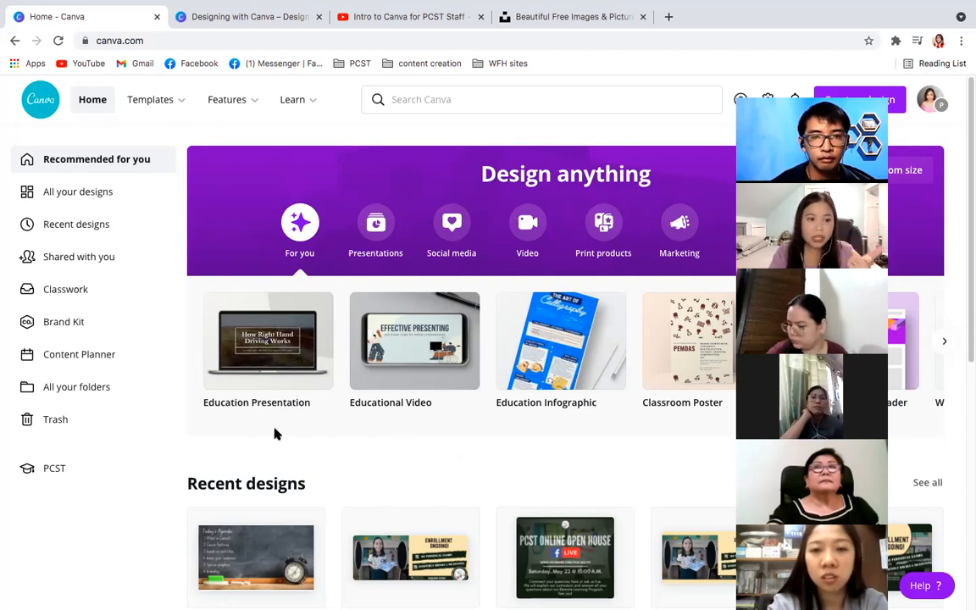
- Open the PCST team's People page and review its class invitation options and member list
{"action": "left_click", "coordinate": [39, 471]}
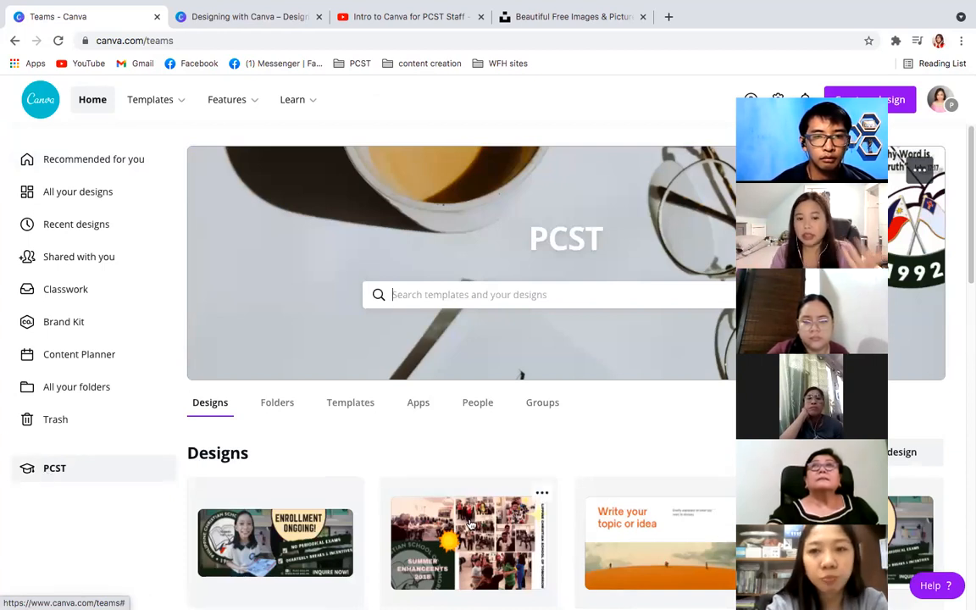
{"action": "scroll", "coordinate": [471, 525], "scroll_direction": "down", "scroll_amount": 4}
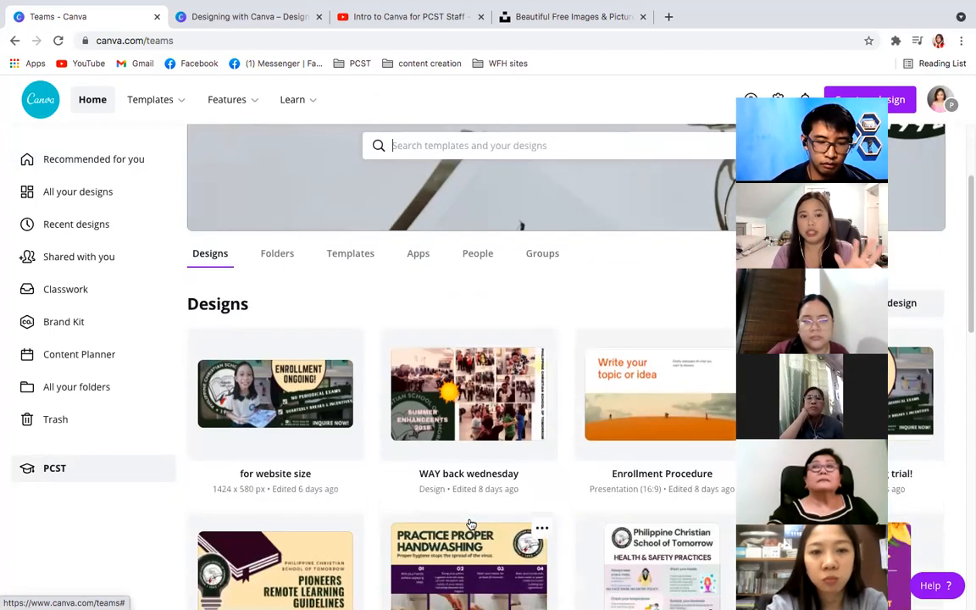
{"action": "left_click", "coordinate": [477, 261]}
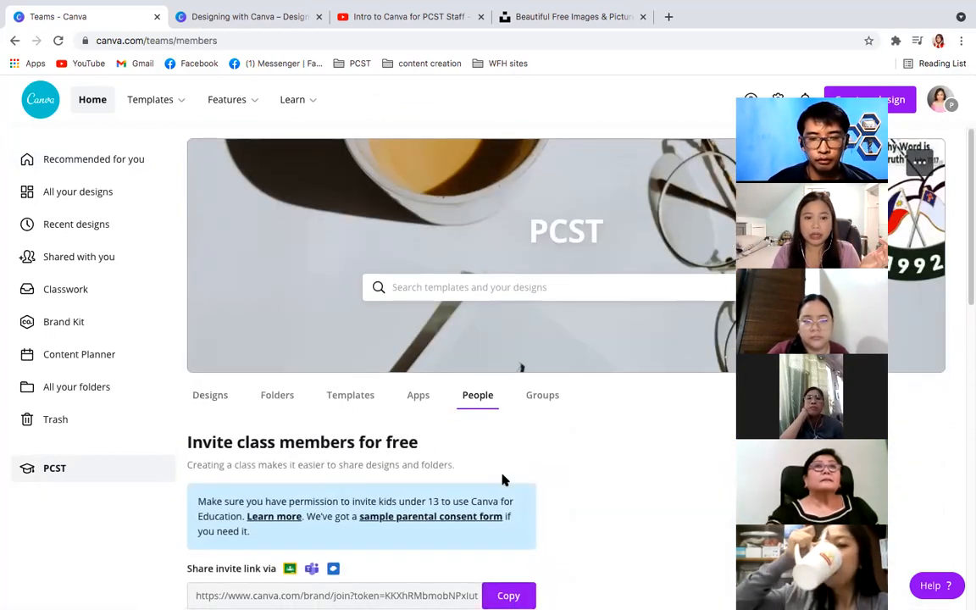
{"action": "scroll", "coordinate": [501, 480], "scroll_direction": "down", "scroll_amount": 5}
{"action": "scroll", "coordinate": [446, 442], "scroll_direction": "down", "scroll_amount": 5}
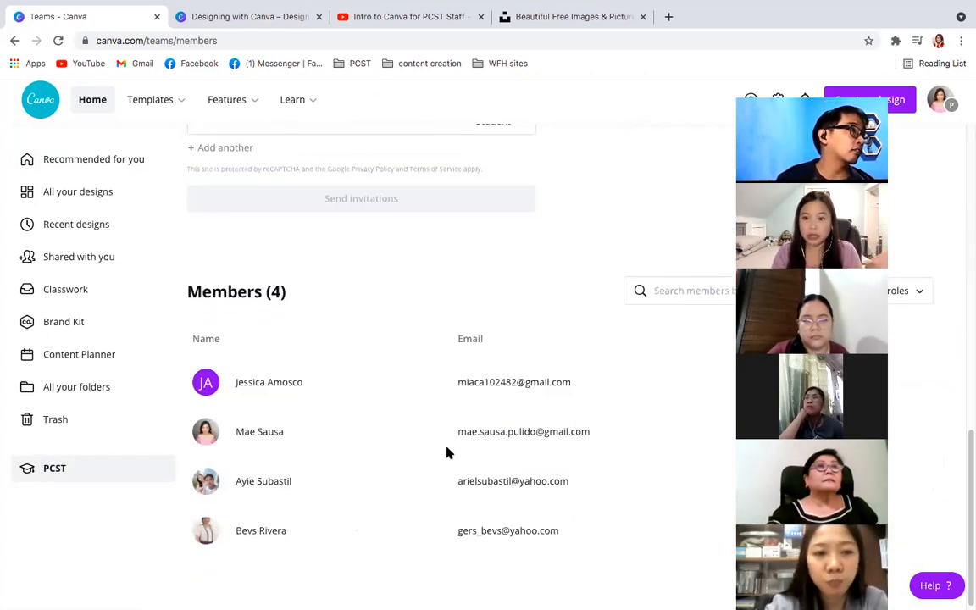
{"action": "scroll", "coordinate": [288, 481], "scroll_direction": "up", "scroll_amount": 1}
{"action": "scroll", "coordinate": [288, 481], "scroll_direction": "up", "scroll_amount": 6}
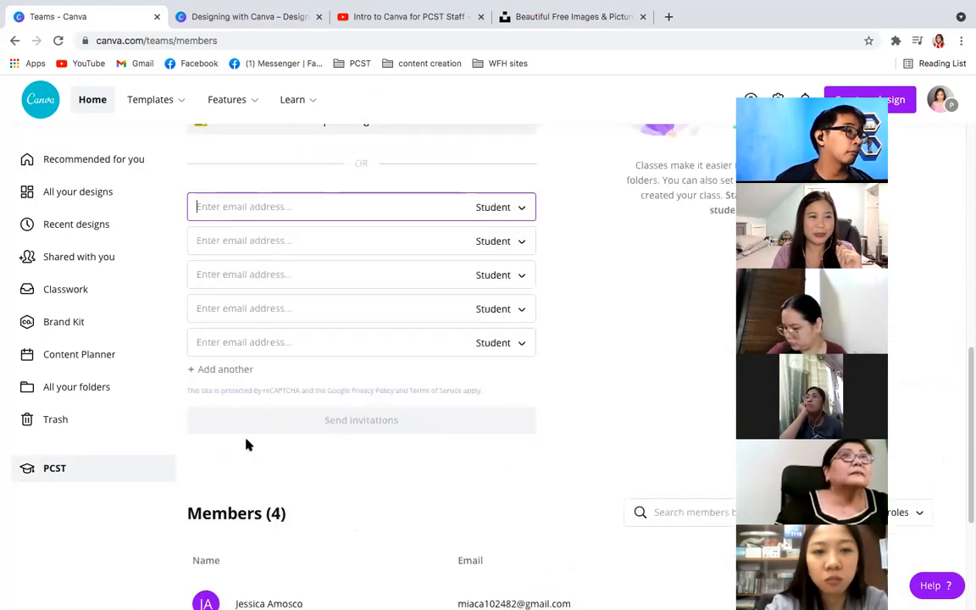
- Return to the home page and show the design types in the Presentations category
{"action": "left_click", "coordinate": [88, 109]}
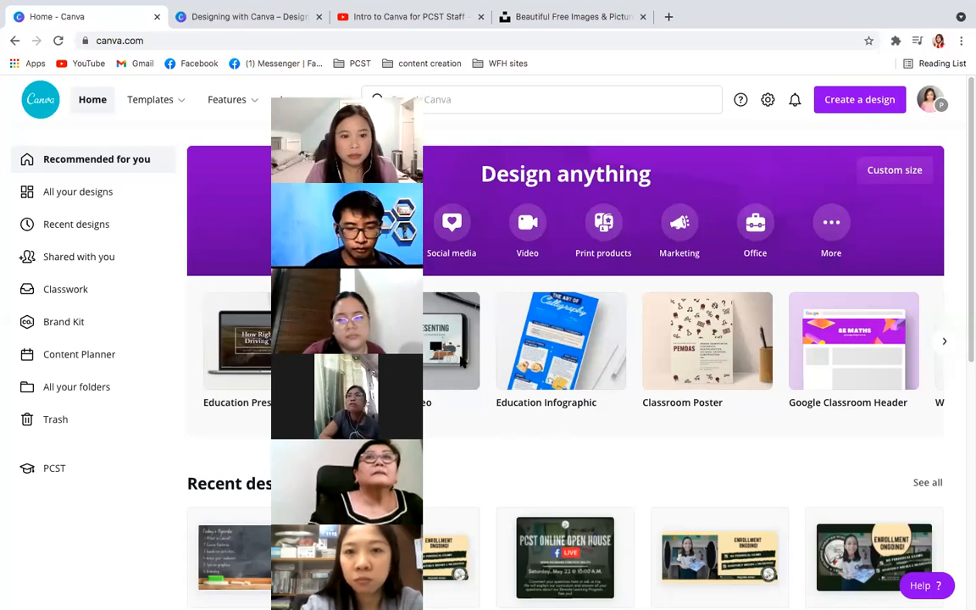
{"action": "left_click_drag", "start_coordinate": [339, 371], "coordinate": [68, 371]}
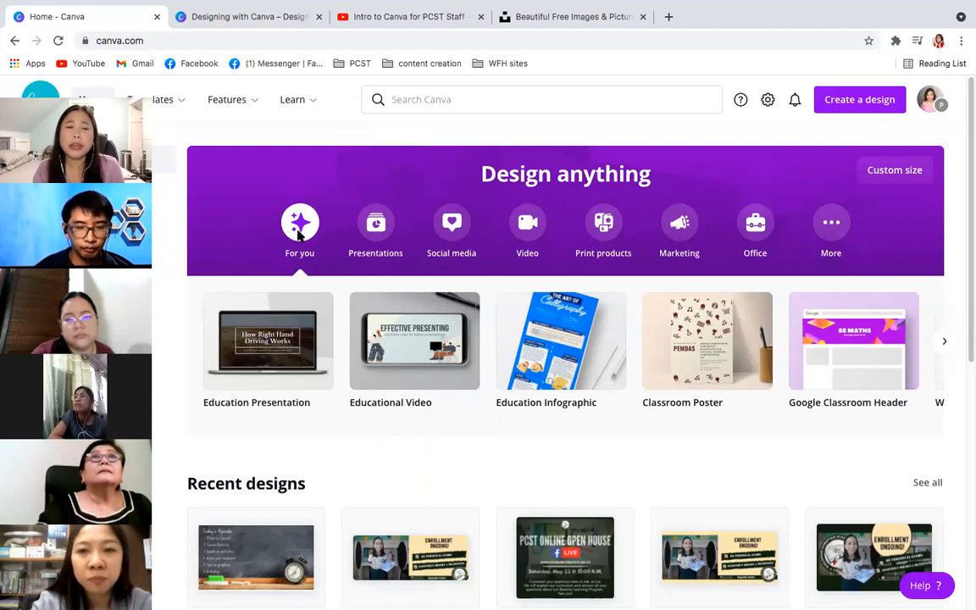
{"action": "left_click", "coordinate": [375, 226]}
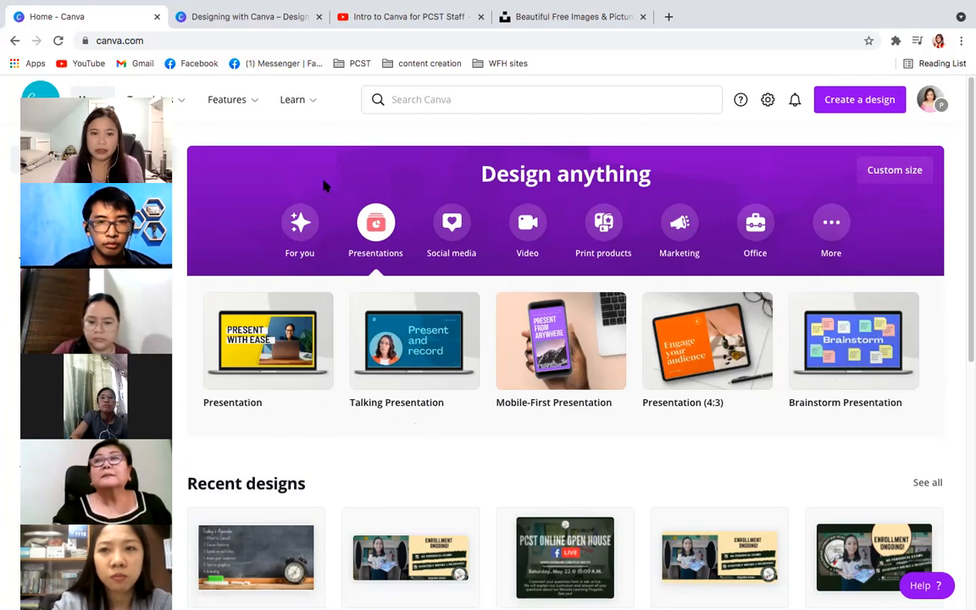
- Browse the Social media design types through to Instagram Ad, then back to WhatsApp Status and Facebook Cover
{"action": "left_click", "coordinate": [456, 225]}
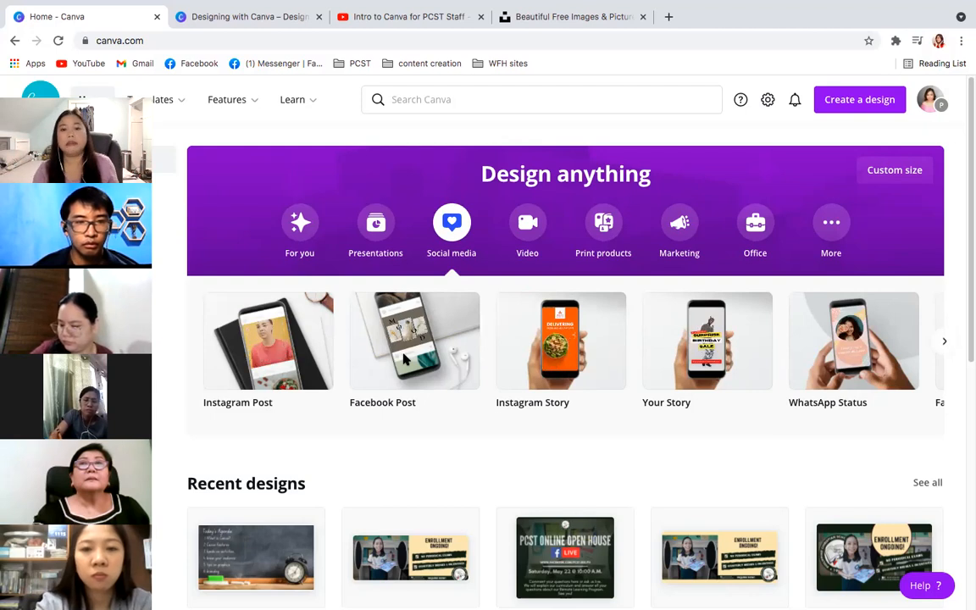
{"action": "left_click", "coordinate": [941, 345]}
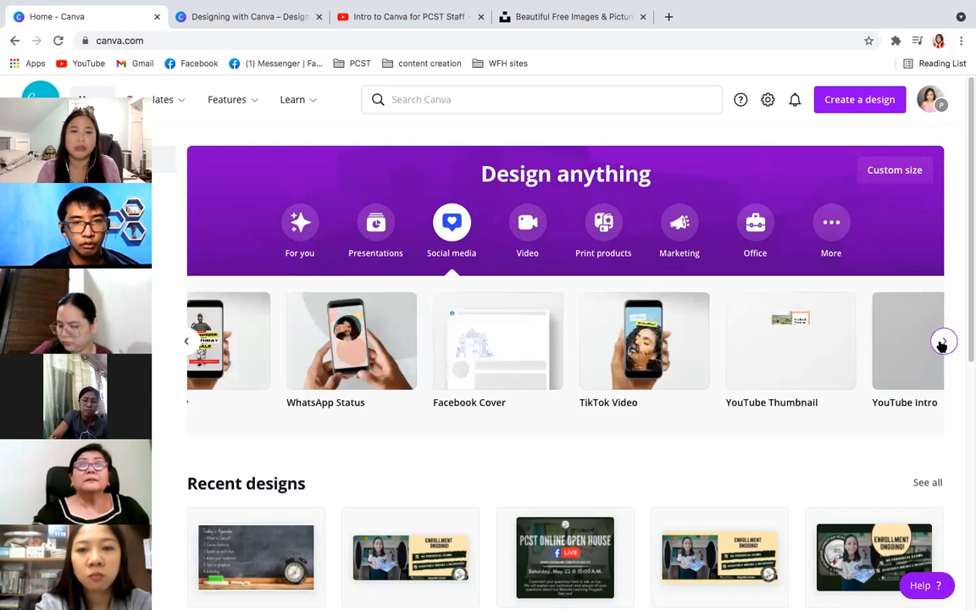
{"action": "left_click", "coordinate": [941, 345]}
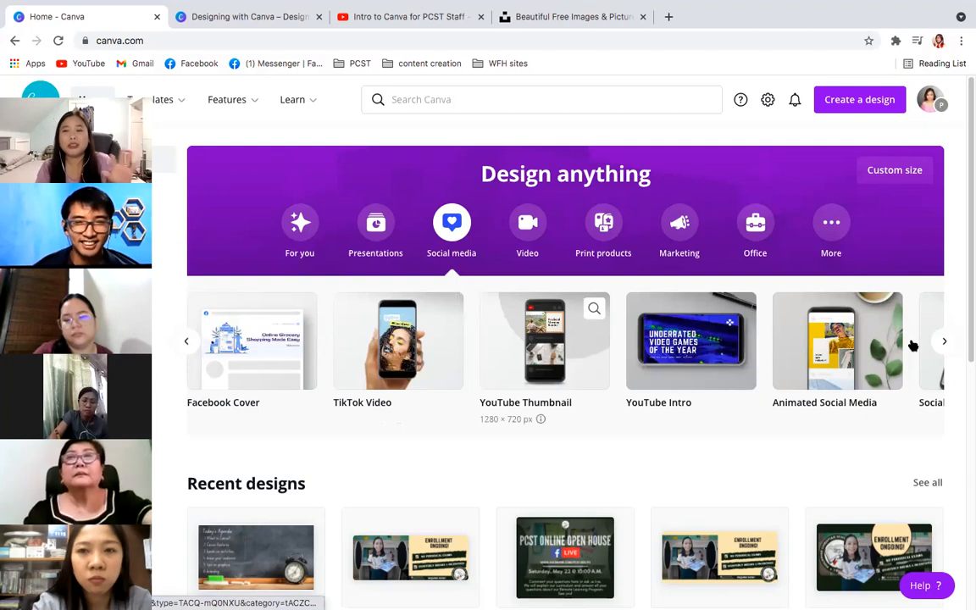
{"action": "left_click", "coordinate": [945, 343]}
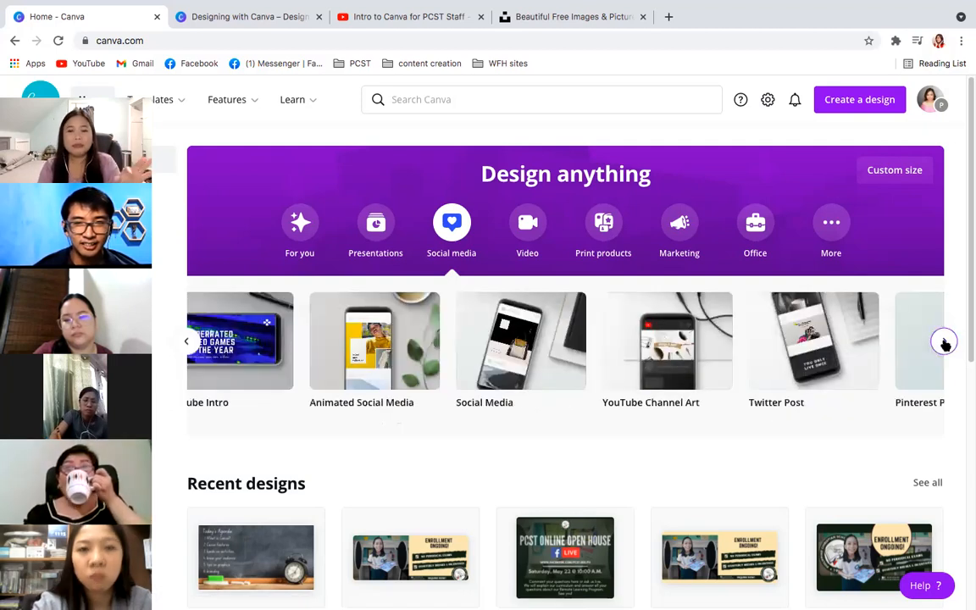
{"action": "left_click", "coordinate": [945, 343]}
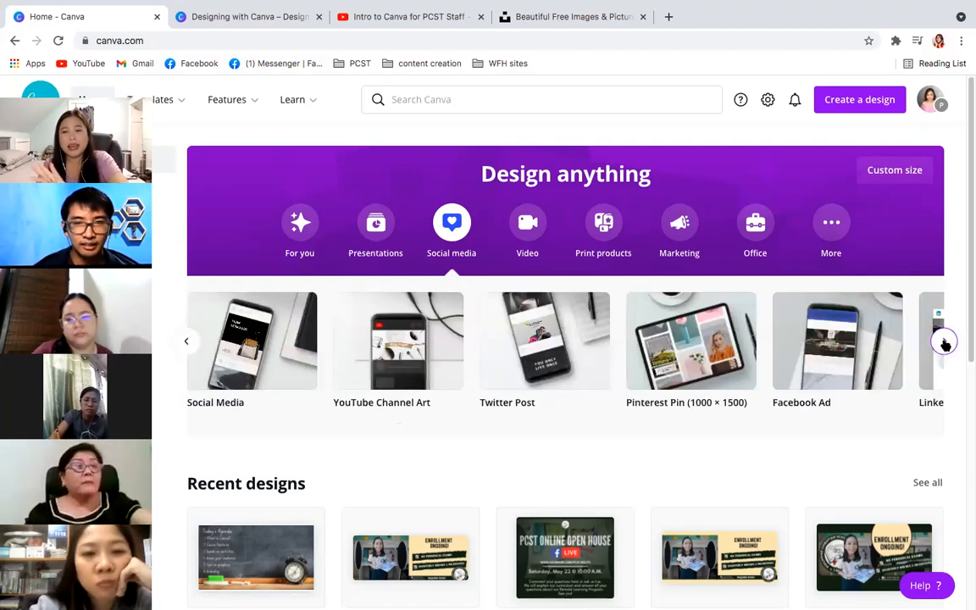
{"action": "left_click", "coordinate": [945, 343]}
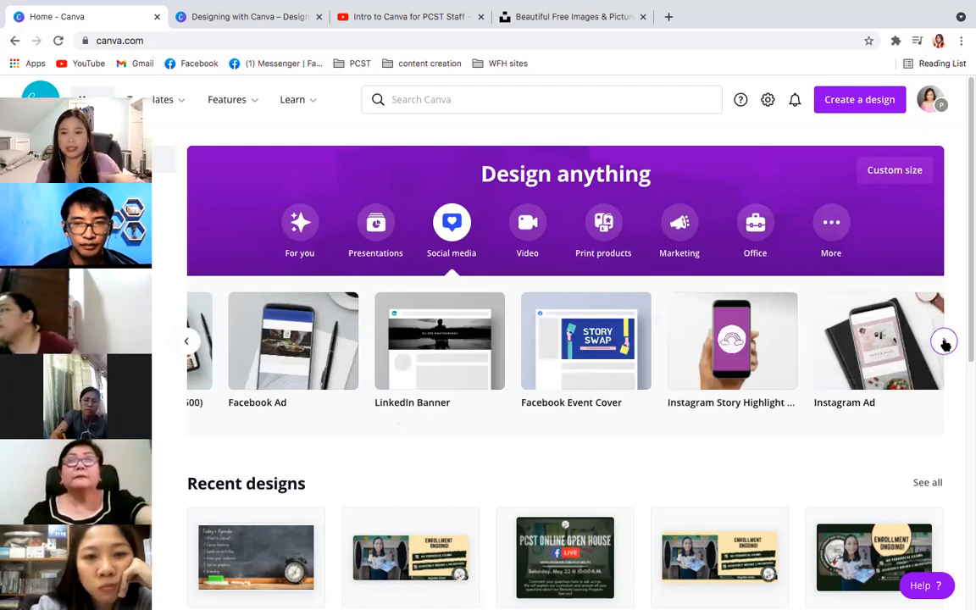
{"action": "left_click", "coordinate": [944, 342]}
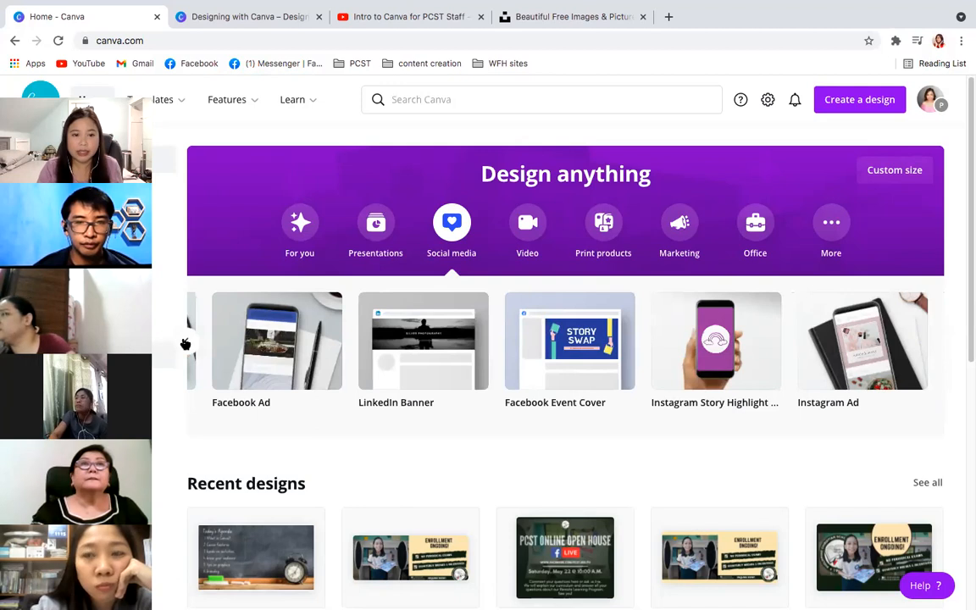
{"action": "left_click", "coordinate": [185, 344]}
{"action": "left_click", "coordinate": [184, 344]}
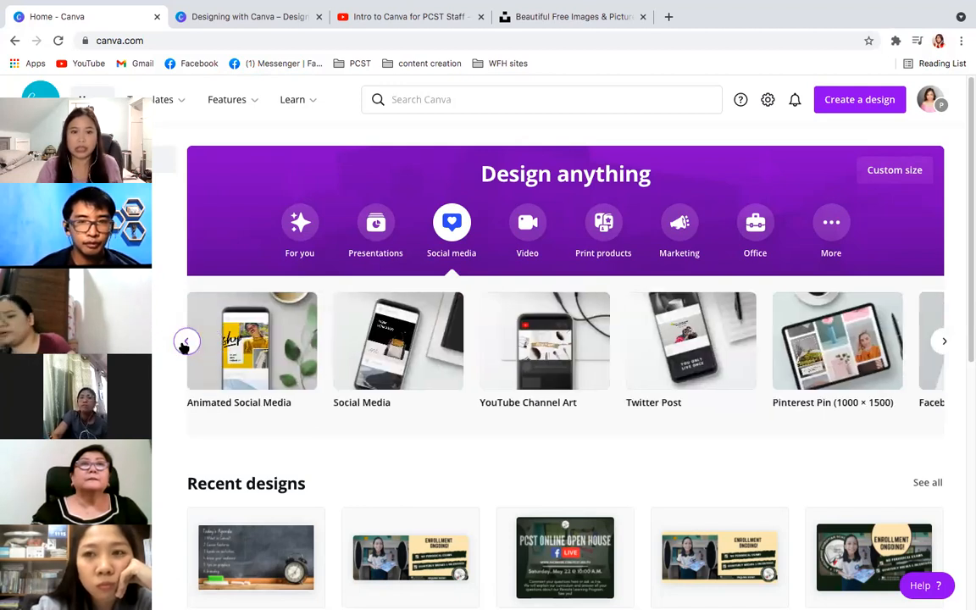
{"action": "left_click", "coordinate": [185, 343]}
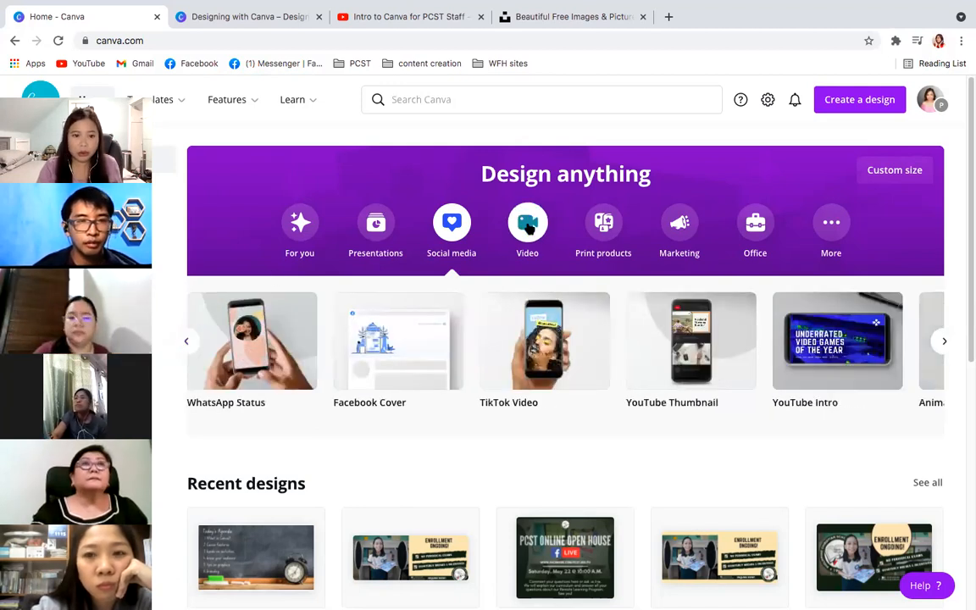
- Browse the Video design types through to Pinterest Video Pin
{"action": "left_click", "coordinate": [527, 225]}
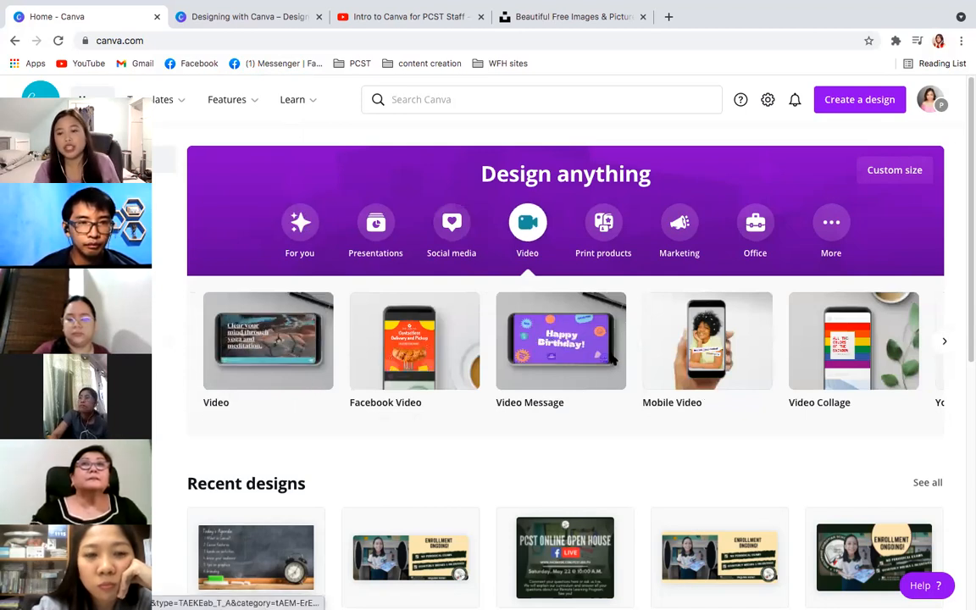
{"action": "left_click", "coordinate": [942, 342]}
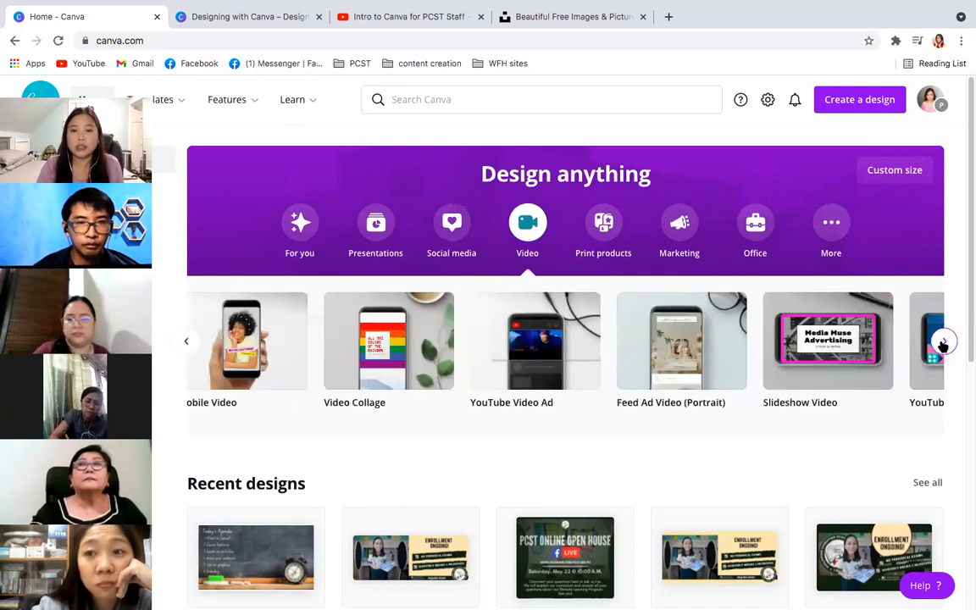
{"action": "left_click", "coordinate": [943, 342]}
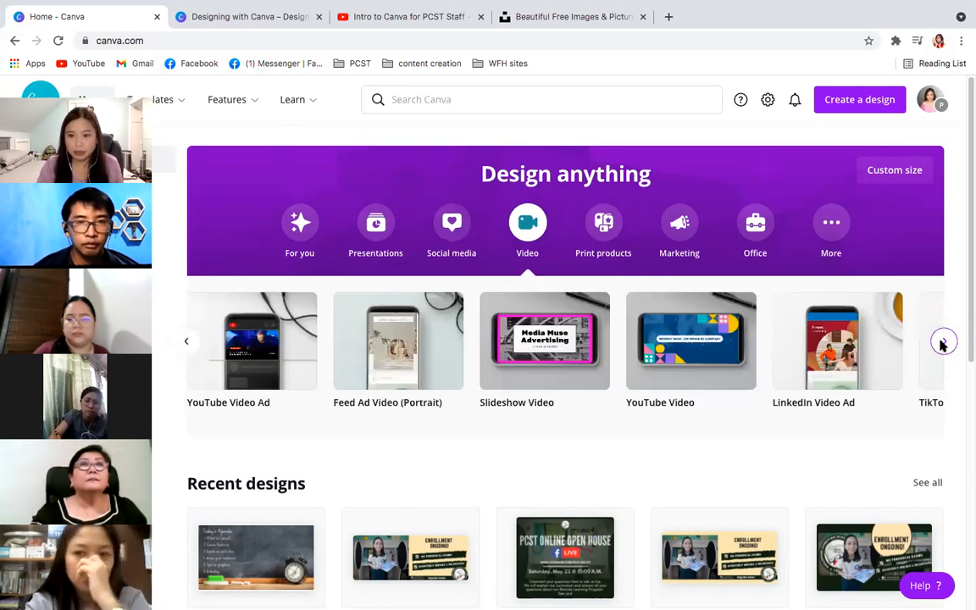
{"action": "left_click", "coordinate": [942, 342]}
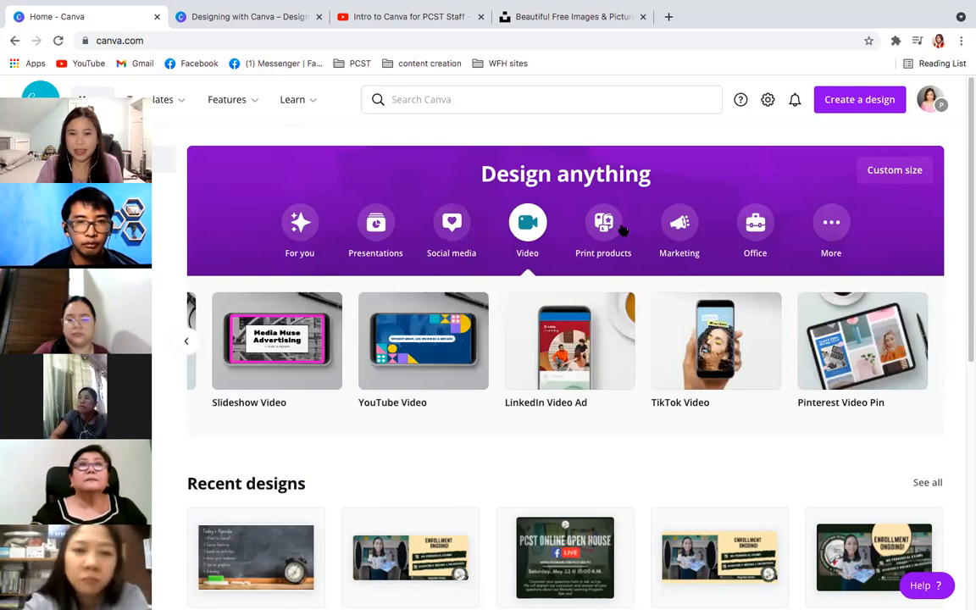
- Browse the Print products design types, from Business Card through to Label
{"action": "left_click", "coordinate": [602, 257]}
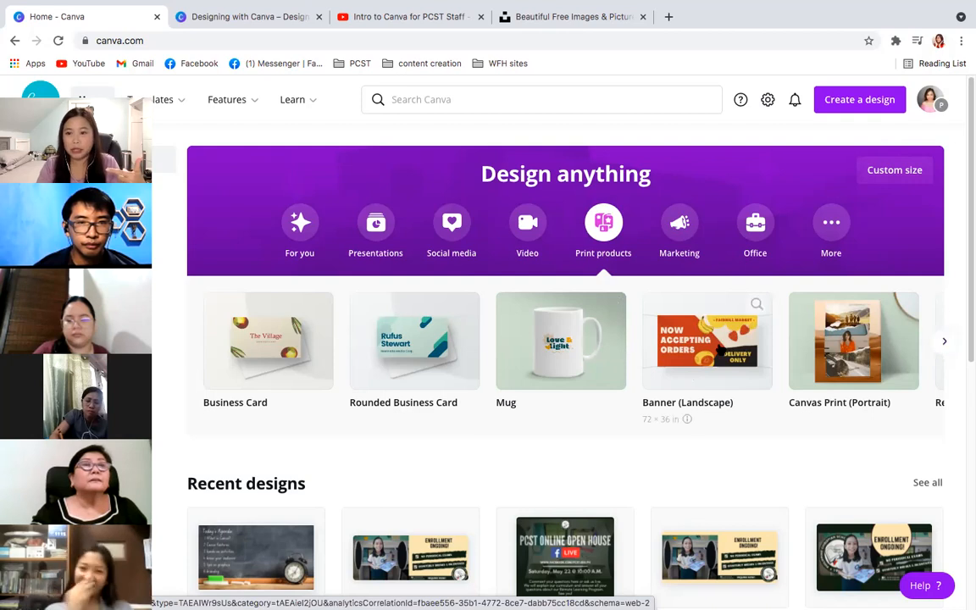
{"action": "left_click", "coordinate": [944, 342]}
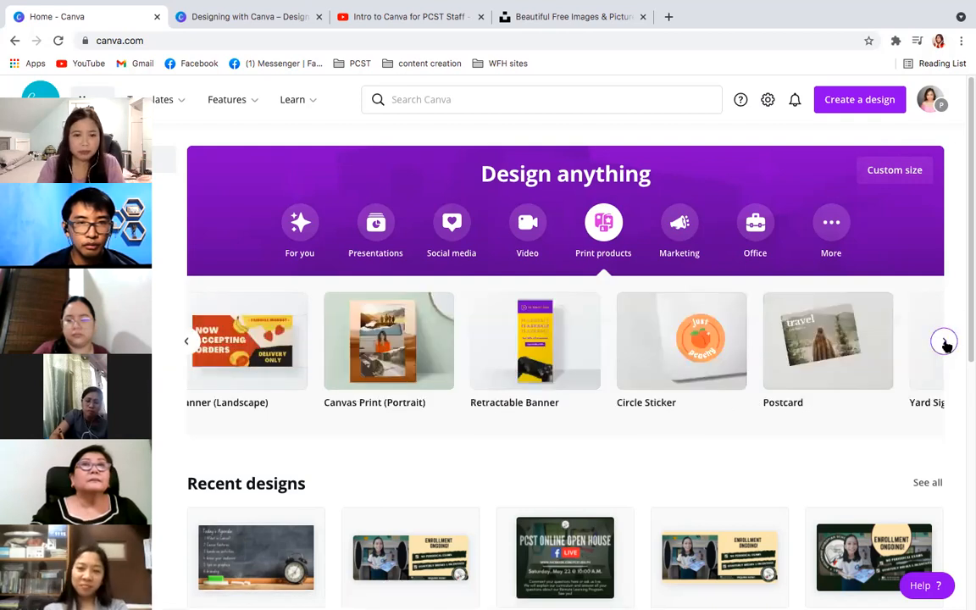
{"action": "left_click", "coordinate": [945, 343]}
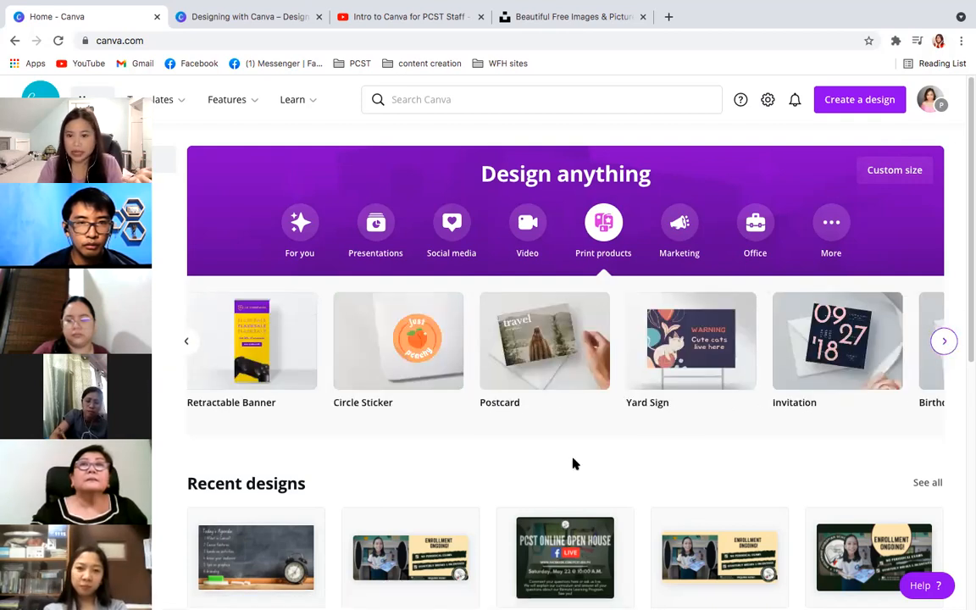
{"action": "mouse_move", "coordinate": [834, 355]}
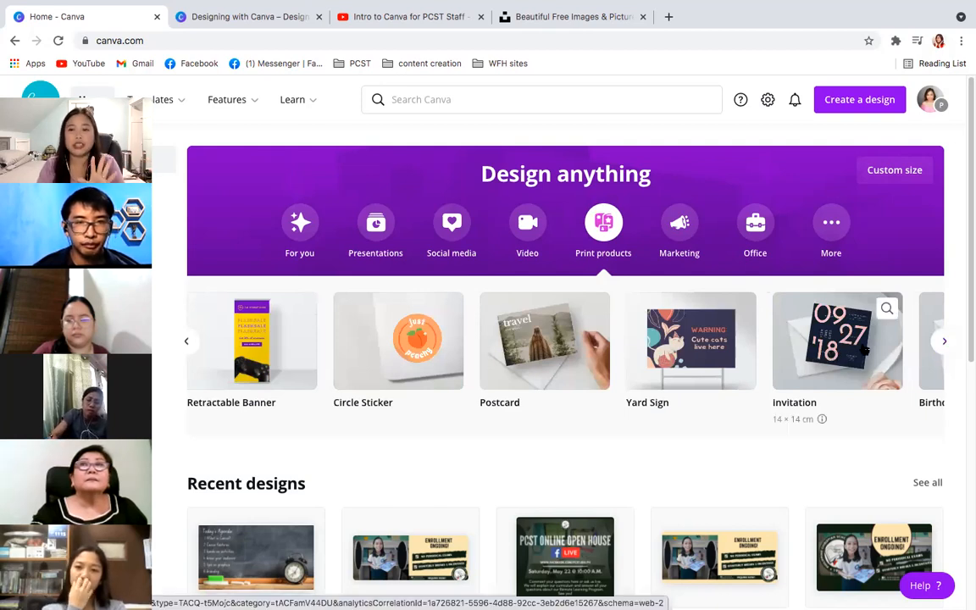
{"action": "left_click", "coordinate": [942, 342]}
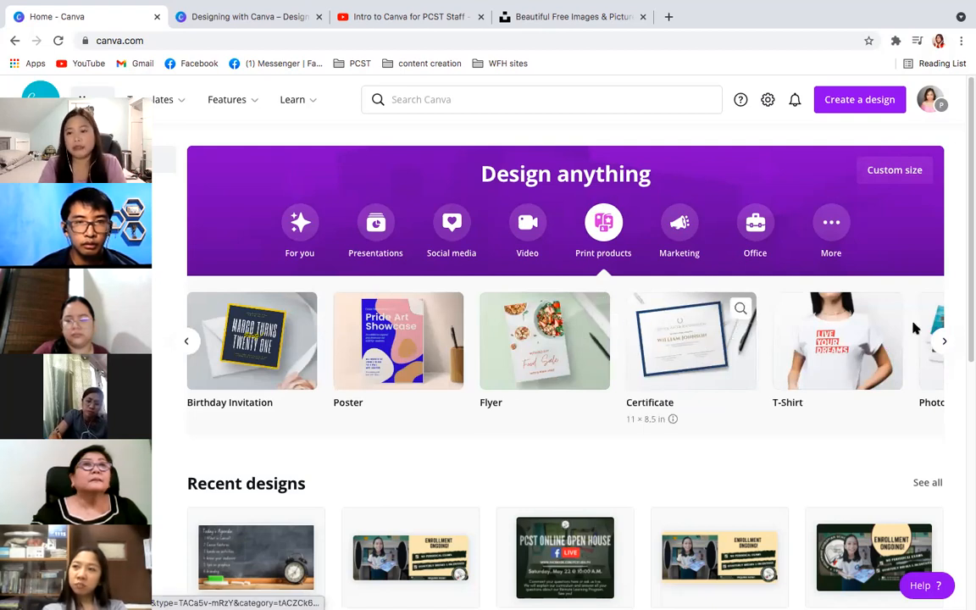
{"action": "left_click", "coordinate": [945, 338]}
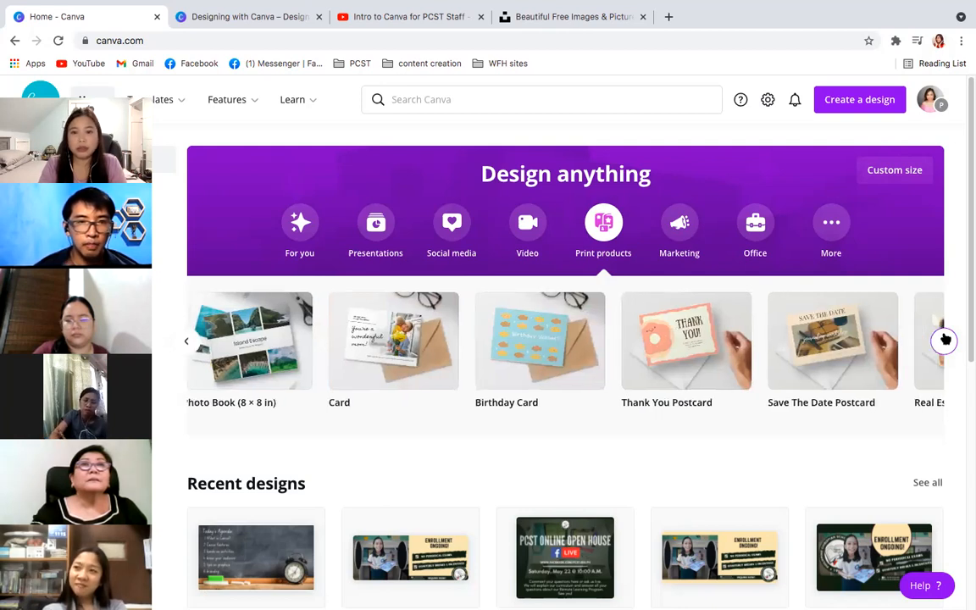
{"action": "left_click", "coordinate": [945, 339]}
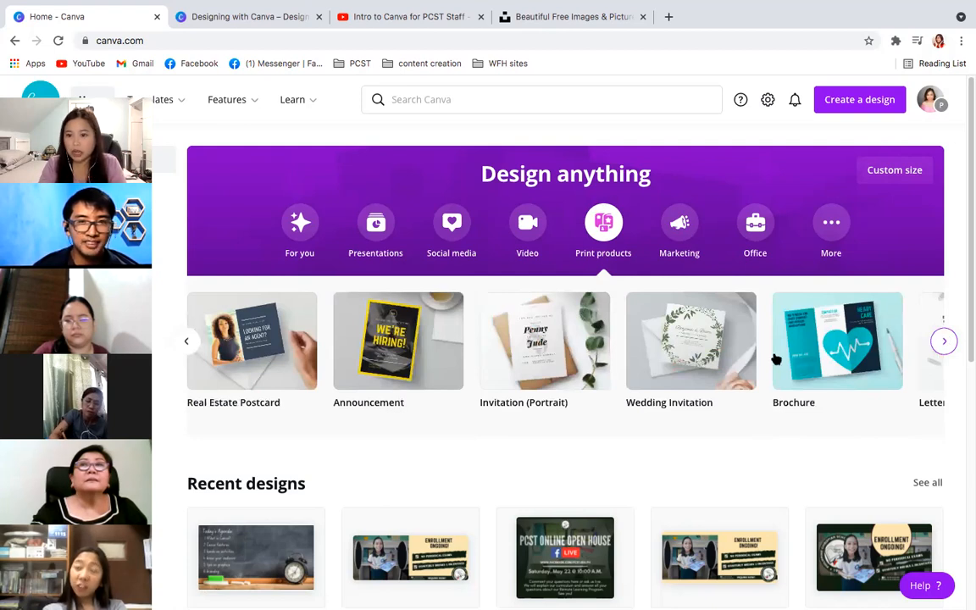
{"action": "left_click", "coordinate": [942, 341]}
{"action": "left_click", "coordinate": [186, 341]}
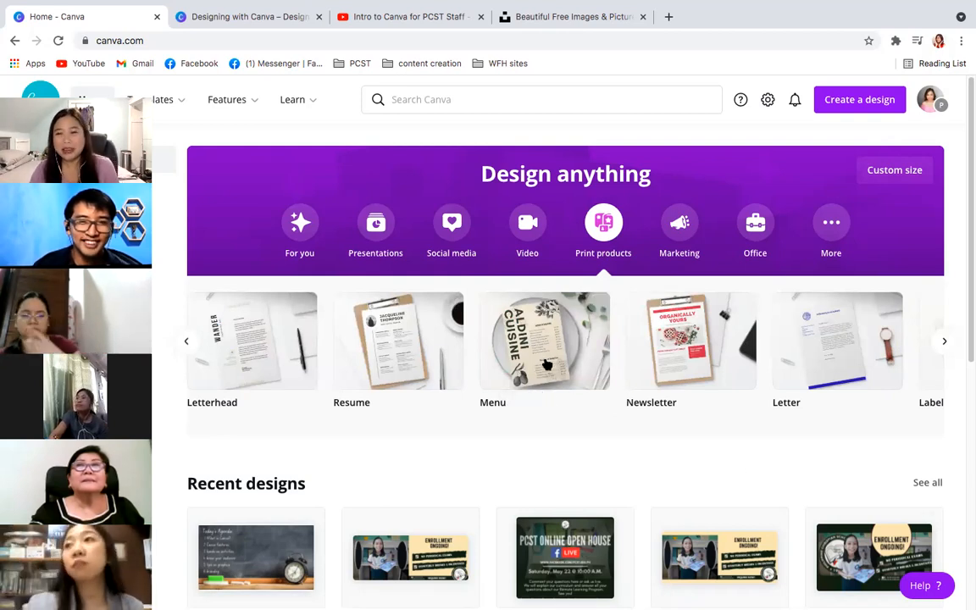
{"action": "left_click", "coordinate": [942, 341]}
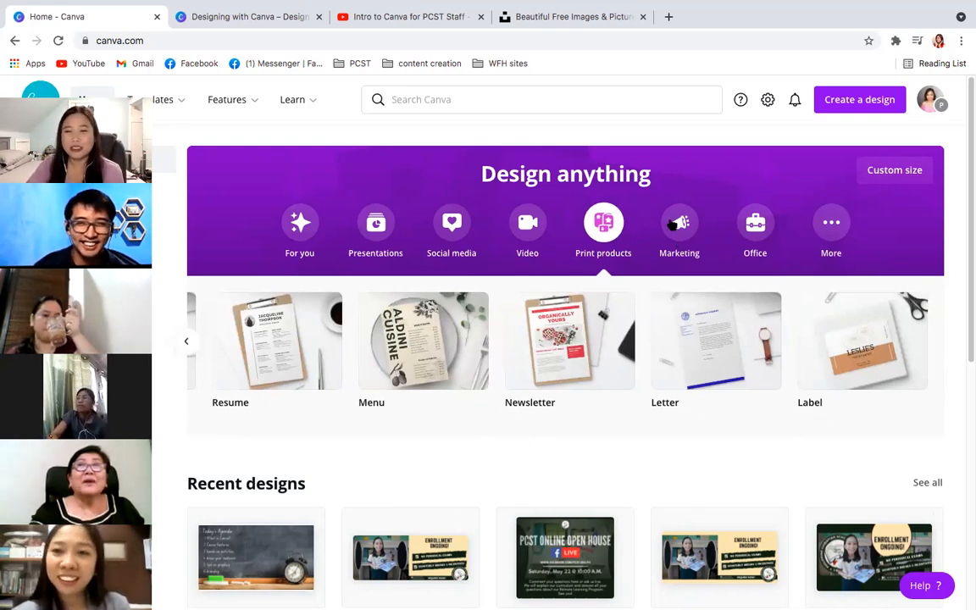
- Browse the Marketing design types, from Poster past Gift Certificate to Ticket, Coupon and Yard Sign
{"action": "left_click", "coordinate": [678, 226]}
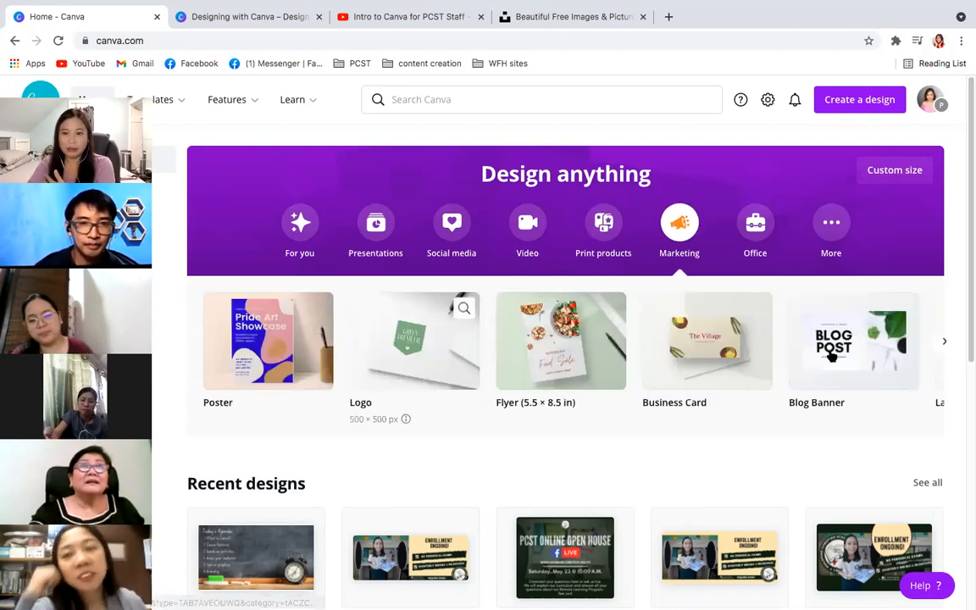
{"action": "left_click", "coordinate": [942, 342]}
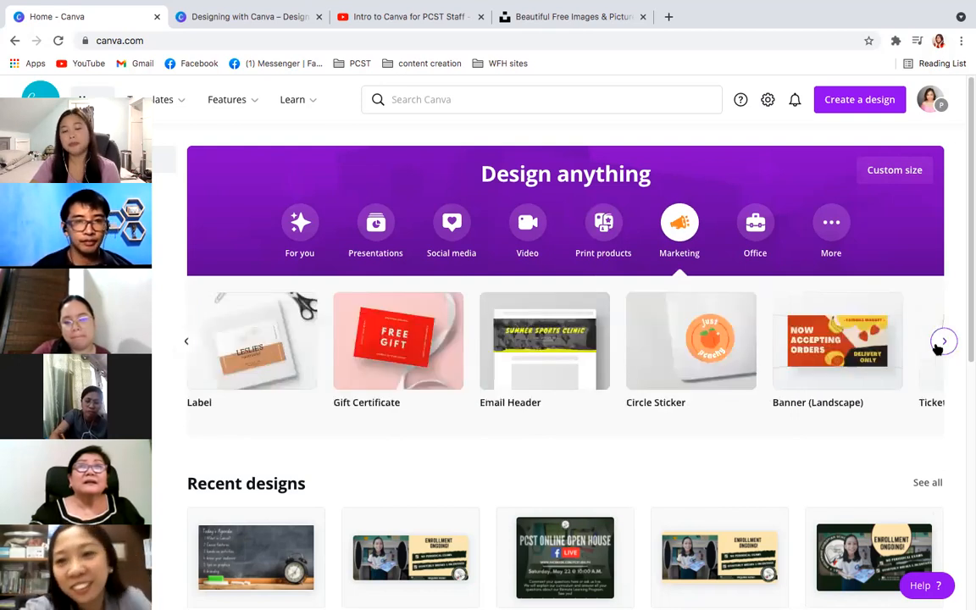
{"action": "left_click", "coordinate": [940, 344]}
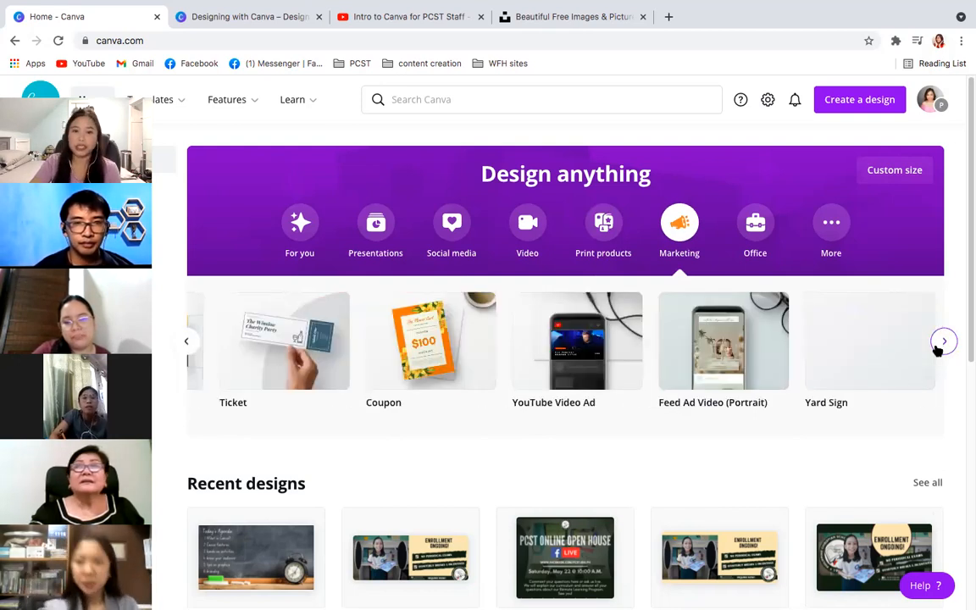
{"action": "left_click", "coordinate": [942, 342]}
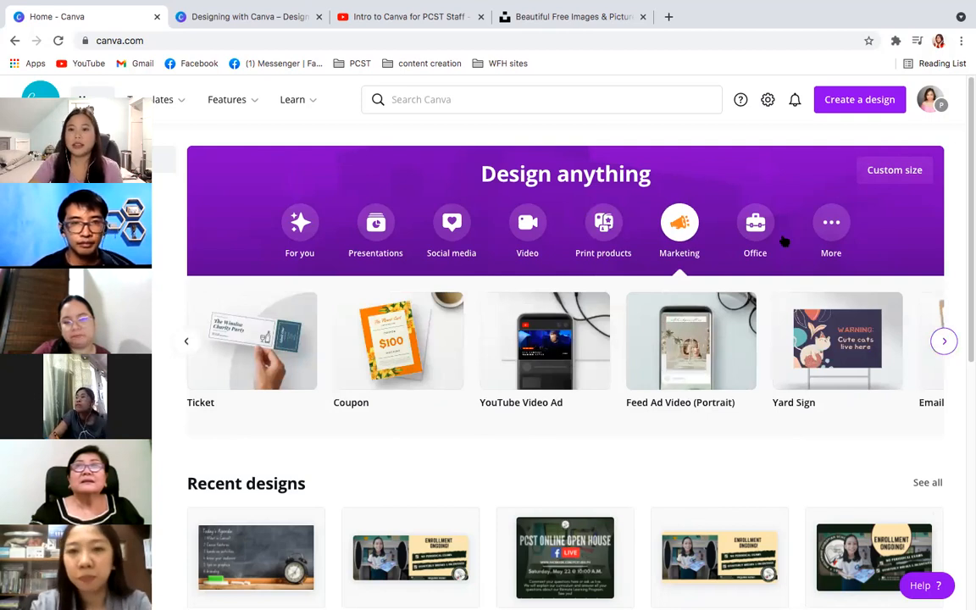
- Browse the Office design types, from Resume past Letterhead and Graphic Organizer to Checklist and Memo
{"action": "left_click", "coordinate": [757, 224]}
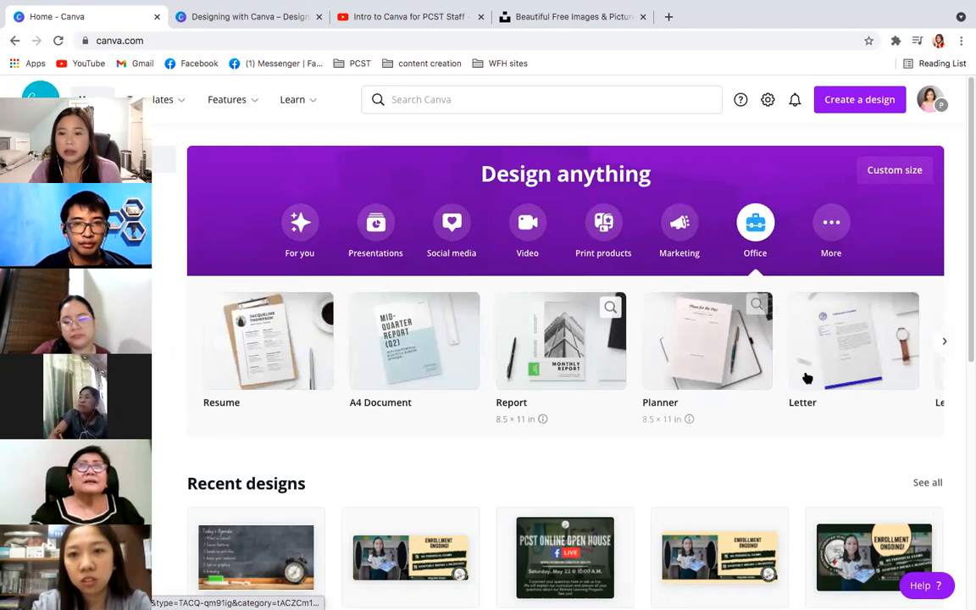
{"action": "left_click", "coordinate": [944, 342]}
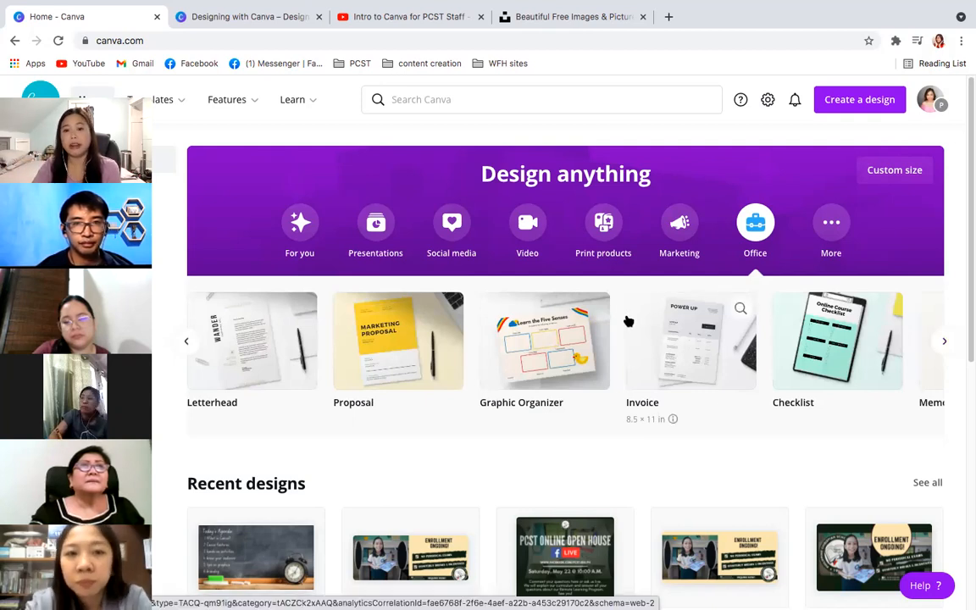
{"action": "left_click", "coordinate": [943, 343]}
{"action": "left_click", "coordinate": [944, 343]}
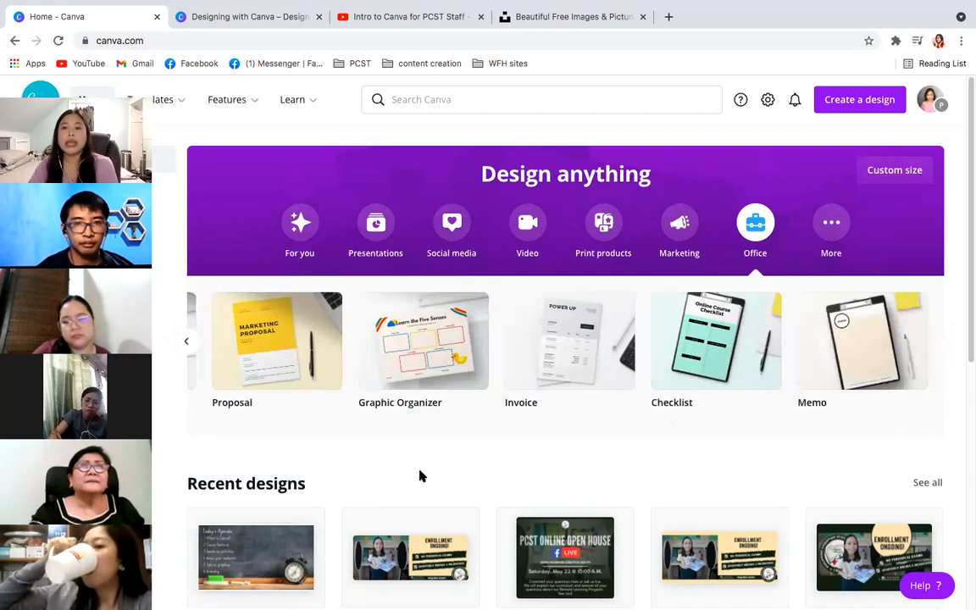
- Browse the More design types from Infographic to Comic Strip, return to the start, and continue through Class Schedule to Tag and Invoice
{"action": "left_click", "coordinate": [834, 227]}
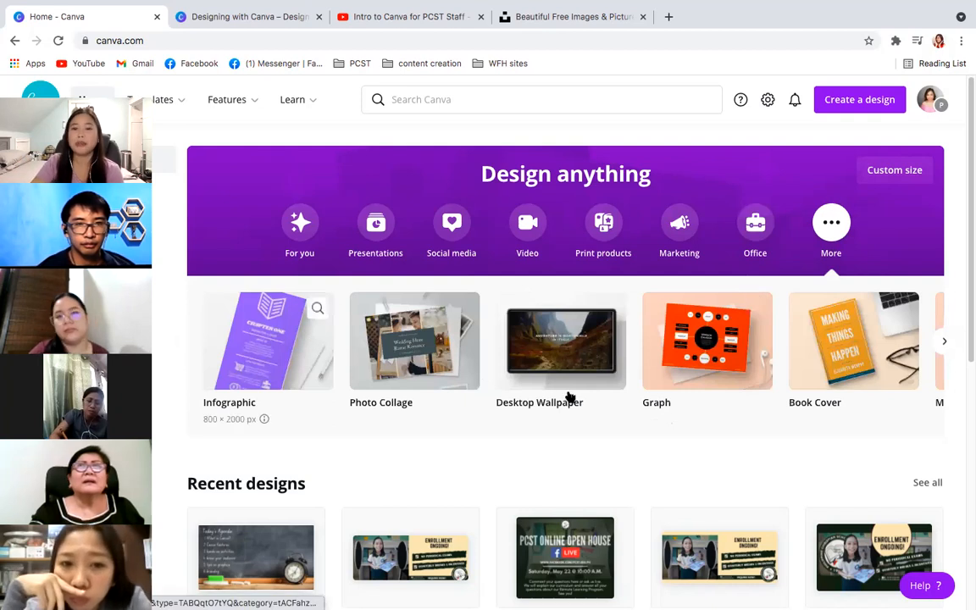
{"action": "left_click", "coordinate": [944, 342]}
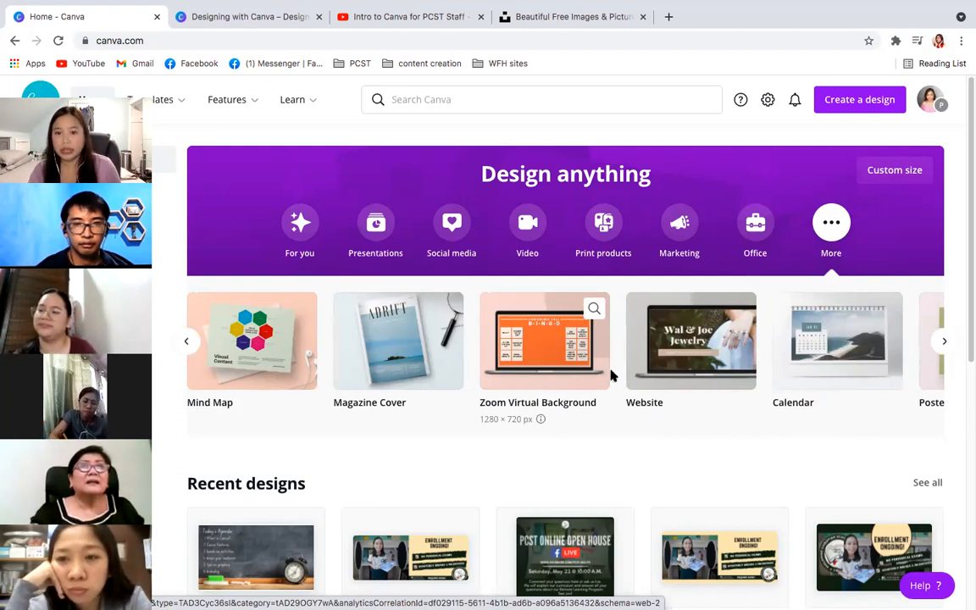
{"action": "left_click", "coordinate": [940, 342]}
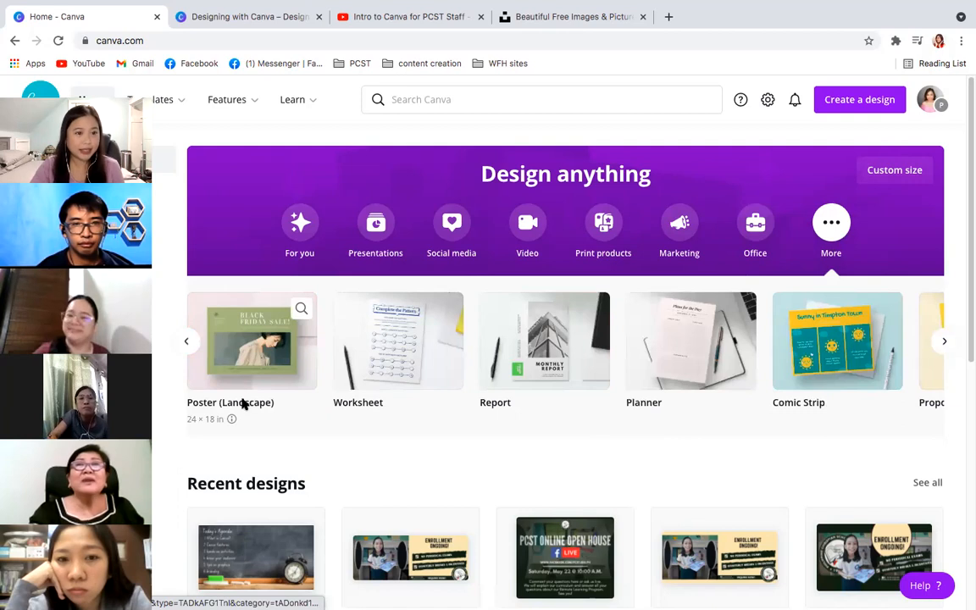
{"action": "left_click", "coordinate": [188, 343]}
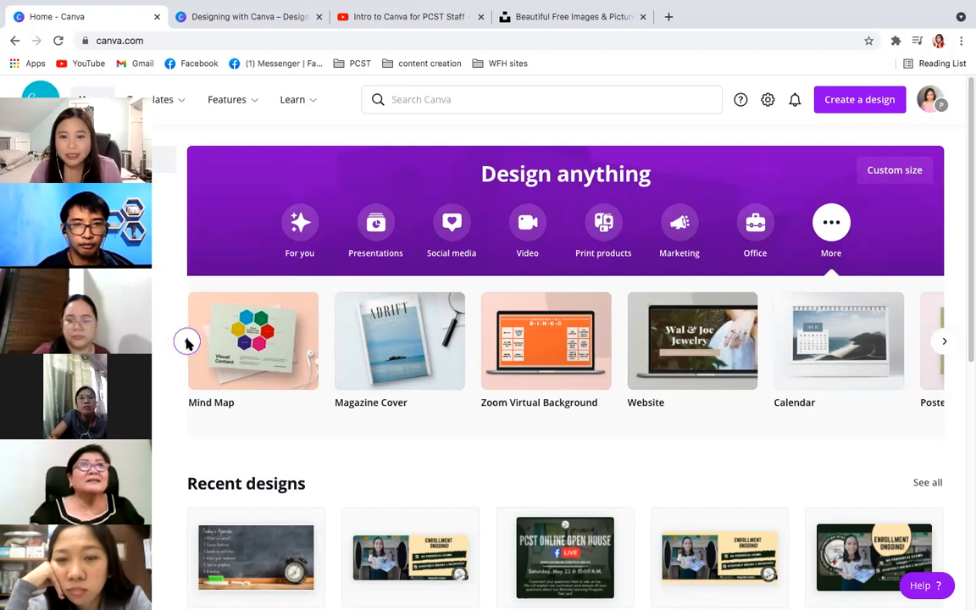
{"action": "left_click", "coordinate": [188, 343]}
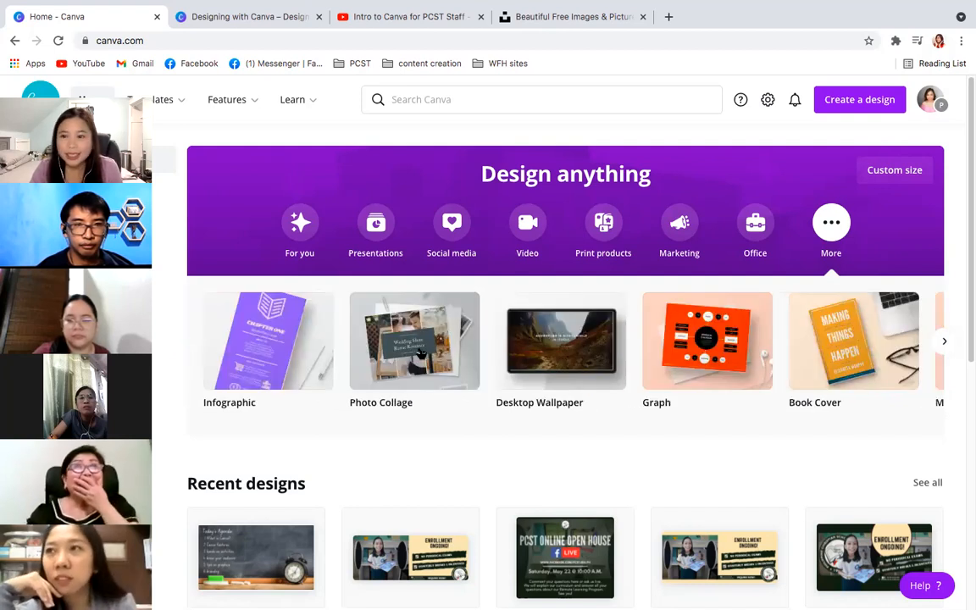
{"action": "left_click", "coordinate": [944, 342]}
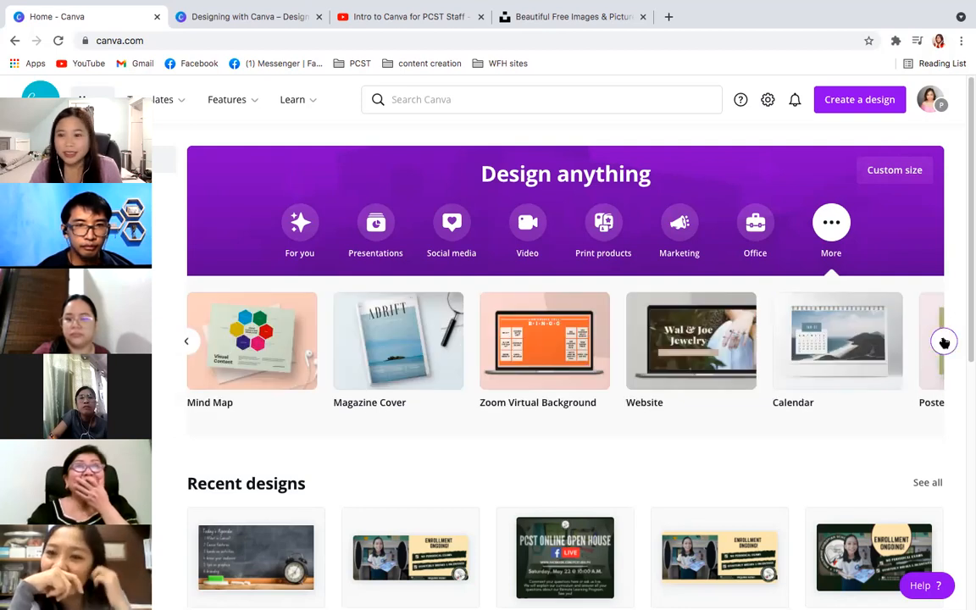
{"action": "left_click", "coordinate": [944, 342]}
{"action": "left_click", "coordinate": [945, 342]}
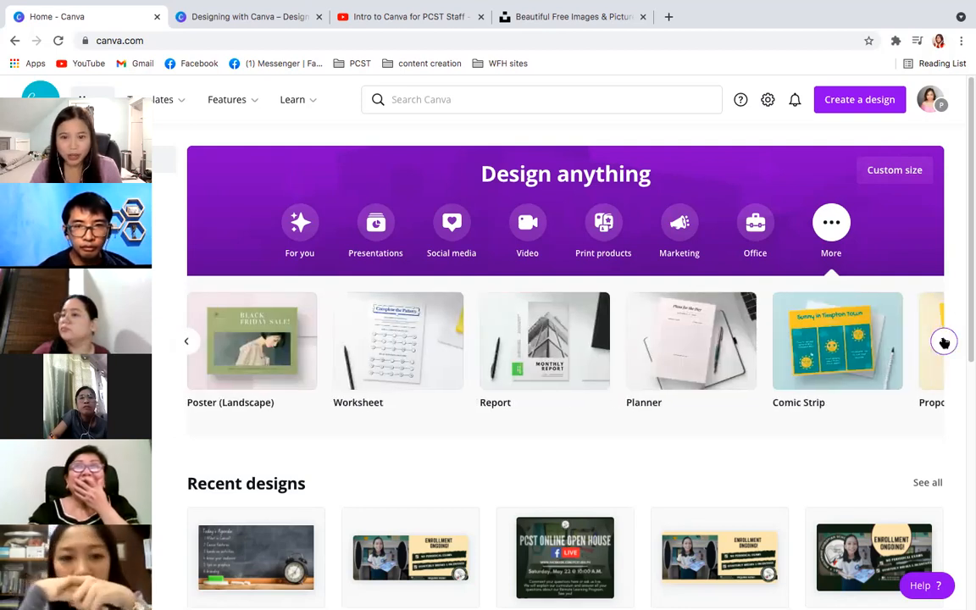
{"action": "left_click", "coordinate": [945, 342]}
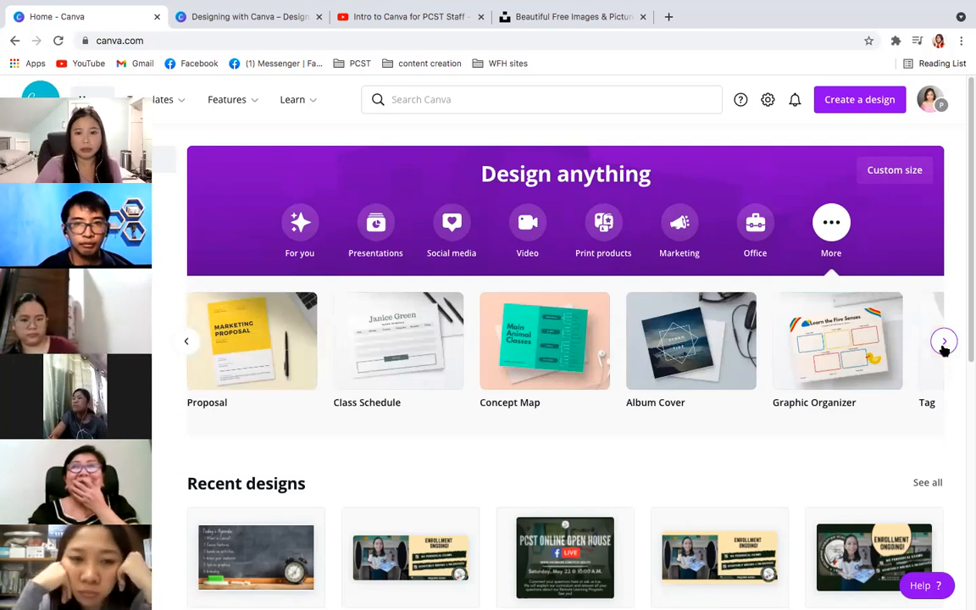
{"action": "left_click", "coordinate": [943, 342]}
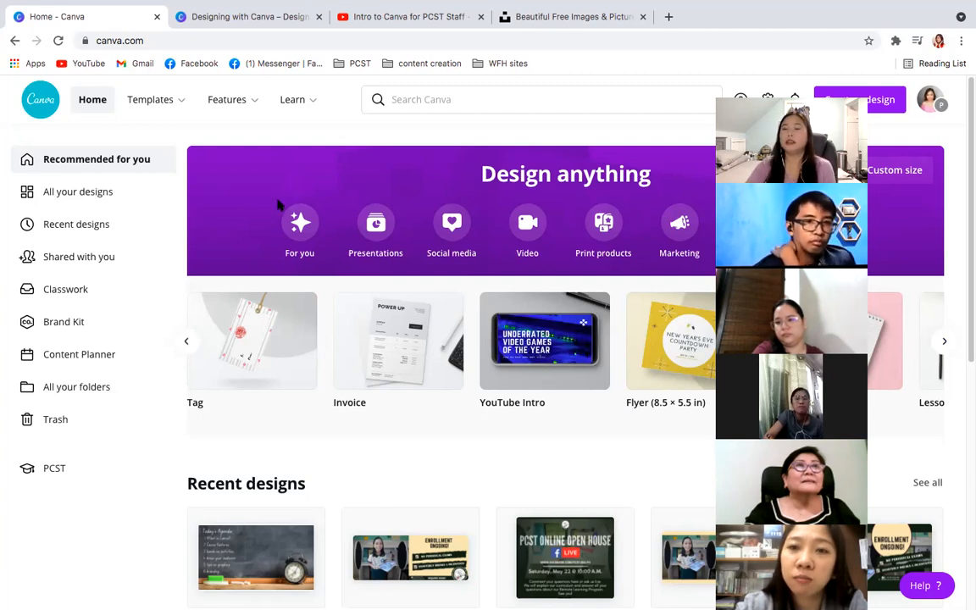
- Switch to the LIFETIME team and create a blank Facebook Post design from the Social media category
{"action": "left_click", "coordinate": [928, 102]}
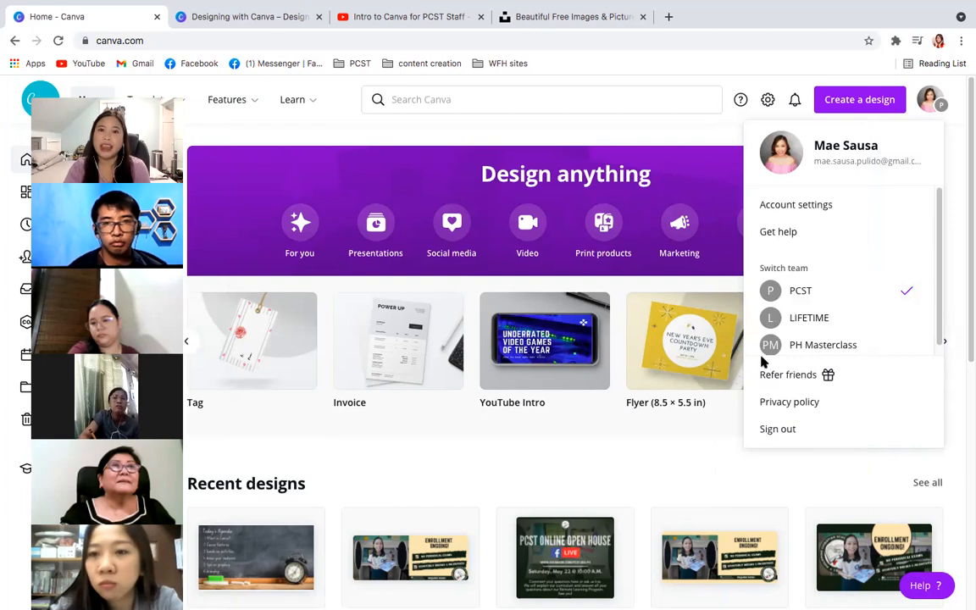
{"action": "left_click", "coordinate": [806, 320]}
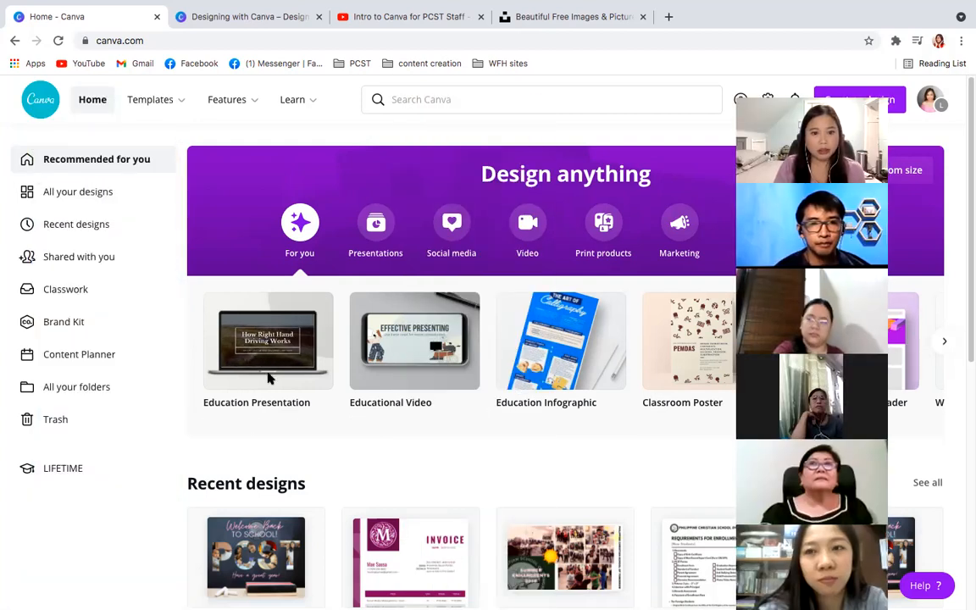
{"action": "left_click", "coordinate": [468, 237]}
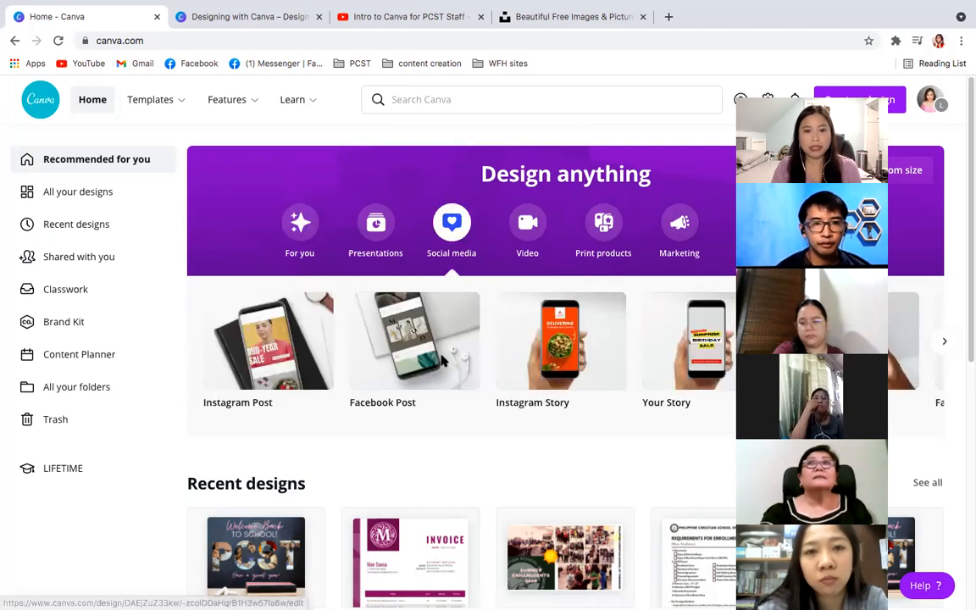
{"action": "left_click", "coordinate": [433, 358]}
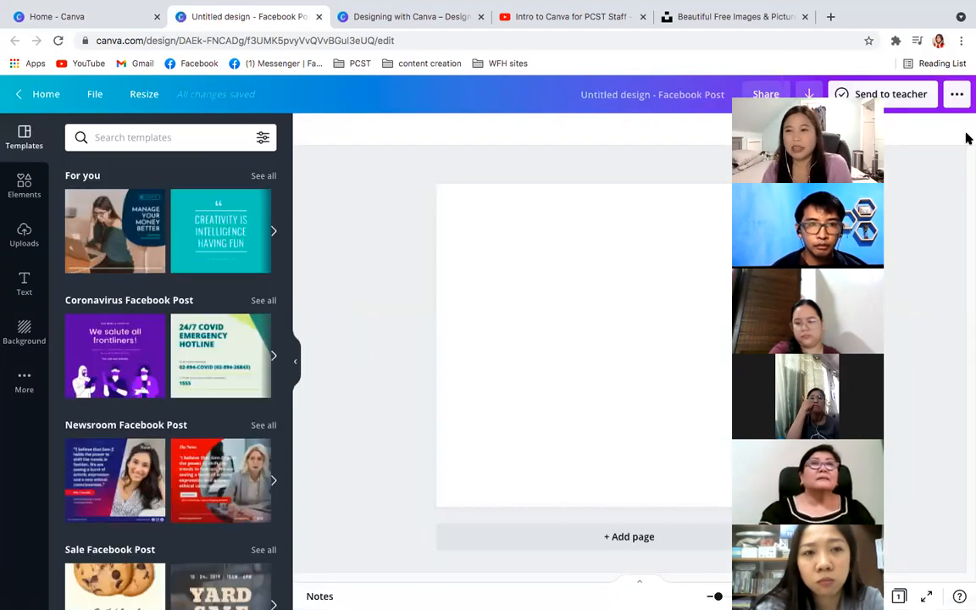
- Go back to the Canva home page and reselect the active team in the account's team list
{"action": "left_click", "coordinate": [956, 96]}
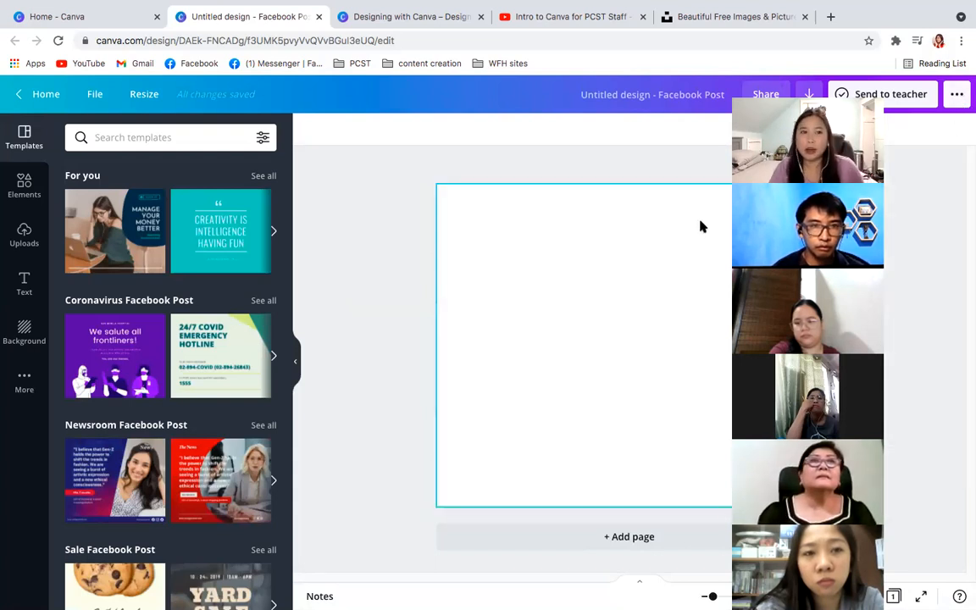
{"action": "left_click", "coordinate": [85, 17]}
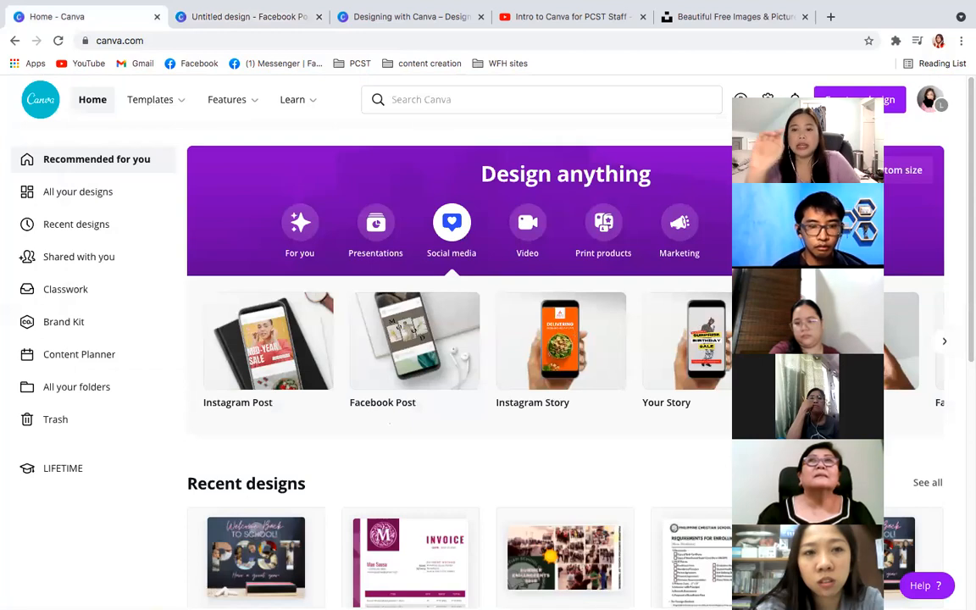
{"action": "left_click", "coordinate": [931, 101]}
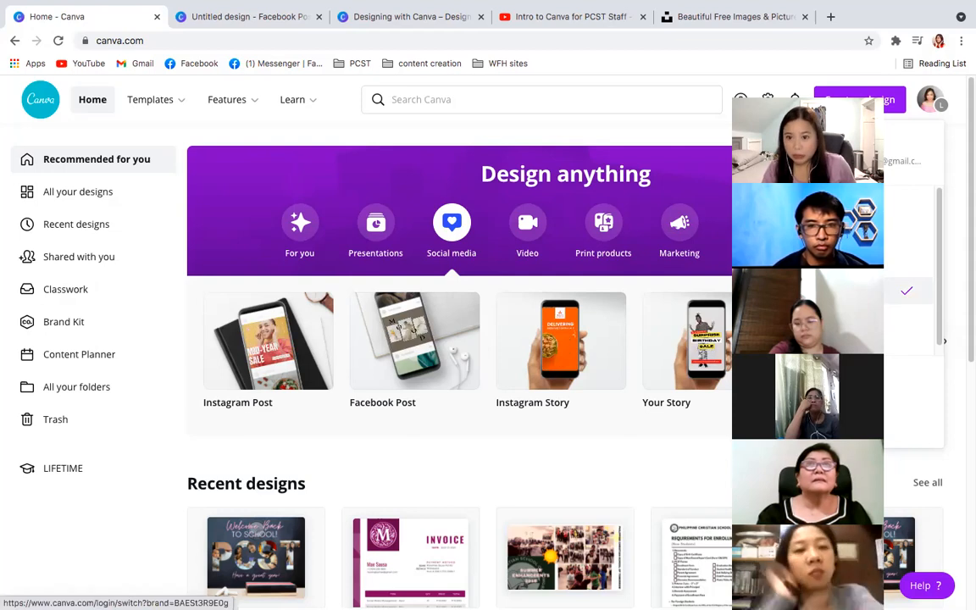
{"action": "left_click", "coordinate": [834, 291]}
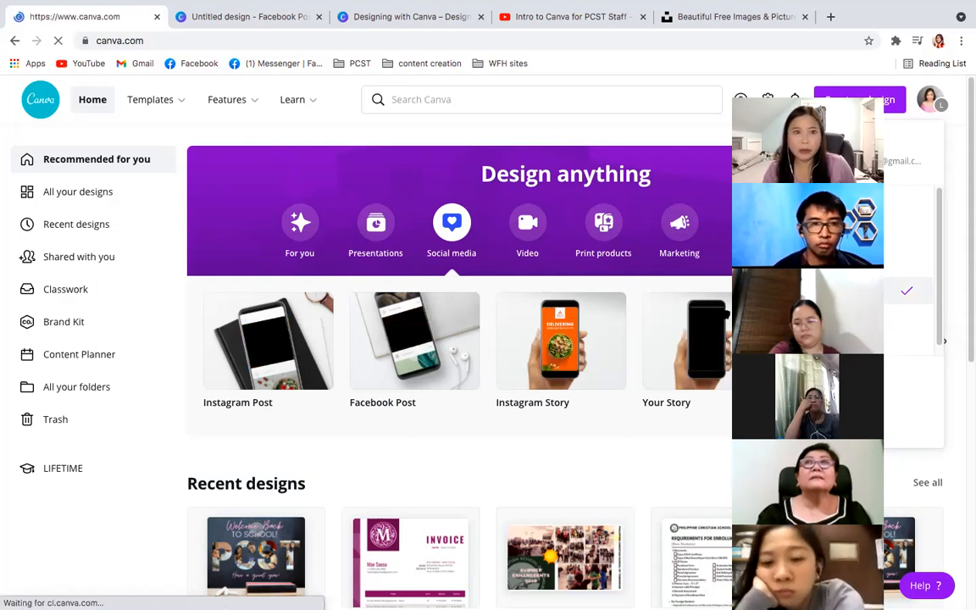
- Return to the untitled Facebook Post design, select its blank page, and look at the Uploads and Background collections
{"action": "left_click", "coordinate": [200, 18]}
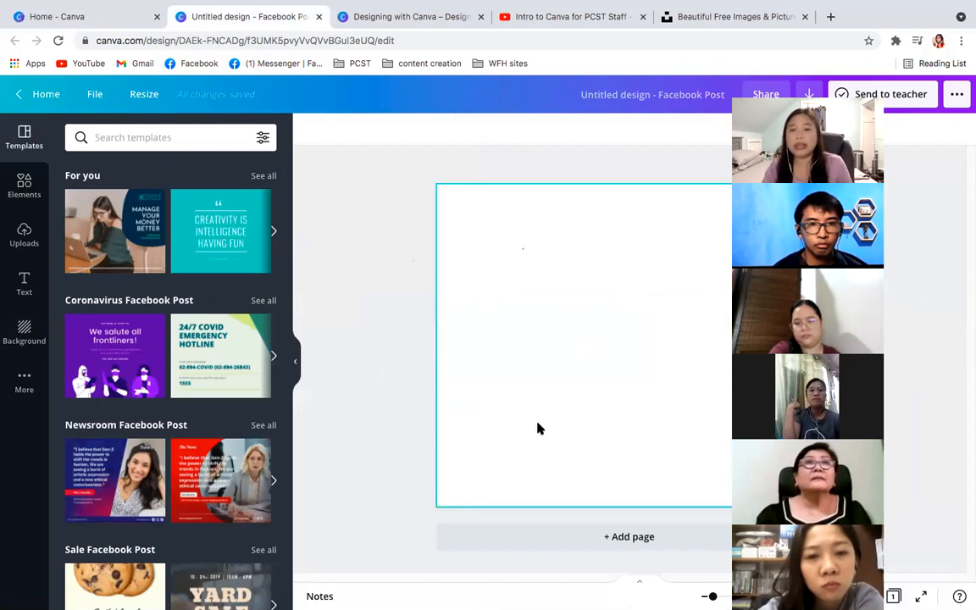
{"action": "left_click", "coordinate": [512, 271]}
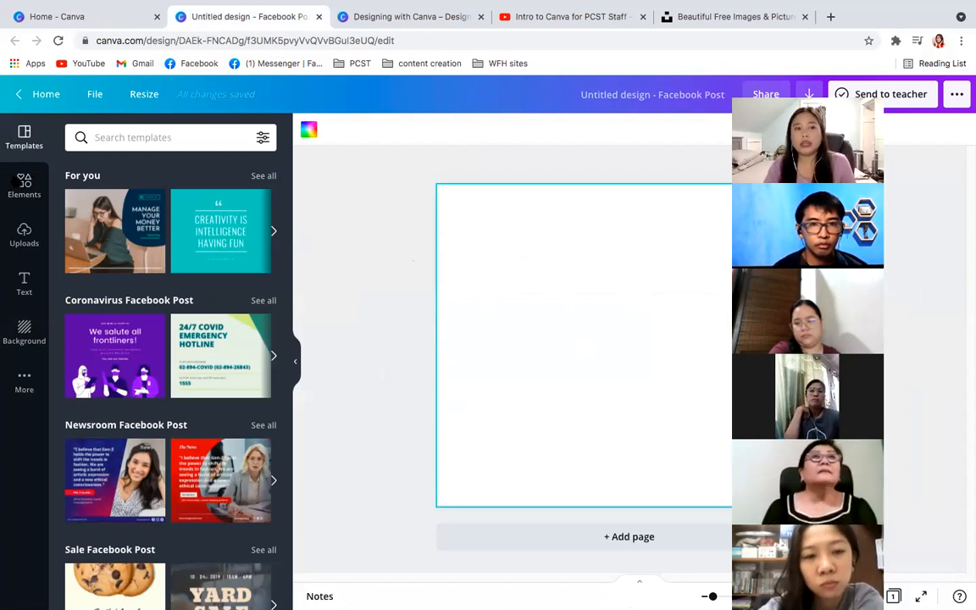
{"action": "left_click", "coordinate": [24, 250]}
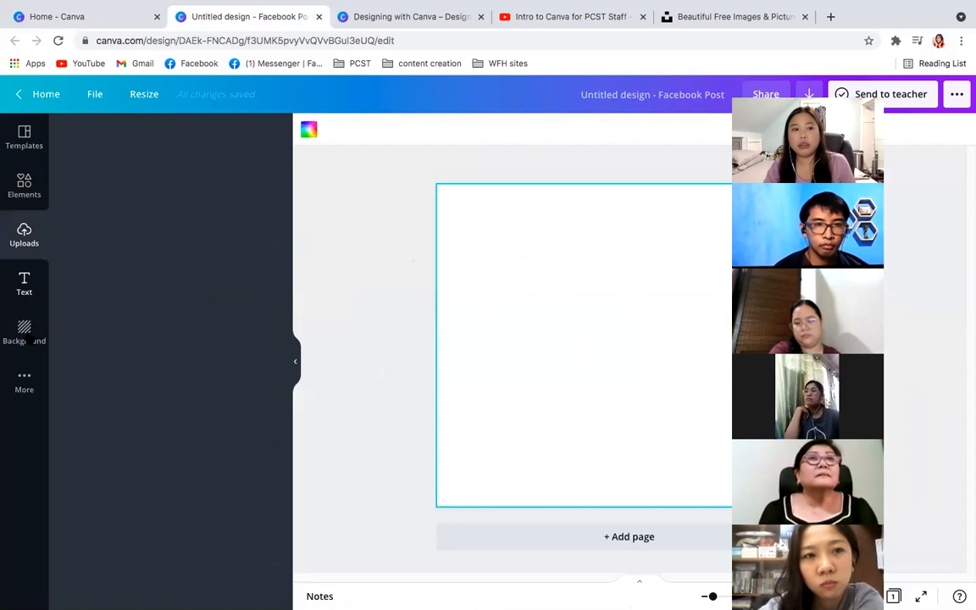
{"action": "left_click", "coordinate": [27, 334]}
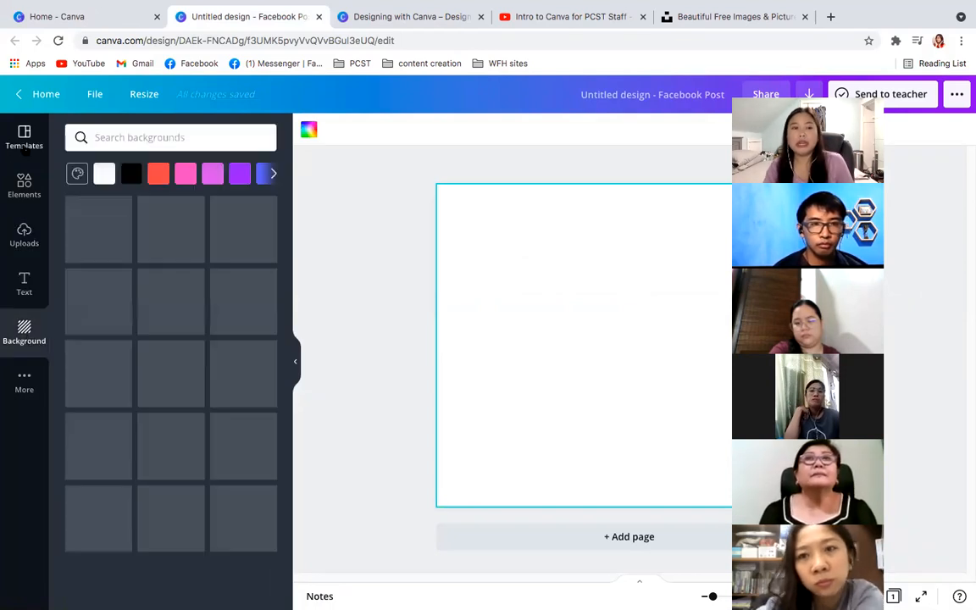
- Search the Facebook Post templates for "birthday"
{"action": "left_click", "coordinate": [26, 149]}
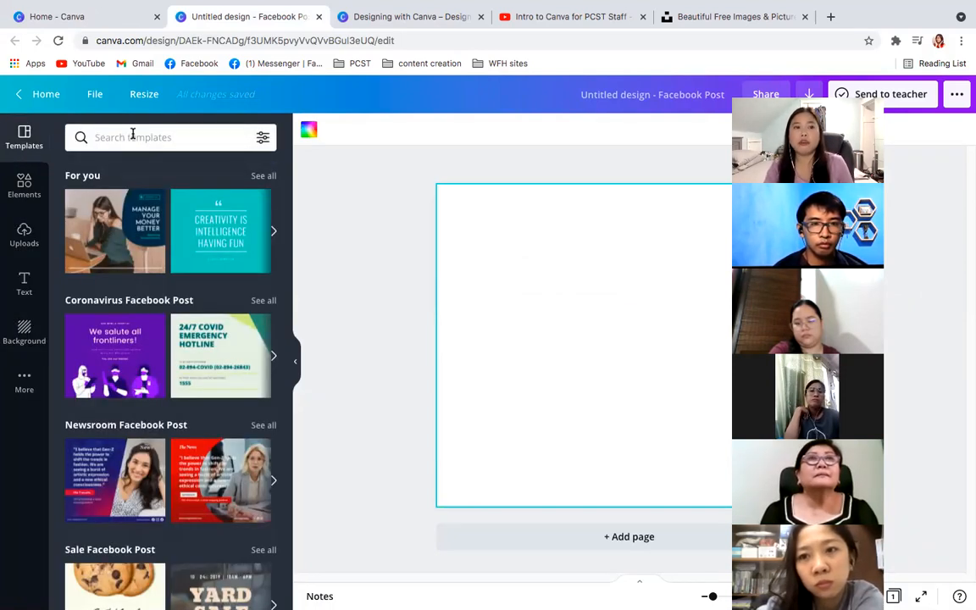
{"action": "left_click", "coordinate": [132, 136]}
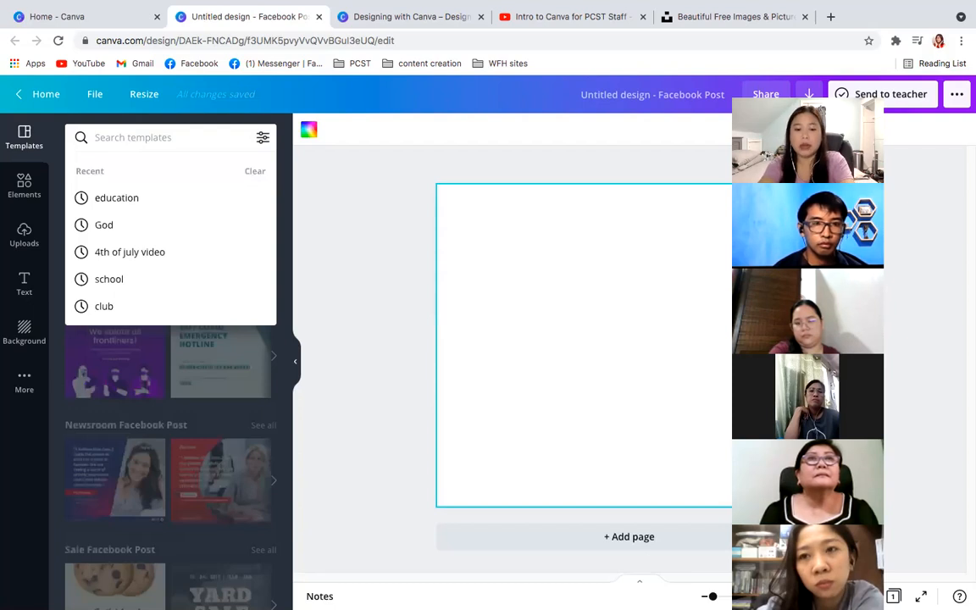
{"action": "type", "text": "birthday"}
{"action": "key", "text": "Return"}
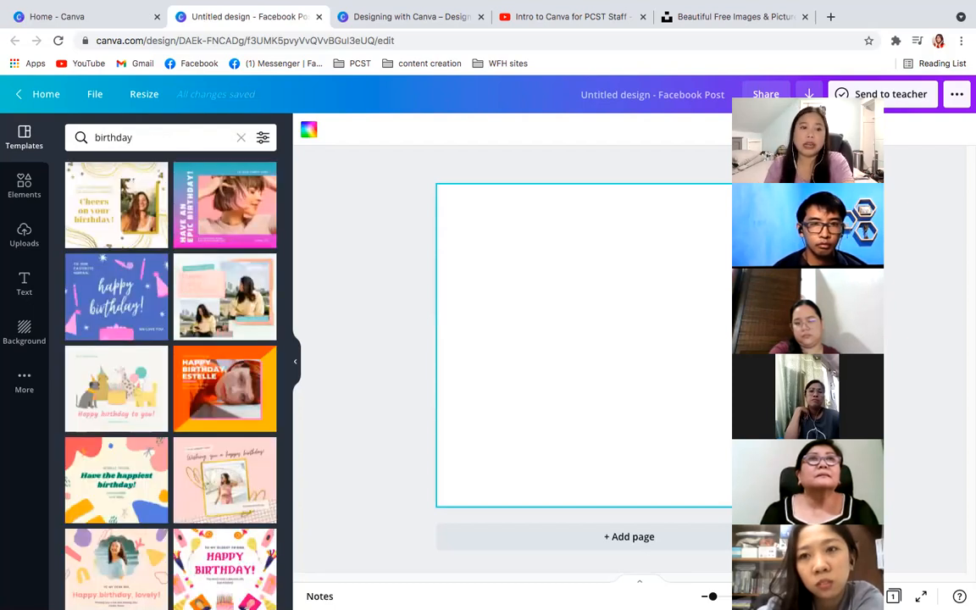
- Search the templates for "graduation" and apply the dark Happy Graduation template with the yellow brush stroke to the page
{"action": "left_click", "coordinate": [146, 140]}
{"action": "type", "text": "grad"}
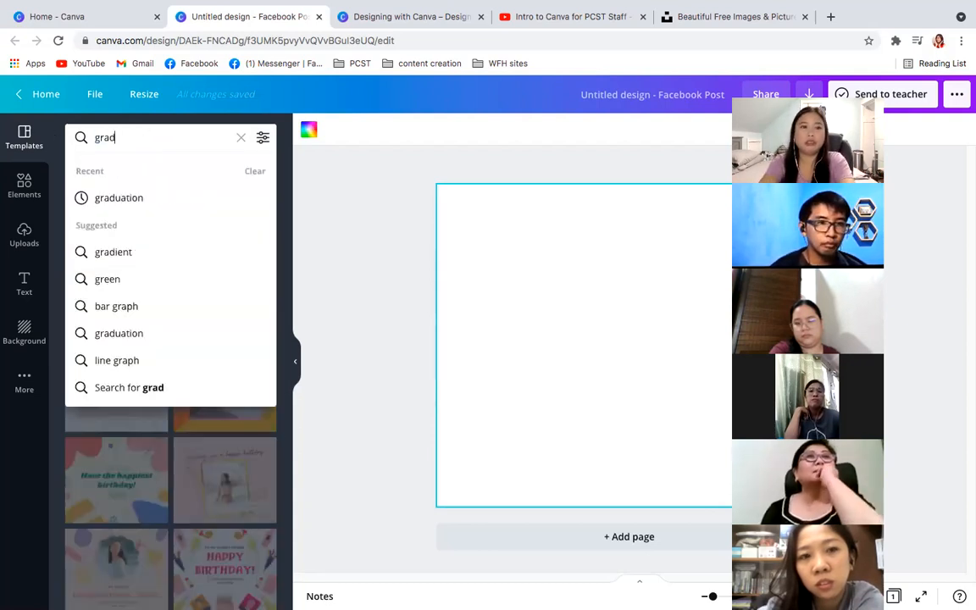
{"action": "type", "text": "uation"}
{"action": "key", "text": "Return"}
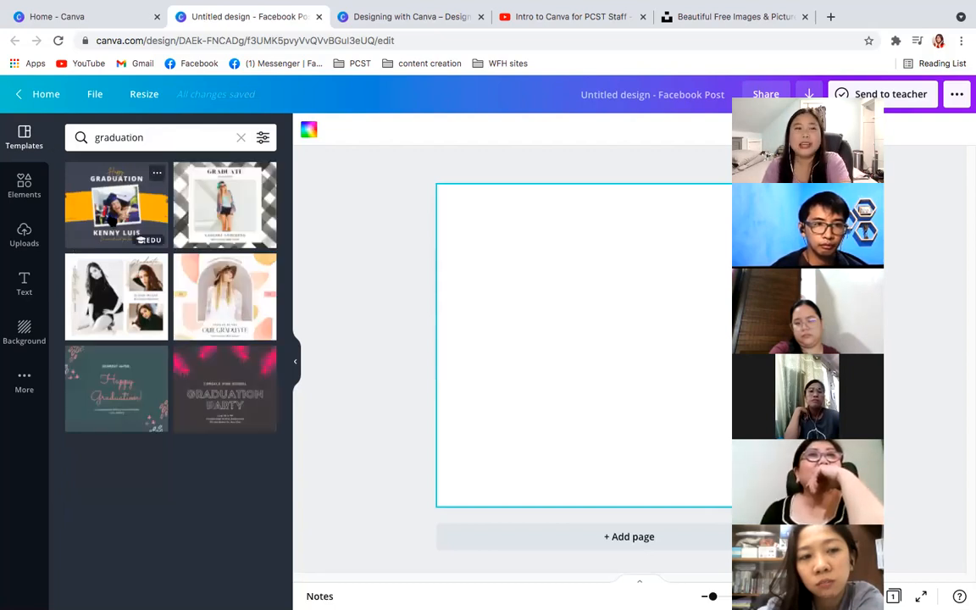
{"action": "left_click", "coordinate": [102, 202]}
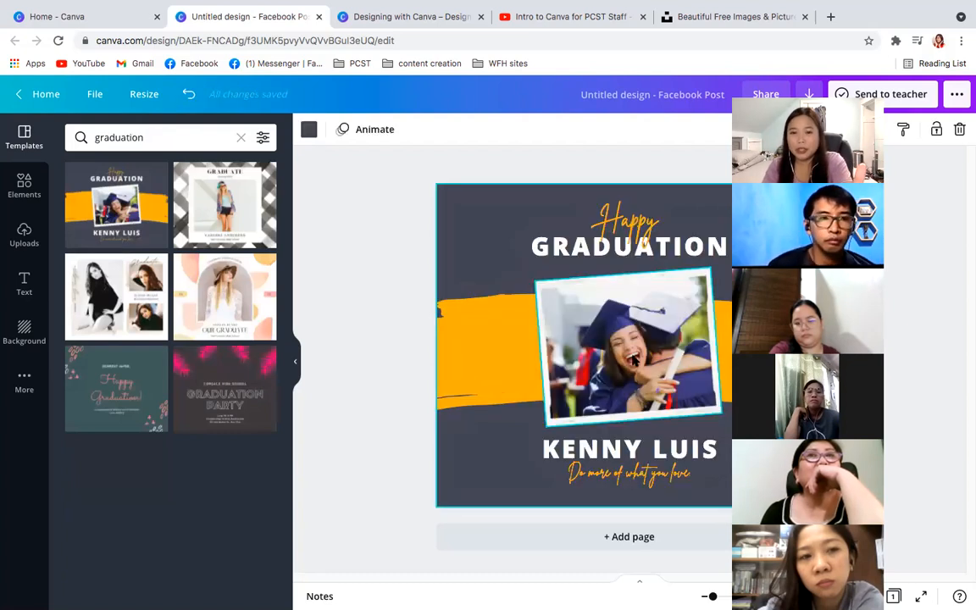
- Select the template's parts one by one: the heading texts, yellow brush stroke, graduate's name, tagline and dark background
{"action": "left_click", "coordinate": [589, 241]}
{"action": "left_click", "coordinate": [660, 240]}
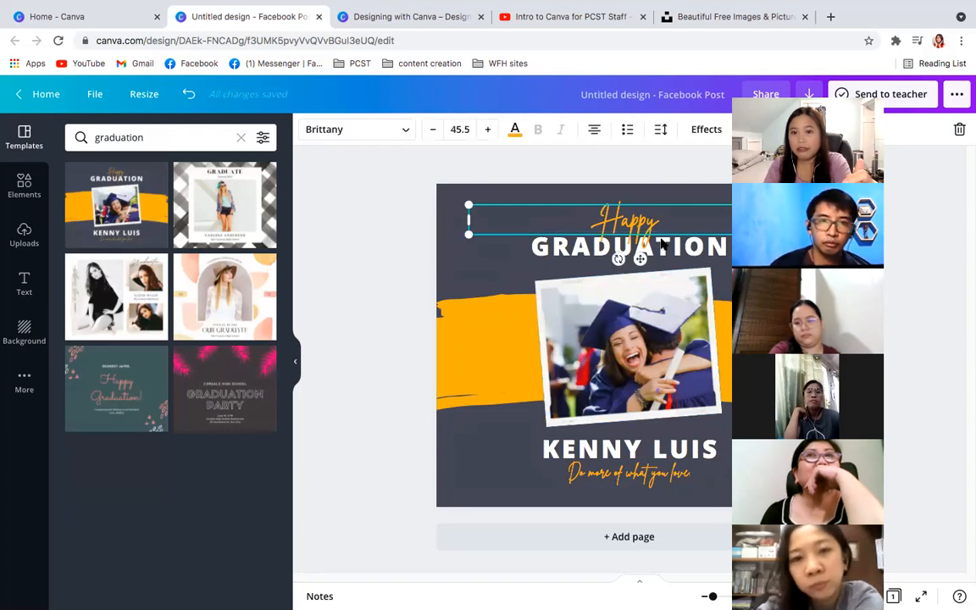
{"action": "left_click", "coordinate": [660, 245]}
{"action": "left_click", "coordinate": [461, 377]}
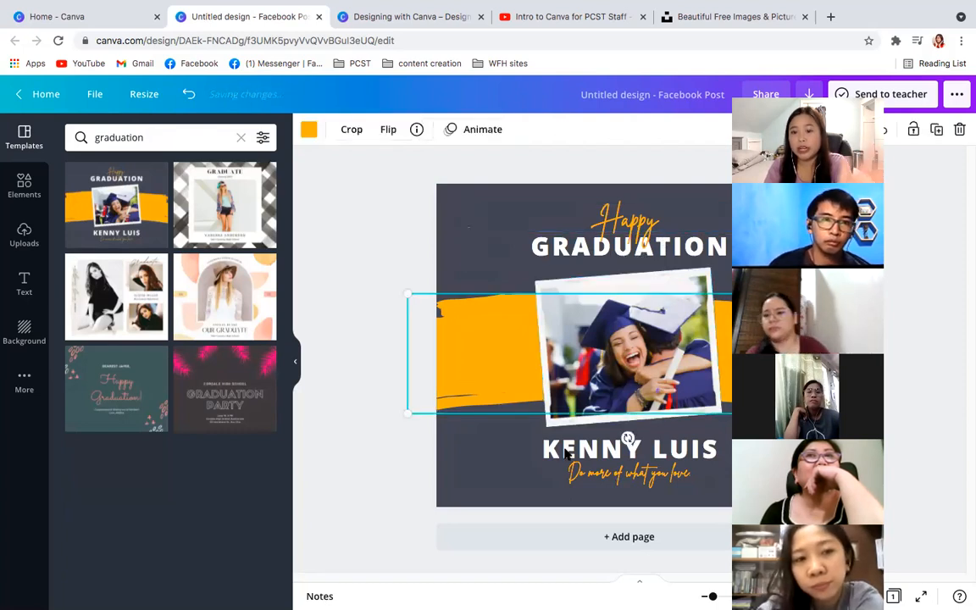
{"action": "left_click", "coordinate": [565, 453]}
{"action": "left_click", "coordinate": [587, 483]}
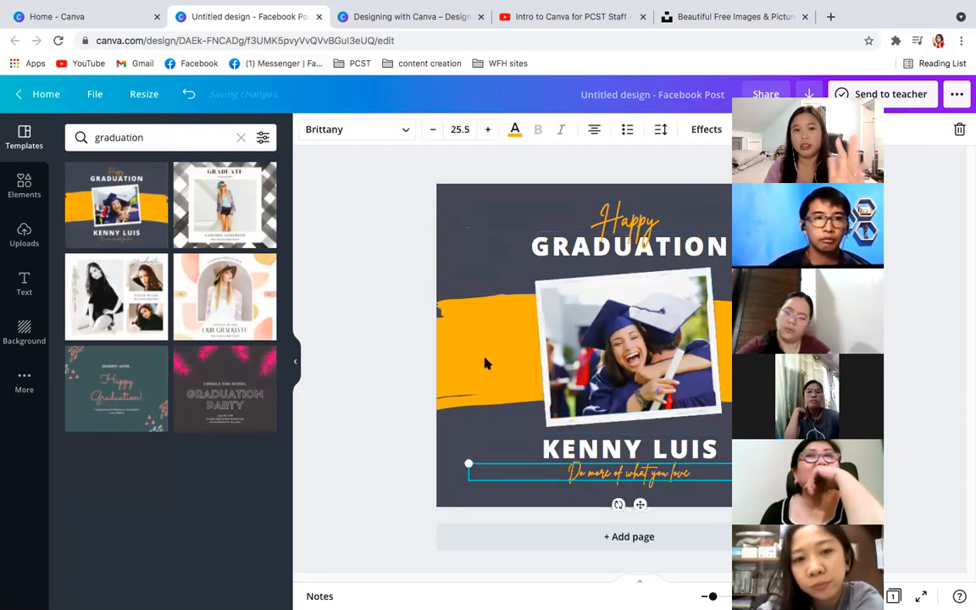
{"action": "left_click", "coordinate": [483, 219]}
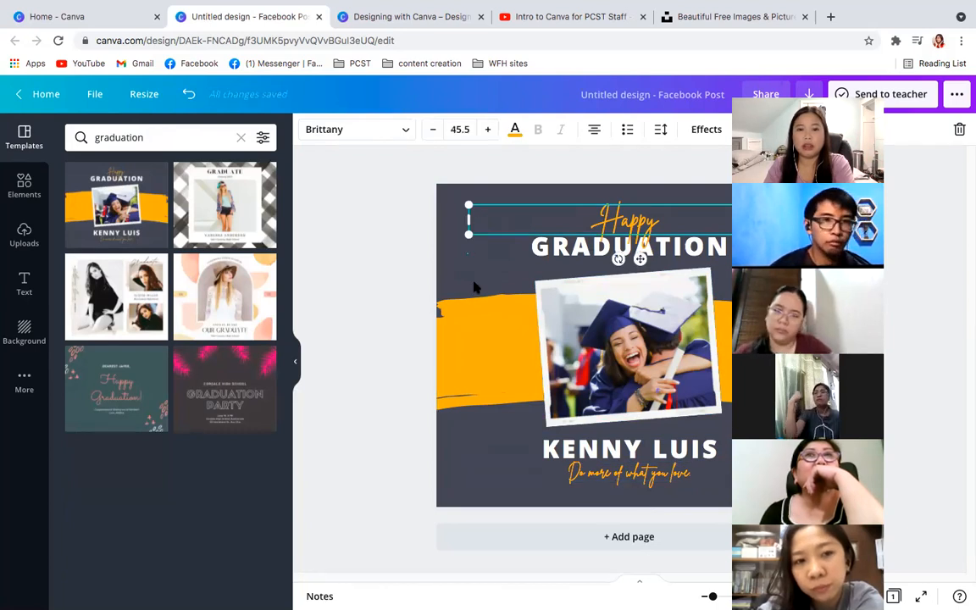
{"action": "left_click", "coordinate": [474, 288]}
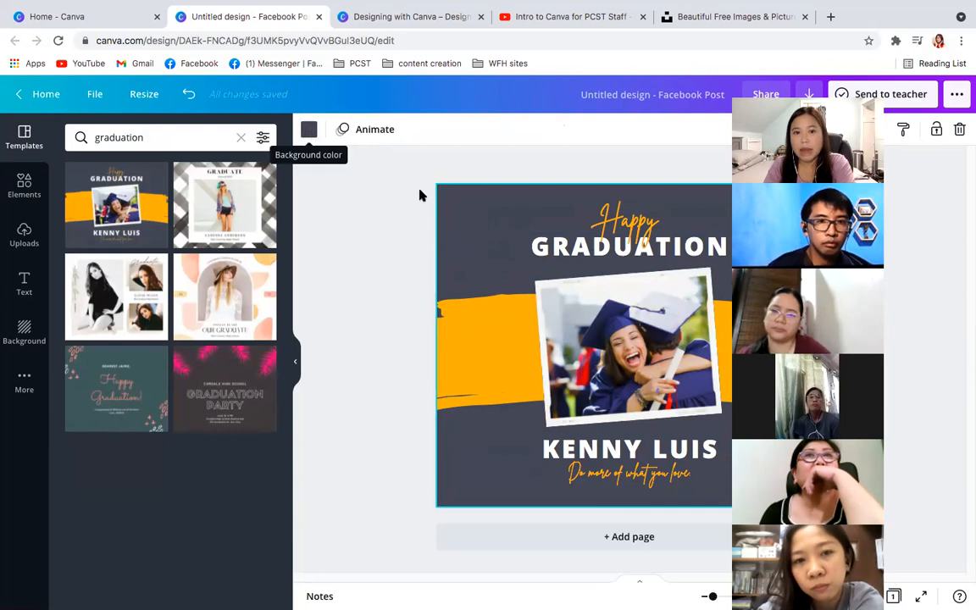
- Set the graduation design's background colour to #152111 by searching for that colour code
{"action": "left_click", "coordinate": [474, 224]}
{"action": "left_click", "coordinate": [462, 285]}
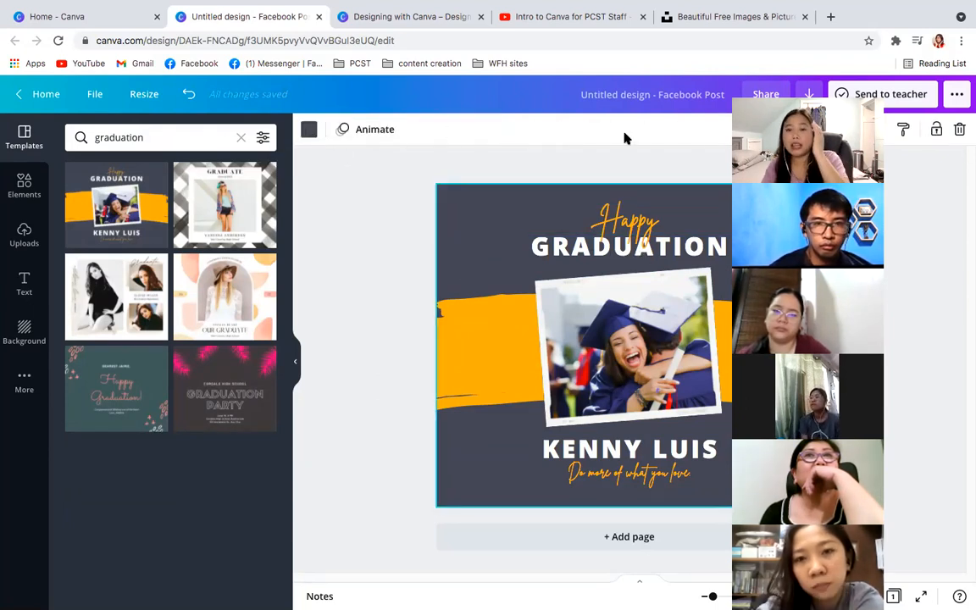
{"action": "left_click", "coordinate": [306, 130]}
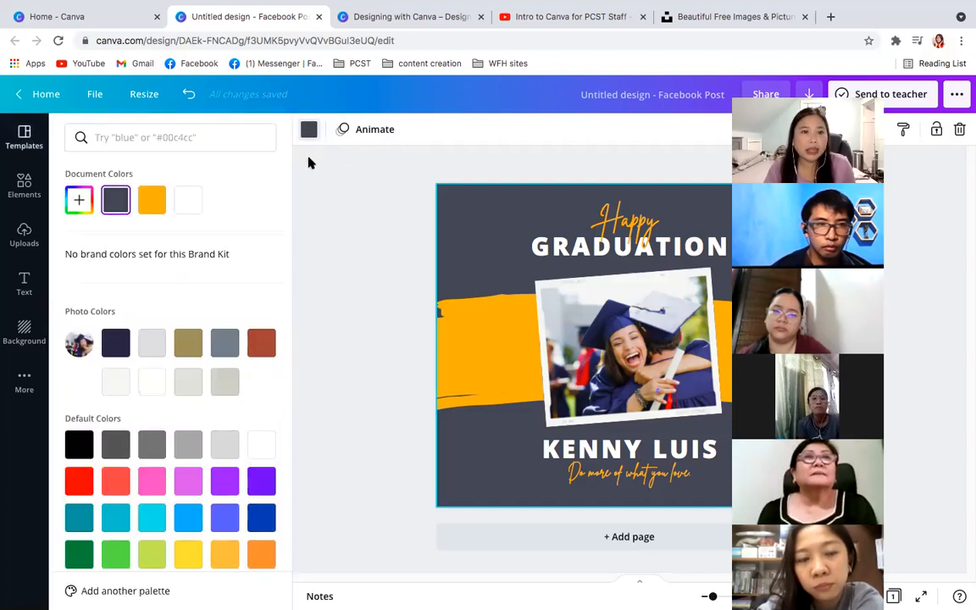
{"action": "scroll", "coordinate": [223, 379], "scroll_direction": "down", "scroll_amount": 1}
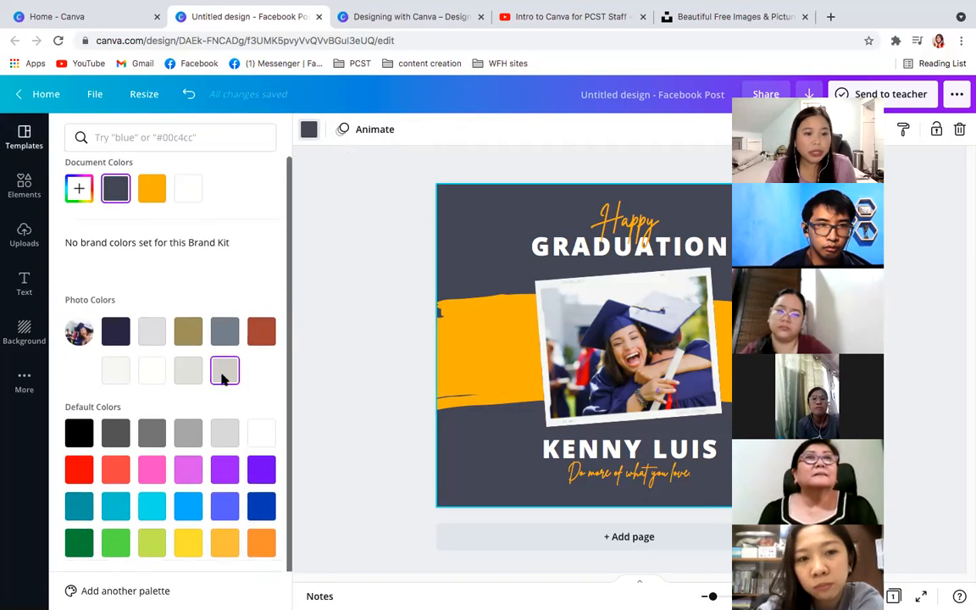
{"action": "scroll", "coordinate": [114, 220], "scroll_direction": "up", "scroll_amount": 1}
{"action": "left_click", "coordinate": [115, 144]}
{"action": "type", "text": "152111"}
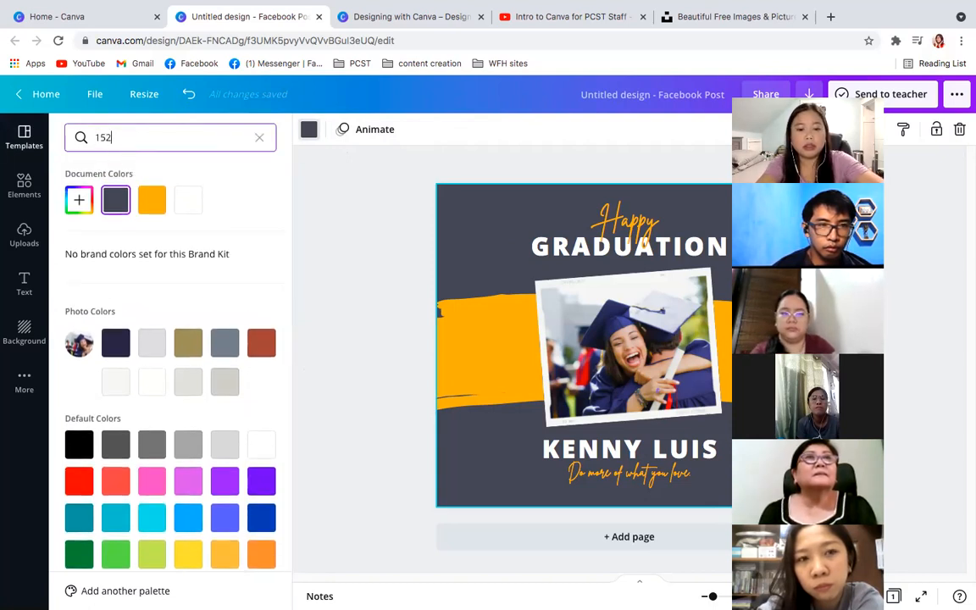
{"action": "key", "text": "Return"}
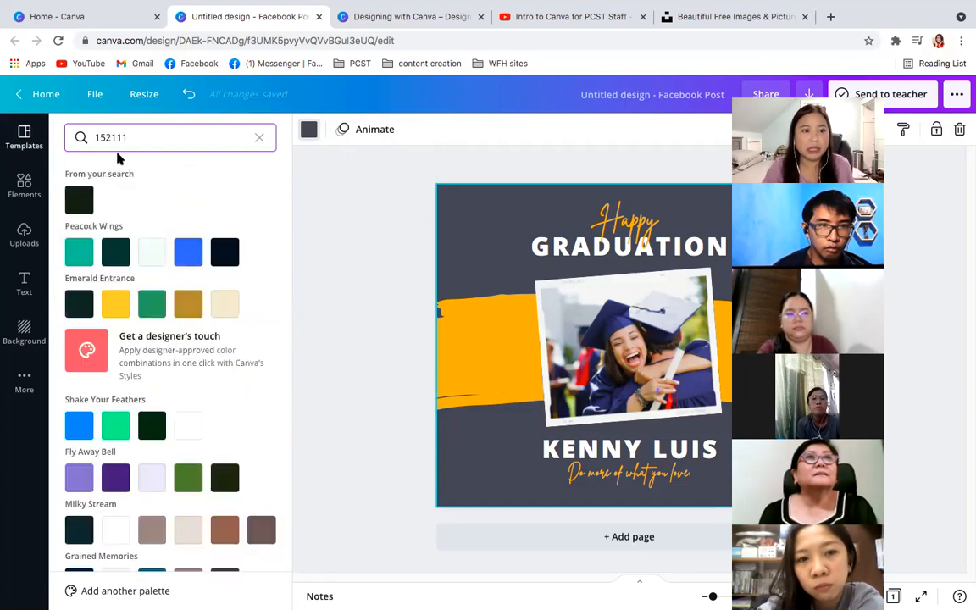
{"action": "left_click", "coordinate": [79, 201]}
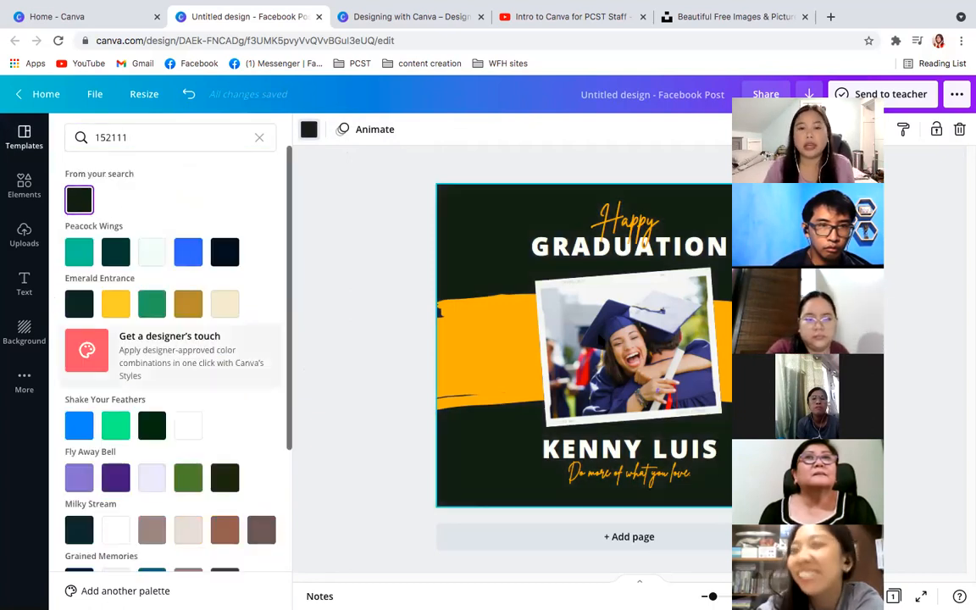
- Recolour the orange brush stroke behind the photo to #f9e4b7
{"action": "left_click", "coordinate": [462, 339]}
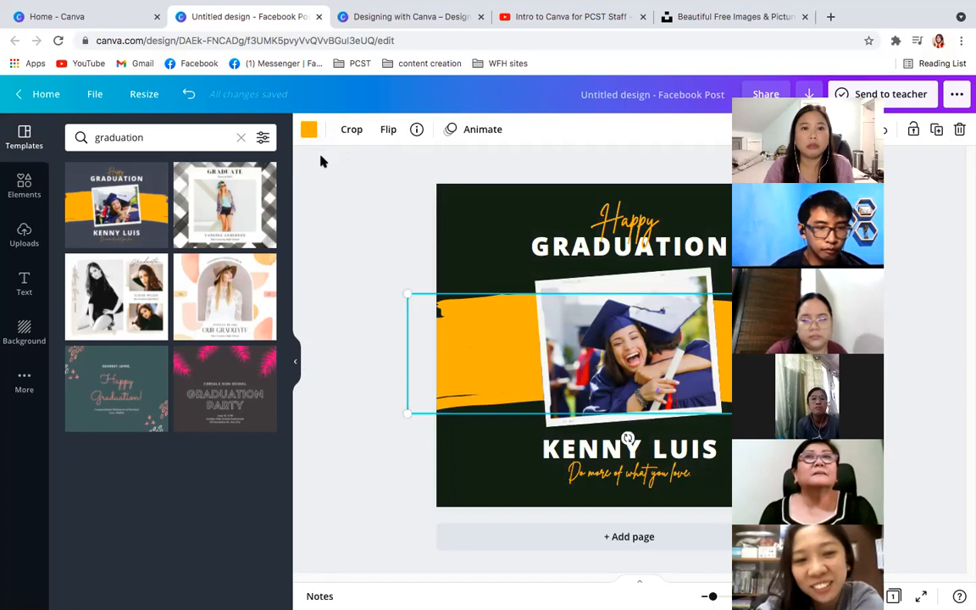
{"action": "left_click", "coordinate": [308, 129]}
{"action": "left_click", "coordinate": [156, 139]}
{"action": "type", "text": "f9e4b7"}
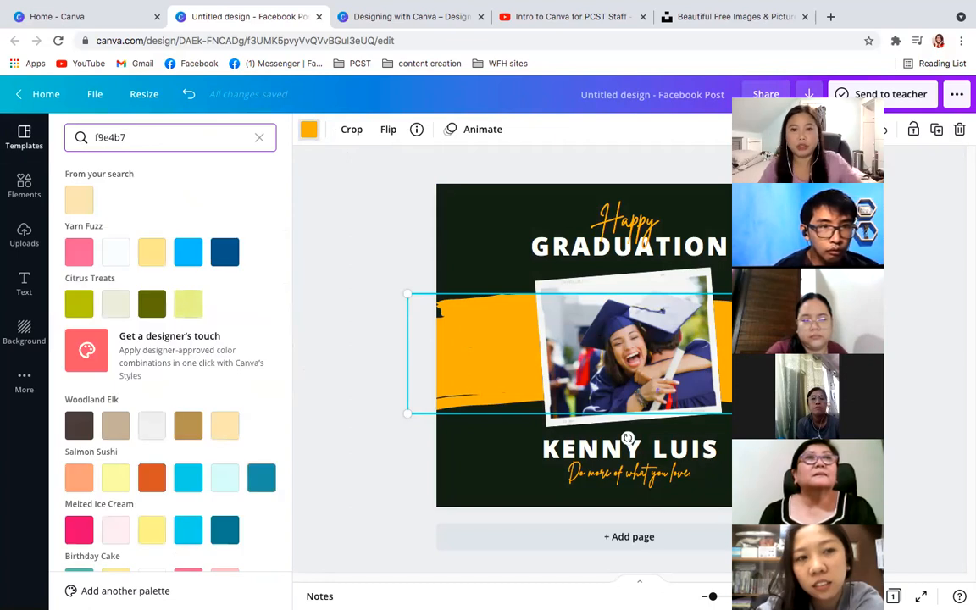
{"action": "left_click", "coordinate": [79, 199]}
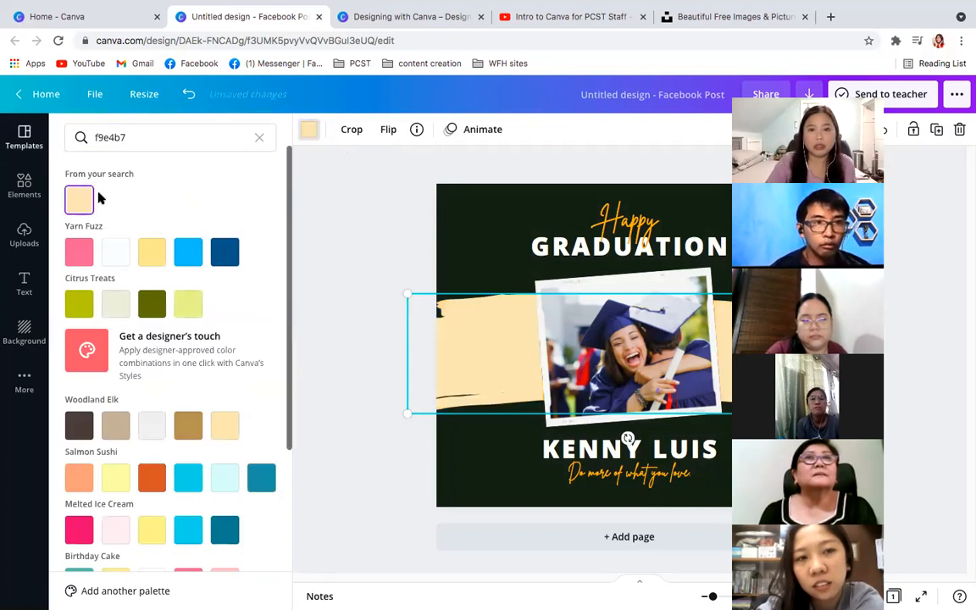
- Change the "Happy" heading's text colour to the cream document colour used for the brush stroke
{"action": "left_click", "coordinate": [550, 208]}
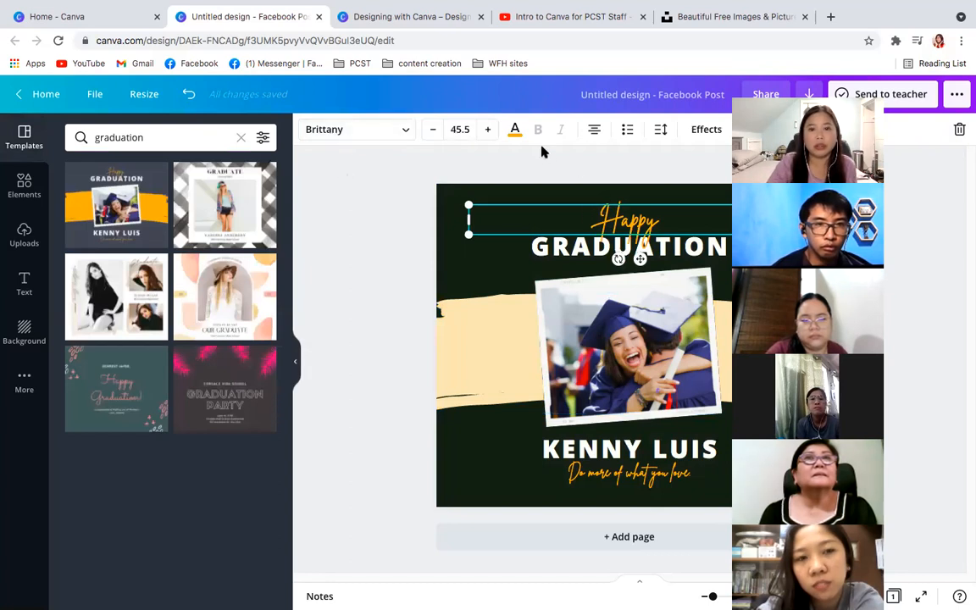
{"action": "left_click", "coordinate": [513, 129]}
{"action": "left_click", "coordinate": [151, 203]}
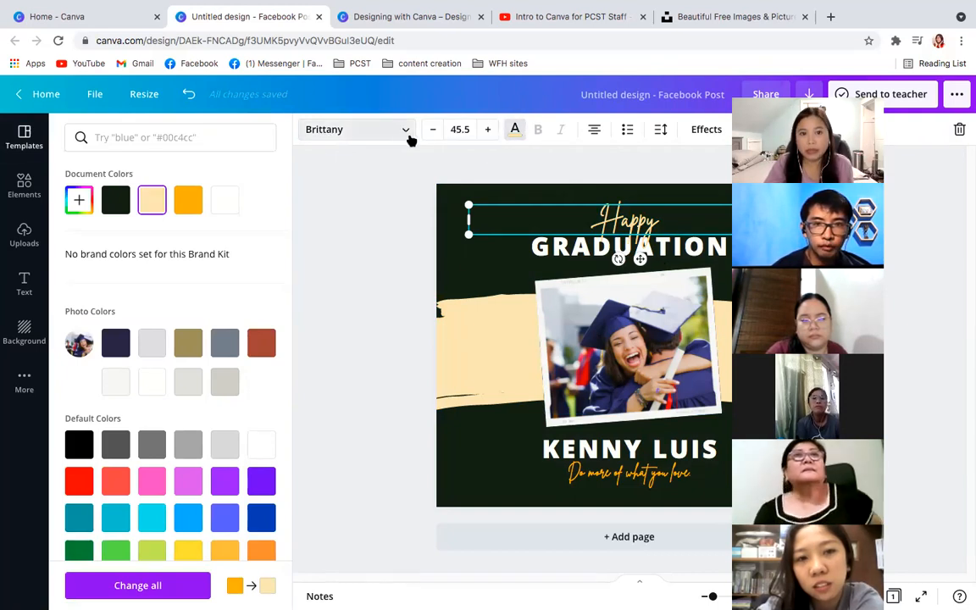
- Browse the recently used, uploaded and popular fonts available for the "Happy" heading
{"action": "left_click", "coordinate": [402, 130]}
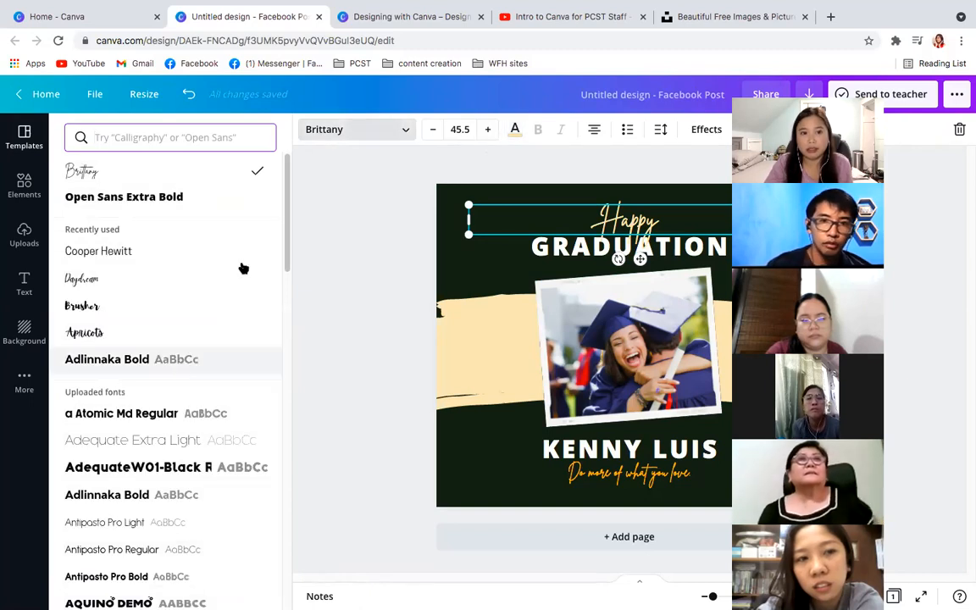
{"action": "left_click_drag", "start_coordinate": [287, 220], "coordinate": [285, 473]}
{"action": "scroll", "coordinate": [288, 478], "scroll_direction": "down", "scroll_amount": 1}
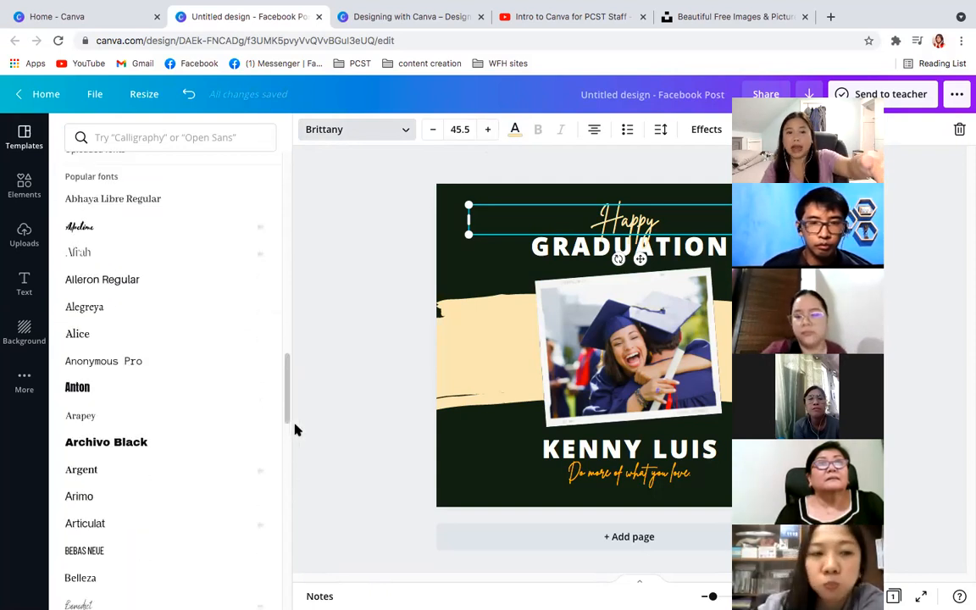
{"action": "left_click_drag", "start_coordinate": [285, 414], "coordinate": [288, 530]}
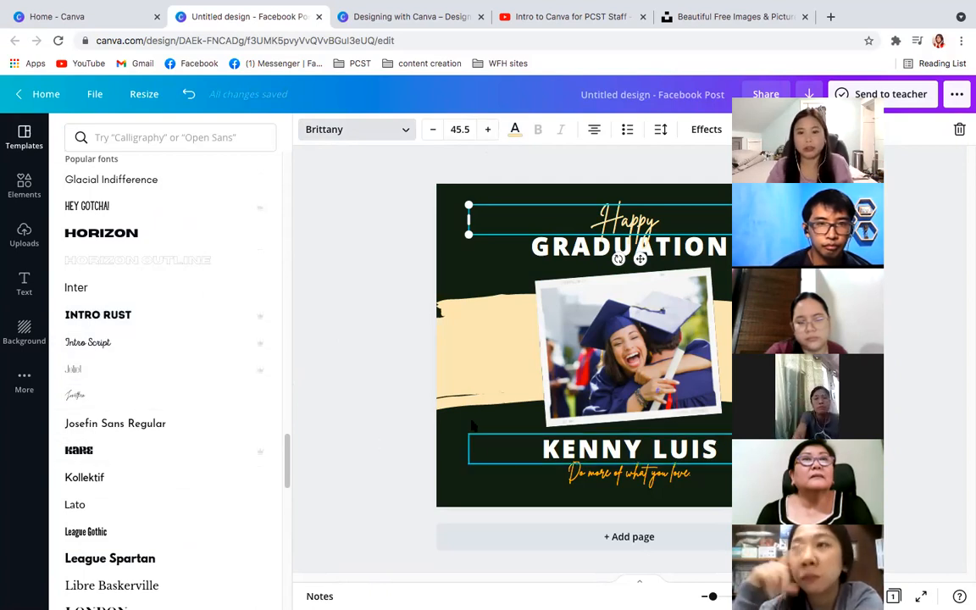
{"action": "left_click", "coordinate": [356, 129]}
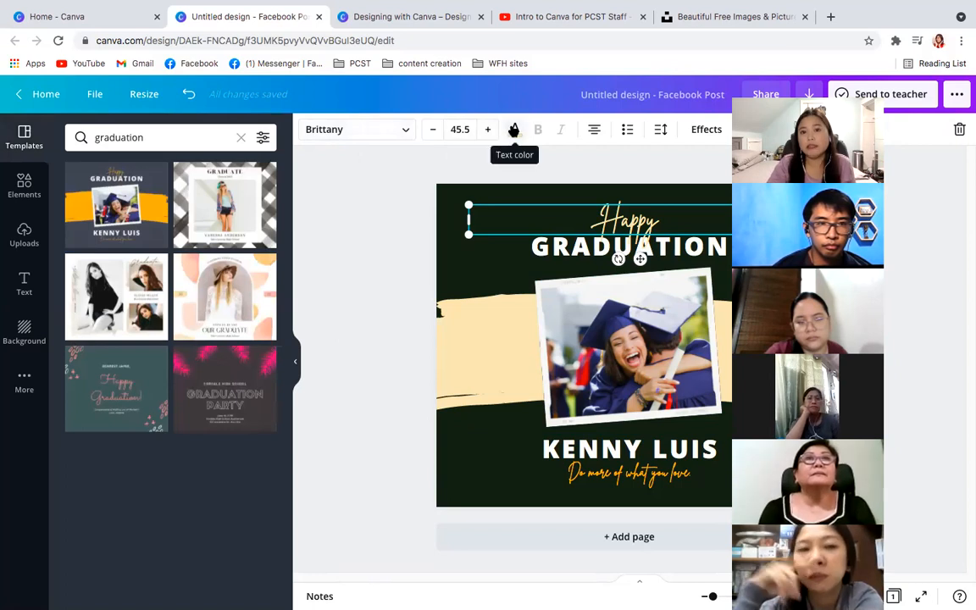
- Try left and right alignment on the "Happy" heading and set it back to centred
{"action": "left_click", "coordinate": [594, 130]}
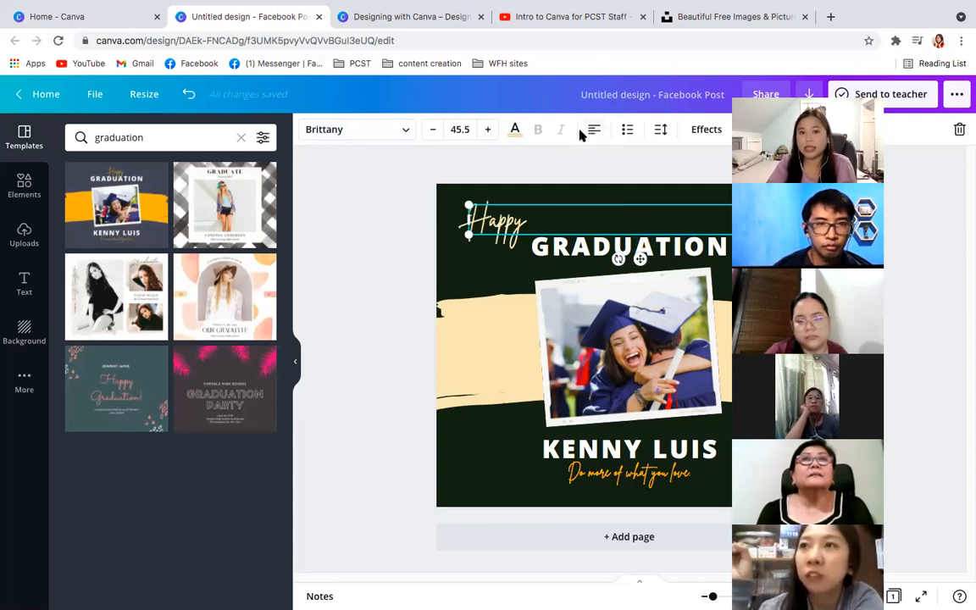
{"action": "left_click", "coordinate": [593, 130]}
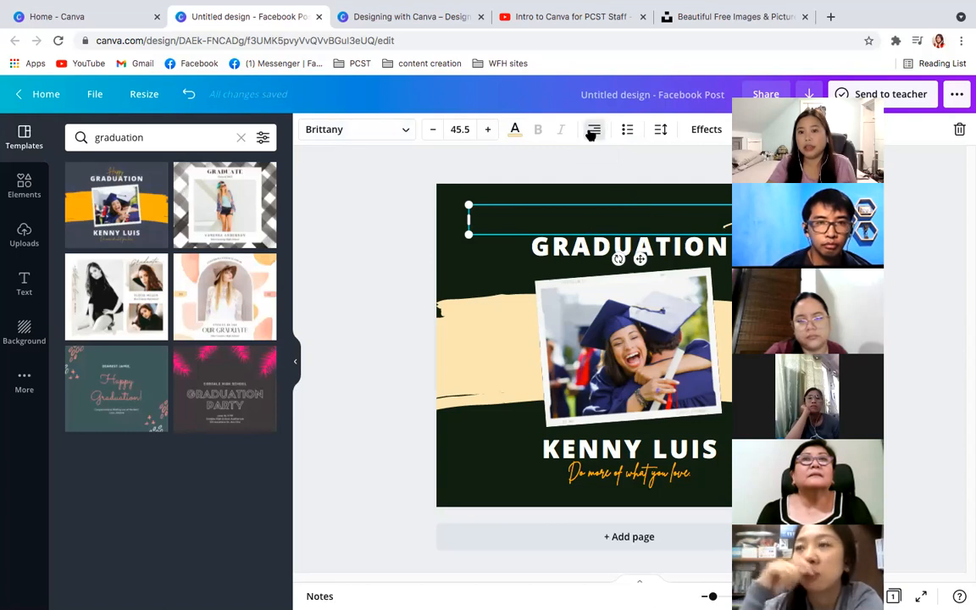
{"action": "left_click", "coordinate": [593, 130]}
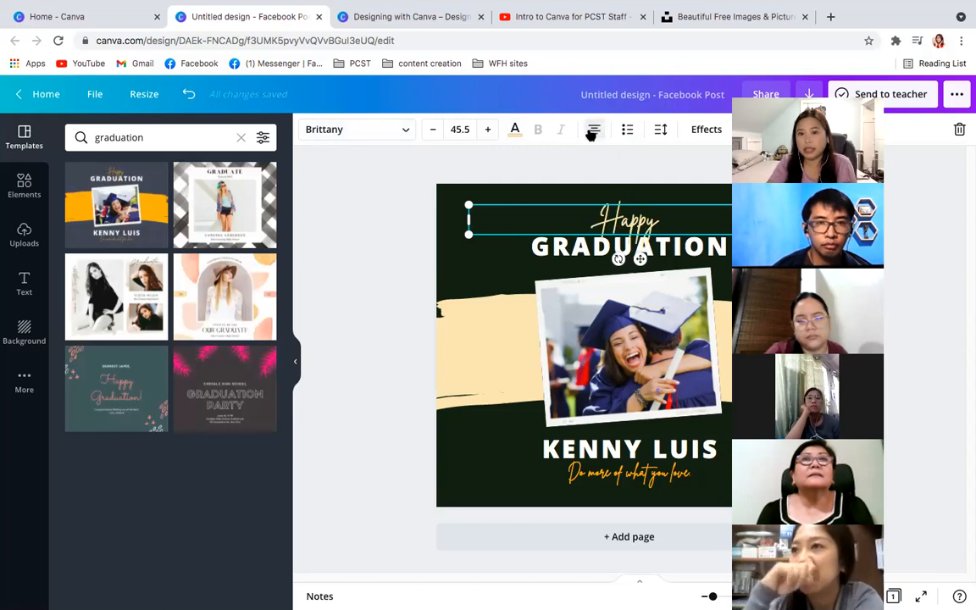
- Adjust the "Happy" heading's letter spacing slightly and show the available text effects
{"action": "left_click", "coordinate": [660, 129]}
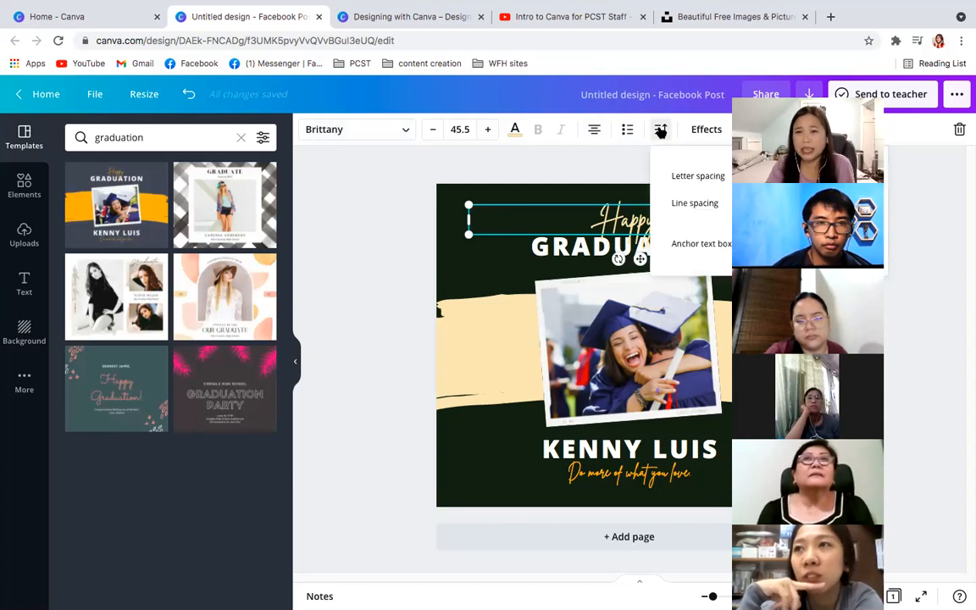
{"action": "mouse_move", "coordinate": [766, 176]}
{"action": "left_mouse_down"}
{"action": "mouse_move", "coordinate": [802, 176]}
{"action": "mouse_move", "coordinate": [765, 176]}
{"action": "left_mouse_up"}
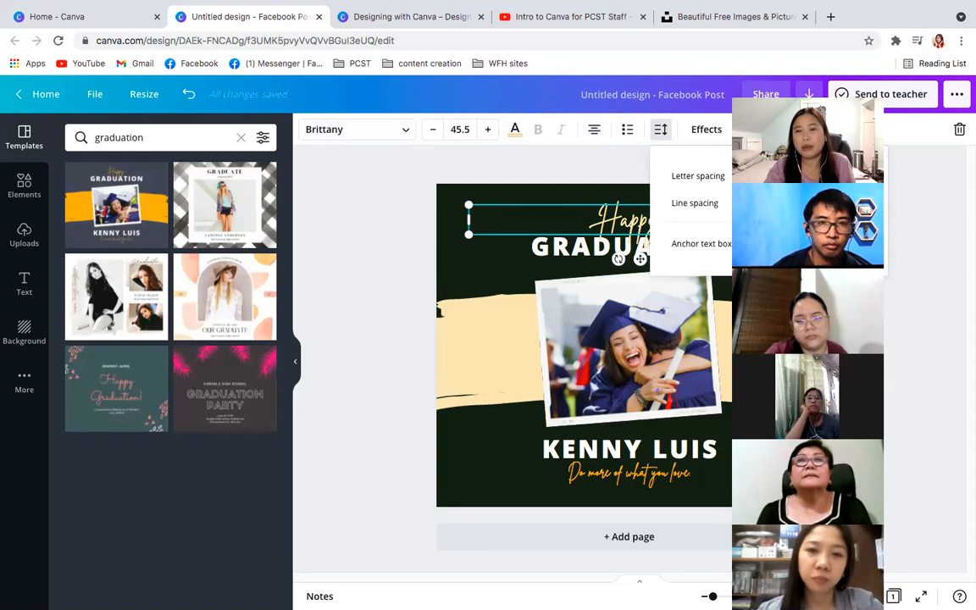
{"action": "left_click", "coordinate": [705, 129]}
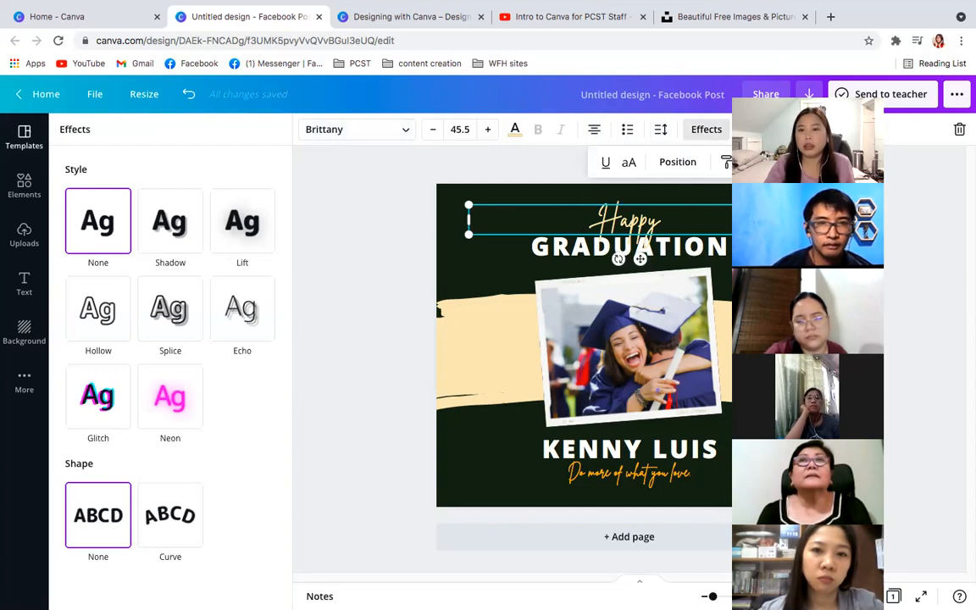
- Make the "Happy" heading semi-transparent
{"action": "left_click", "coordinate": [751, 161]}
{"action": "left_click_drag", "start_coordinate": [701, 208], "coordinate": [665, 204]}
{"action": "left_click", "coordinate": [900, 277]}
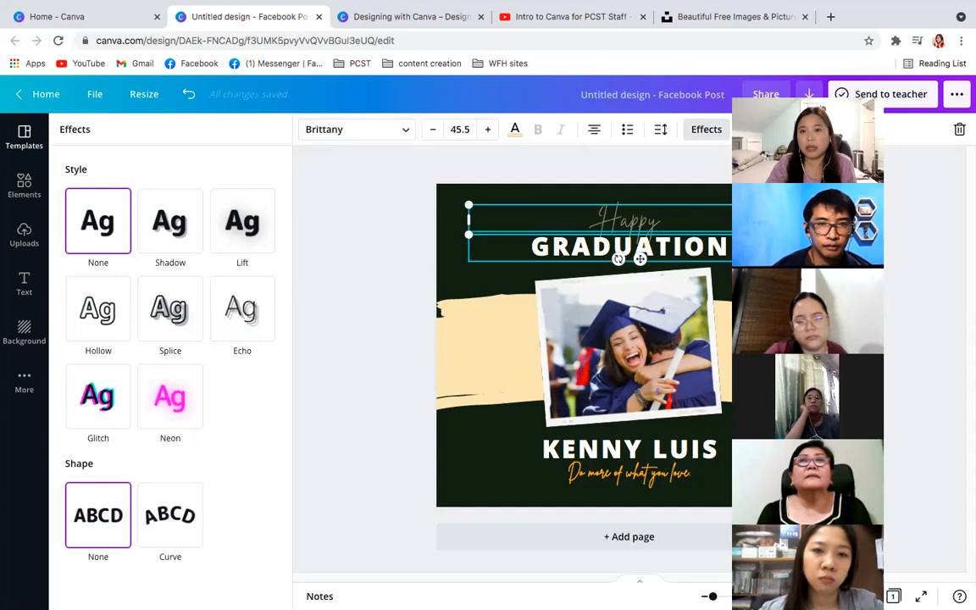
{"action": "left_click", "coordinate": [803, 130]}
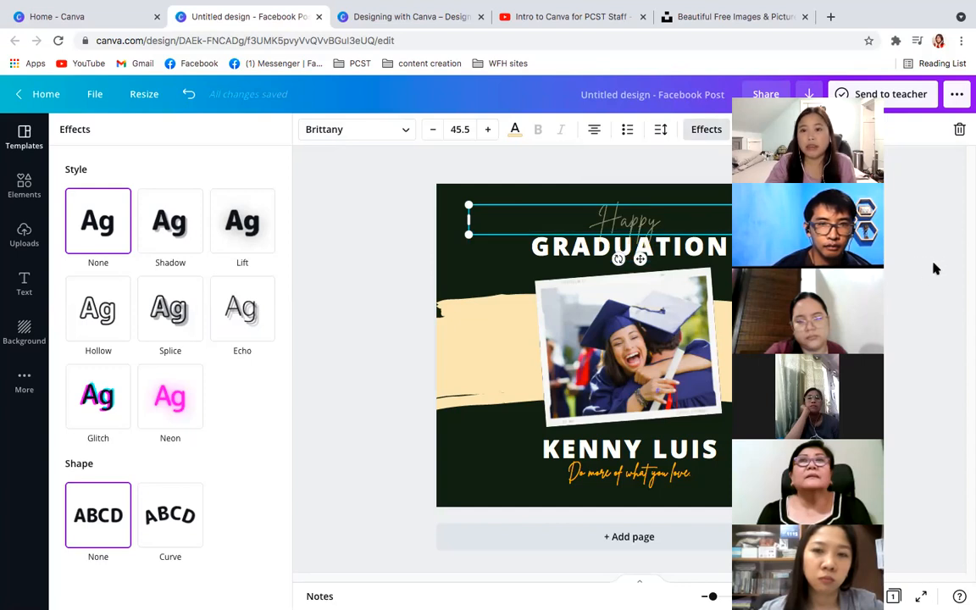
- Undo the recent edits back to the orange brush stroke, and redo them up to the centred cream "Happy" heading
{"action": "left_click", "coordinate": [189, 96]}
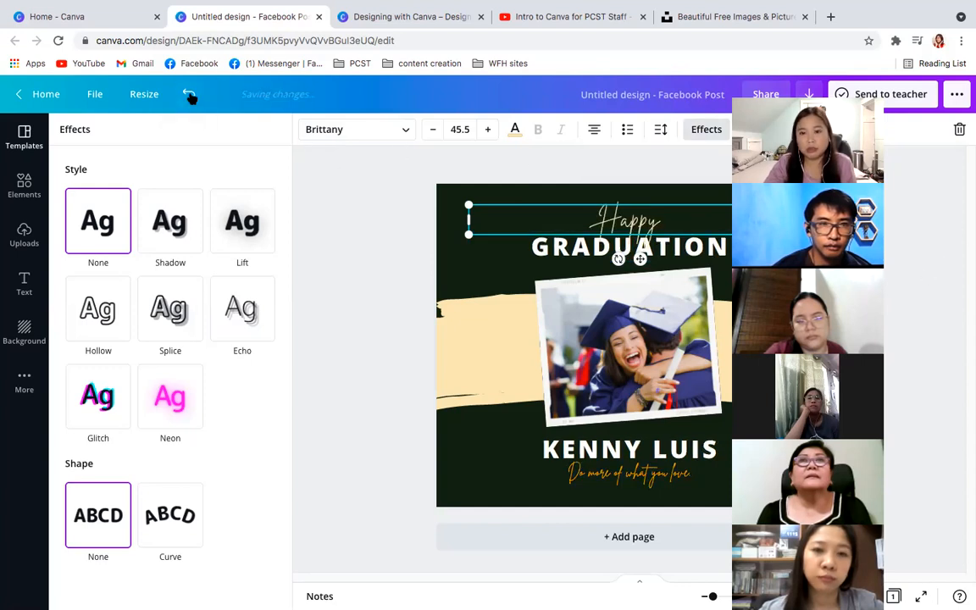
{"action": "left_click", "coordinate": [189, 97]}
{"action": "left_click", "coordinate": [190, 96]}
{"action": "left_click", "coordinate": [189, 96]}
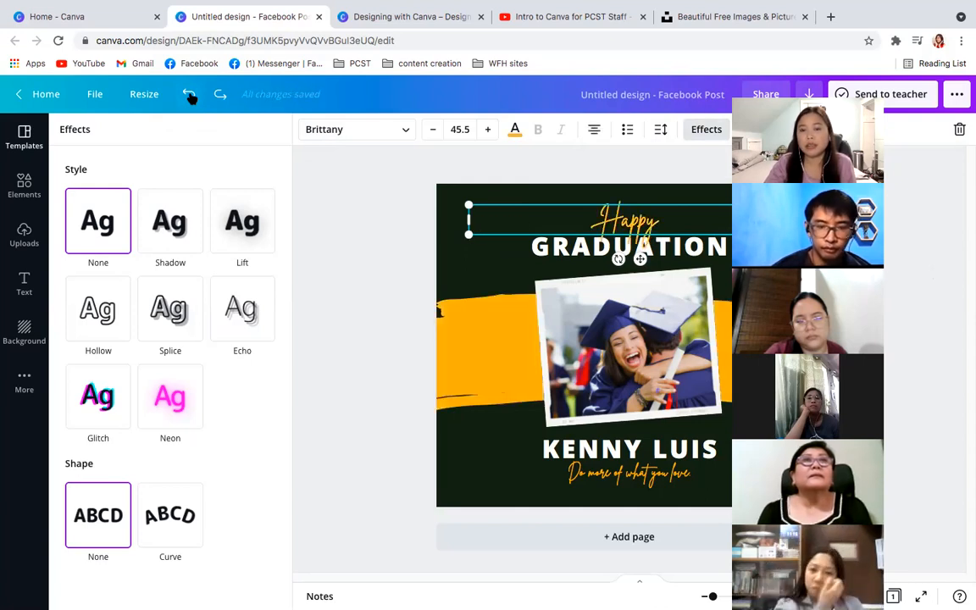
{"action": "left_click", "coordinate": [219, 96]}
{"action": "left_click", "coordinate": [219, 96]}
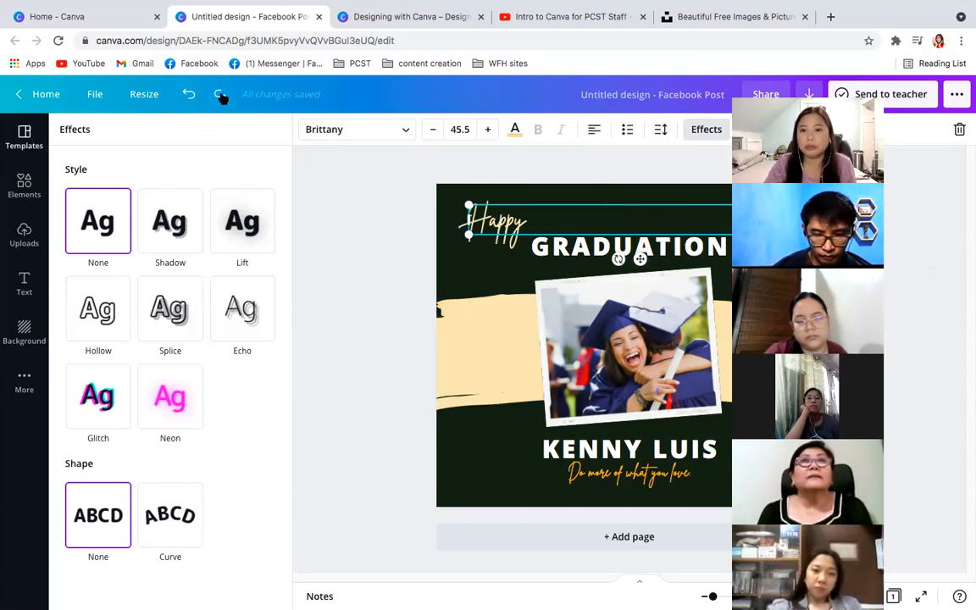
{"action": "left_click", "coordinate": [219, 96]}
{"action": "left_click", "coordinate": [219, 96]}
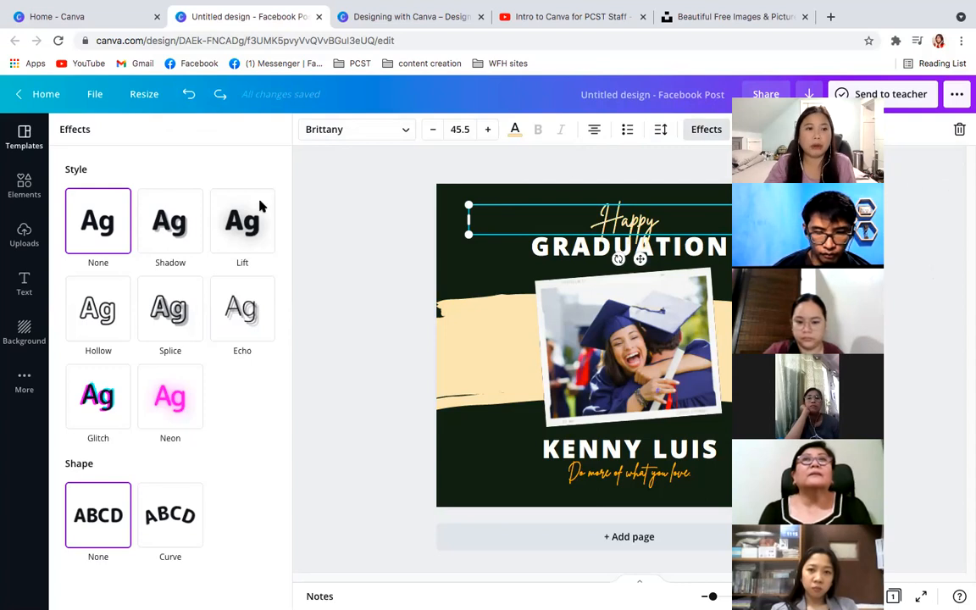
- Add the circular frame from the Elements collection to the page, enlarge it and place it over the graduation photo
{"action": "left_click", "coordinate": [20, 145]}
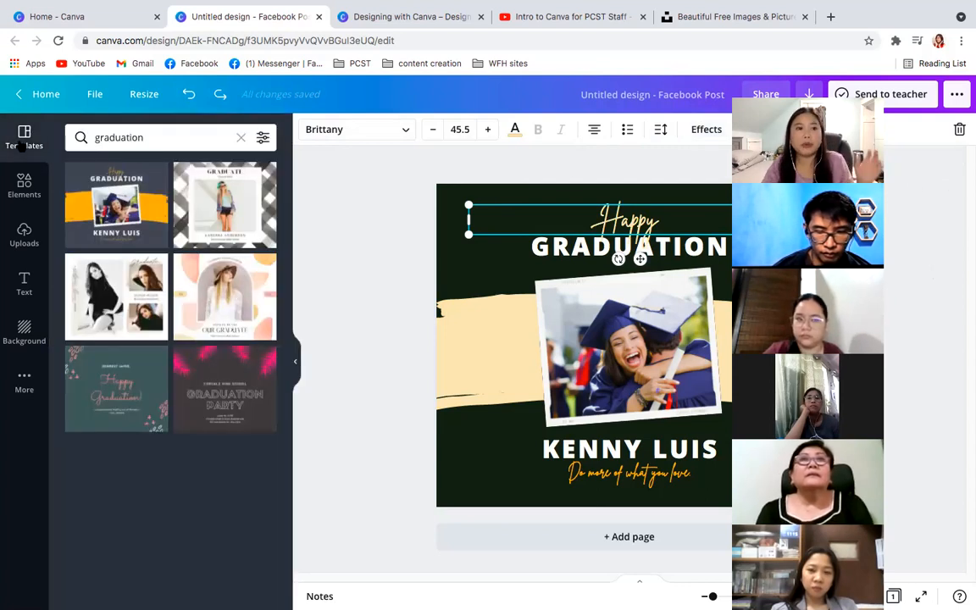
{"action": "left_click", "coordinate": [26, 188]}
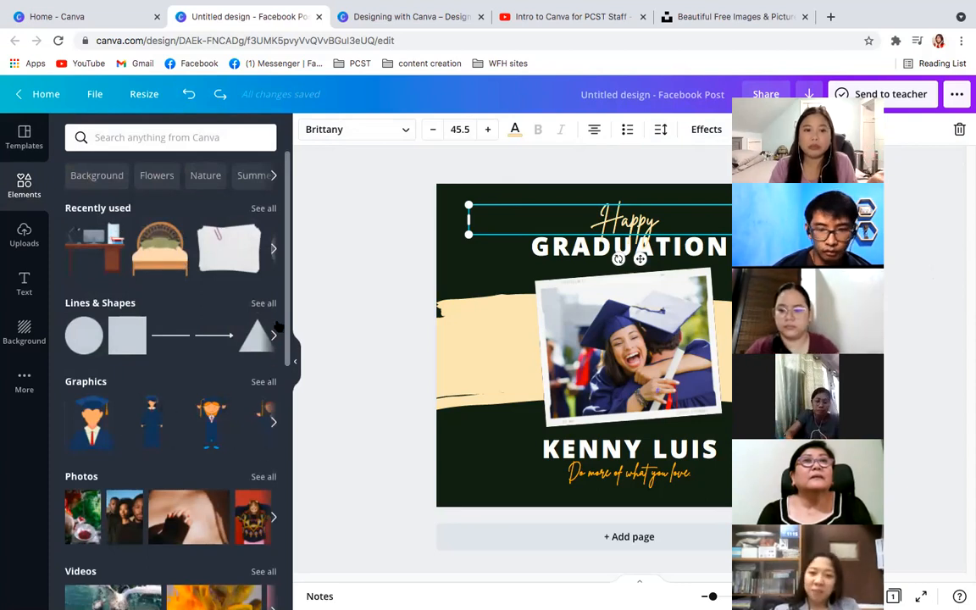
{"action": "left_click_drag", "start_coordinate": [286, 315], "coordinate": [314, 528]}
{"action": "right_click", "coordinate": [314, 529]}
{"action": "left_click", "coordinate": [346, 333]}
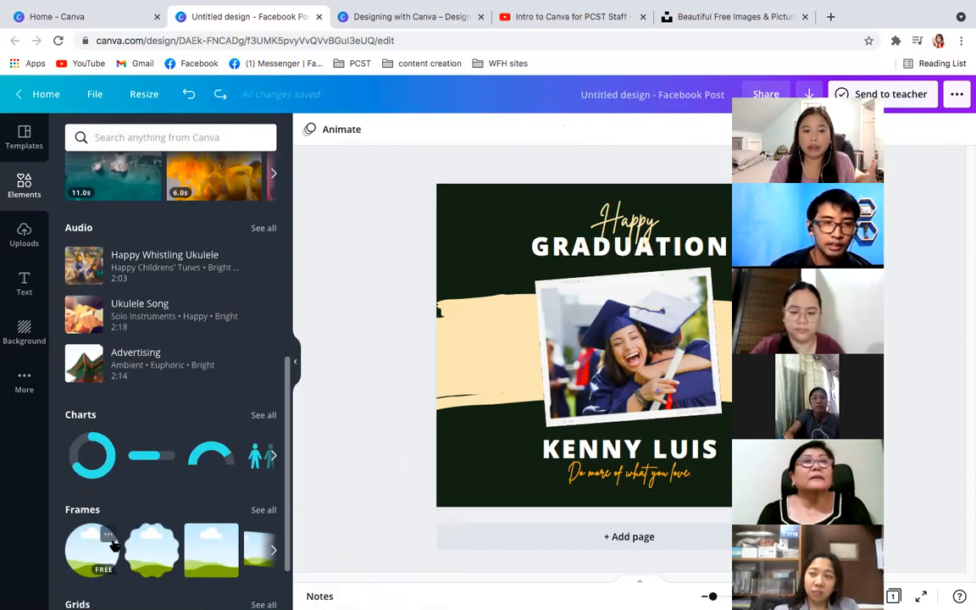
{"action": "scroll", "coordinate": [287, 410], "scroll_direction": "down", "scroll_amount": 1}
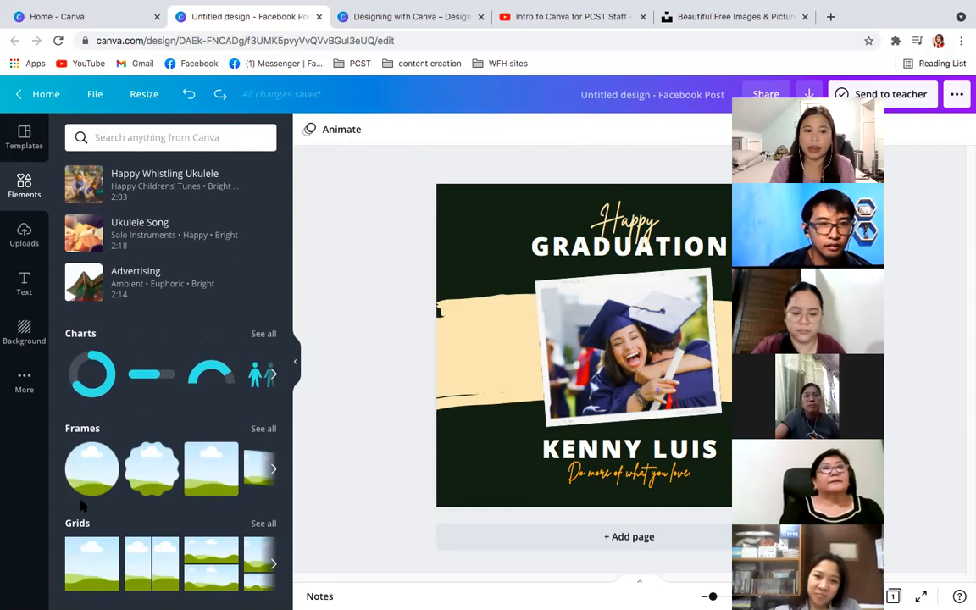
{"action": "left_click", "coordinate": [93, 469]}
{"action": "left_click_drag", "start_coordinate": [611, 355], "coordinate": [485, 351]}
{"action": "left_click_drag", "start_coordinate": [676, 371], "coordinate": [720, 406]}
{"action": "left_click_drag", "start_coordinate": [517, 343], "coordinate": [629, 337]}
- Delete the tilted graduation photo together with its frame, and centre the circular frame between the heading and the graduate's name
{"action": "left_click", "coordinate": [714, 361]}
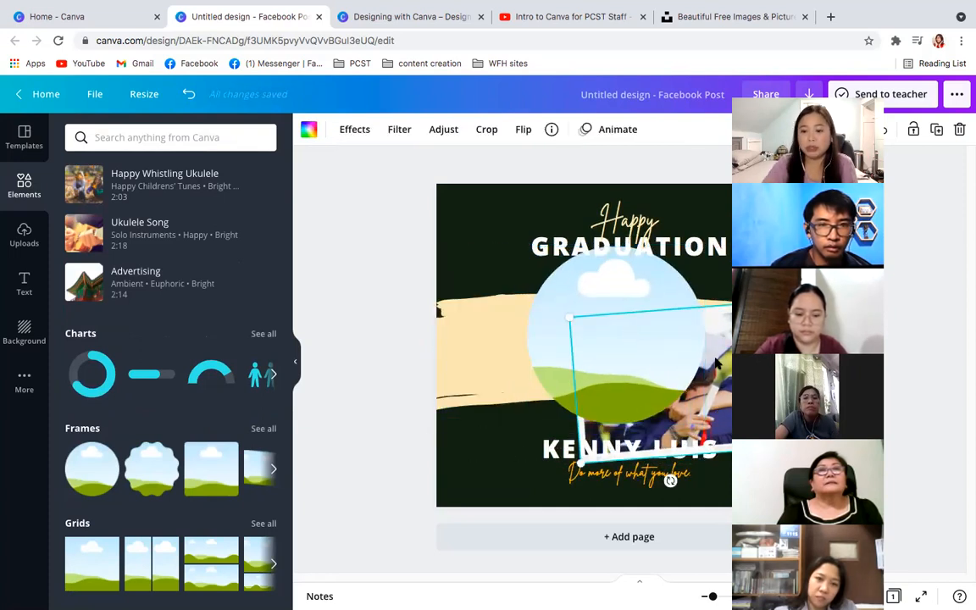
{"action": "key", "text": "Delete"}
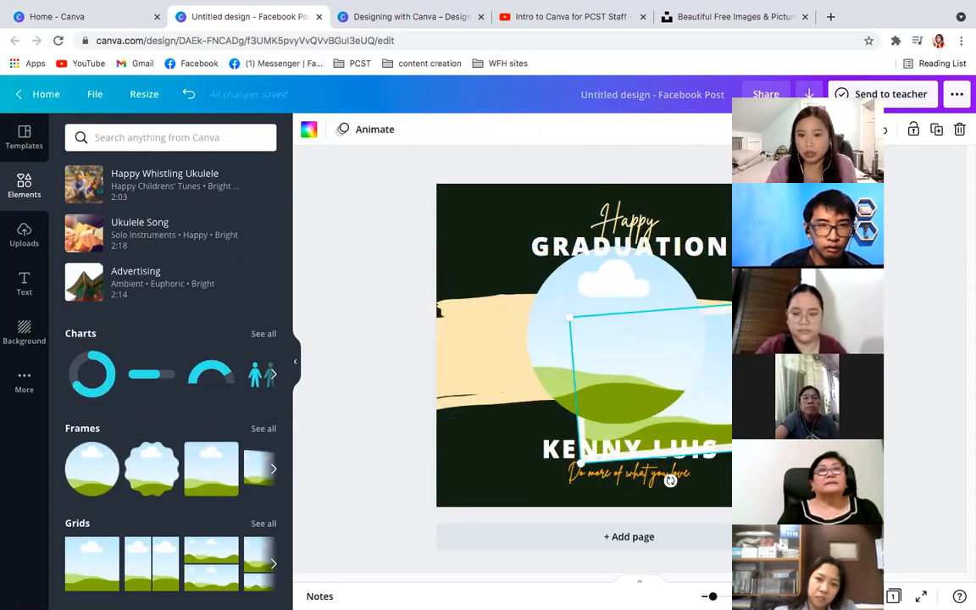
{"action": "key", "text": "Delete"}
{"action": "mouse_move", "coordinate": [622, 322]}
{"action": "left_mouse_down"}
{"action": "mouse_move", "coordinate": [628, 346]}
{"action": "mouse_move", "coordinate": [628, 333]}
{"action": "left_mouse_up"}
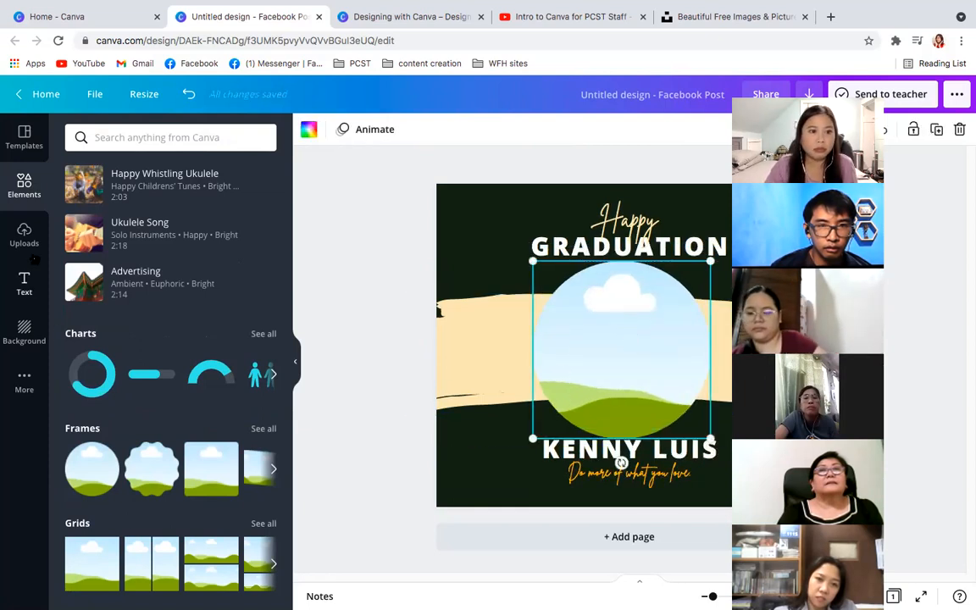
- Fill the circular frame with the uploaded photo of the student in glasses and school uniform
{"action": "left_click", "coordinate": [24, 227]}
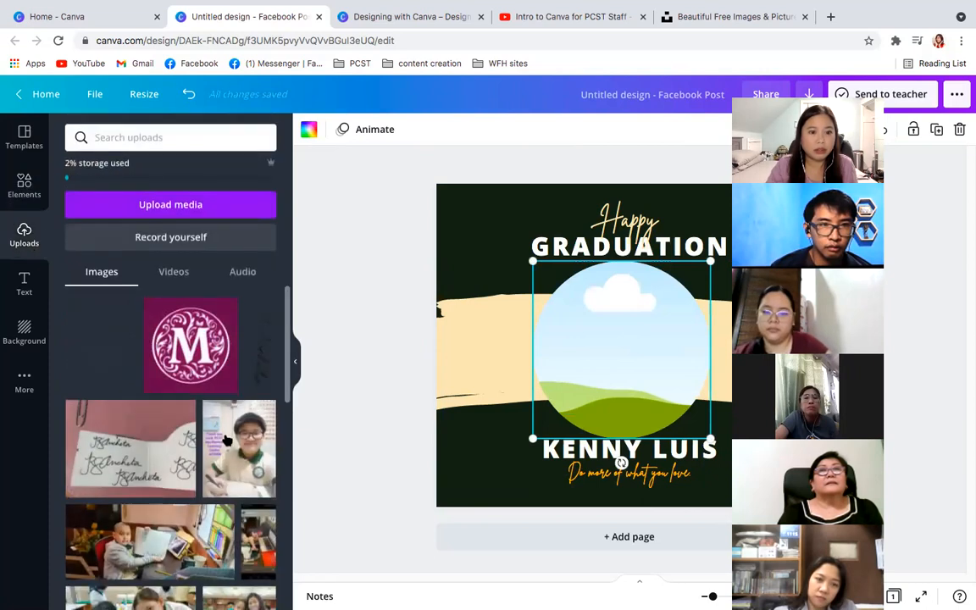
{"action": "left_click_drag", "start_coordinate": [244, 470], "coordinate": [625, 366]}
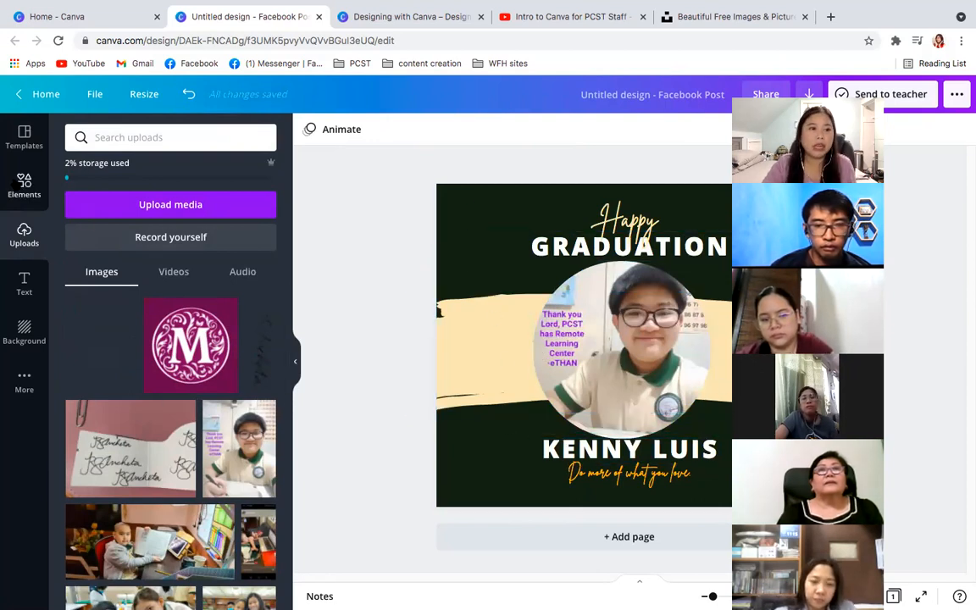
- Open the recent design "Copy of Welcome Back to School Instagram Post" to examine its photo-filled letter frames, close it and return to the graduation post
{"action": "left_click", "coordinate": [127, 17]}
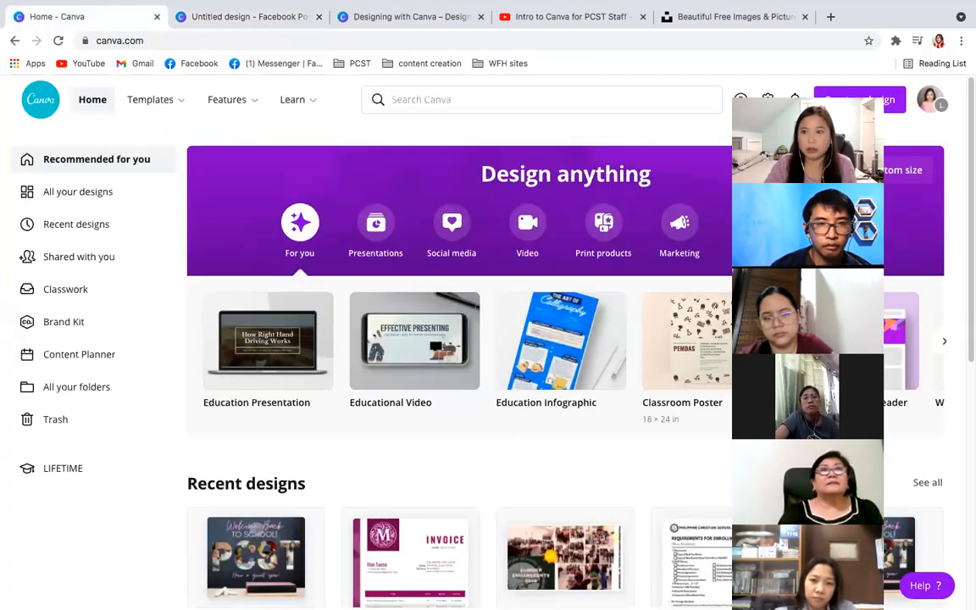
{"action": "scroll", "coordinate": [913, 373], "scroll_direction": "down", "scroll_amount": 3}
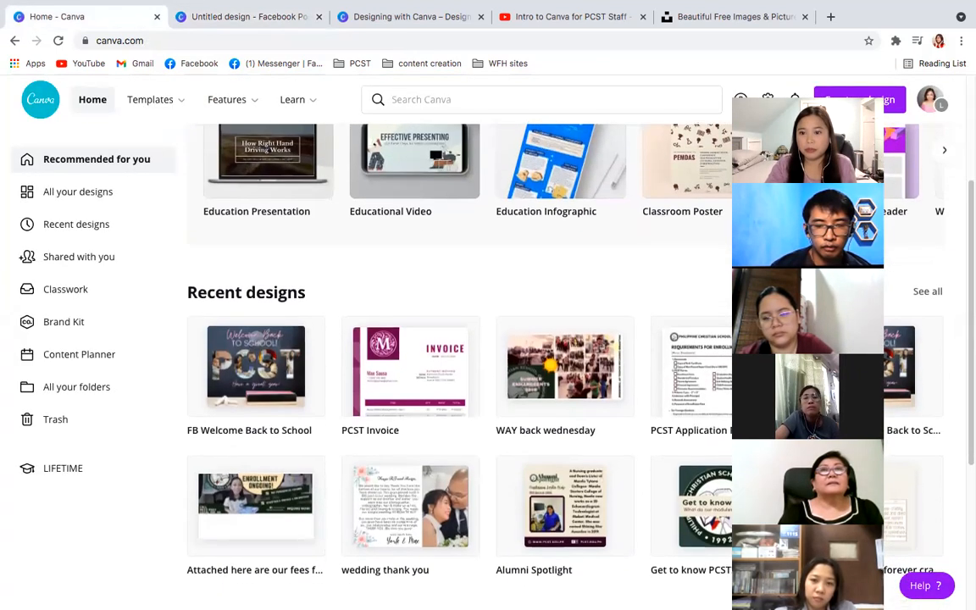
{"action": "left_click", "coordinate": [913, 373]}
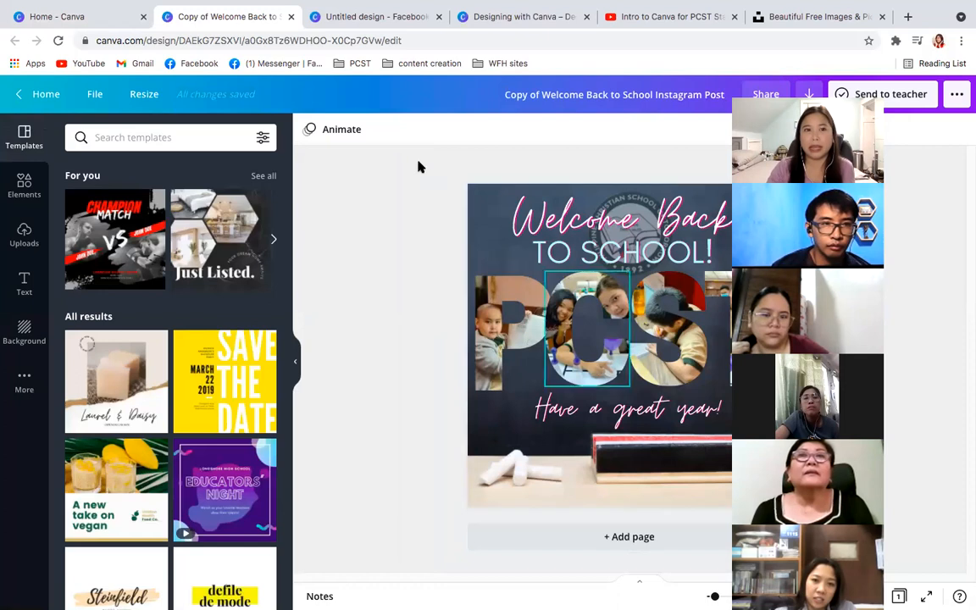
{"action": "left_click", "coordinate": [291, 16]}
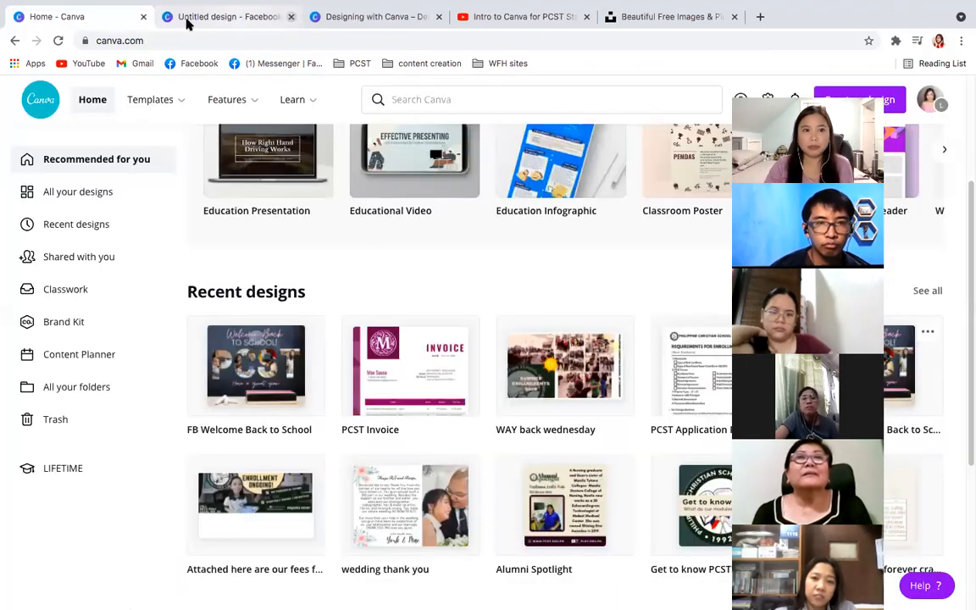
{"action": "left_click", "coordinate": [190, 16]}
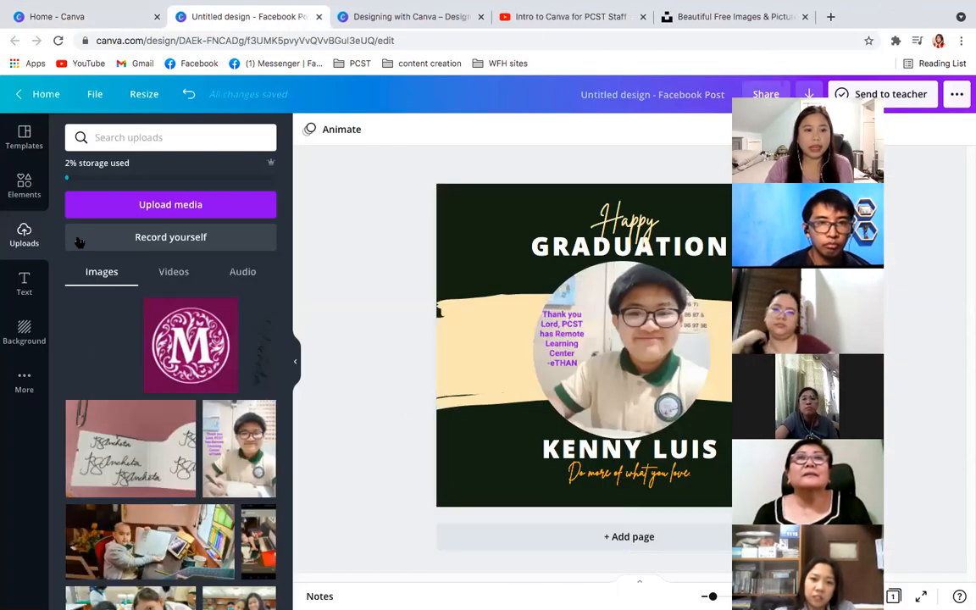
- Look through the element categories, from lines and shapes, graphics and photos to videos, audio and charts
{"action": "left_click", "coordinate": [24, 185]}
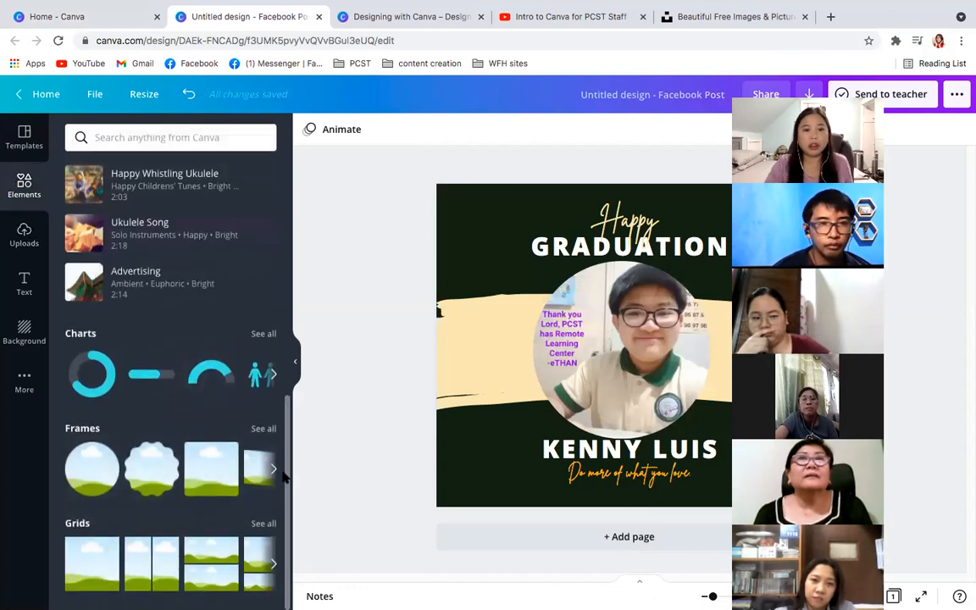
{"action": "scroll", "coordinate": [286, 385], "scroll_direction": "up", "scroll_amount": 3}
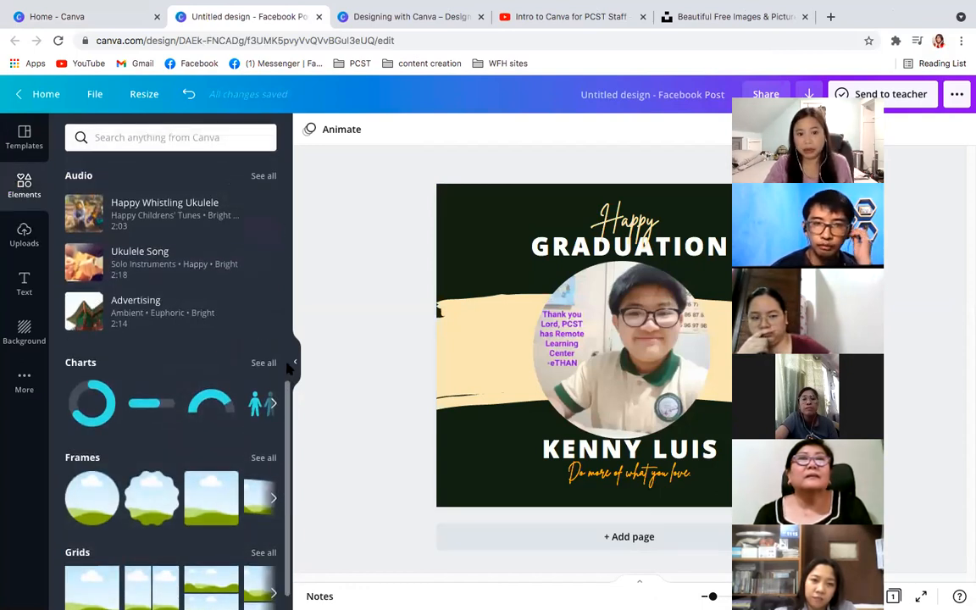
{"action": "left_click_drag", "start_coordinate": [288, 352], "coordinate": [286, 167]}
{"action": "right_click", "coordinate": [287, 277]}
{"action": "left_click", "coordinate": [311, 260]}
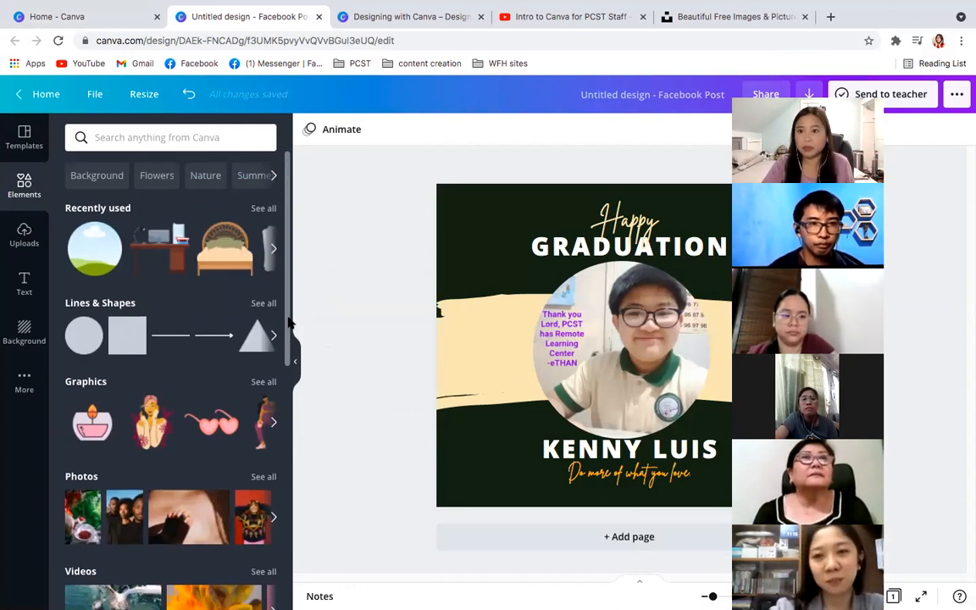
{"action": "scroll", "coordinate": [287, 322], "scroll_direction": "down", "scroll_amount": 5}
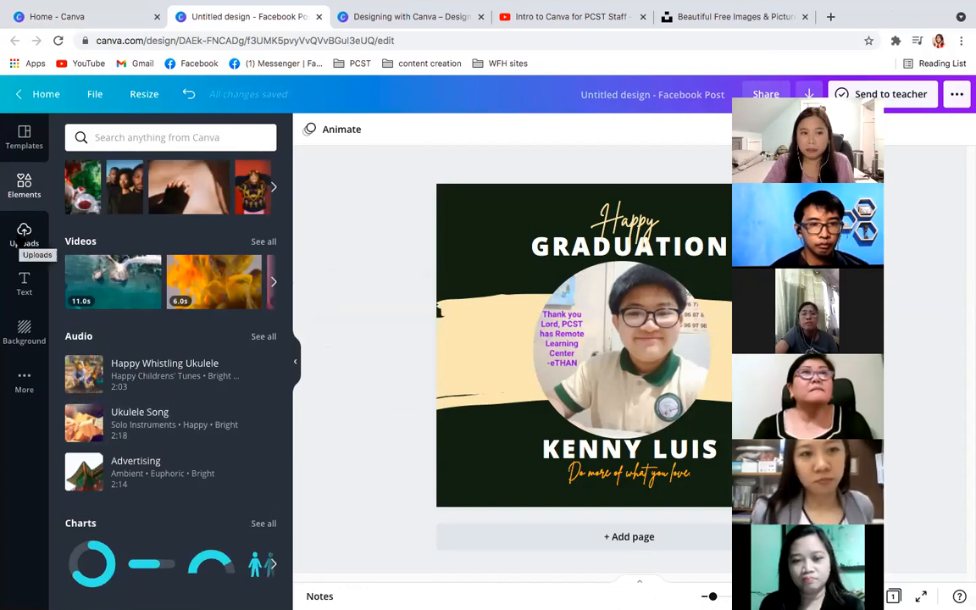
- Move the uploaded image of handwritten signatures to the trash and look through the remaining uploaded images
{"action": "left_click", "coordinate": [24, 241]}
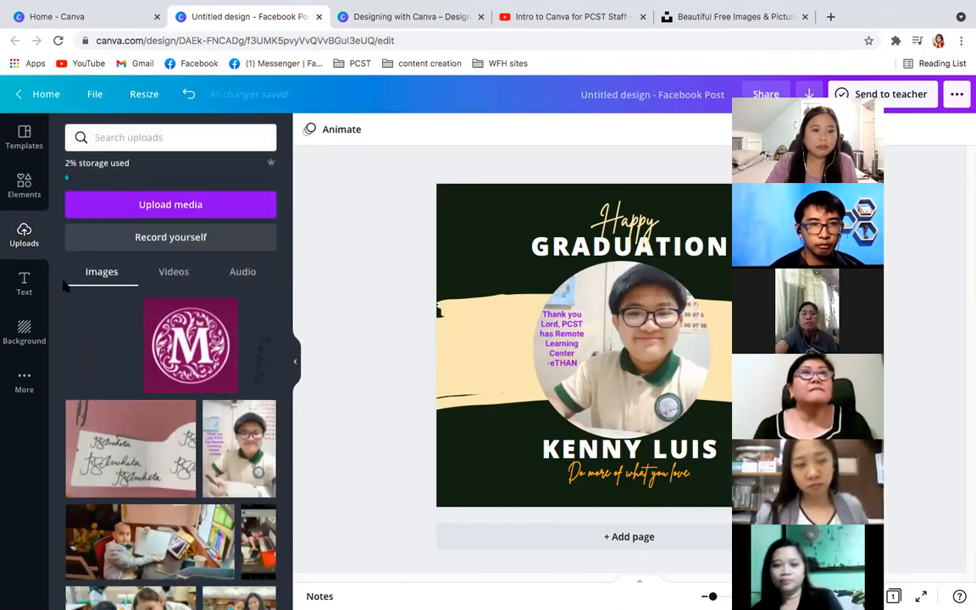
{"action": "left_click", "coordinate": [186, 412]}
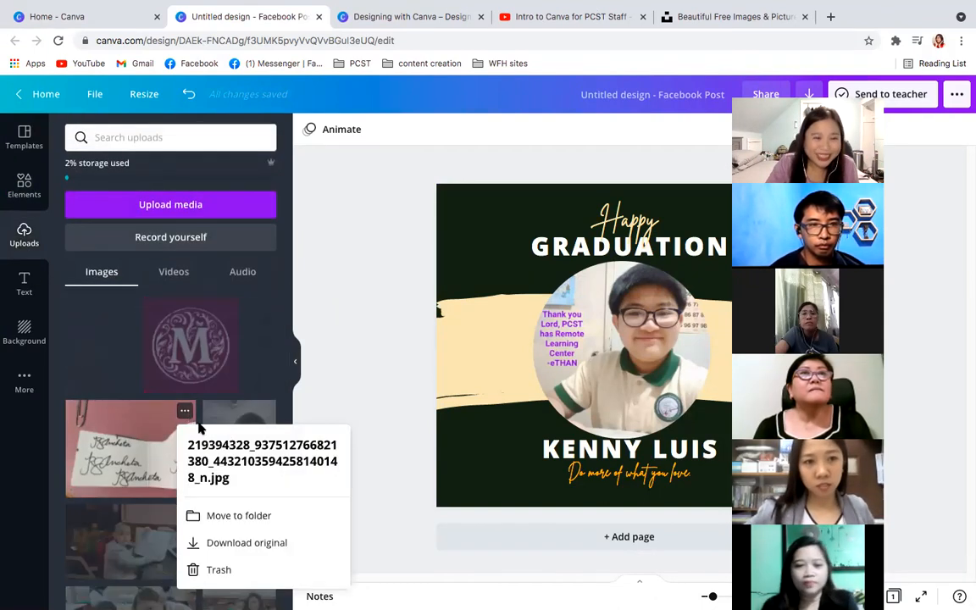
{"action": "left_click", "coordinate": [218, 570]}
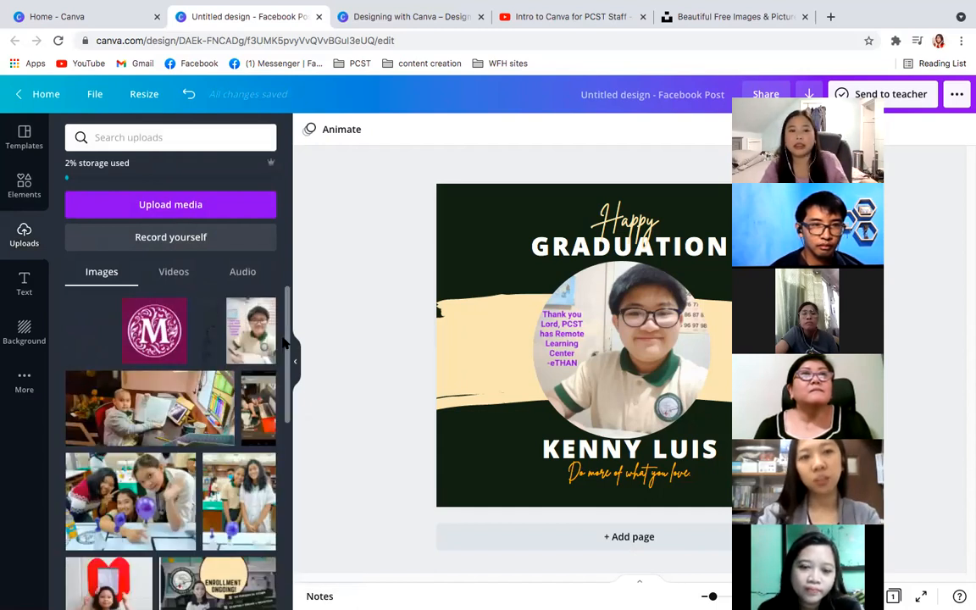
{"action": "scroll", "coordinate": [292, 399], "scroll_direction": "down", "scroll_amount": 3}
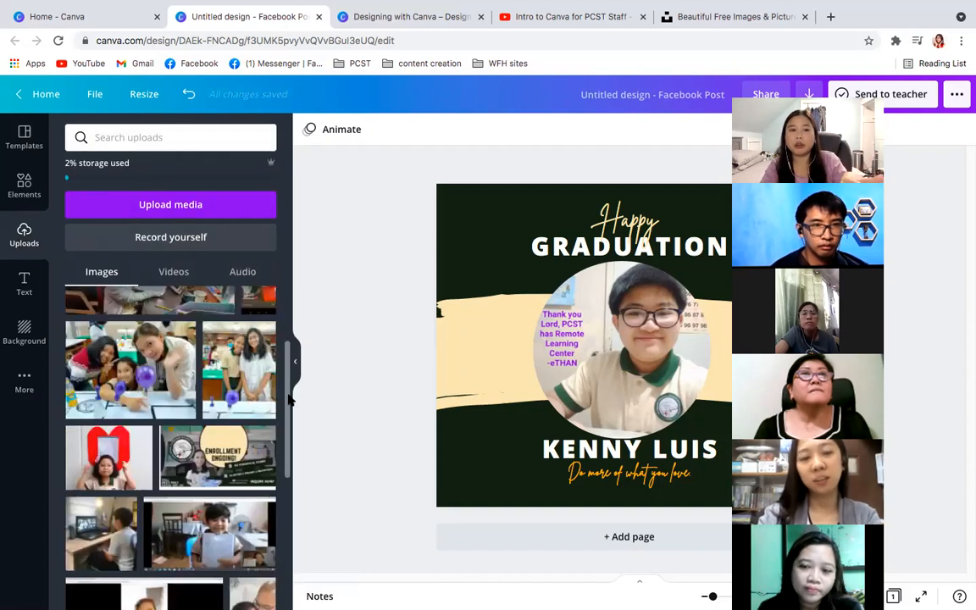
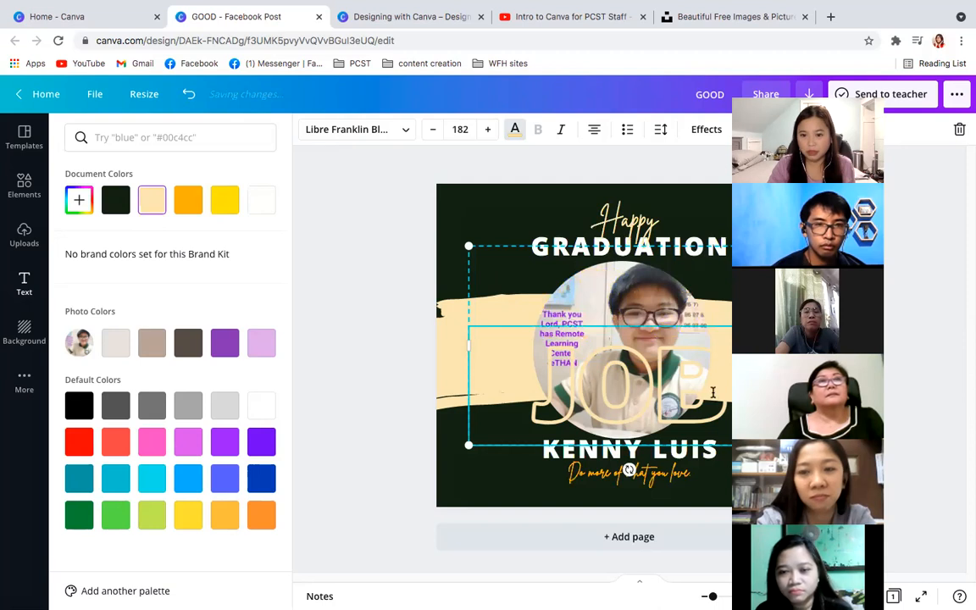
- Delete the outlined word "JOB" covering the student's photo and show the ready-made text styles
{"action": "key", "text": "BackSpace"}
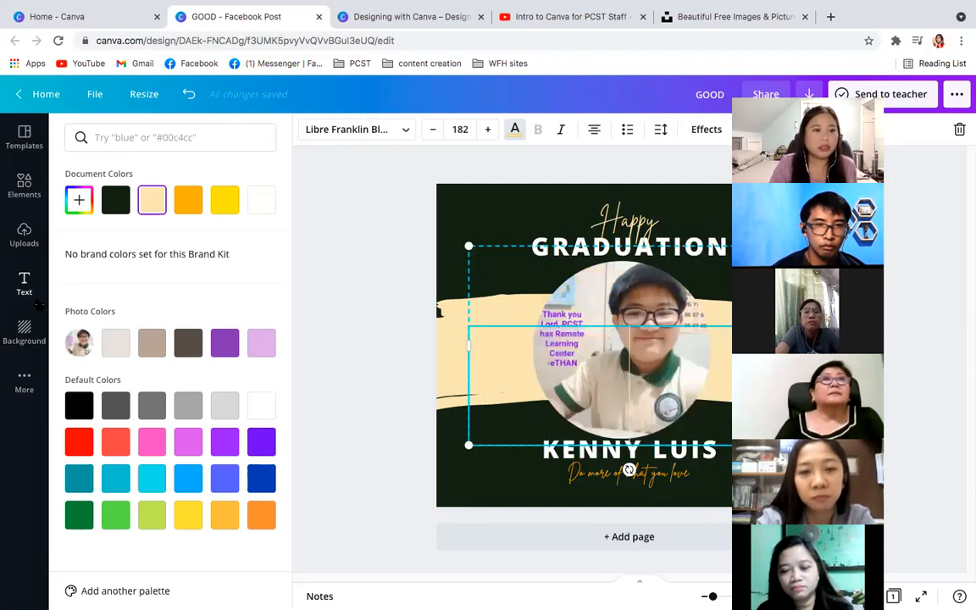
{"action": "left_click", "coordinate": [23, 284]}
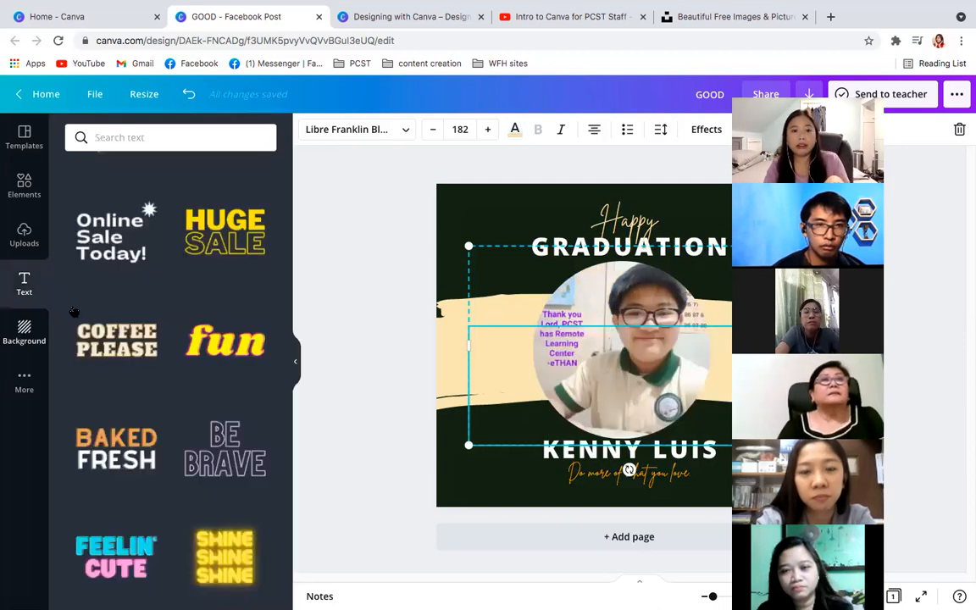
- Look at the background colour options and try the blue misty mountain landscape as the post's background
{"action": "left_click", "coordinate": [29, 331]}
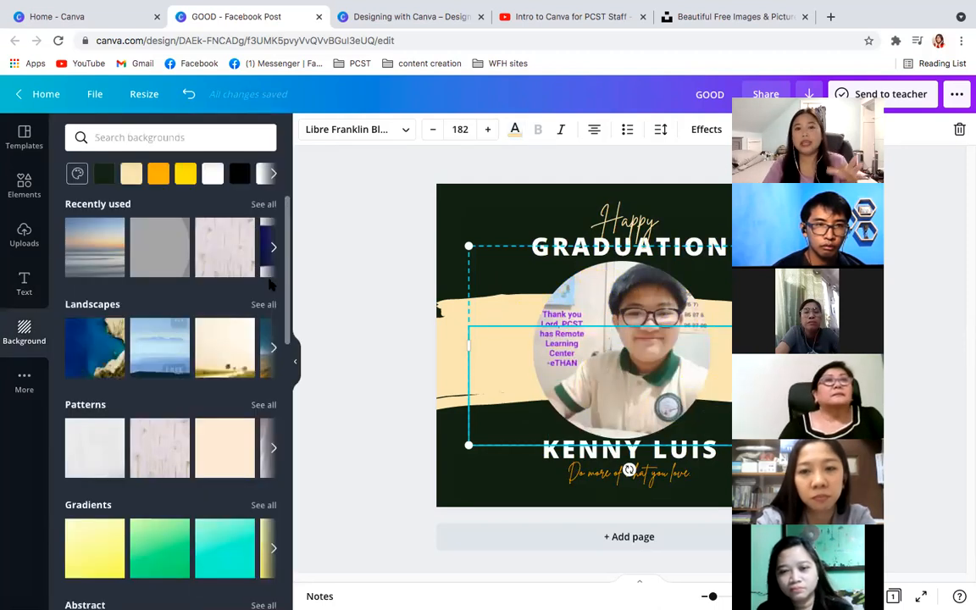
{"action": "left_click", "coordinate": [450, 220]}
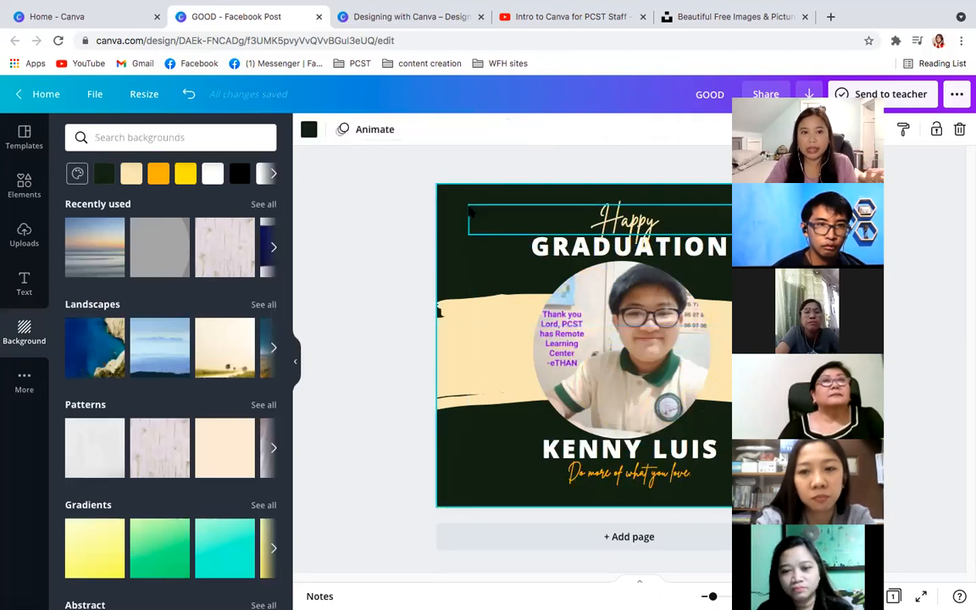
{"action": "left_click", "coordinate": [309, 128]}
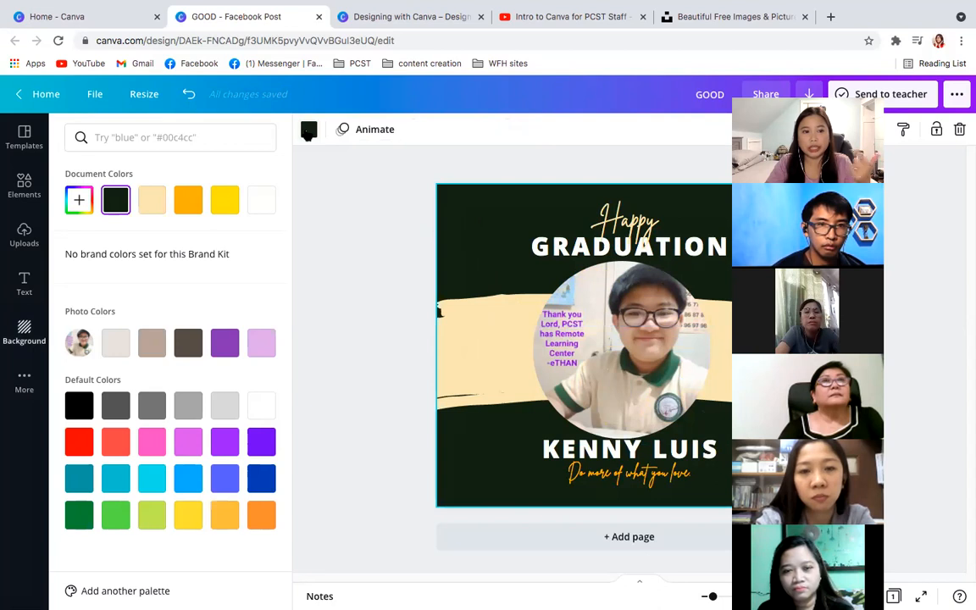
{"action": "left_click", "coordinate": [308, 129]}
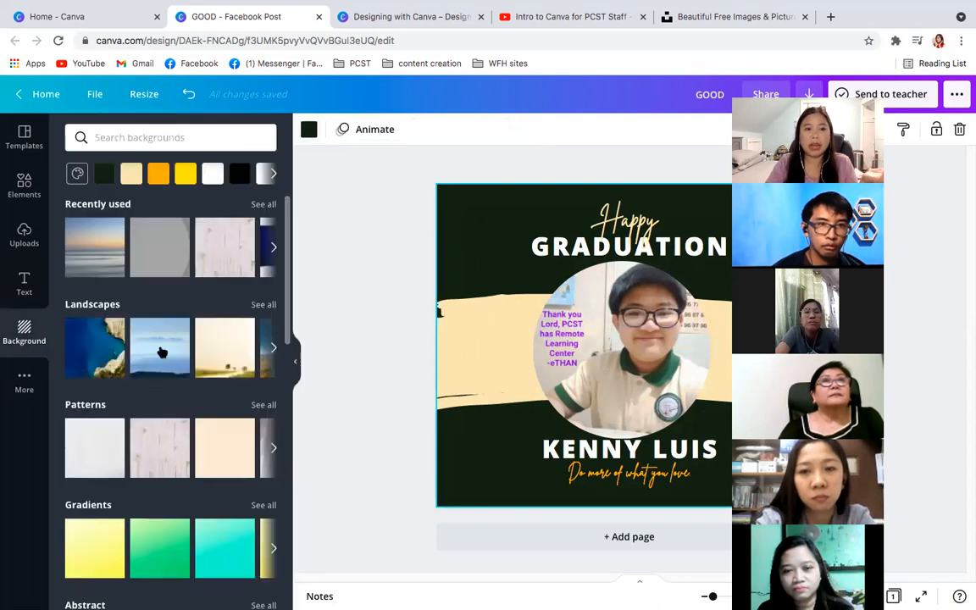
{"action": "left_click", "coordinate": [188, 376]}
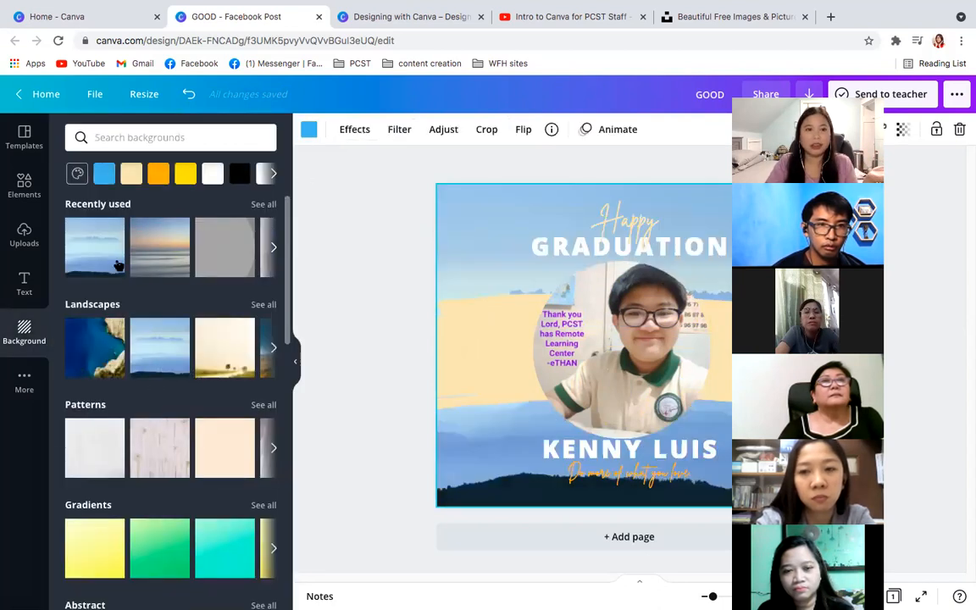
{"action": "left_click", "coordinate": [164, 231]}
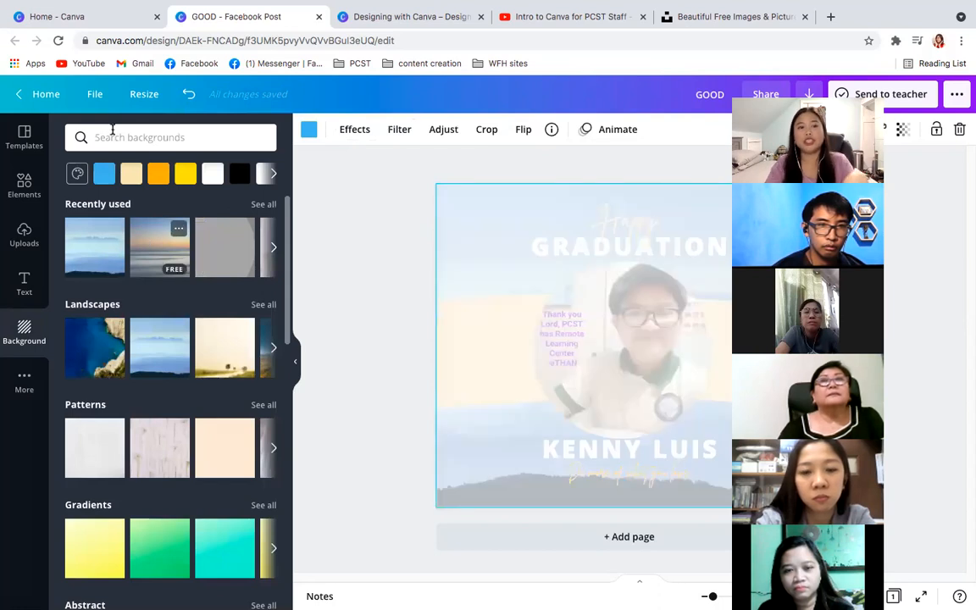
- Search backgrounds for "beach", try the pale seaside photo and apply the pink sand image with a drawn heart
{"action": "left_click", "coordinate": [112, 128]}
{"action": "type", "text": "beac"}
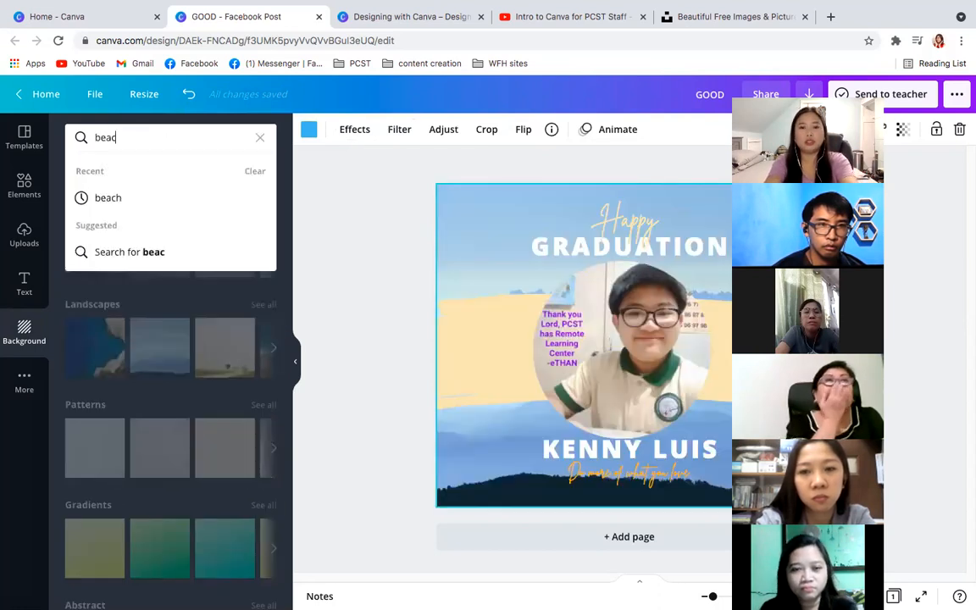
{"action": "type", "text": "h"}
{"action": "key", "text": "Return"}
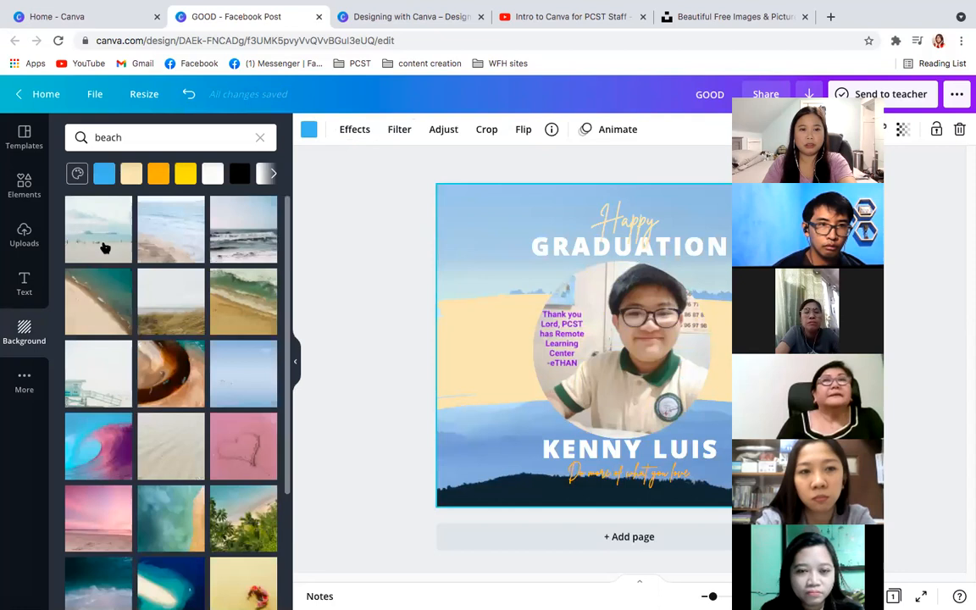
{"action": "left_click", "coordinate": [103, 248]}
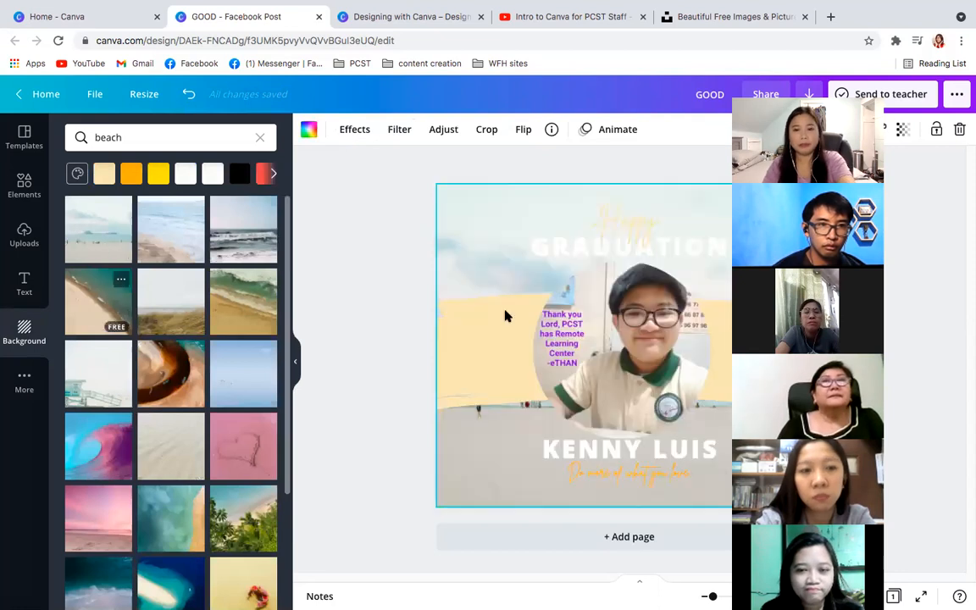
{"action": "left_click", "coordinate": [237, 444]}
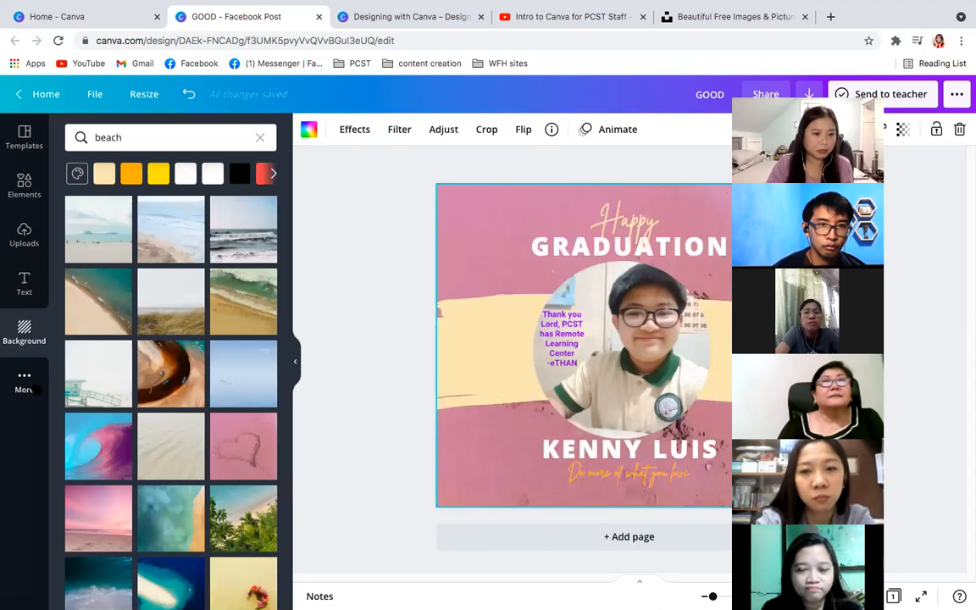
- Show the additional apps and integrations, and leave the graduation post for the home page
{"action": "left_click", "coordinate": [26, 383]}
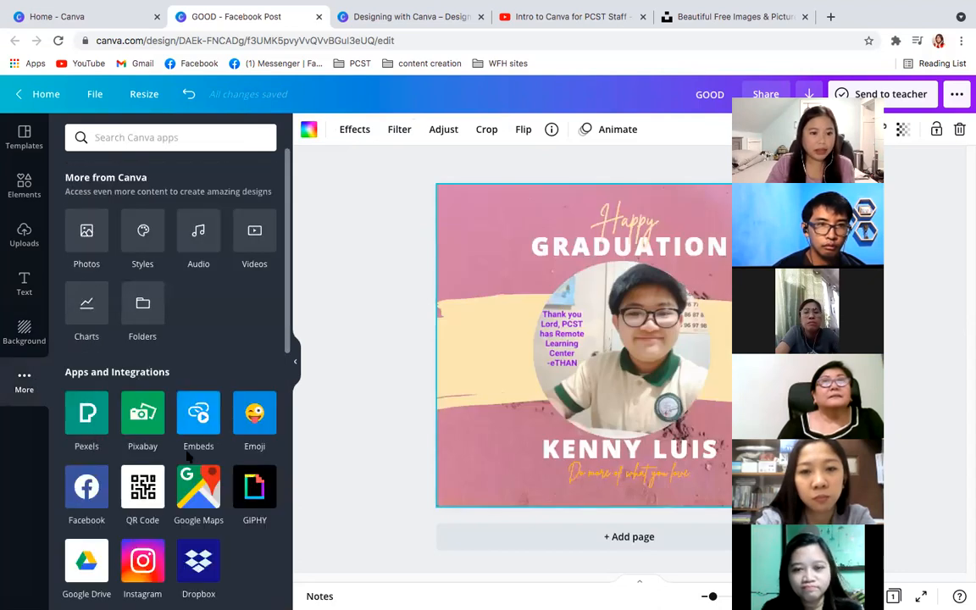
{"action": "left_click", "coordinate": [43, 96]}
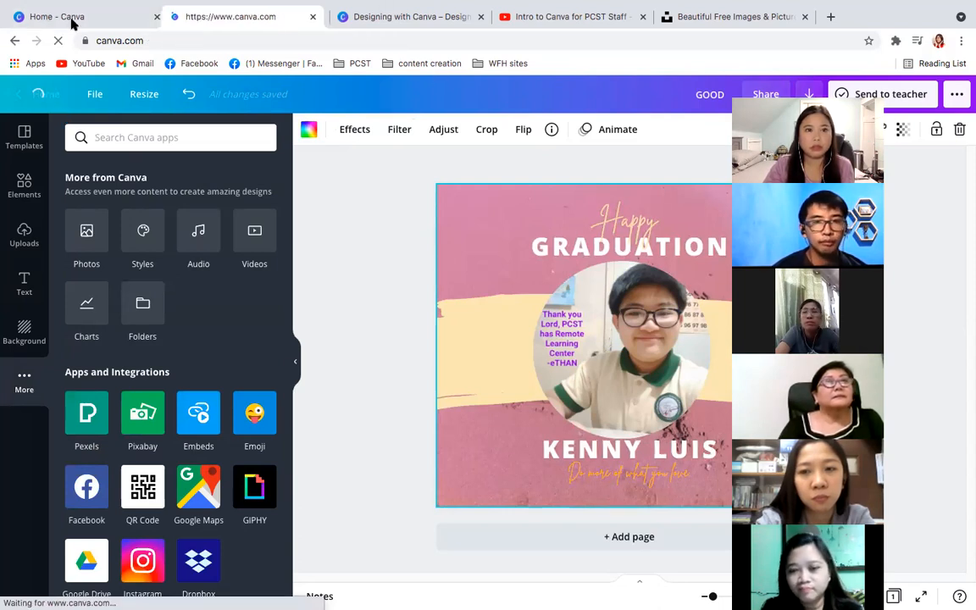
{"action": "left_click", "coordinate": [77, 16]}
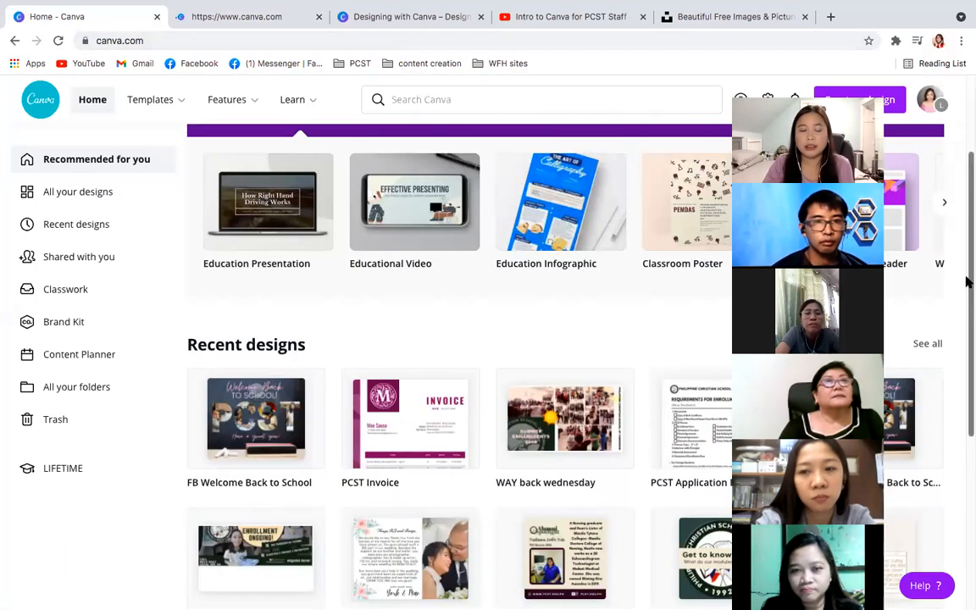
- Open the full list of recent designs and look through the school's earlier posts, logos and worksheets
{"action": "left_click_drag", "start_coordinate": [968, 289], "coordinate": [968, 296]}
{"action": "mouse_move", "coordinate": [968, 349]}
{"action": "left_mouse_down"}
{"action": "mouse_move", "coordinate": [968, 427]}
{"action": "mouse_move", "coordinate": [965, 370]}
{"action": "left_mouse_up"}
{"action": "scroll", "coordinate": [968, 415], "scroll_direction": "down", "scroll_amount": 1}
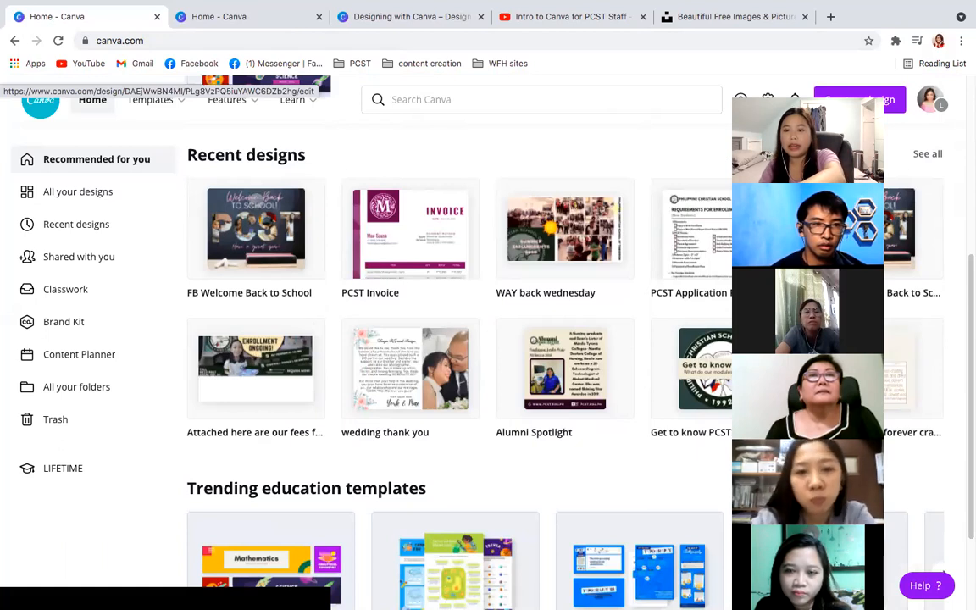
{"action": "left_click", "coordinate": [927, 155]}
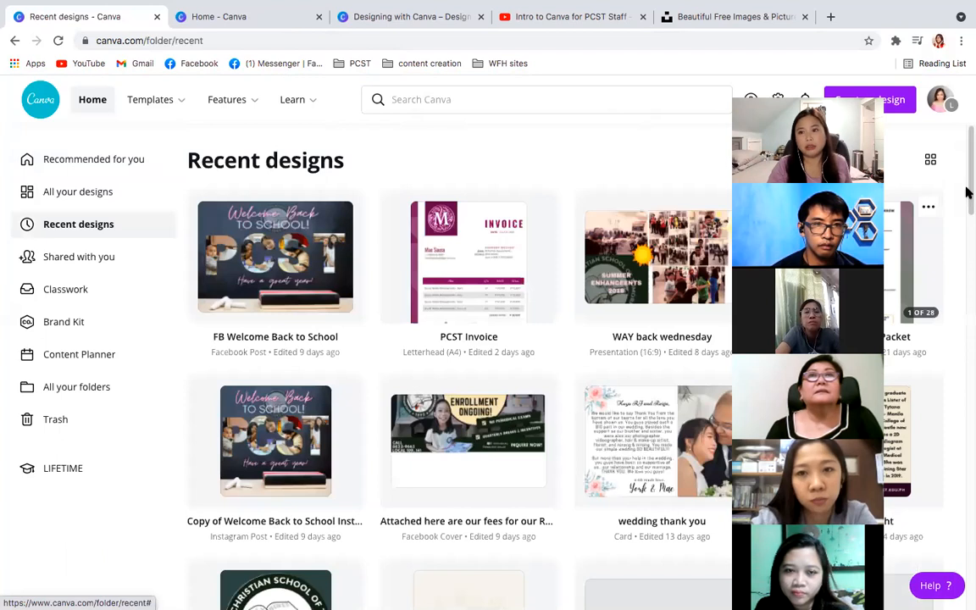
{"action": "scroll", "coordinate": [968, 209], "scroll_direction": "down", "scroll_amount": 3}
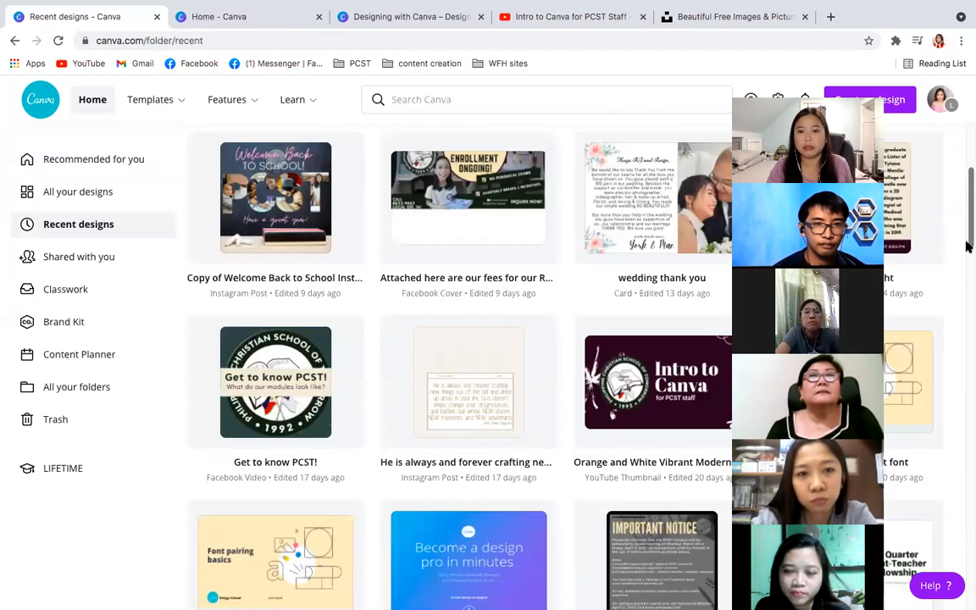
{"action": "scroll", "coordinate": [968, 246], "scroll_direction": "down", "scroll_amount": 2}
{"action": "left_click_drag", "start_coordinate": [968, 269], "coordinate": [968, 314]}
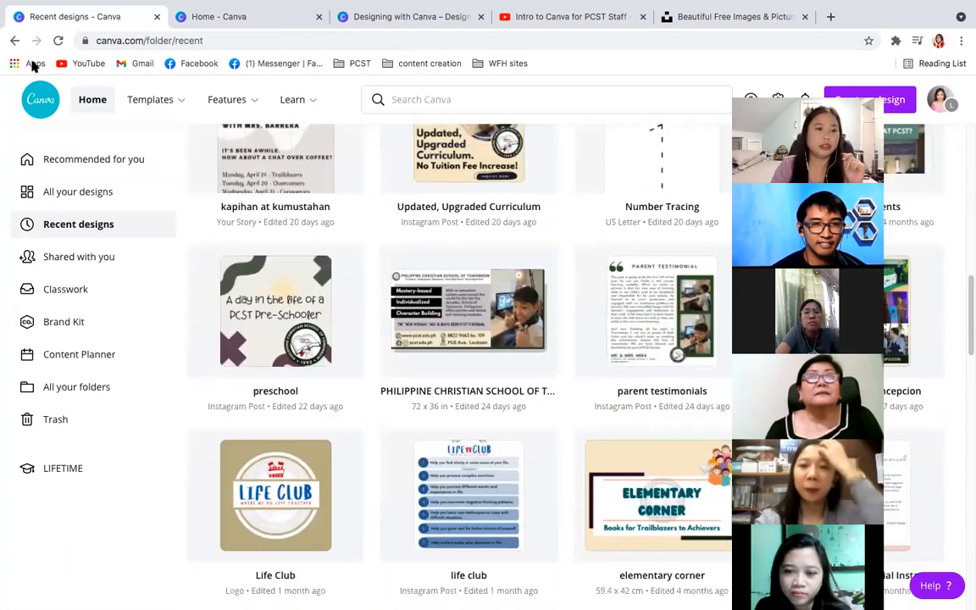
- Return home, open the coloring worksheet templates from the trending education templates, and go back to the home page
{"action": "left_click", "coordinate": [84, 107]}
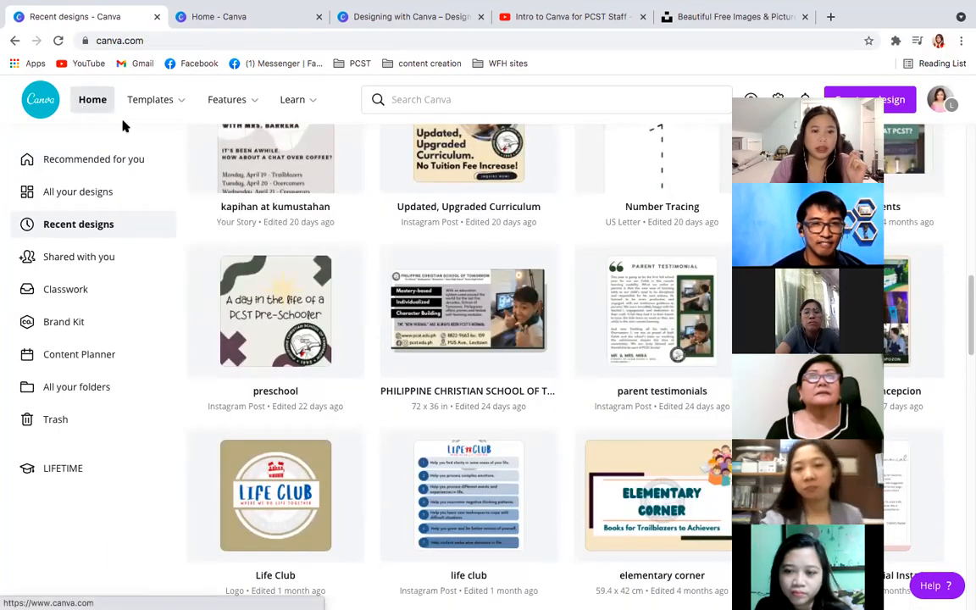
{"action": "mouse_move", "coordinate": [149, 99]}
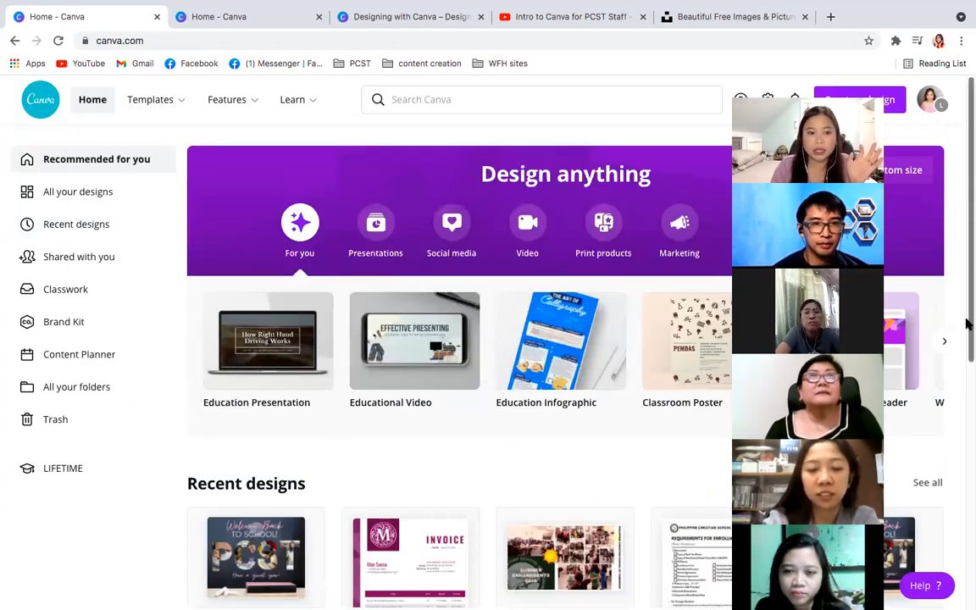
{"action": "scroll", "coordinate": [966, 322], "scroll_direction": "down", "scroll_amount": 5}
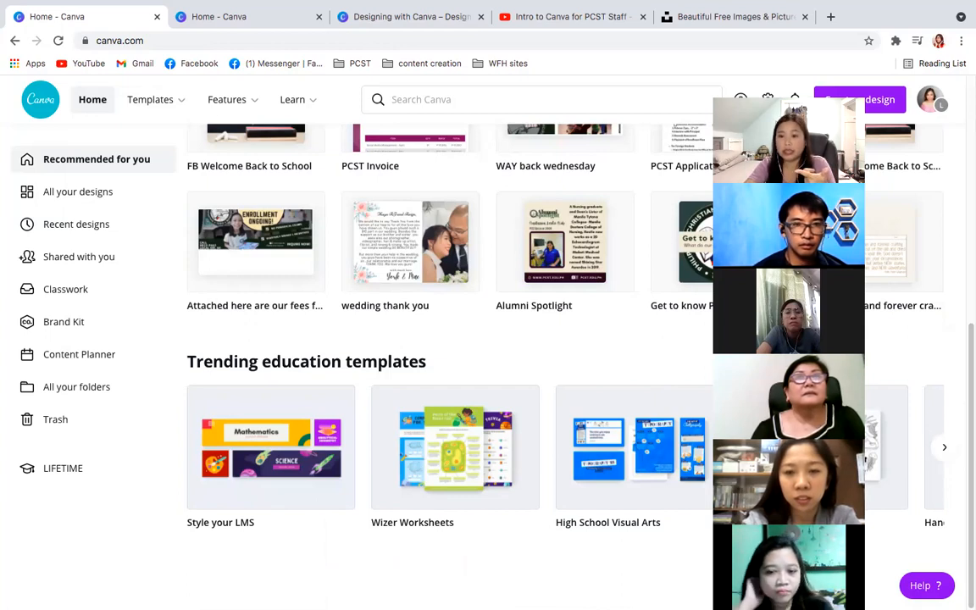
{"action": "left_click", "coordinate": [820, 451]}
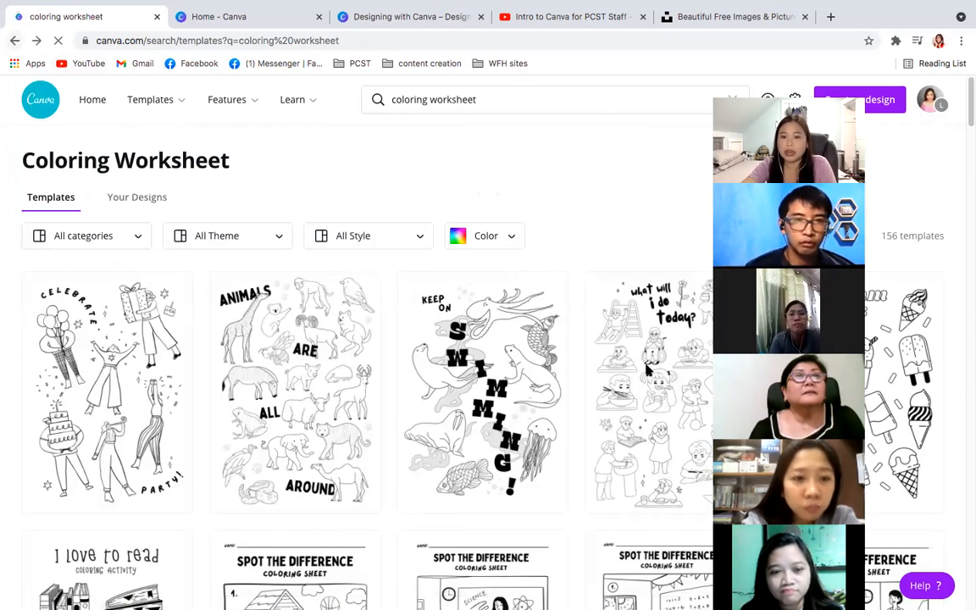
{"action": "left_click", "coordinate": [14, 40]}
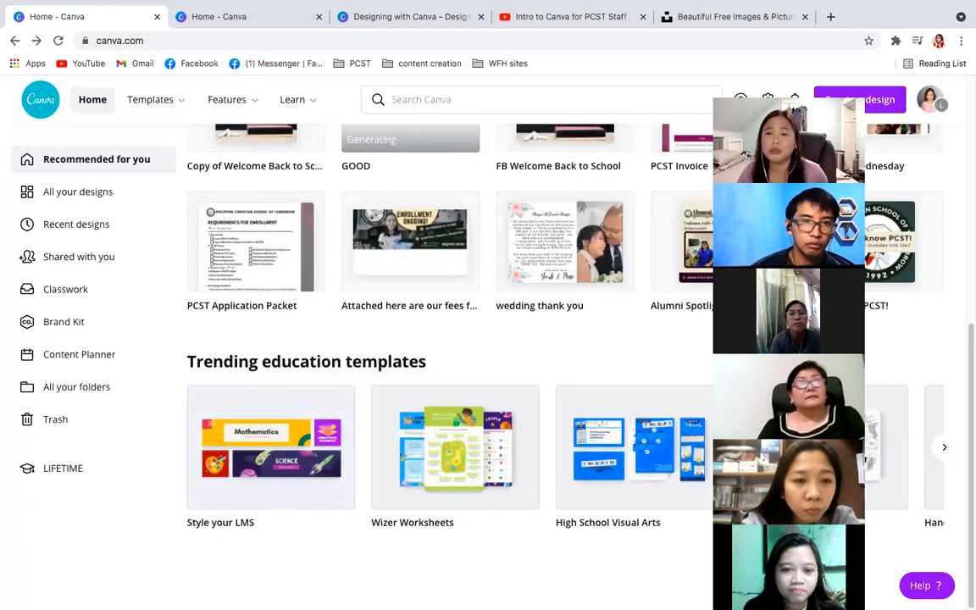
- Browse the trending education templates, from handwriting worksheets and flashcards to group work and education infographics
{"action": "left_click", "coordinate": [942, 448]}
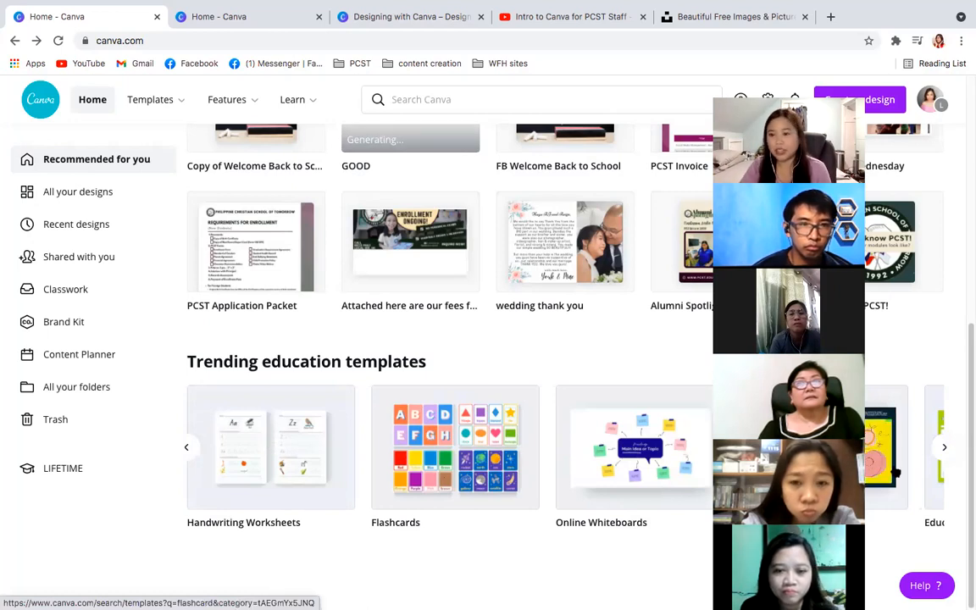
{"action": "left_click", "coordinate": [944, 448]}
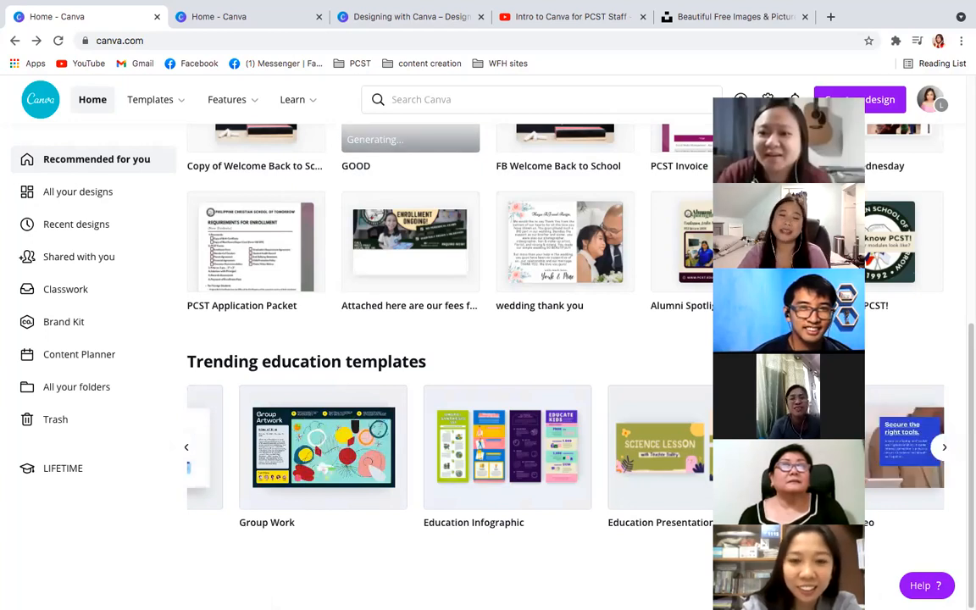
{"action": "left_click", "coordinate": [943, 450]}
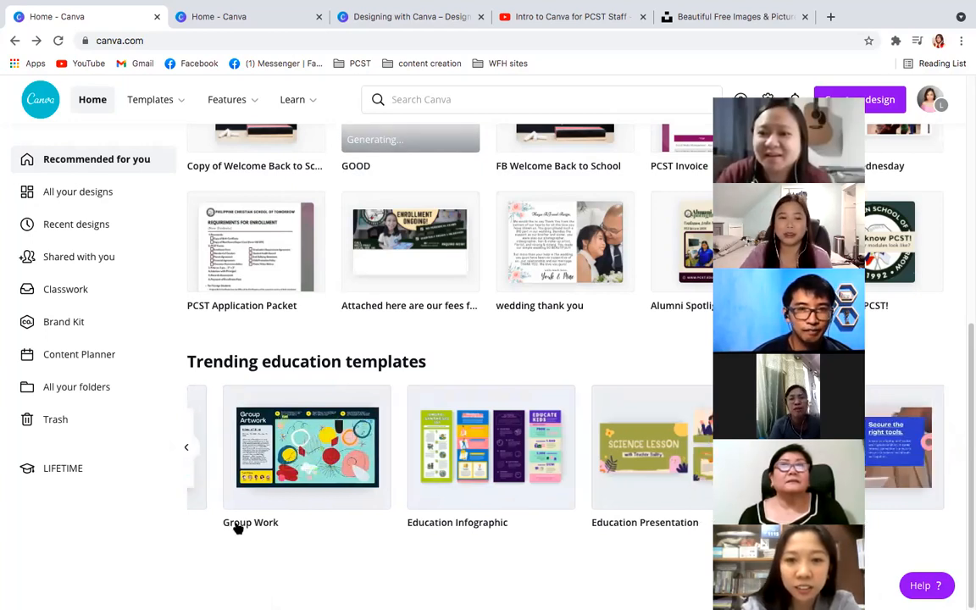
{"action": "left_click", "coordinate": [188, 449]}
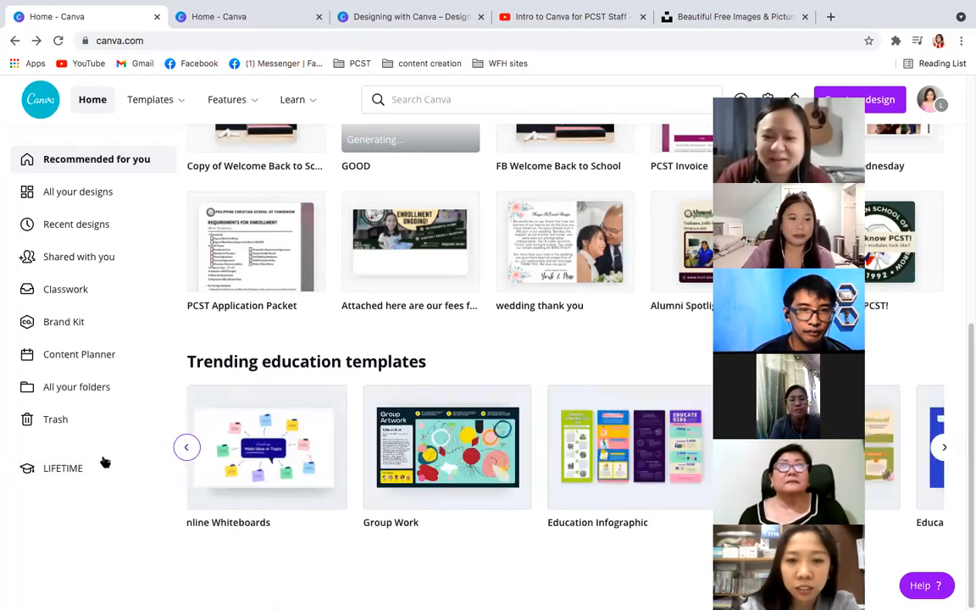
- Open the LIFETIME team page and switch the account to the PCST team
{"action": "left_click", "coordinate": [110, 468]}
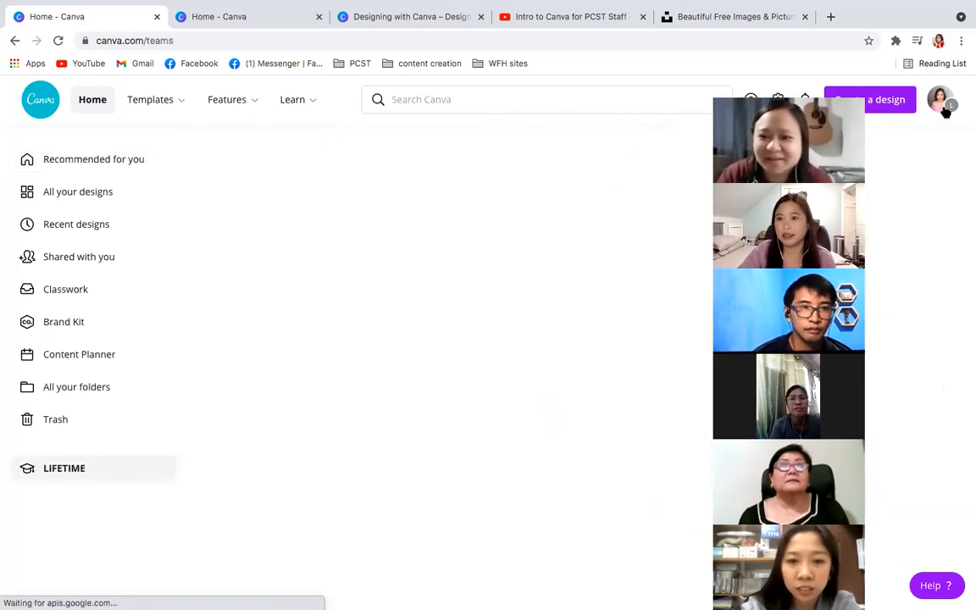
{"action": "left_click", "coordinate": [940, 100]}
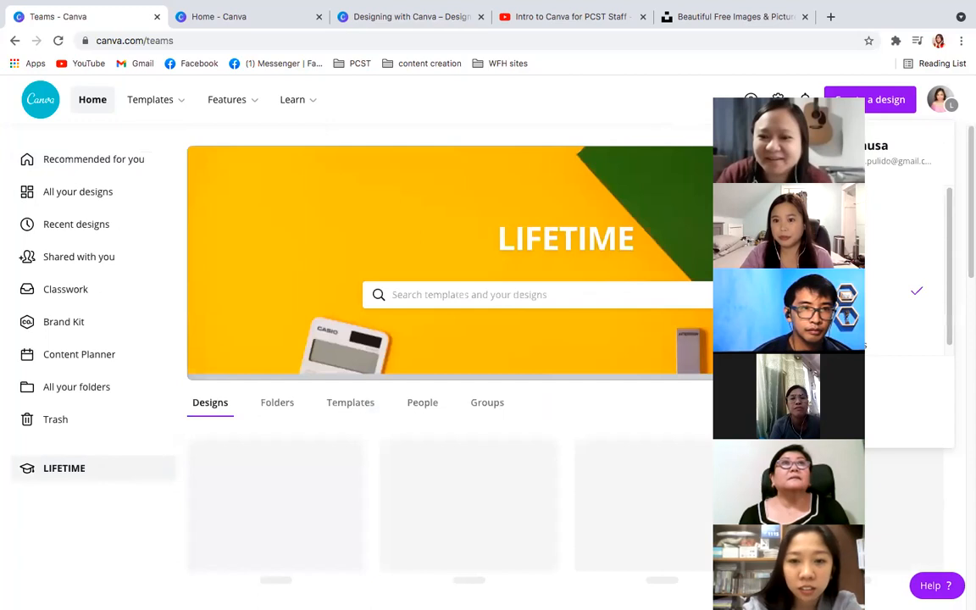
{"action": "left_click_drag", "start_coordinate": [801, 203], "coordinate": [757, 202]}
{"action": "left_click", "coordinate": [796, 318]}
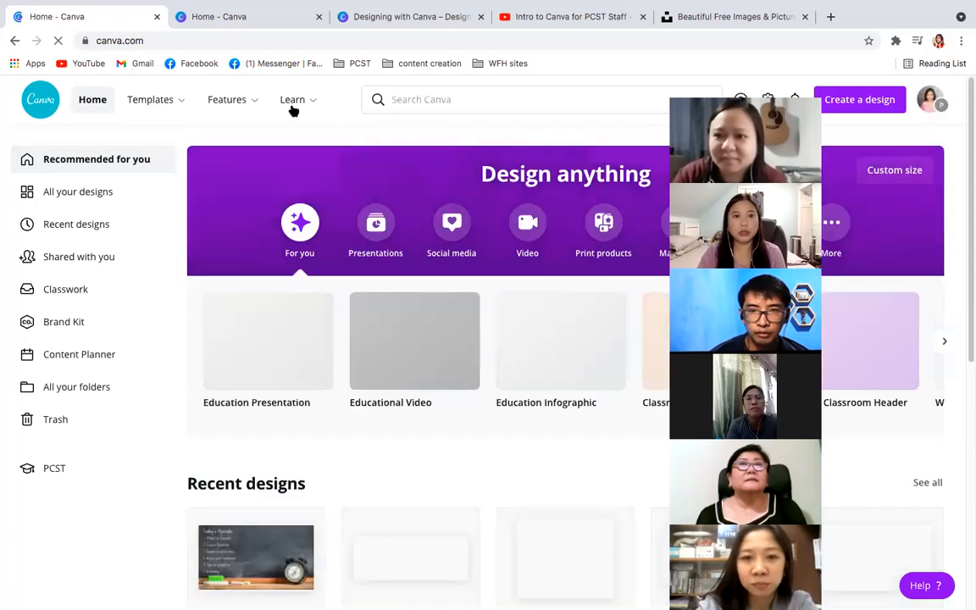
- Look over the learning topics, open the Design School tutorials and visit the Learn articles page
{"action": "mouse_move", "coordinate": [293, 106]}
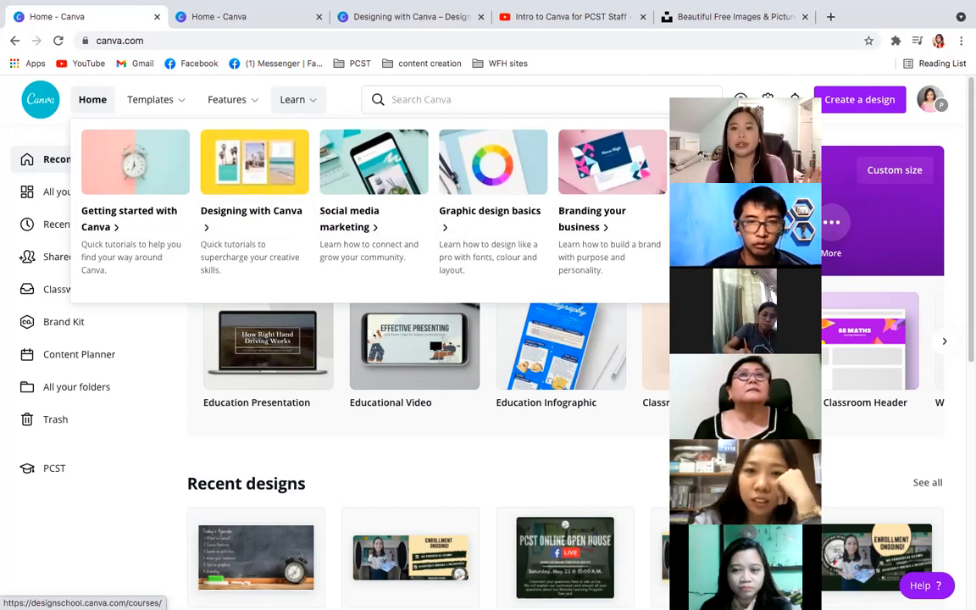
{"action": "left_click", "coordinate": [298, 99]}
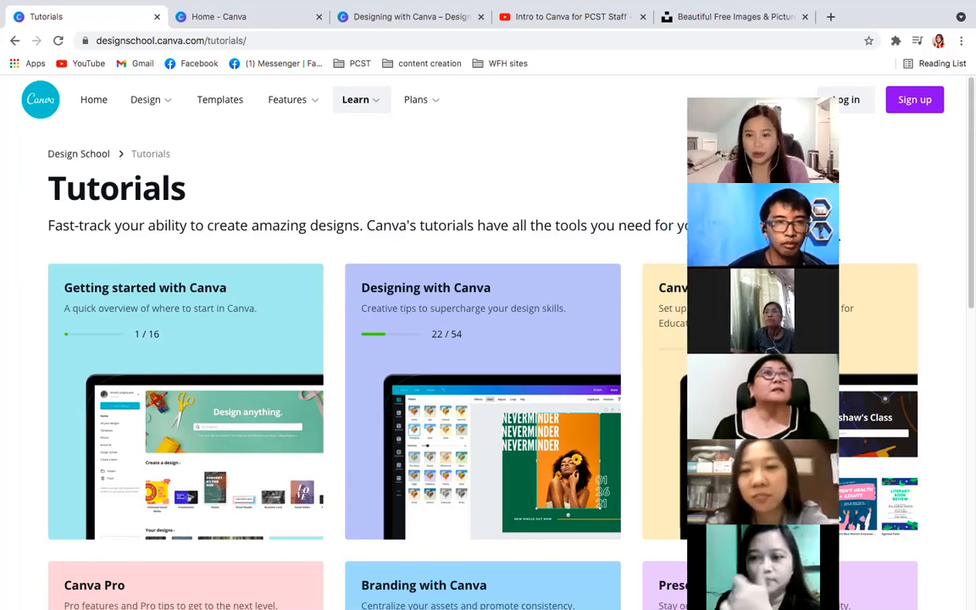
{"action": "left_click", "coordinate": [354, 100]}
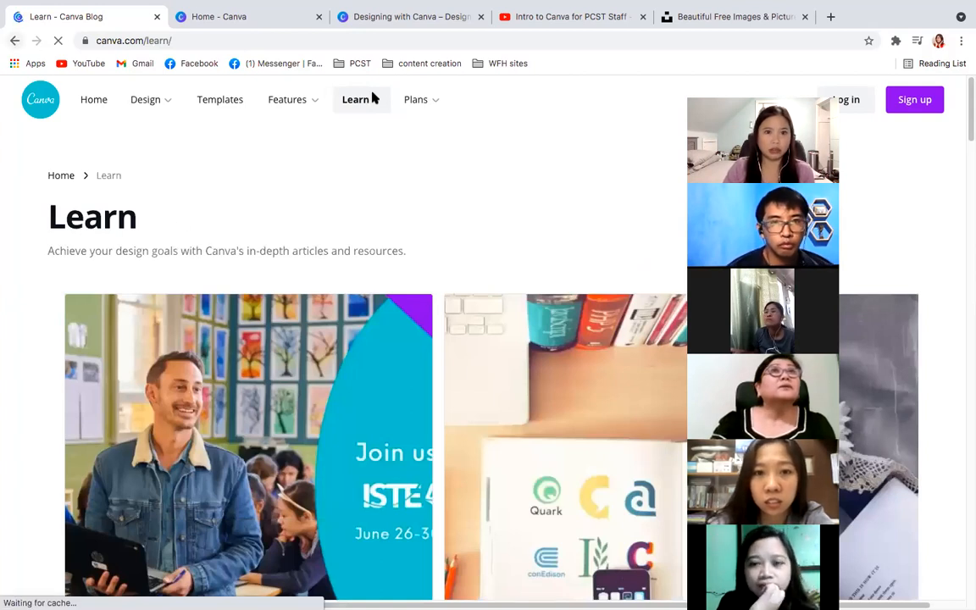
{"action": "mouse_move", "coordinate": [370, 103]}
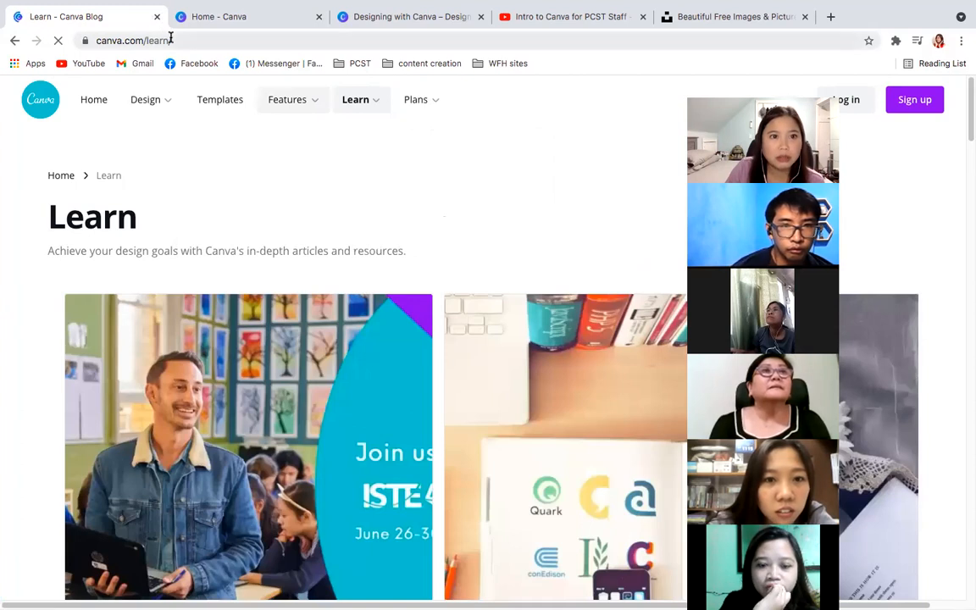
- Close the Learn articles page, open Design School from the home page, and look over its courses and tutorials
{"action": "key", "text": "ctrl+w"}
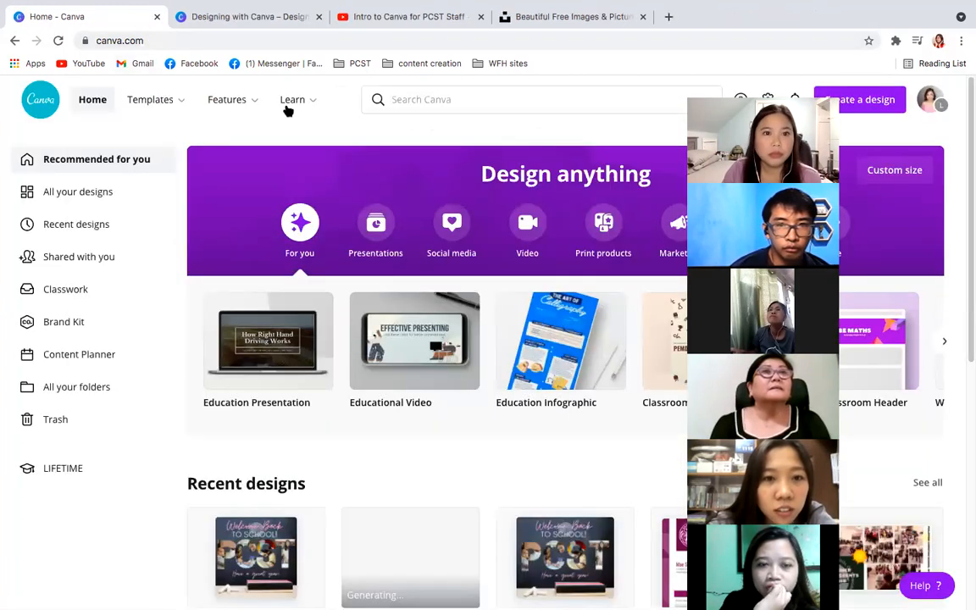
{"action": "left_click", "coordinate": [289, 105]}
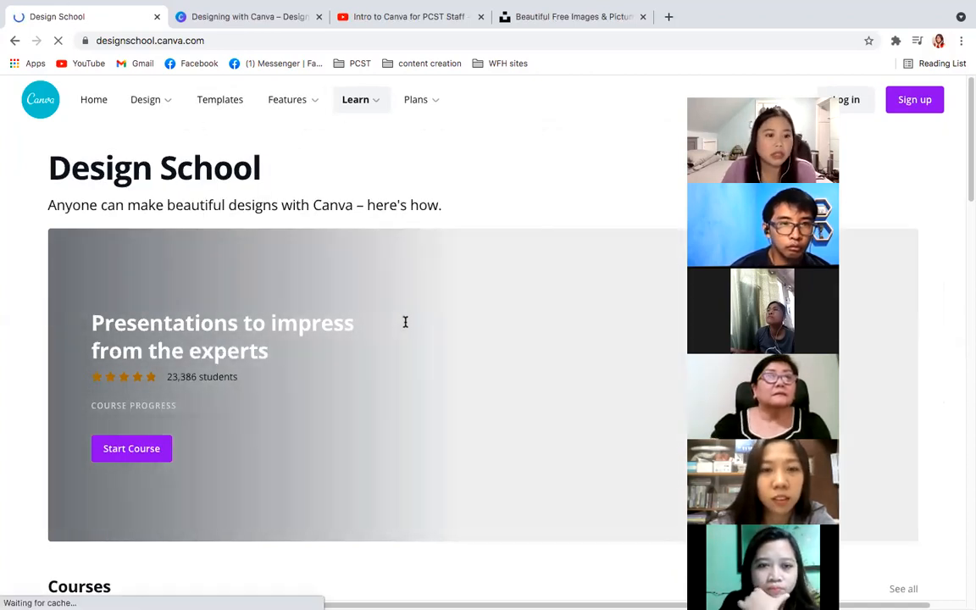
{"action": "scroll", "coordinate": [405, 322], "scroll_direction": "down", "scroll_amount": 5}
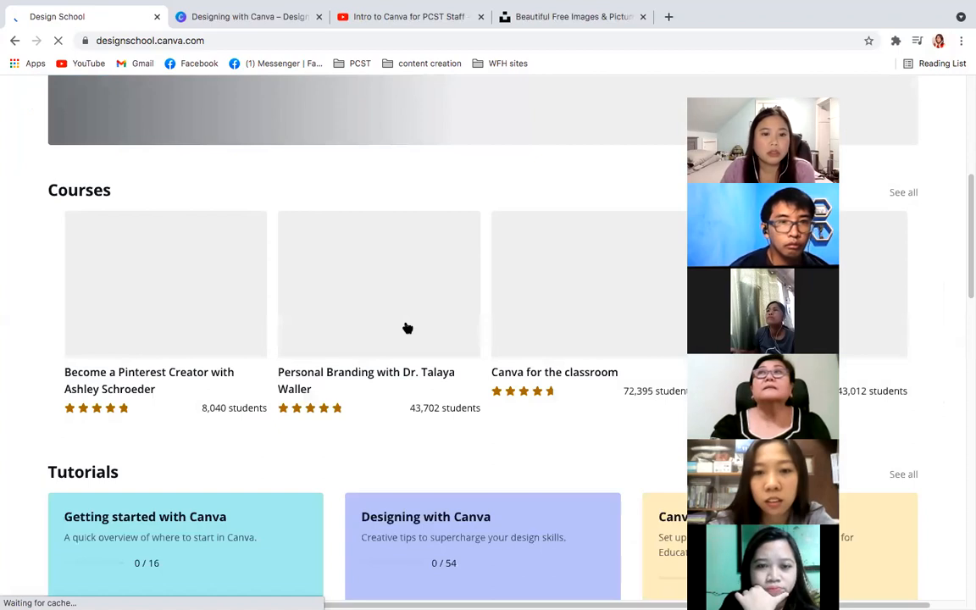
{"action": "scroll", "coordinate": [406, 326], "scroll_direction": "down", "scroll_amount": 1}
{"action": "scroll", "coordinate": [404, 325], "scroll_direction": "down", "scroll_amount": 1}
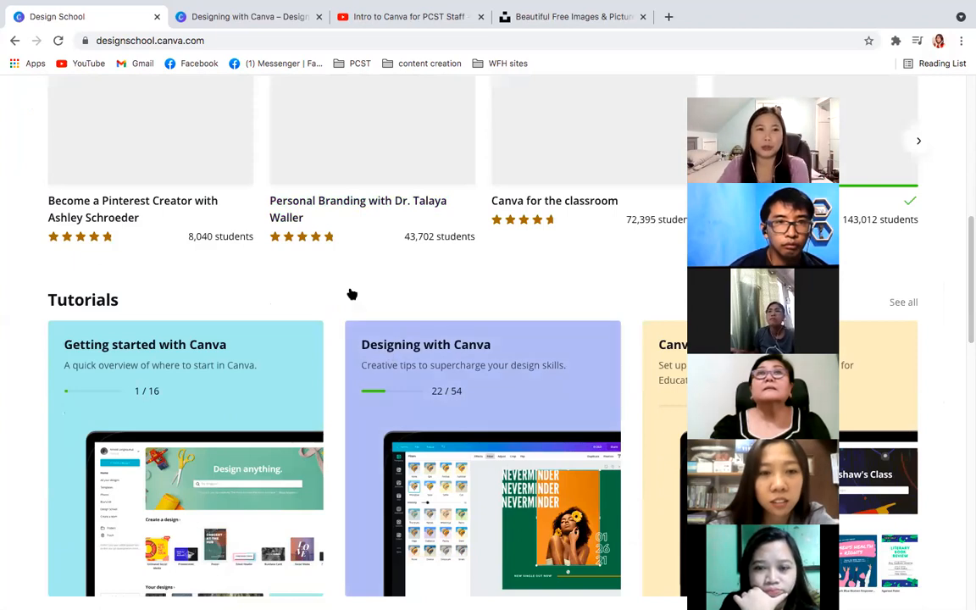
{"action": "scroll", "coordinate": [352, 293], "scroll_direction": "down", "scroll_amount": 2}
- Switch to the already open Designing with Canva tutorials and look through the whole list of lessons
{"action": "left_click", "coordinate": [212, 16]}
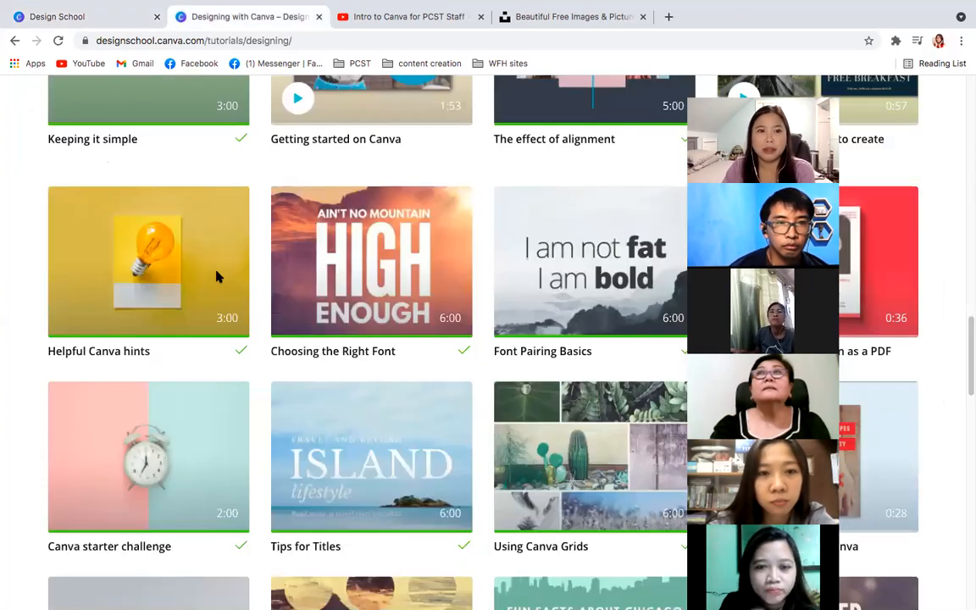
{"action": "scroll", "coordinate": [216, 279], "scroll_direction": "down", "scroll_amount": 8}
{"action": "scroll", "coordinate": [216, 289], "scroll_direction": "down", "scroll_amount": 10}
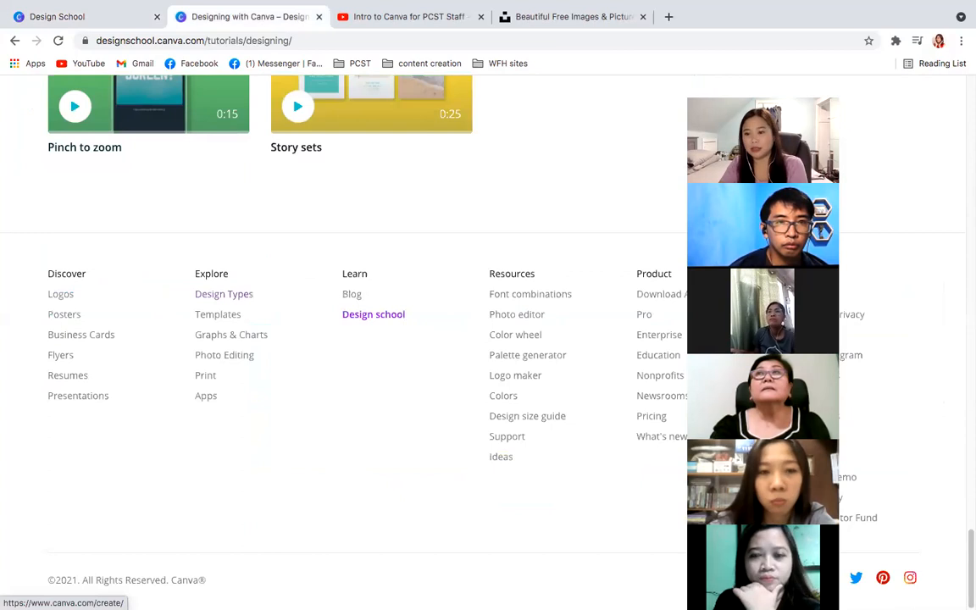
{"action": "scroll", "coordinate": [967, 254], "scroll_direction": "up", "scroll_amount": 15}
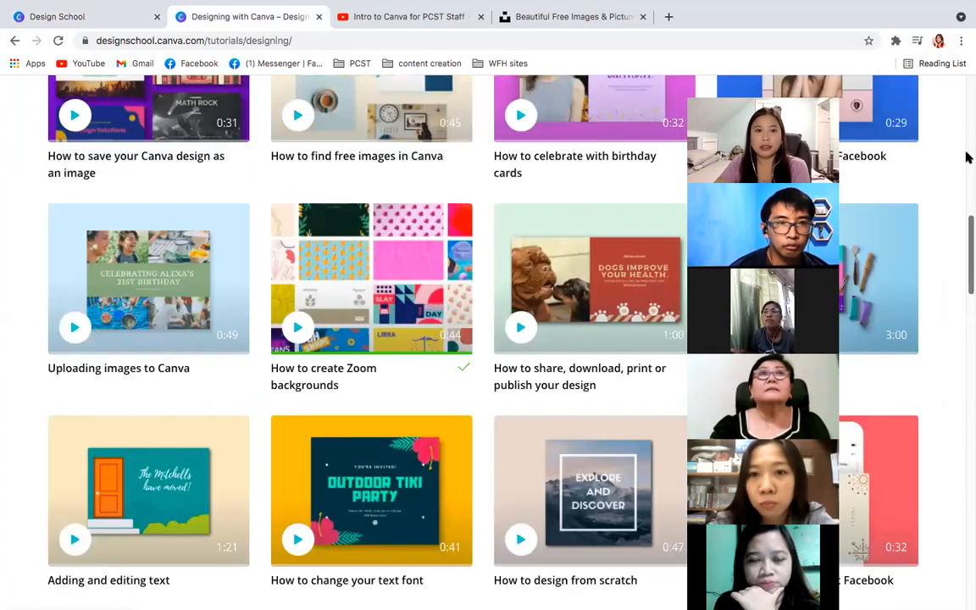
{"action": "scroll", "coordinate": [967, 155], "scroll_direction": "up", "scroll_amount": 10}
{"action": "scroll", "coordinate": [298, 398], "scroll_direction": "up", "scroll_amount": 2}
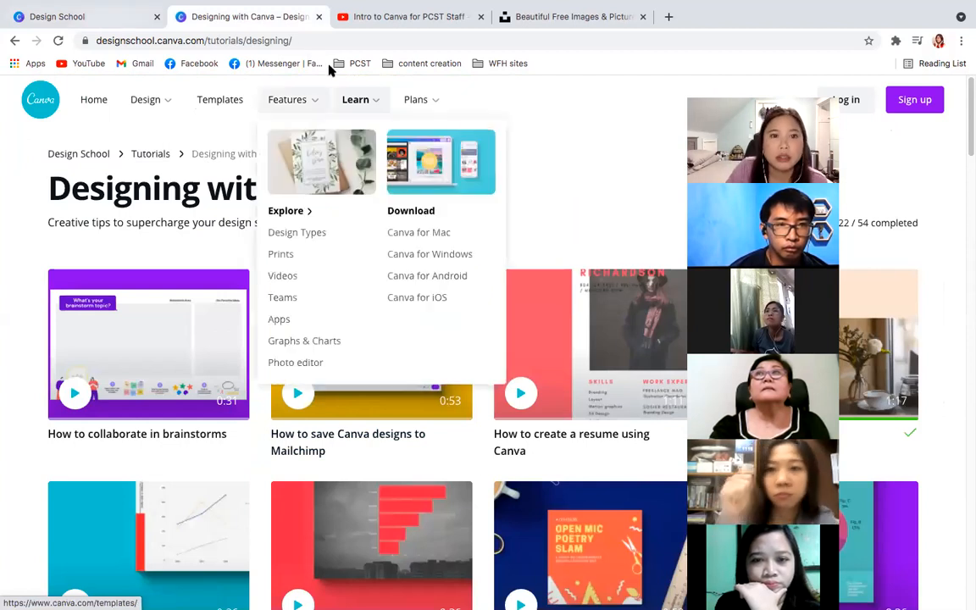
- Go back to the Design School page and look over its upcoming events
{"action": "left_click", "coordinate": [89, 19]}
{"action": "scroll", "coordinate": [348, 263], "scroll_direction": "down", "scroll_amount": 10}
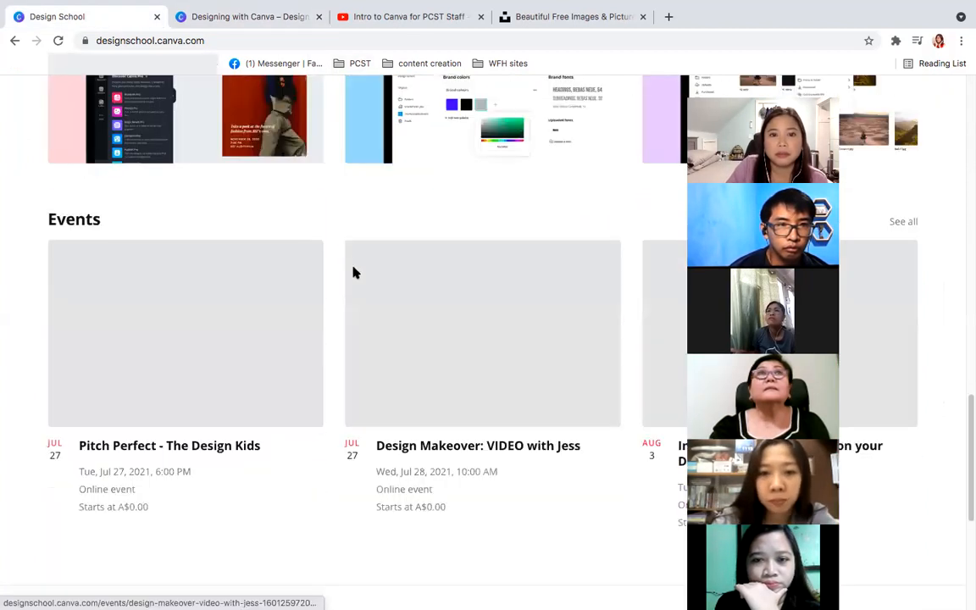
{"action": "scroll", "coordinate": [339, 250], "scroll_direction": "up", "scroll_amount": 20}
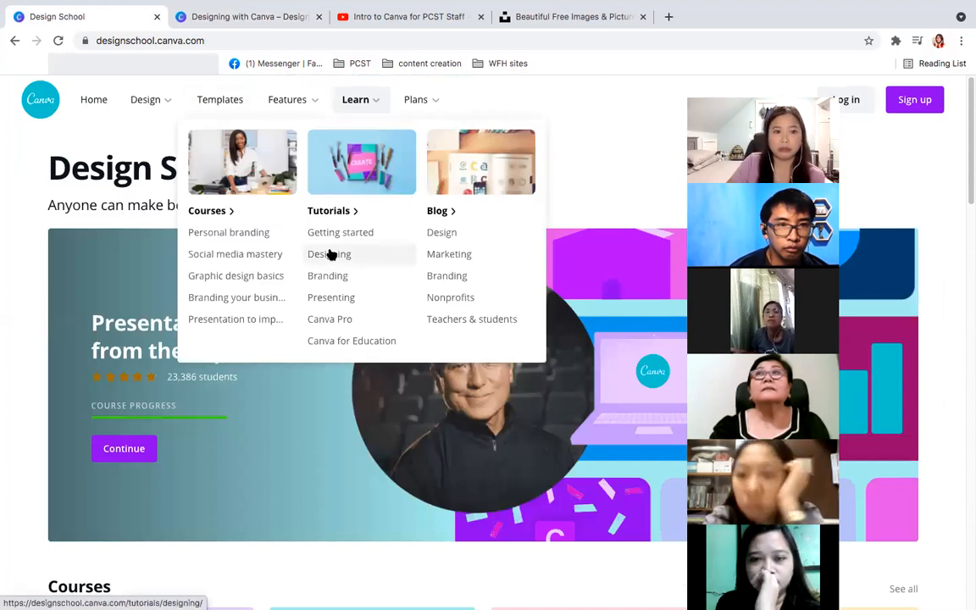
- Open the Designing tutorials from the Learn topics and launch the Canva starter challenge
{"action": "left_click", "coordinate": [330, 255]}
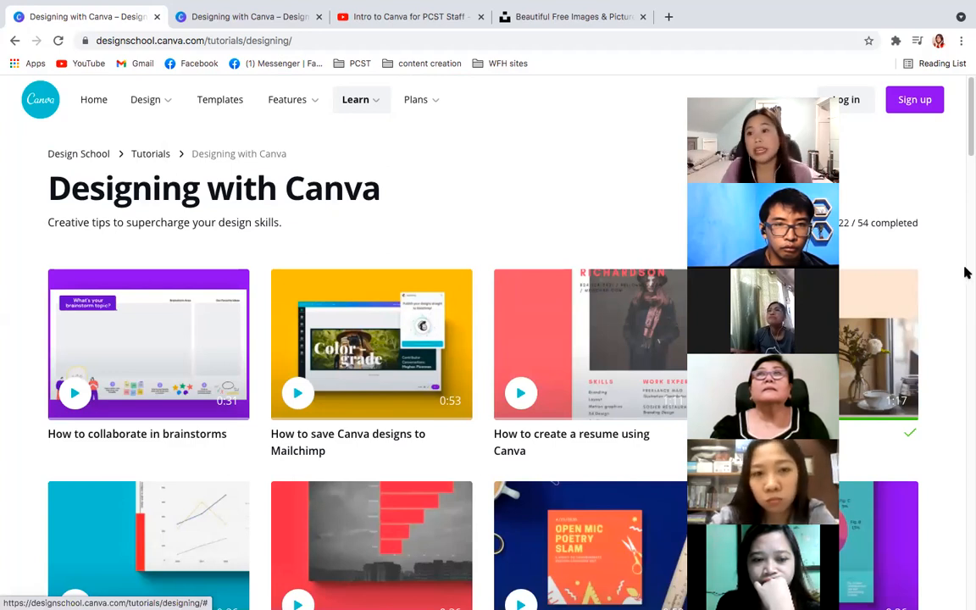
{"action": "left_click_drag", "start_coordinate": [966, 194], "coordinate": [968, 373]}
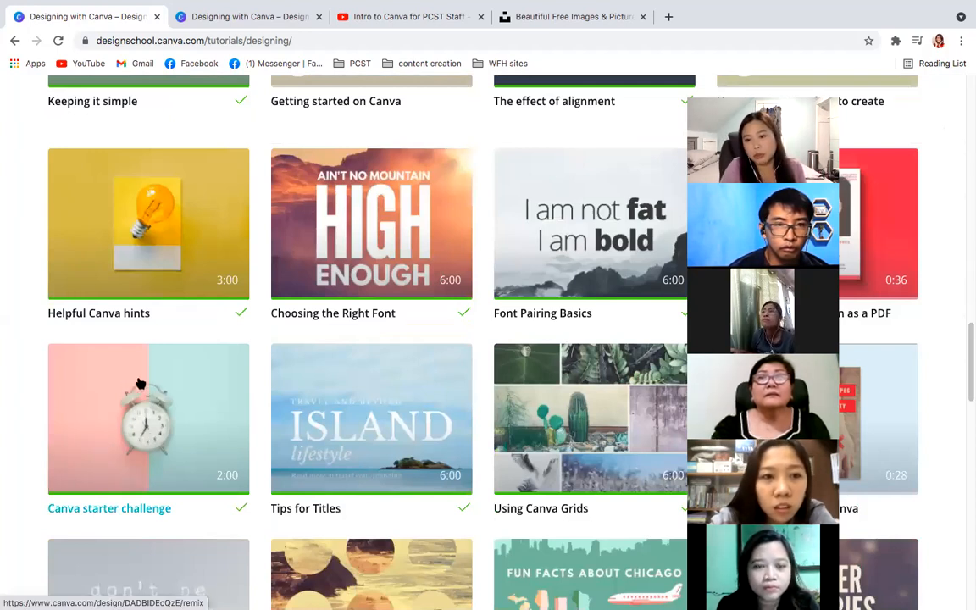
{"action": "left_click", "coordinate": [144, 447]}
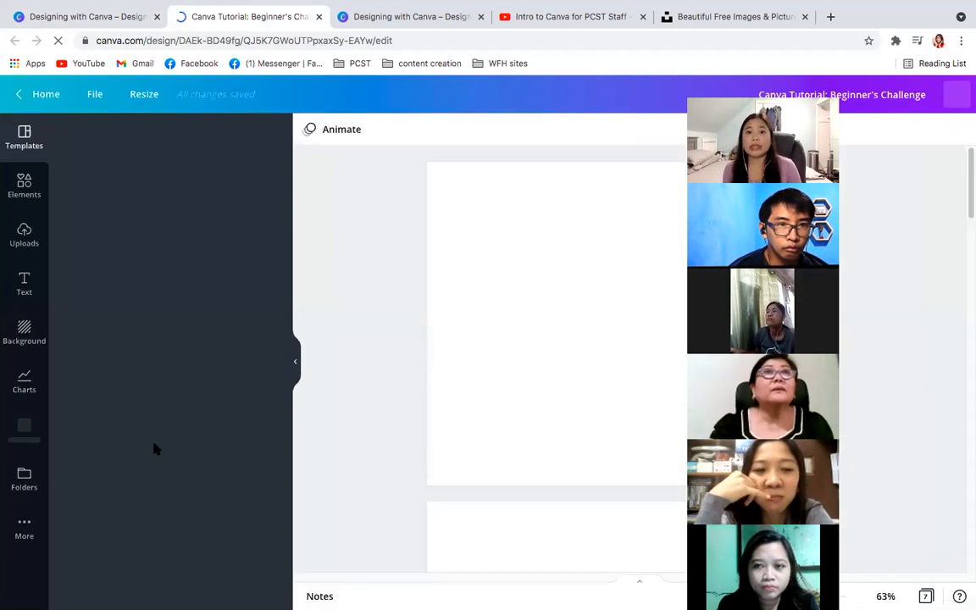
{"action": "left_click_drag", "start_coordinate": [849, 239], "coordinate": [185, 105]}
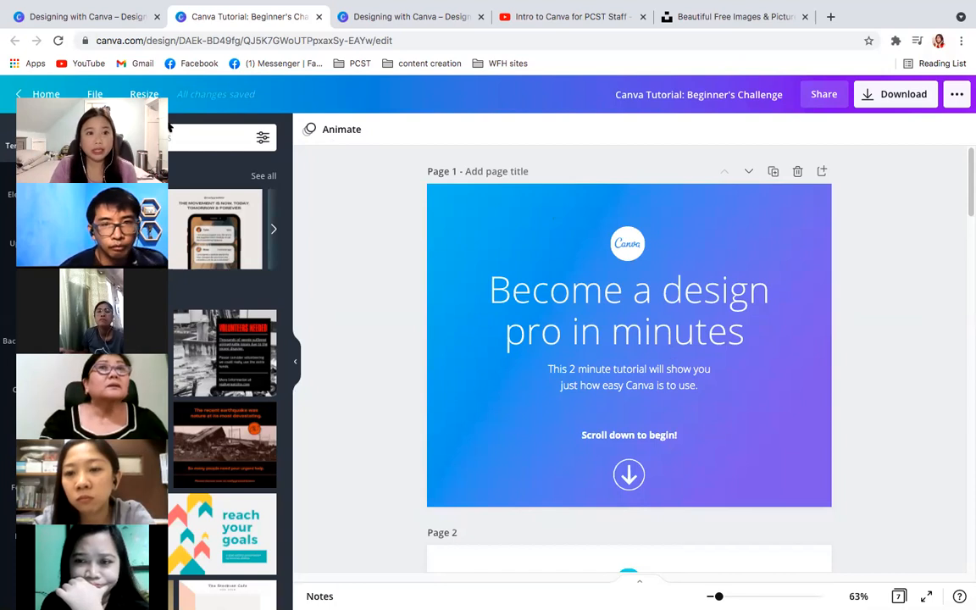
{"action": "left_click_drag", "start_coordinate": [135, 110], "coordinate": [266, 110]}
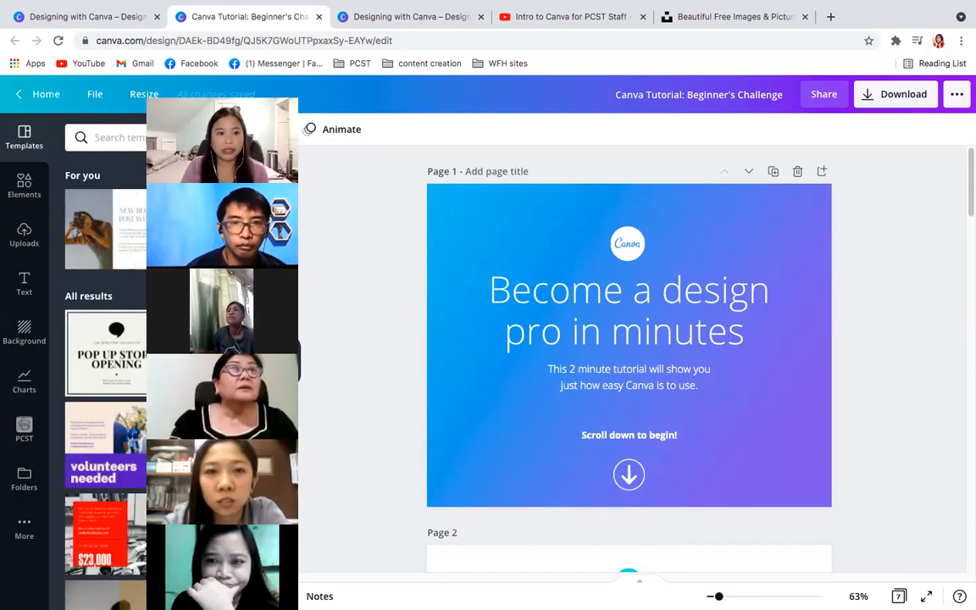
{"action": "left_click_drag", "start_coordinate": [148, 606], "coordinate": [214, 223]}
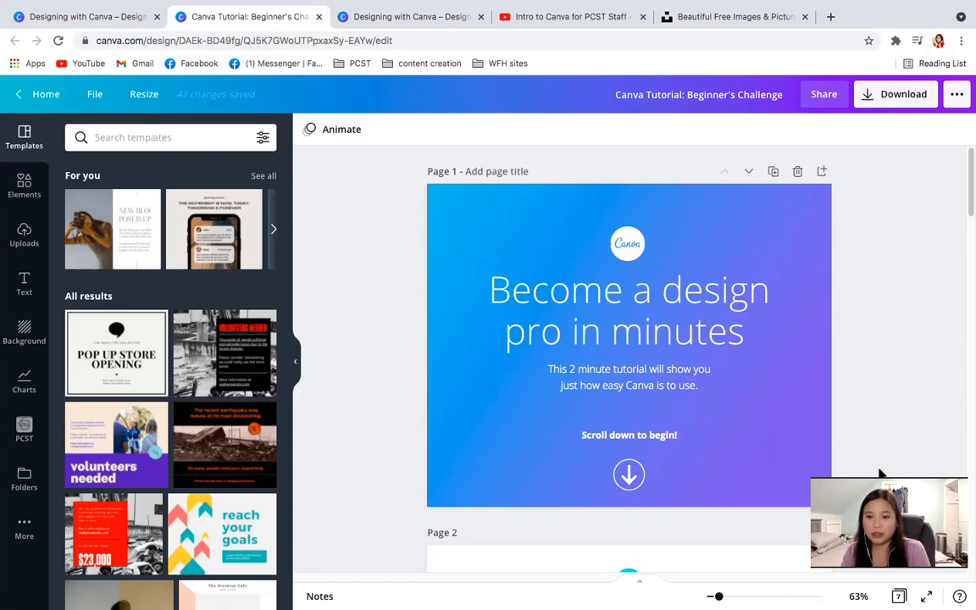
- Return to the Designing with Canva tutorials and locate the Canva starter challenge among the lessons
{"action": "left_click", "coordinate": [82, 18]}
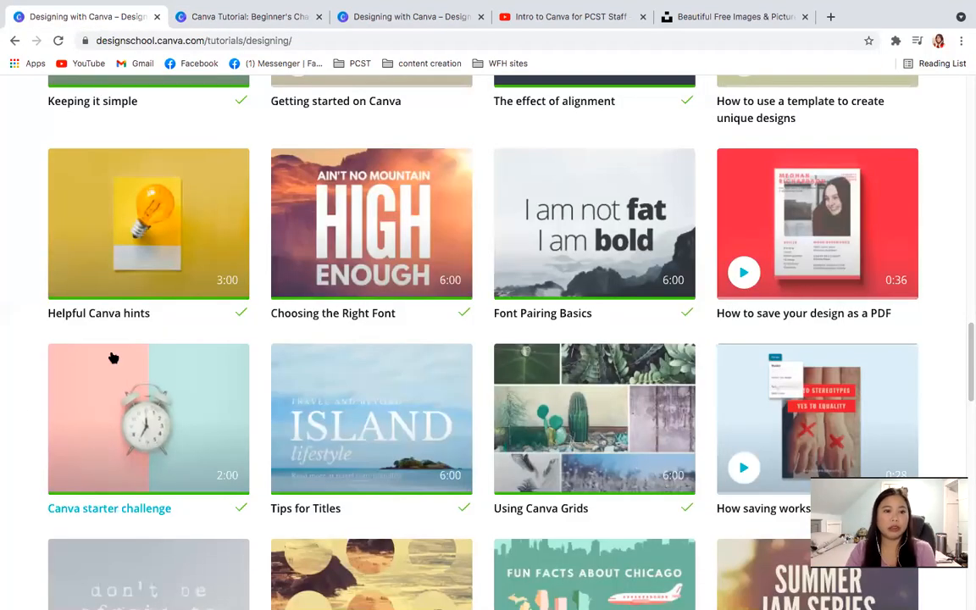
{"action": "scroll", "coordinate": [146, 428], "scroll_direction": "down", "scroll_amount": 1}
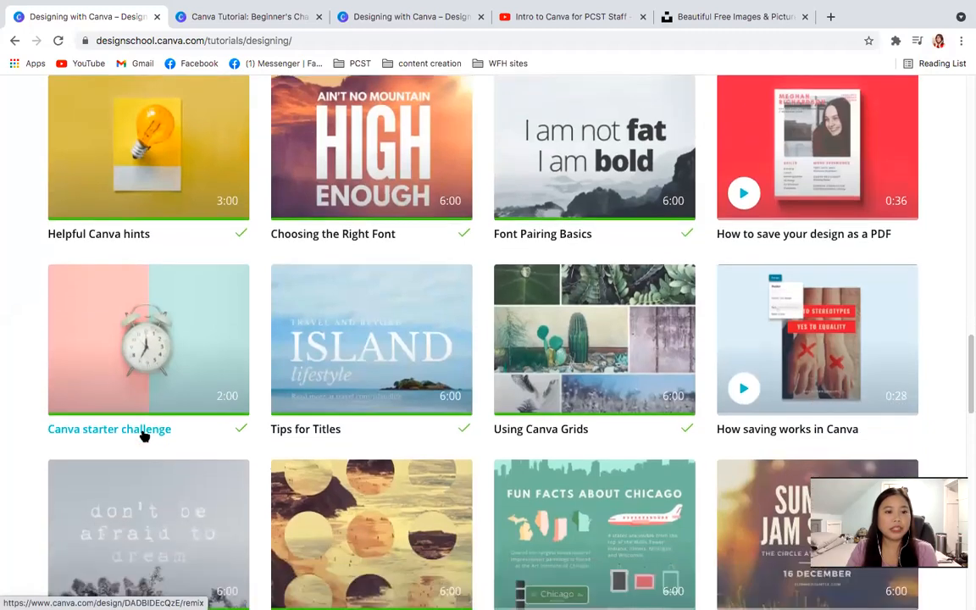
{"action": "scroll", "coordinate": [144, 436], "scroll_direction": "up", "scroll_amount": 5}
{"action": "scroll", "coordinate": [144, 436], "scroll_direction": "up", "scroll_amount": 10}
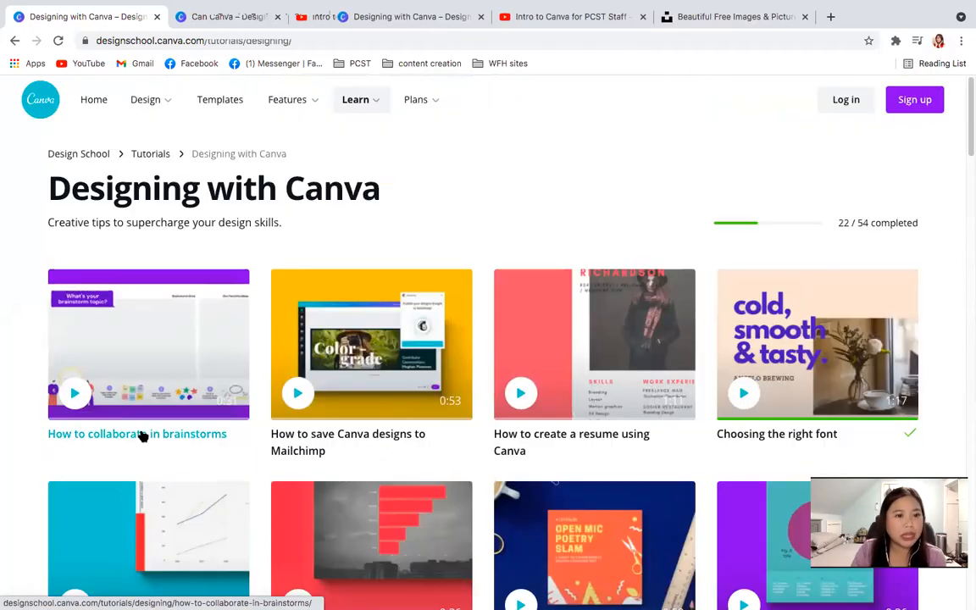
{"action": "scroll", "coordinate": [144, 435], "scroll_direction": "down", "scroll_amount": 8}
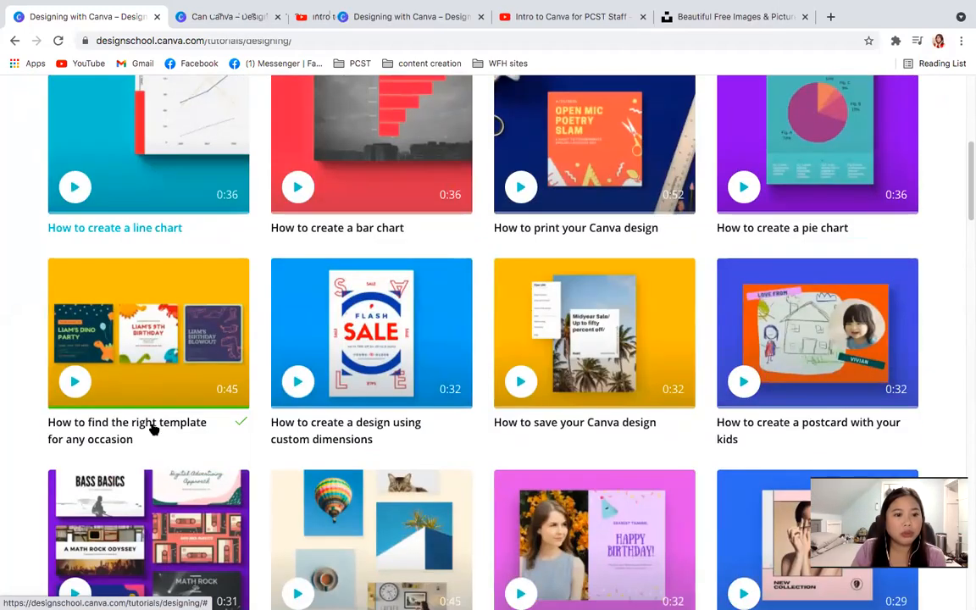
{"action": "scroll", "coordinate": [153, 429], "scroll_direction": "down", "scroll_amount": 8}
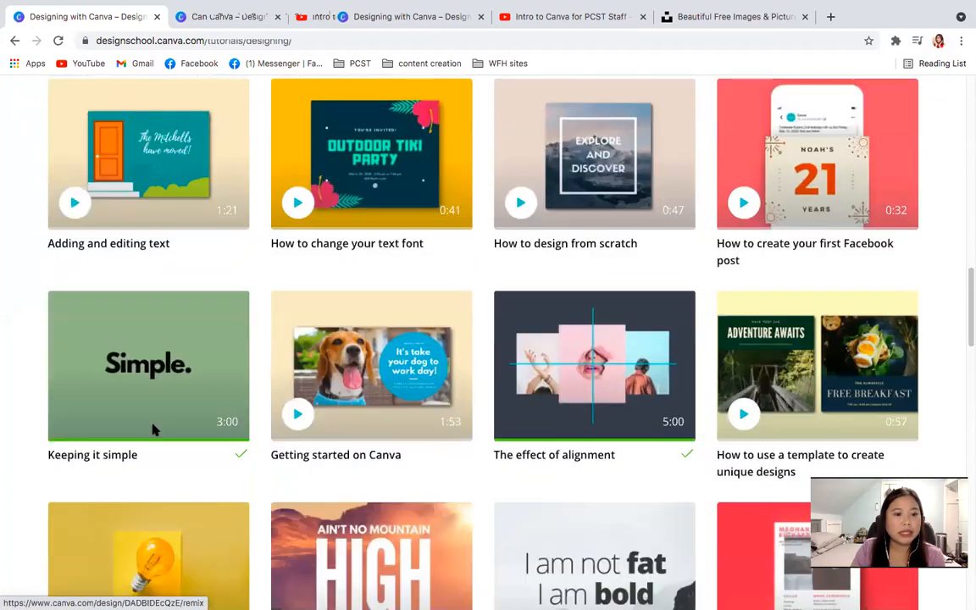
{"action": "scroll", "coordinate": [153, 432], "scroll_direction": "down", "scroll_amount": 1}
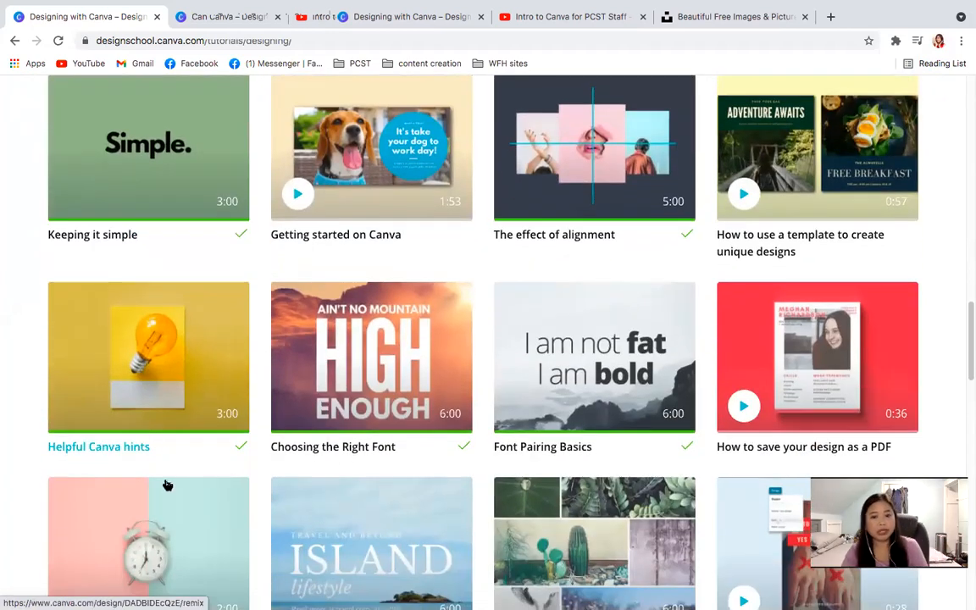
{"action": "scroll", "coordinate": [166, 491], "scroll_direction": "down", "scroll_amount": 1}
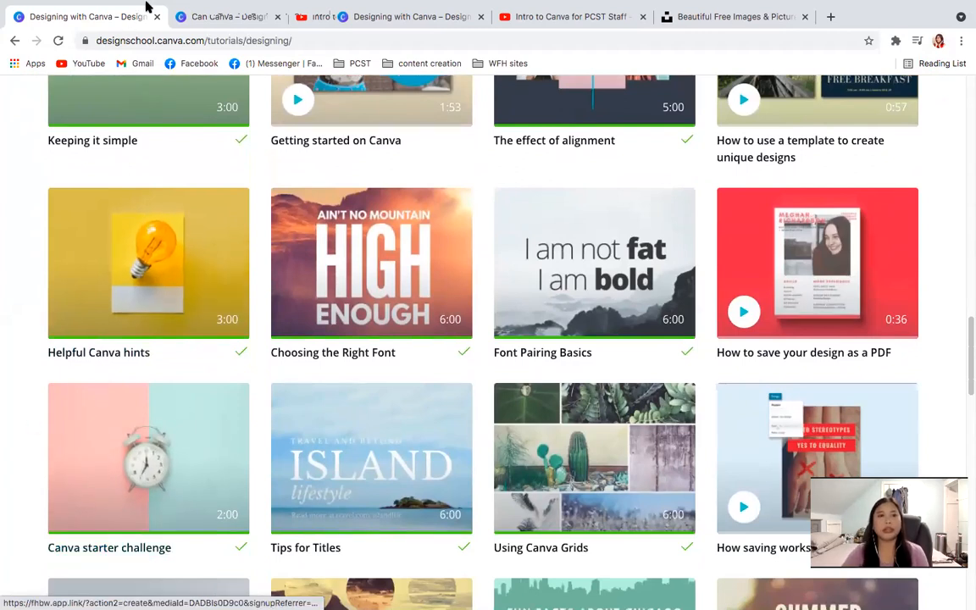
- Switch back to the Beginner's Challenge design and copy its web address
{"action": "left_click", "coordinate": [217, 20]}
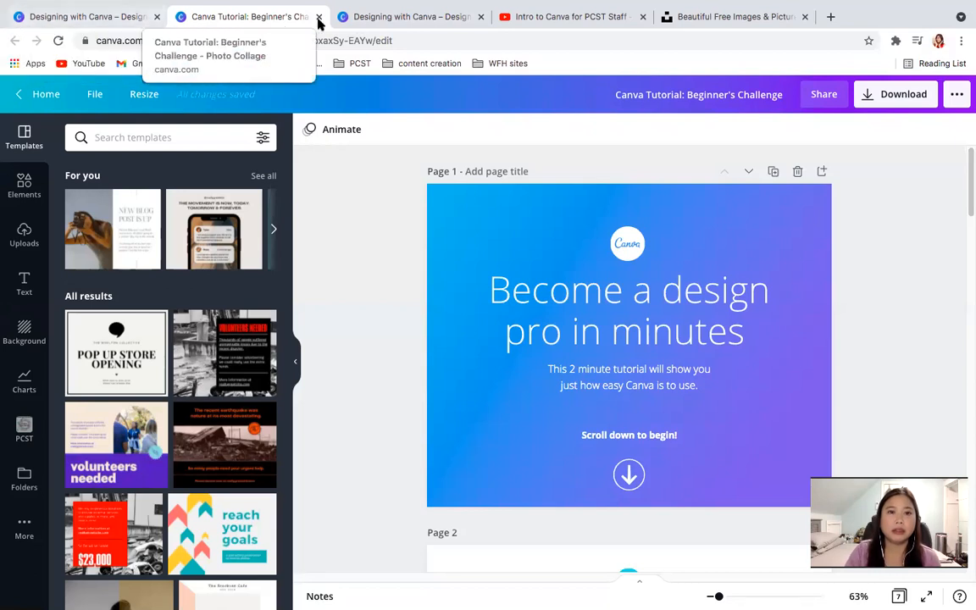
{"action": "left_click", "coordinate": [166, 40]}
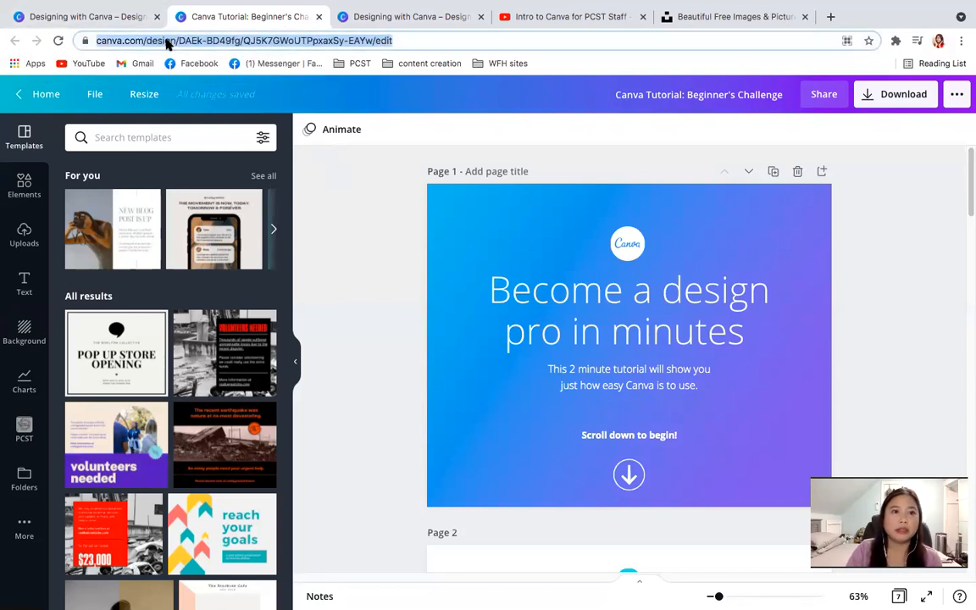
{"action": "right_click", "coordinate": [166, 40]}
{"action": "left_click", "coordinate": [210, 120]}
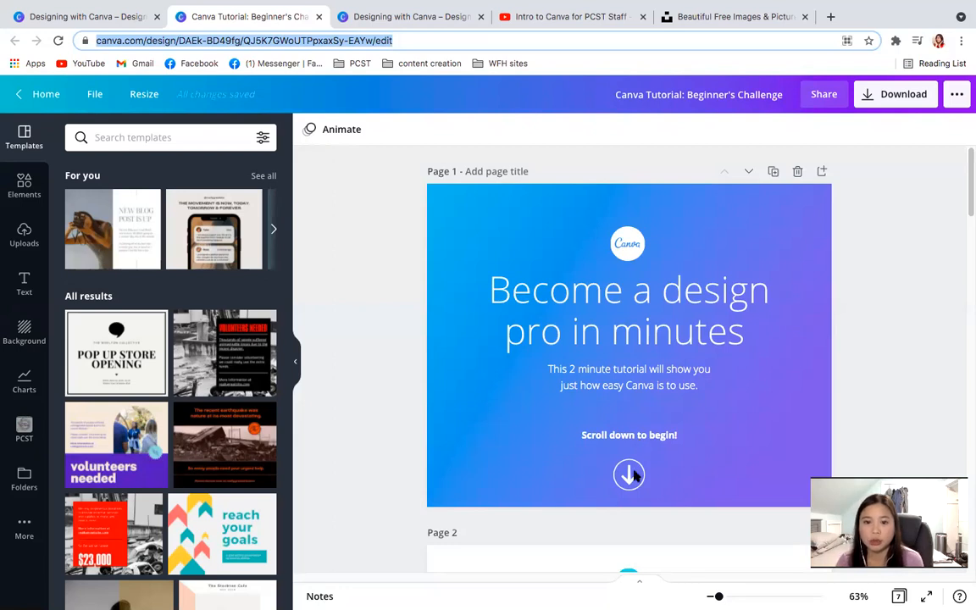
- Search the colours for "purple", recolour the circle on page 2 with the Pollen Craving purple, and return to page 1
{"action": "left_click_drag", "start_coordinate": [967, 159], "coordinate": [968, 222]}
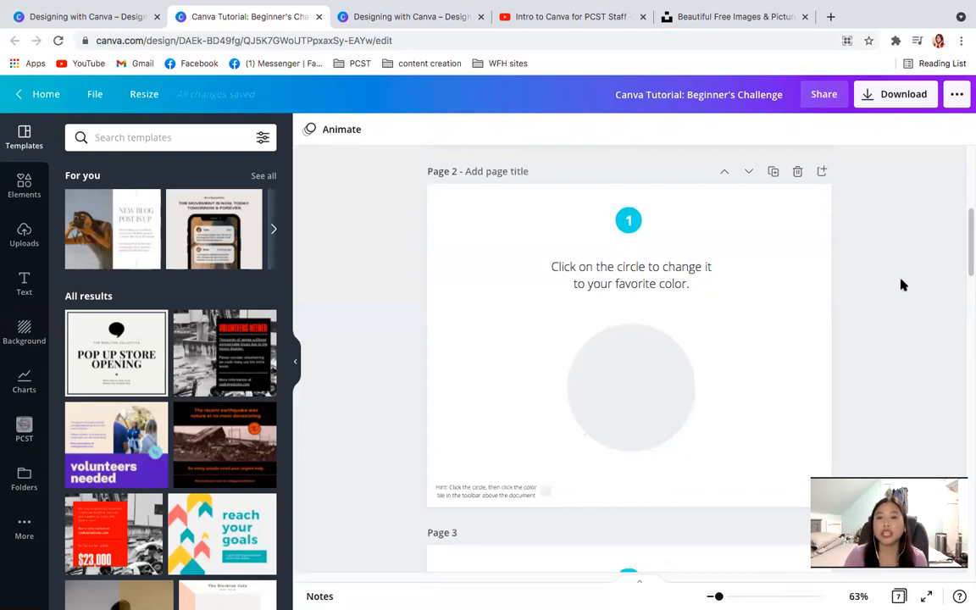
{"action": "left_click", "coordinate": [651, 393]}
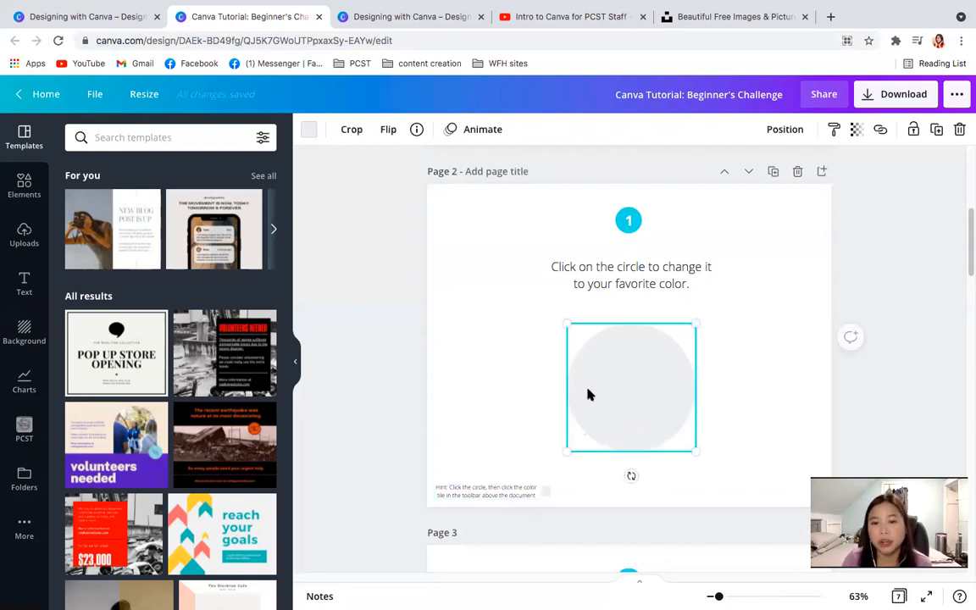
{"action": "left_click", "coordinate": [309, 130]}
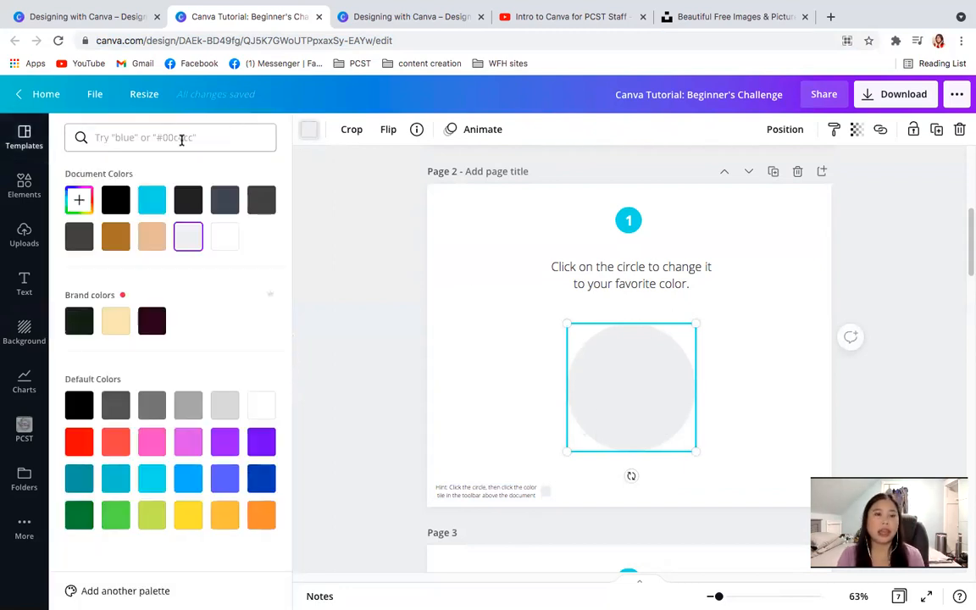
{"action": "left_click", "coordinate": [140, 142]}
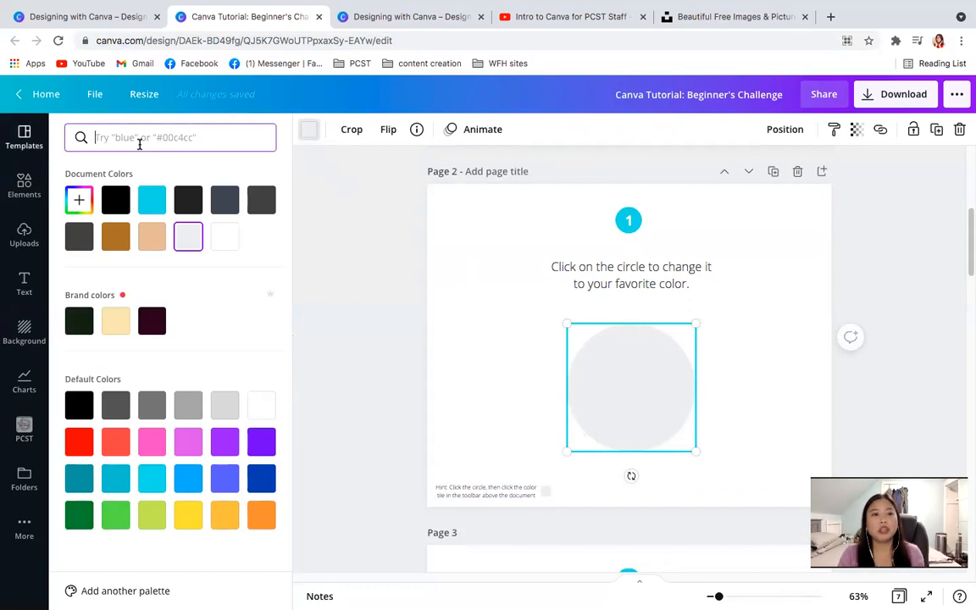
{"action": "type", "text": "purpl"}
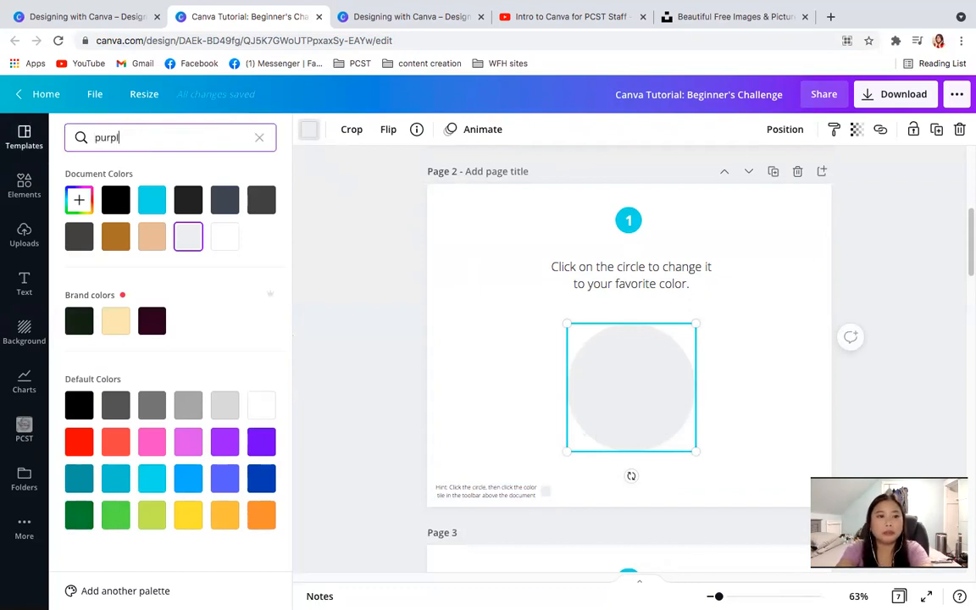
{"action": "type", "text": "e"}
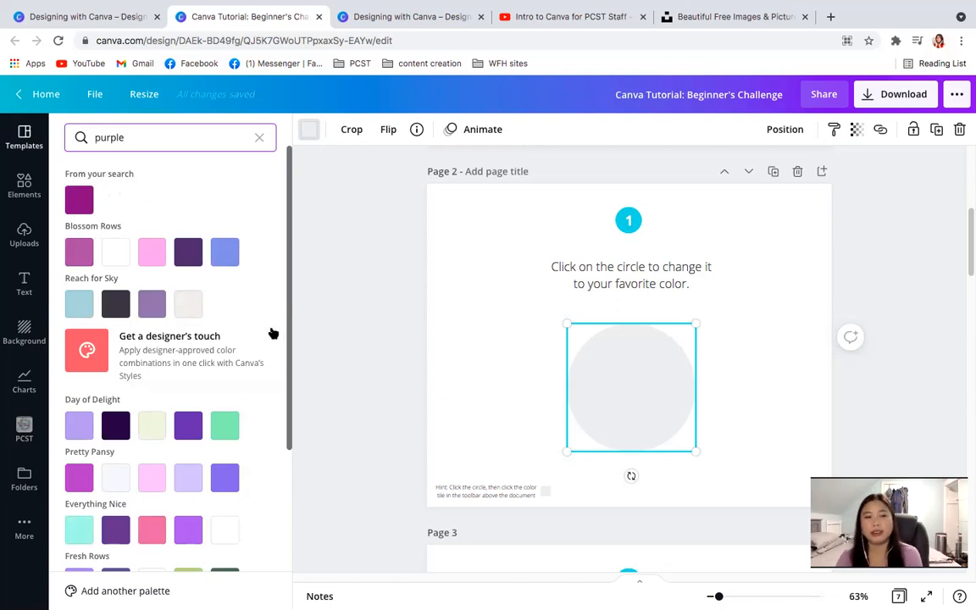
{"action": "left_click_drag", "start_coordinate": [290, 305], "coordinate": [286, 444]}
{"action": "left_click", "coordinate": [82, 471]}
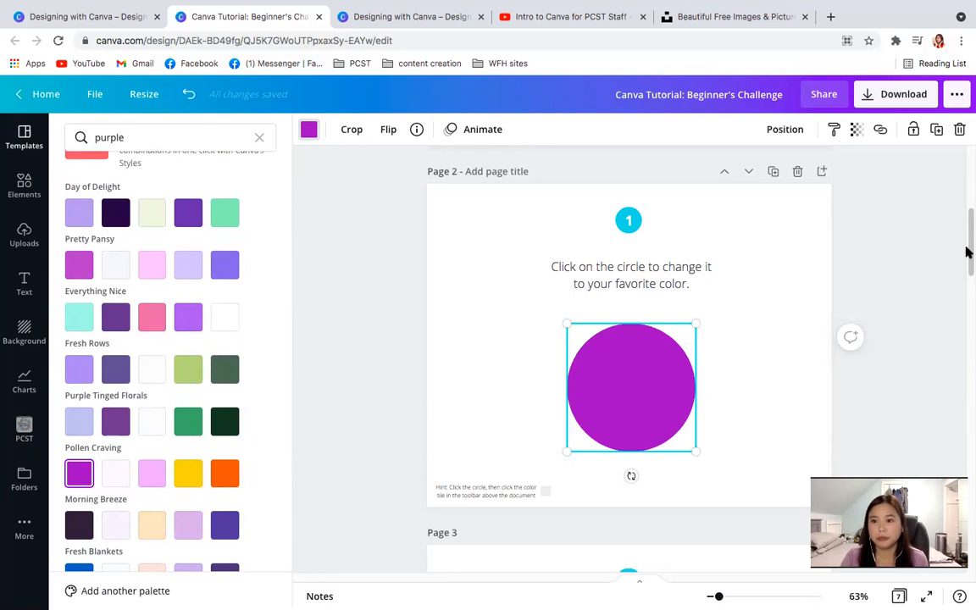
{"action": "scroll", "coordinate": [966, 252], "scroll_direction": "up", "scroll_amount": 5}
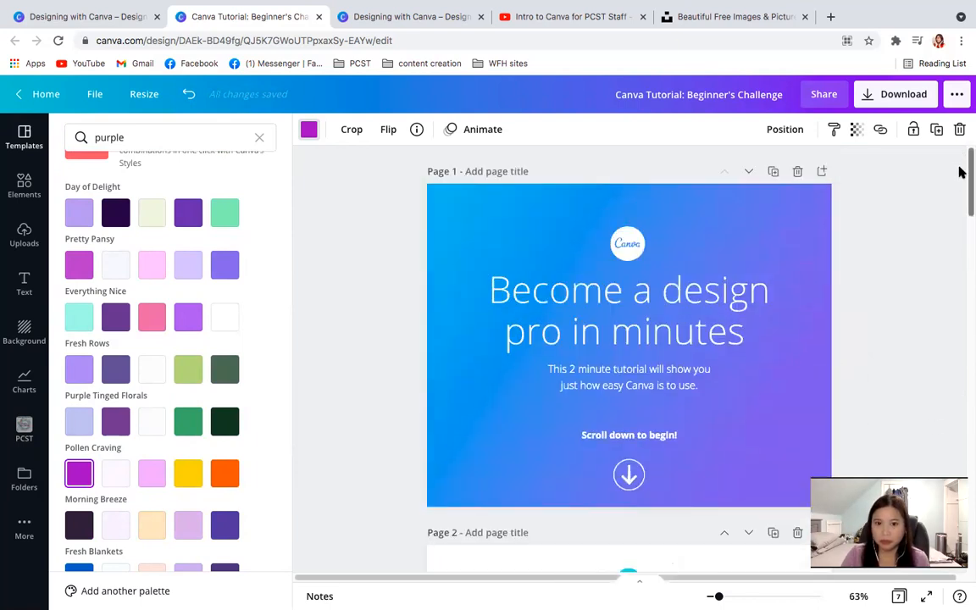
{"action": "left_click", "coordinate": [946, 432]}
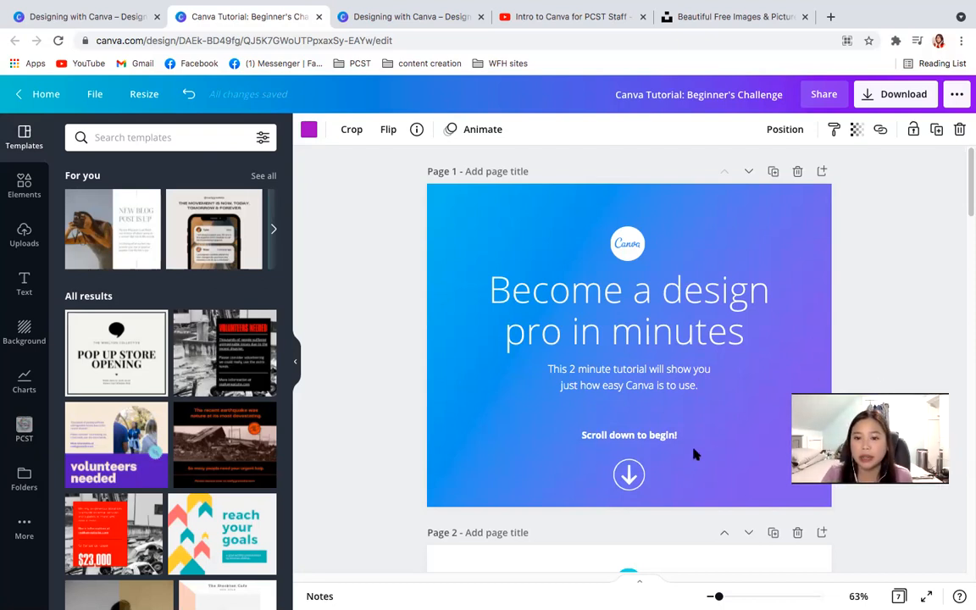
- Recolour the circle on page 2 with each of the three brand colours, finishing on the dark maroon one
{"action": "left_click_drag", "start_coordinate": [967, 167], "coordinate": [967, 230]}
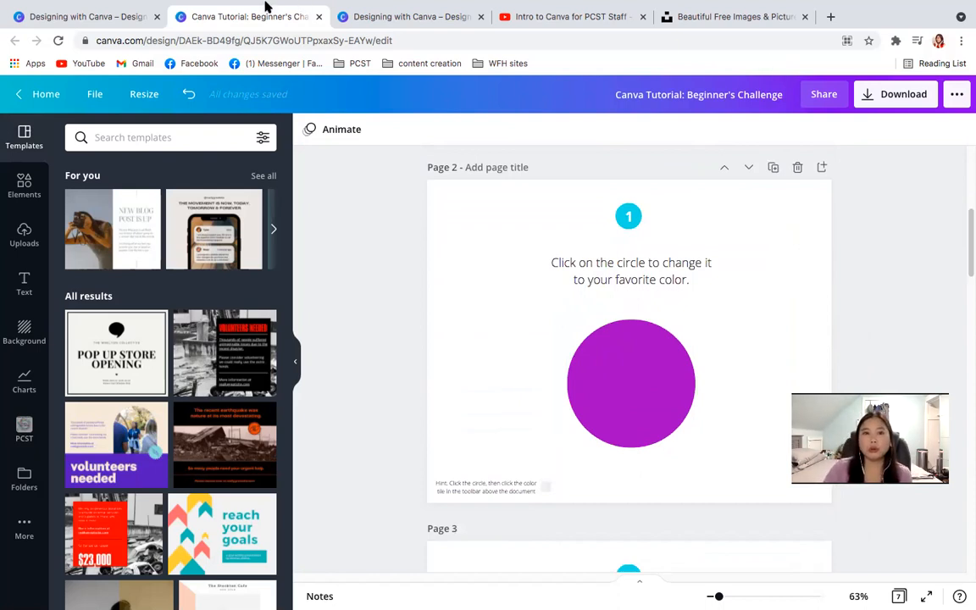
{"action": "left_click", "coordinate": [623, 374]}
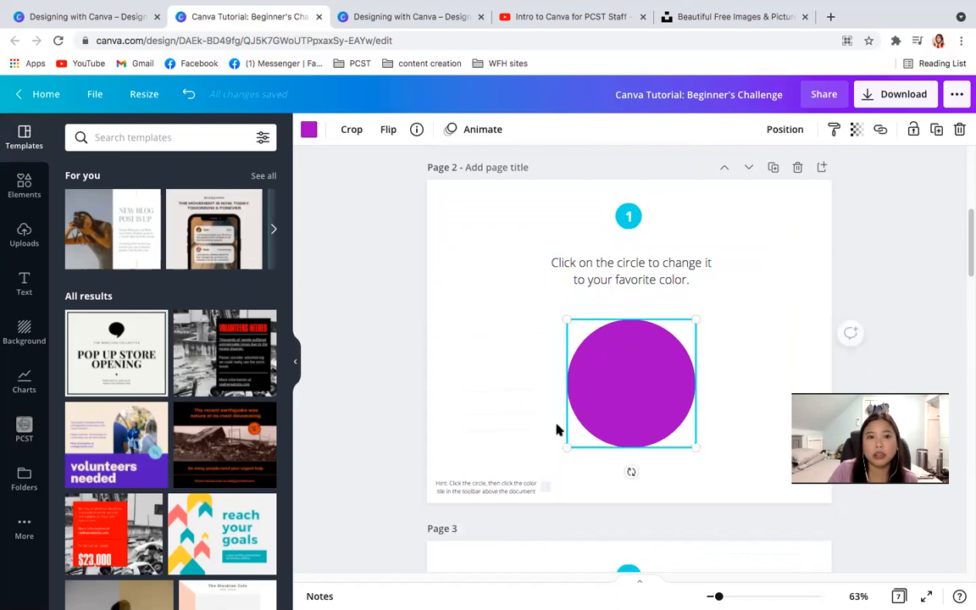
{"action": "left_click", "coordinate": [312, 133]}
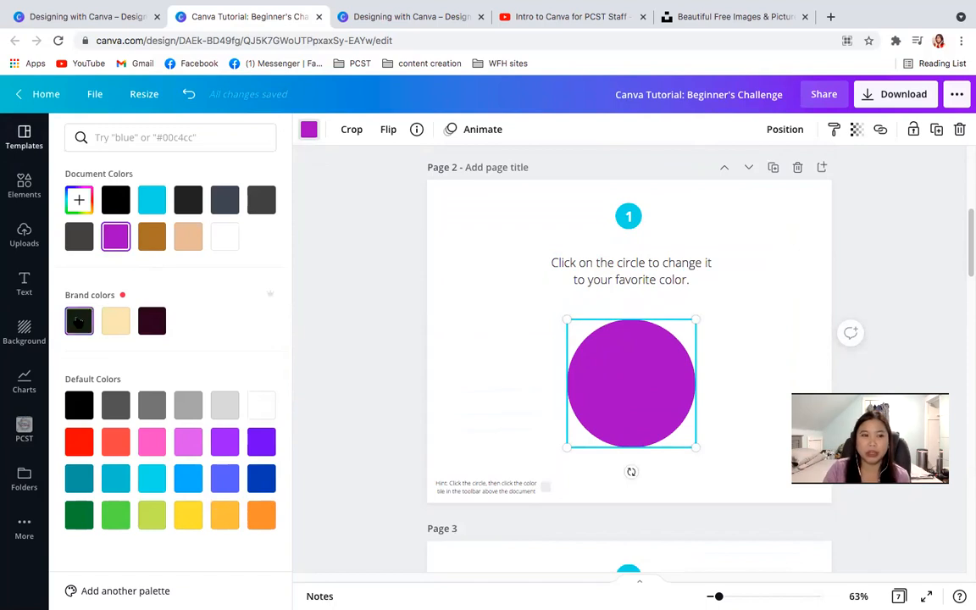
{"action": "left_click", "coordinate": [79, 321]}
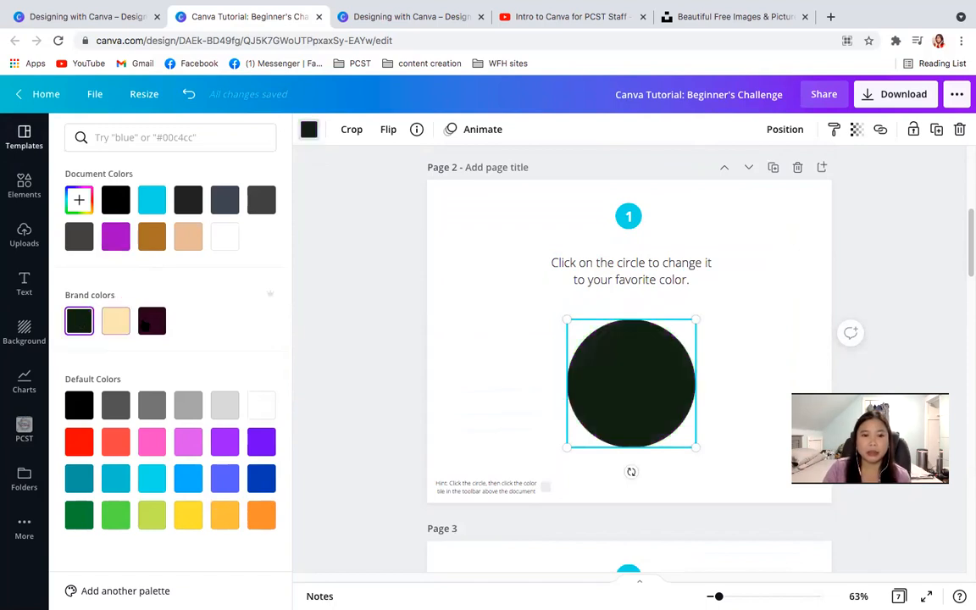
{"action": "left_click", "coordinate": [151, 321]}
{"action": "left_click", "coordinate": [118, 328]}
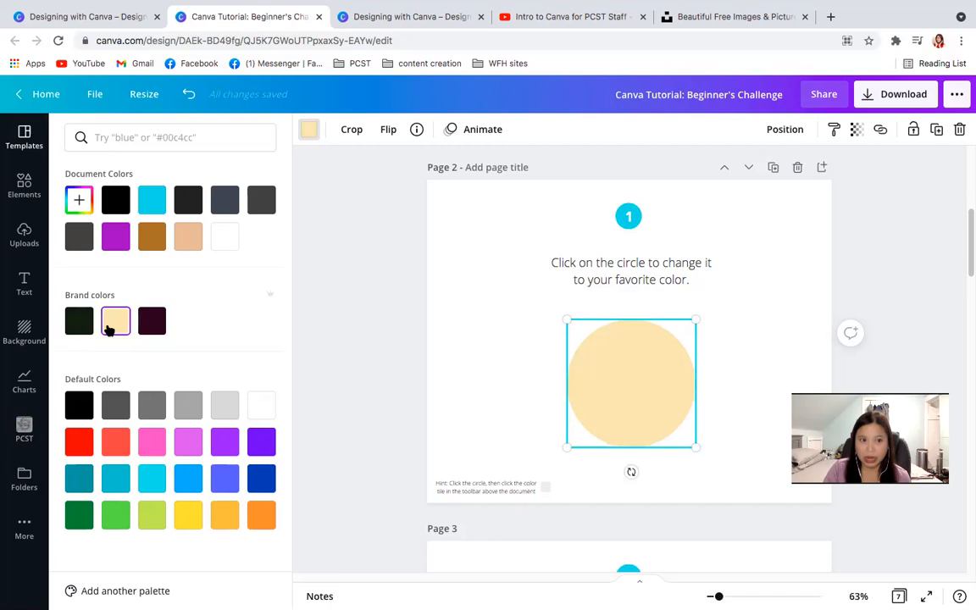
{"action": "left_click", "coordinate": [79, 321]}
{"action": "left_click", "coordinate": [152, 321]}
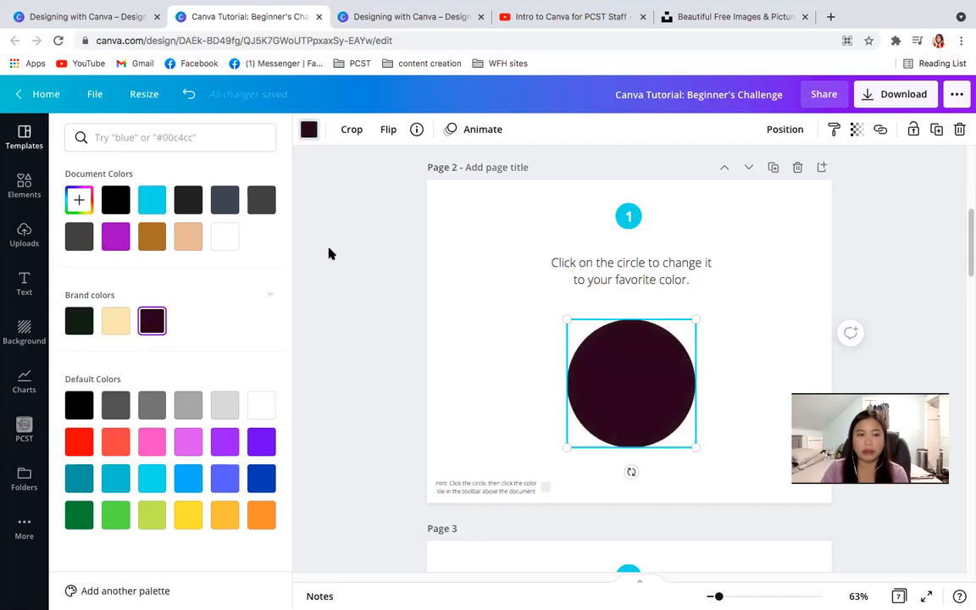
- Mix a new custom teal, #3ACFA2, and apply it to the circle on page 2
{"action": "left_click", "coordinate": [138, 140]}
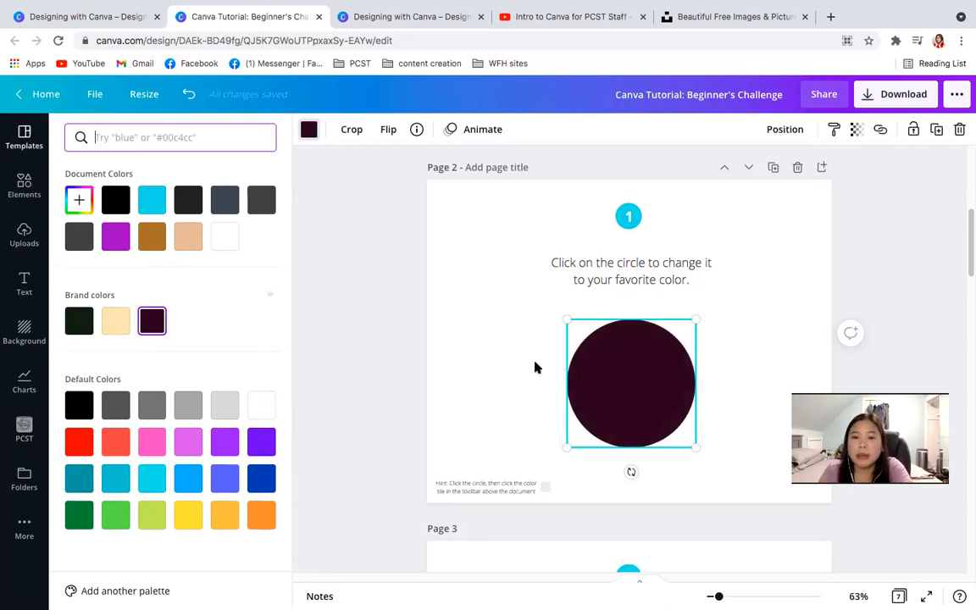
{"action": "left_click", "coordinate": [631, 392]}
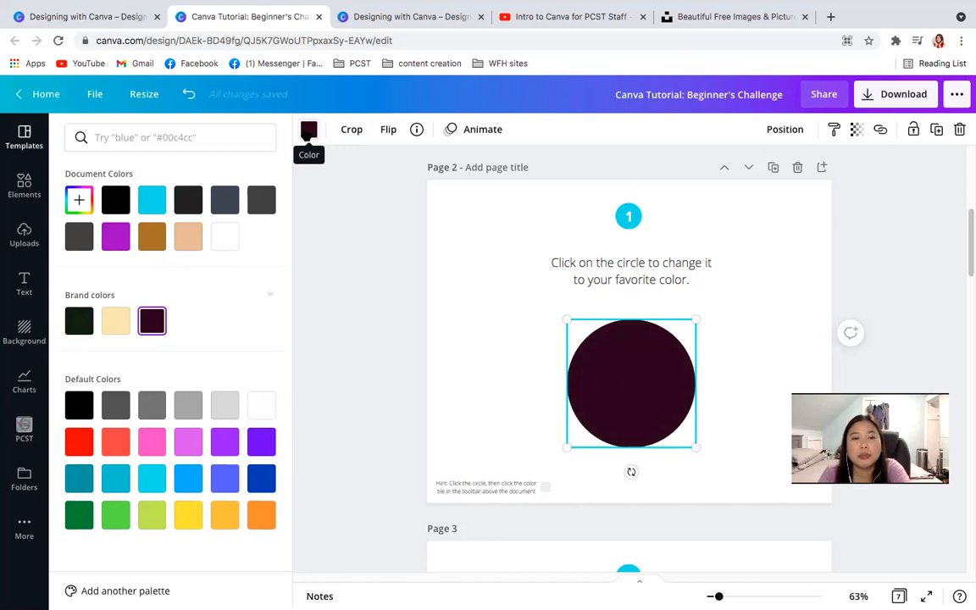
{"action": "left_click", "coordinate": [308, 132]}
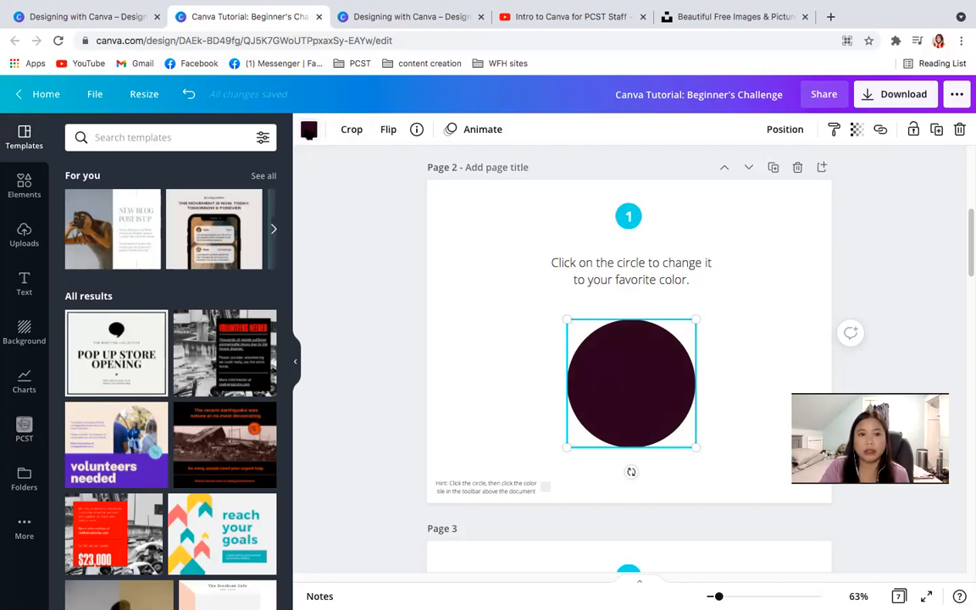
{"action": "left_click", "coordinate": [308, 130]}
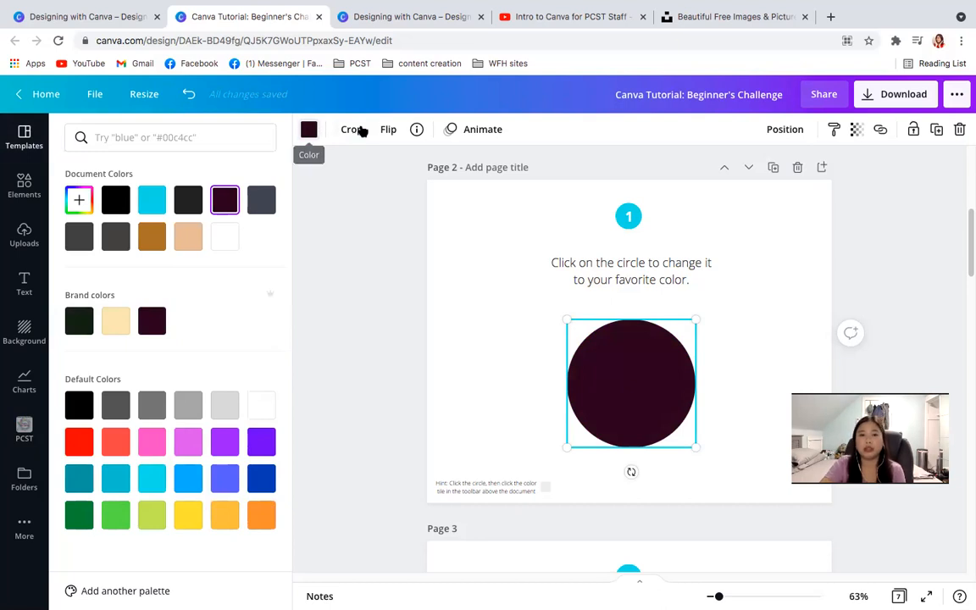
{"action": "left_click", "coordinate": [309, 131]}
{"action": "left_click", "coordinate": [309, 131]}
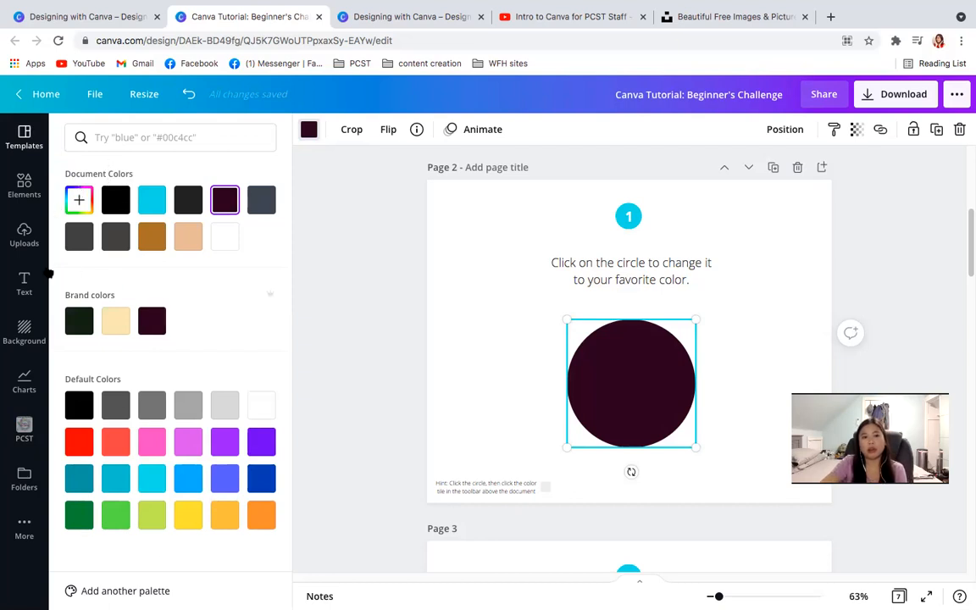
{"action": "left_click", "coordinate": [114, 135]}
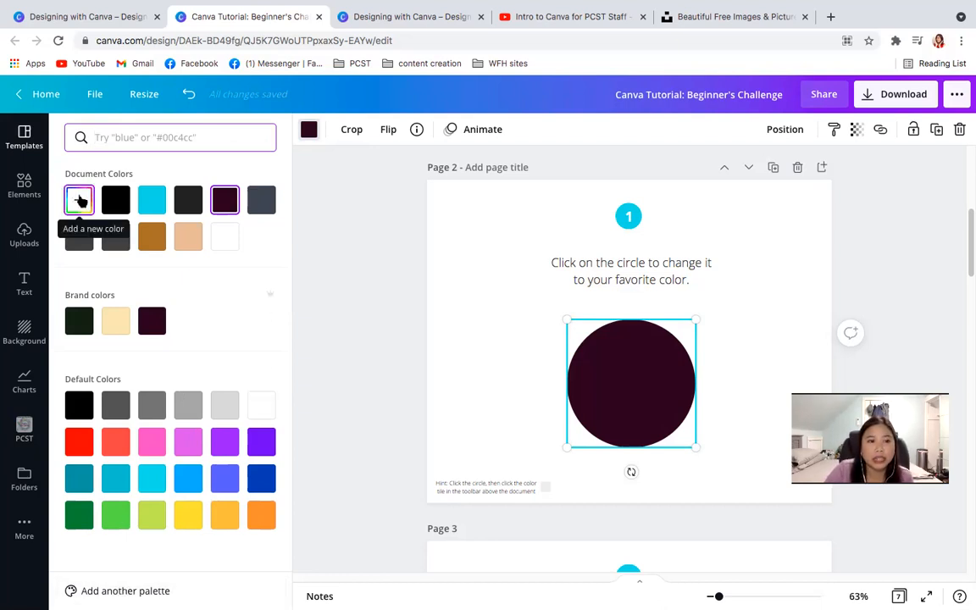
{"action": "left_click", "coordinate": [78, 202]}
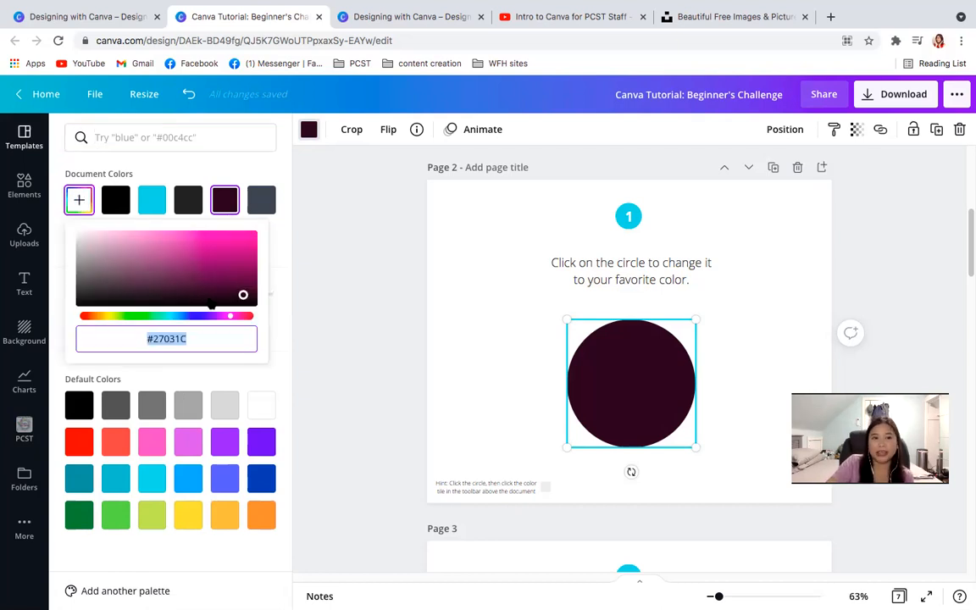
{"action": "mouse_move", "coordinate": [173, 317]}
{"action": "left_mouse_down"}
{"action": "mouse_move", "coordinate": [102, 318]}
{"action": "mouse_move", "coordinate": [244, 320]}
{"action": "mouse_move", "coordinate": [157, 319]}
{"action": "left_mouse_up"}
{"action": "left_click_drag", "start_coordinate": [159, 278], "coordinate": [205, 244]}
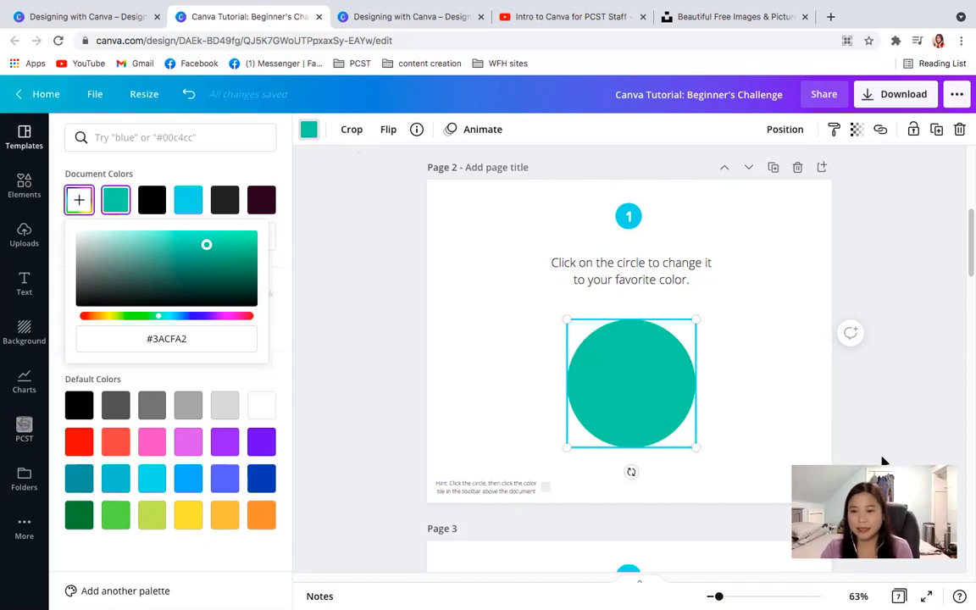
- Reselect the circle on page 2, search the colours for "purple" and clear the search
{"action": "mouse_move", "coordinate": [965, 238]}
{"action": "left_mouse_down"}
{"action": "mouse_move", "coordinate": [966, 193]}
{"action": "mouse_move", "coordinate": [967, 243]}
{"action": "left_mouse_up"}
{"action": "right_click", "coordinate": [966, 243]}
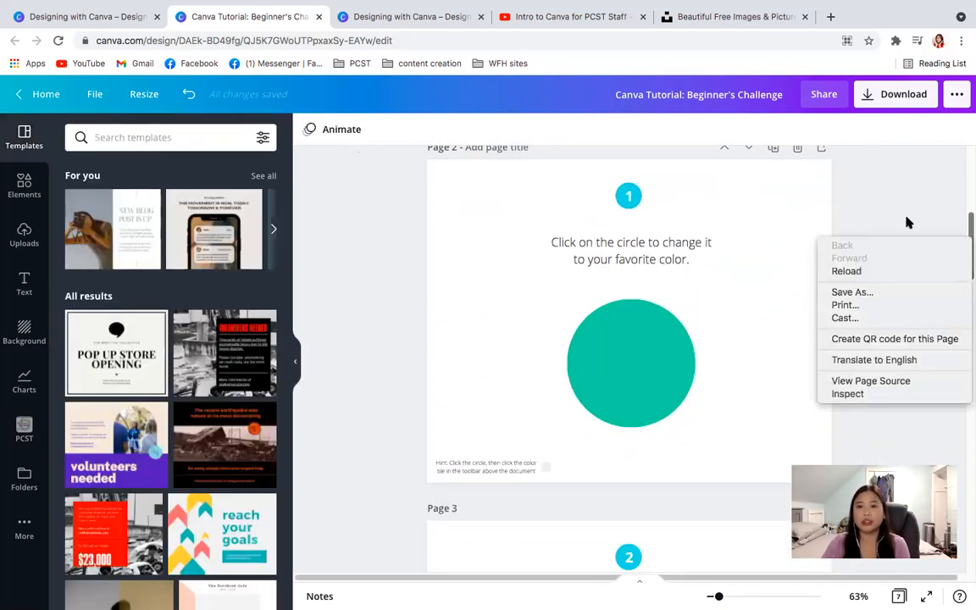
{"action": "left_click_drag", "start_coordinate": [645, 333], "coordinate": [729, 425]}
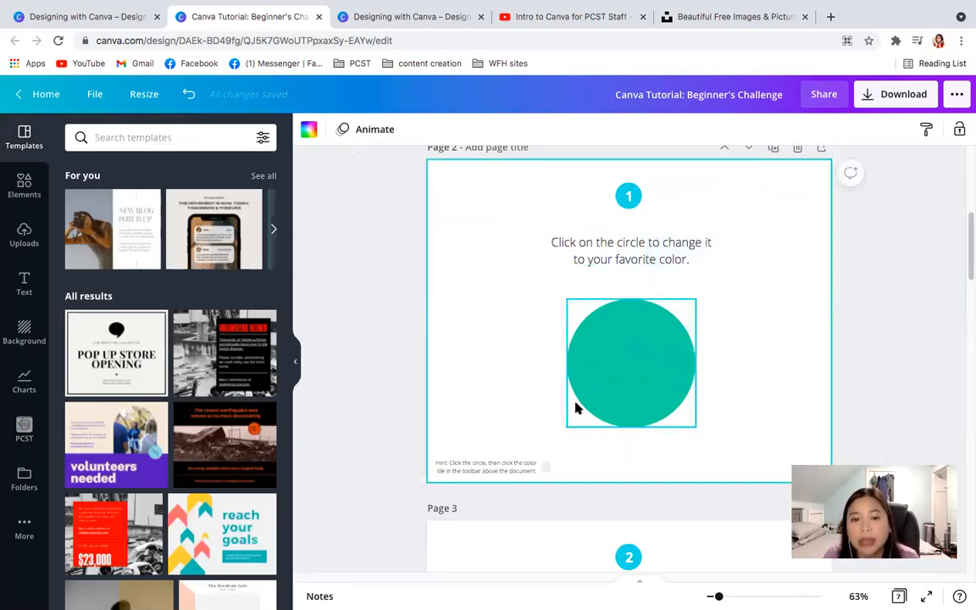
{"action": "left_click", "coordinate": [645, 381]}
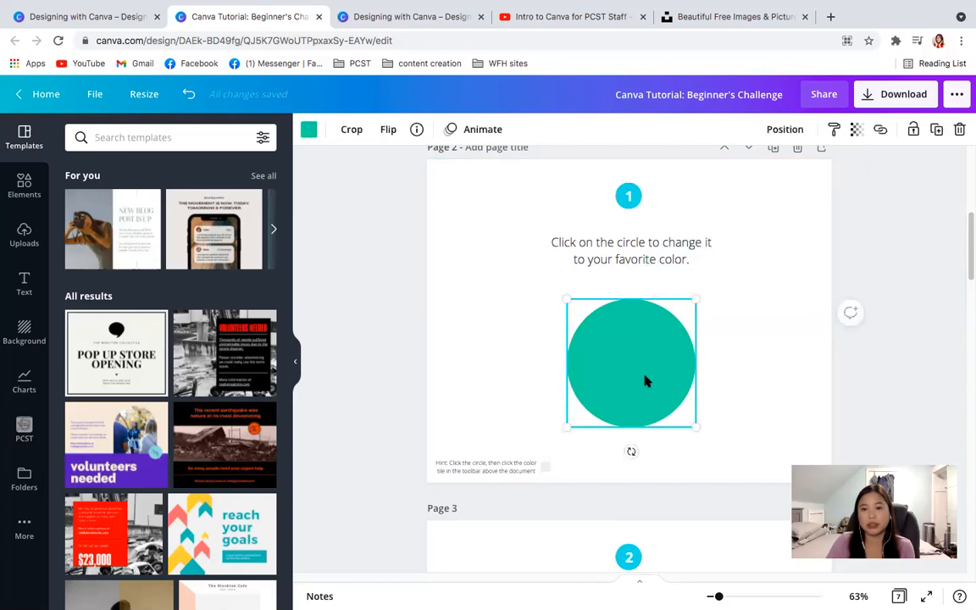
{"action": "left_click", "coordinate": [308, 131]}
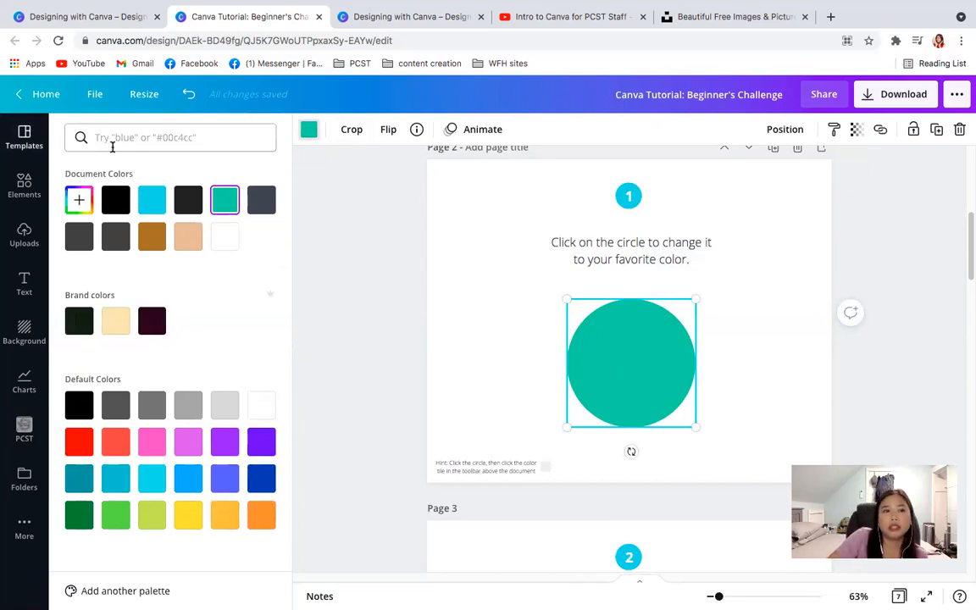
{"action": "left_click", "coordinate": [112, 138]}
{"action": "type", "text": "purple"}
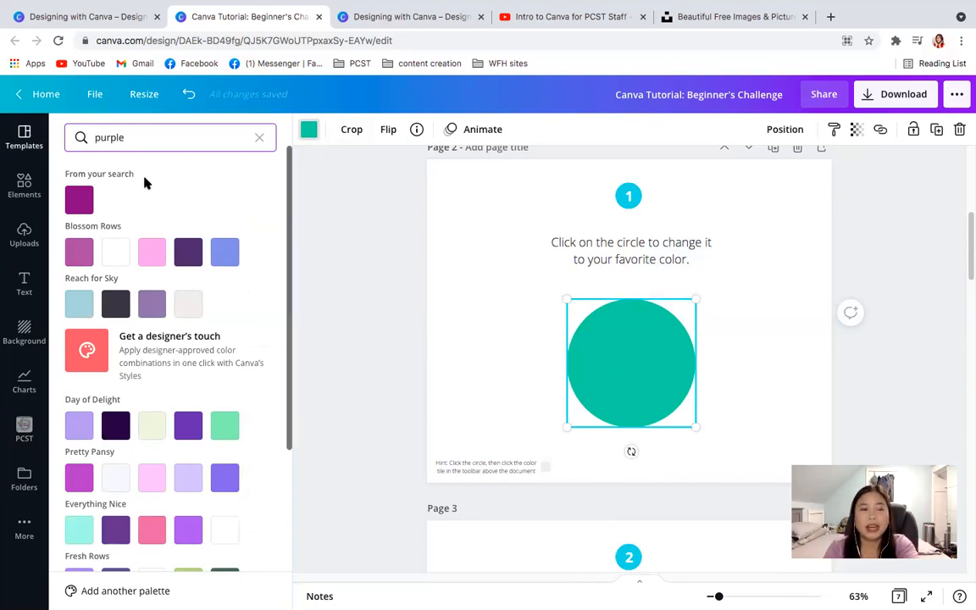
{"action": "left_click", "coordinate": [260, 139]}
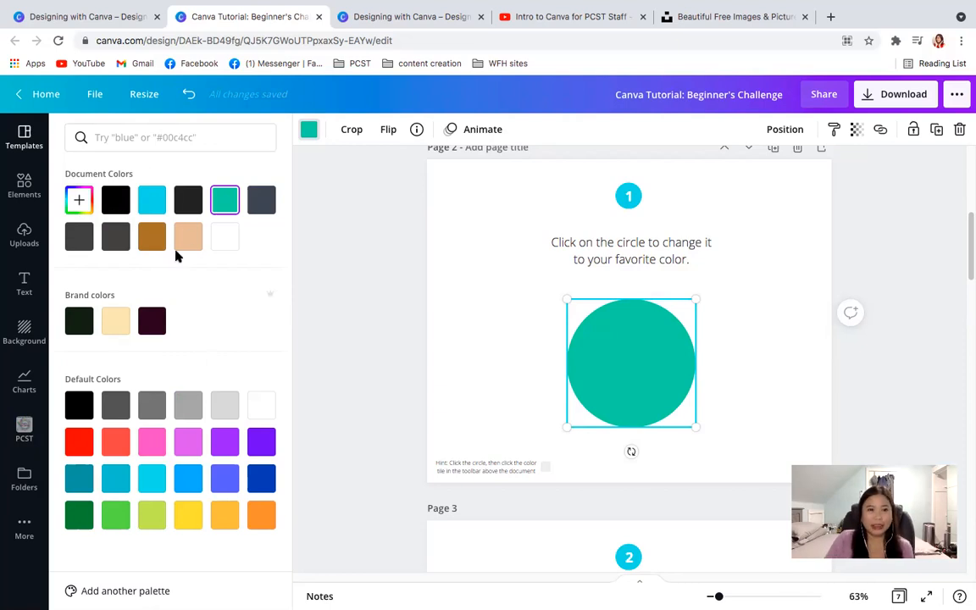
- Show the custom colour picker for the circle, close the colour options and deselect the circle
{"action": "left_click", "coordinate": [78, 200]}
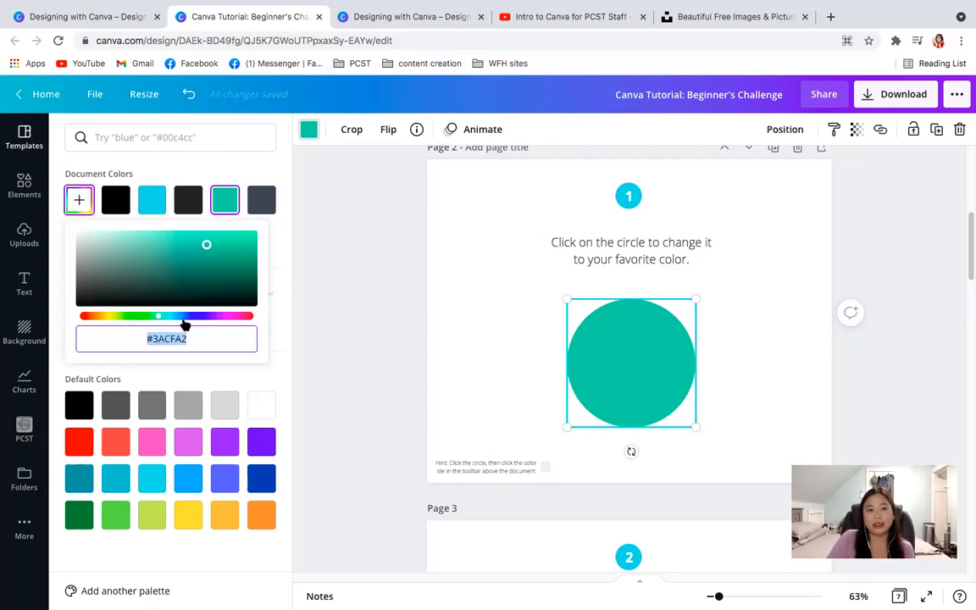
{"action": "left_click", "coordinate": [121, 136]}
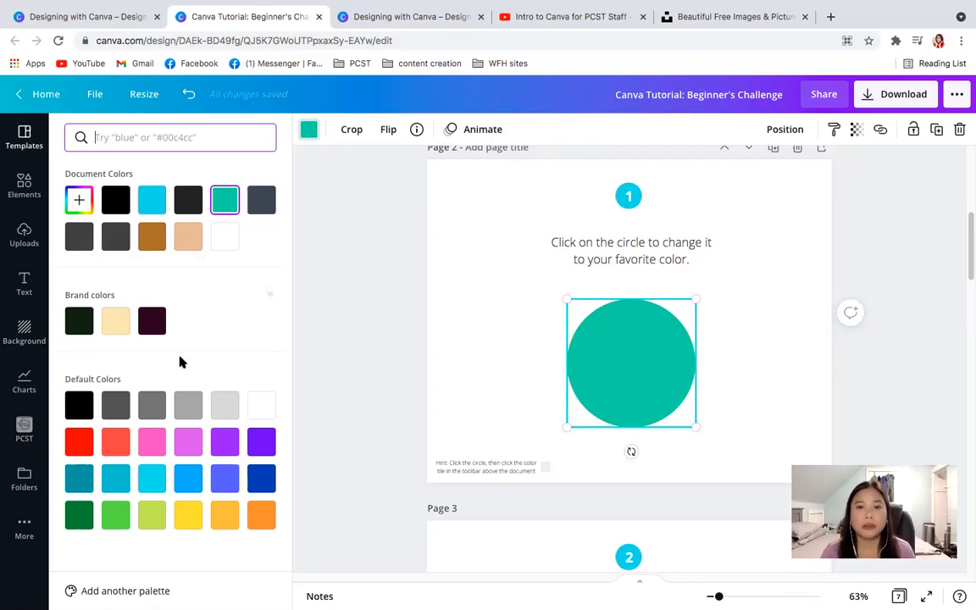
{"action": "left_click", "coordinate": [458, 335]}
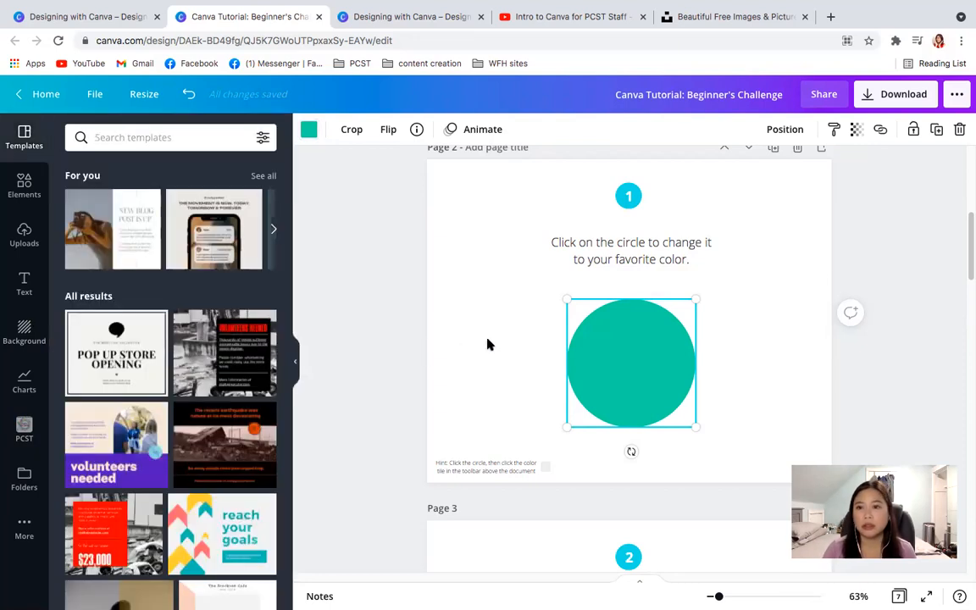
{"action": "left_click", "coordinate": [764, 364]}
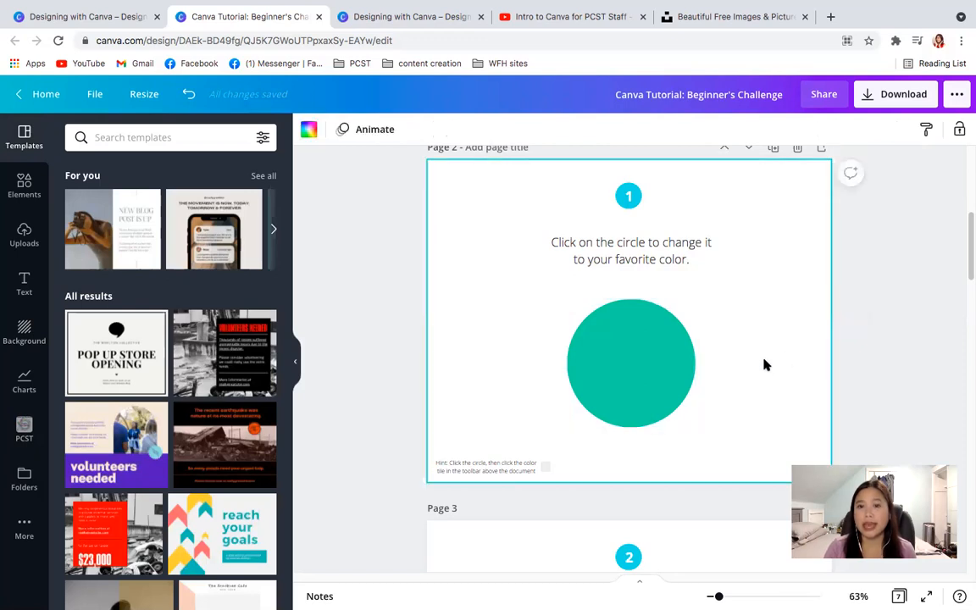
- Search the colours for "purple", recolour the circle on page 2 with the purple found directly from the search, and deselect it
{"action": "scroll", "coordinate": [758, 344], "scroll_direction": "up", "scroll_amount": 1}
{"action": "scroll", "coordinate": [758, 346], "scroll_direction": "down", "scroll_amount": 1}
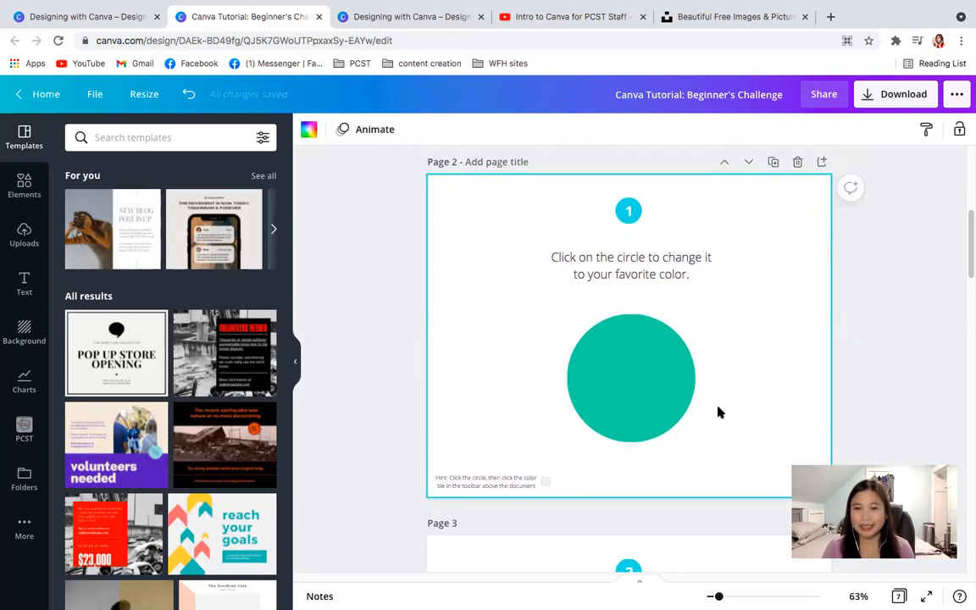
{"action": "scroll", "coordinate": [967, 266], "scroll_direction": "up", "scroll_amount": 1}
{"action": "scroll", "coordinate": [966, 267], "scroll_direction": "down", "scroll_amount": 2}
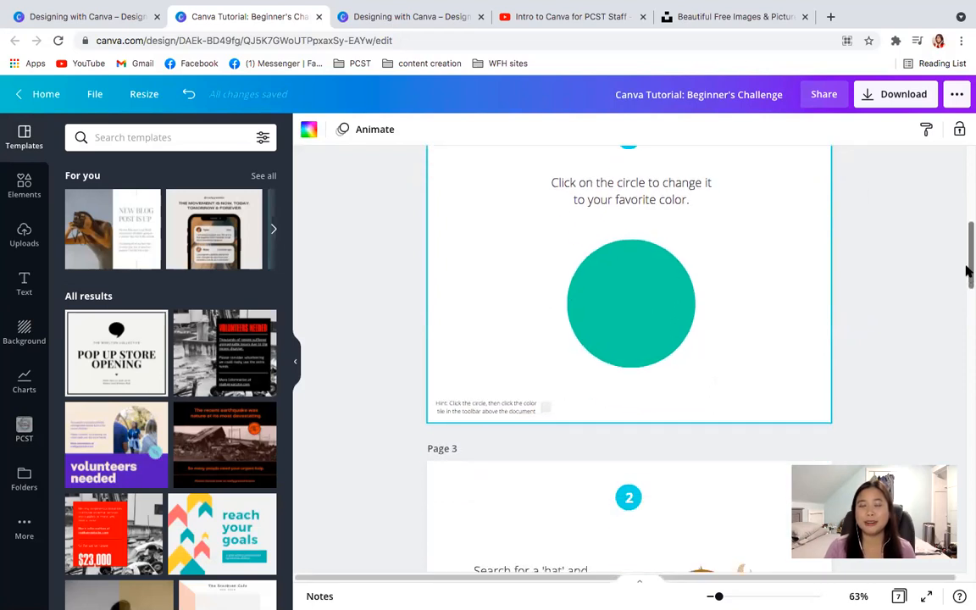
{"action": "scroll", "coordinate": [966, 273], "scroll_direction": "down", "scroll_amount": 1}
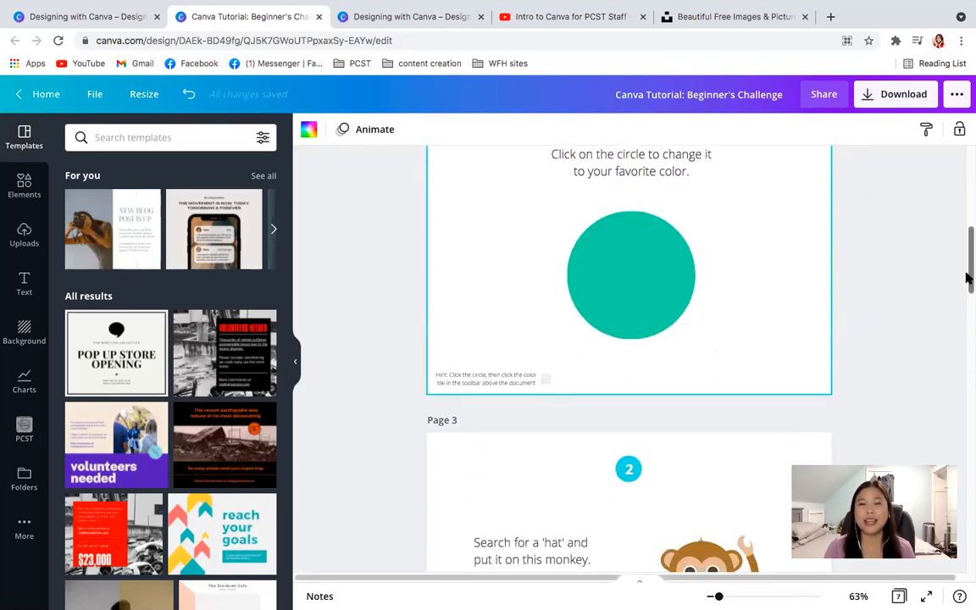
{"action": "left_click", "coordinate": [618, 283]}
{"action": "left_click", "coordinate": [309, 130]}
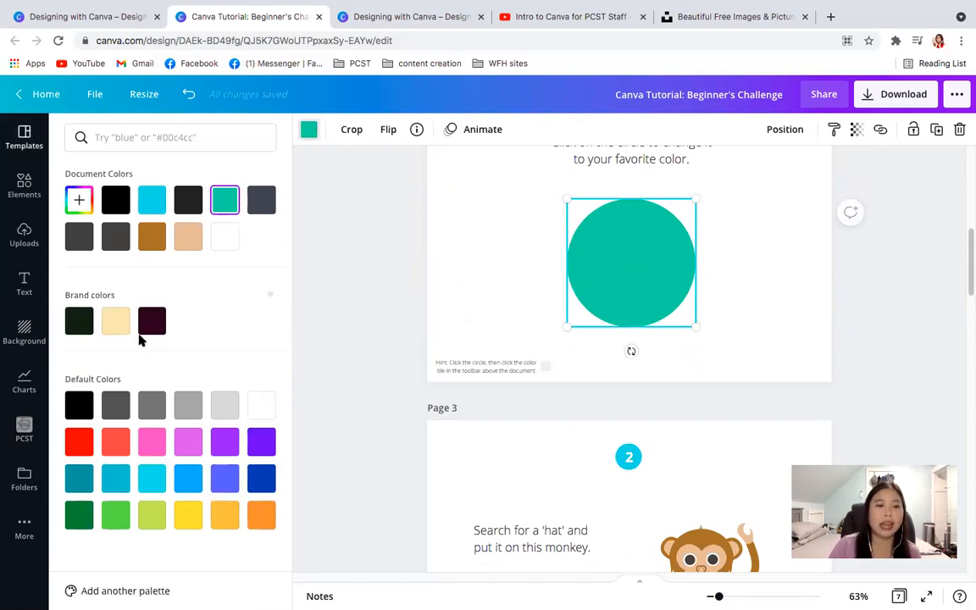
{"action": "left_click", "coordinate": [116, 139]}
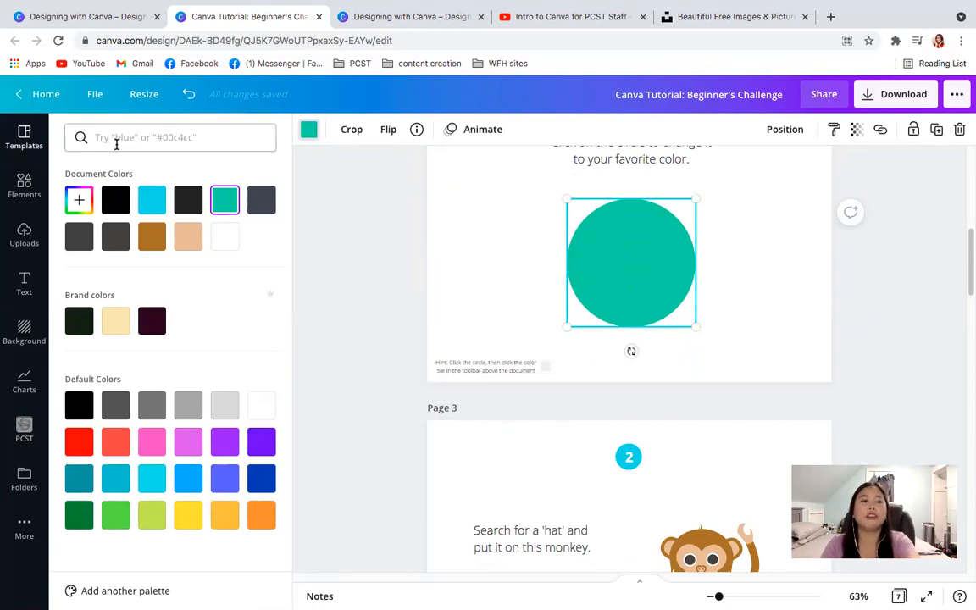
{"action": "type", "text": "purple"}
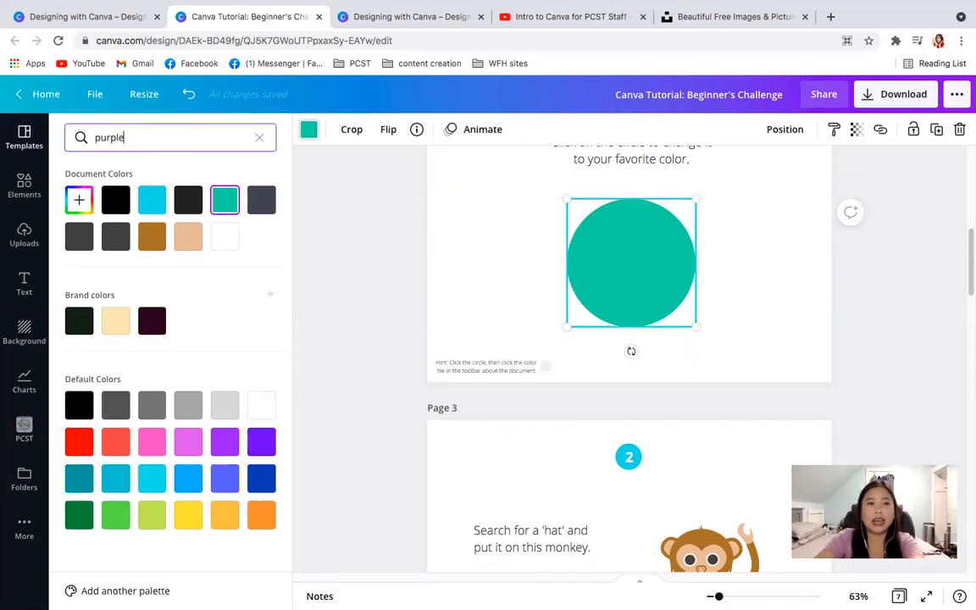
{"action": "key", "text": "Return"}
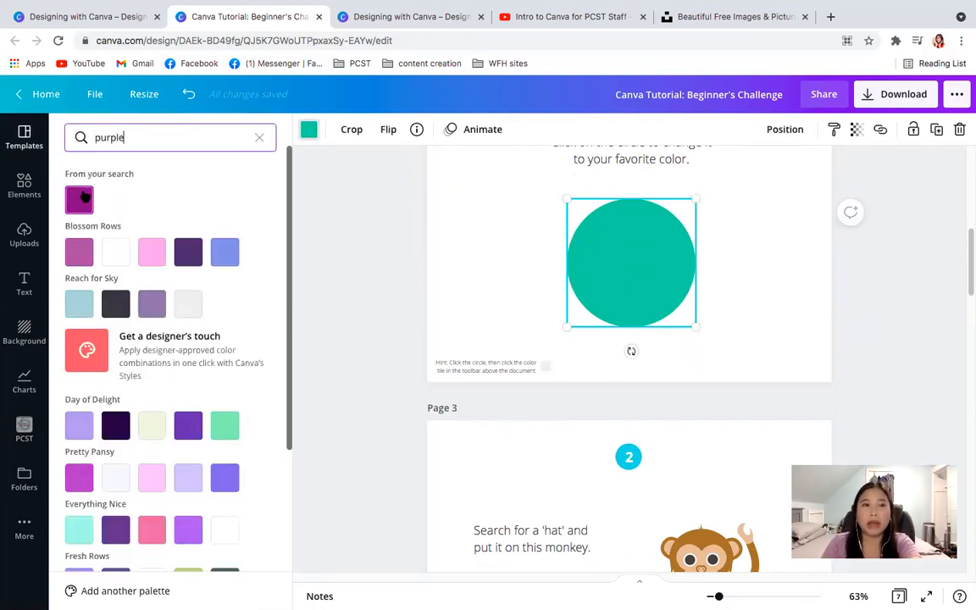
{"action": "left_click", "coordinate": [80, 198]}
{"action": "left_click", "coordinate": [734, 327]}
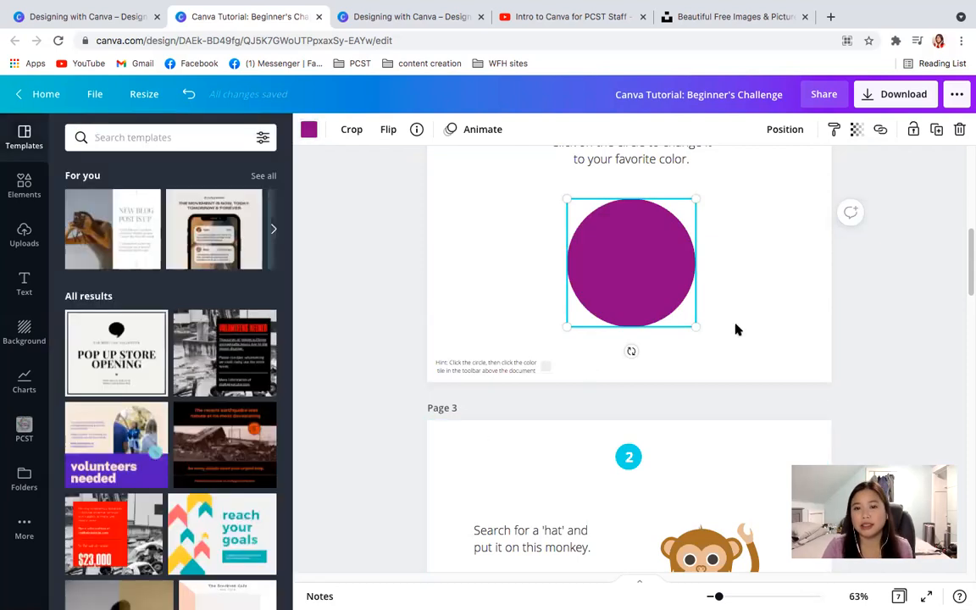
{"action": "left_click", "coordinate": [860, 314]}
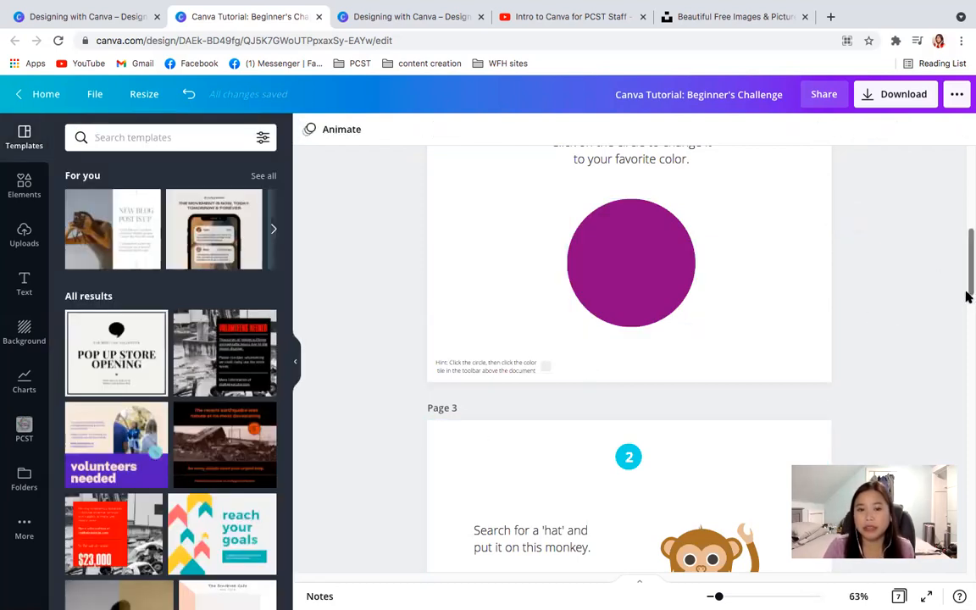
- Search the elements for "hat" and add the yellow straw sun hat with the pink ribbon to page 3
{"action": "left_click_drag", "start_coordinate": [968, 272], "coordinate": [968, 315]}
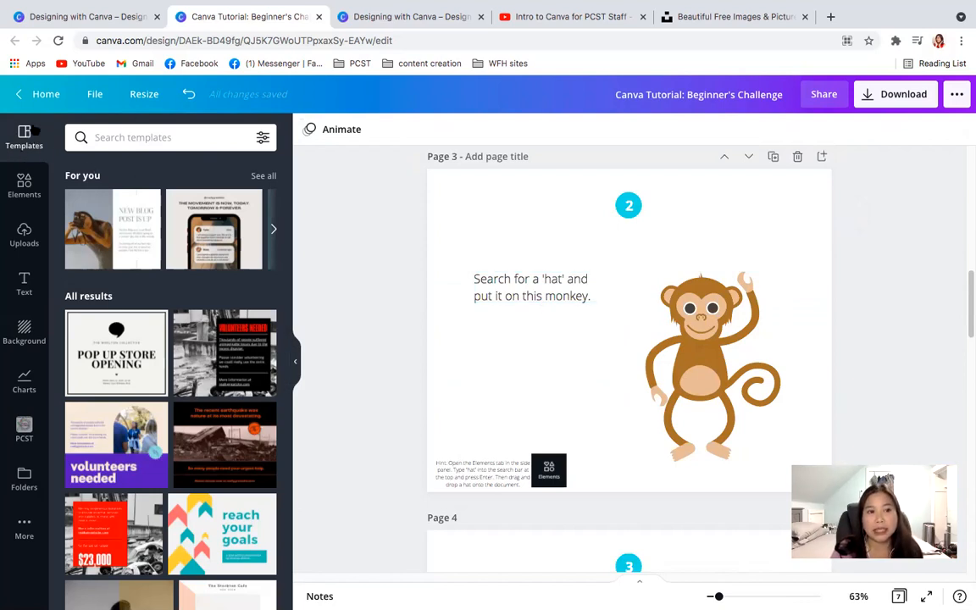
{"action": "left_click", "coordinate": [24, 186]}
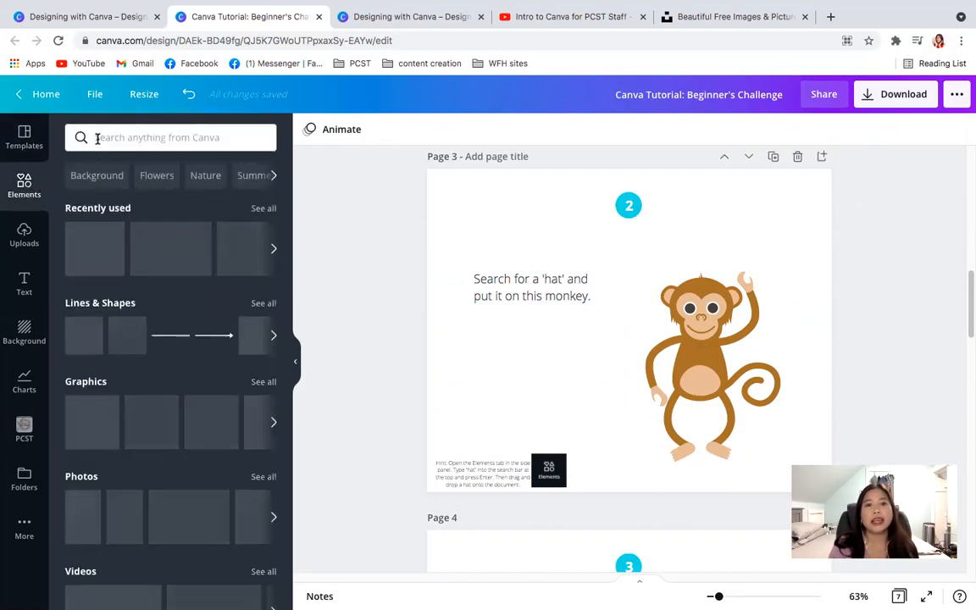
{"action": "left_click", "coordinate": [98, 137]}
{"action": "type", "text": "hat"}
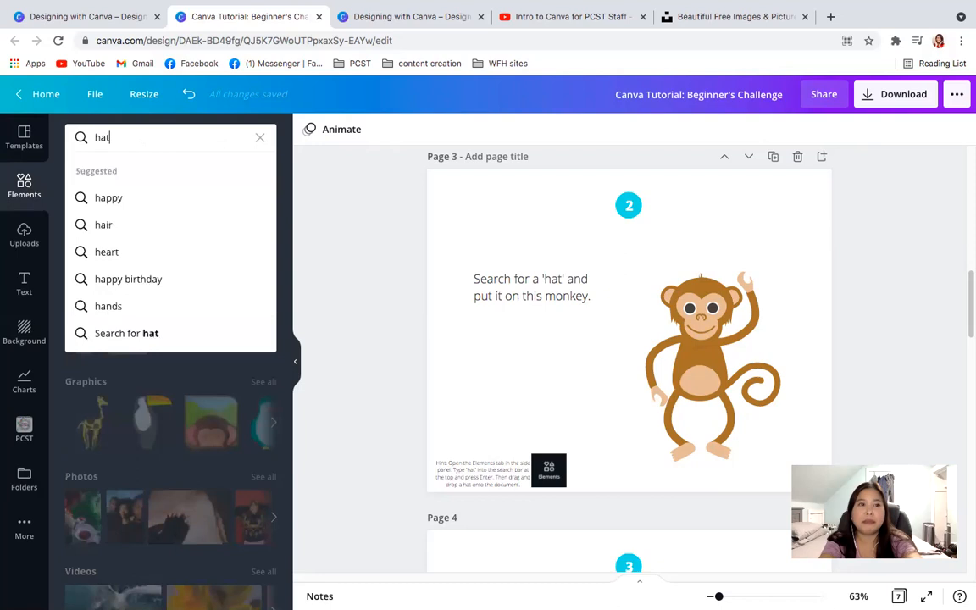
{"action": "key", "text": "Return"}
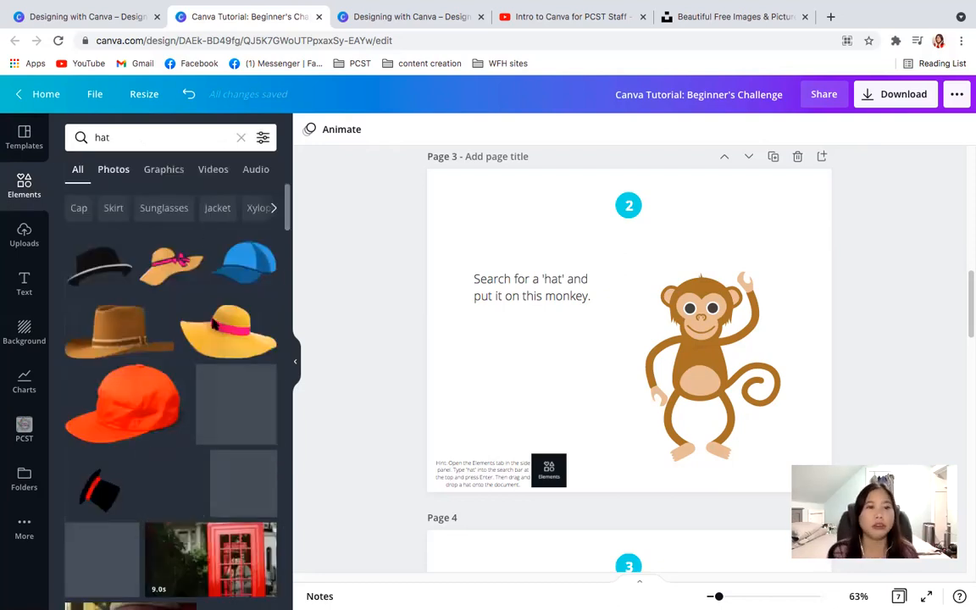
{"action": "left_click", "coordinate": [219, 351]}
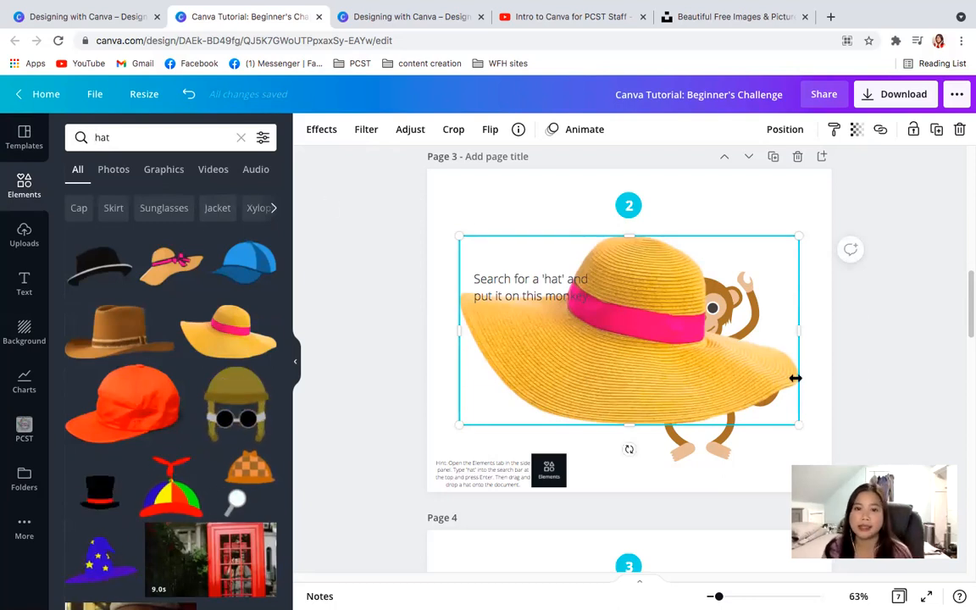
- Shrink the straw hat, place it on the monkey's head on page 3 and deselect it
{"action": "left_click_drag", "start_coordinate": [500, 406], "coordinate": [685, 315]}
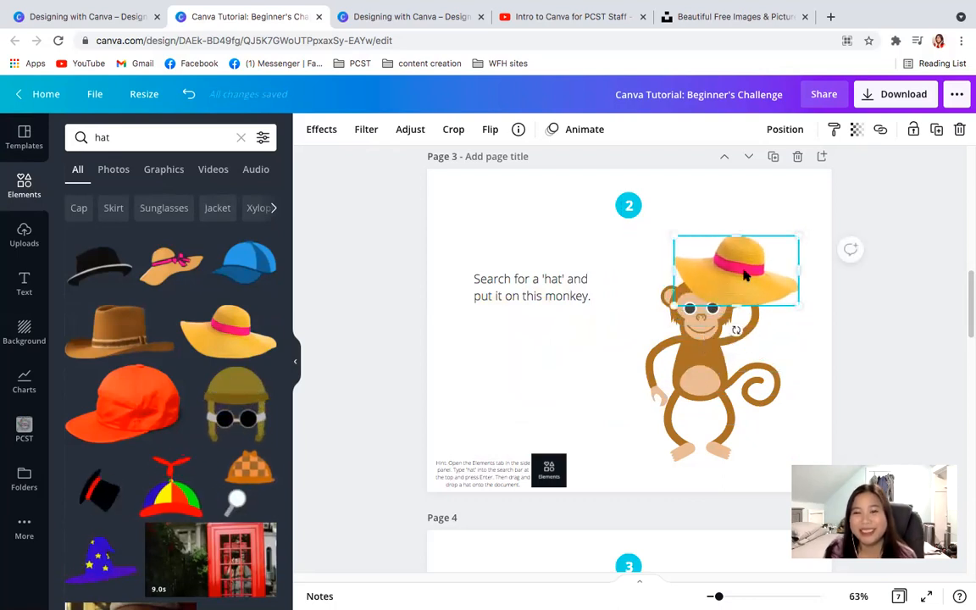
{"action": "left_click_drag", "start_coordinate": [745, 273], "coordinate": [717, 269]}
{"action": "left_click_drag", "start_coordinate": [645, 302], "coordinate": [667, 283]}
{"action": "left_click_drag", "start_coordinate": [727, 256], "coordinate": [712, 271]}
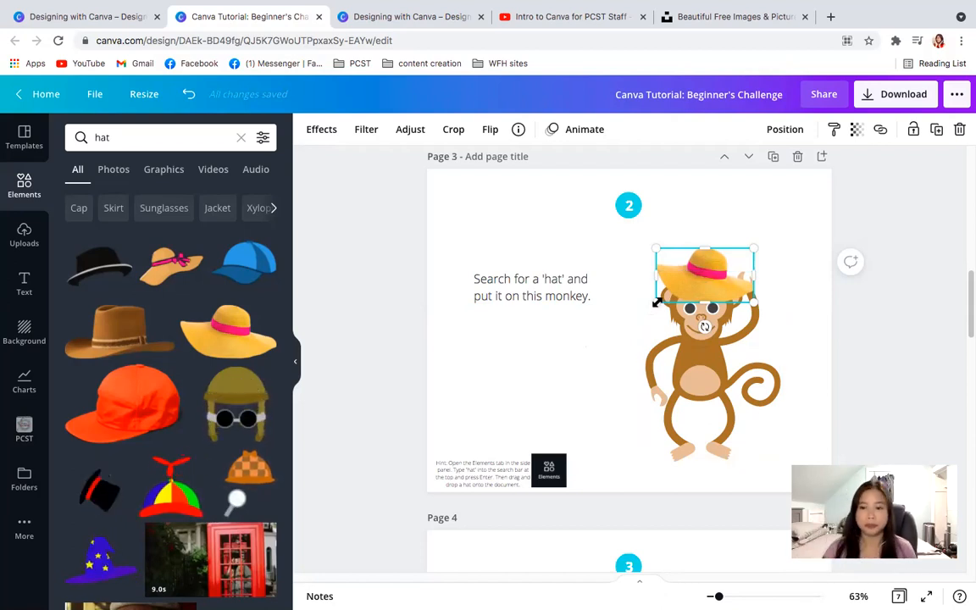
{"action": "left_click_drag", "start_coordinate": [655, 303], "coordinate": [713, 272]}
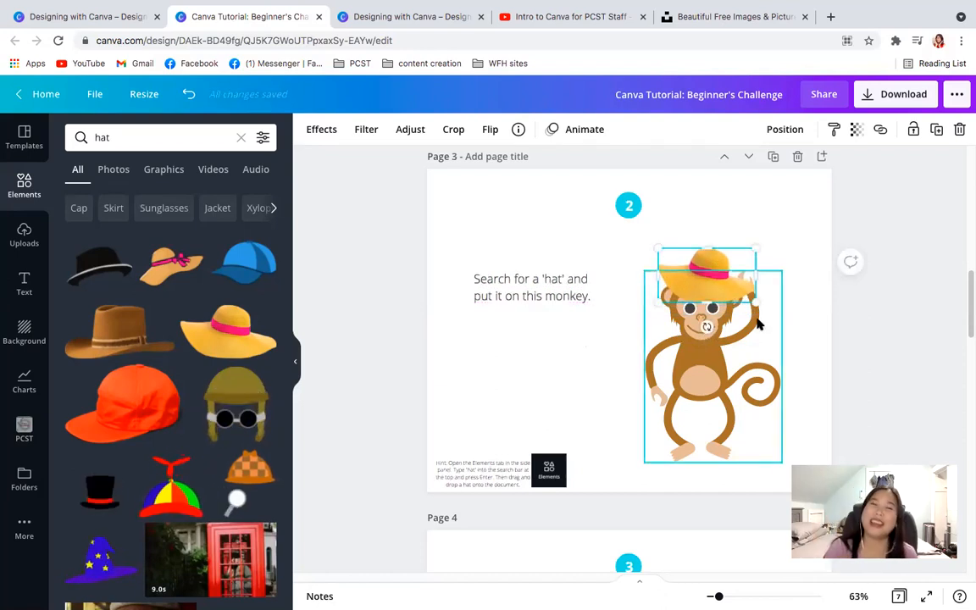
{"action": "left_click", "coordinate": [603, 404]}
- Look over the monkey wearing its hat on page 3 and browse further hat results
{"action": "scroll", "coordinate": [603, 405], "scroll_direction": "down", "scroll_amount": 2}
{"action": "scroll", "coordinate": [603, 405], "scroll_direction": "down", "scroll_amount": 3}
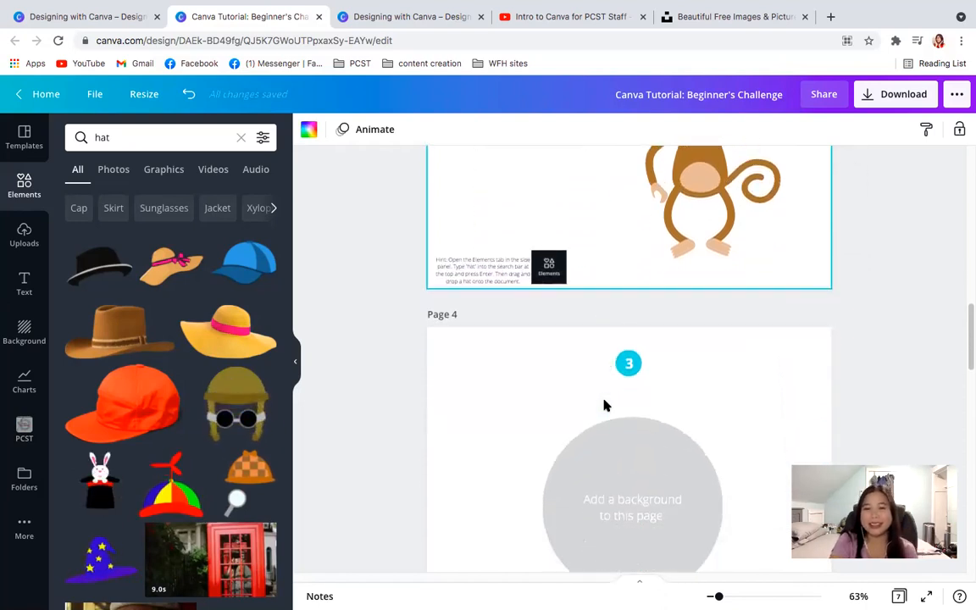
{"action": "scroll", "coordinate": [603, 405], "scroll_direction": "up", "scroll_amount": 1}
{"action": "scroll", "coordinate": [603, 405], "scroll_direction": "up", "scroll_amount": 5}
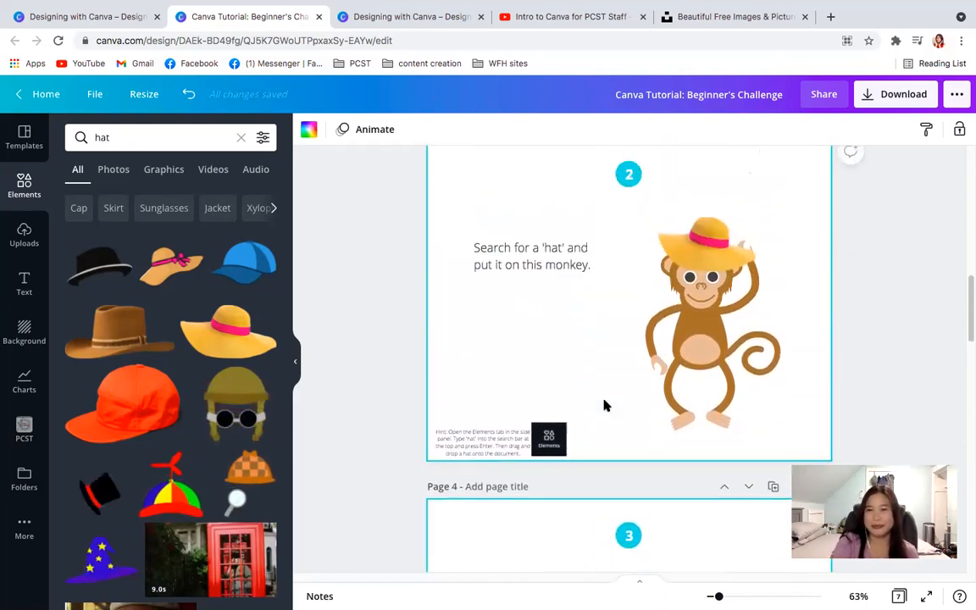
{"action": "scroll", "coordinate": [603, 404], "scroll_direction": "down", "scroll_amount": 1}
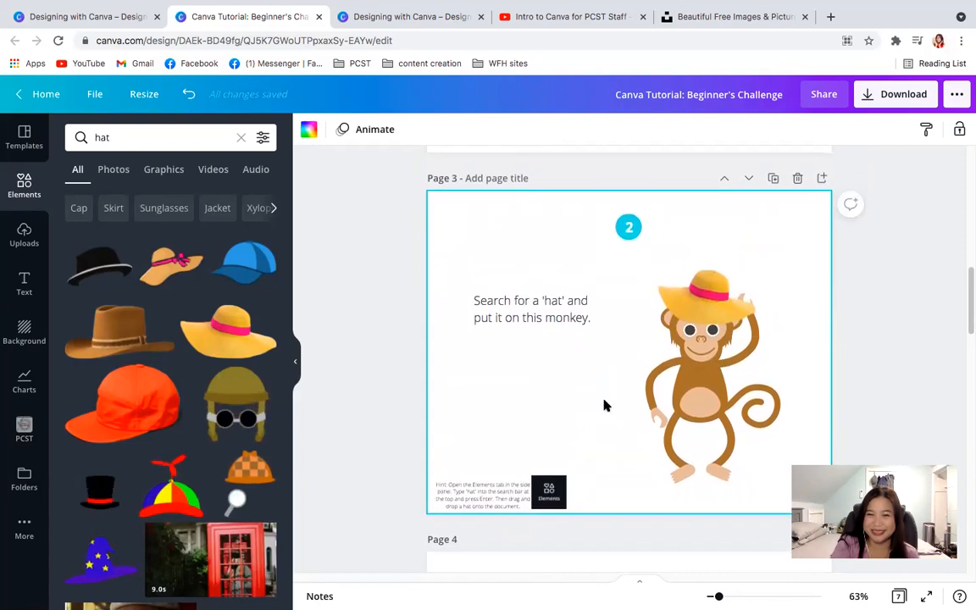
{"action": "scroll", "coordinate": [603, 405], "scroll_direction": "down", "scroll_amount": 1}
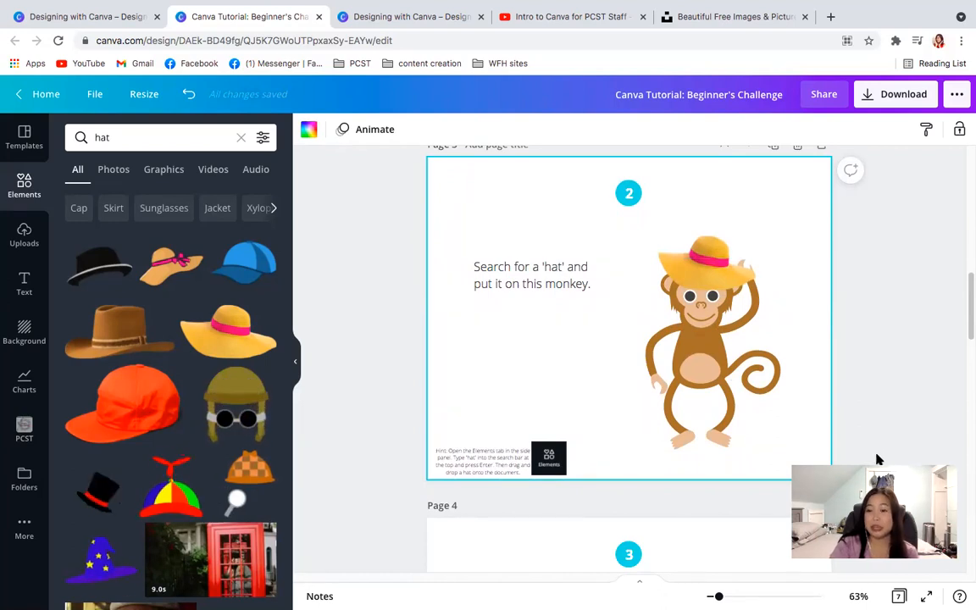
{"action": "left_click", "coordinate": [707, 282]}
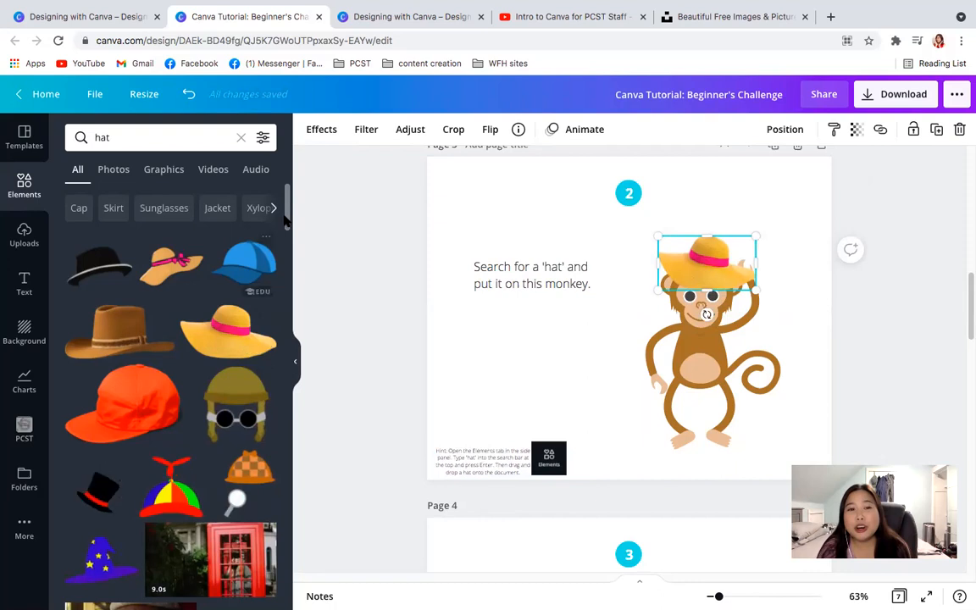
{"action": "left_click_drag", "start_coordinate": [285, 218], "coordinate": [289, 244]}
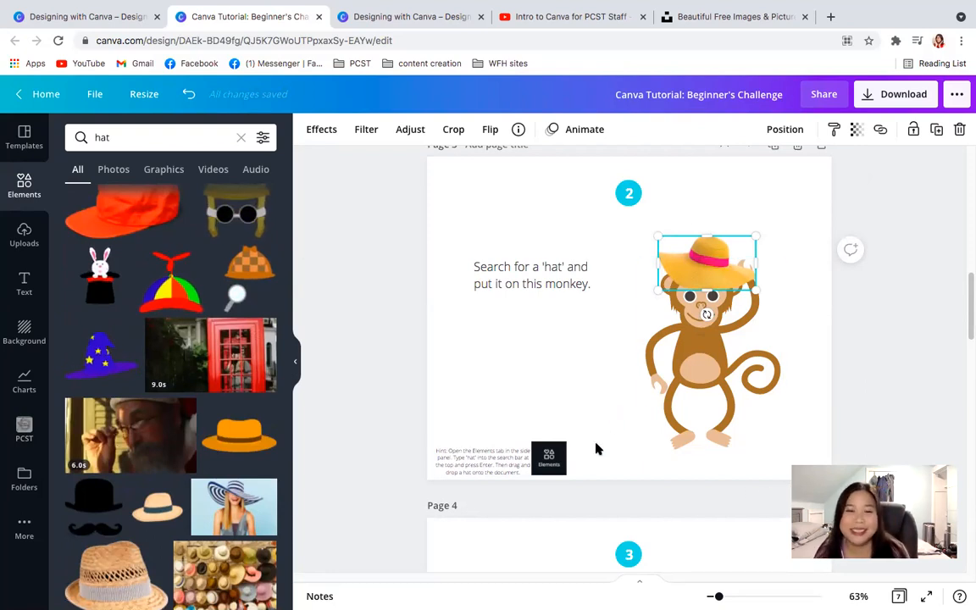
- Demonstrate resizing the straw hat on page 3, leaving it slightly larger and repositioned on the monkey's head
{"action": "left_click_drag", "start_coordinate": [967, 287], "coordinate": [967, 357]}
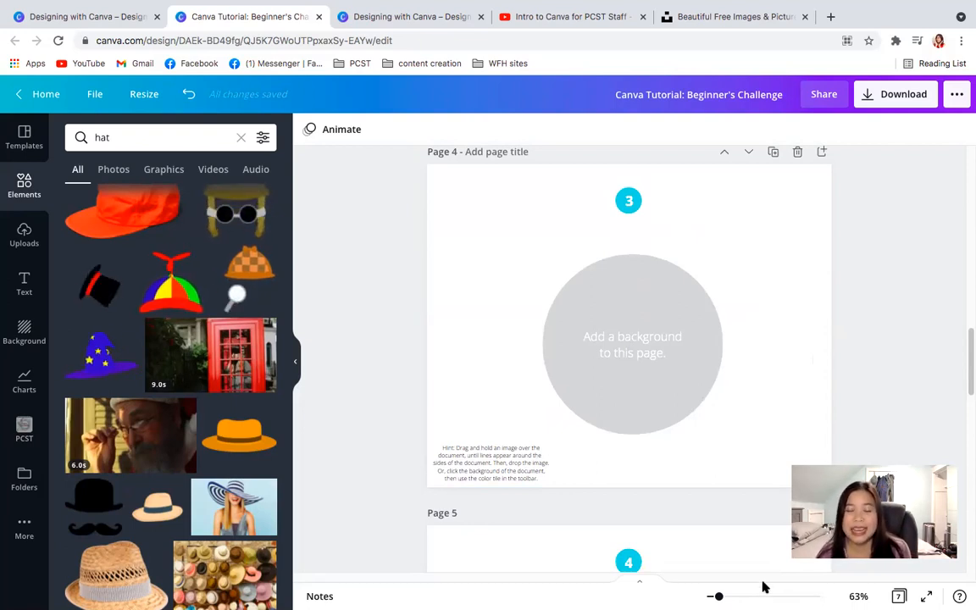
{"action": "scroll", "coordinate": [968, 402], "scroll_direction": "down", "scroll_amount": 1}
{"action": "left_click_drag", "start_coordinate": [968, 392], "coordinate": [965, 298]}
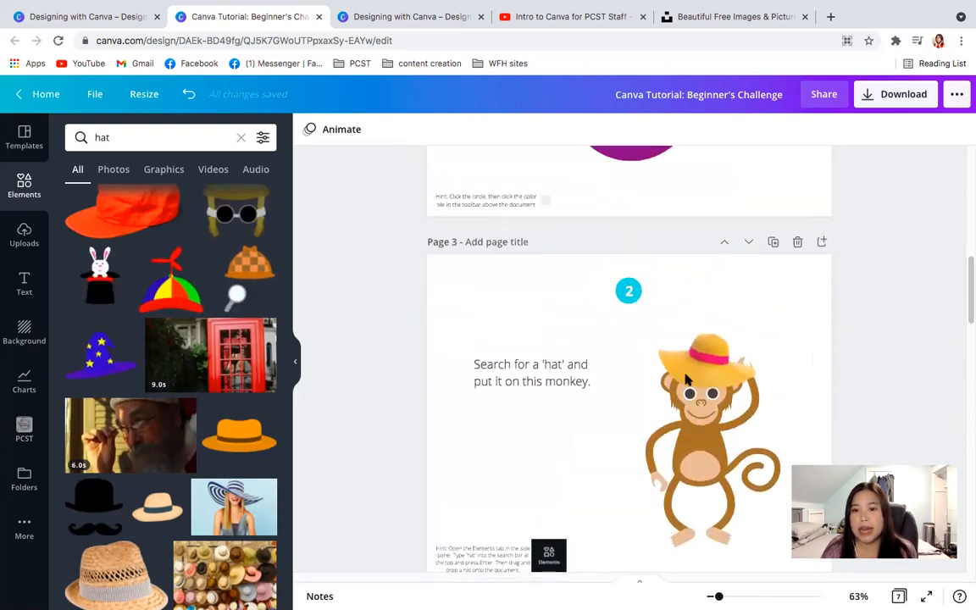
{"action": "left_click", "coordinate": [684, 377]}
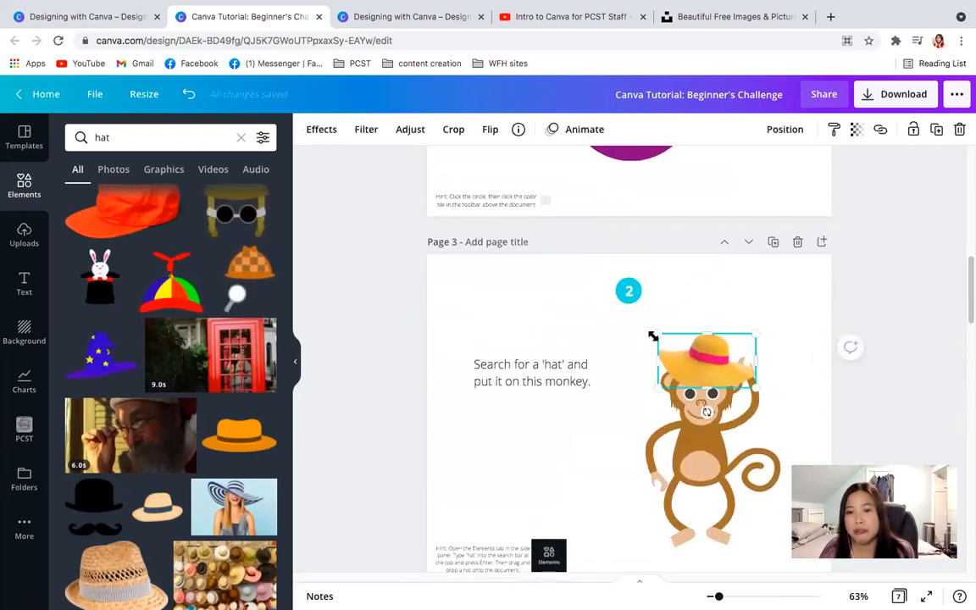
{"action": "left_click_drag", "start_coordinate": [642, 398], "coordinate": [573, 437]}
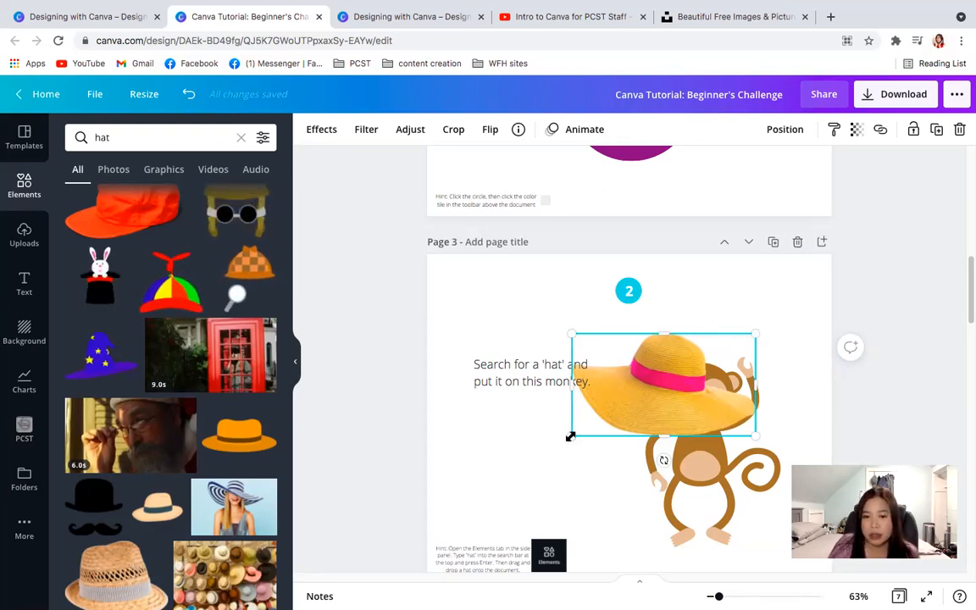
{"action": "left_click_drag", "start_coordinate": [608, 402], "coordinate": [630, 404]}
{"action": "left_click_drag", "start_coordinate": [691, 364], "coordinate": [694, 362]}
{"action": "left_click_drag", "start_coordinate": [669, 419], "coordinate": [669, 418]}
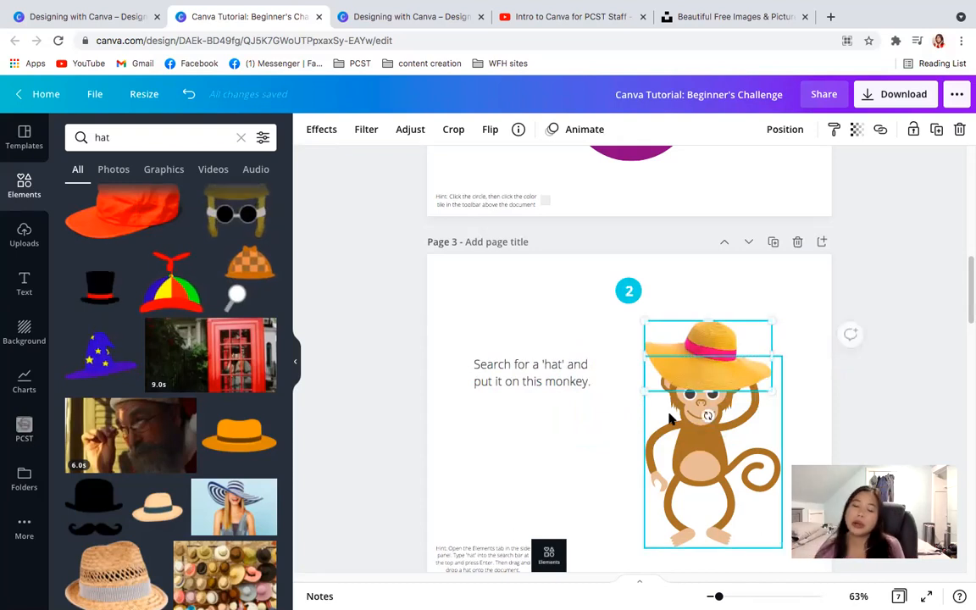
- Select the background of page 4, search the backgrounds for "plants" and browse the results
{"action": "left_click_drag", "start_coordinate": [967, 287], "coordinate": [968, 349]}
{"action": "left_click", "coordinate": [510, 279]}
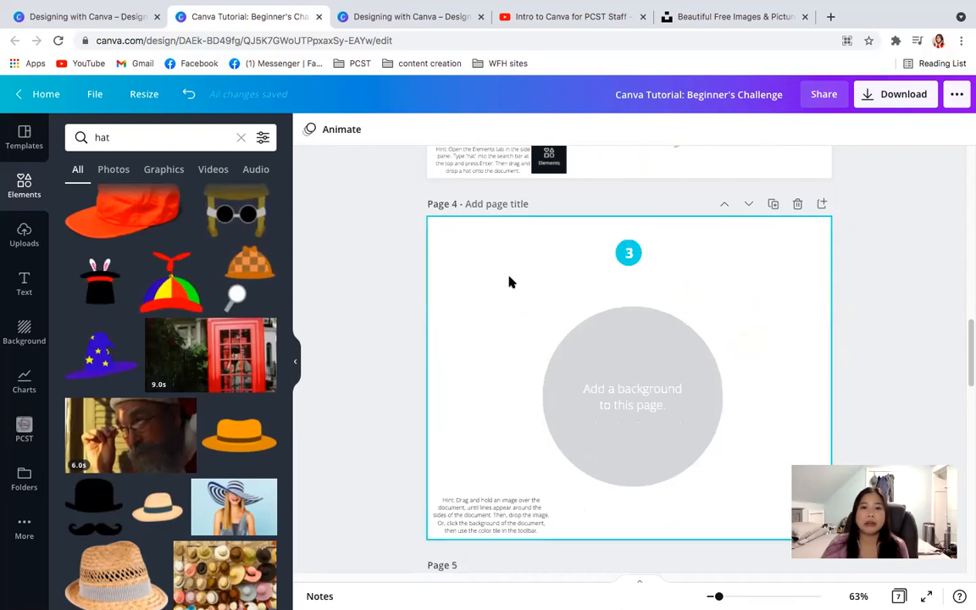
{"action": "left_click", "coordinate": [912, 340]}
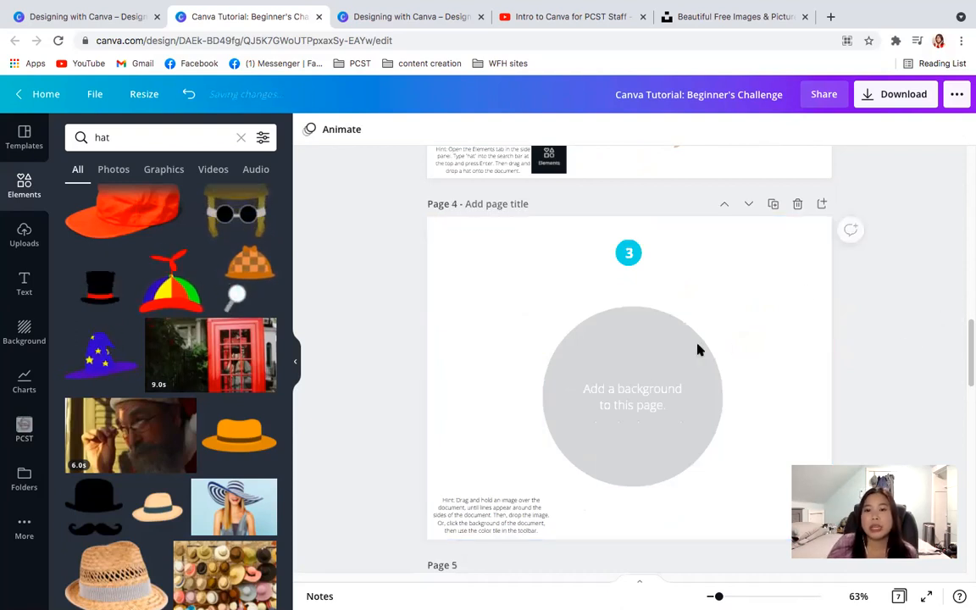
{"action": "left_click", "coordinate": [498, 269]}
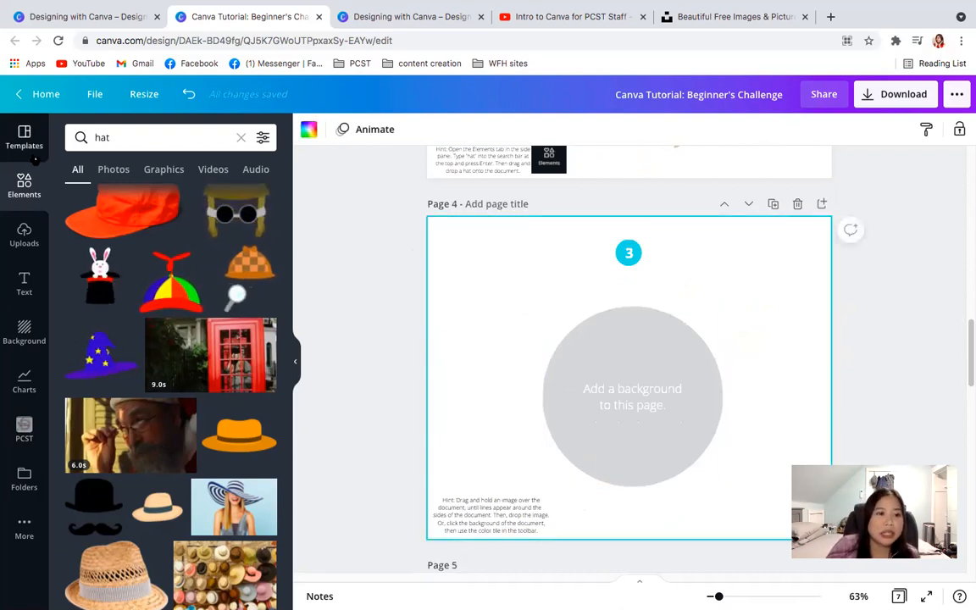
{"action": "left_click", "coordinate": [34, 326]}
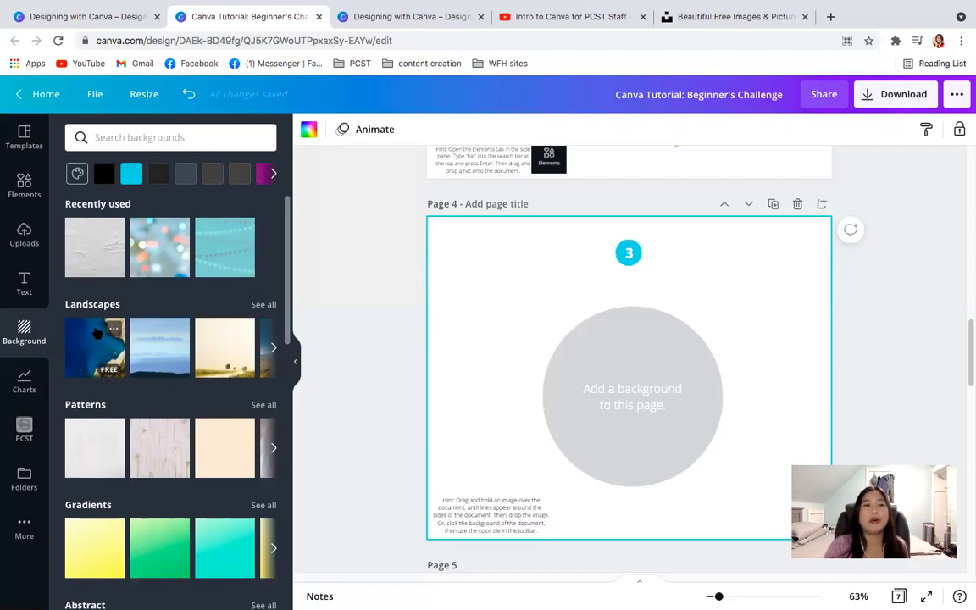
{"action": "left_click", "coordinate": [111, 138]}
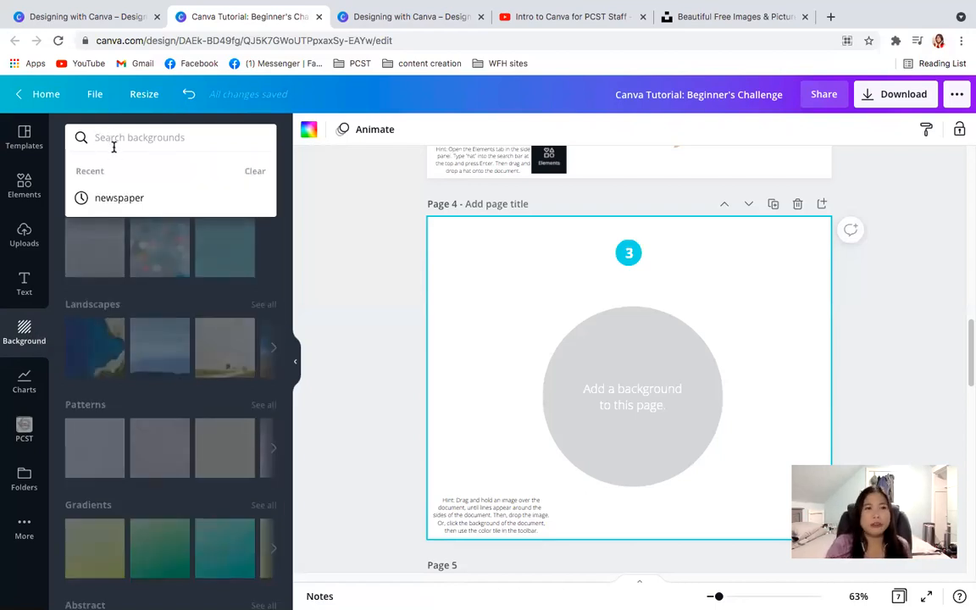
{"action": "type", "text": "plants"}
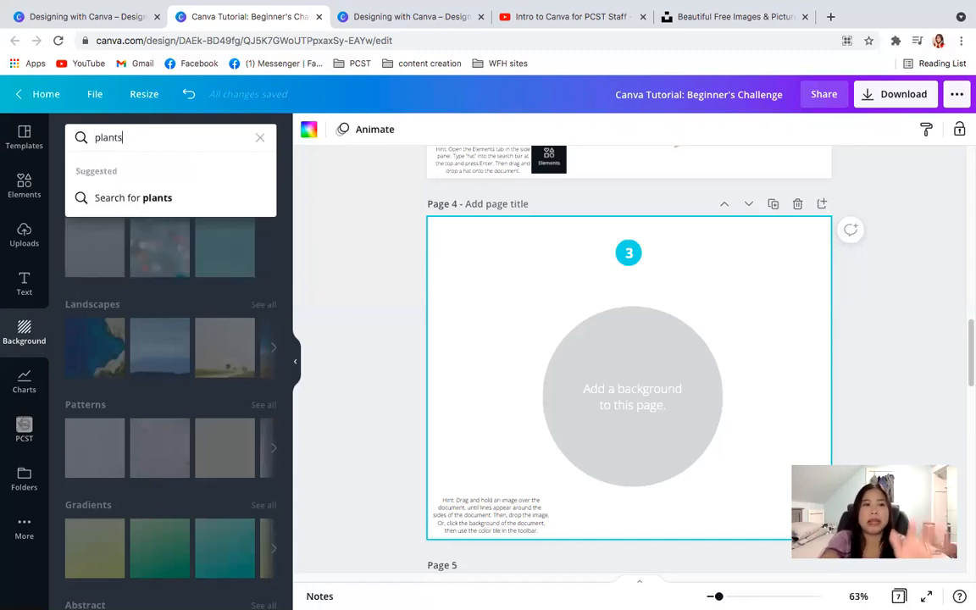
{"action": "key", "text": "Return"}
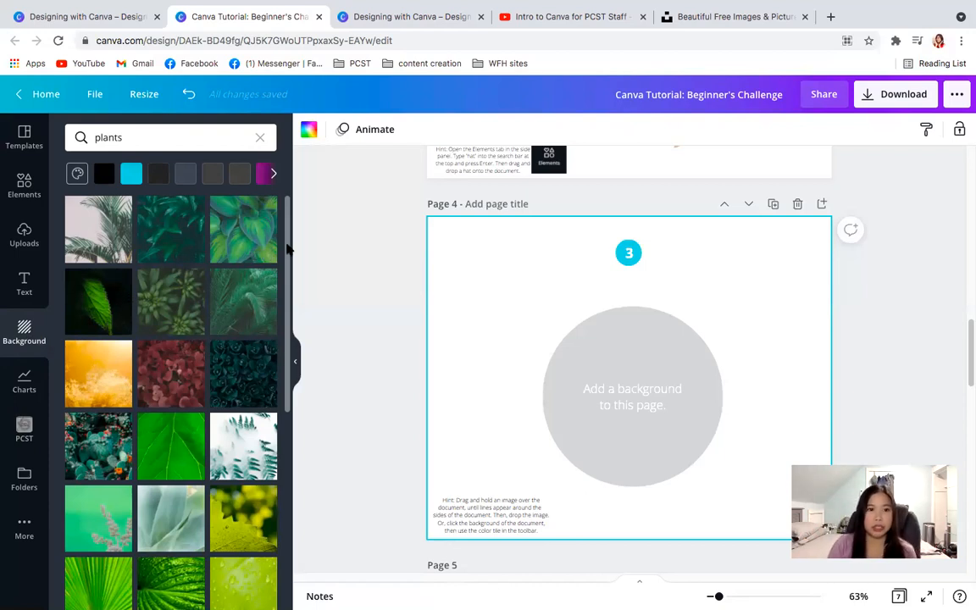
{"action": "left_click_drag", "start_coordinate": [286, 246], "coordinate": [288, 466]}
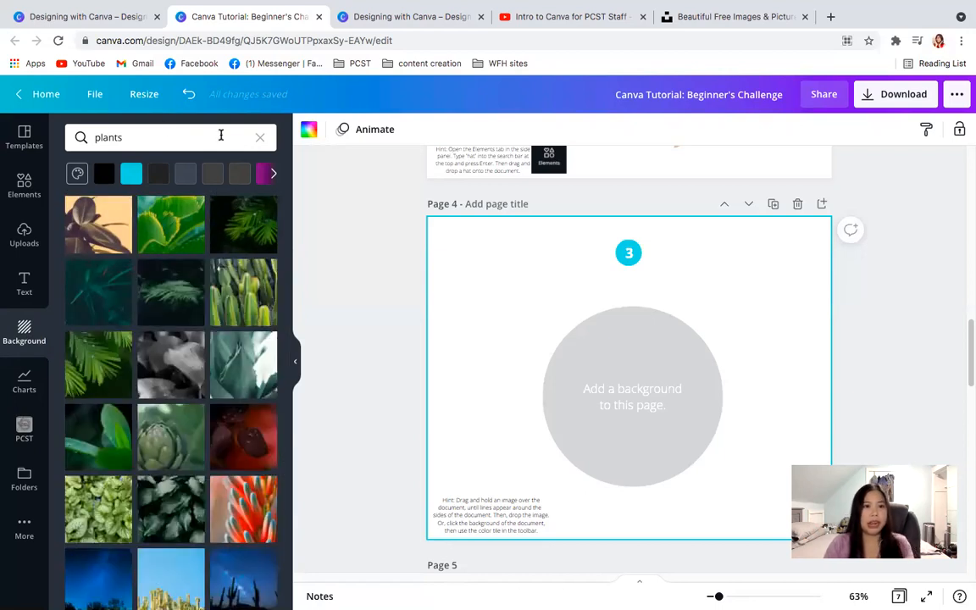
- Replace the background search with "hello kitty" and clear it again
{"action": "left_click", "coordinate": [259, 138]}
{"action": "type", "text": "hello kitty"}
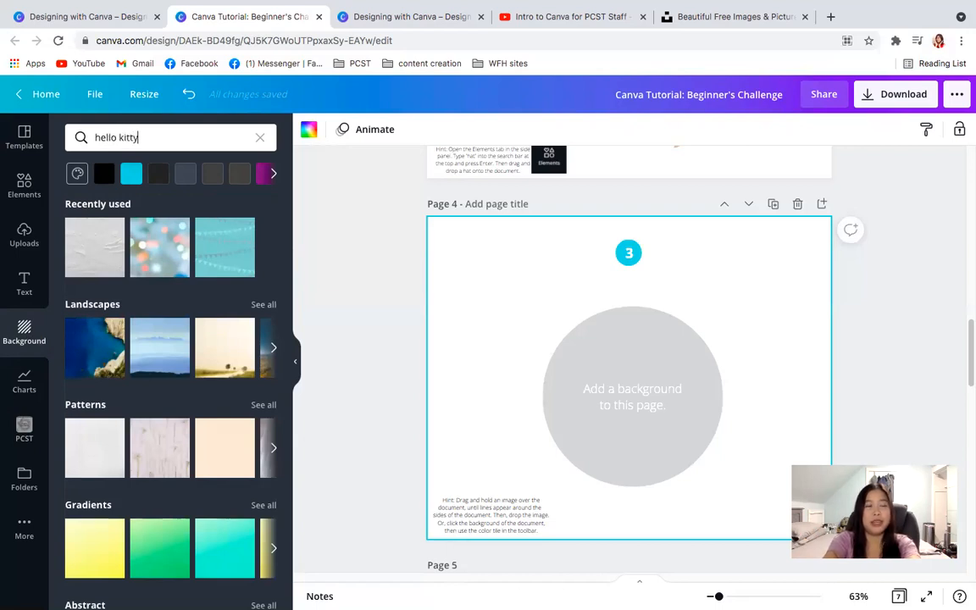
{"action": "key", "text": "Return"}
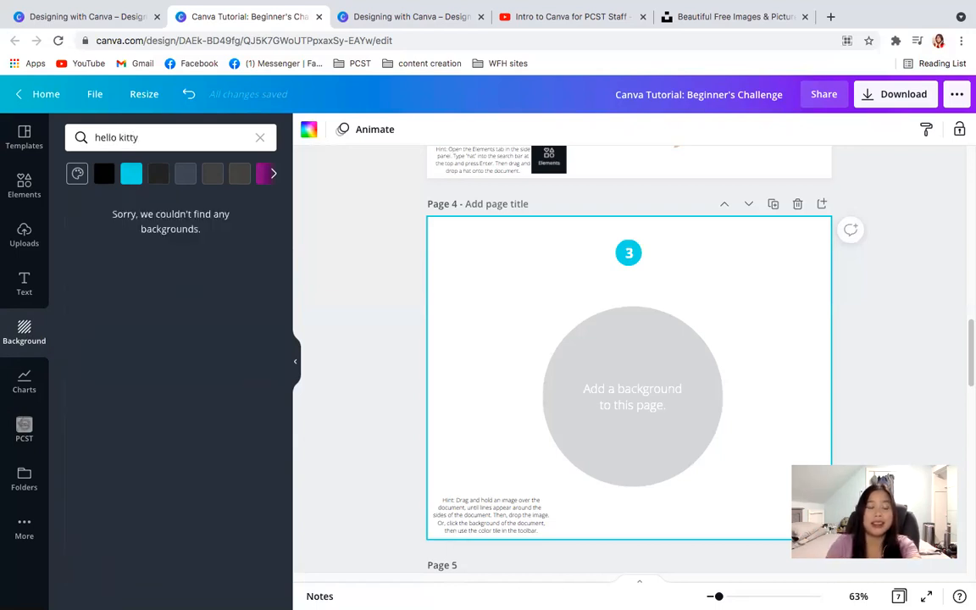
{"action": "left_click", "coordinate": [260, 138]}
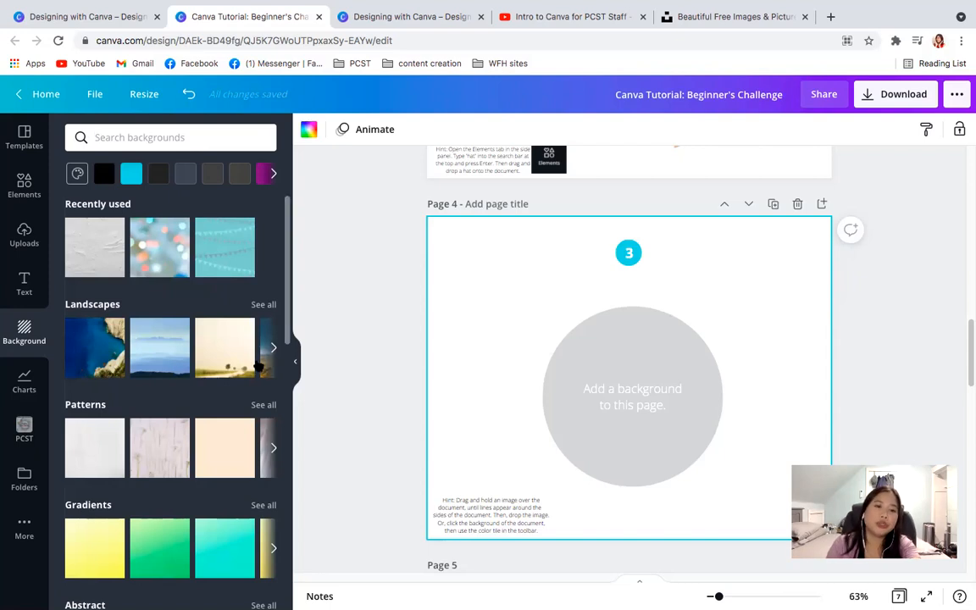
- Browse the background categories, search the backgrounds for "coffee" and clear the search
{"action": "left_click_drag", "start_coordinate": [287, 220], "coordinate": [294, 259]}
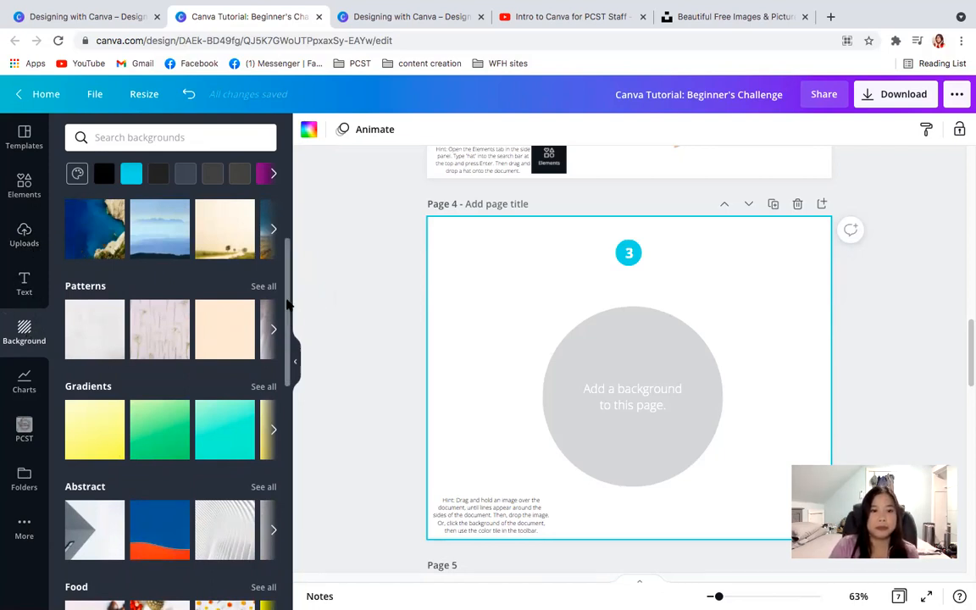
{"action": "scroll", "coordinate": [290, 315], "scroll_direction": "down", "scroll_amount": 1}
{"action": "scroll", "coordinate": [289, 315], "scroll_direction": "down", "scroll_amount": 4}
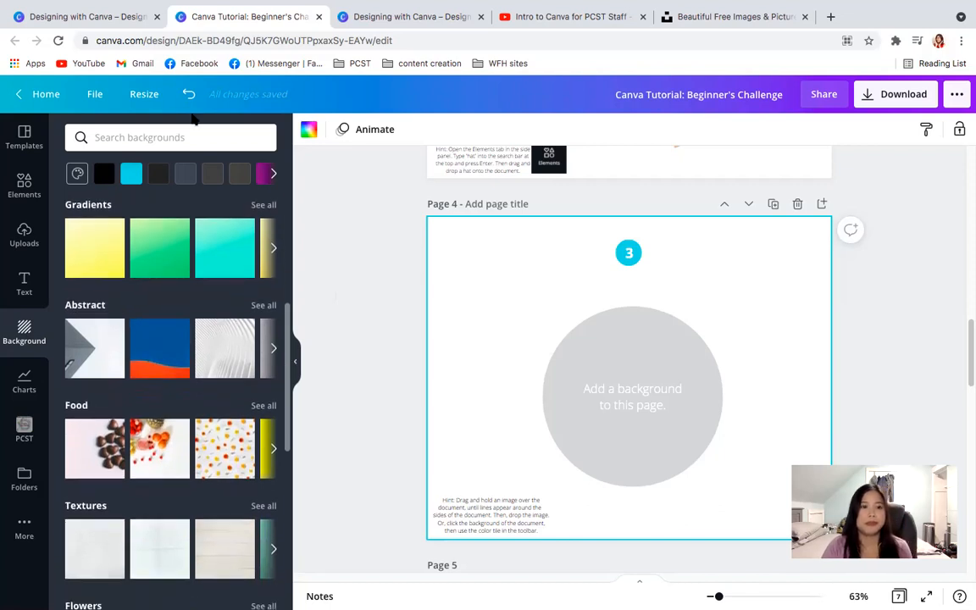
{"action": "left_click", "coordinate": [157, 138]}
{"action": "type", "text": "coffee"}
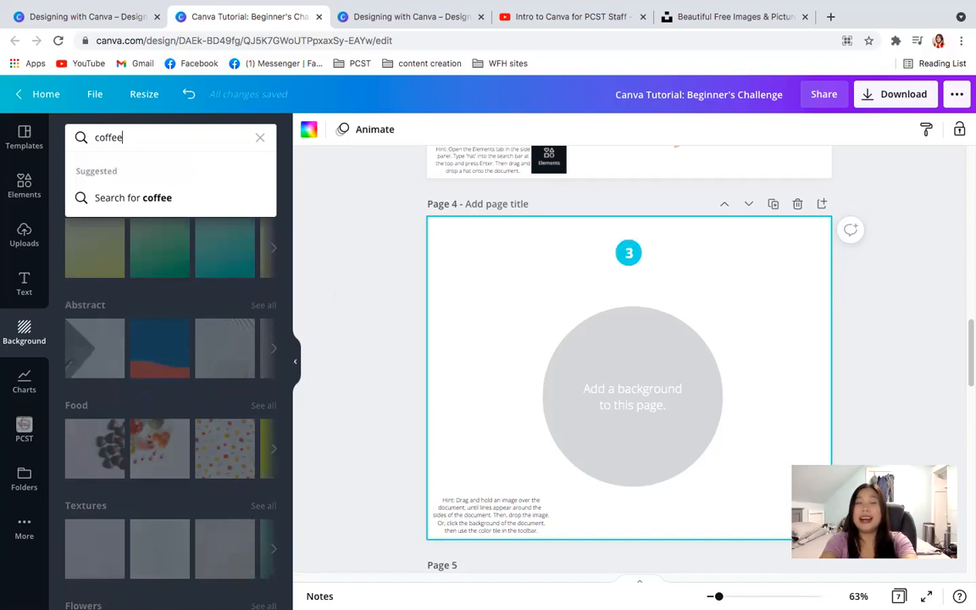
{"action": "key", "text": "Return"}
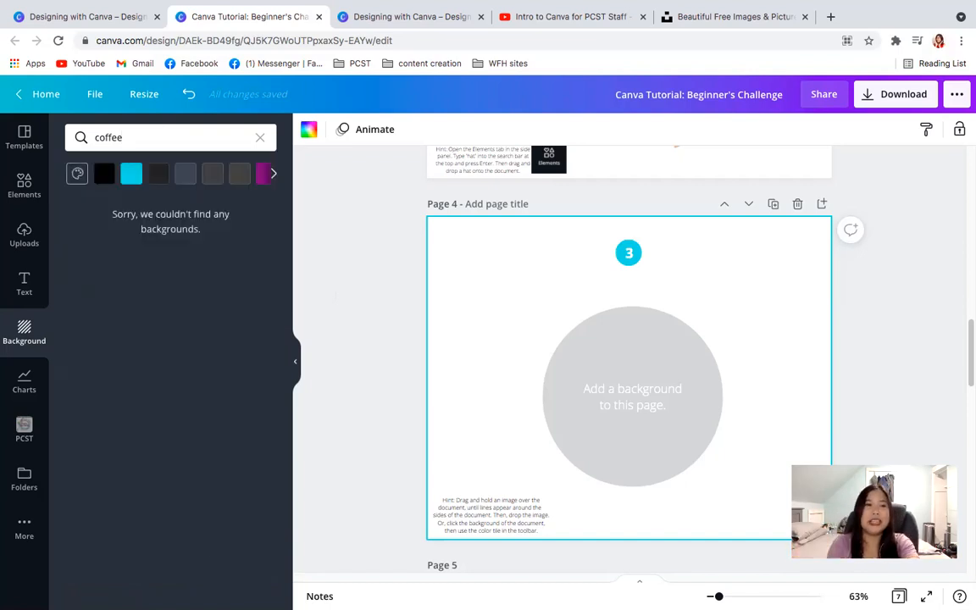
{"action": "left_click", "coordinate": [260, 138]}
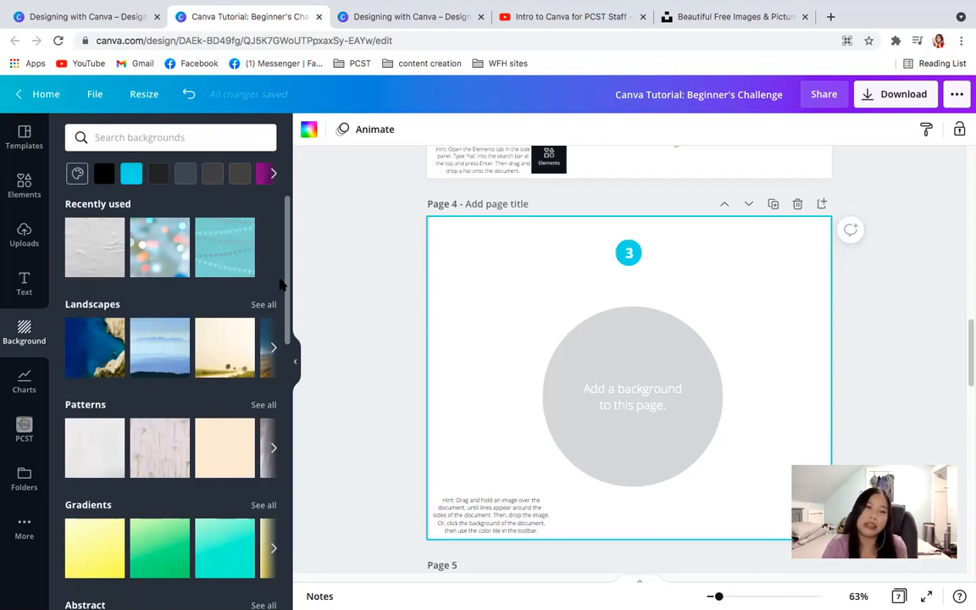
- Set the background of page 4 to the deep-blue sea and rocky cliff photo from the Nature backgrounds
{"action": "left_click_drag", "start_coordinate": [288, 288], "coordinate": [305, 479]}
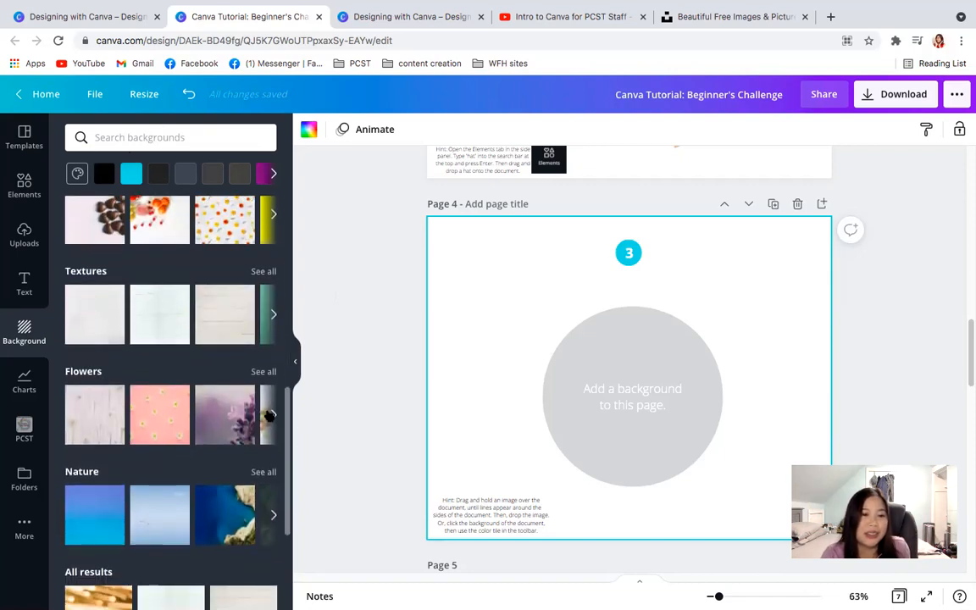
{"action": "left_click", "coordinate": [244, 512]}
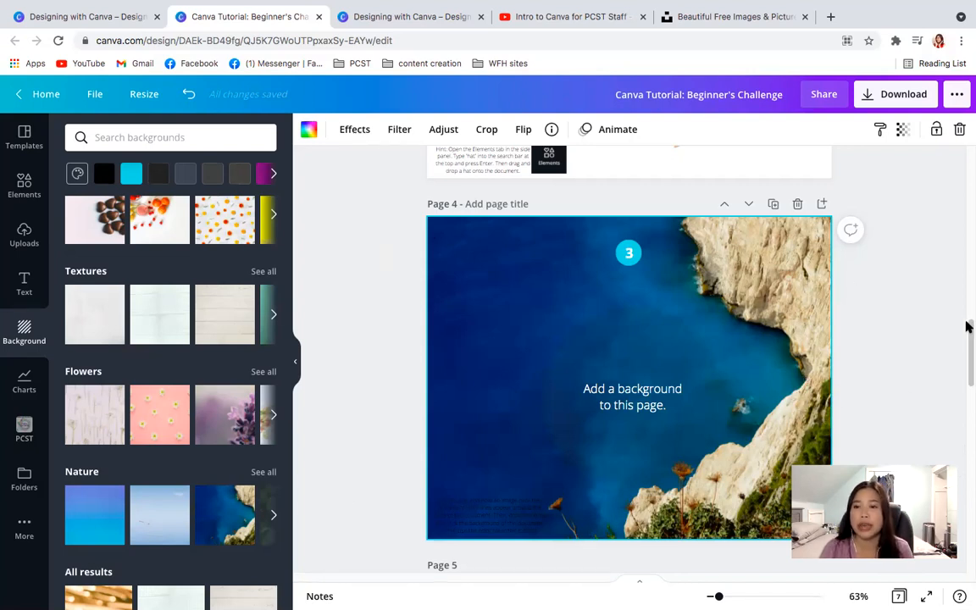
- Search the elements for "persimmon" and place the close-up persimmon photo with the green backdrop into the frame on page 5
{"action": "left_click_drag", "start_coordinate": [968, 362], "coordinate": [967, 432]}
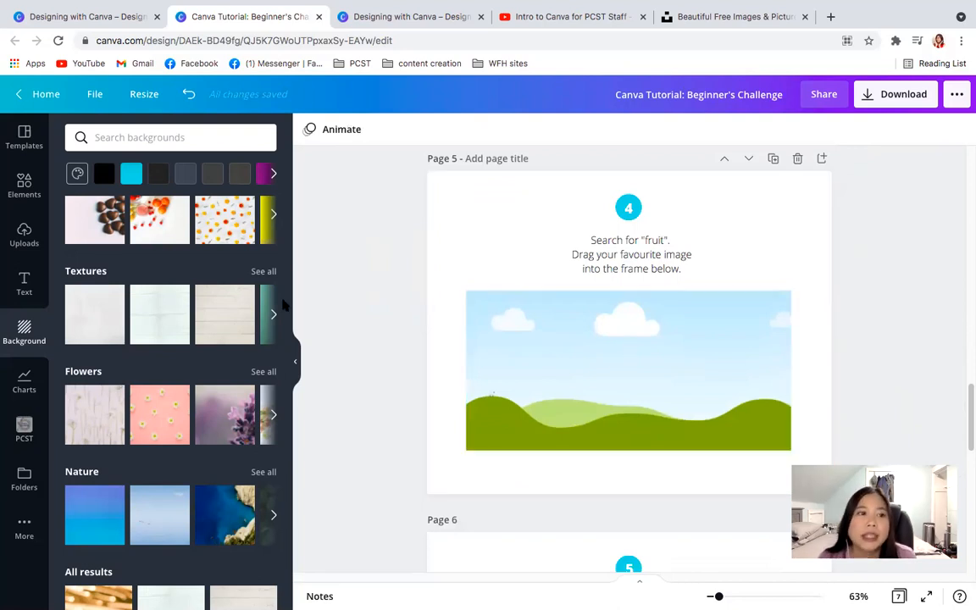
{"action": "left_click", "coordinate": [26, 185]}
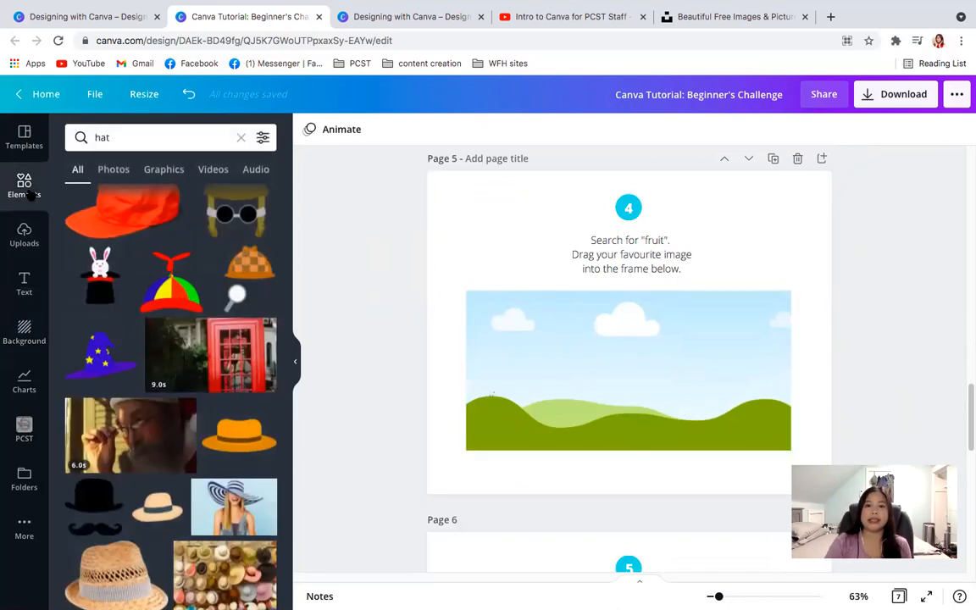
{"action": "left_click", "coordinate": [240, 139]}
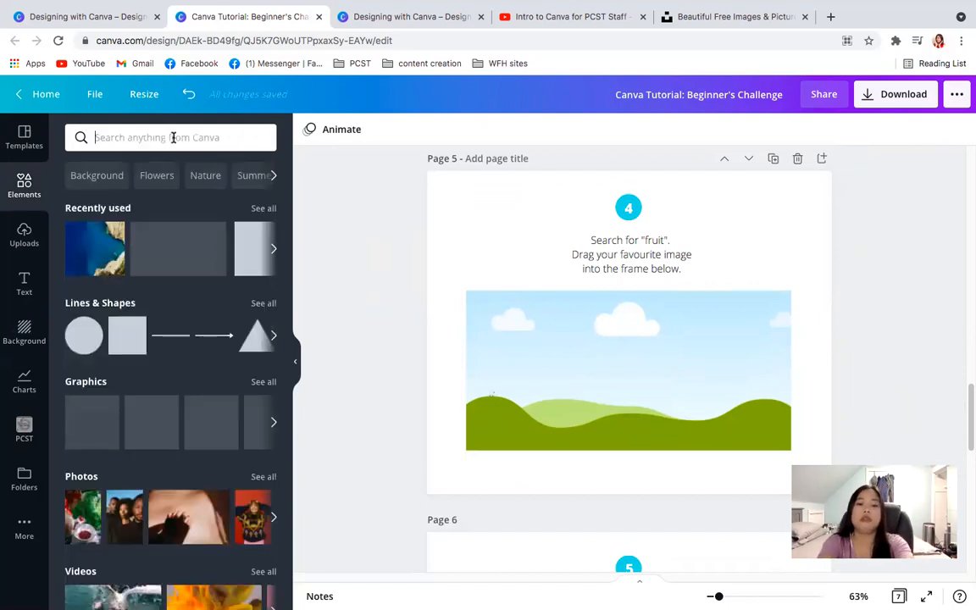
{"action": "type", "text": "persimm"}
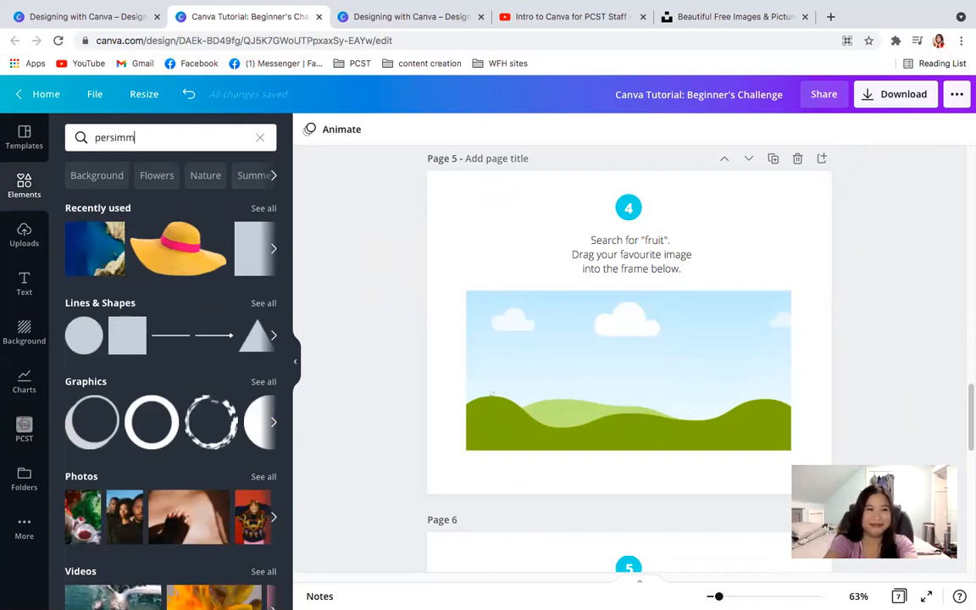
{"action": "type", "text": "on"}
{"action": "key", "text": "Return"}
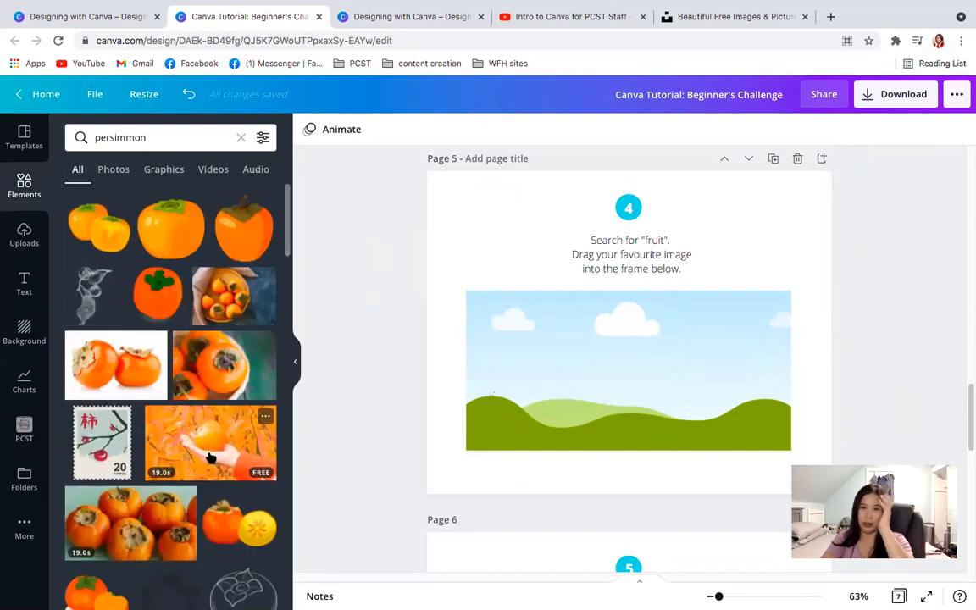
{"action": "left_click", "coordinate": [207, 387]}
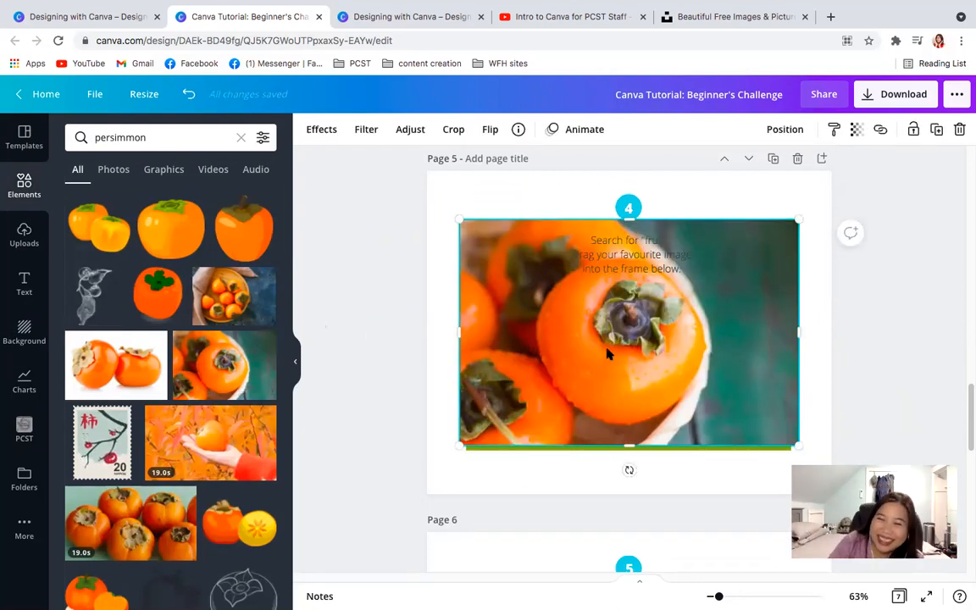
{"action": "left_click_drag", "start_coordinate": [606, 352], "coordinate": [660, 265]}
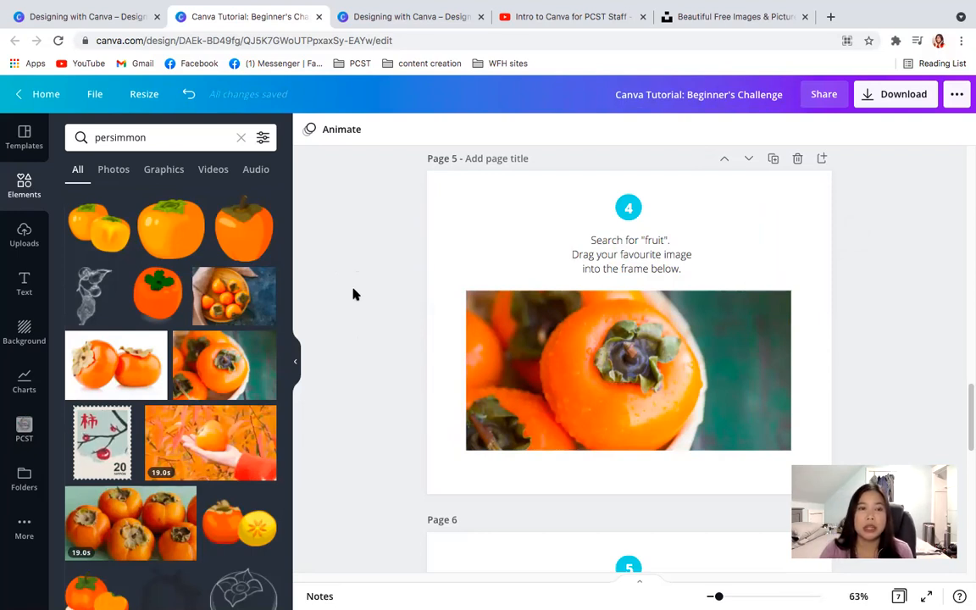
- Look through the Designing with Canva tutorial list in Design School and return to the Beginner's Challenge design
{"action": "left_click", "coordinate": [73, 18]}
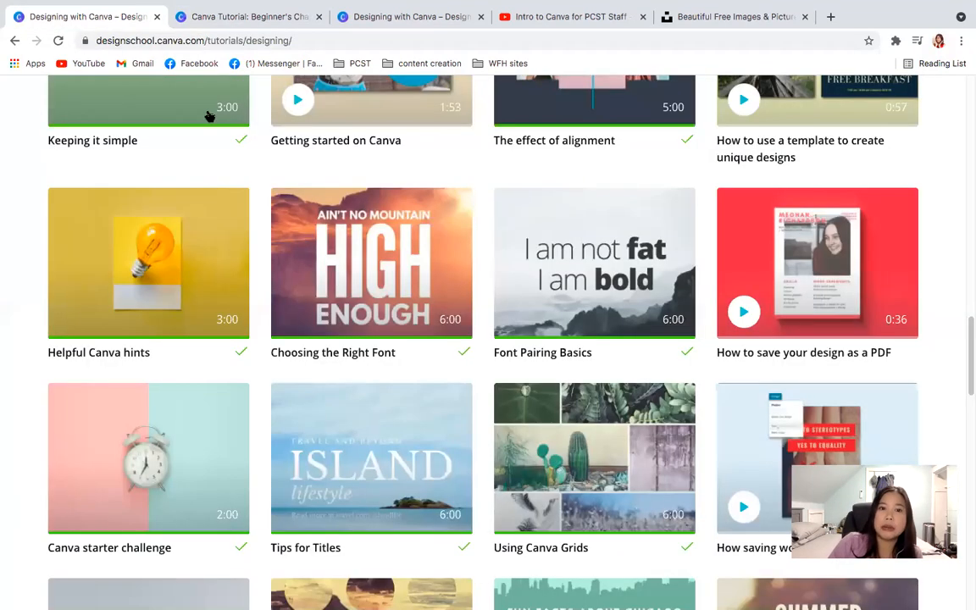
{"action": "left_click_drag", "start_coordinate": [966, 344], "coordinate": [923, 78]}
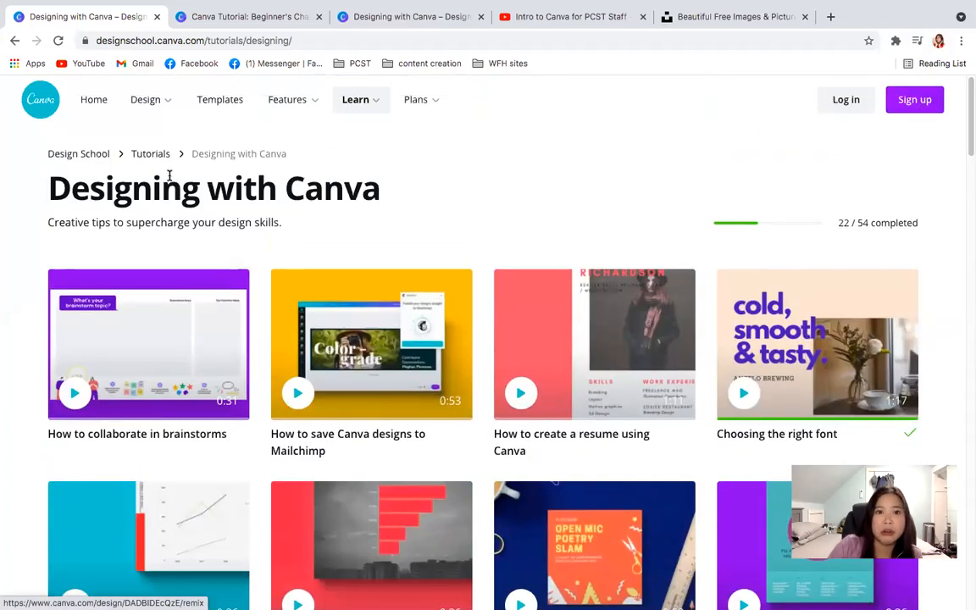
{"action": "mouse_move", "coordinate": [355, 100]}
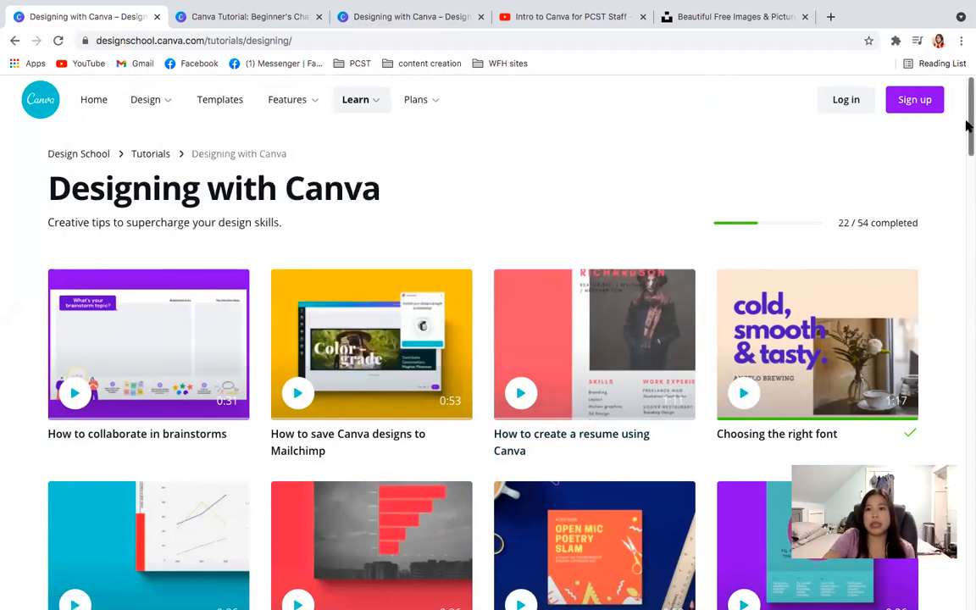
{"action": "left_click_drag", "start_coordinate": [967, 126], "coordinate": [952, 370]}
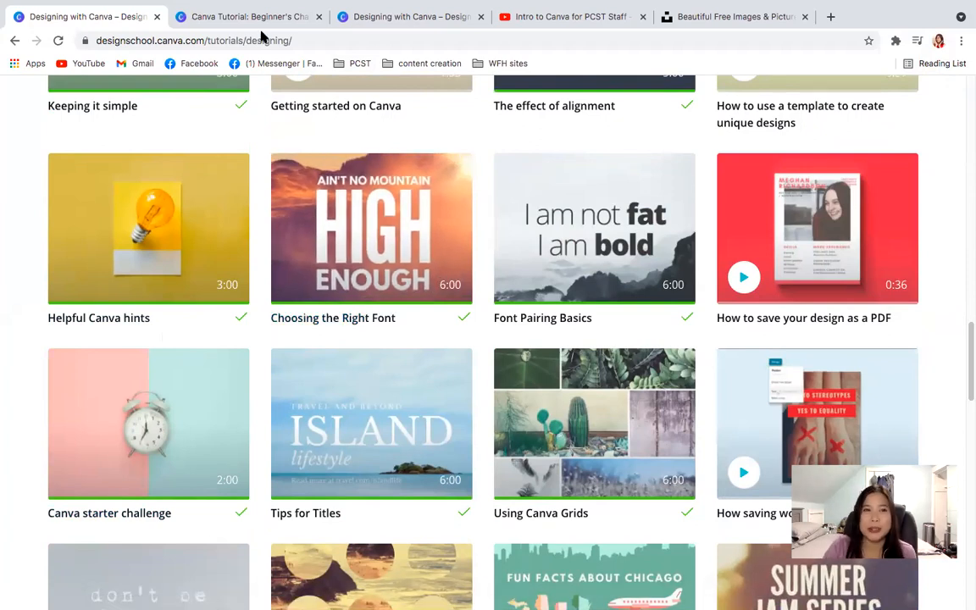
{"action": "left_click", "coordinate": [184, 20]}
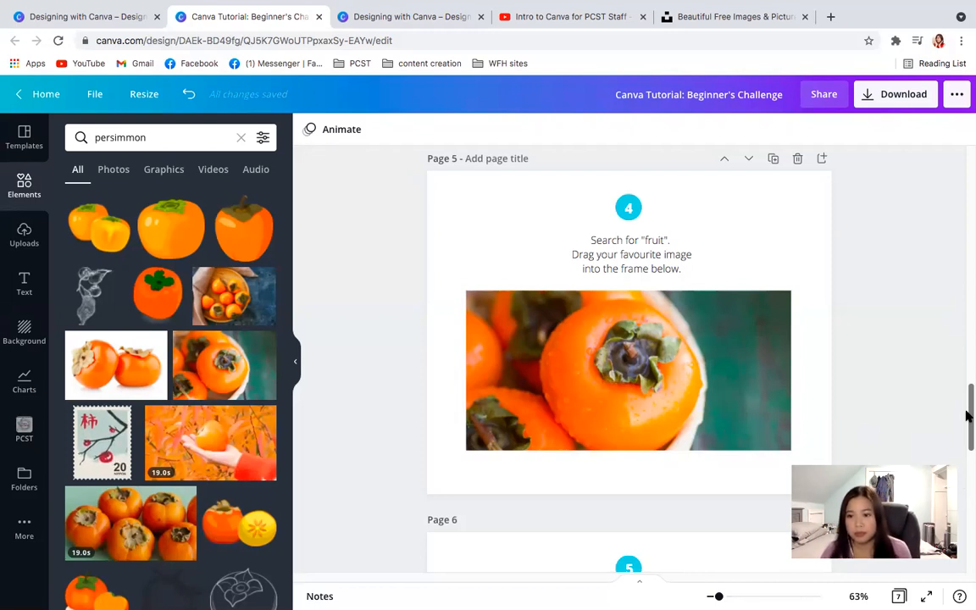
- Review the challenge exercises on pages 6 back to 3, selecting the straw hat on page 3
{"action": "left_click_drag", "start_coordinate": [967, 415], "coordinate": [968, 481]}
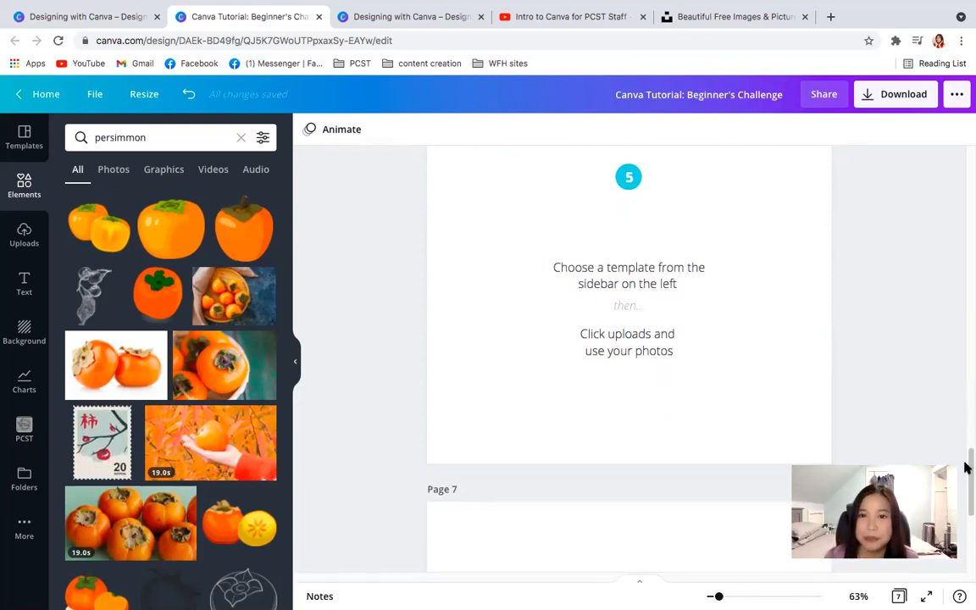
{"action": "scroll", "coordinate": [968, 467], "scroll_direction": "up", "scroll_amount": 1}
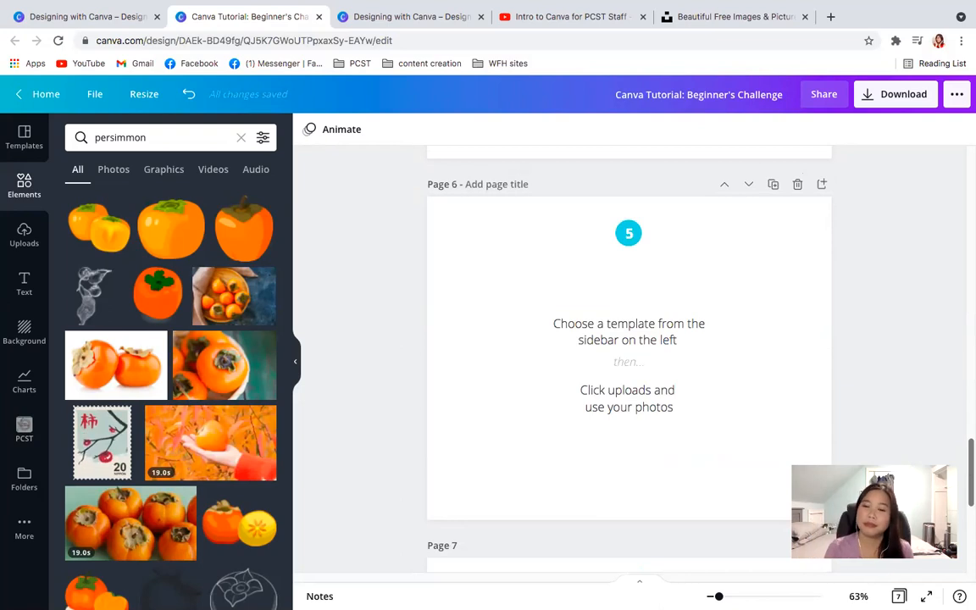
{"action": "mouse_move", "coordinate": [967, 608]}
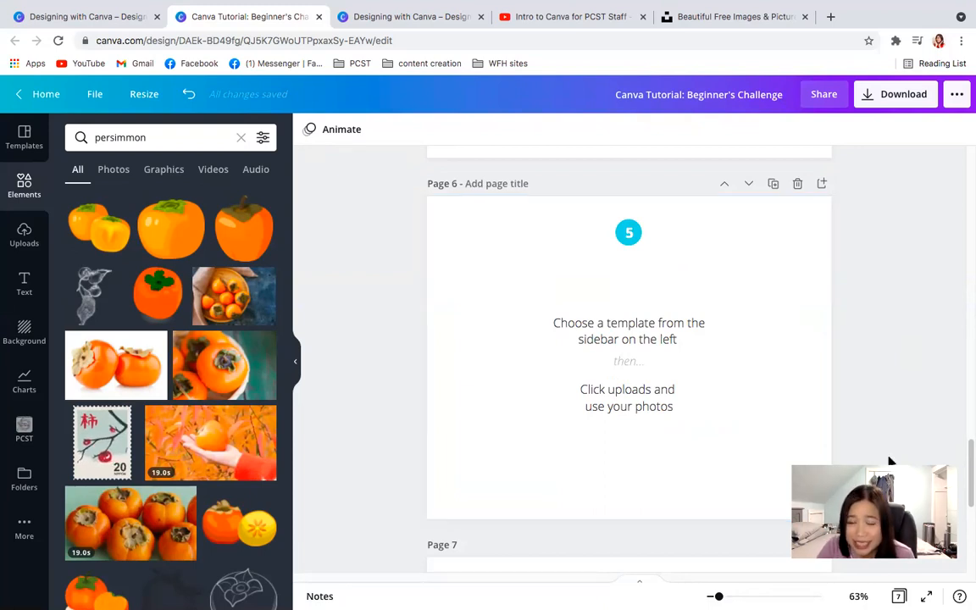
{"action": "left_click_drag", "start_coordinate": [966, 464], "coordinate": [958, 418]}
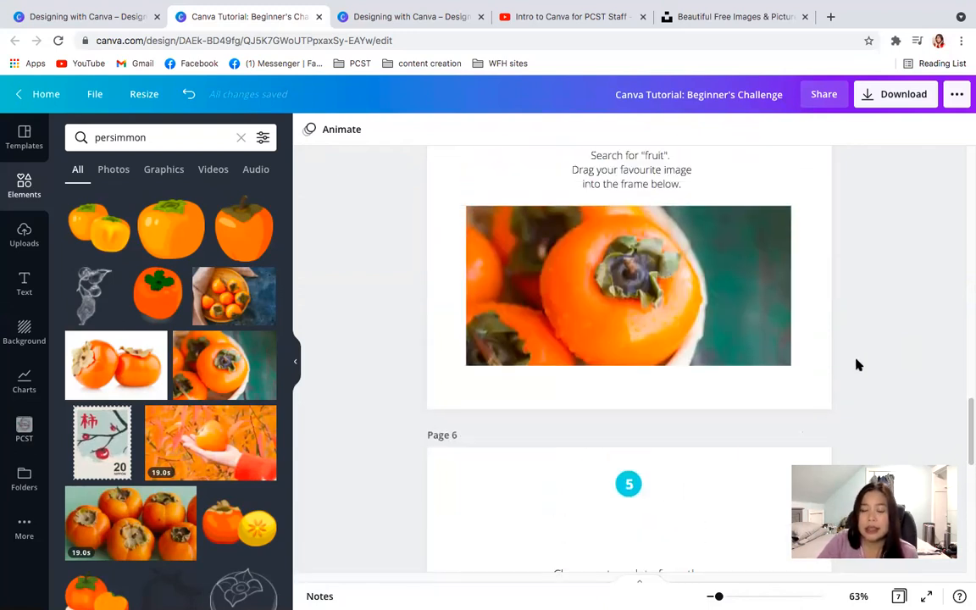
{"action": "mouse_move", "coordinate": [968, 414]}
{"action": "left_mouse_down"}
{"action": "mouse_move", "coordinate": [967, 382]}
{"action": "mouse_move", "coordinate": [967, 398]}
{"action": "left_mouse_up"}
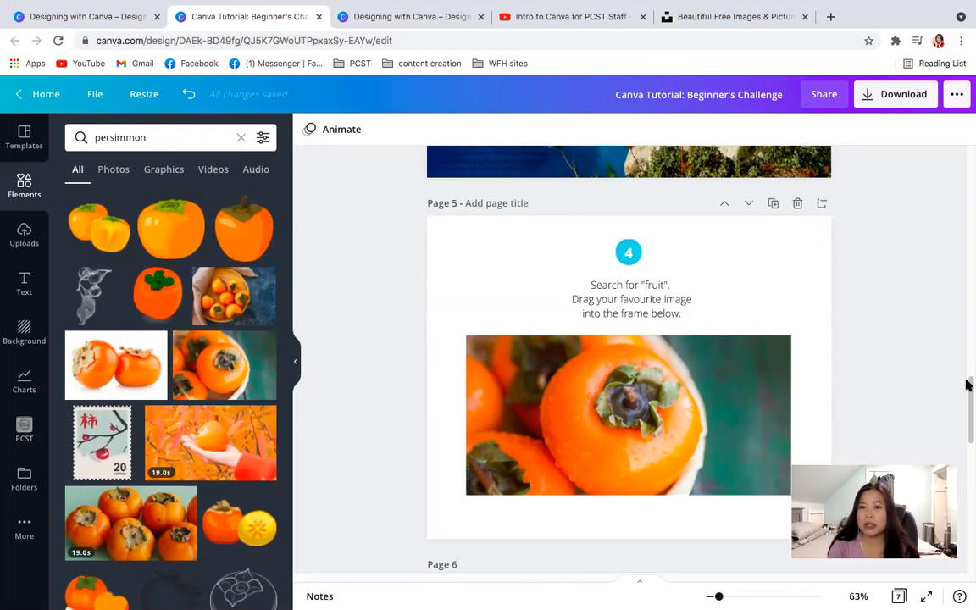
{"action": "left_click_drag", "start_coordinate": [968, 398], "coordinate": [950, 283]}
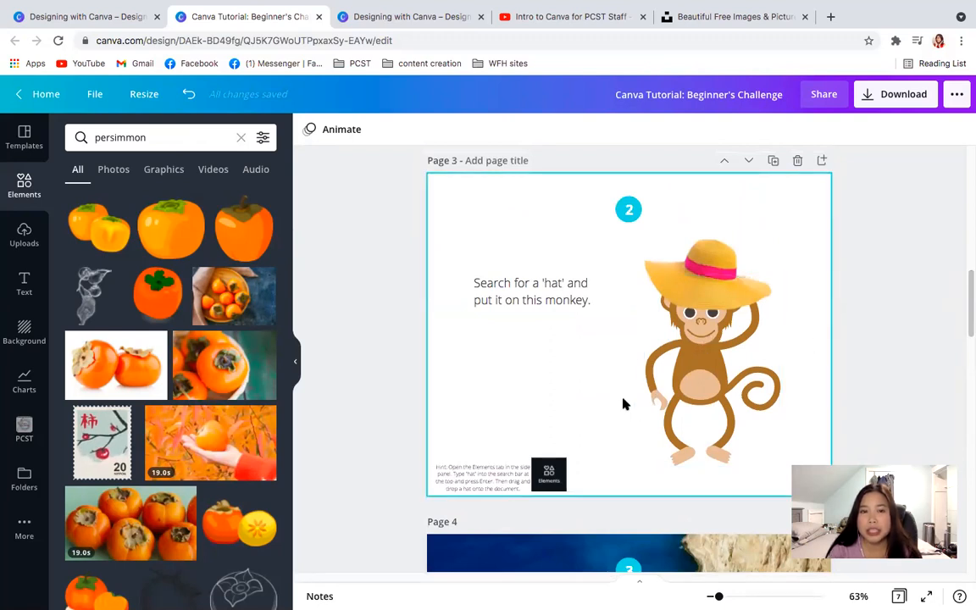
{"action": "left_click", "coordinate": [669, 279]}
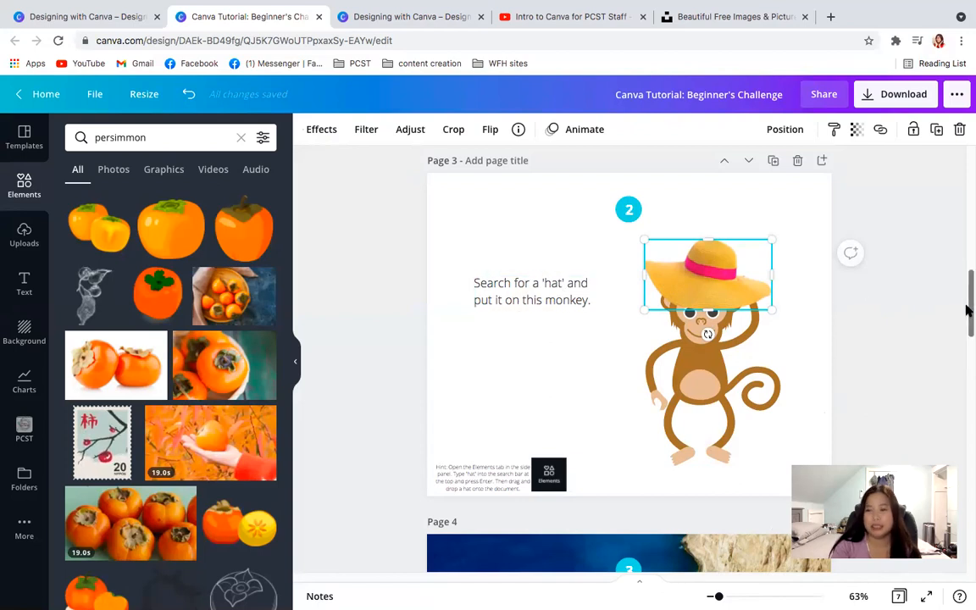
{"action": "left_click_drag", "start_coordinate": [968, 303], "coordinate": [968, 356]}
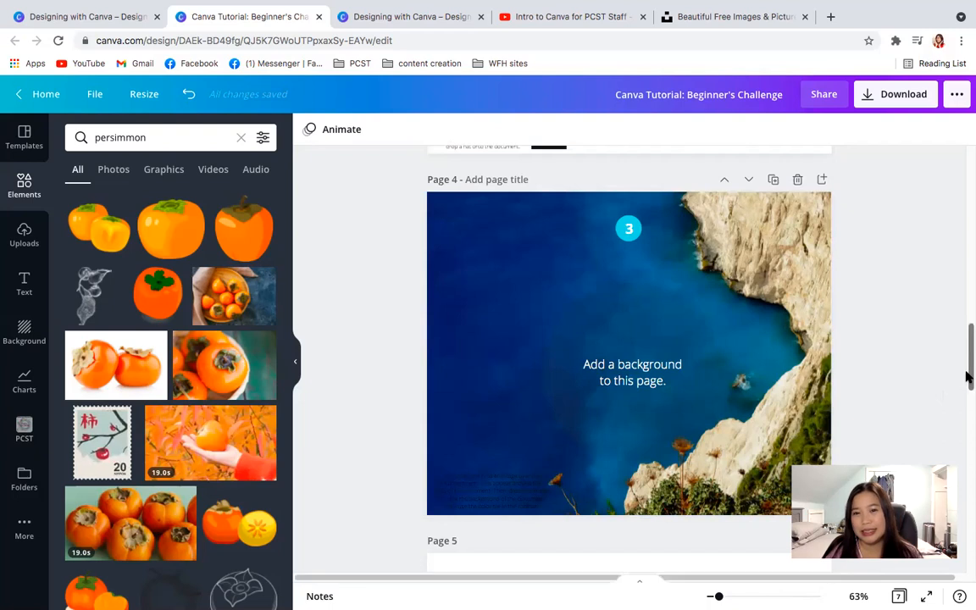
- Delete the persimmon photo frame from page 5, undo the deletion and deselect the frame
{"action": "left_click_drag", "start_coordinate": [968, 378], "coordinate": [953, 428]}
{"action": "left_click", "coordinate": [651, 453]}
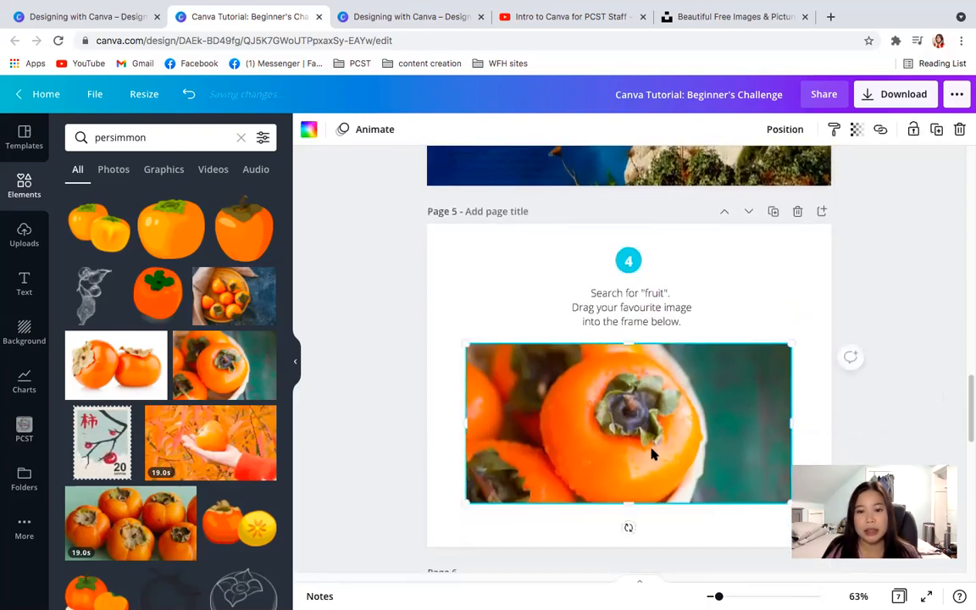
{"action": "key", "text": "Delete"}
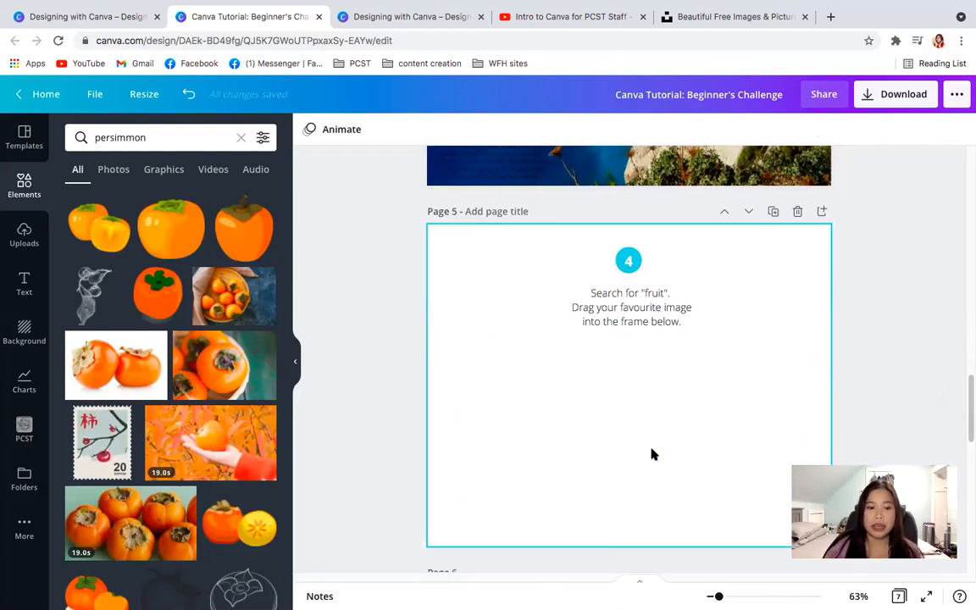
{"action": "key", "text": "super+z"}
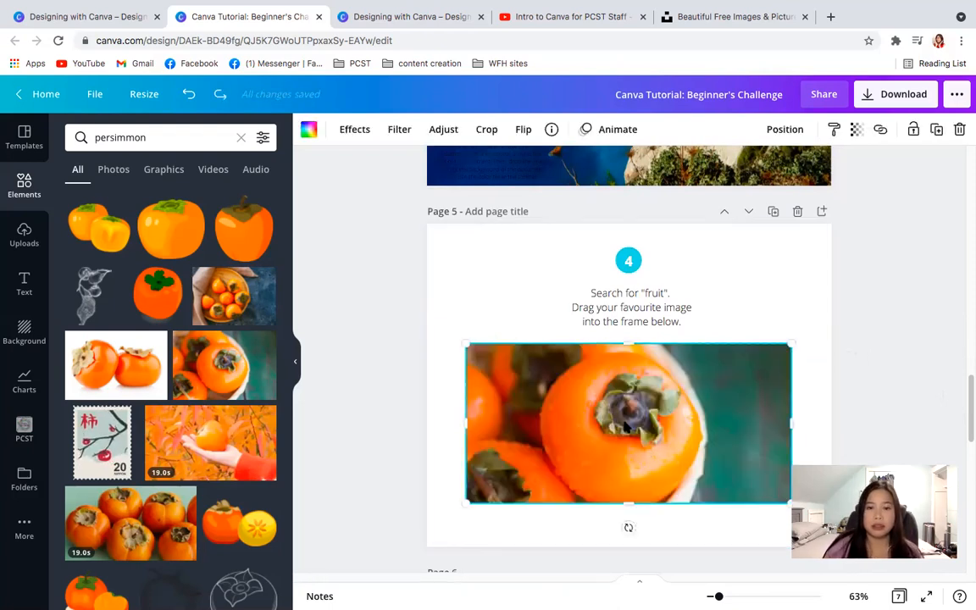
{"action": "left_click", "coordinate": [498, 302]}
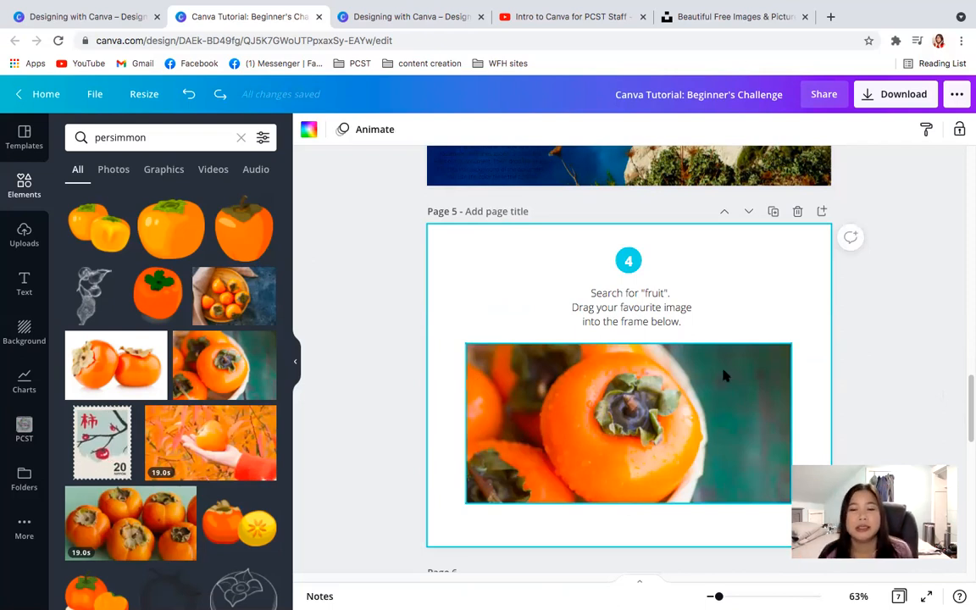
{"action": "left_click", "coordinate": [735, 418]}
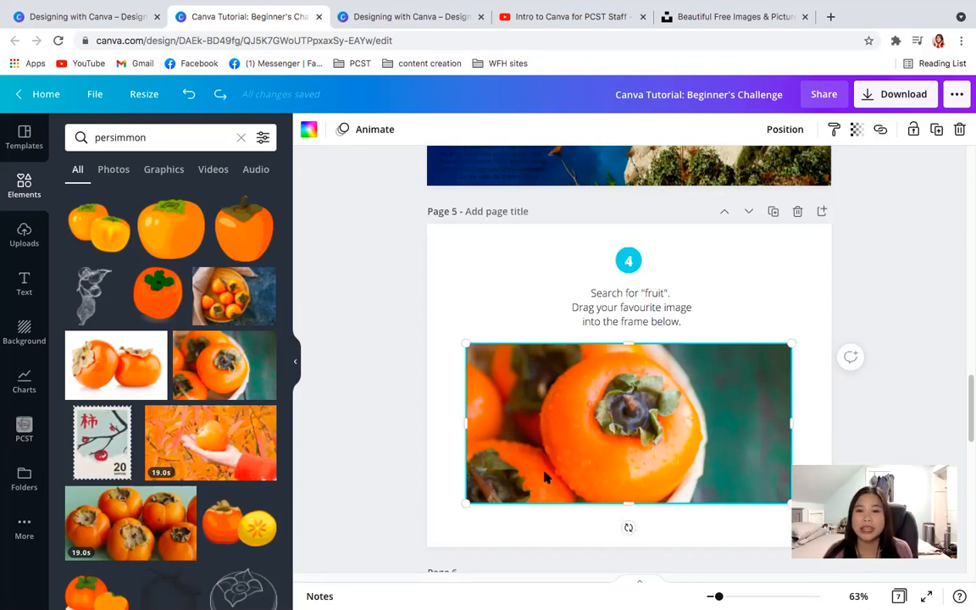
{"action": "left_click", "coordinate": [773, 306]}
{"action": "mouse_move", "coordinate": [968, 430]}
{"action": "left_mouse_down"}
{"action": "mouse_move", "coordinate": [969, 482]}
{"action": "mouse_move", "coordinate": [966, 428]}
{"action": "left_mouse_up"}
{"action": "left_click", "coordinate": [687, 410]}
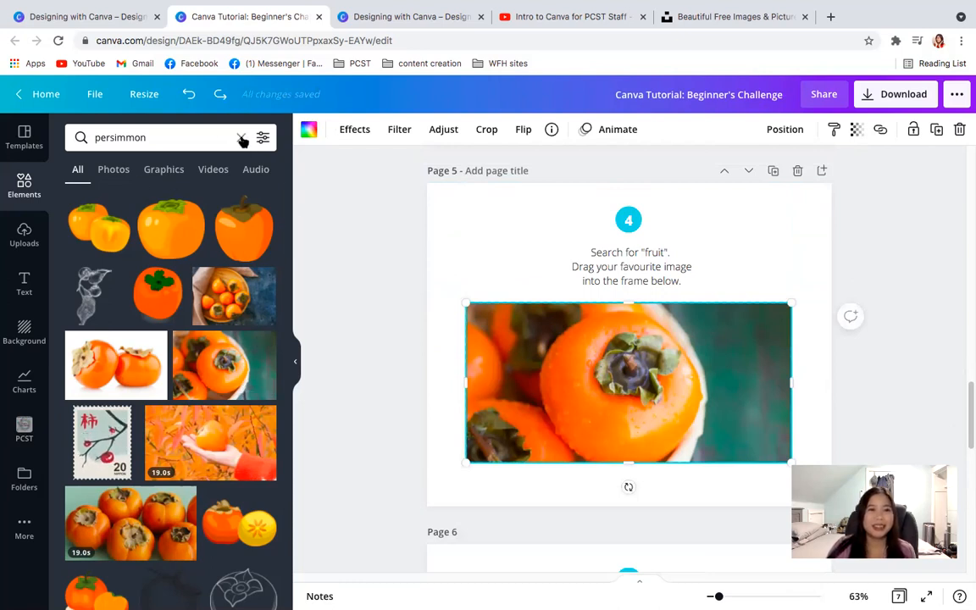
- Replace page 6 with the succulent cover page of the Green Garden Photo Plants Product Presentation template
{"action": "left_click_drag", "start_coordinate": [968, 398], "coordinate": [968, 455]}
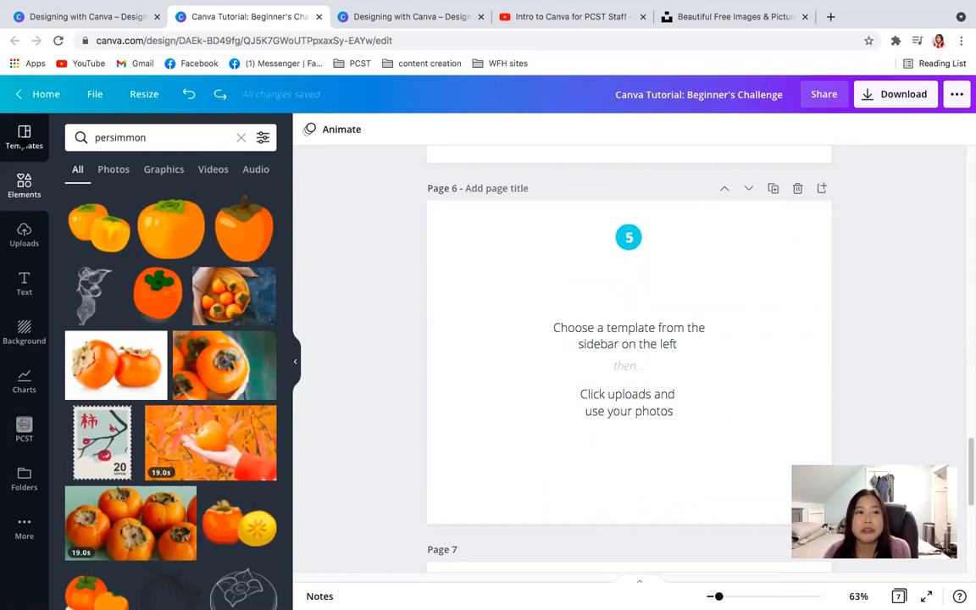
{"action": "left_click", "coordinate": [23, 139]}
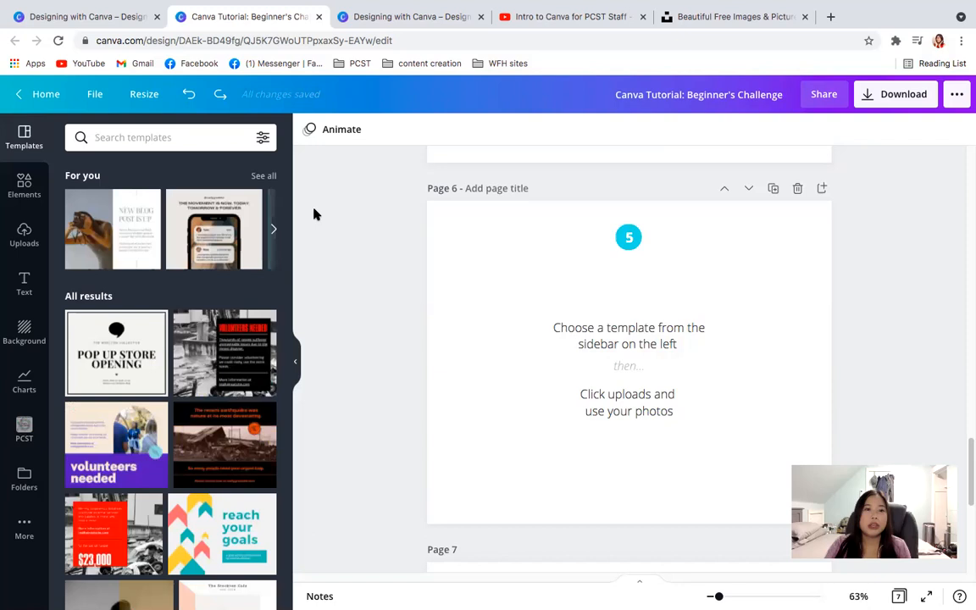
{"action": "left_click_drag", "start_coordinate": [288, 332], "coordinate": [291, 515]}
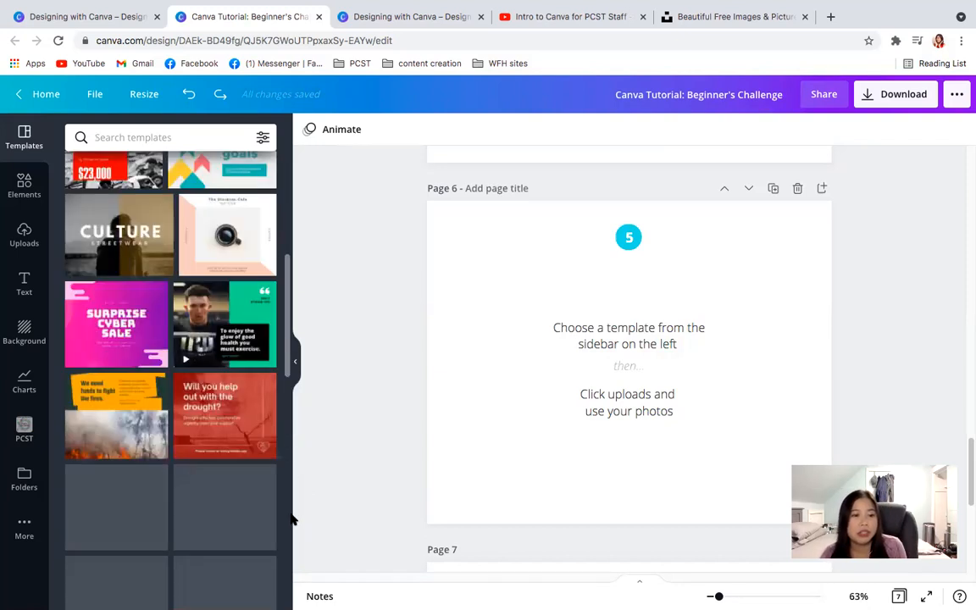
{"action": "left_click_drag", "start_coordinate": [287, 398], "coordinate": [286, 456]}
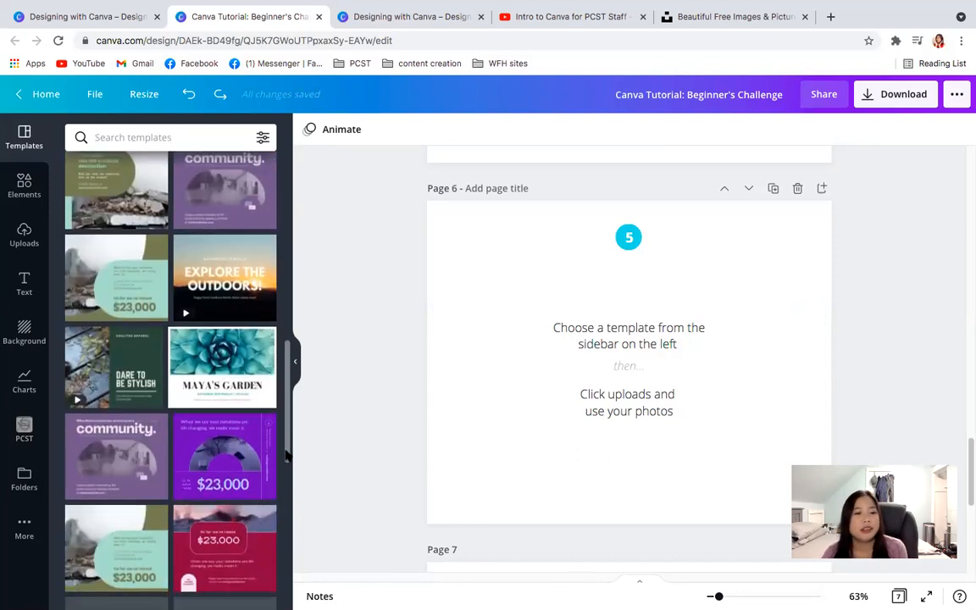
{"action": "left_click", "coordinate": [220, 366]}
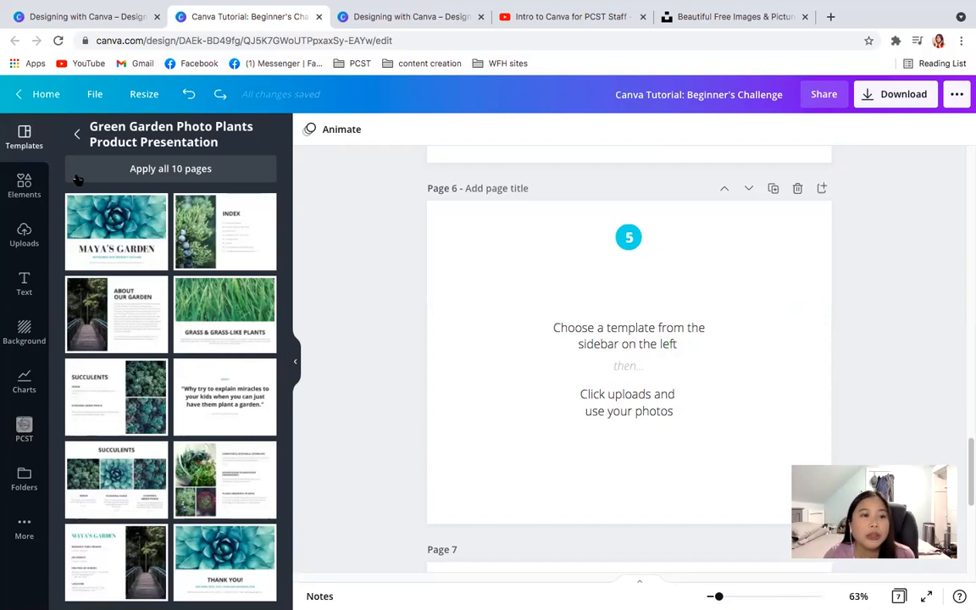
{"action": "left_click", "coordinate": [124, 231]}
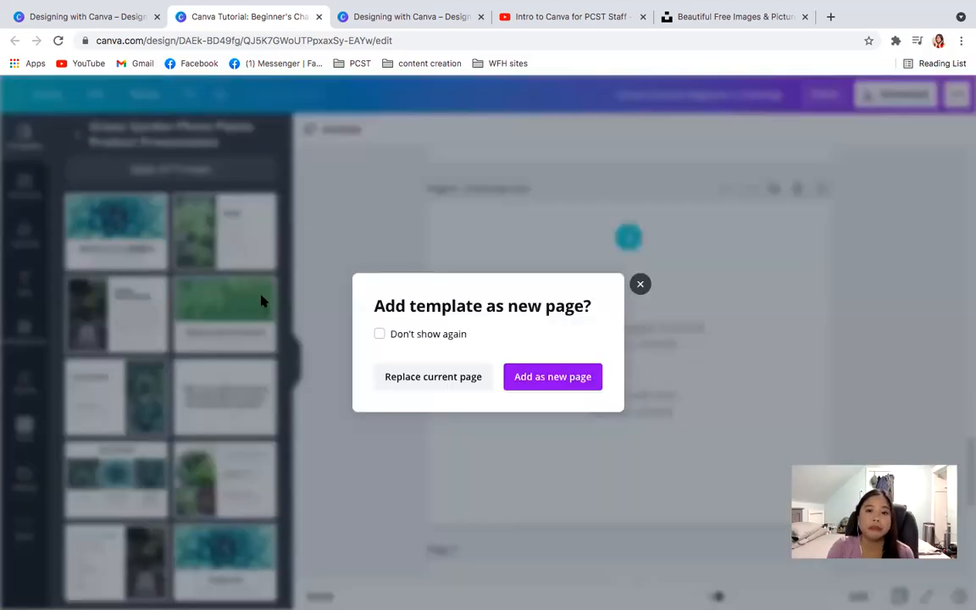
{"action": "left_click", "coordinate": [433, 377]}
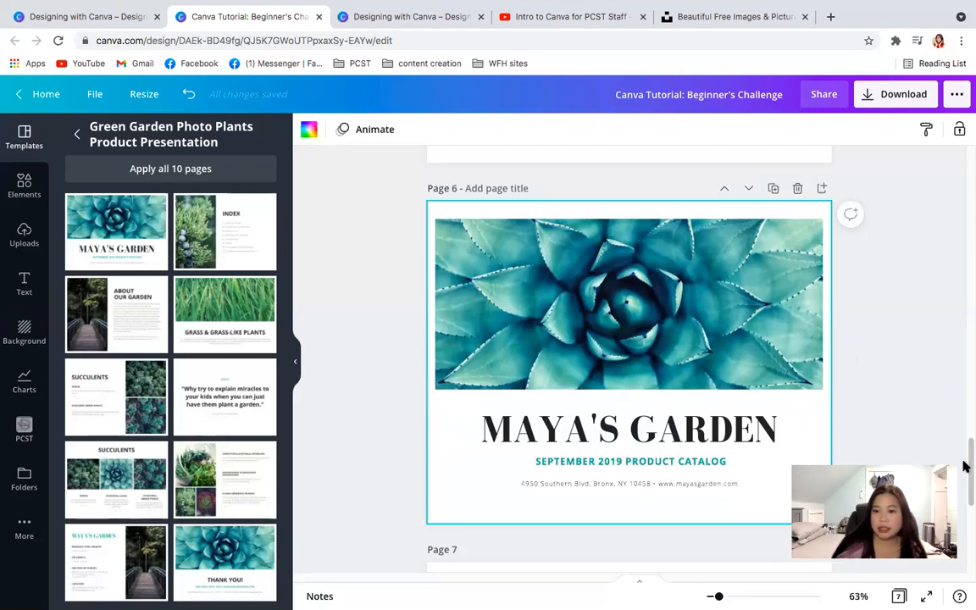
- Undo the replacement of page 6 with the succulent cover template
{"action": "key", "text": "ctrl+z"}
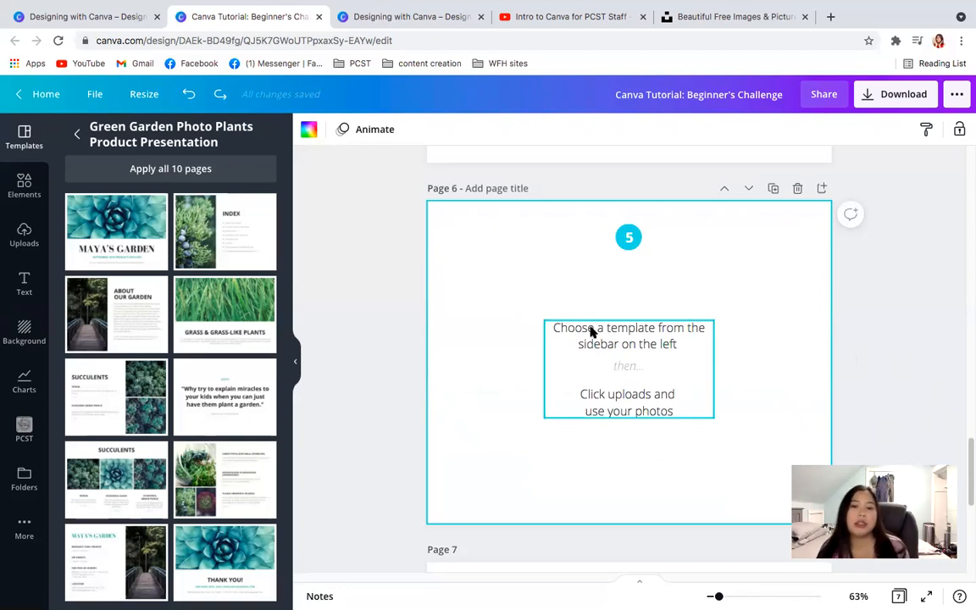
- Try adding the Green Garden succulent cover as a new page, undo the addition and return to page 6
{"action": "left_click", "coordinate": [93, 224]}
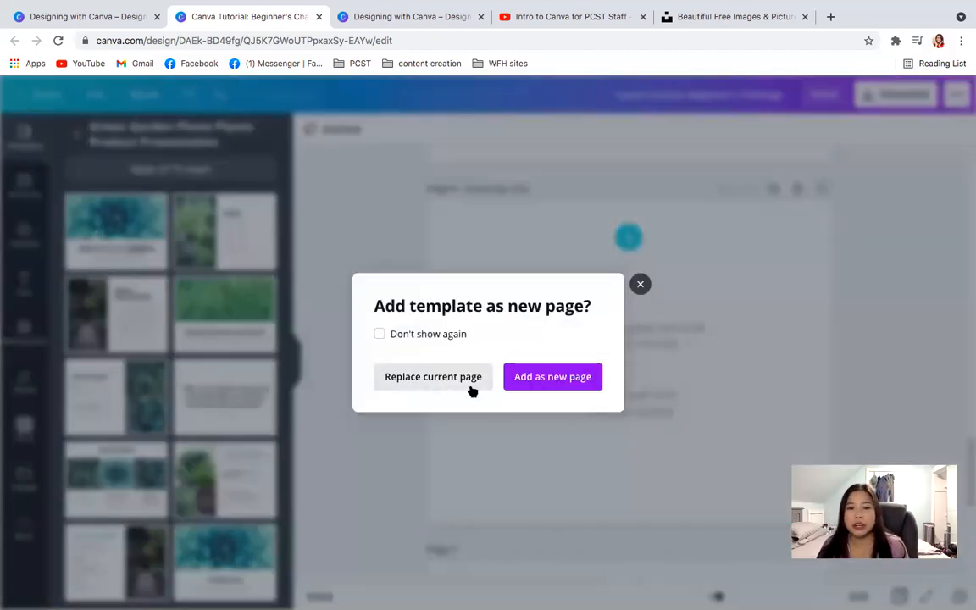
{"action": "left_click", "coordinate": [542, 378]}
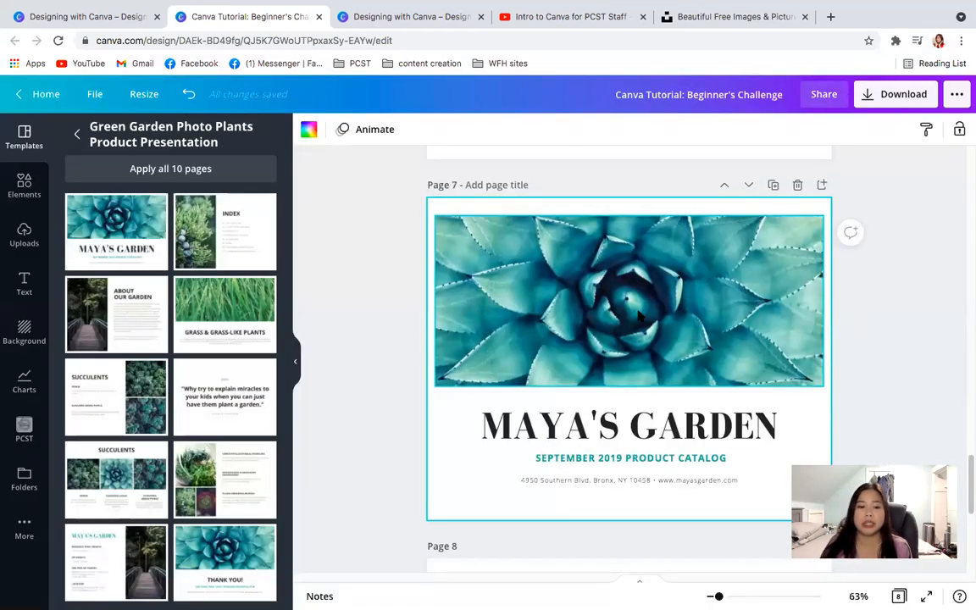
{"action": "key", "text": "ctrl+z"}
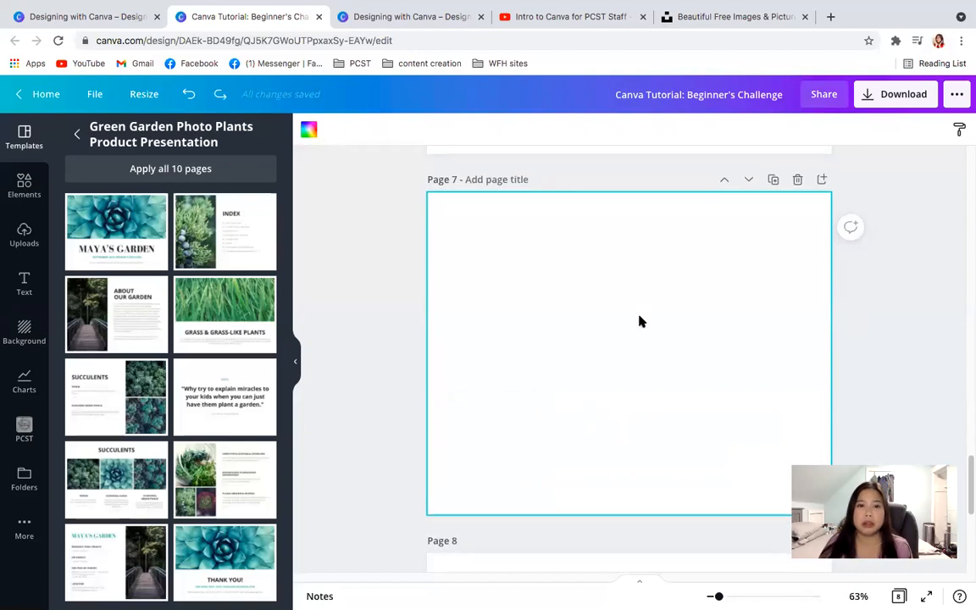
{"action": "key", "text": "ctrl+z"}
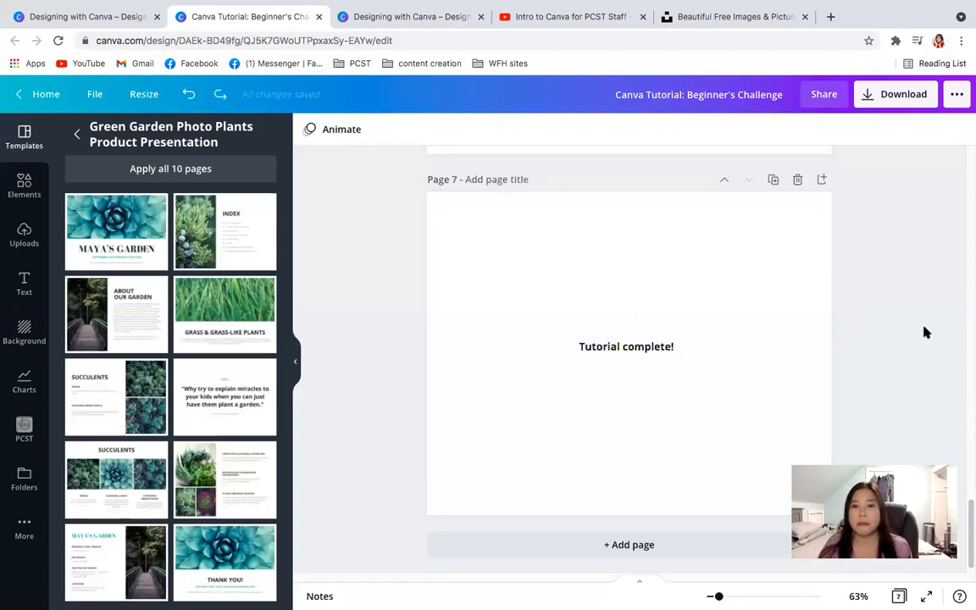
{"action": "scroll", "coordinate": [965, 508], "scroll_direction": "up", "scroll_amount": 3}
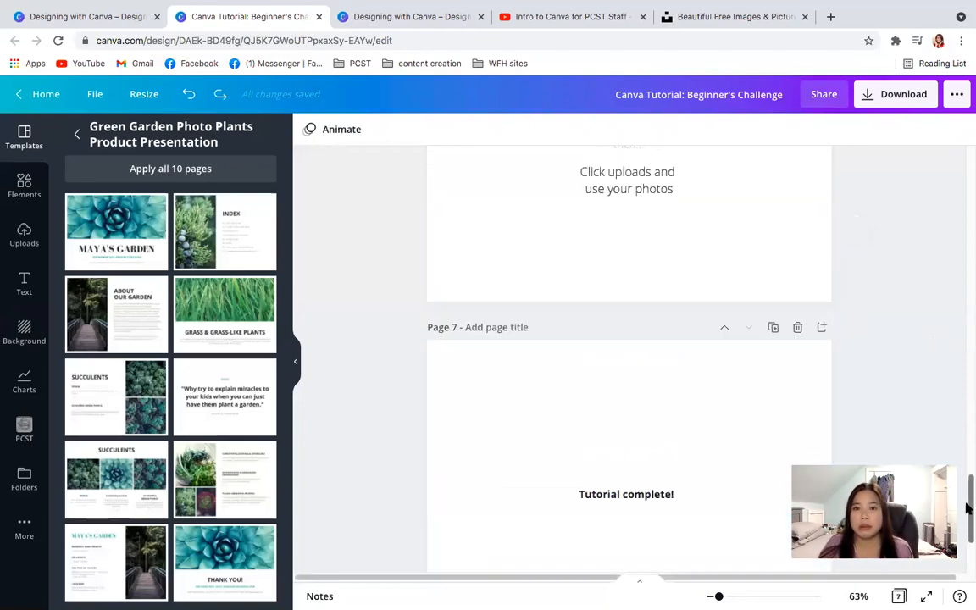
{"action": "scroll", "coordinate": [968, 491], "scroll_direction": "up", "scroll_amount": 2}
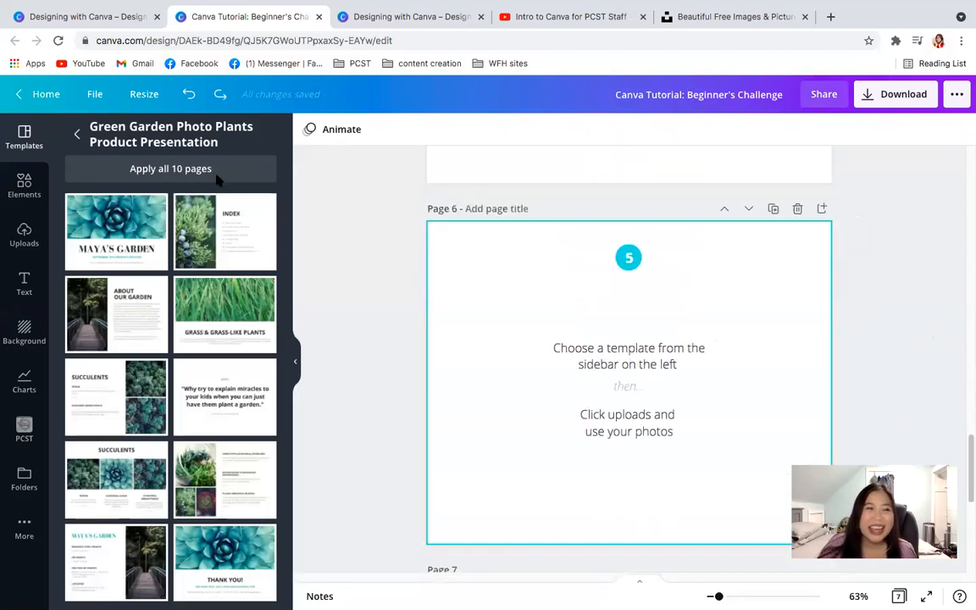
- Add the succulent cover of the Green Garden template as a new page after page 6 and deselect it
{"action": "left_click", "coordinate": [88, 213]}
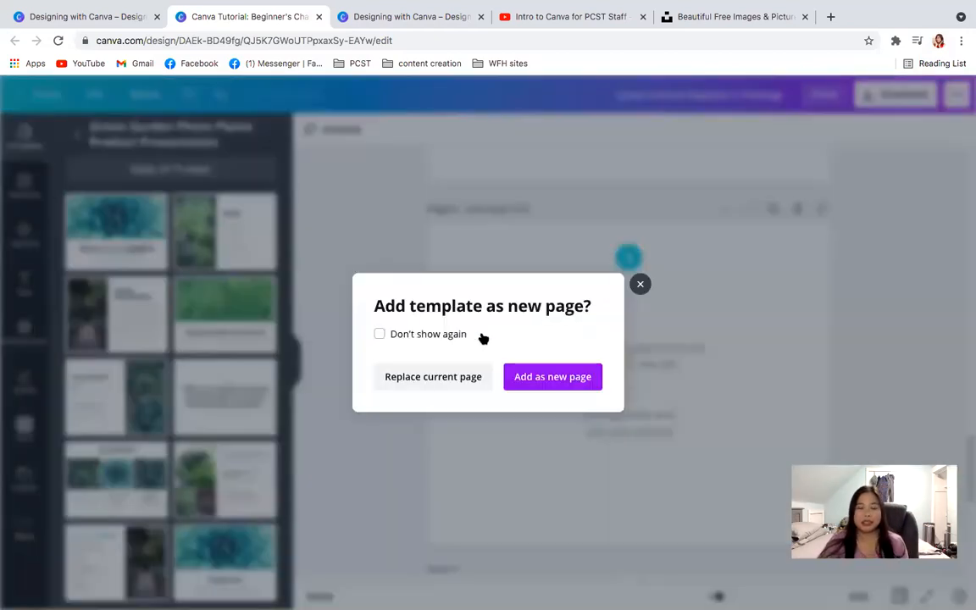
{"action": "left_click", "coordinate": [521, 377]}
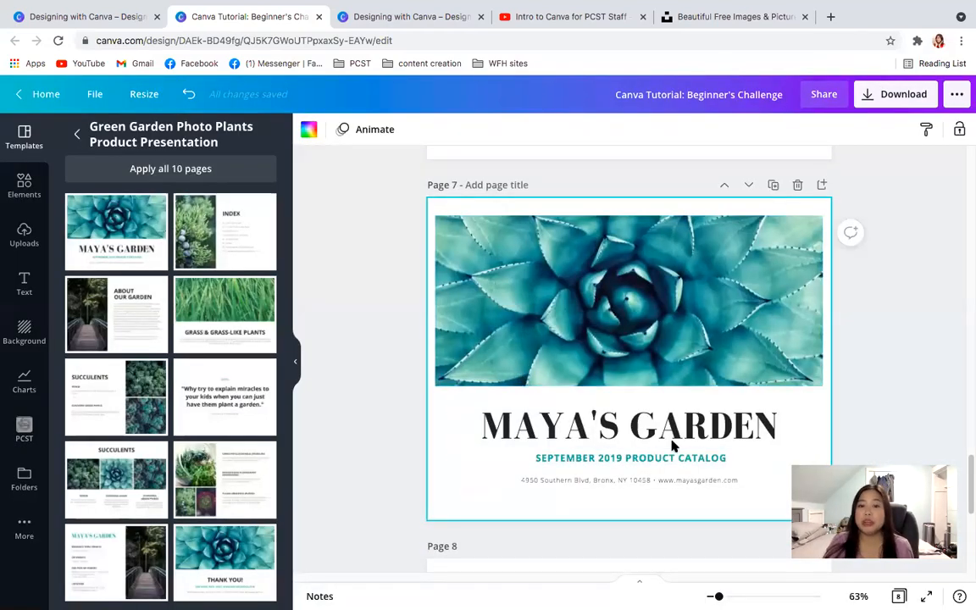
{"action": "left_click", "coordinate": [884, 358]}
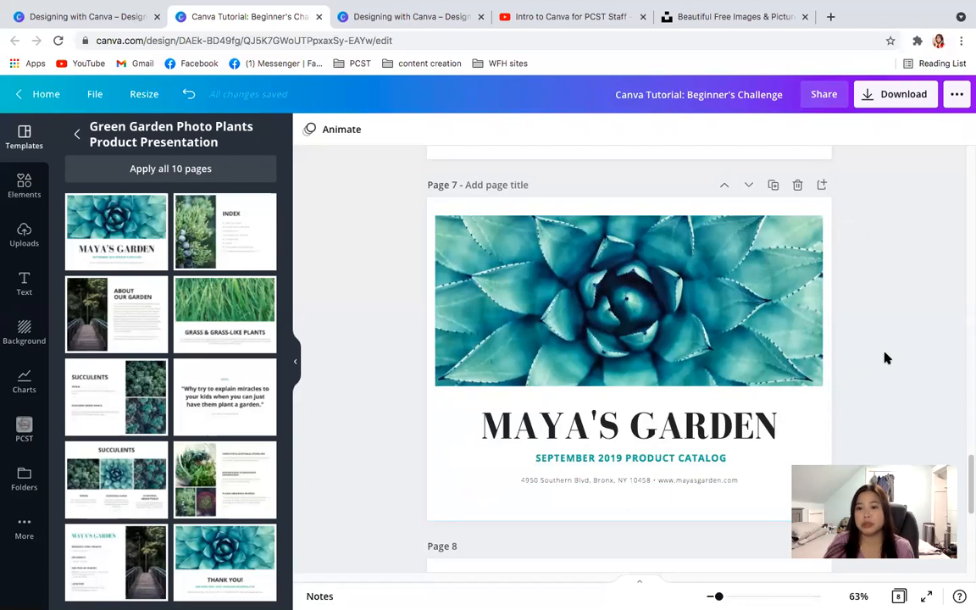
- Add the uploaded classroom photo to page 7 over the succulent picture and deselect it
{"action": "left_click", "coordinate": [750, 329]}
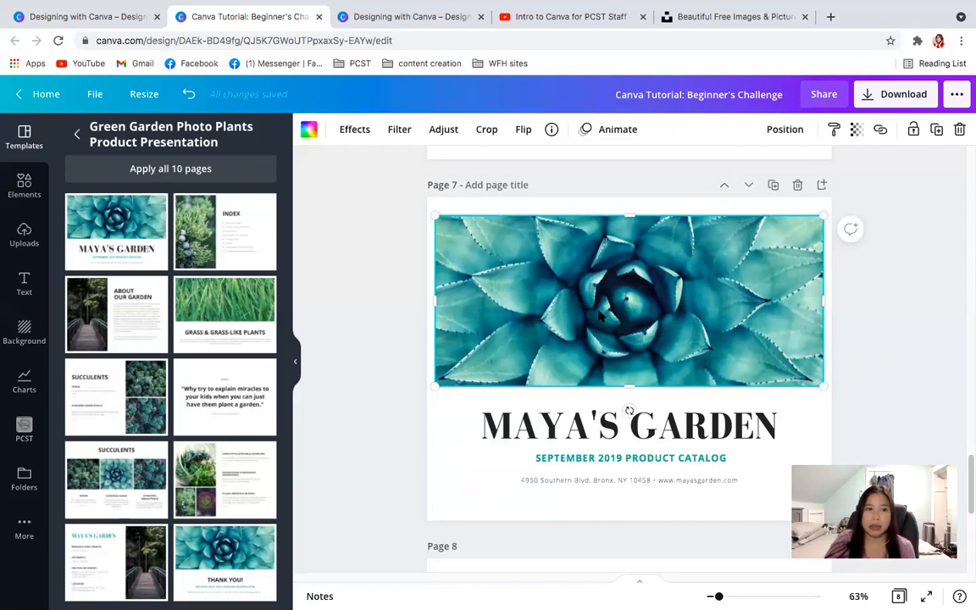
{"action": "left_click", "coordinate": [24, 237]}
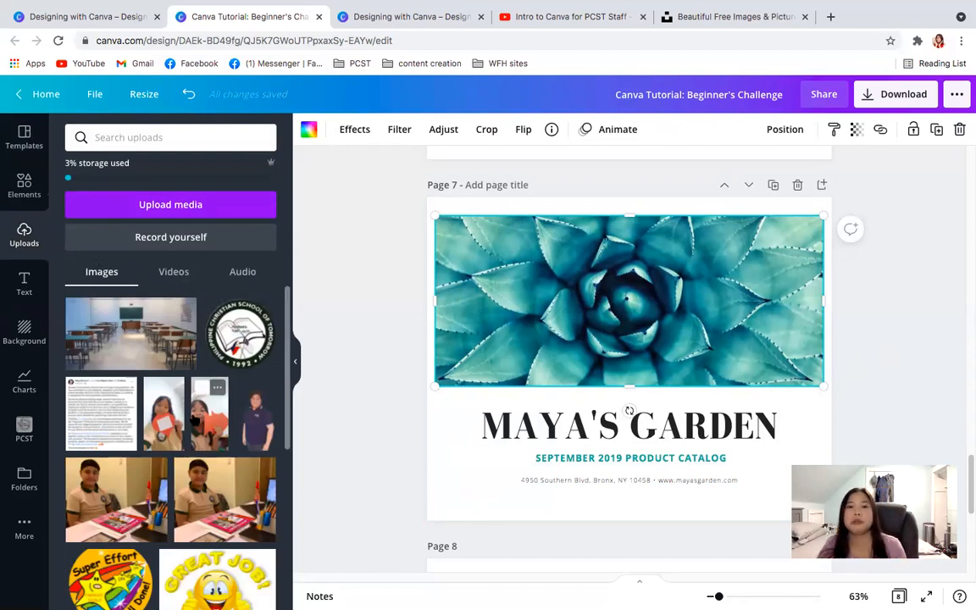
{"action": "left_click", "coordinate": [130, 358]}
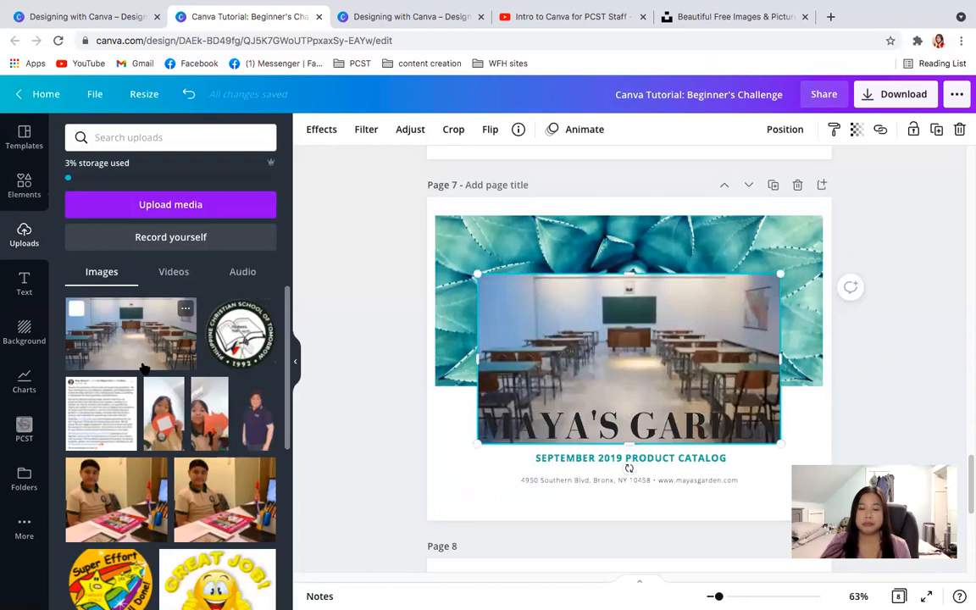
{"action": "mouse_move", "coordinate": [964, 461]}
{"action": "left_mouse_down"}
{"action": "mouse_move", "coordinate": [966, 411]}
{"action": "mouse_move", "coordinate": [968, 472]}
{"action": "left_mouse_up"}
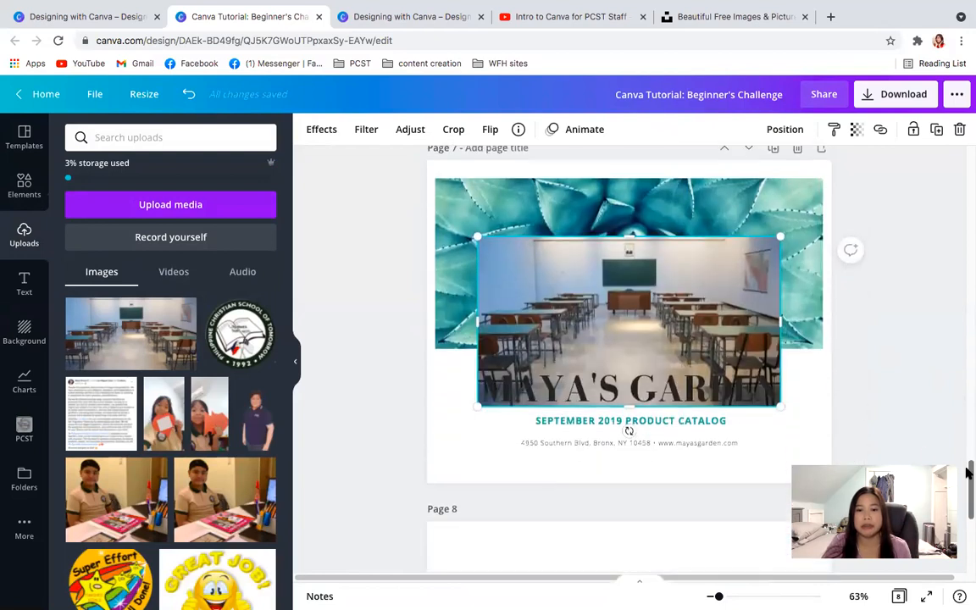
{"action": "left_click", "coordinate": [414, 333]}
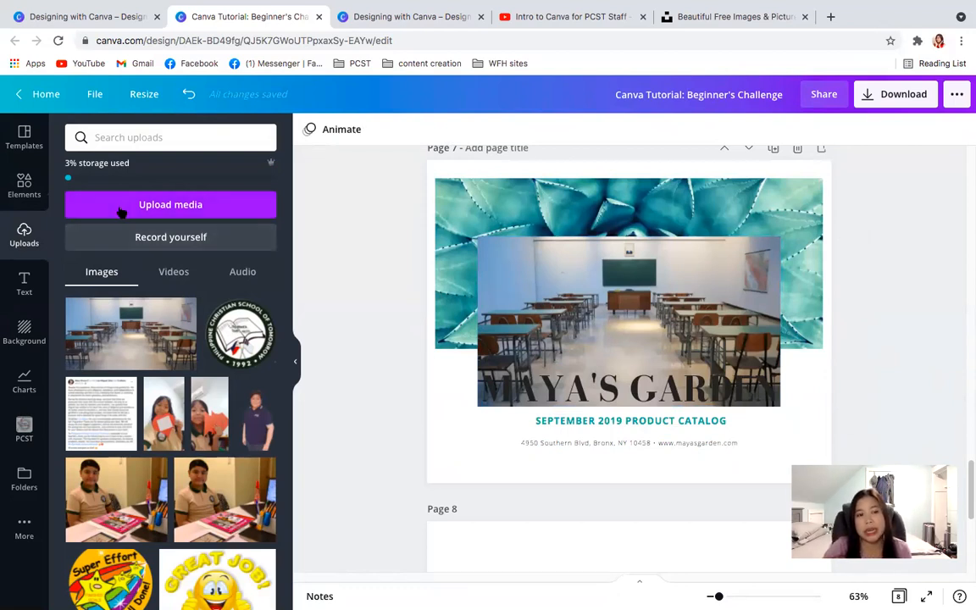
- Show the media upload sources, browse the PCST folder on the device and close it without choosing a file
{"action": "left_click", "coordinate": [206, 204]}
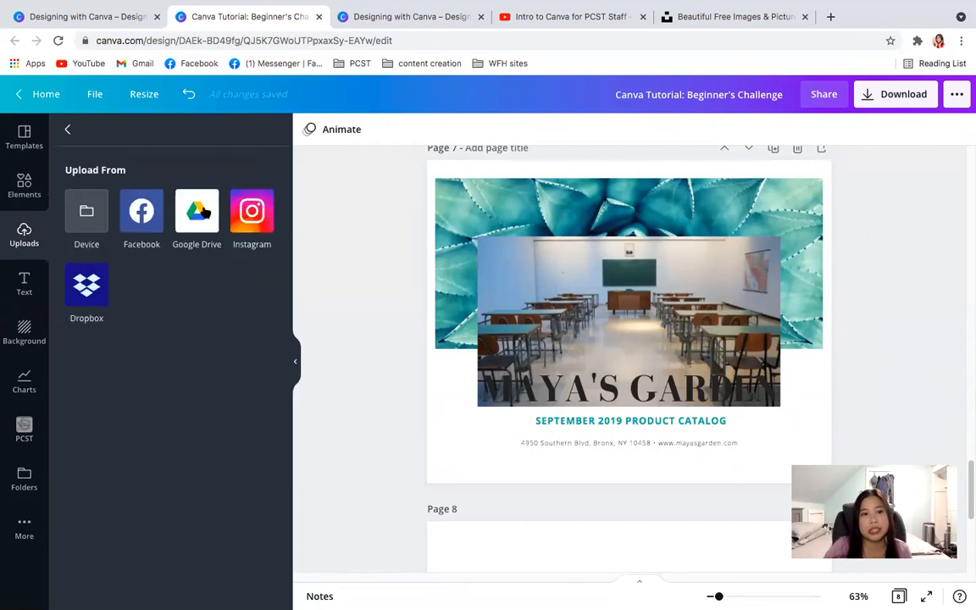
{"action": "left_click", "coordinate": [80, 213]}
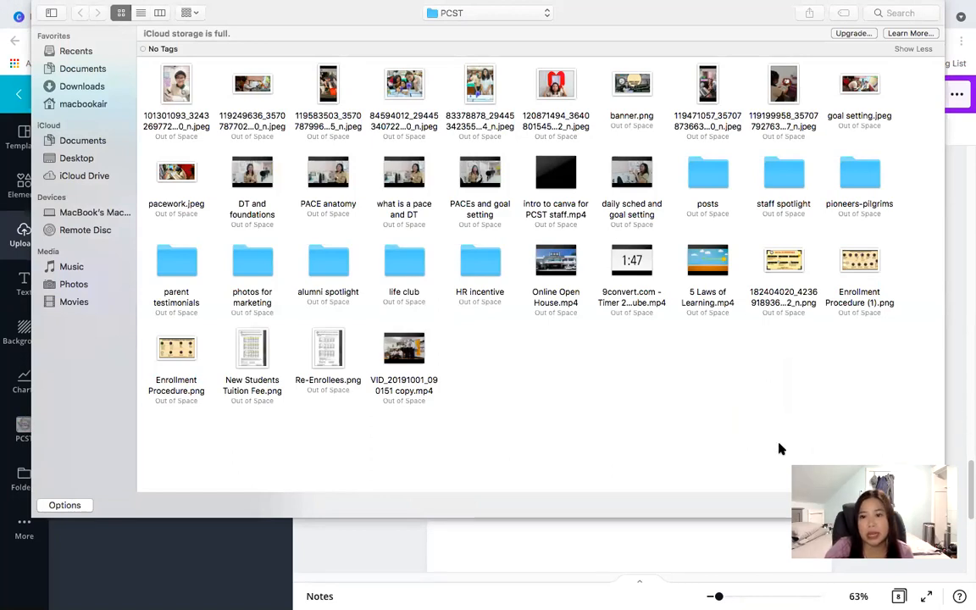
{"action": "left_click", "coordinate": [857, 505]}
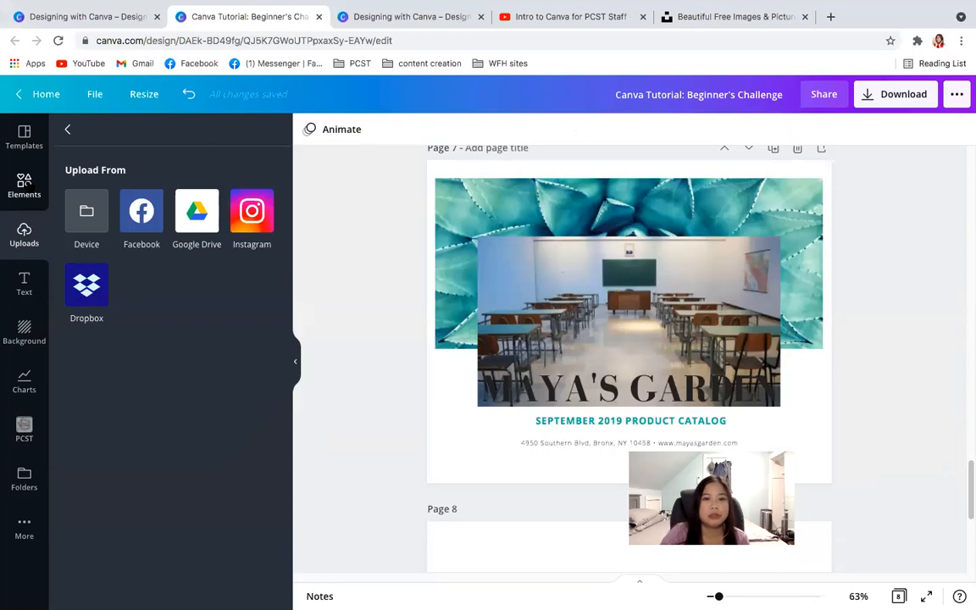
- Replace the succulent picture on page 7 by dropping the classroom photo into its frame
{"action": "left_click", "coordinate": [24, 184]}
{"action": "left_click", "coordinate": [23, 235]}
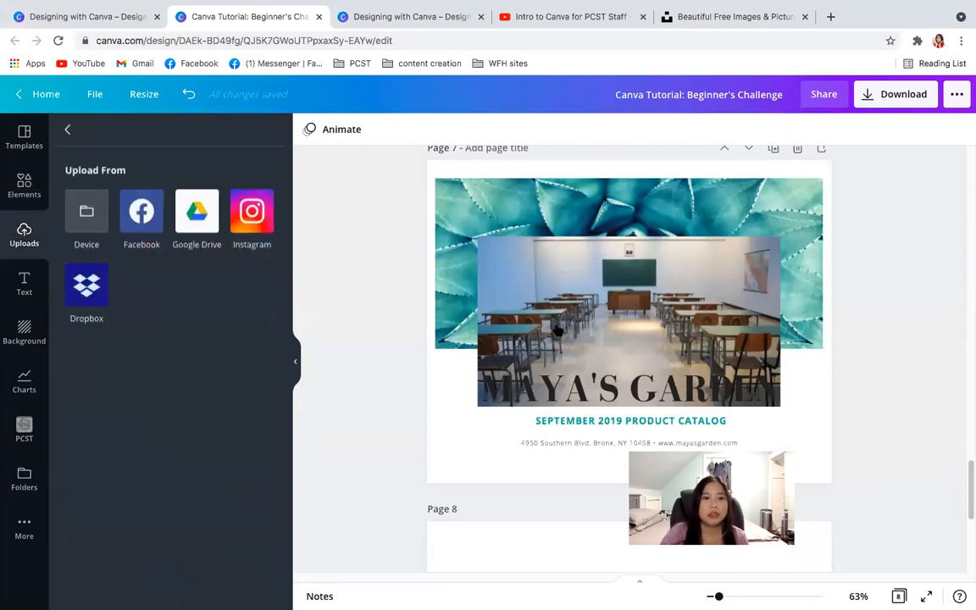
{"action": "left_click_drag", "start_coordinate": [610, 326], "coordinate": [653, 331]}
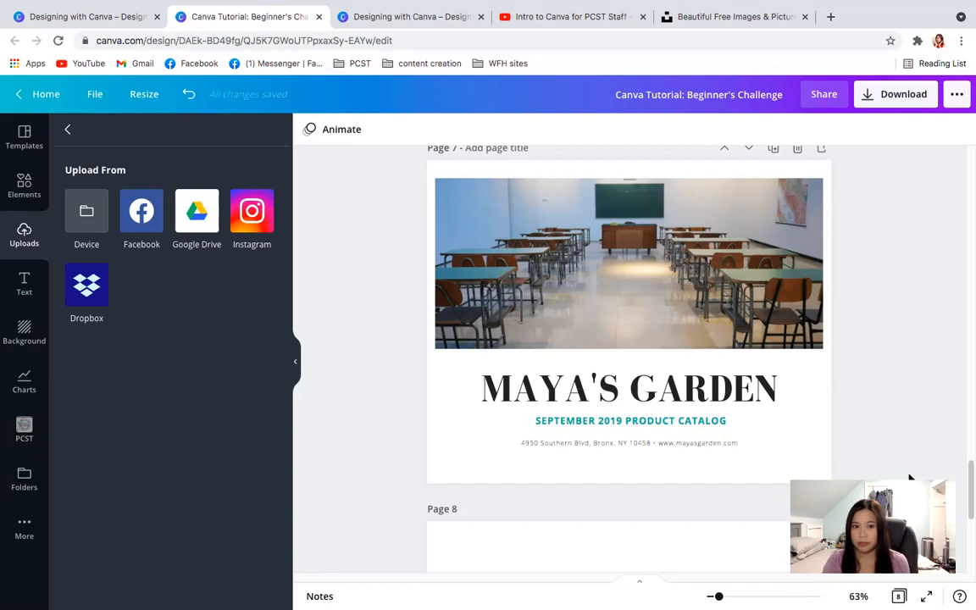
- Go back to the fruit frame exercise on page 5 and search the elements for "fruit"
{"action": "left_click_drag", "start_coordinate": [966, 483], "coordinate": [968, 398]}
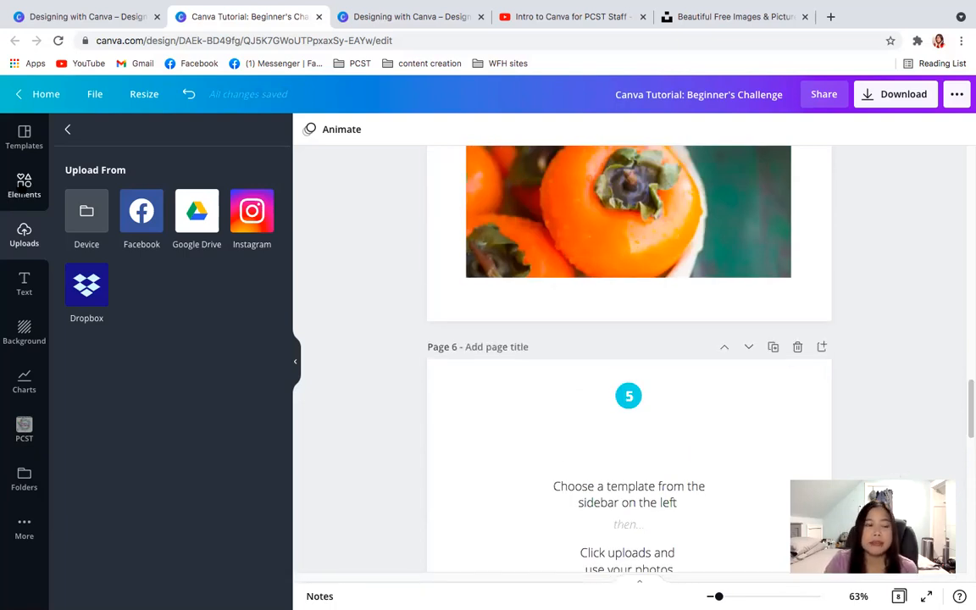
{"action": "left_click", "coordinate": [23, 185]}
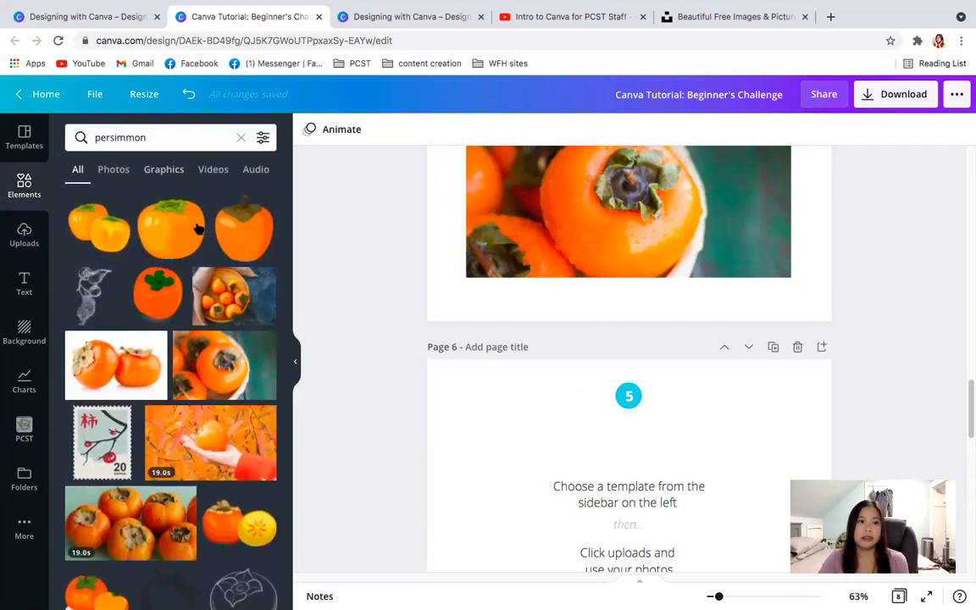
{"action": "left_click_drag", "start_coordinate": [968, 407], "coordinate": [967, 377]}
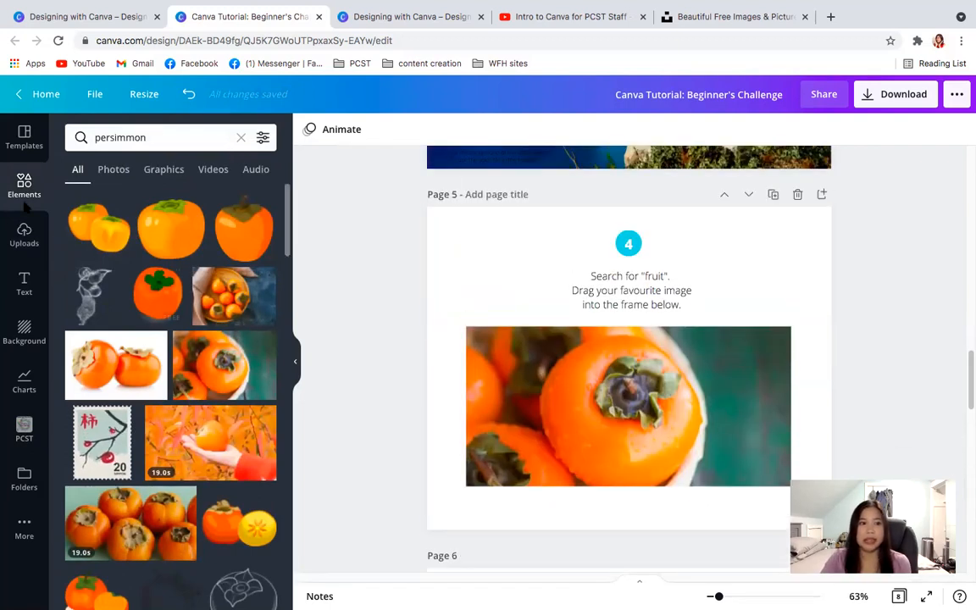
{"action": "left_click", "coordinate": [237, 137]}
{"action": "left_click", "coordinate": [152, 136]}
{"action": "type", "text": "fruit"}
{"action": "key", "text": "Return"}
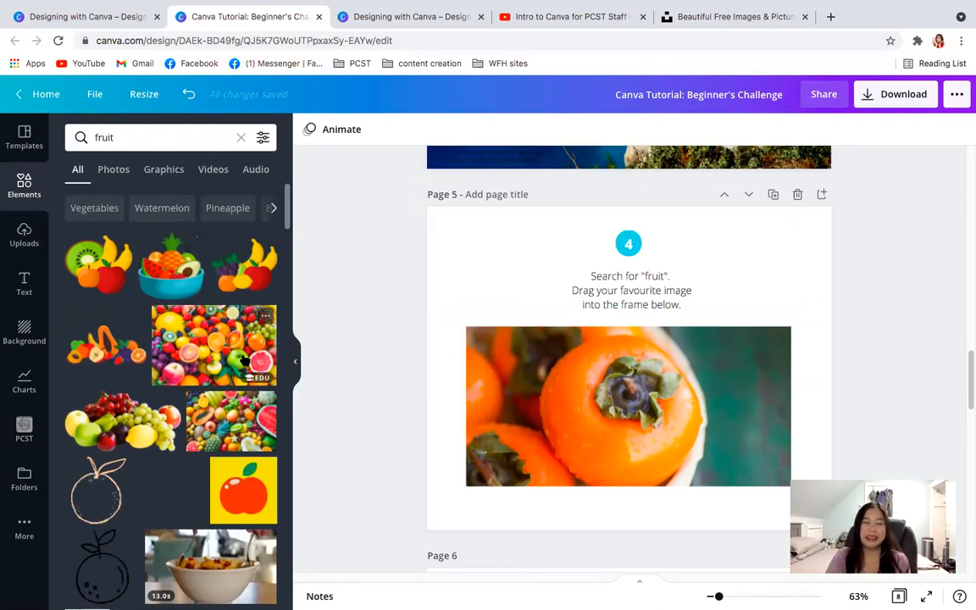
{"action": "left_click_drag", "start_coordinate": [968, 393], "coordinate": [968, 500]}
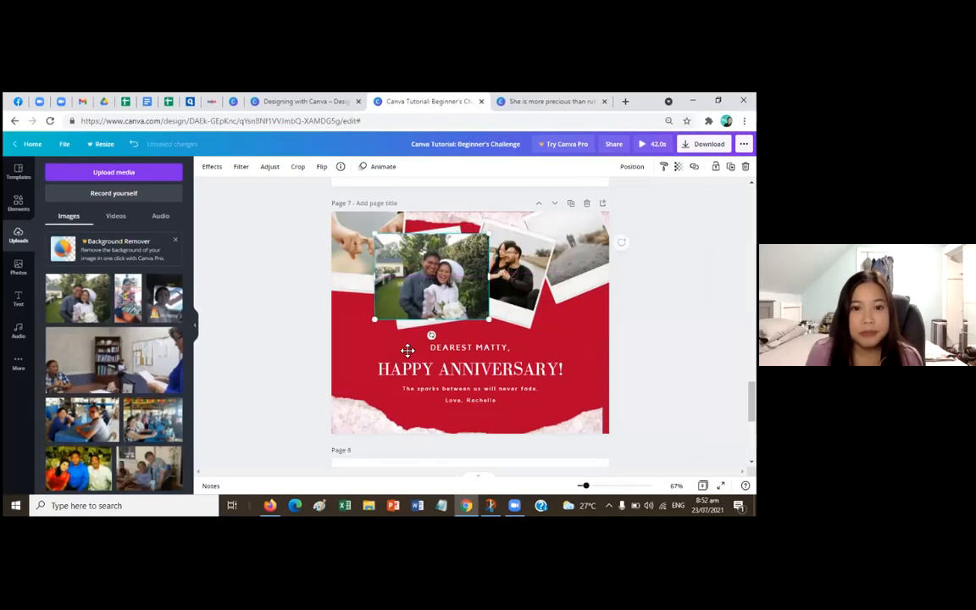
- Try to place the wedding photo into the kissing couple's polaroid on the red anniversary page
{"action": "left_click_drag", "start_coordinate": [405, 349], "coordinate": [438, 255]}
{"action": "left_click", "coordinate": [437, 256]}
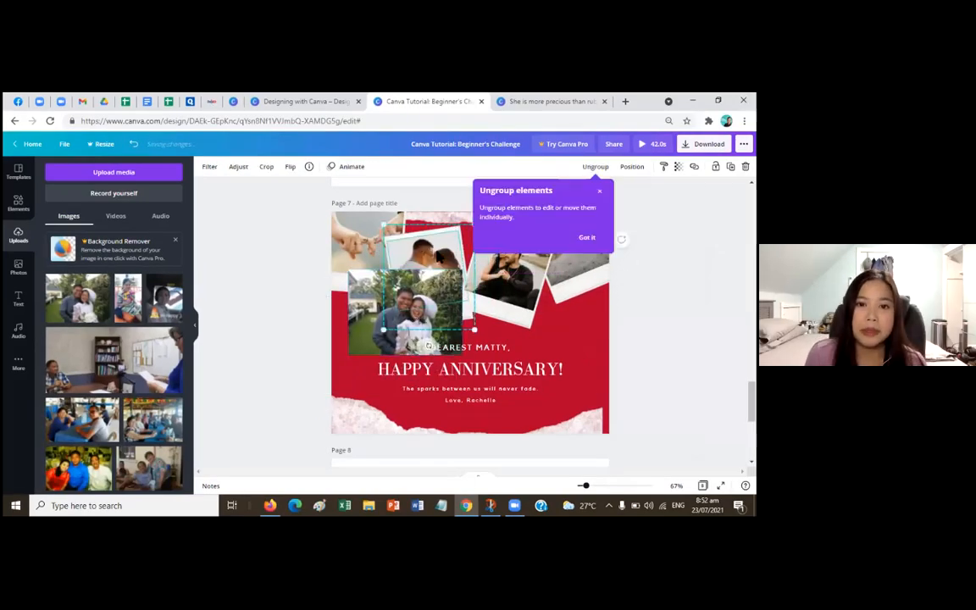
{"action": "left_click", "coordinate": [357, 336]}
{"action": "left_click_drag", "start_coordinate": [358, 336], "coordinate": [333, 349]}
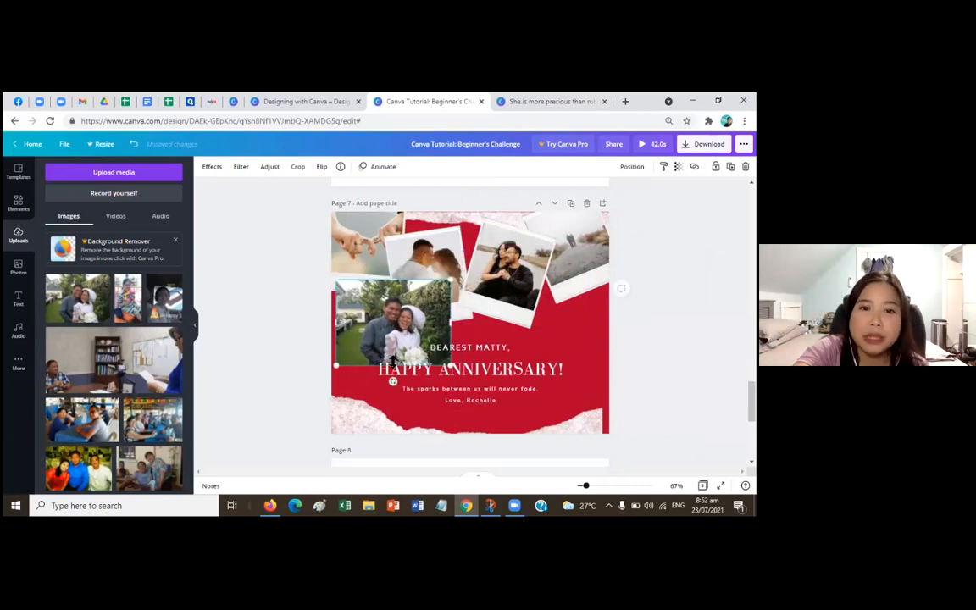
{"action": "left_click", "coordinate": [429, 258]}
{"action": "left_click", "coordinate": [381, 327]}
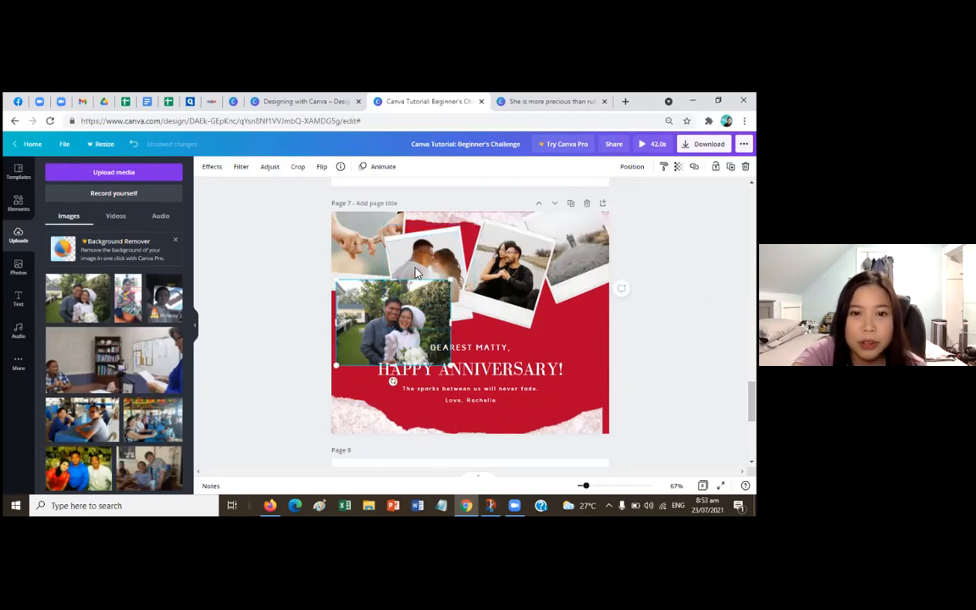
- Ungroup the kissing couple's polaroid and try again to drop the wedding photo into its frame
{"action": "left_click", "coordinate": [402, 241]}
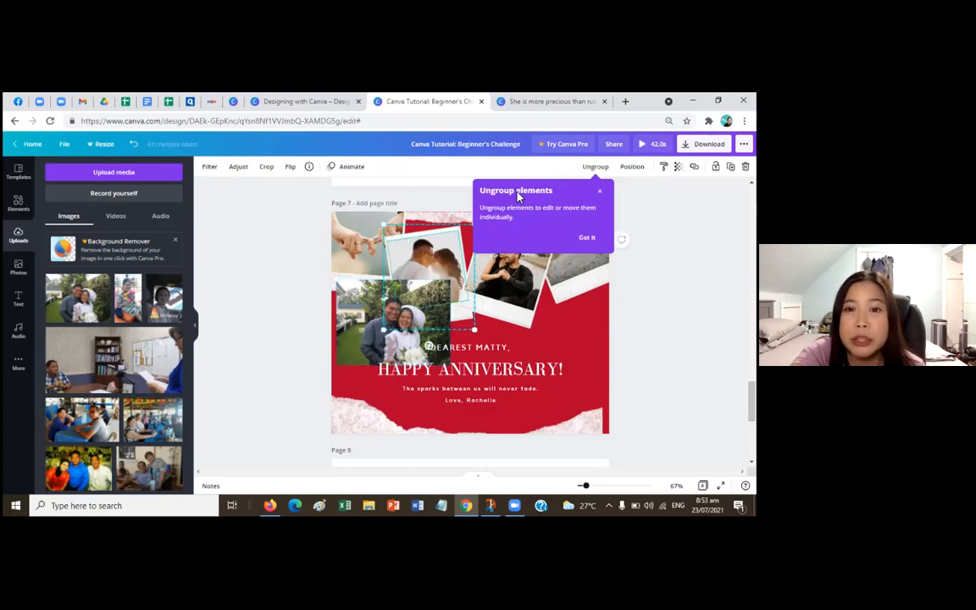
{"action": "left_click", "coordinate": [595, 167]}
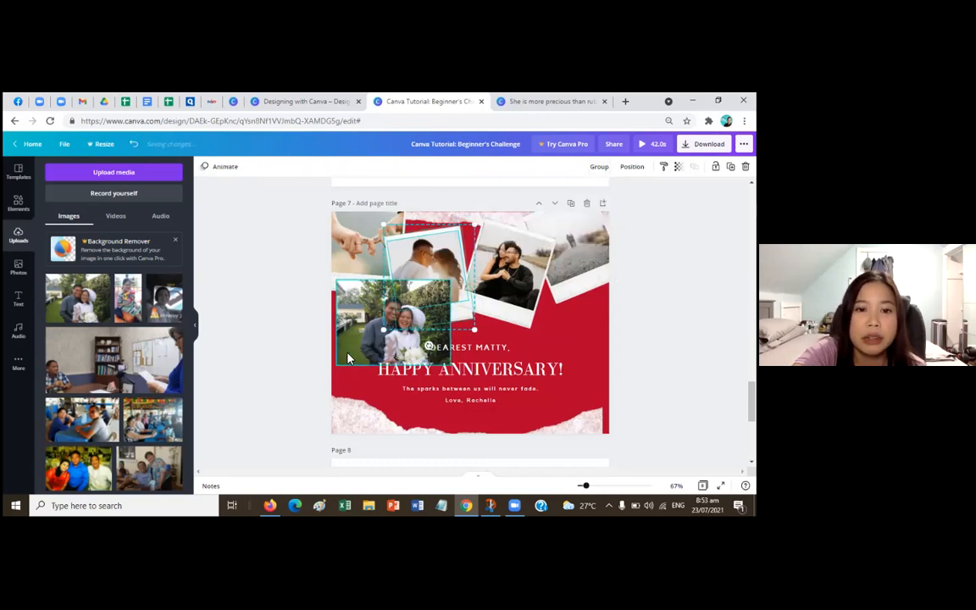
{"action": "left_click", "coordinate": [343, 355]}
{"action": "mouse_move", "coordinate": [342, 356]}
{"action": "left_mouse_down"}
{"action": "mouse_move", "coordinate": [415, 310]}
{"action": "mouse_move", "coordinate": [392, 296]}
{"action": "mouse_move", "coordinate": [399, 303]}
{"action": "mouse_move", "coordinate": [386, 311]}
{"action": "mouse_move", "coordinate": [366, 305]}
{"action": "mouse_move", "coordinate": [397, 298]}
{"action": "mouse_move", "coordinate": [353, 366]}
{"action": "left_mouse_up"}
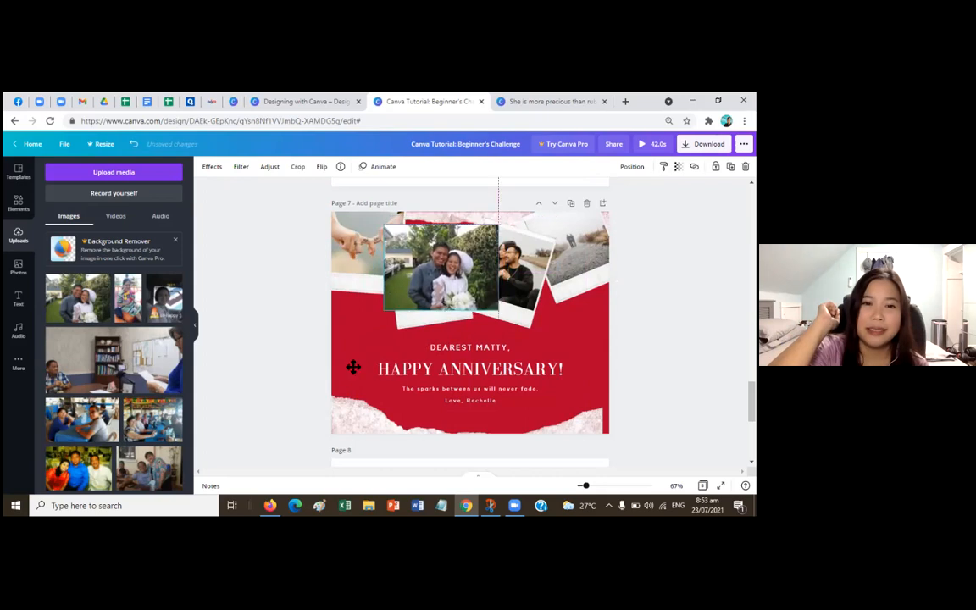
{"action": "left_click", "coordinate": [436, 272]}
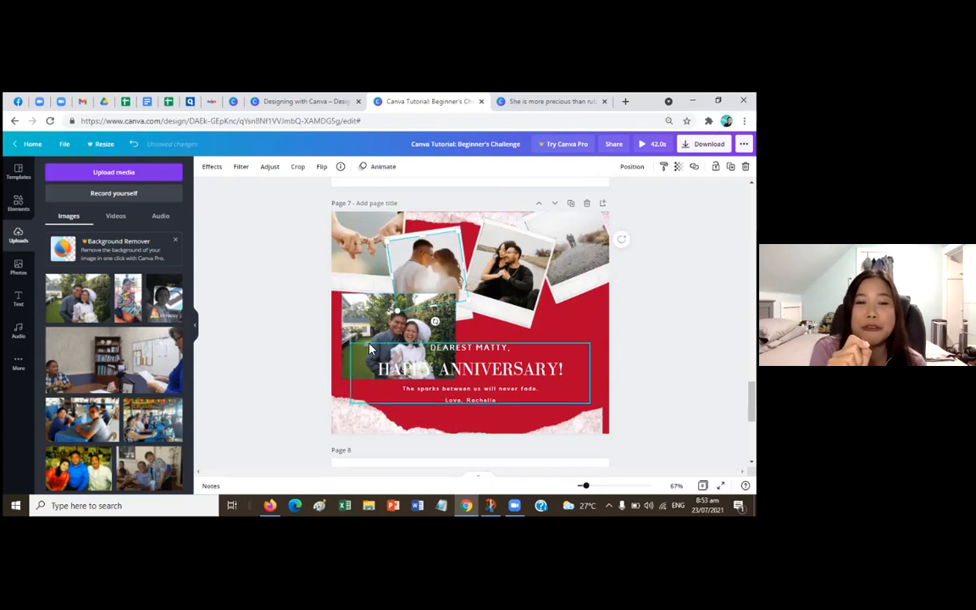
{"action": "left_click", "coordinate": [358, 339]}
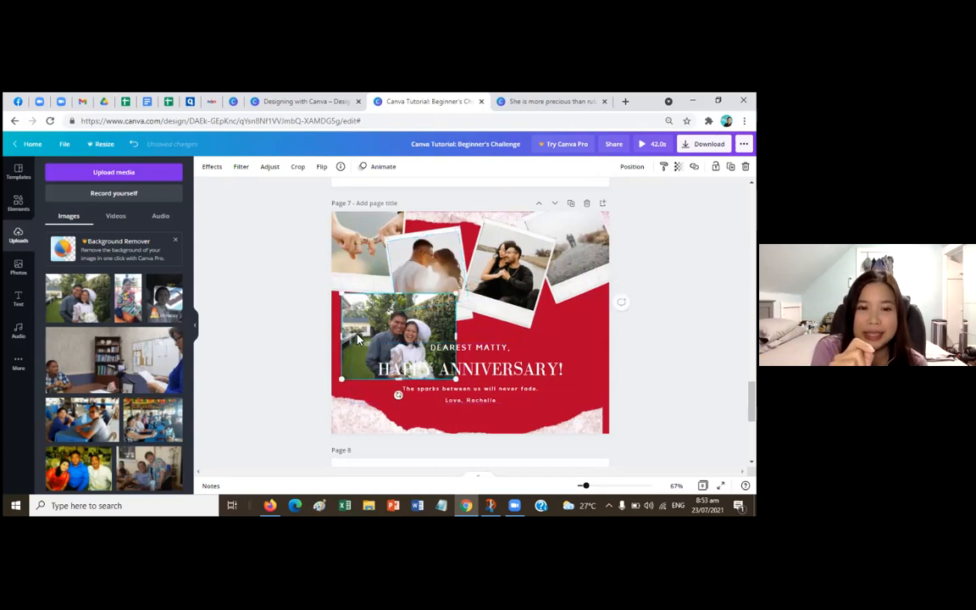
- Narrow the wedding photo from its left edge, try it over the polaroid and move it to the page's lower-left area
{"action": "left_click_drag", "start_coordinate": [344, 378], "coordinate": [412, 377]}
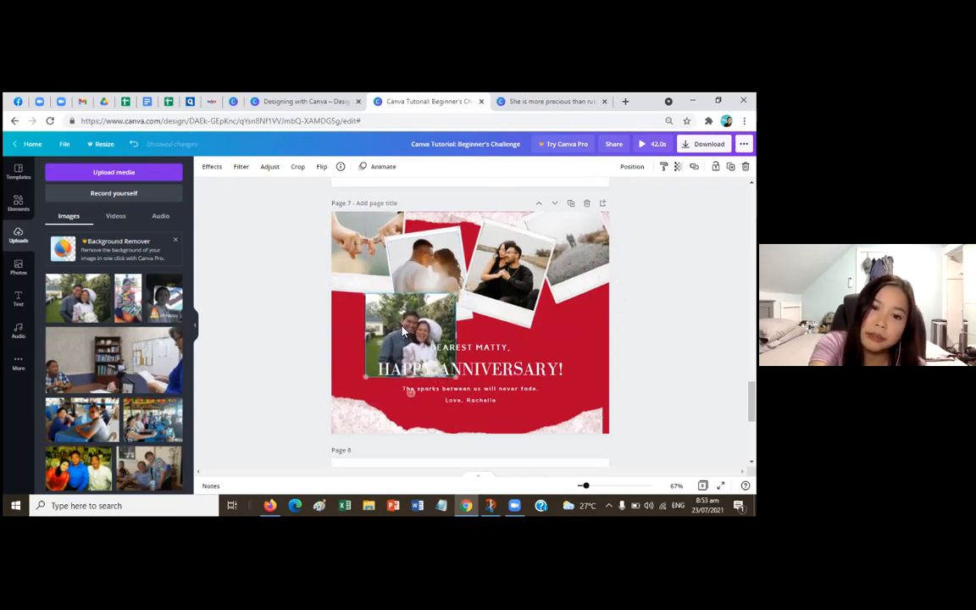
{"action": "left_click_drag", "start_coordinate": [398, 325], "coordinate": [415, 267]}
{"action": "left_click_drag", "start_coordinate": [382, 316], "coordinate": [394, 371]}
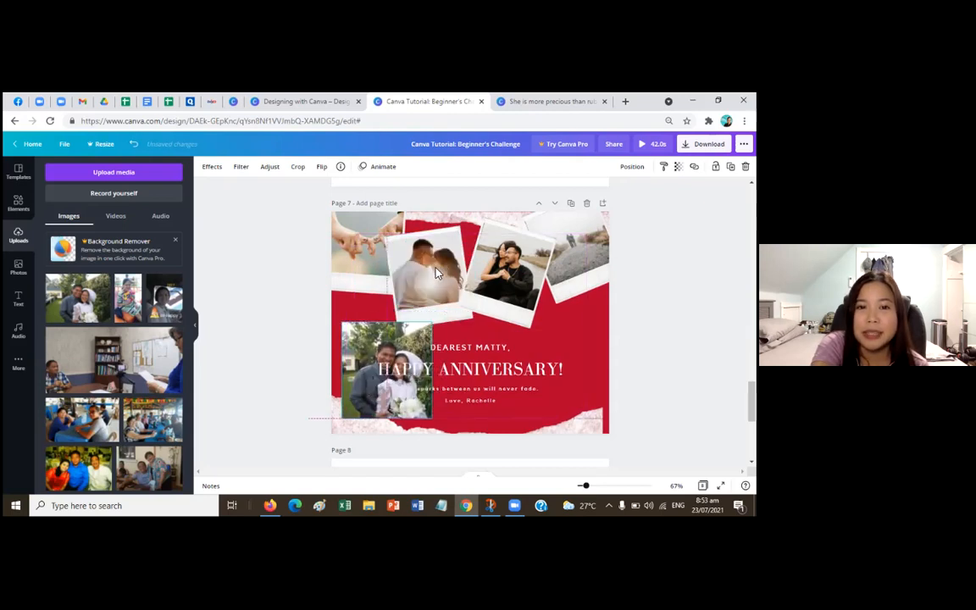
- Delete the kissing couple's photo from its polaroid and shift the wedding photo to the page's left edge
{"action": "left_click", "coordinate": [428, 274]}
{"action": "key", "text": "Delete"}
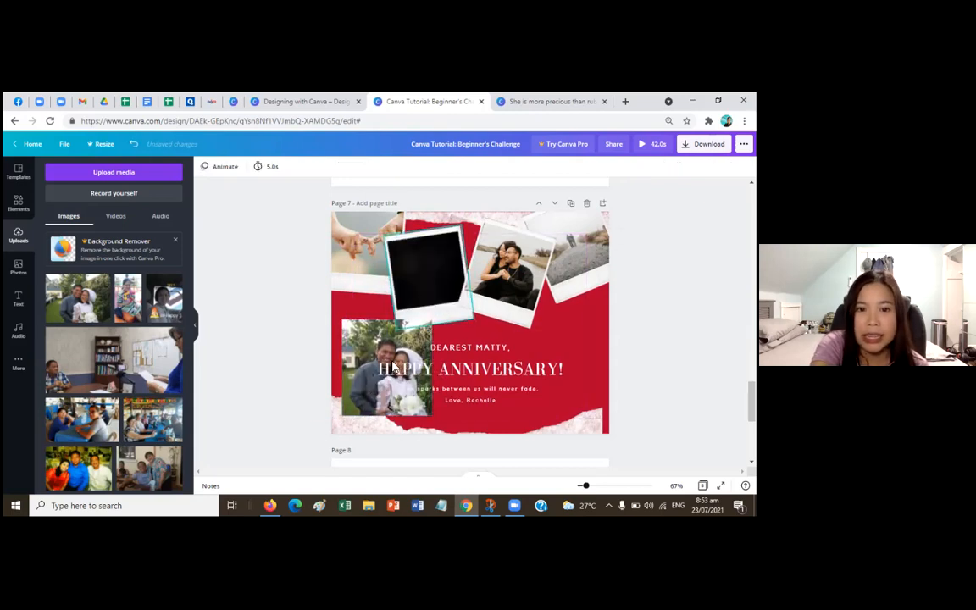
{"action": "left_click", "coordinate": [355, 333]}
{"action": "left_click_drag", "start_coordinate": [356, 333], "coordinate": [371, 318]}
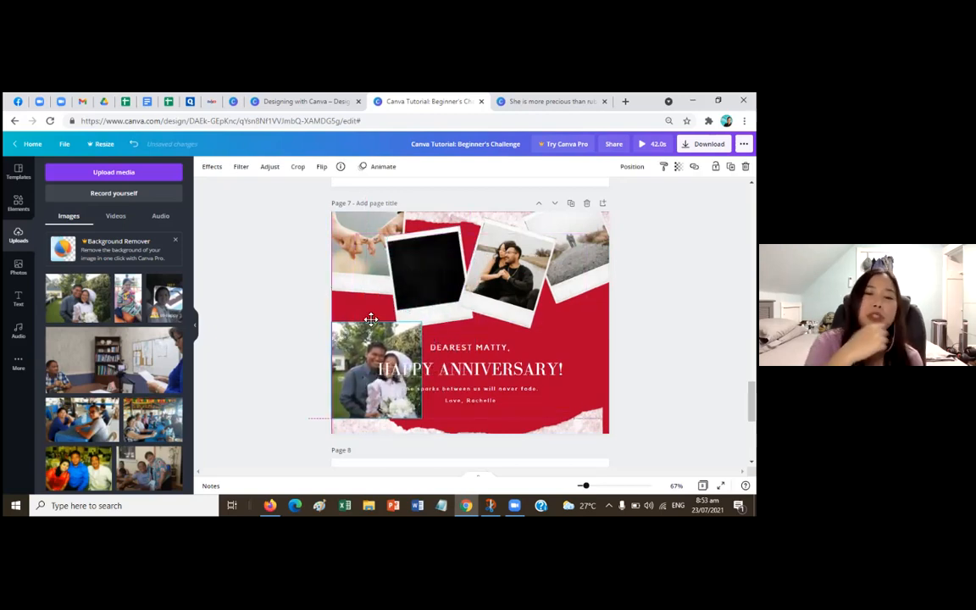
- Fit the wedding photo over the emptied black polaroid area, tilting it to the polaroid's angle and shrinking it to stay inside the white border
{"action": "left_click", "coordinate": [408, 295]}
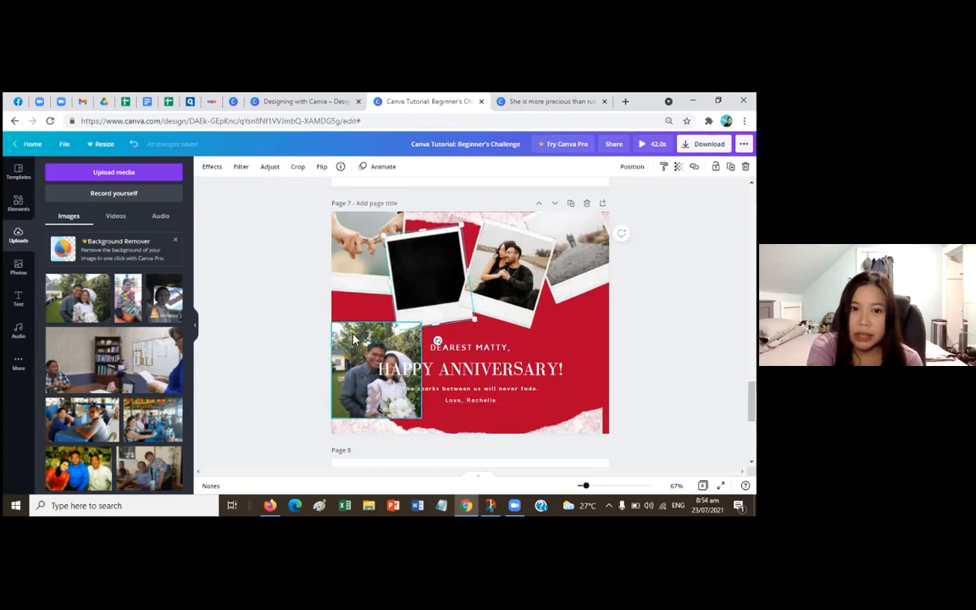
{"action": "left_click_drag", "start_coordinate": [352, 337], "coordinate": [407, 247]}
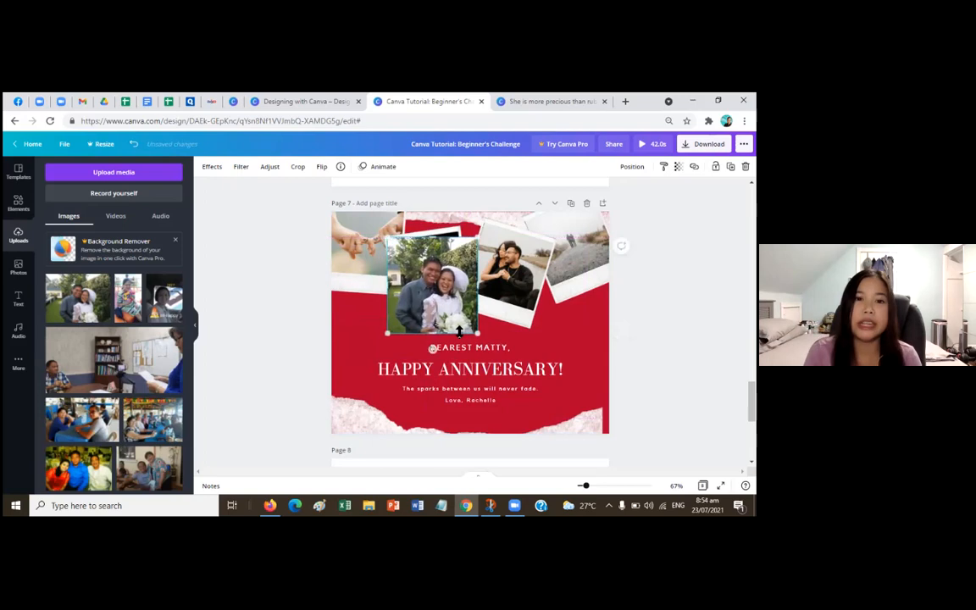
{"action": "mouse_move", "coordinate": [431, 348]}
{"action": "left_mouse_down"}
{"action": "mouse_move", "coordinate": [448, 343]}
{"action": "mouse_move", "coordinate": [440, 339]}
{"action": "left_mouse_up"}
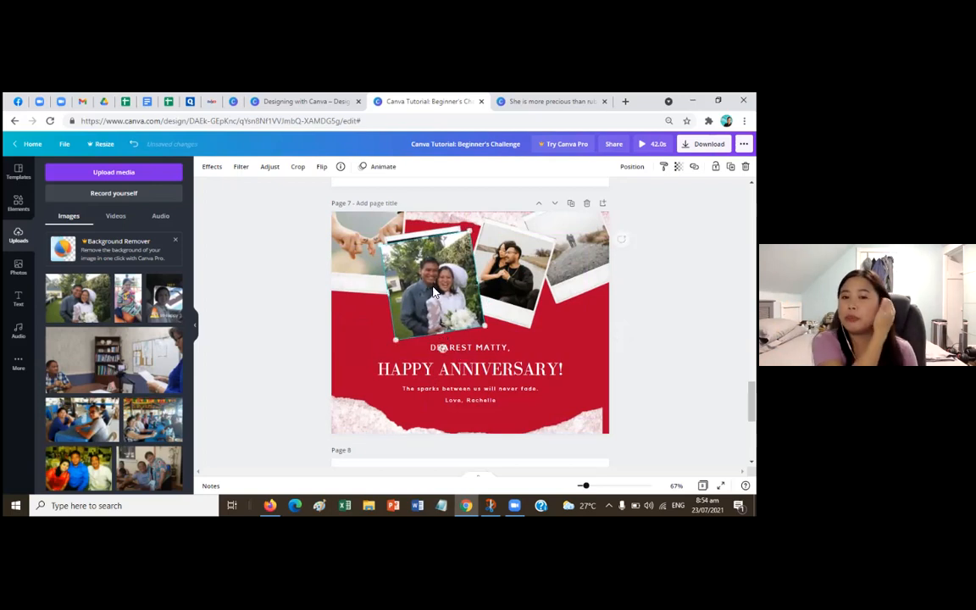
{"action": "left_click_drag", "start_coordinate": [435, 288], "coordinate": [422, 294]}
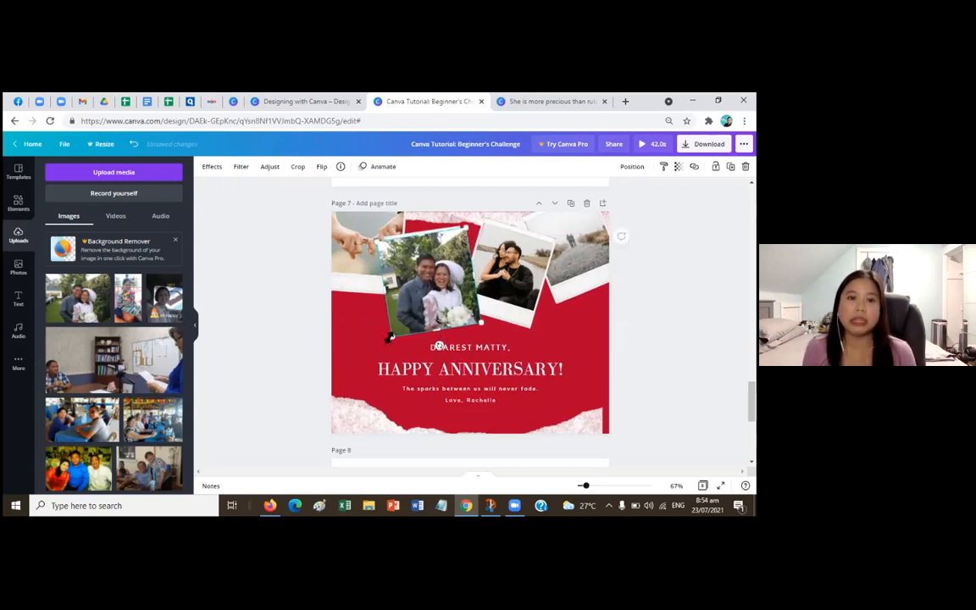
{"action": "left_click_drag", "start_coordinate": [403, 328], "coordinate": [411, 318]}
{"action": "left_click_drag", "start_coordinate": [447, 272], "coordinate": [436, 271]}
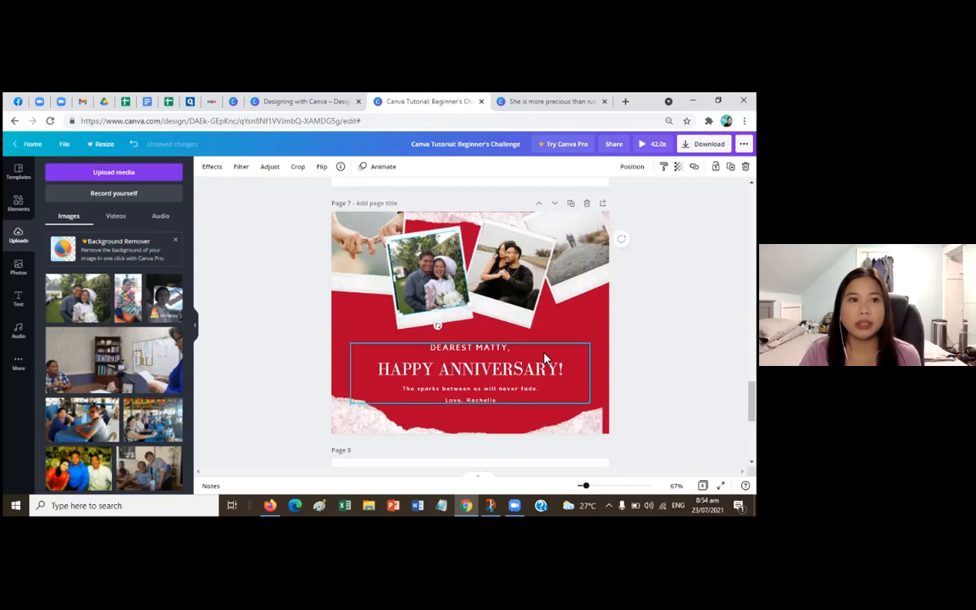
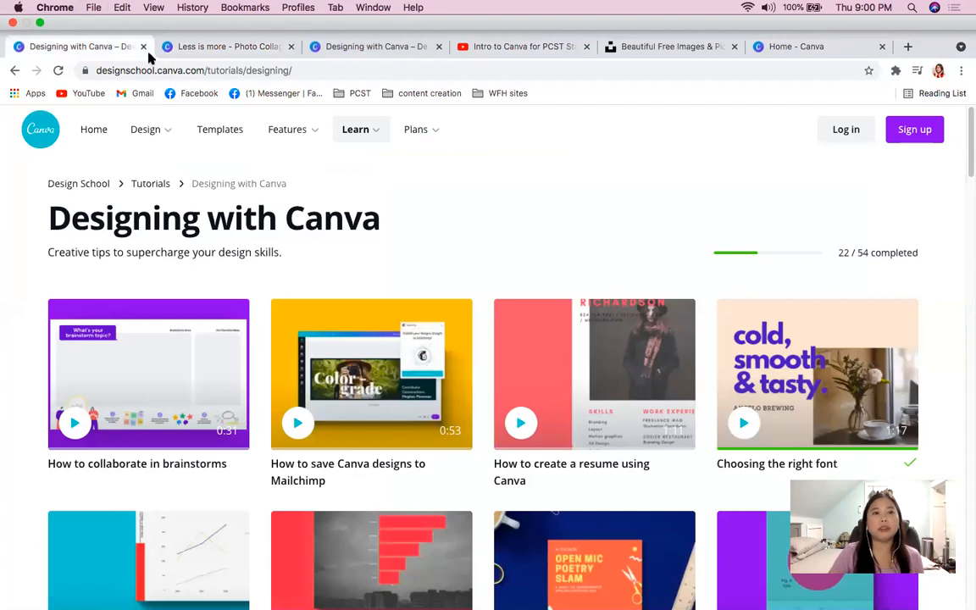
- Bring up the Less is more design in full screen and go to its first exercise on page 2
{"action": "left_click", "coordinate": [184, 49]}
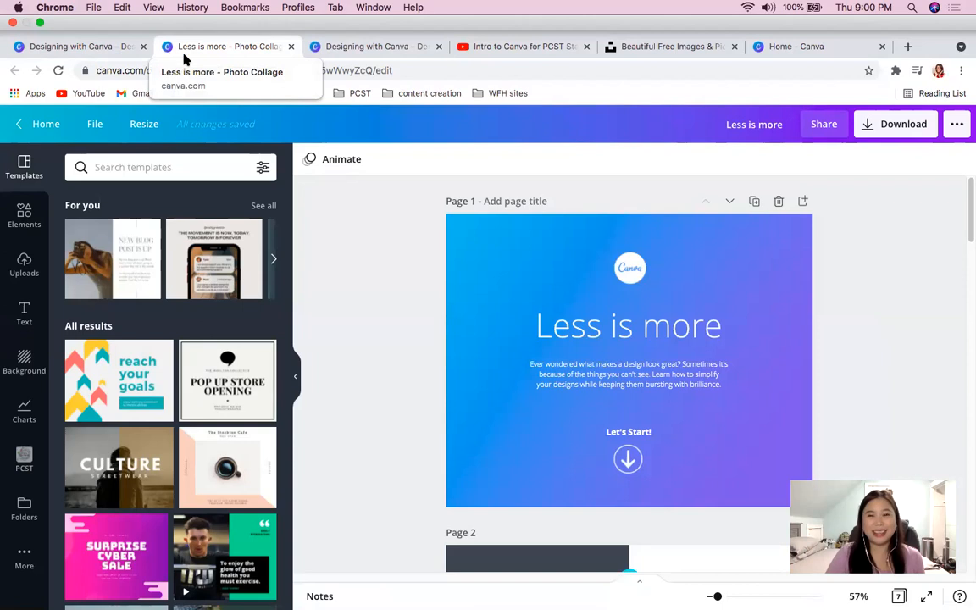
{"action": "key", "text": "ctrl+super+f"}
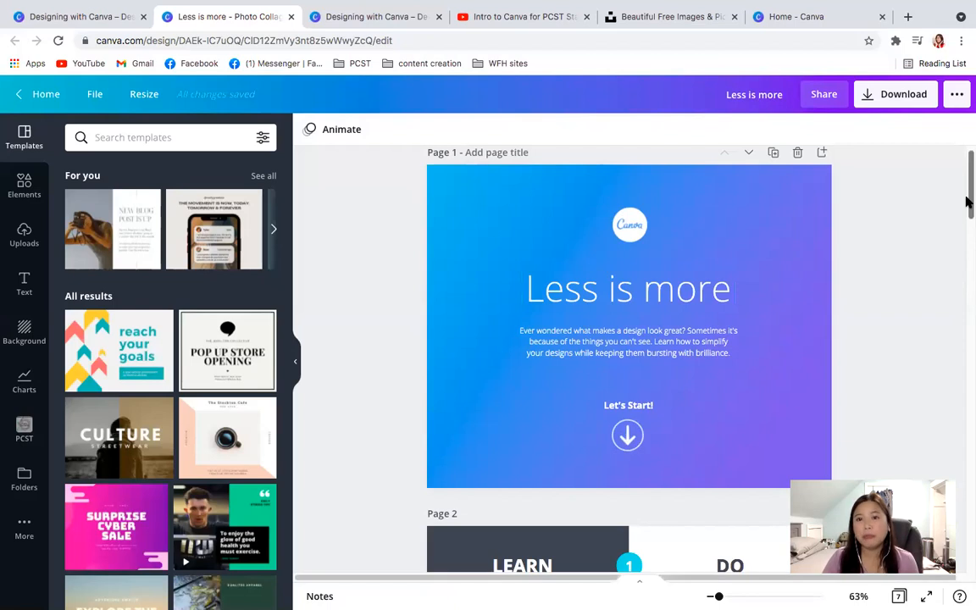
{"action": "left_click_drag", "start_coordinate": [966, 201], "coordinate": [967, 266]}
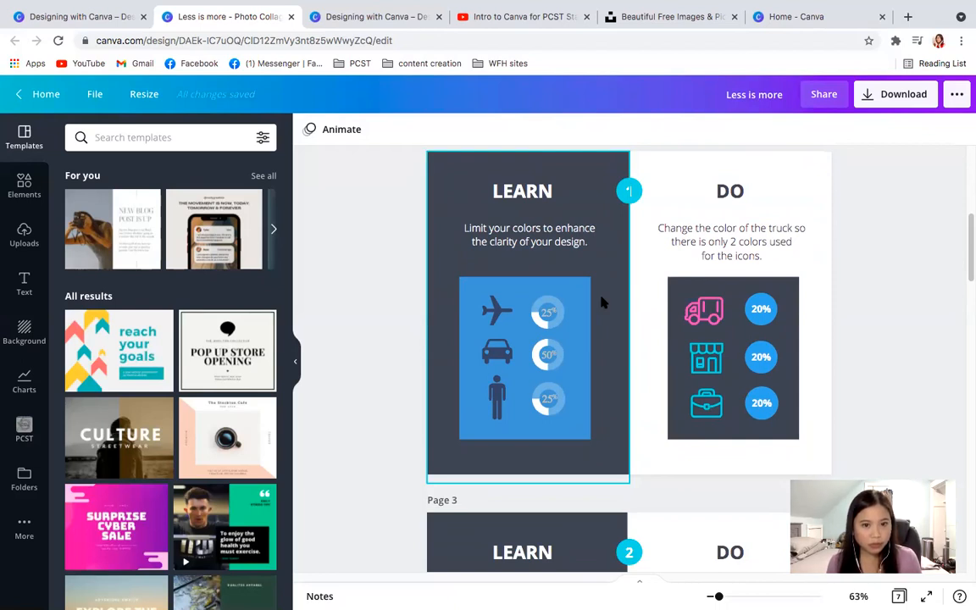
- Revisit the Designing with Canva tutorials page and return to the Less is more design
{"action": "left_click", "coordinate": [30, 22]}
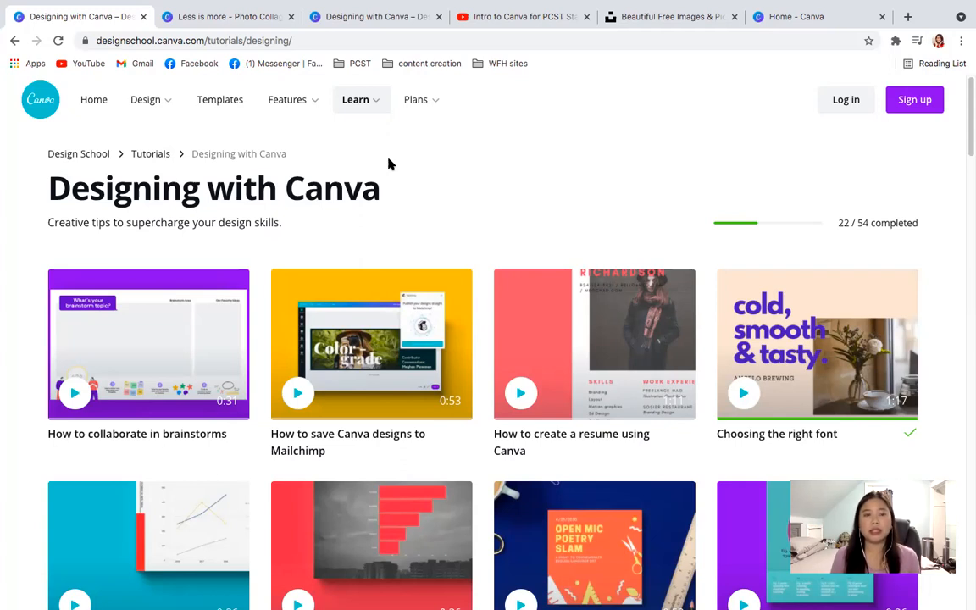
{"action": "mouse_move", "coordinate": [352, 99]}
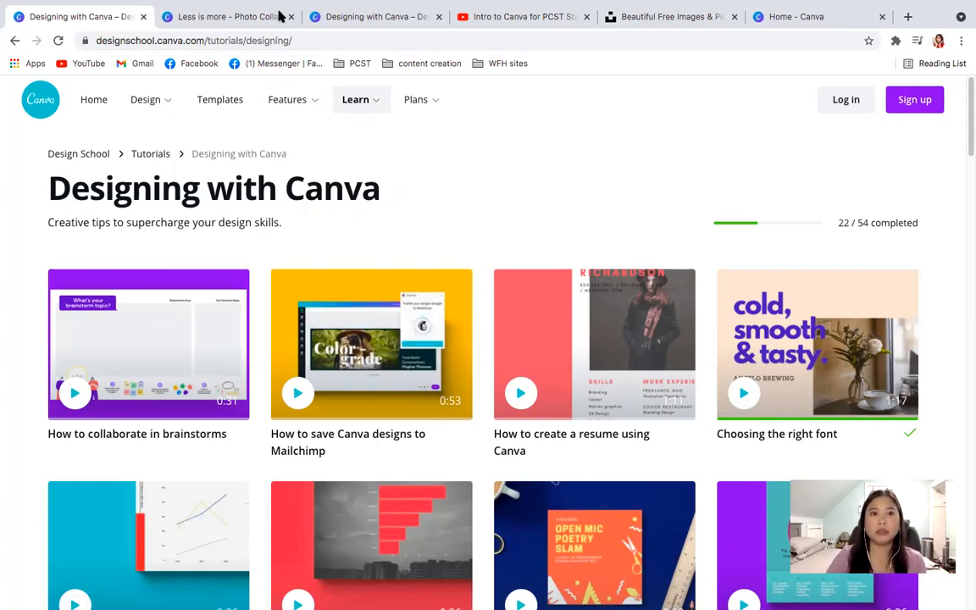
{"action": "left_click", "coordinate": [241, 17]}
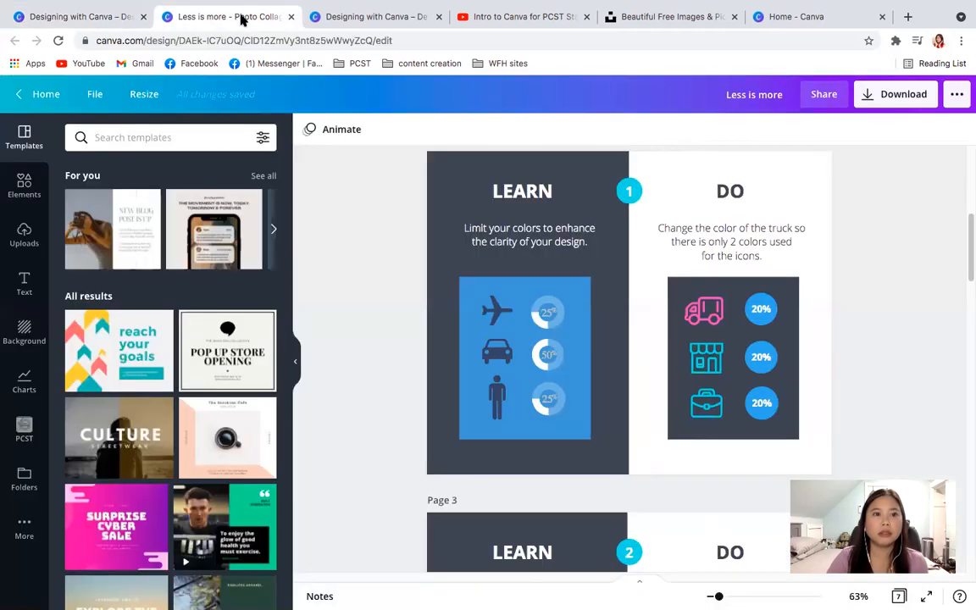
{"action": "left_click", "coordinate": [83, 17]}
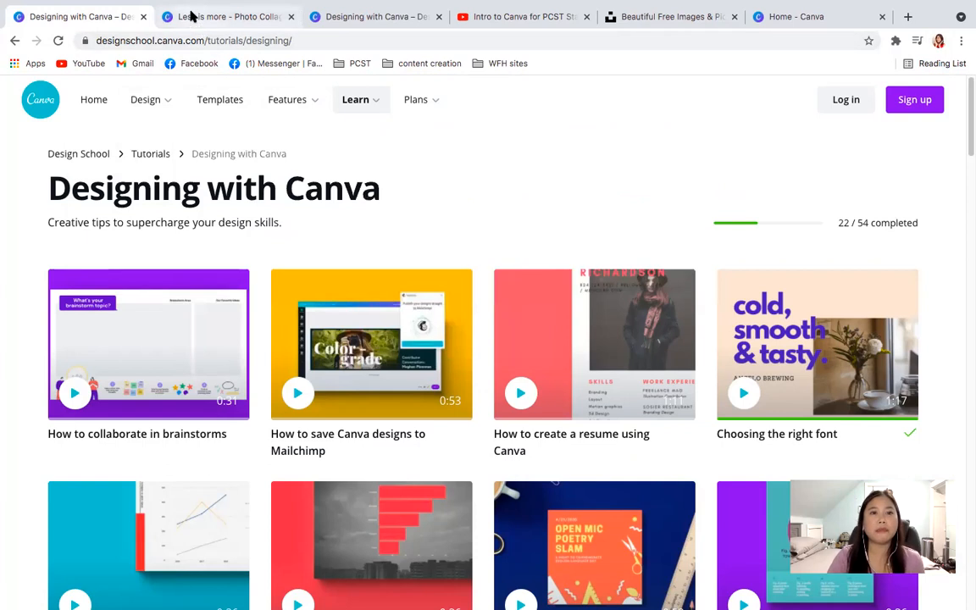
{"action": "left_click", "coordinate": [233, 17]}
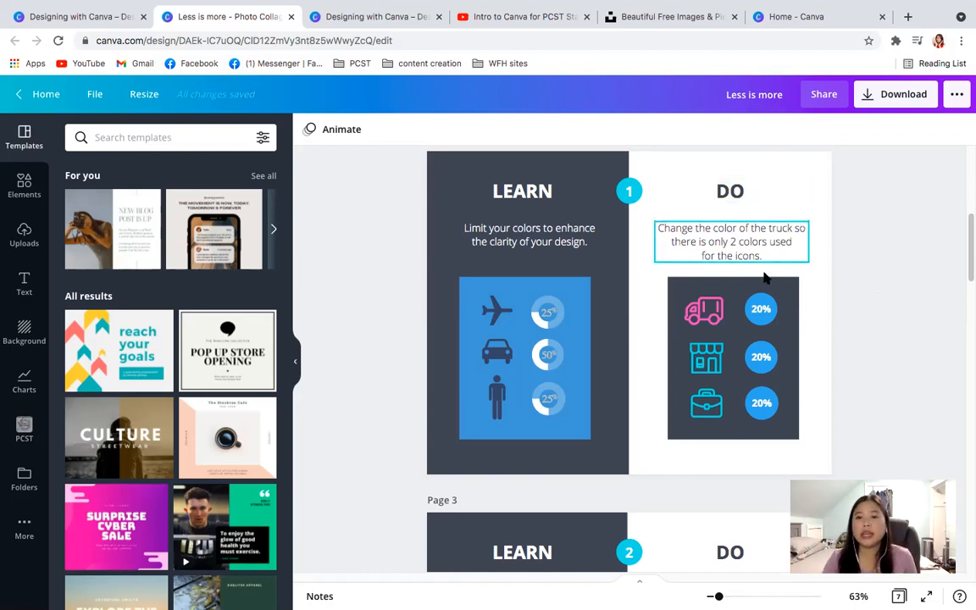
- Recolor the pink truck icon on page 2 to the turquoise document color matching the store and briefcase icons
{"action": "left_click", "coordinate": [708, 315]}
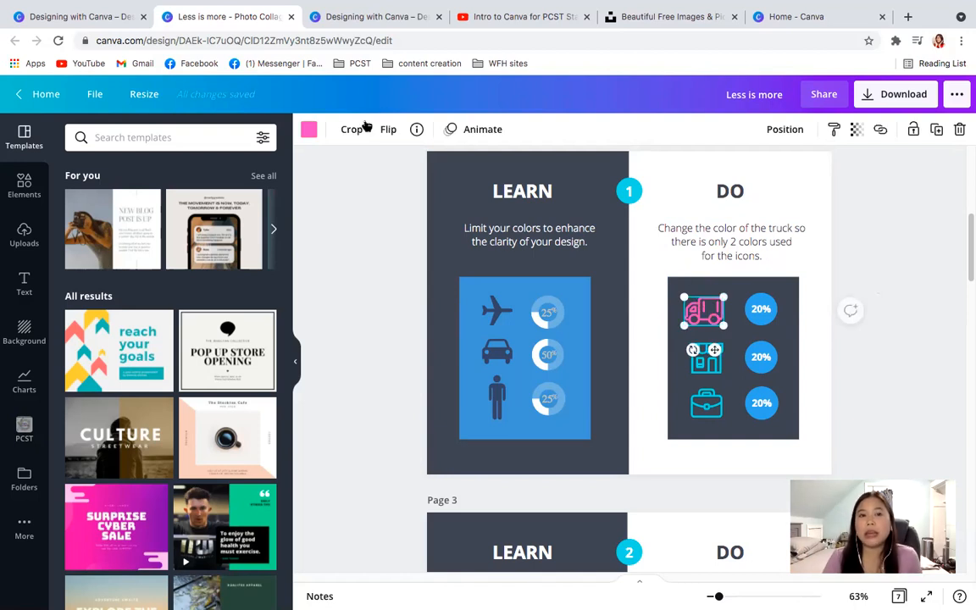
{"action": "left_click", "coordinate": [308, 130]}
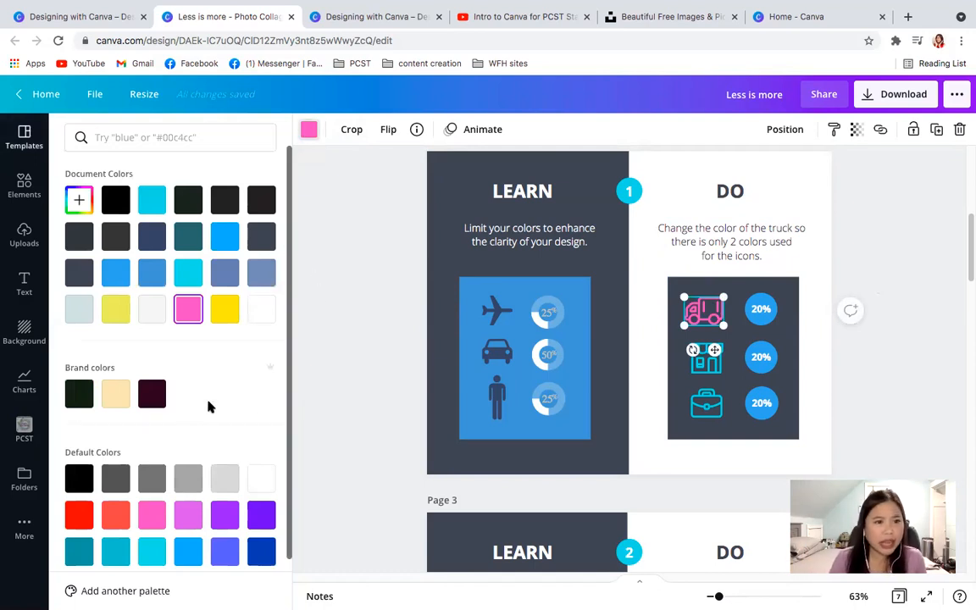
{"action": "scroll", "coordinate": [280, 372], "scroll_direction": "down", "scroll_amount": 2}
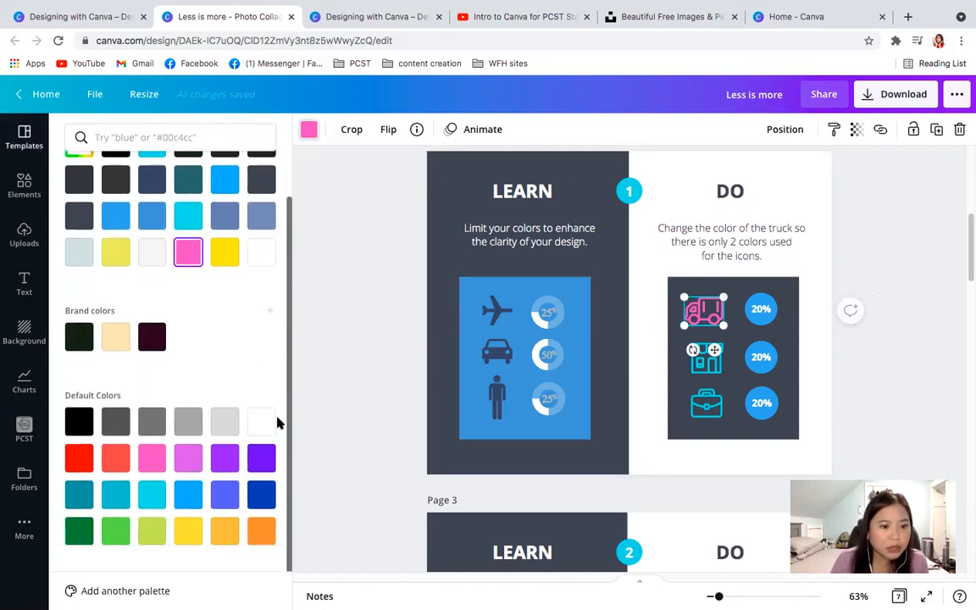
{"action": "scroll", "coordinate": [277, 326], "scroll_direction": "up", "scroll_amount": 2}
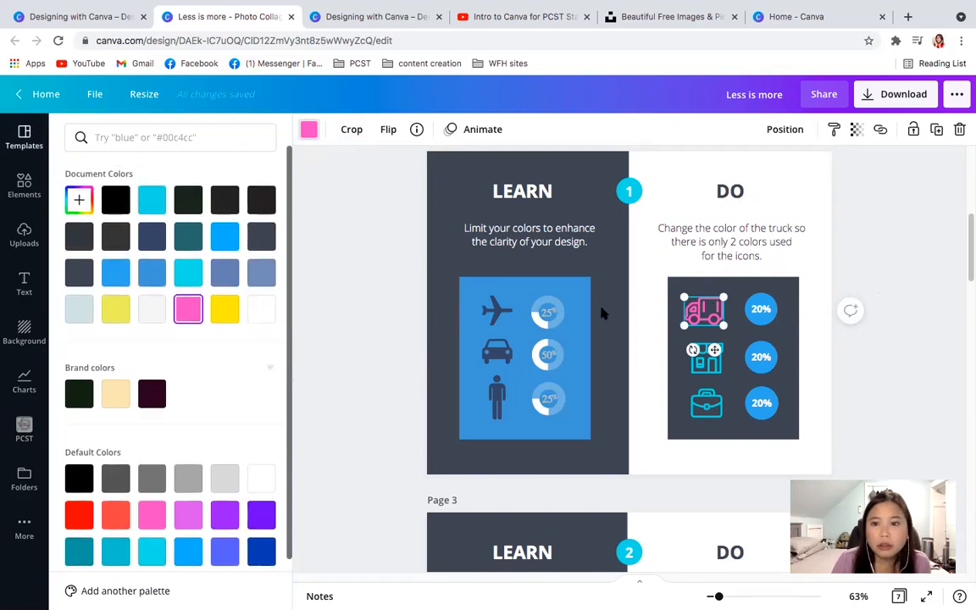
{"action": "left_click", "coordinate": [713, 364]}
{"action": "left_click", "coordinate": [694, 311]}
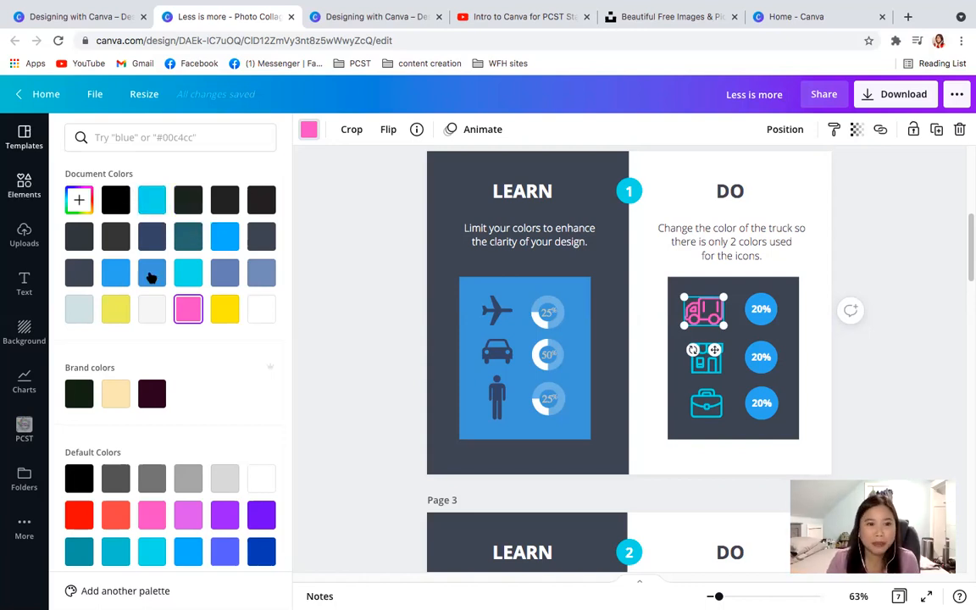
{"action": "left_click", "coordinate": [185, 272]}
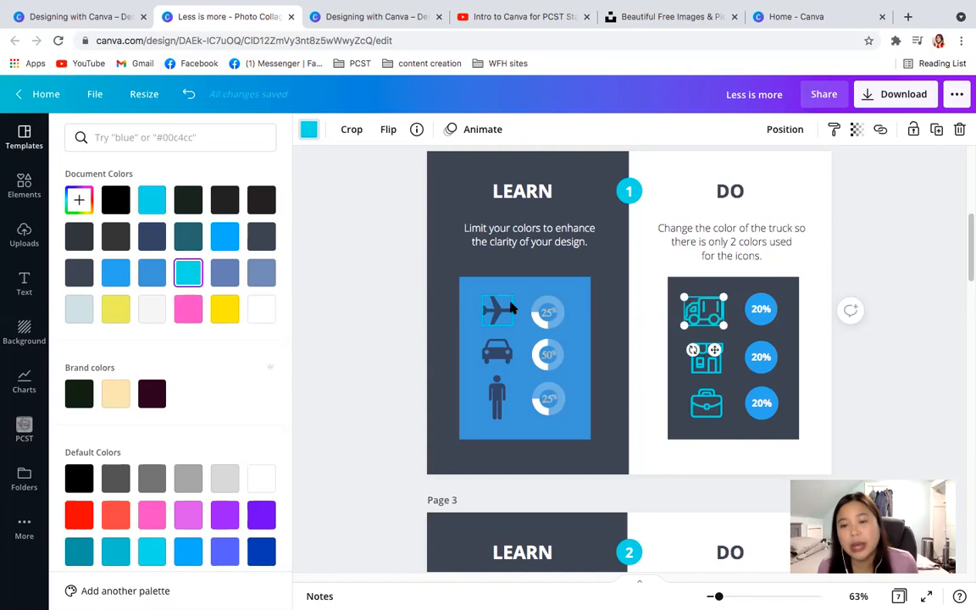
{"action": "left_click", "coordinate": [878, 280]}
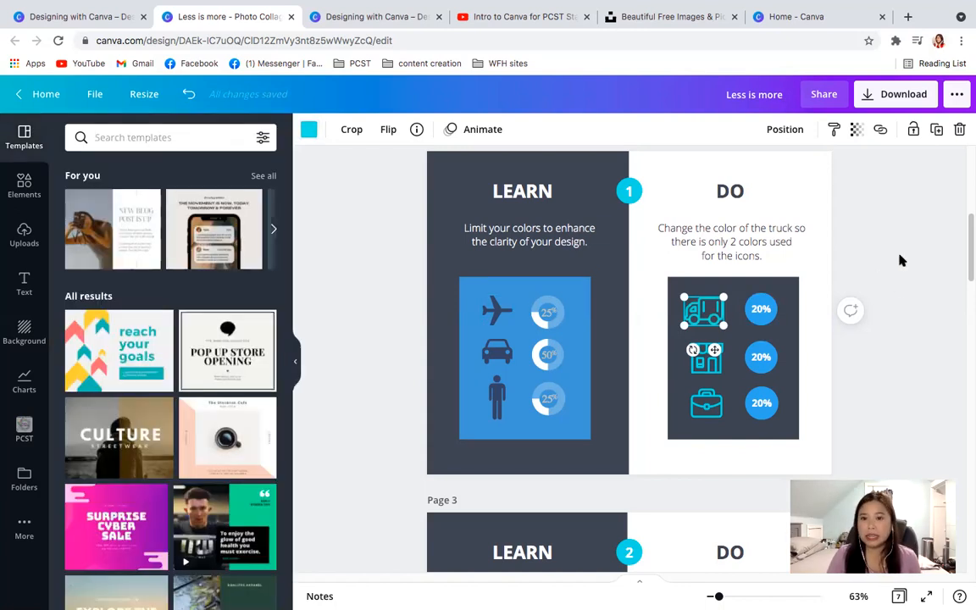
{"action": "left_click", "coordinate": [900, 260]}
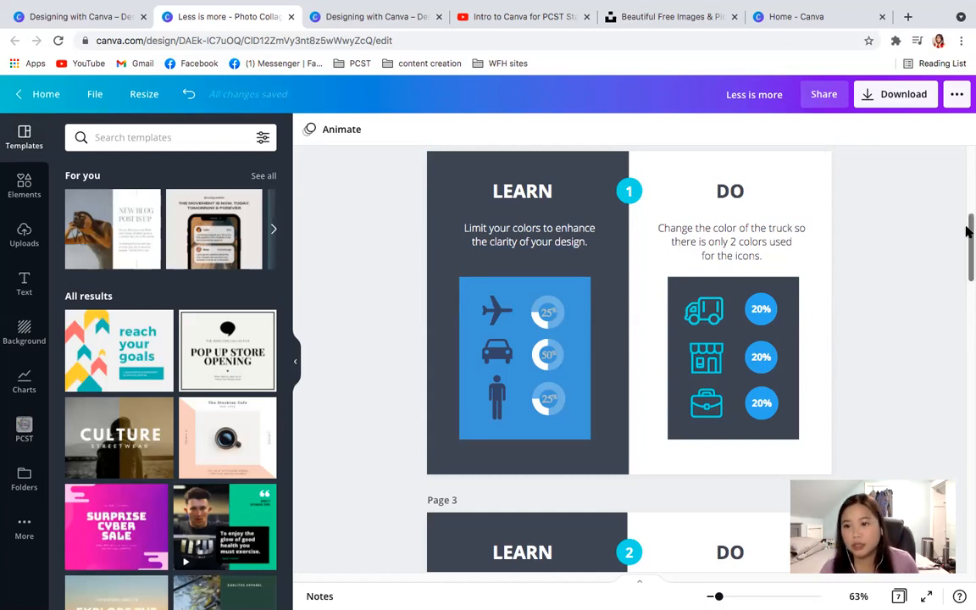
- Delete the six smaller stars around the All-Star Event graphic on page 3, keeping only the large star
{"action": "left_click_drag", "start_coordinate": [968, 234], "coordinate": [968, 286]}
{"action": "right_click", "coordinate": [967, 283]}
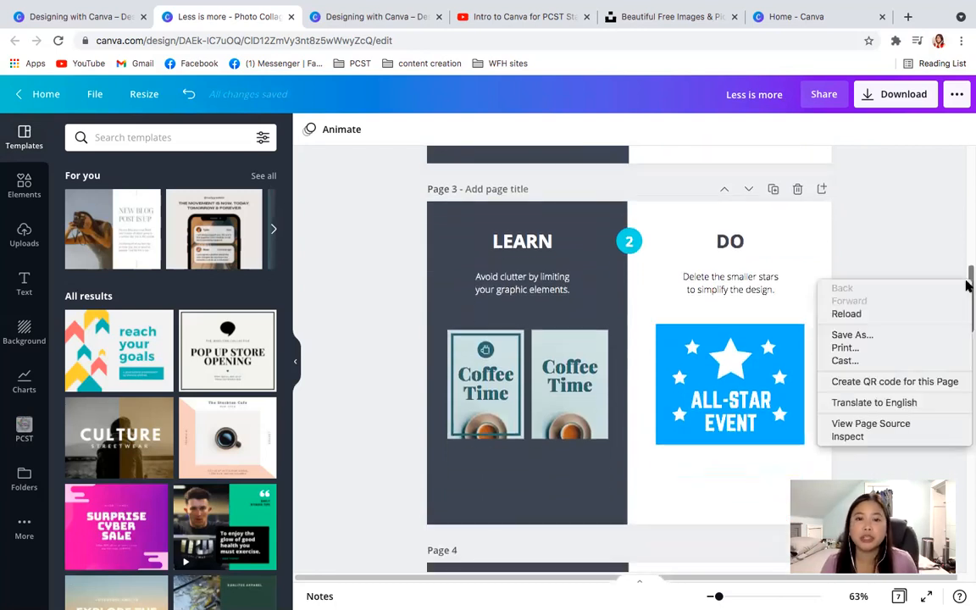
{"action": "left_click", "coordinate": [932, 216]}
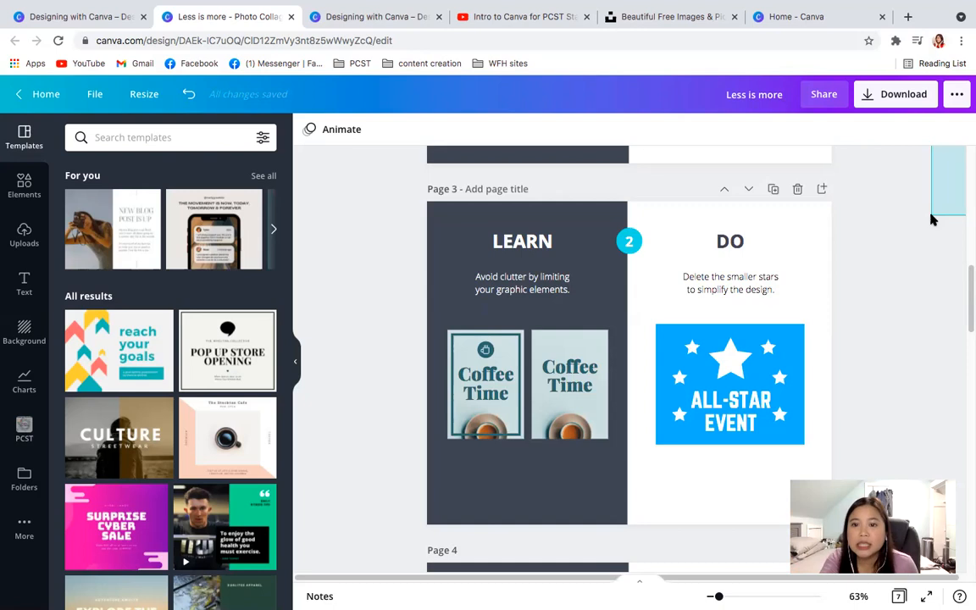
{"action": "left_click_drag", "start_coordinate": [931, 219], "coordinate": [924, 381]}
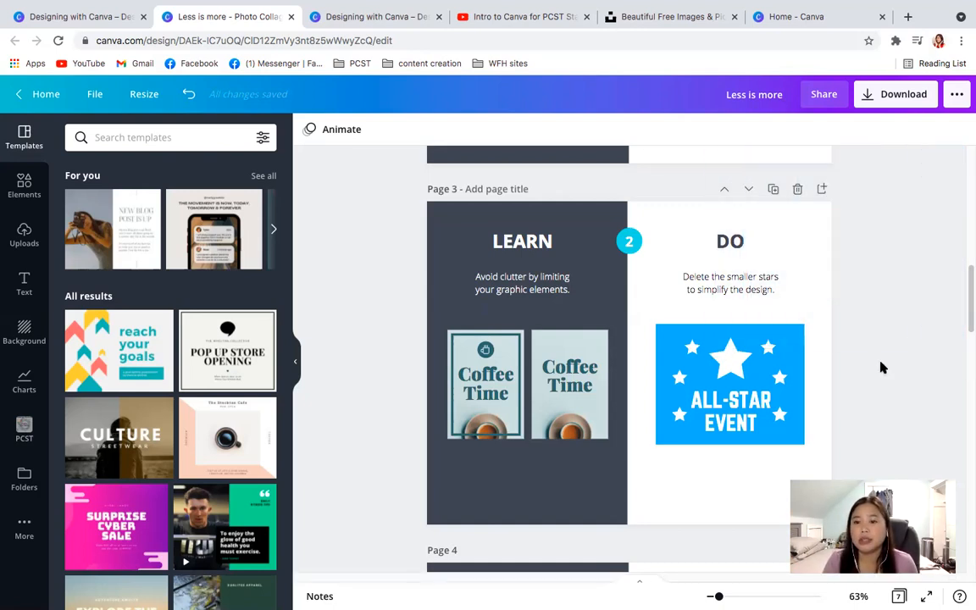
{"action": "left_click", "coordinate": [692, 348]}
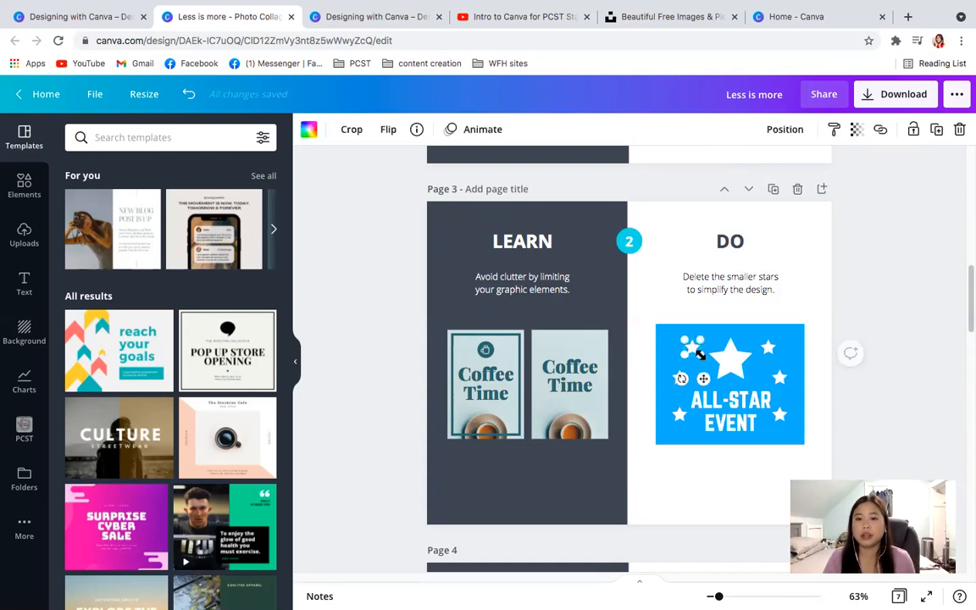
{"action": "key", "text": "Delete"}
{"action": "left_click", "coordinate": [679, 380]}
{"action": "key", "text": "Delete"}
{"action": "left_click", "coordinate": [677, 420]}
{"action": "key", "text": "Delete"}
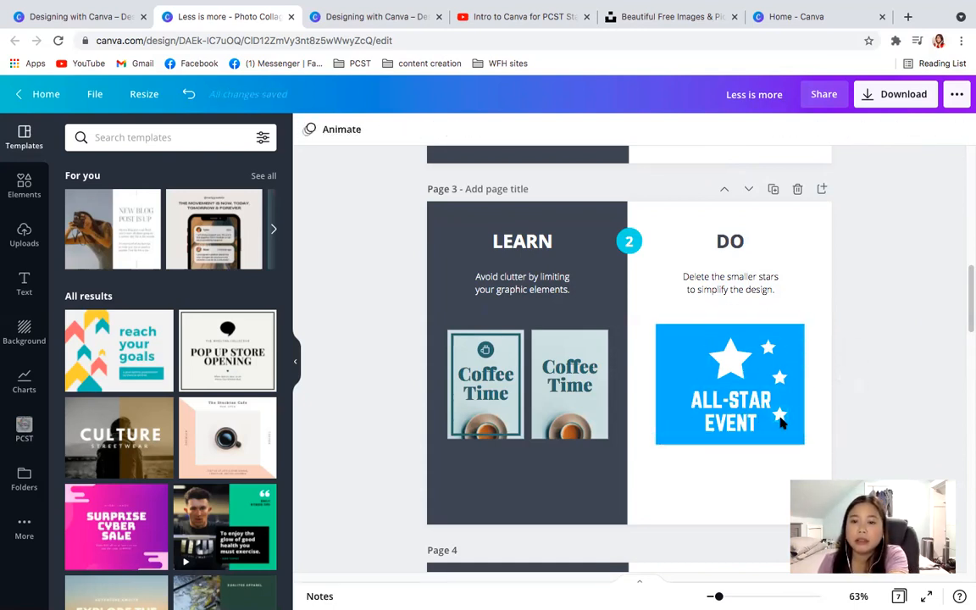
{"action": "left_click", "coordinate": [772, 375]}
{"action": "key", "text": "Delete"}
{"action": "left_click", "coordinate": [767, 347]}
{"action": "key", "text": "Delete"}
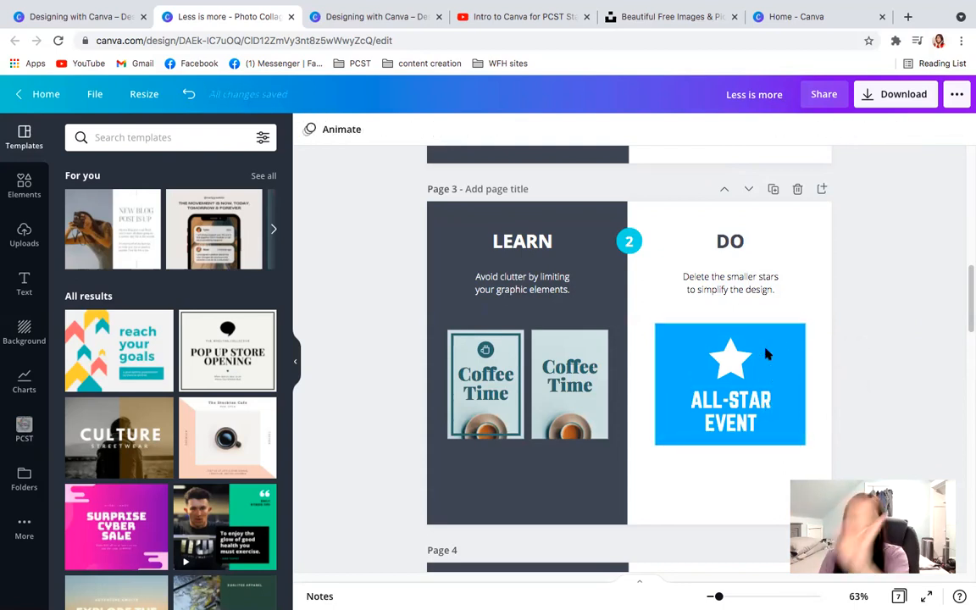
{"action": "left_click", "coordinate": [823, 285]}
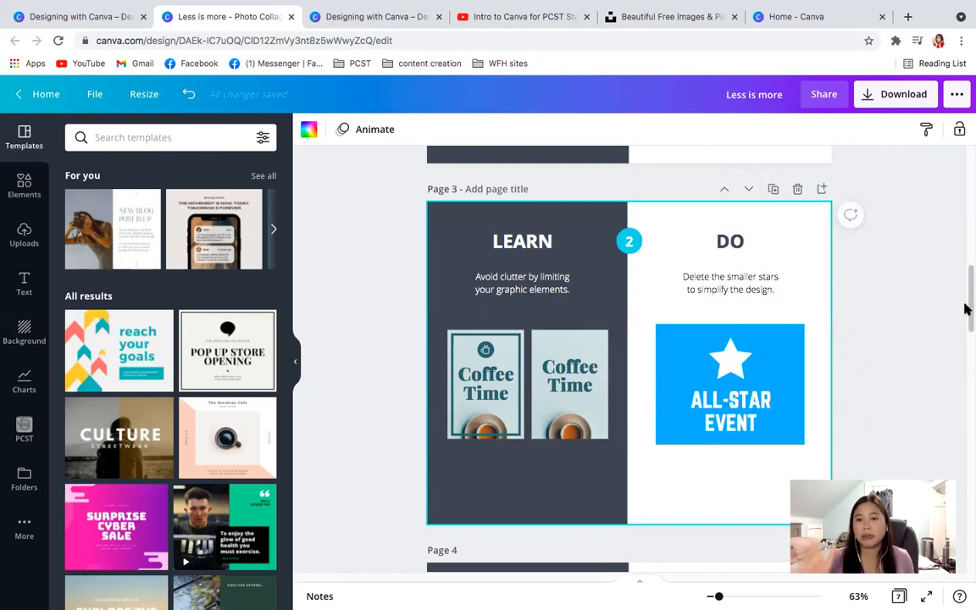
- Delete the dark "Like us on Facebook" text on page 4 and move the thumbs-up icon into its place above "To win prizes!"
{"action": "left_click_drag", "start_coordinate": [966, 307], "coordinate": [967, 365]}
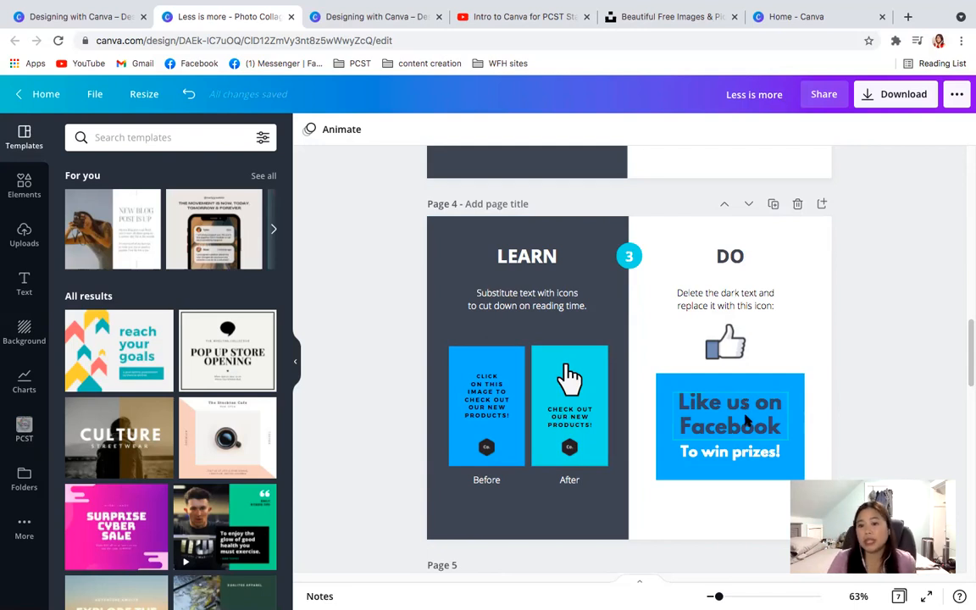
{"action": "left_click", "coordinate": [745, 420]}
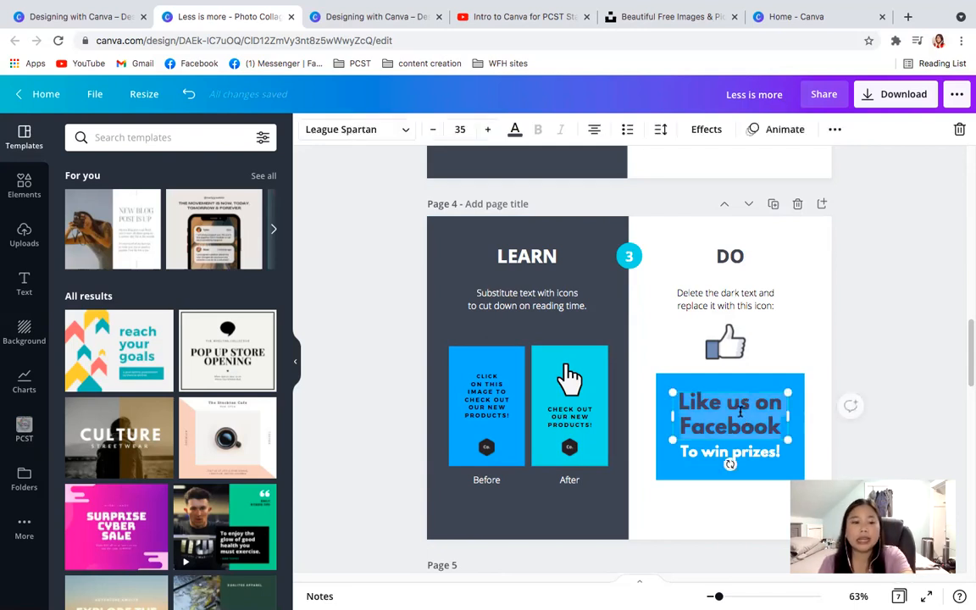
{"action": "double_click", "coordinate": [739, 412]}
{"action": "key", "text": "BackSpace"}
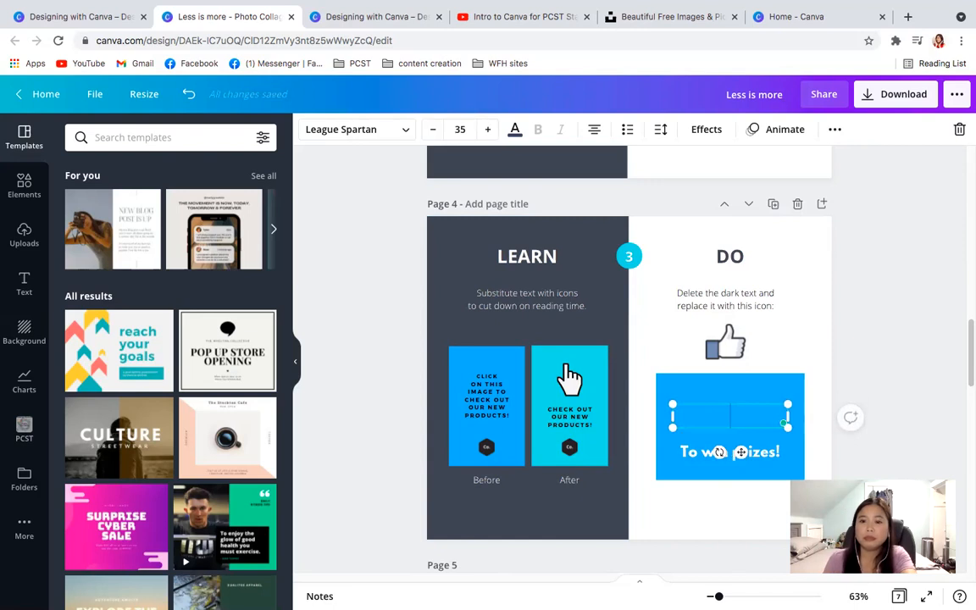
{"action": "left_click_drag", "start_coordinate": [724, 349], "coordinate": [728, 423]}
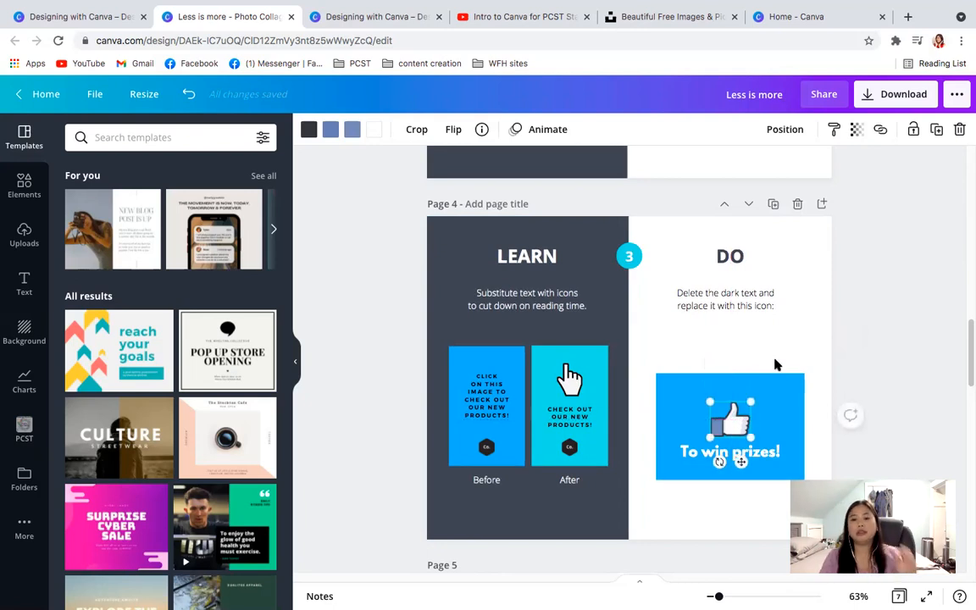
{"action": "left_click", "coordinate": [777, 366]}
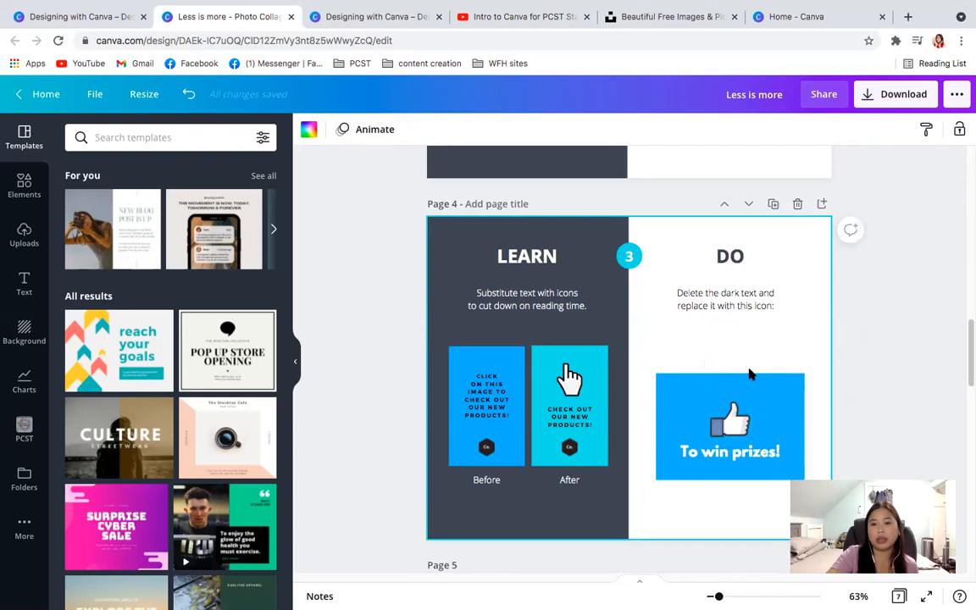
- Preview the two-fonts exercise on page 5 and go back to the stars exercise on page 3
{"action": "scroll", "coordinate": [741, 375], "scroll_direction": "down", "scroll_amount": 3}
{"action": "scroll", "coordinate": [742, 375], "scroll_direction": "down", "scroll_amount": 6}
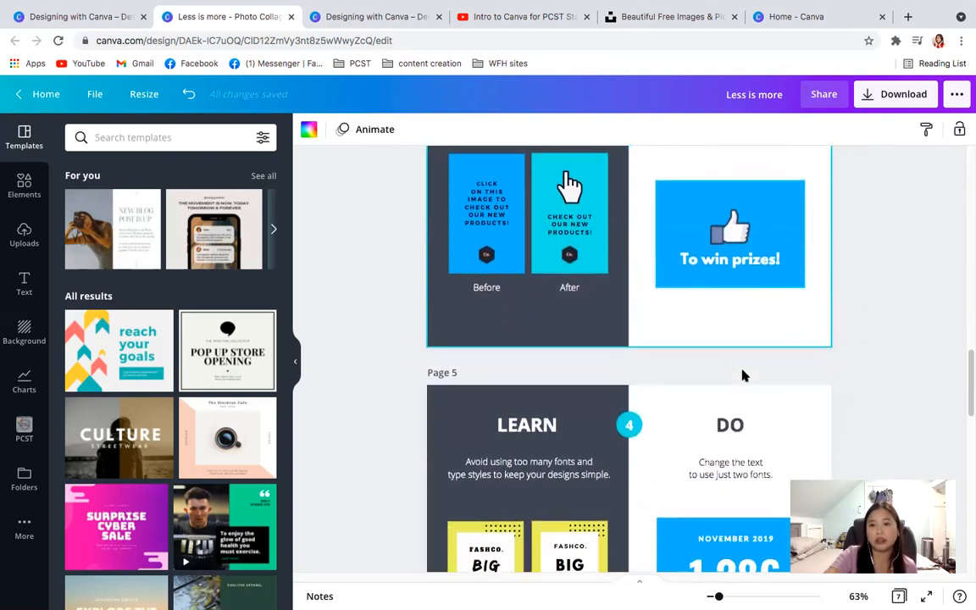
{"action": "scroll", "coordinate": [741, 375], "scroll_direction": "down", "scroll_amount": 2}
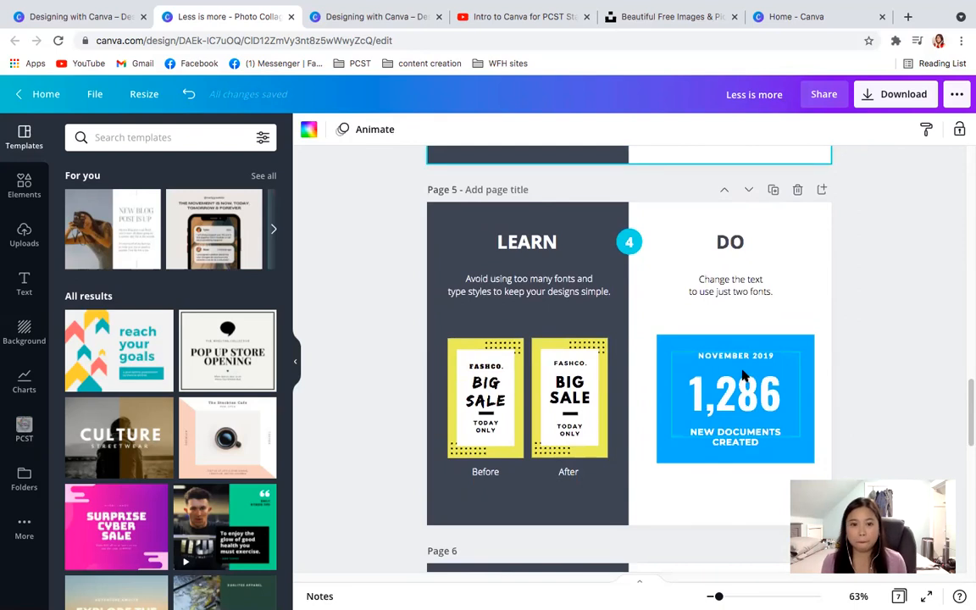
{"action": "scroll", "coordinate": [742, 375], "scroll_direction": "up", "scroll_amount": 18}
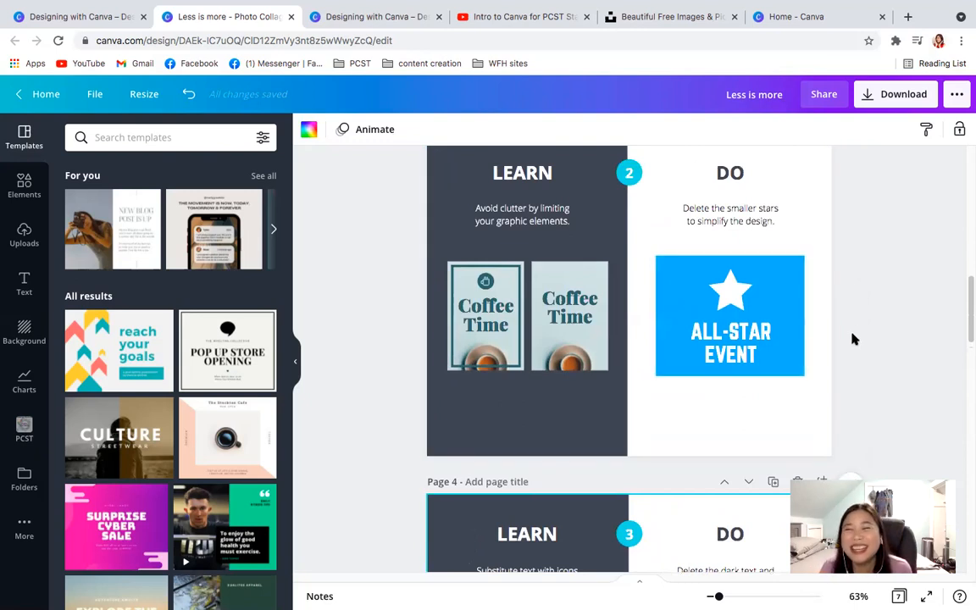
{"action": "left_click", "coordinate": [884, 309]}
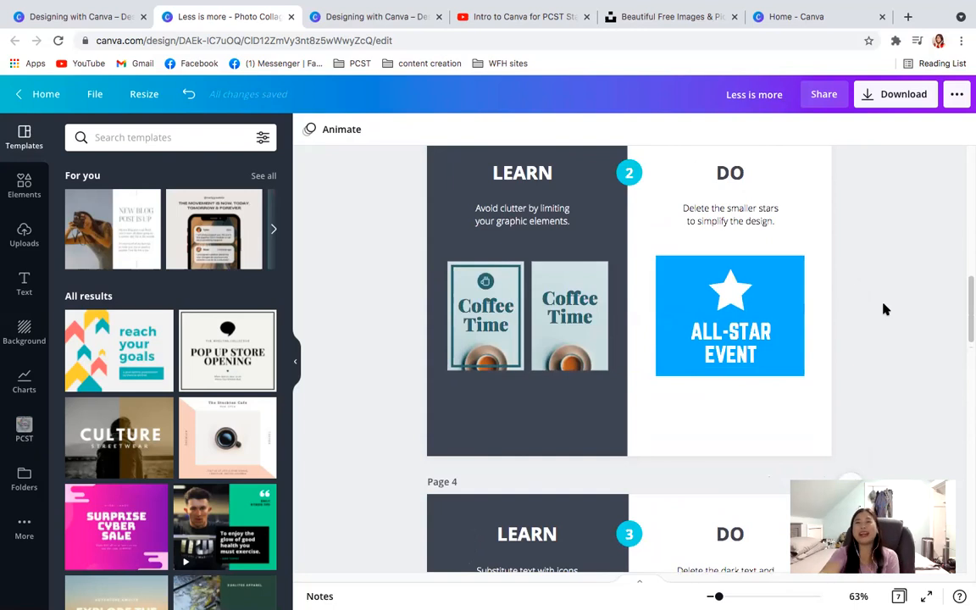
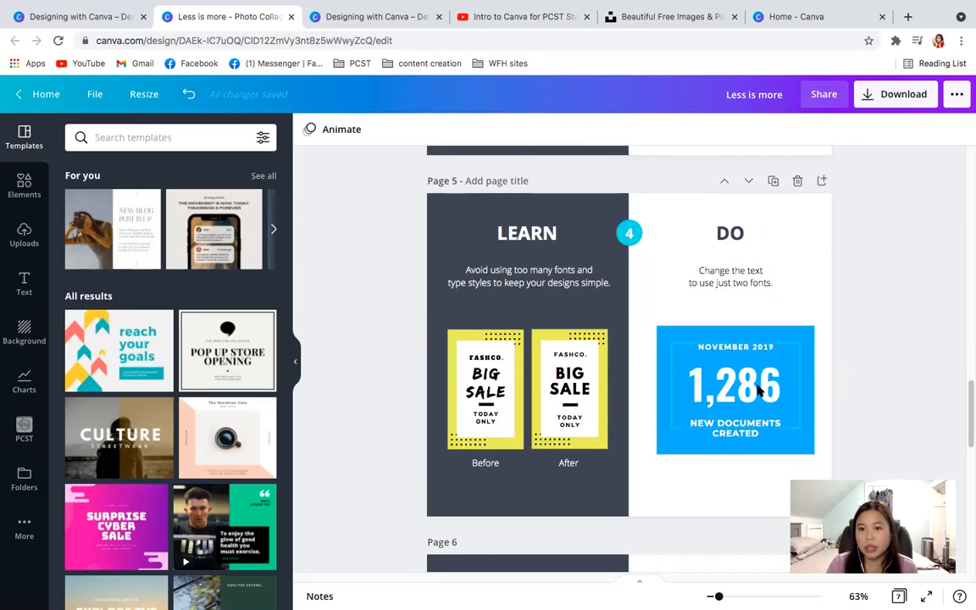
- Check which font each of the three text lines in the blue page 5 graphic uses
{"action": "left_click", "coordinate": [732, 390]}
{"action": "left_click", "coordinate": [730, 387]}
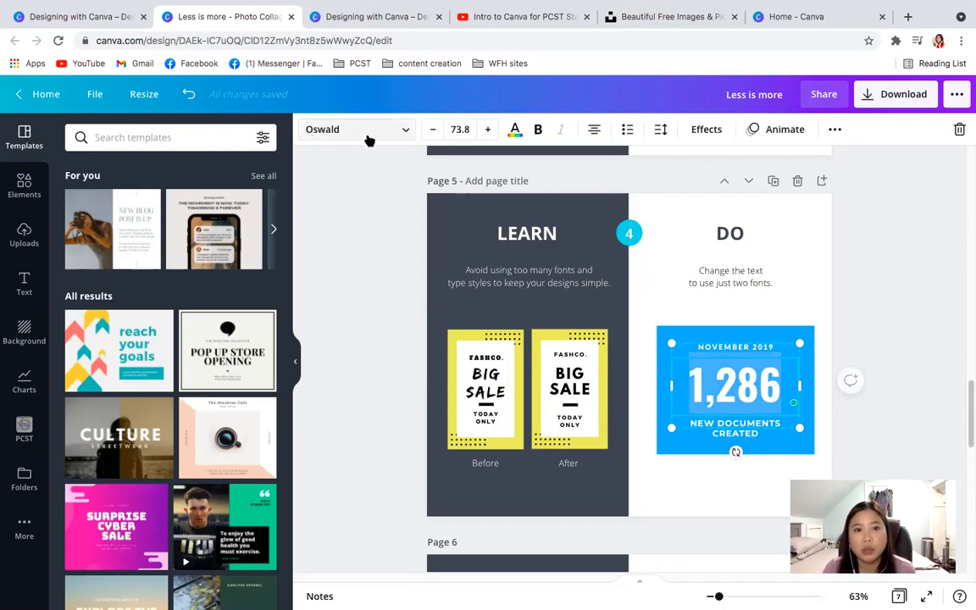
{"action": "left_click", "coordinate": [735, 350]}
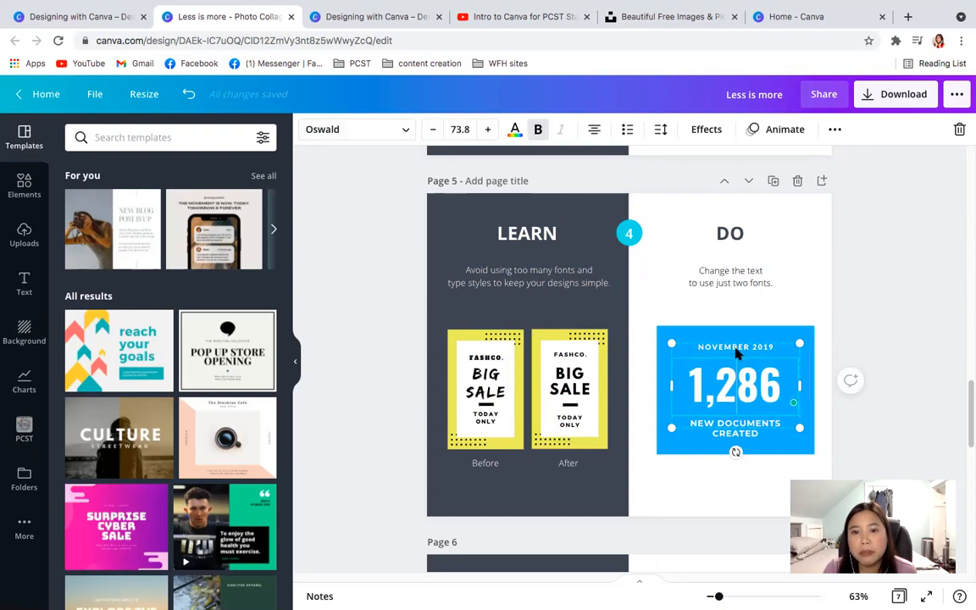
{"action": "left_click", "coordinate": [749, 349]}
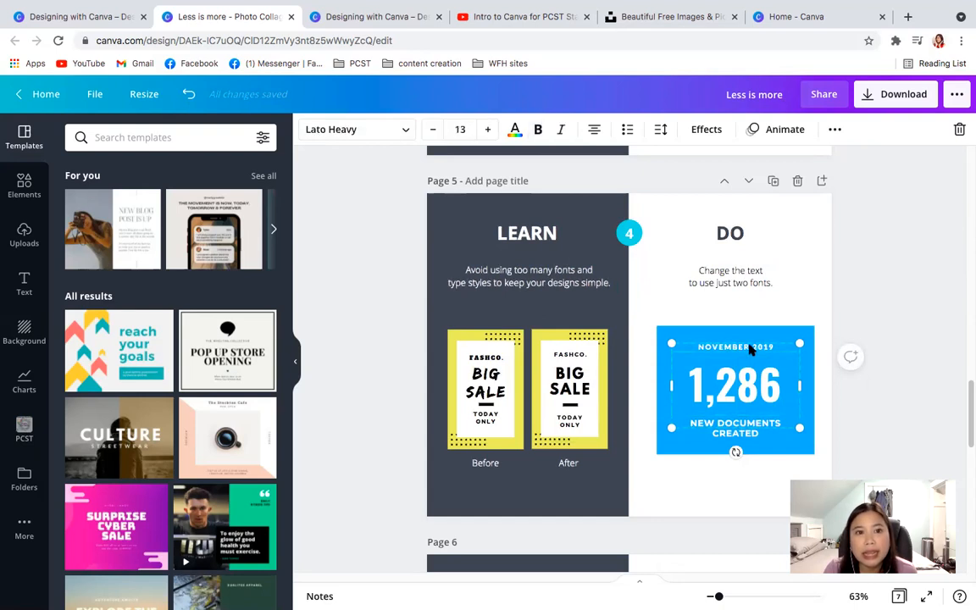
{"action": "left_click", "coordinate": [746, 434]}
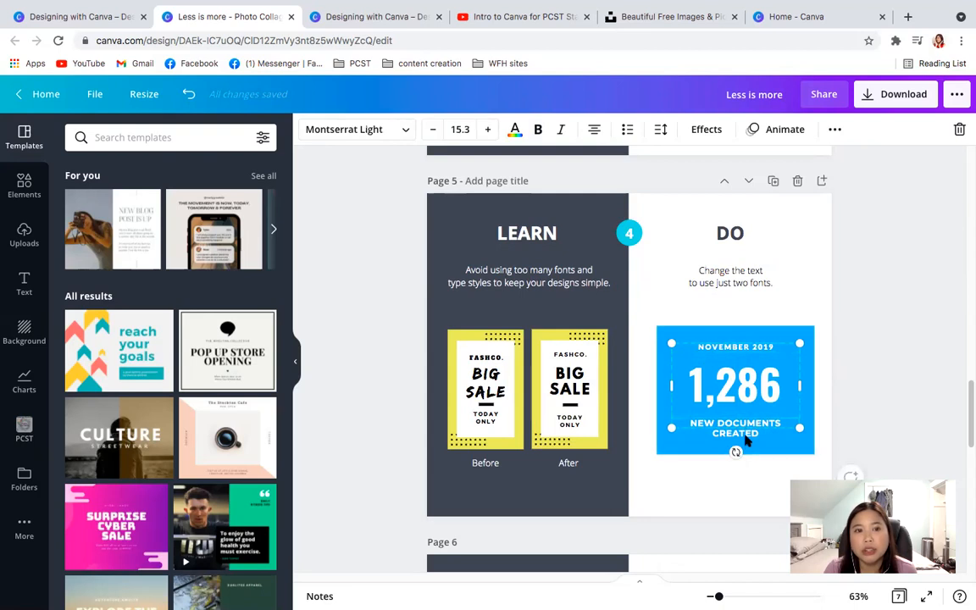
{"action": "left_click", "coordinate": [737, 398]}
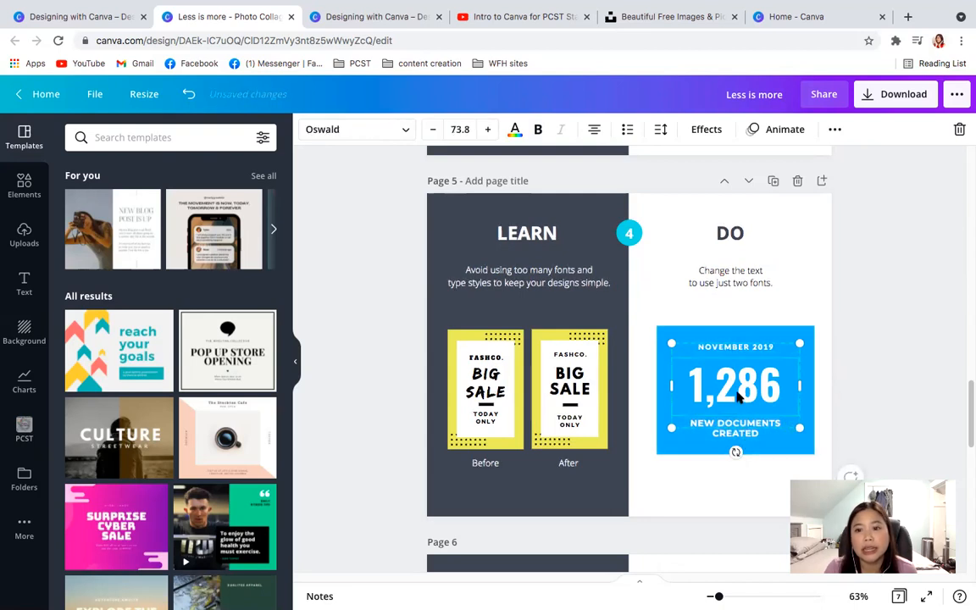
{"action": "left_click", "coordinate": [718, 349]}
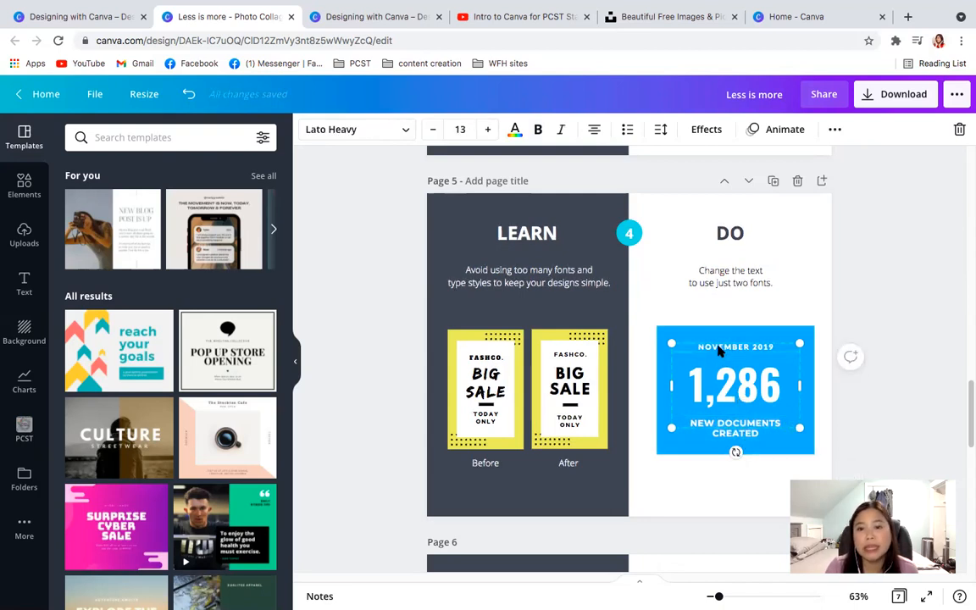
{"action": "left_click", "coordinate": [741, 435]}
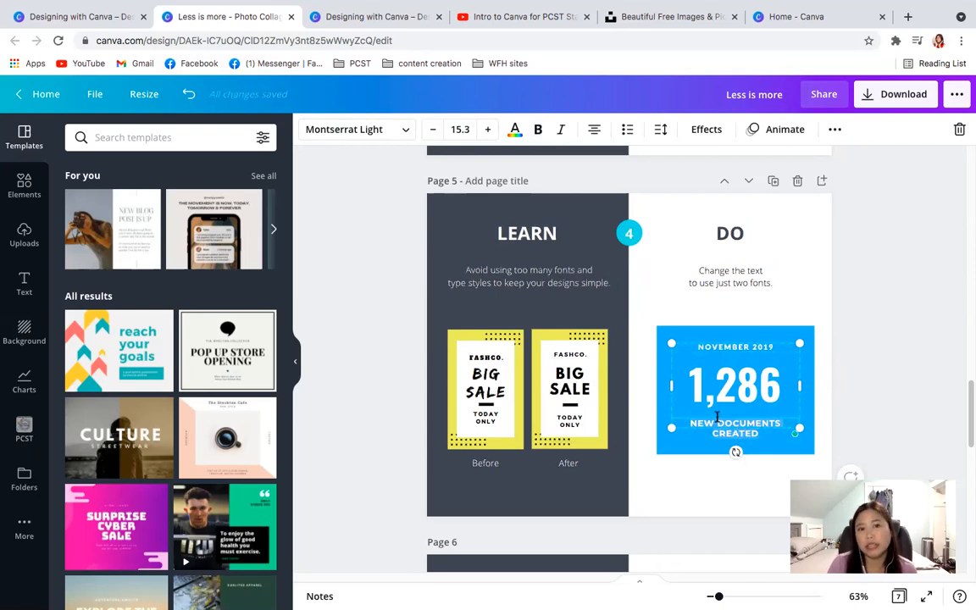
- Change the "NOVEMBER 2019" text on page 5 to the Montserrat Extra-Light font
{"action": "left_click", "coordinate": [721, 347]}
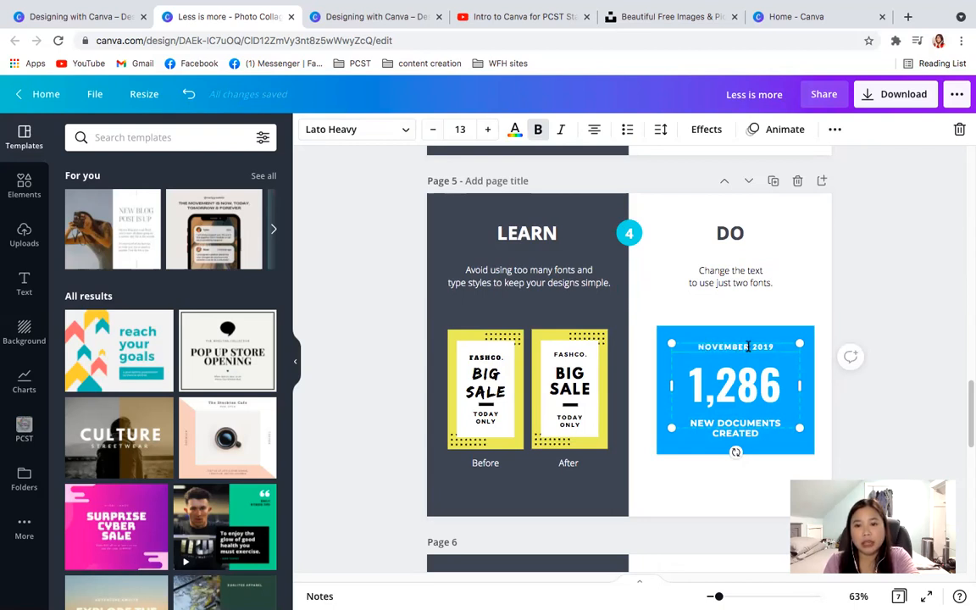
{"action": "left_click", "coordinate": [405, 131]}
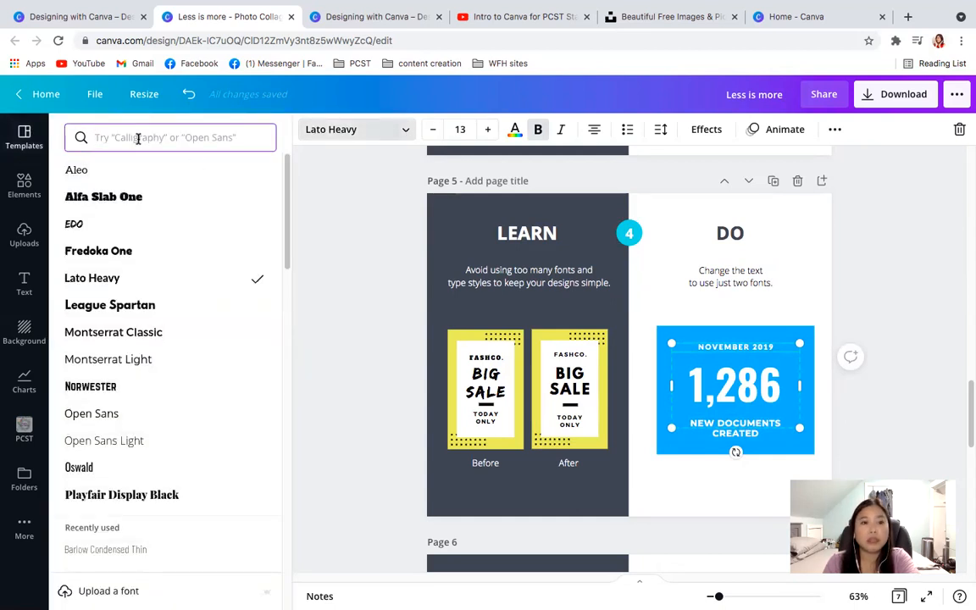
{"action": "left_click", "coordinate": [125, 131]}
{"action": "type", "text": "mont"}
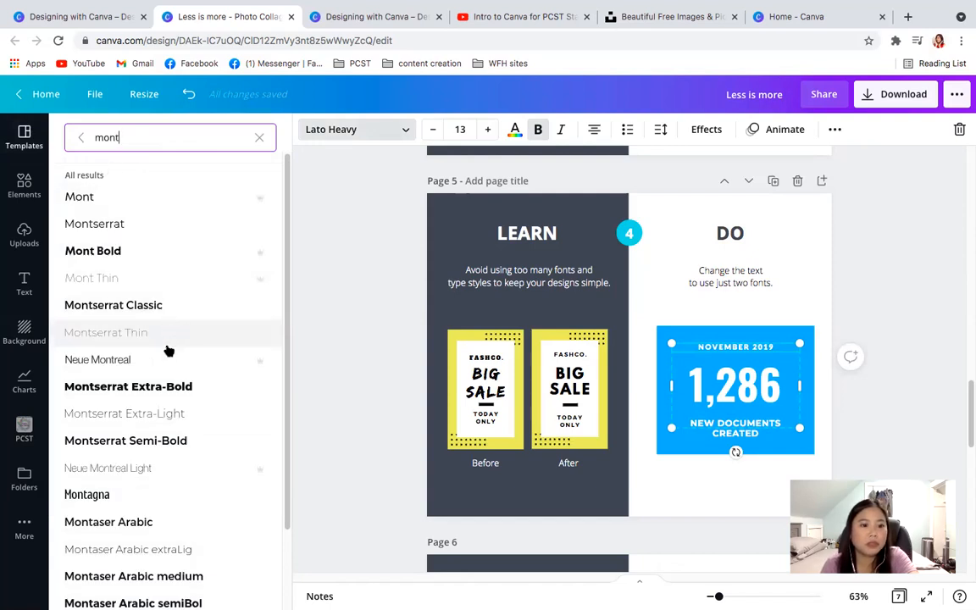
{"action": "type", "text": "serr"}
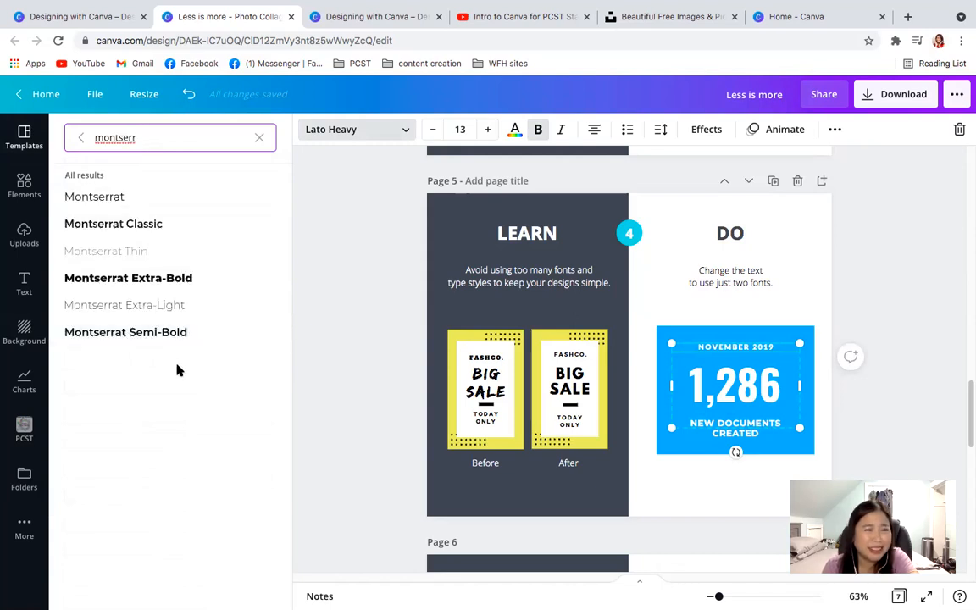
{"action": "left_click", "coordinate": [157, 312]}
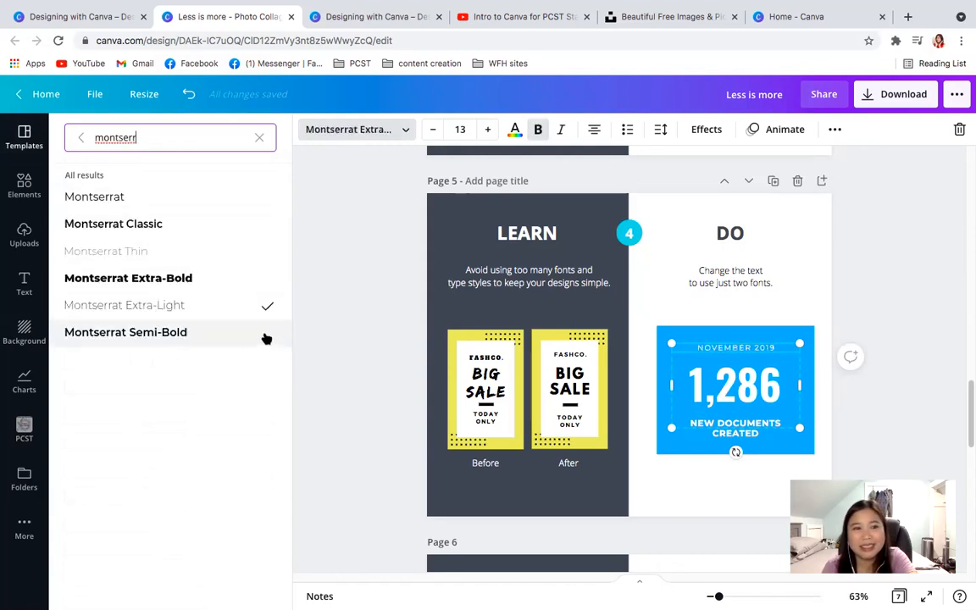
{"action": "left_click", "coordinate": [363, 433]}
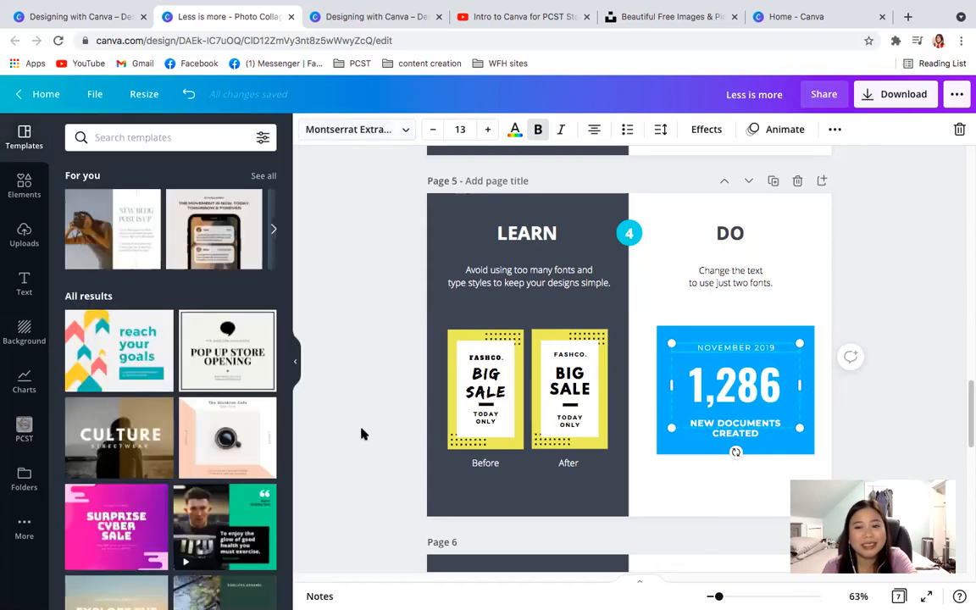
- Search the font list for "kid", then clear the search without changing the font
{"action": "left_click", "coordinate": [336, 136]}
{"action": "left_click", "coordinate": [256, 137]}
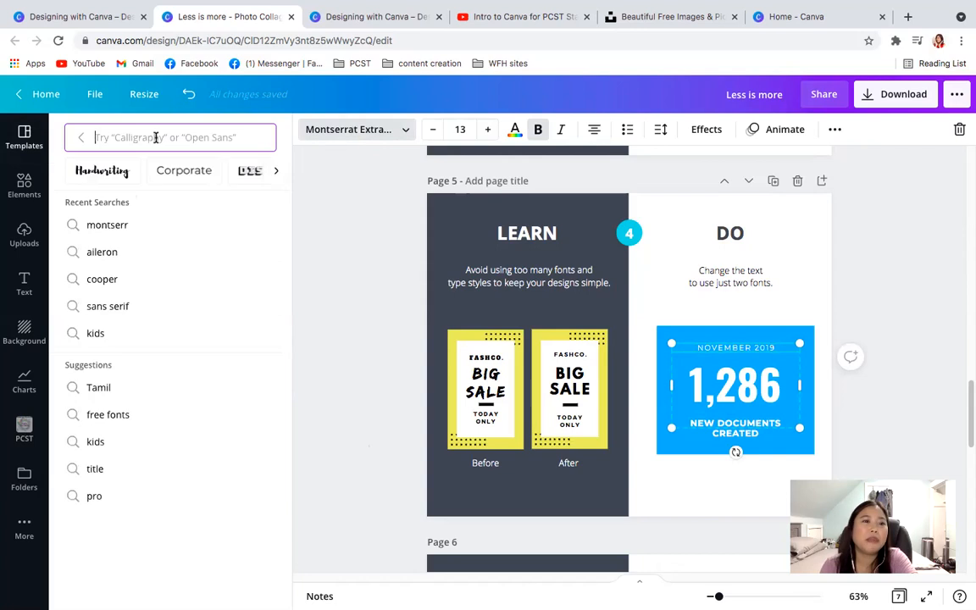
{"action": "type", "text": "kid"}
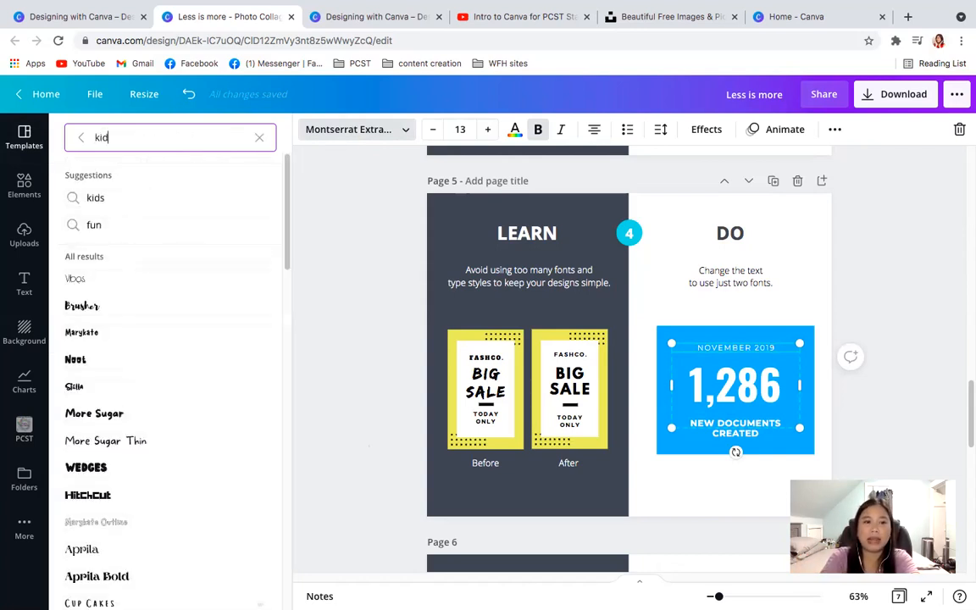
{"action": "key", "text": "BackSpace"}
{"action": "key", "text": "BackSpace"}
{"action": "key", "text": "BackSpace"}
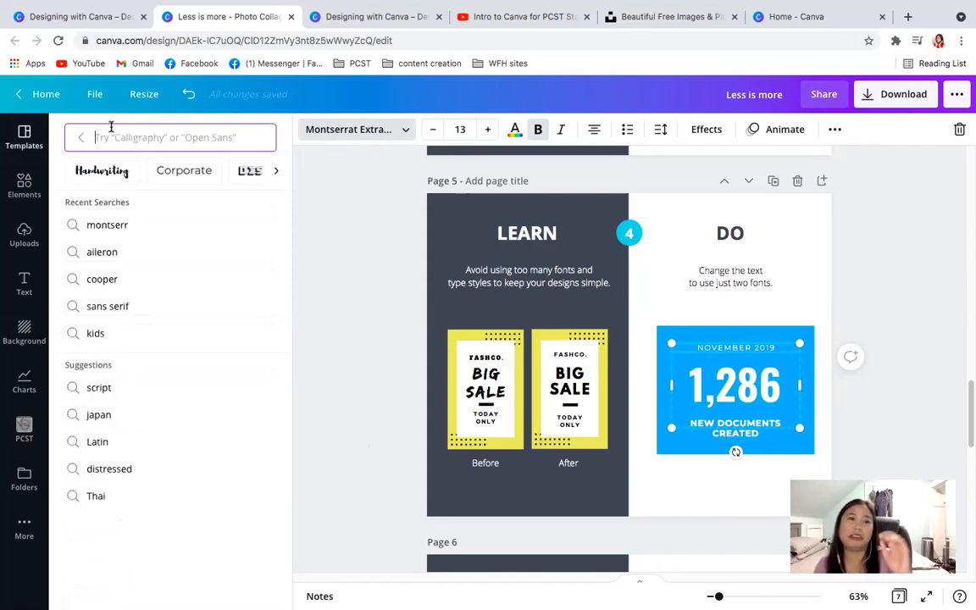
{"action": "left_click", "coordinate": [913, 296]}
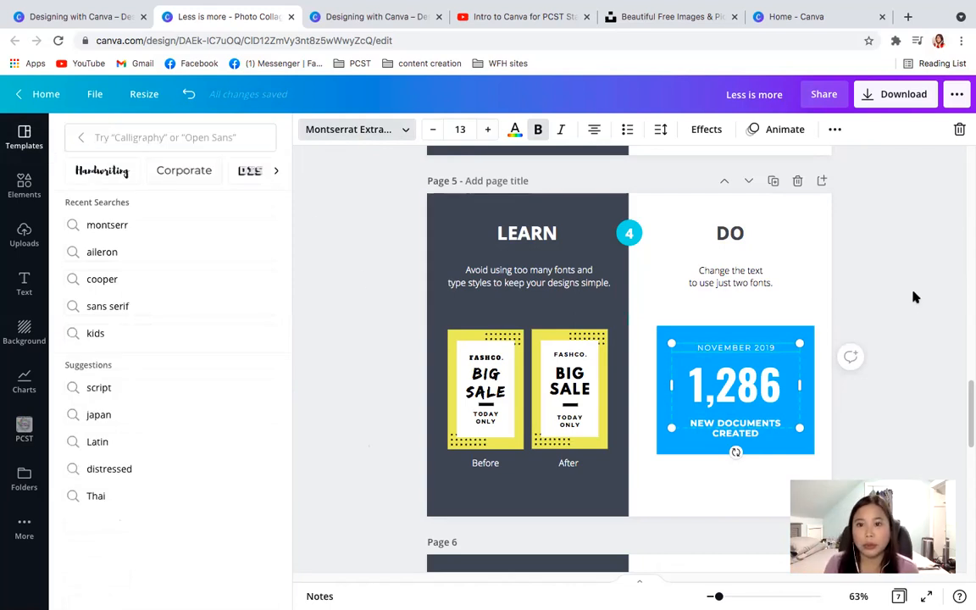
- Send the yellow shape on page 6 backward so it sits behind the "YARD SALE" text
{"action": "scroll", "coordinate": [906, 360], "scroll_direction": "down", "scroll_amount": 1}
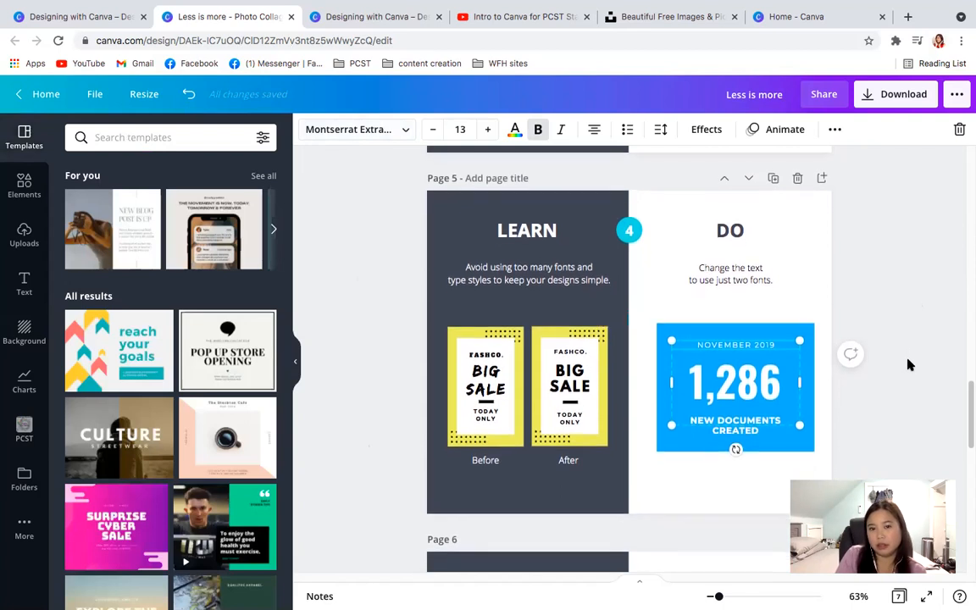
{"action": "scroll", "coordinate": [910, 363], "scroll_direction": "down", "scroll_amount": 1}
{"action": "left_click_drag", "start_coordinate": [968, 415], "coordinate": [968, 469]}
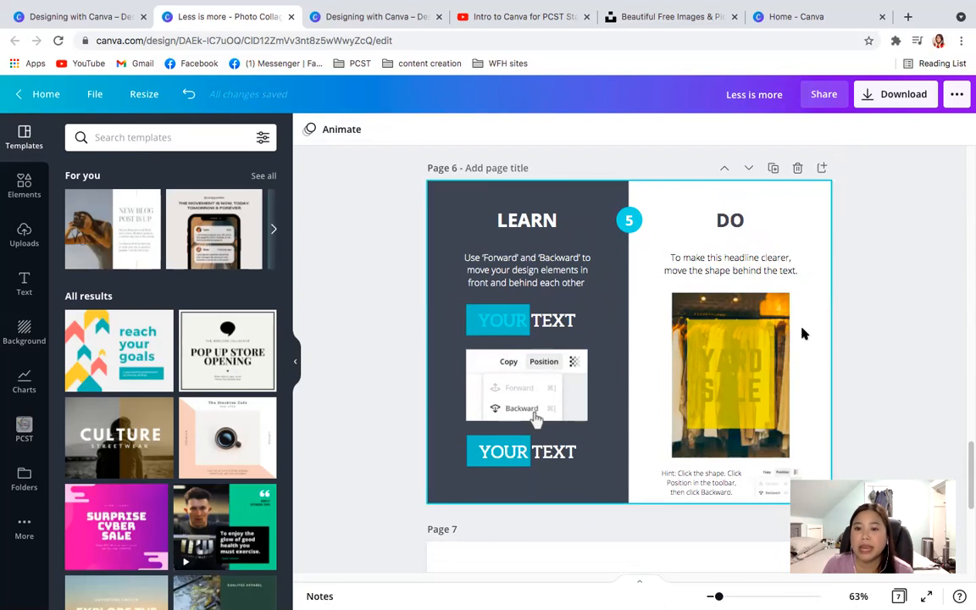
{"action": "left_click", "coordinate": [739, 338]}
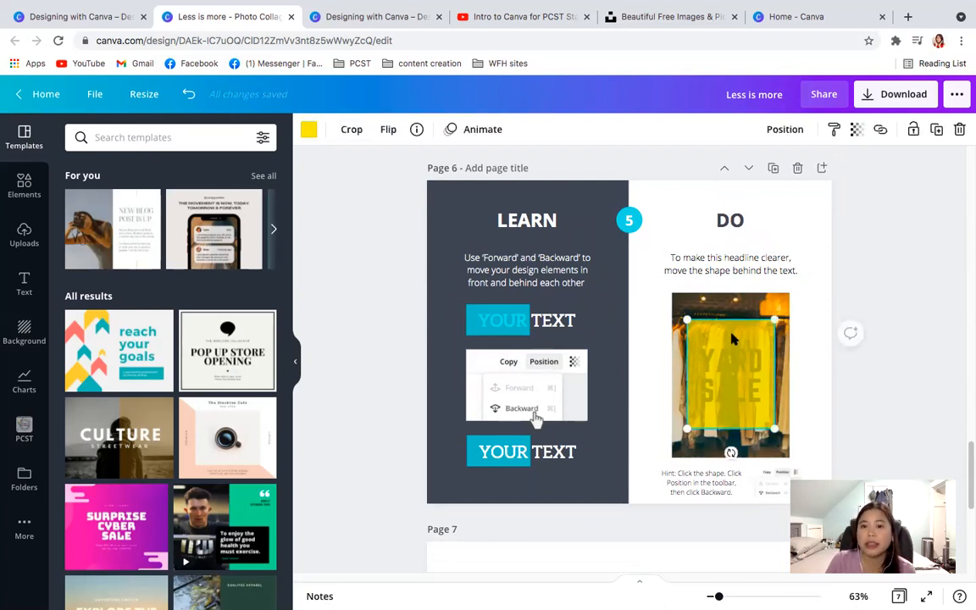
{"action": "left_click", "coordinate": [781, 133]}
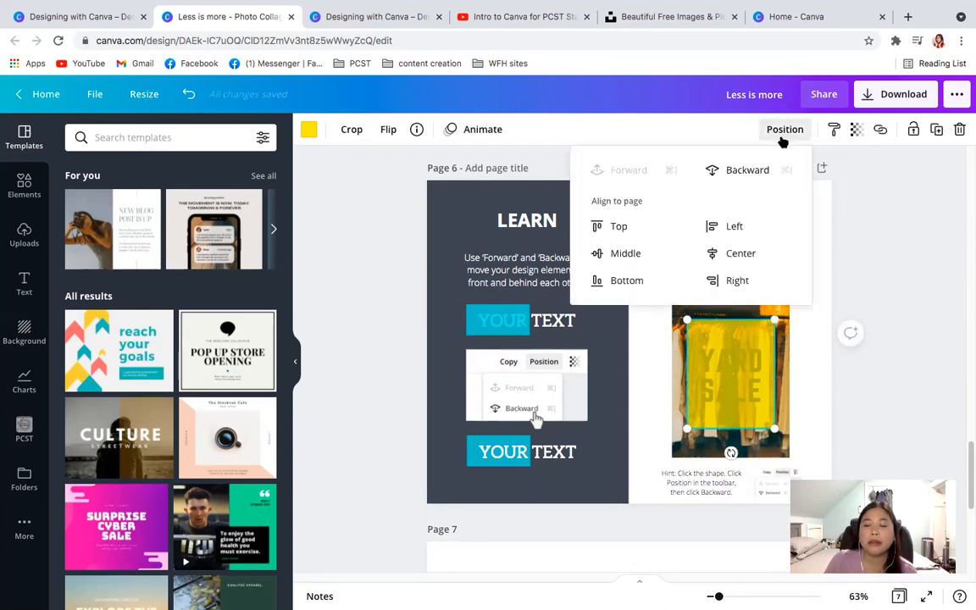
{"action": "left_click", "coordinate": [742, 170]}
{"action": "left_click", "coordinate": [864, 302]}
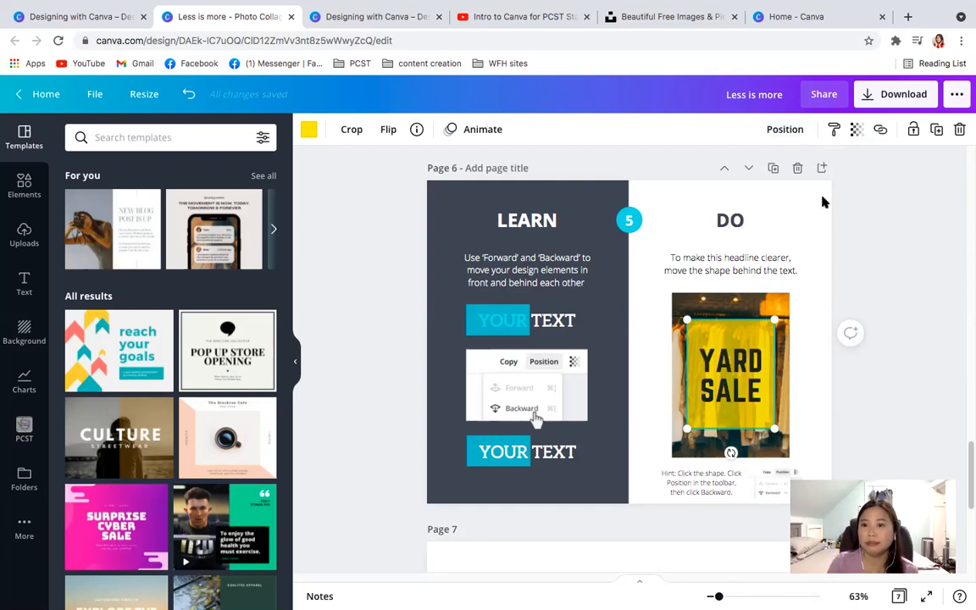
- Bring the yellow shape forward over the "YARD SALE" text and send it backward again to demonstrate layer order
{"action": "left_click", "coordinate": [781, 132]}
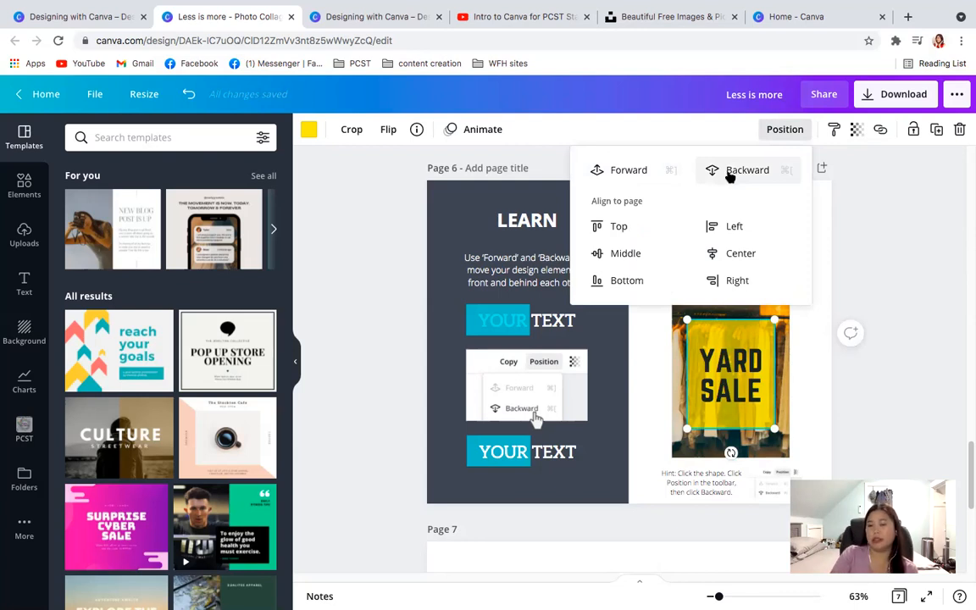
{"action": "left_click", "coordinate": [654, 174]}
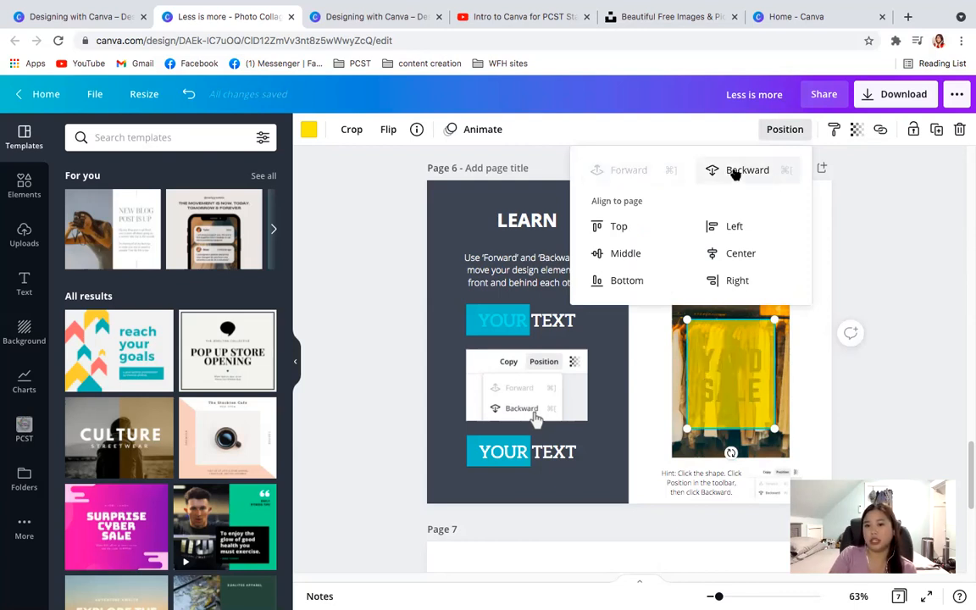
{"action": "left_click", "coordinate": [735, 171]}
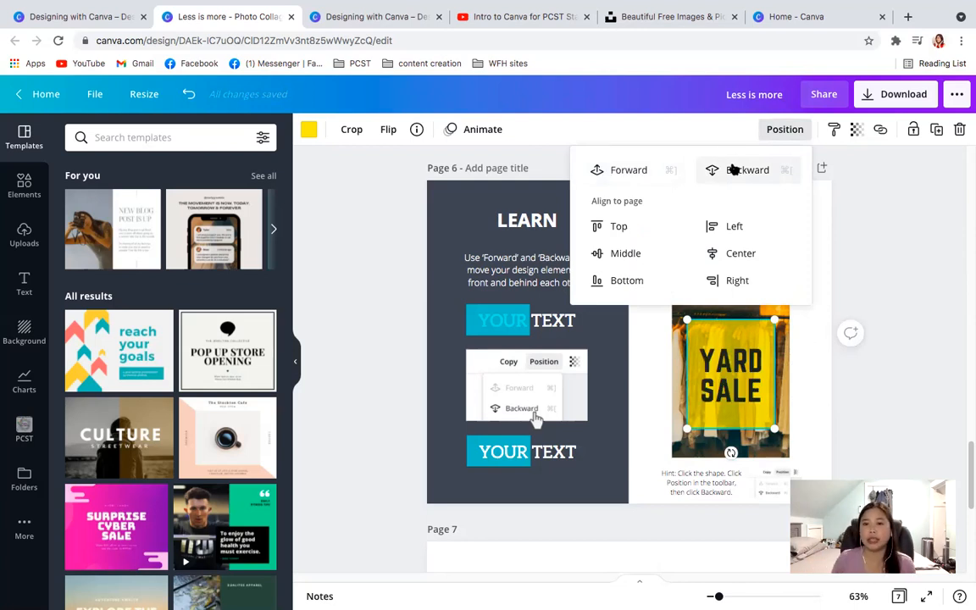
{"action": "left_click", "coordinate": [896, 274]}
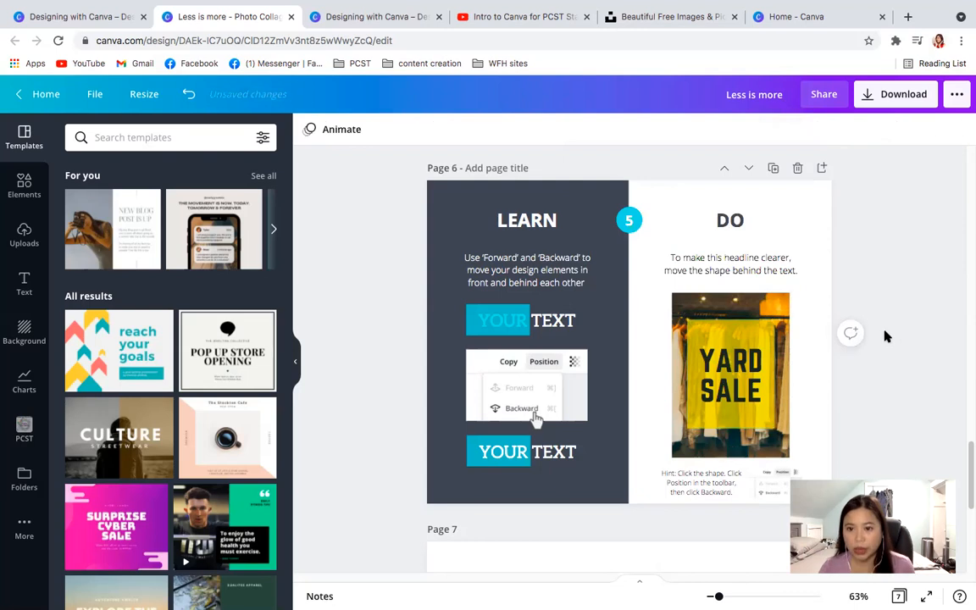
- View the final page 7 of the tutorial and go back through the exercises to the Less is more intro page
{"action": "scroll", "coordinate": [850, 399], "scroll_direction": "up", "scroll_amount": 1}
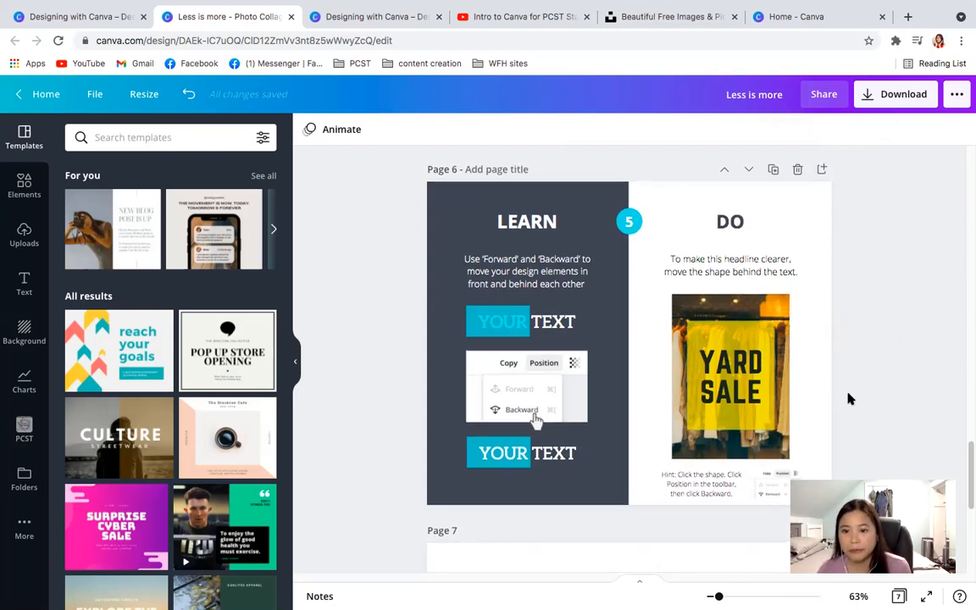
{"action": "left_click_drag", "start_coordinate": [967, 472], "coordinate": [968, 504]}
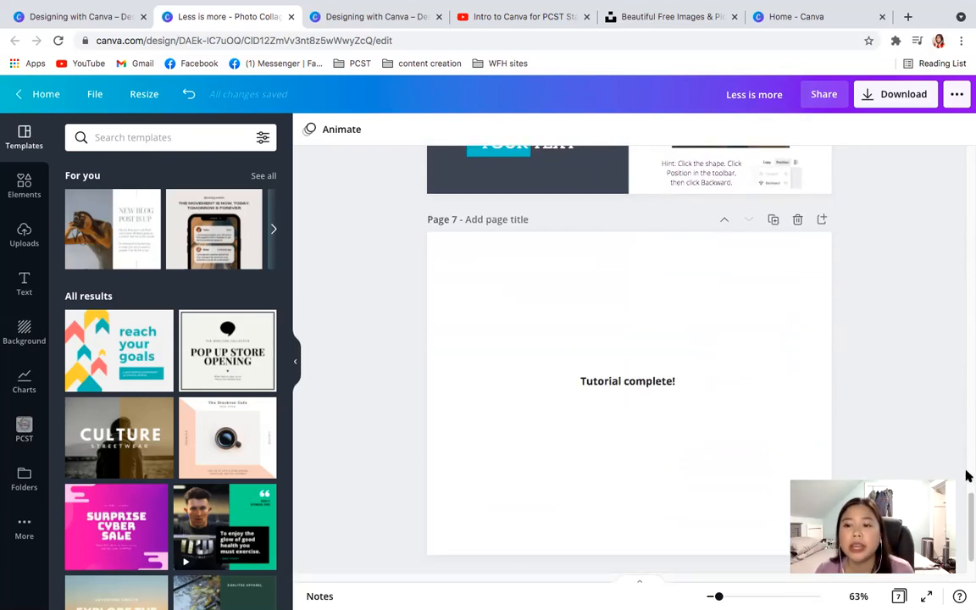
{"action": "scroll", "coordinate": [962, 398], "scroll_direction": "up", "scroll_amount": 3}
{"action": "scroll", "coordinate": [963, 398], "scroll_direction": "up", "scroll_amount": 15}
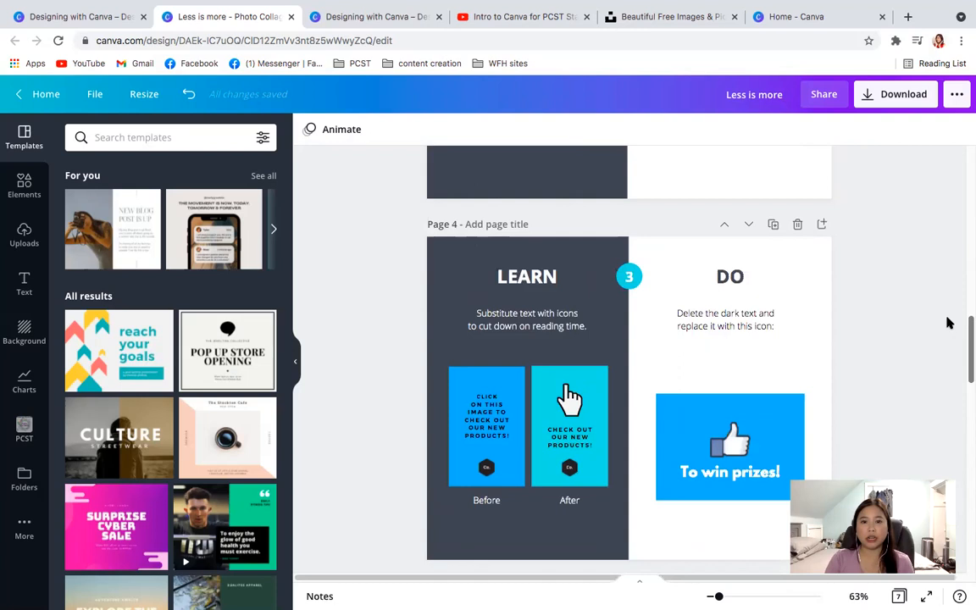
{"action": "scroll", "coordinate": [946, 246], "scroll_direction": "up", "scroll_amount": 8}
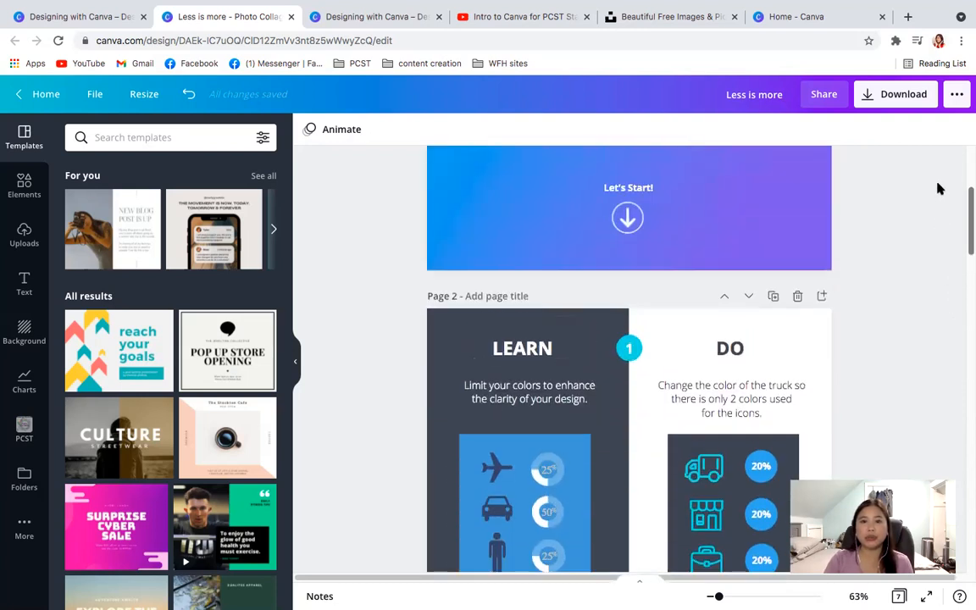
{"action": "scroll", "coordinate": [940, 190], "scroll_direction": "up", "scroll_amount": 2}
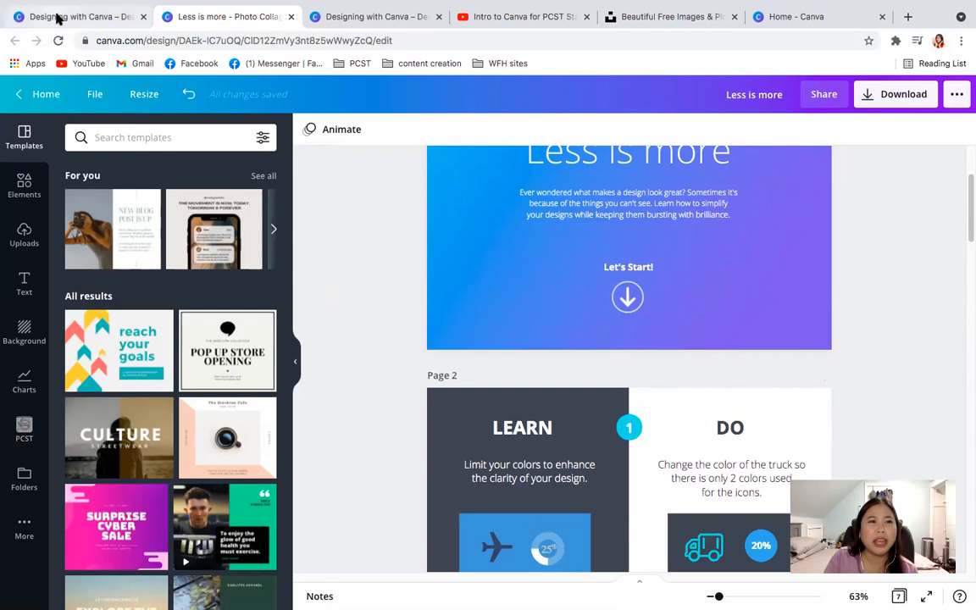
- Switch to the Design School "Designing with Canva" page and browse its first rows of tutorials
{"action": "left_click", "coordinate": [53, 14]}
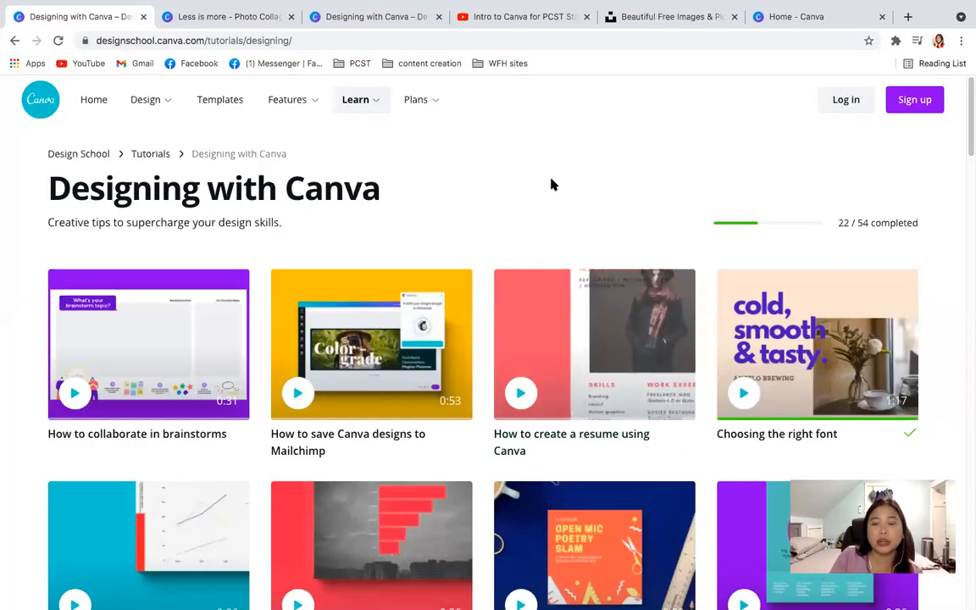
{"action": "left_click_drag", "start_coordinate": [968, 107], "coordinate": [968, 125]}
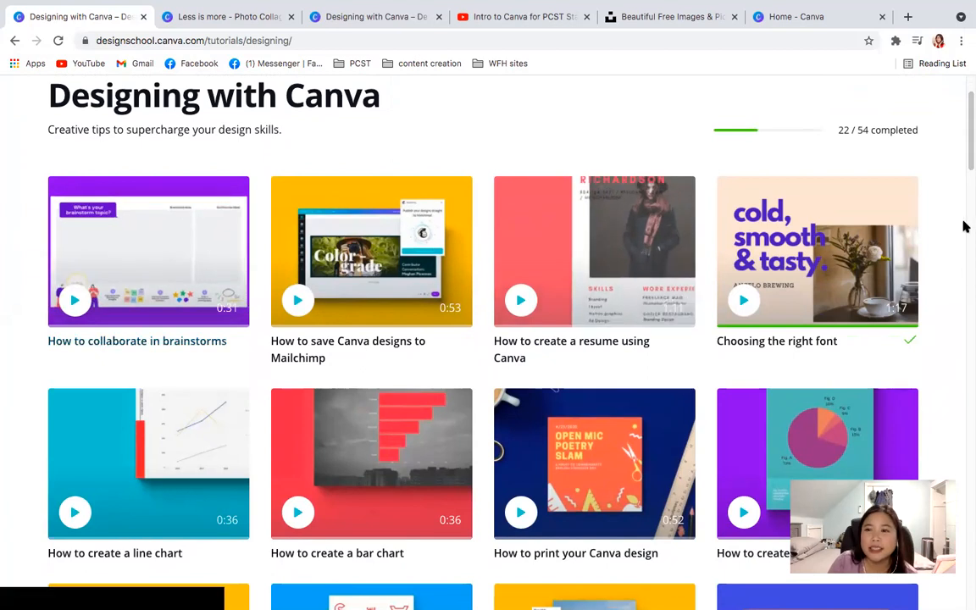
{"action": "left_click_drag", "start_coordinate": [967, 163], "coordinate": [968, 179]}
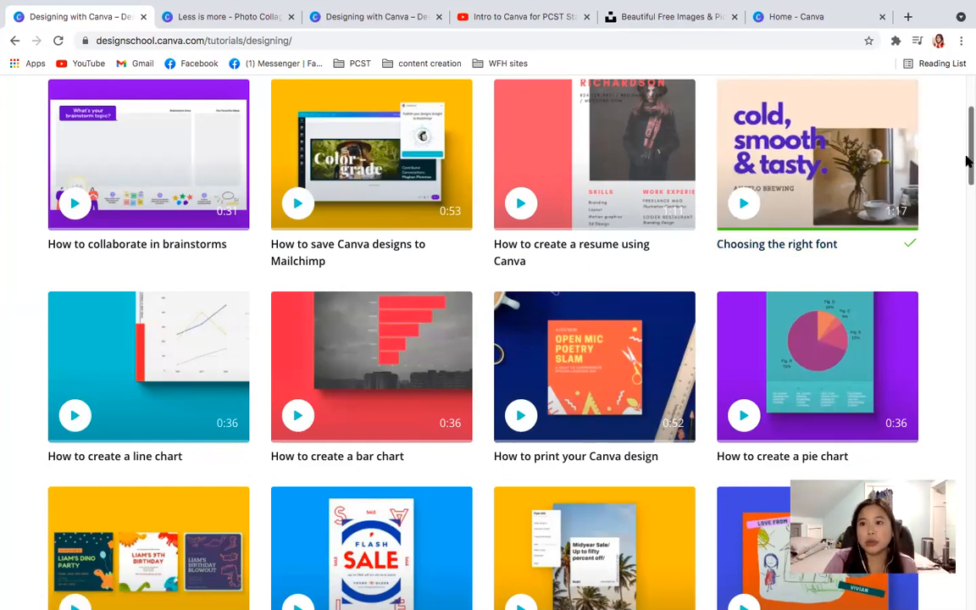
{"action": "left_click_drag", "start_coordinate": [968, 161], "coordinate": [967, 126]}
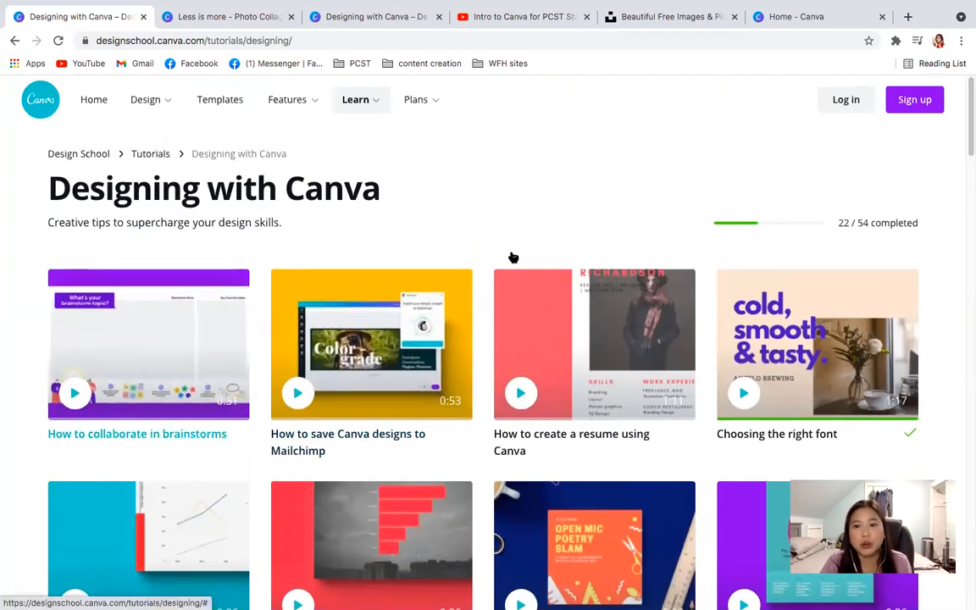
- Open the "Choosing the right font" tutorial video, dismiss its suggested videos and play it through
{"action": "left_click", "coordinate": [800, 363]}
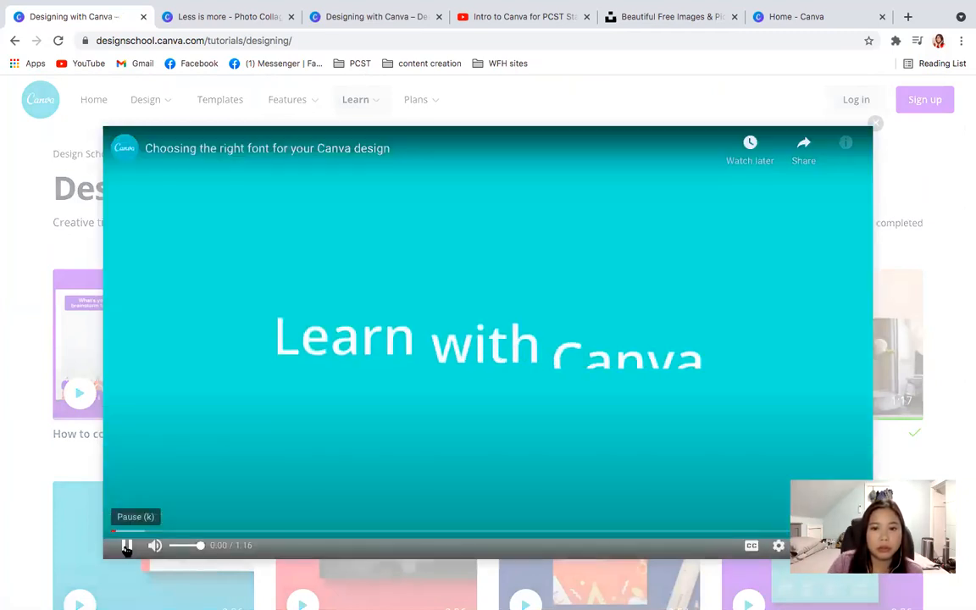
{"action": "left_click", "coordinate": [123, 545]}
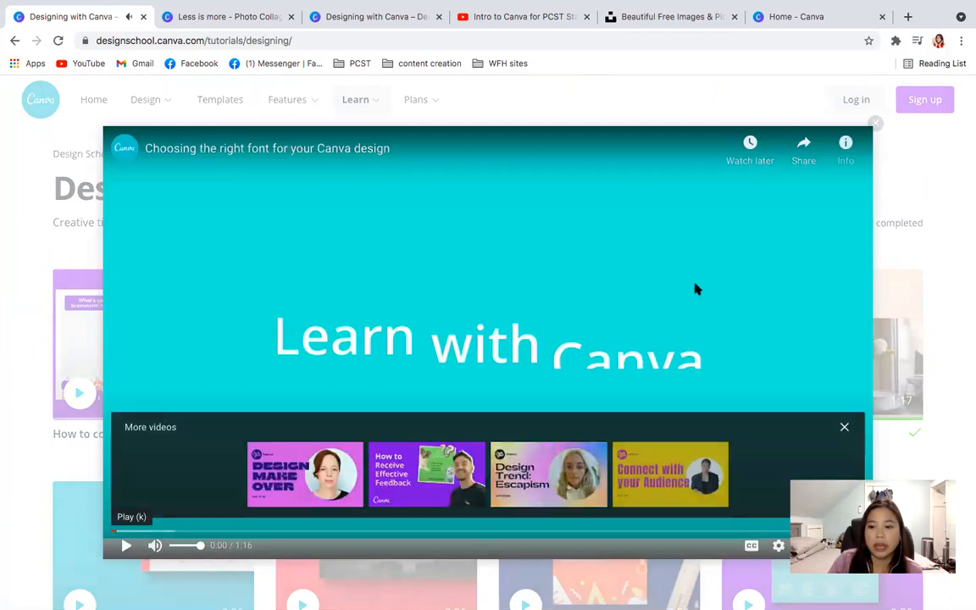
{"action": "left_click", "coordinate": [845, 428]}
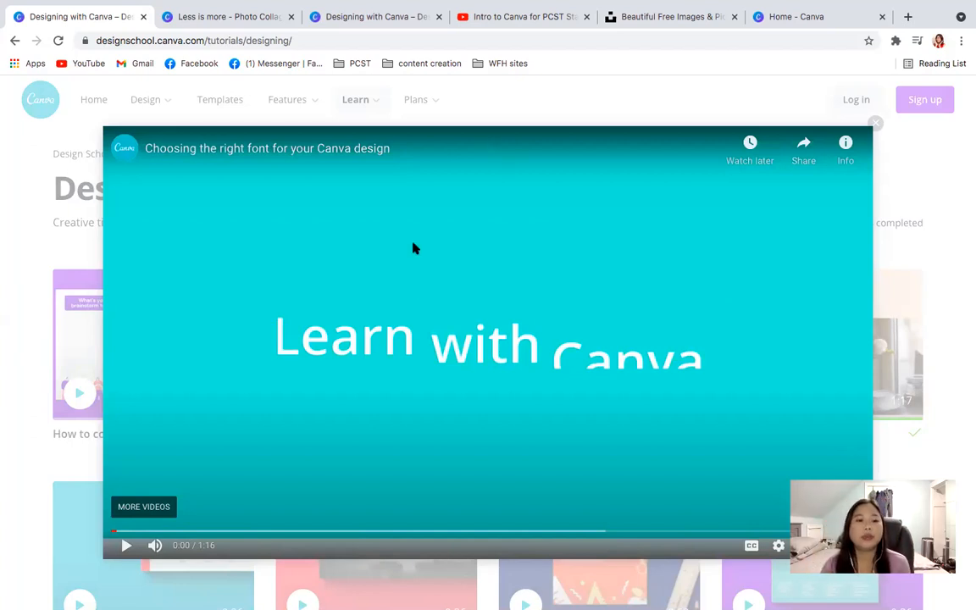
{"action": "left_click", "coordinate": [125, 545]}
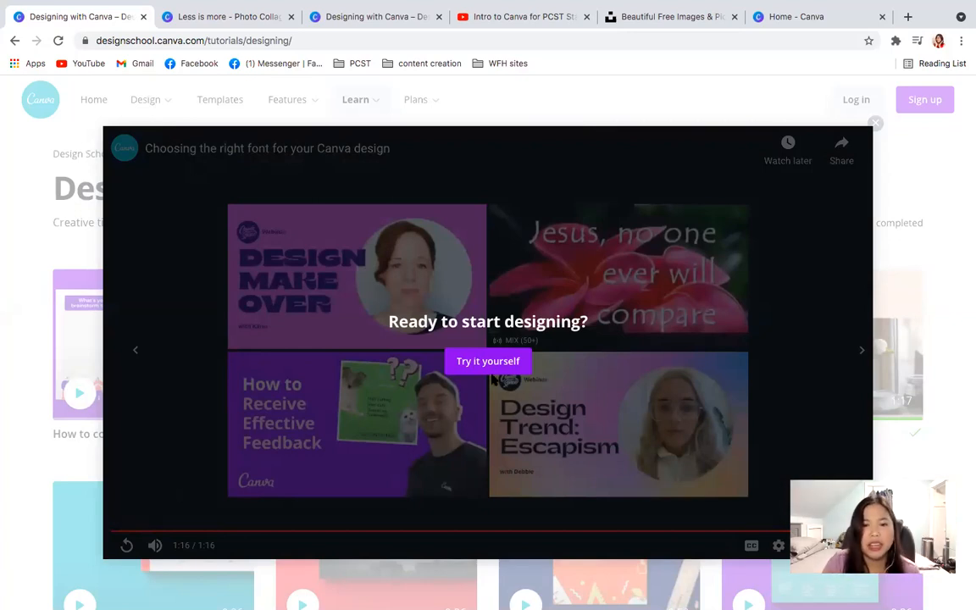
- Try the video's "Try it yourself" link, close the page it opens and exit the video to the tutorial list
{"action": "left_click", "coordinate": [488, 363]}
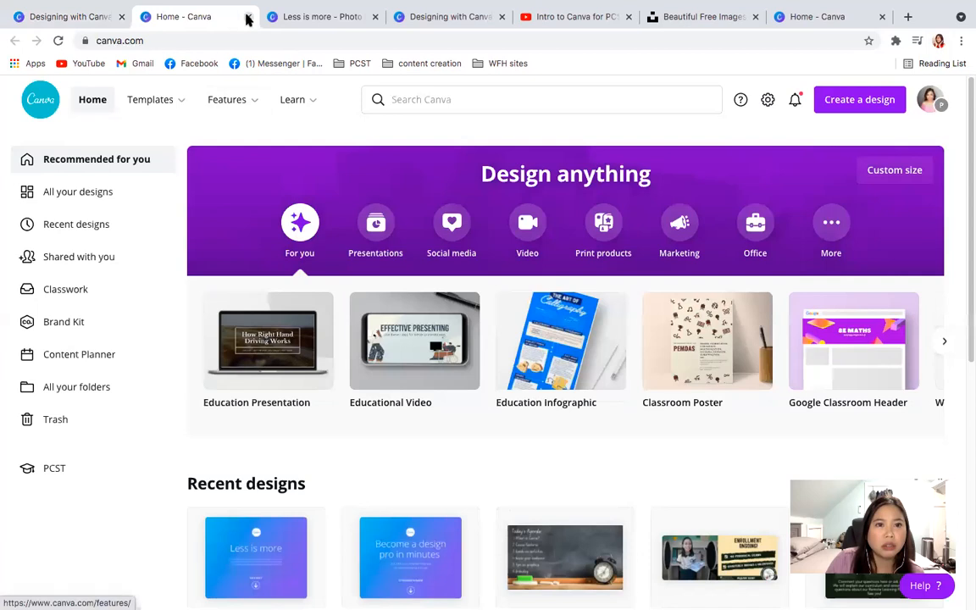
{"action": "key", "text": "super+w"}
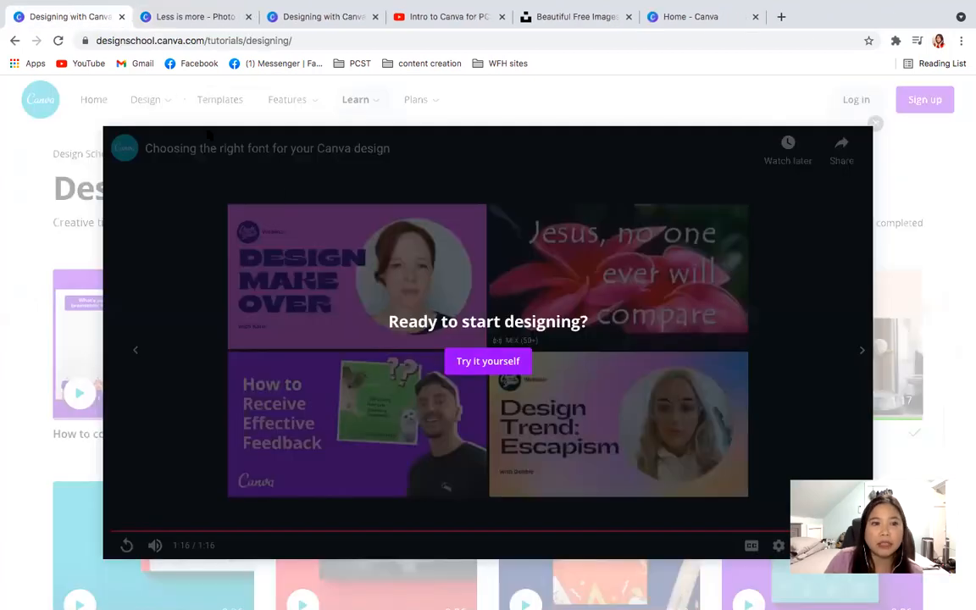
{"action": "left_click", "coordinate": [188, 117]}
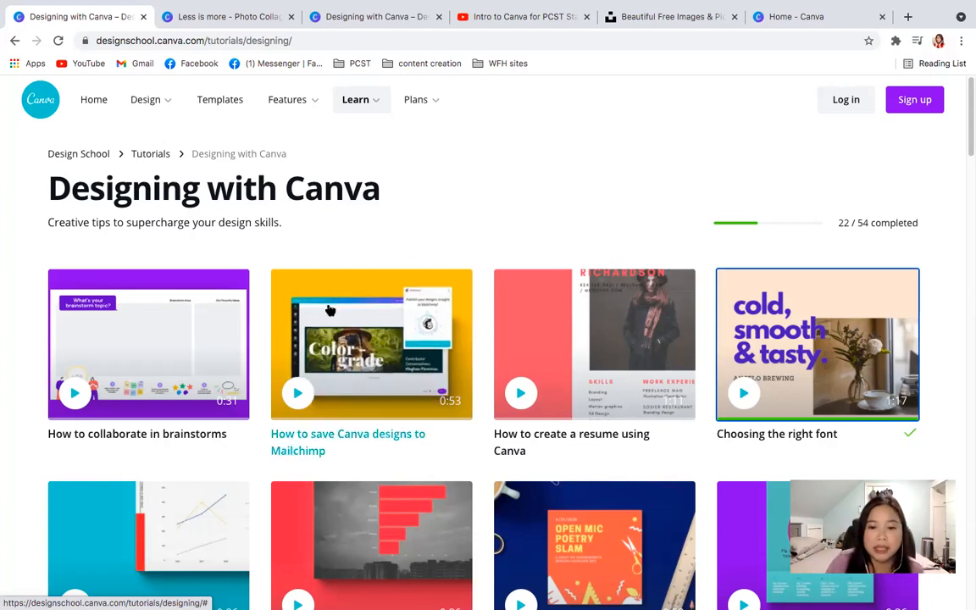
- Find the "Font Pairing Basics" tutorial in the Designing with Canva list and open it in the editor
{"action": "scroll", "coordinate": [330, 303], "scroll_direction": "down", "scroll_amount": 3}
{"action": "scroll", "coordinate": [329, 303], "scroll_direction": "down", "scroll_amount": 6}
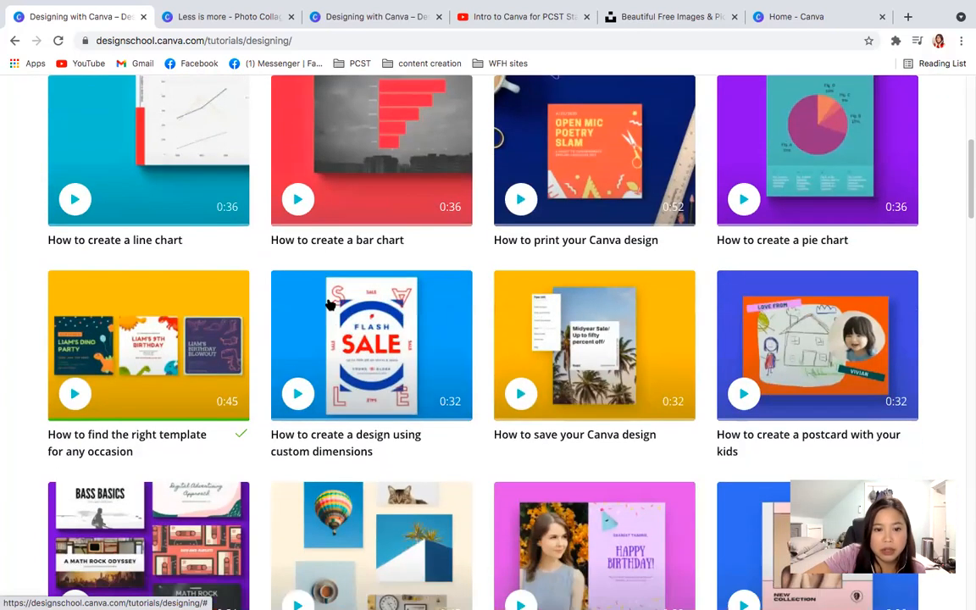
{"action": "scroll", "coordinate": [331, 305], "scroll_direction": "down", "scroll_amount": 4}
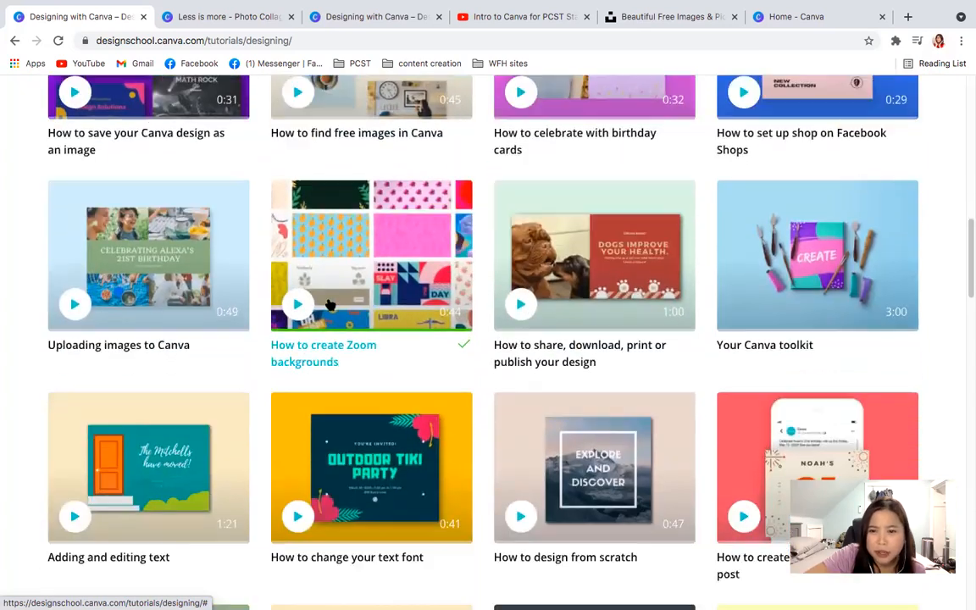
{"action": "scroll", "coordinate": [331, 305], "scroll_direction": "down", "scroll_amount": 3}
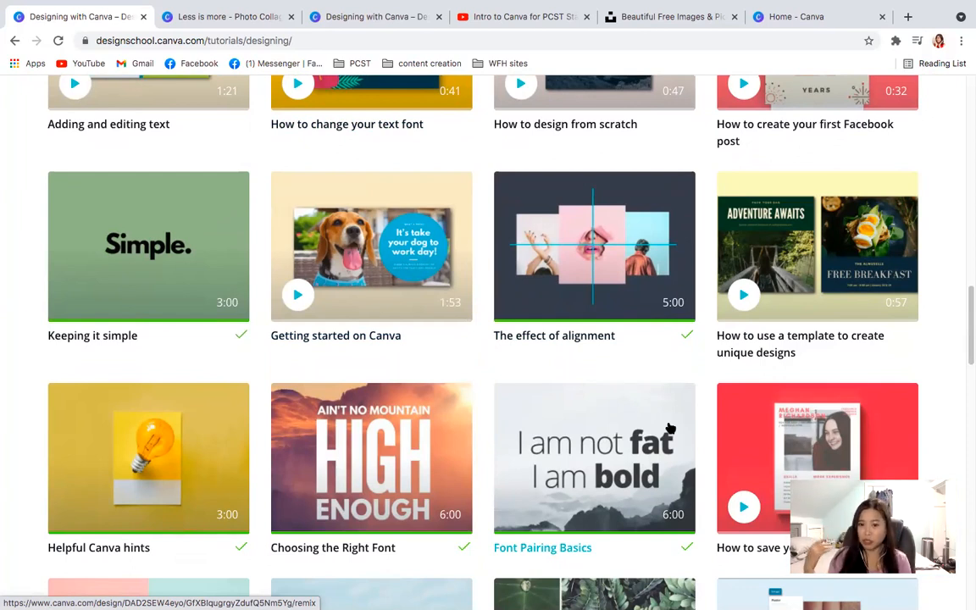
{"action": "left_click", "coordinate": [625, 460]}
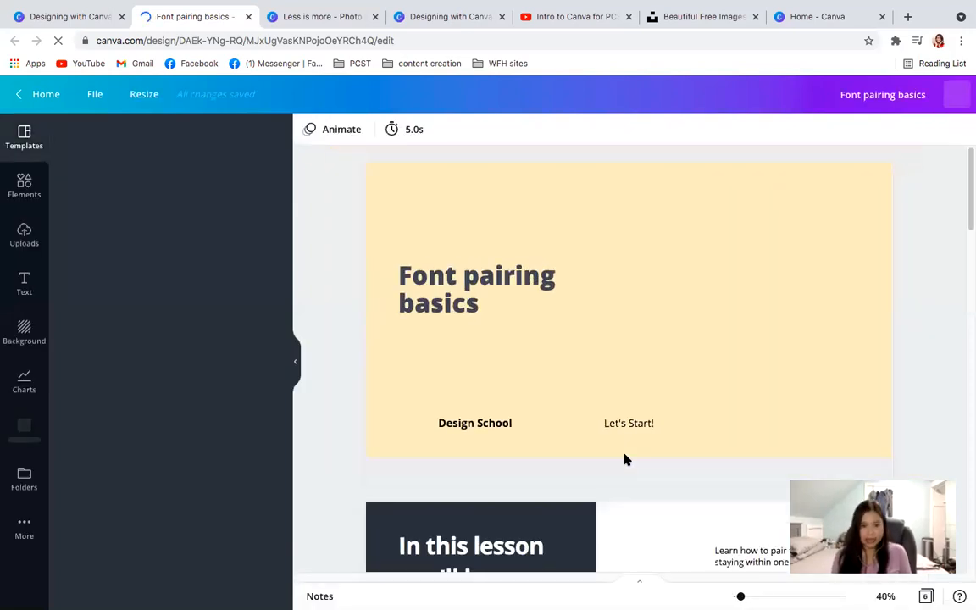
{"action": "left_click", "coordinate": [67, 17]}
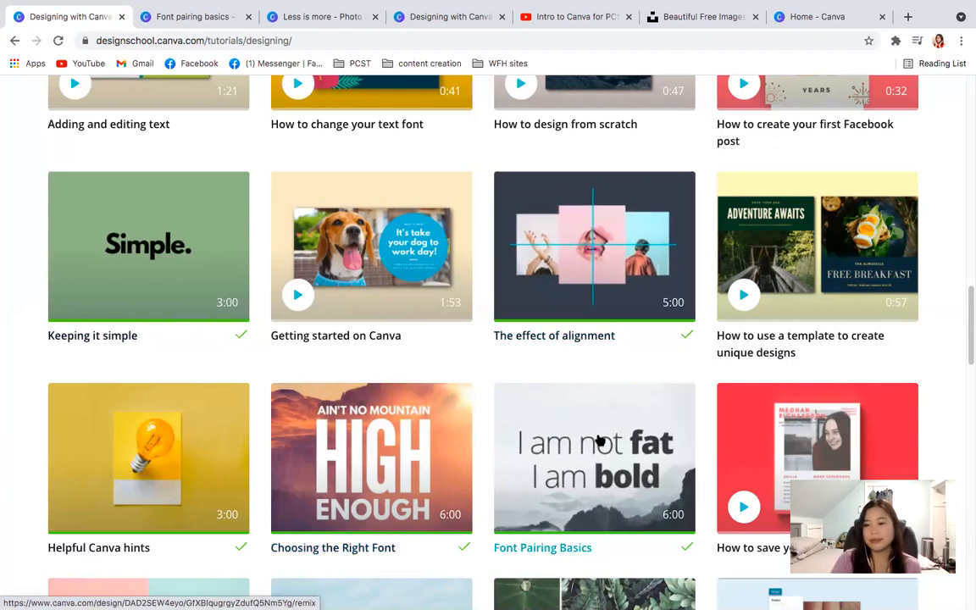
{"action": "left_click", "coordinate": [184, 21]}
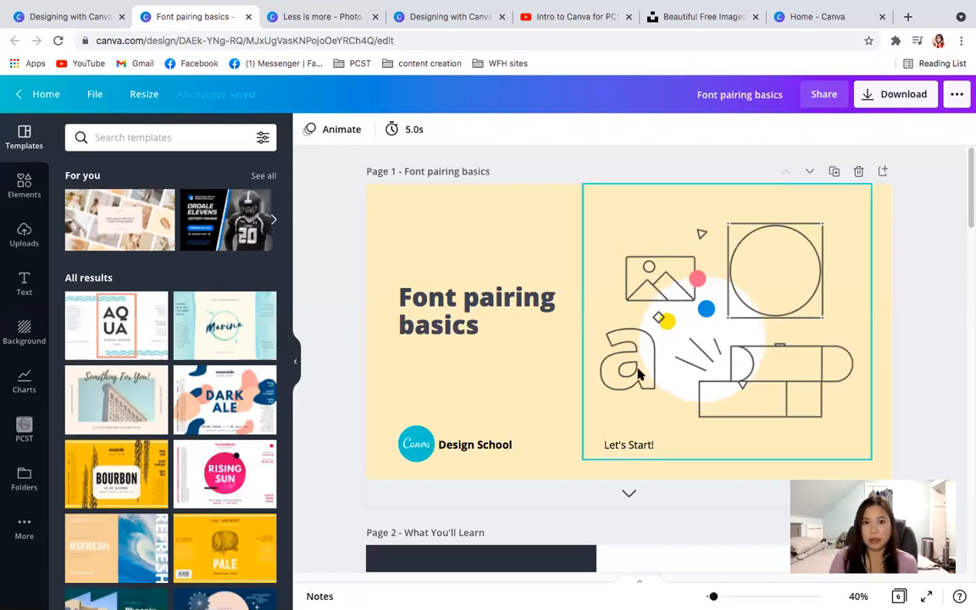
- Look over the Font pairing basics cover and the learning goals on page 2
{"action": "scroll", "coordinate": [637, 373], "scroll_direction": "down", "scroll_amount": 2}
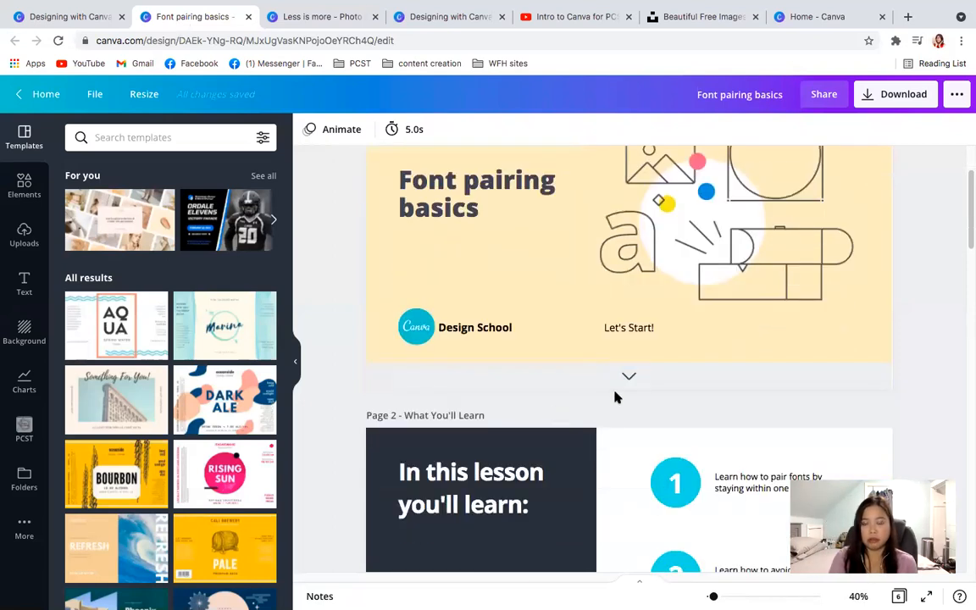
{"action": "scroll", "coordinate": [615, 397], "scroll_direction": "down", "scroll_amount": 1}
{"action": "scroll", "coordinate": [615, 397], "scroll_direction": "down", "scroll_amount": 1}
{"action": "scroll", "coordinate": [615, 397], "scroll_direction": "down", "scroll_amount": 1}
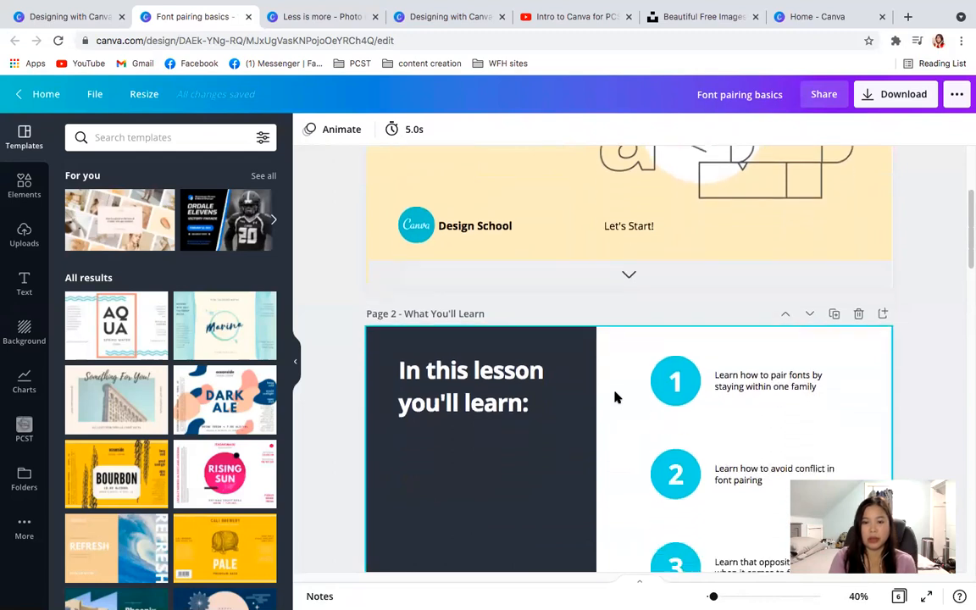
{"action": "scroll", "coordinate": [615, 397], "scroll_direction": "down", "scroll_amount": 2}
{"action": "scroll", "coordinate": [615, 397], "scroll_direction": "up", "scroll_amount": 6}
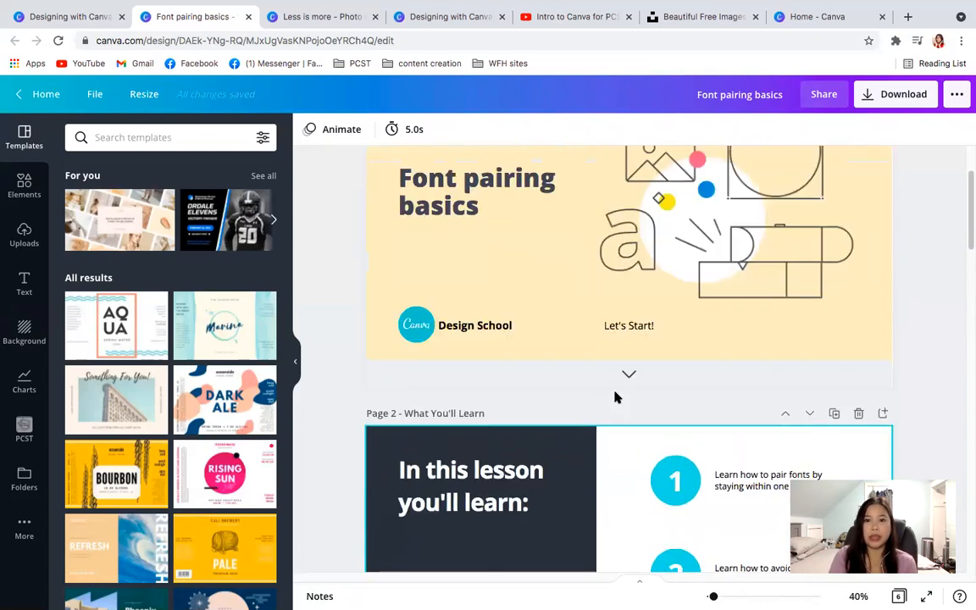
{"action": "scroll", "coordinate": [568, 470], "scroll_direction": "down", "scroll_amount": 4}
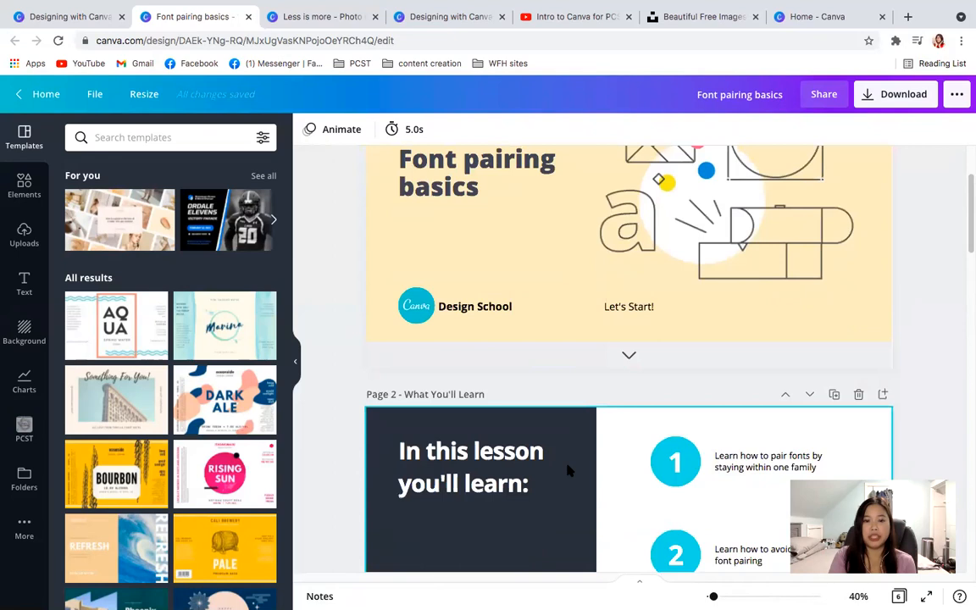
{"action": "scroll", "coordinate": [569, 470], "scroll_direction": "down", "scroll_amount": 3}
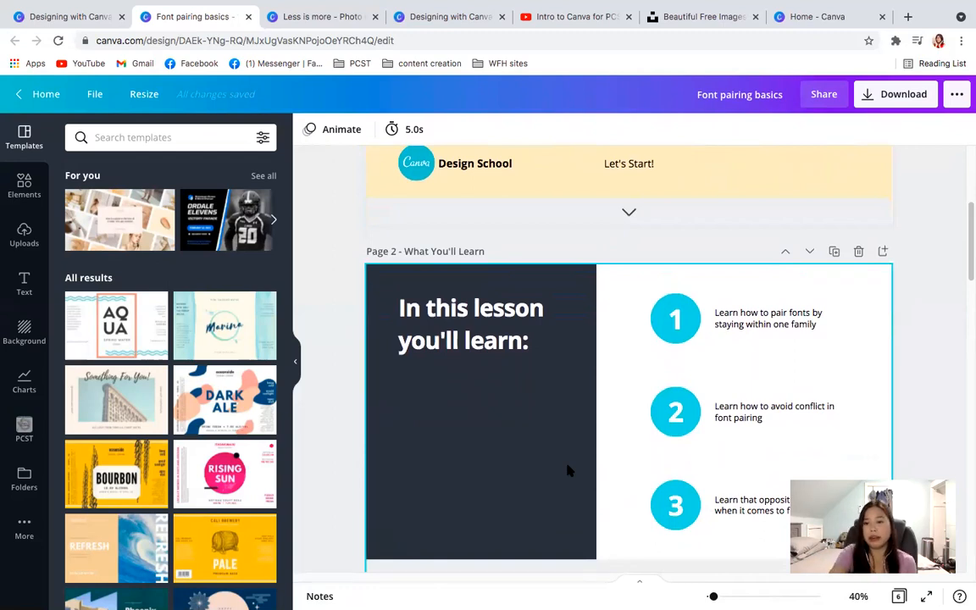
{"action": "scroll", "coordinate": [568, 470], "scroll_direction": "down", "scroll_amount": 2}
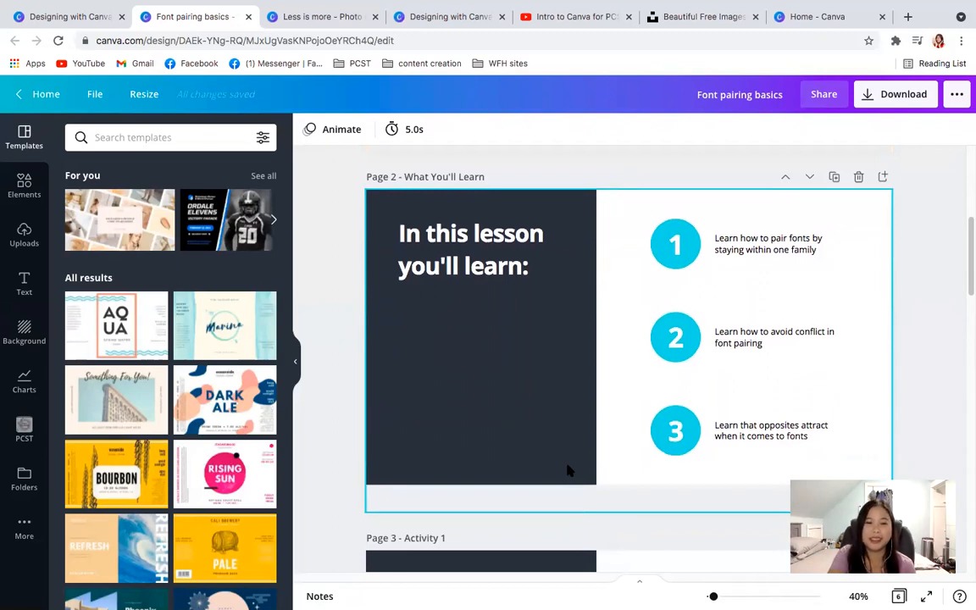
- Go to Activity 1 on page 3 and check the fonts of the "Bold" and "Regular" samples
{"action": "scroll", "coordinate": [568, 470], "scroll_direction": "down", "scroll_amount": 5}
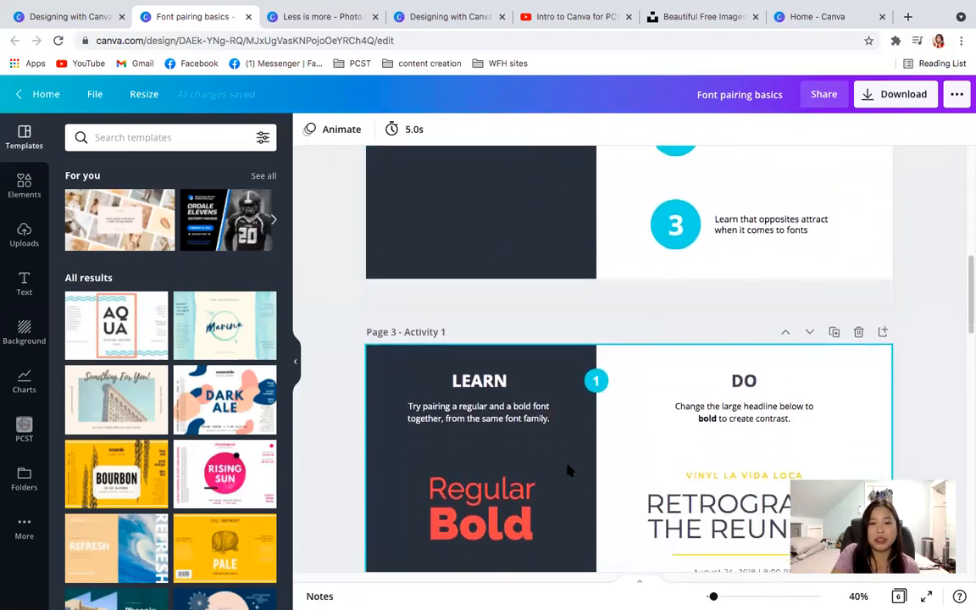
{"action": "scroll", "coordinate": [568, 470], "scroll_direction": "down", "scroll_amount": 4}
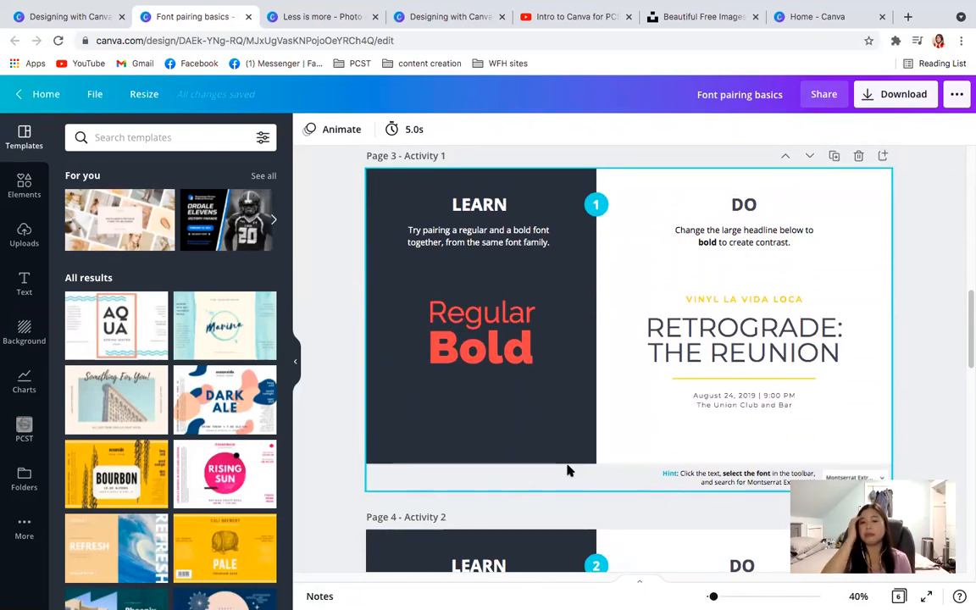
{"action": "left_click", "coordinate": [498, 327]}
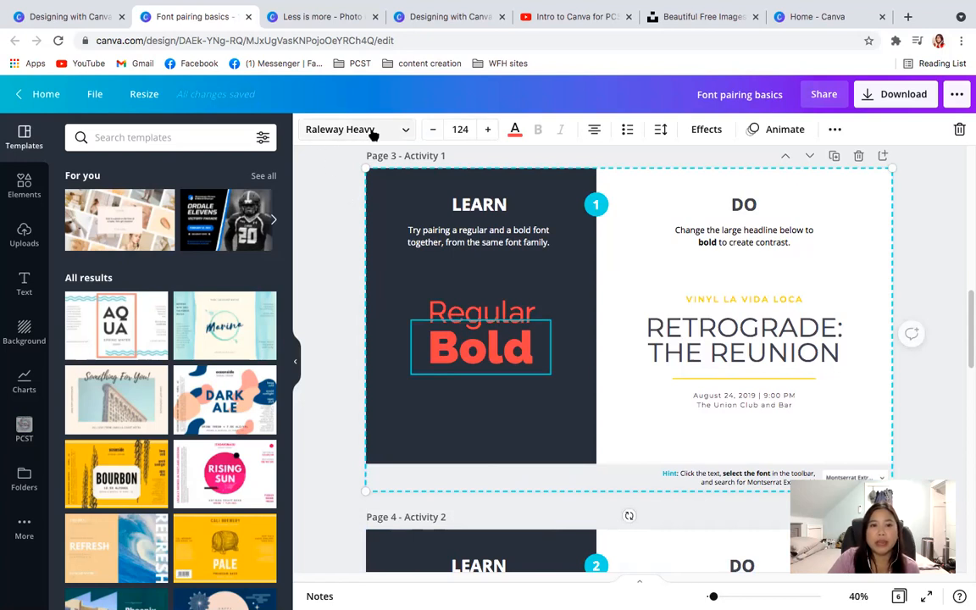
{"action": "left_click", "coordinate": [449, 313]}
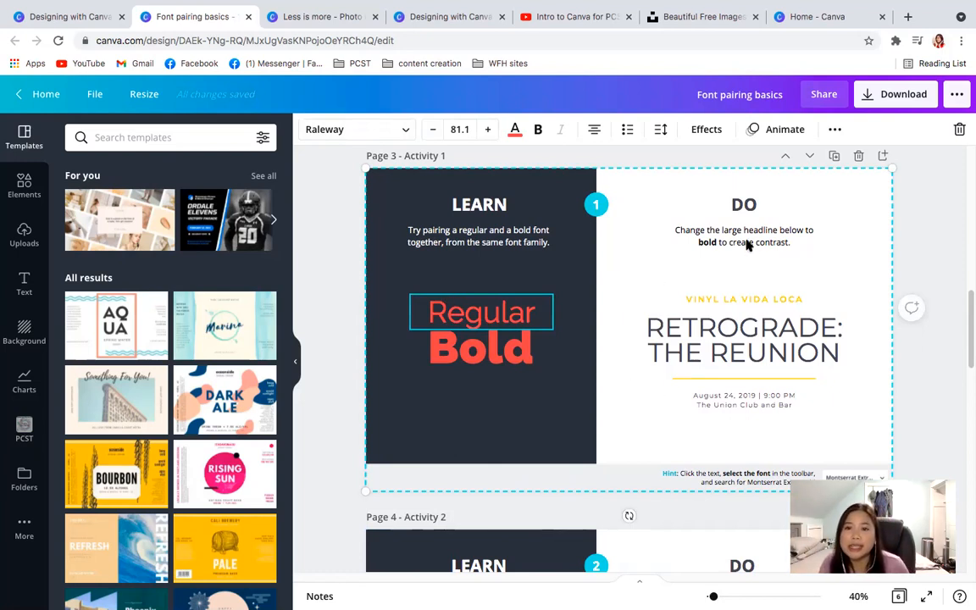
- Make the "RETROGRADE: THE REUNION" headline in Activity 1 bold and deselect it to view the contrast
{"action": "left_click", "coordinate": [765, 348]}
{"action": "left_click", "coordinate": [758, 349]}
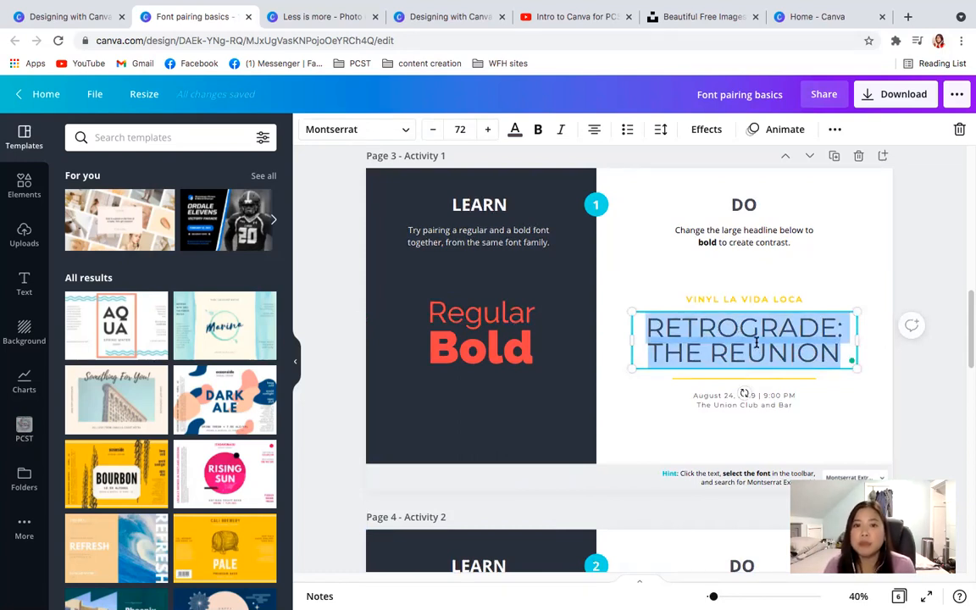
{"action": "left_click", "coordinate": [538, 131]}
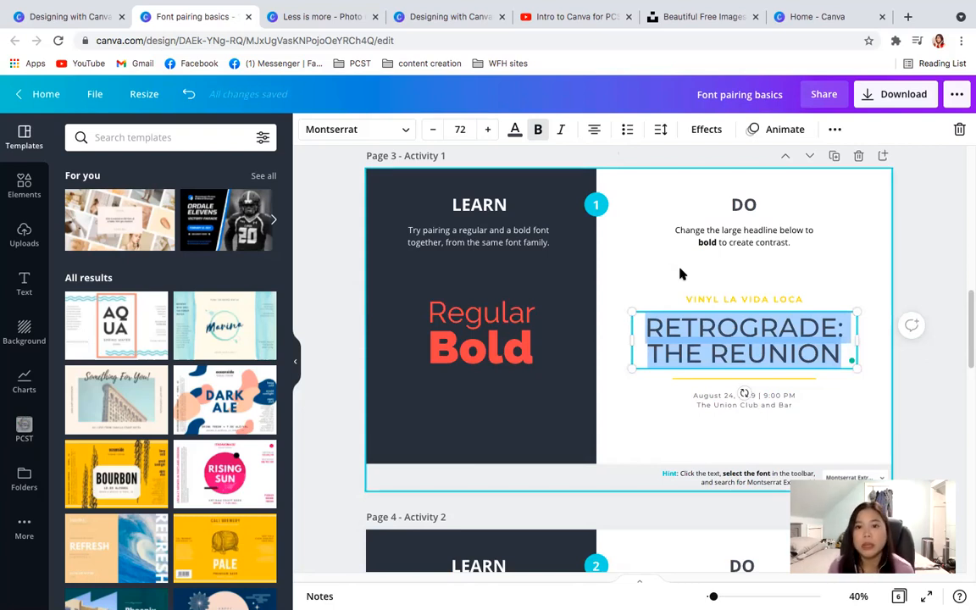
{"action": "left_click", "coordinate": [859, 443]}
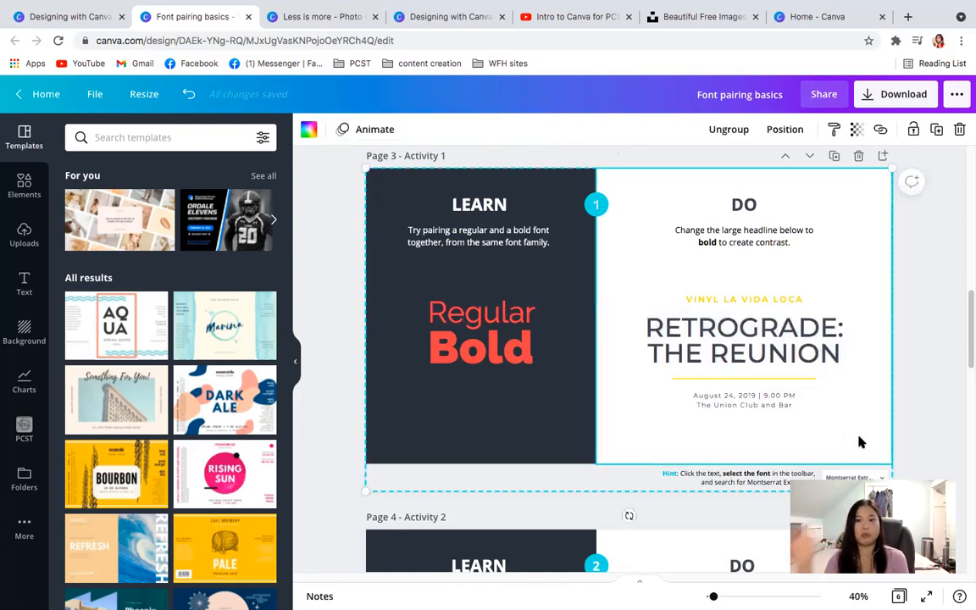
{"action": "left_click", "coordinate": [766, 346]}
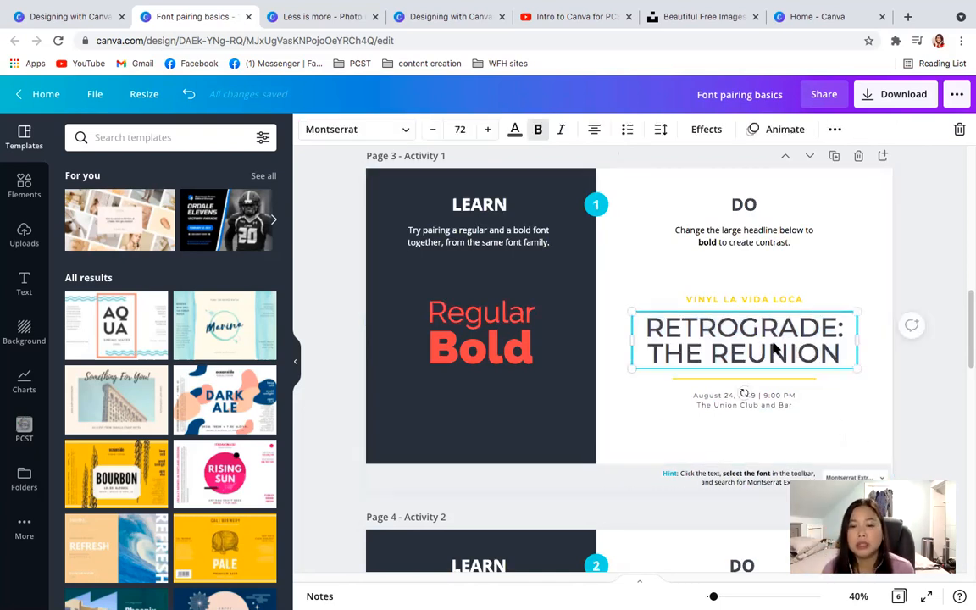
{"action": "left_click", "coordinate": [830, 426]}
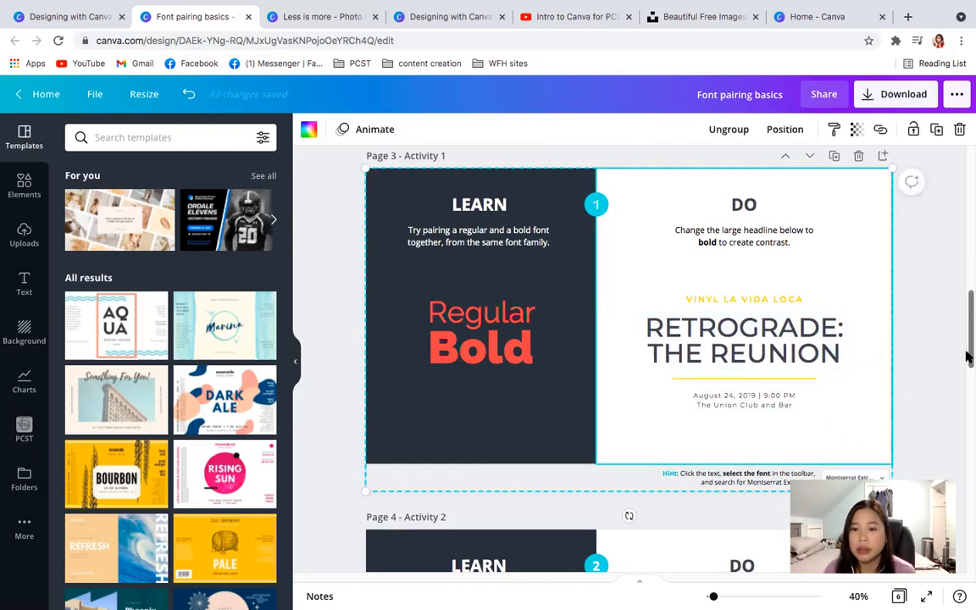
- Read the Activity 1 hint and change the "RETROGRADE: THE REUNION" headline's font to Montserrat Semi-Bold
{"action": "left_click", "coordinate": [759, 343]}
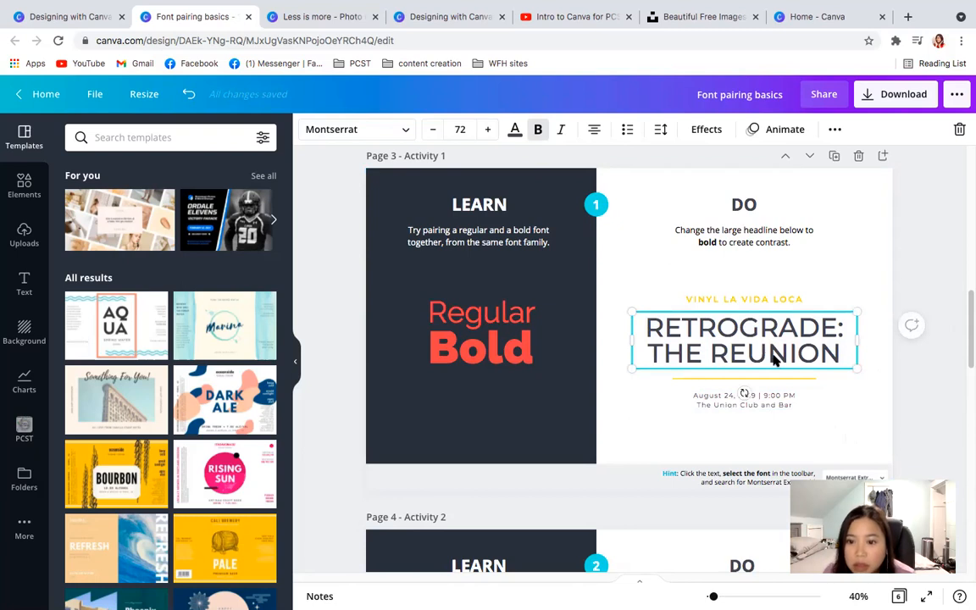
{"action": "scroll", "coordinate": [965, 337], "scroll_direction": "down", "scroll_amount": 1}
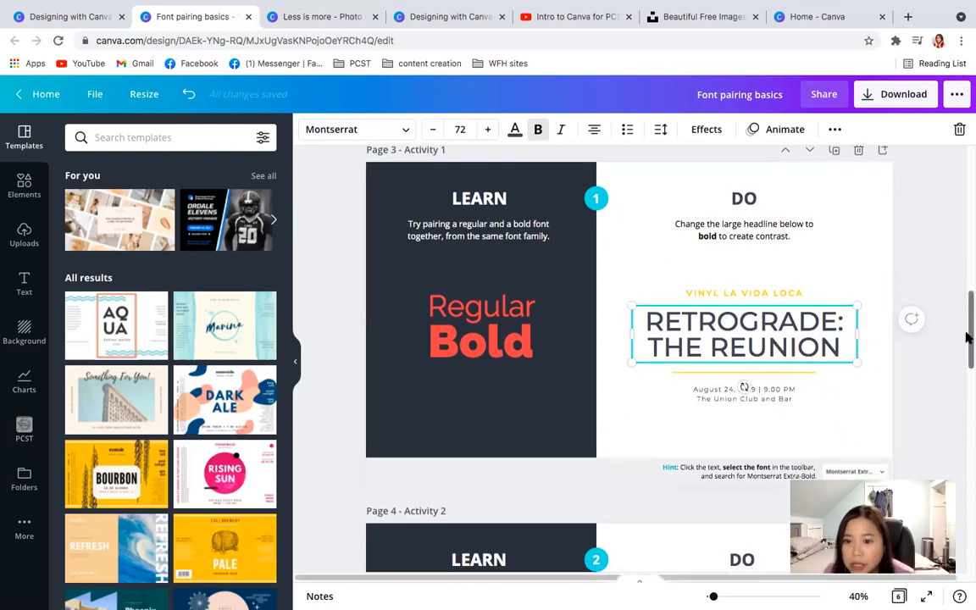
{"action": "scroll", "coordinate": [966, 337], "scroll_direction": "down", "scroll_amount": 2}
{"action": "scroll", "coordinate": [965, 335], "scroll_direction": "up", "scroll_amount": 2}
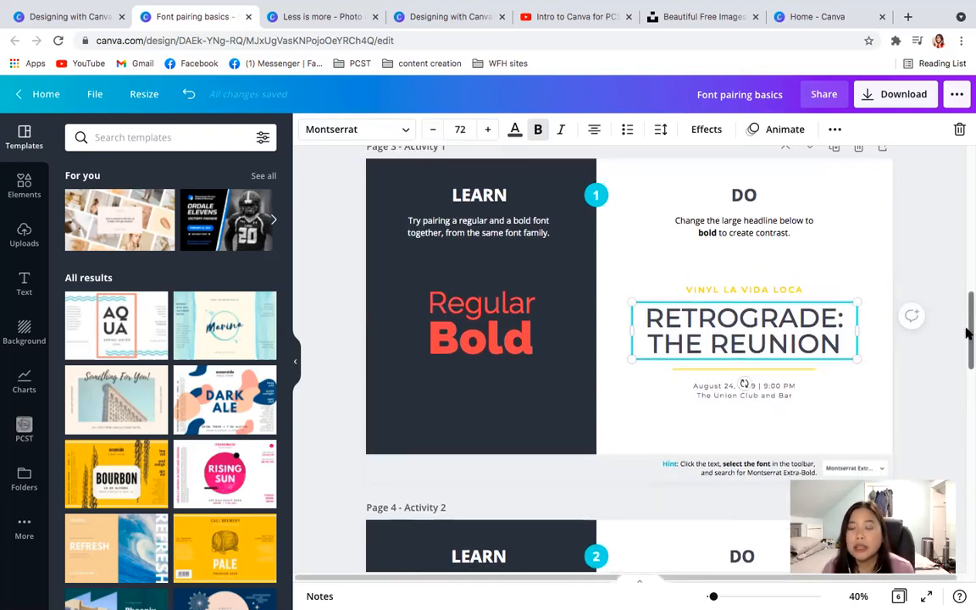
{"action": "left_click", "coordinate": [846, 394]}
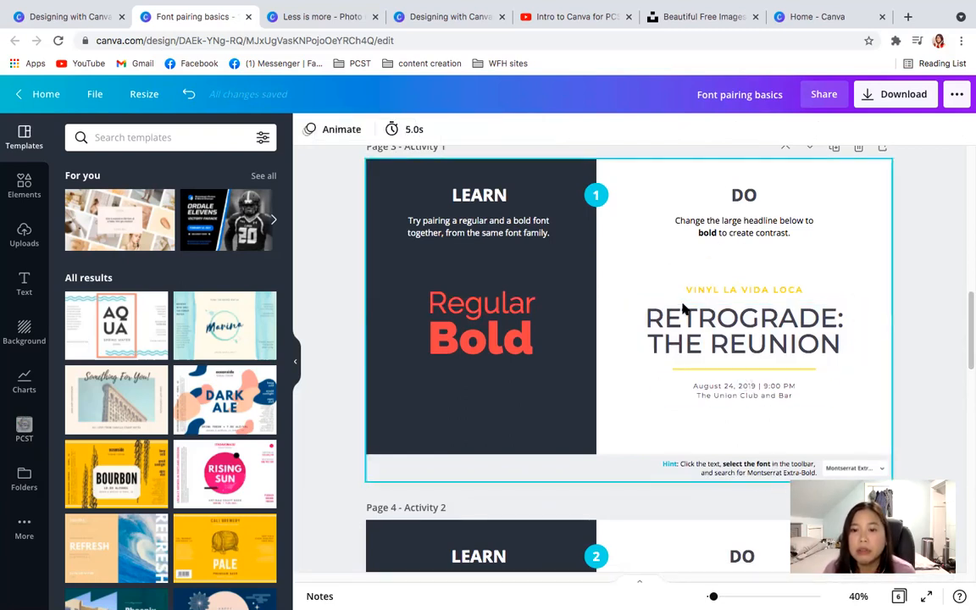
{"action": "left_click", "coordinate": [693, 338]}
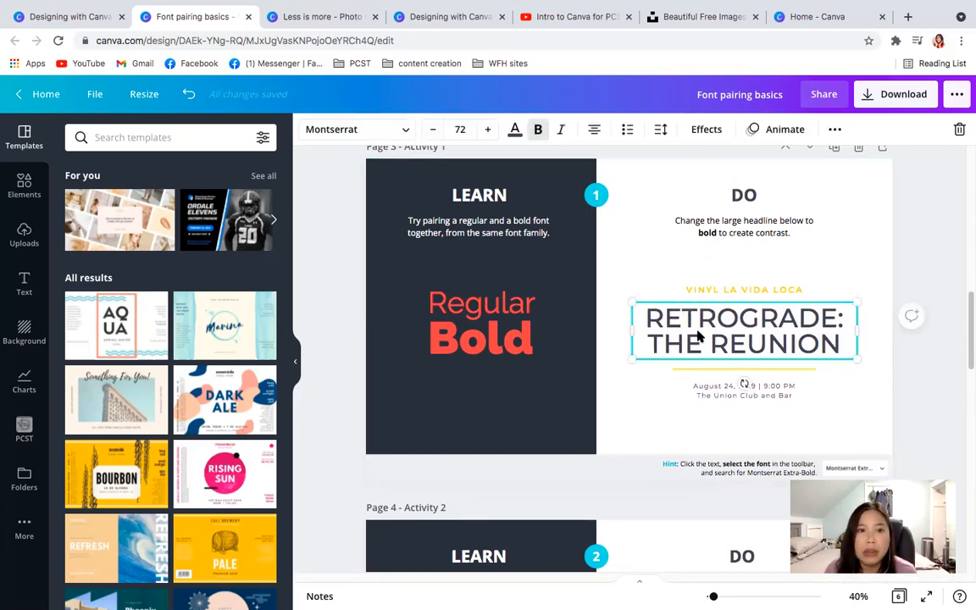
{"action": "left_click", "coordinate": [398, 129]}
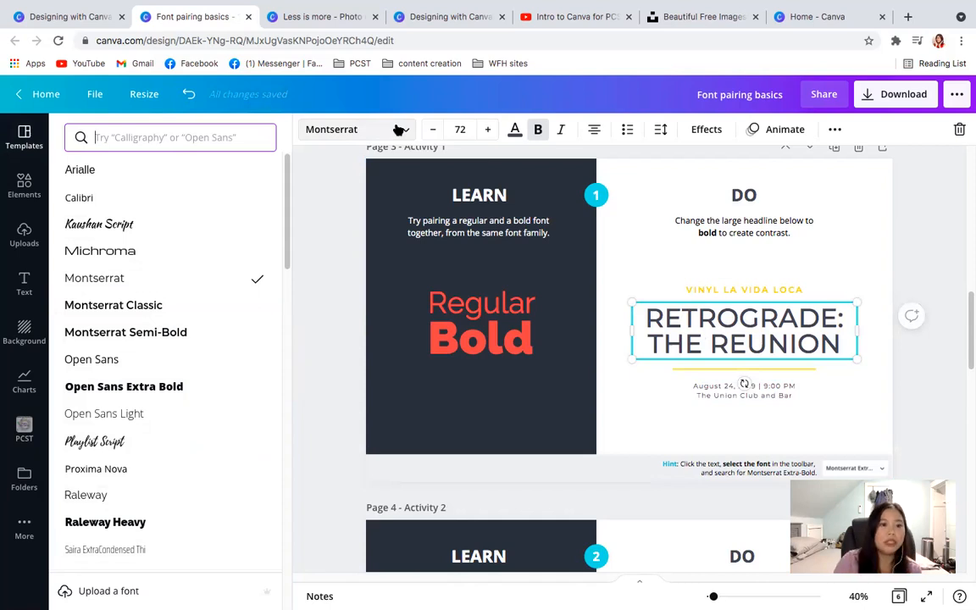
{"action": "left_click", "coordinate": [135, 331]}
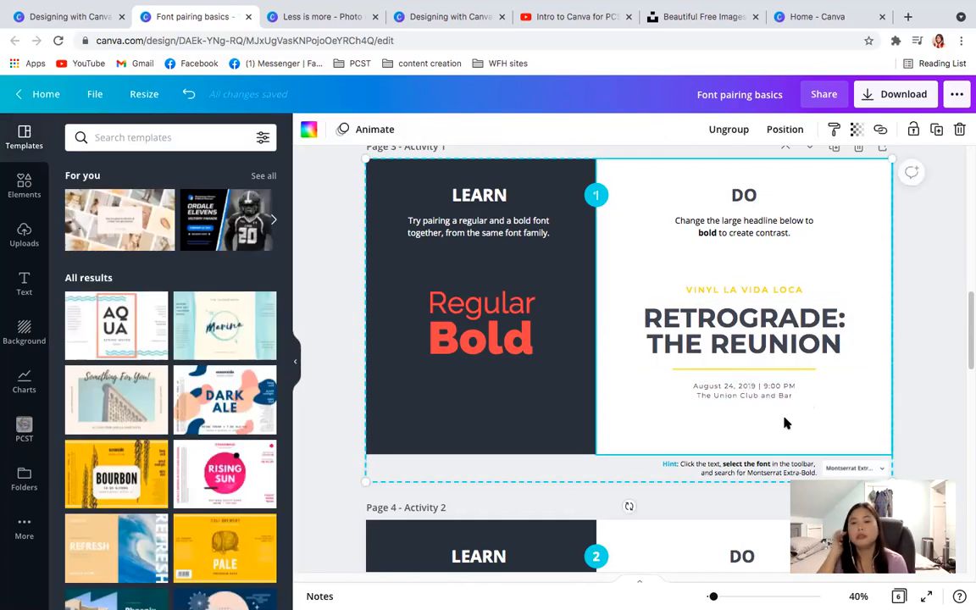
- Check the fonts of the "VINYL LA VIDA LOCA" line and the date and venue text in Activity 1
{"action": "left_click", "coordinate": [721, 293]}
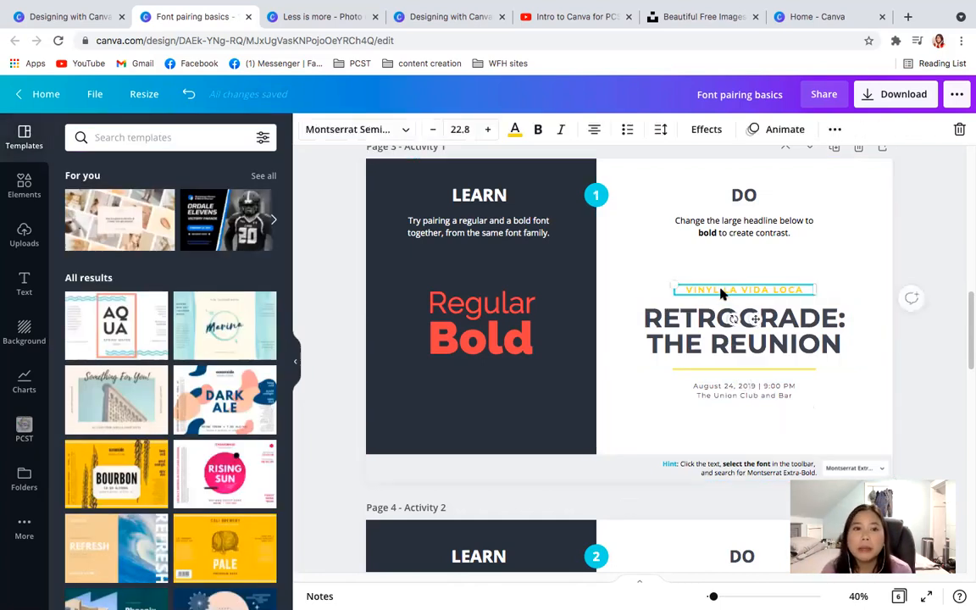
{"action": "left_click", "coordinate": [726, 395]}
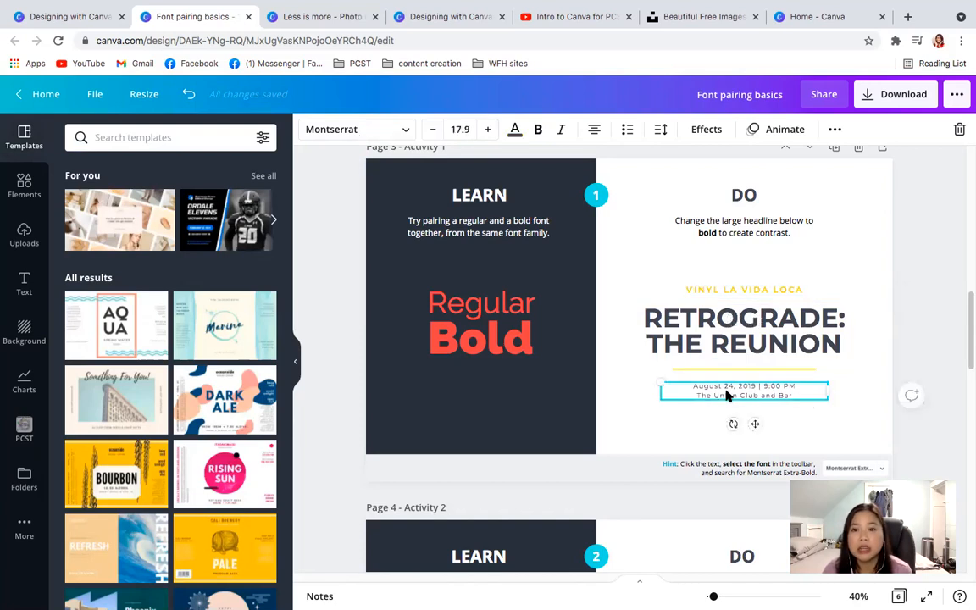
{"action": "left_click", "coordinate": [726, 396]}
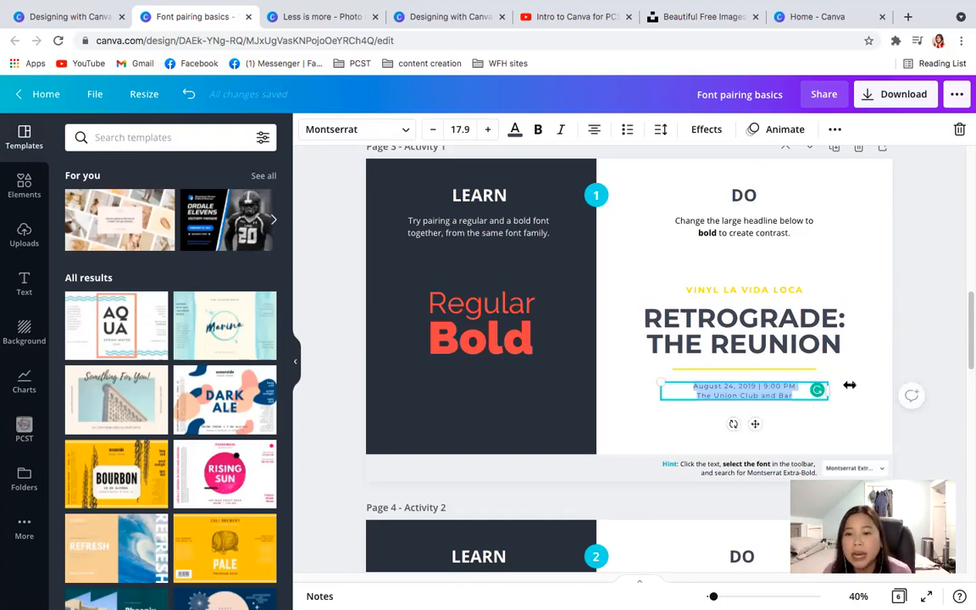
{"action": "left_click_drag", "start_coordinate": [968, 330], "coordinate": [968, 345]}
{"action": "left_click", "coordinate": [840, 302]}
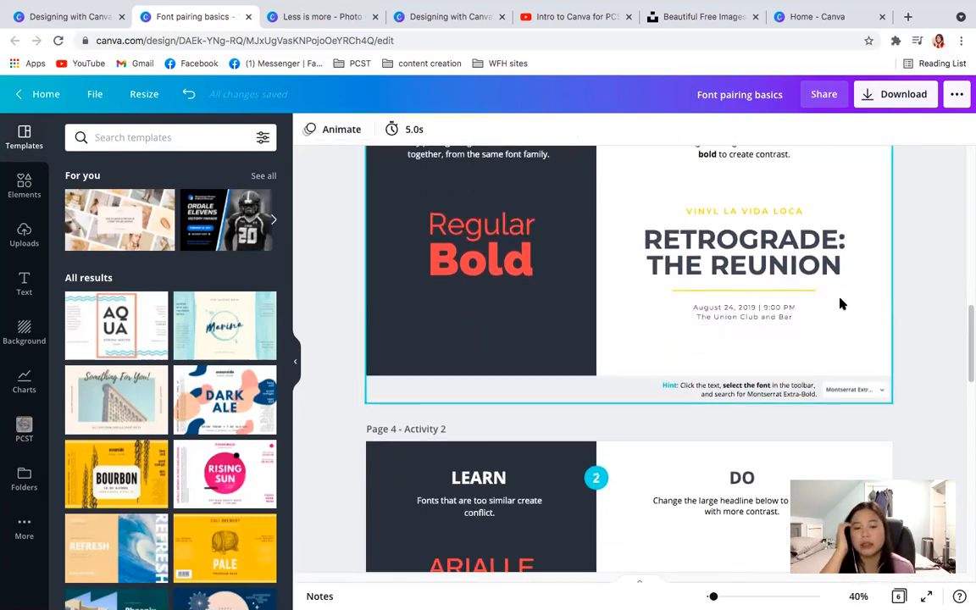
- Try Kaushan Script, Montserrat Semi-Bold and Bukhari Script on the "Fix it with coffee!" headline in Activity 2 on page 4
{"action": "left_click_drag", "start_coordinate": [968, 333], "coordinate": [968, 370]}
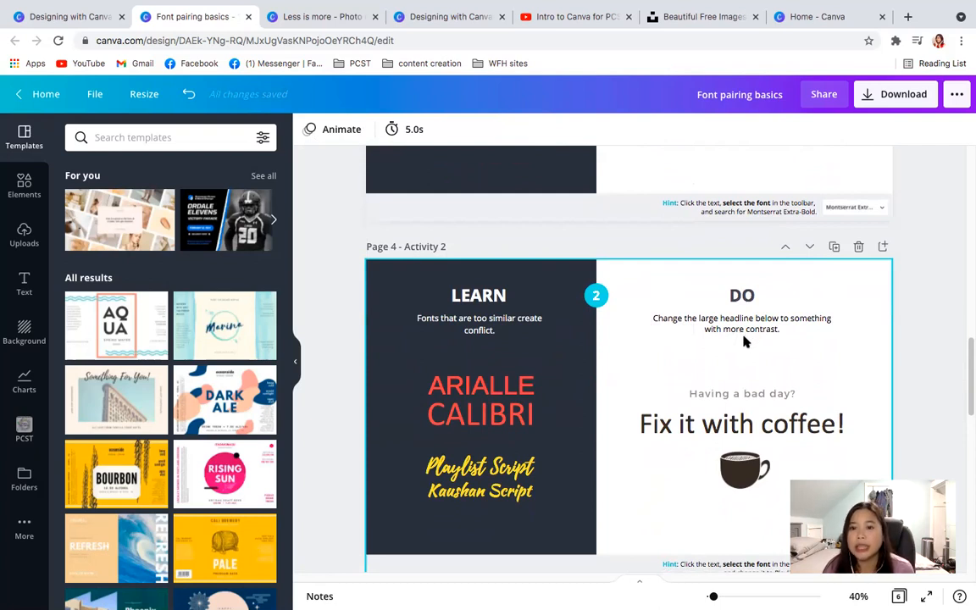
{"action": "left_click", "coordinate": [765, 428]}
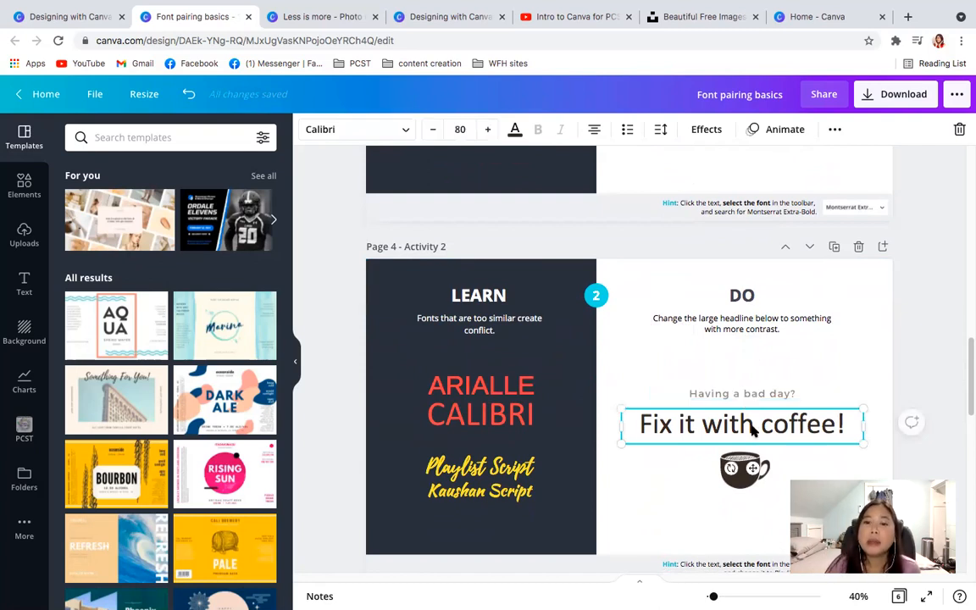
{"action": "double_click", "coordinate": [747, 427]}
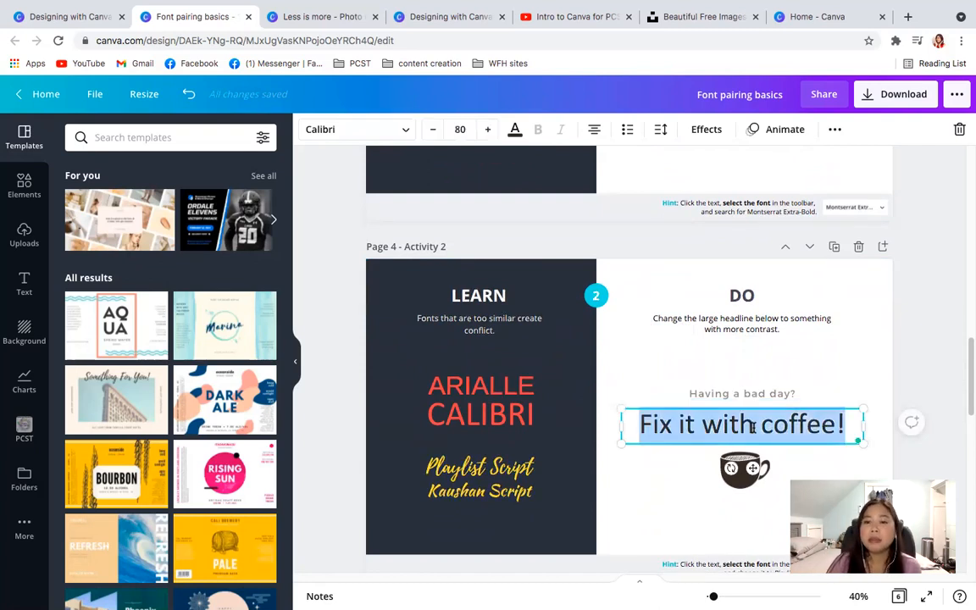
{"action": "left_click", "coordinate": [405, 135]}
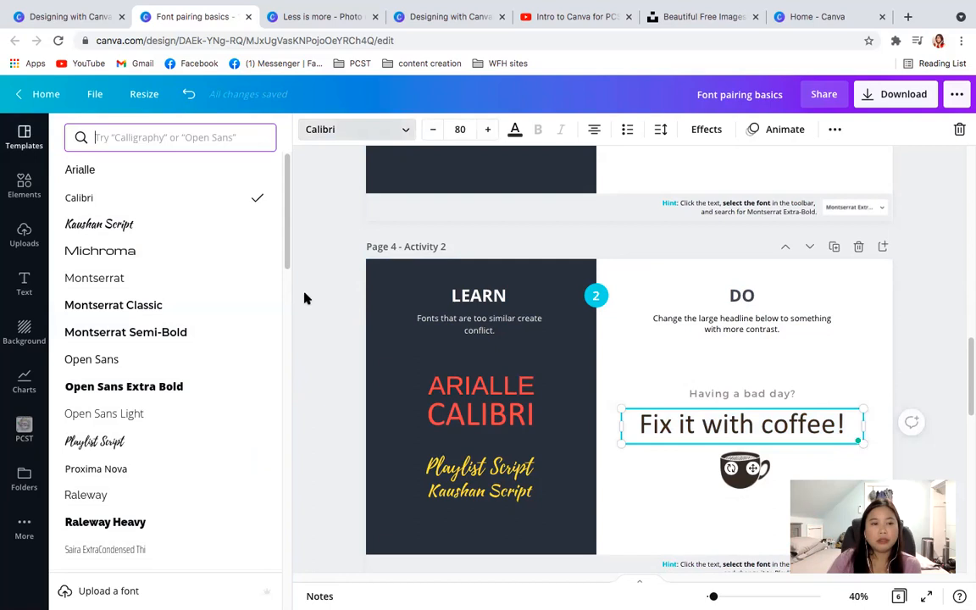
{"action": "left_click", "coordinate": [96, 237]}
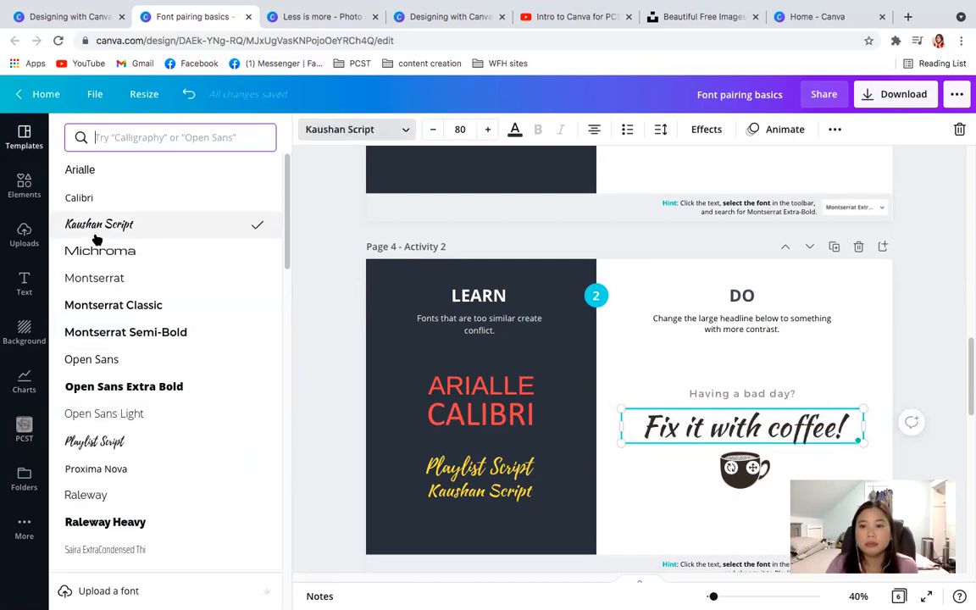
{"action": "left_click", "coordinate": [135, 332]}
{"action": "left_click_drag", "start_coordinate": [285, 223], "coordinate": [264, 450]}
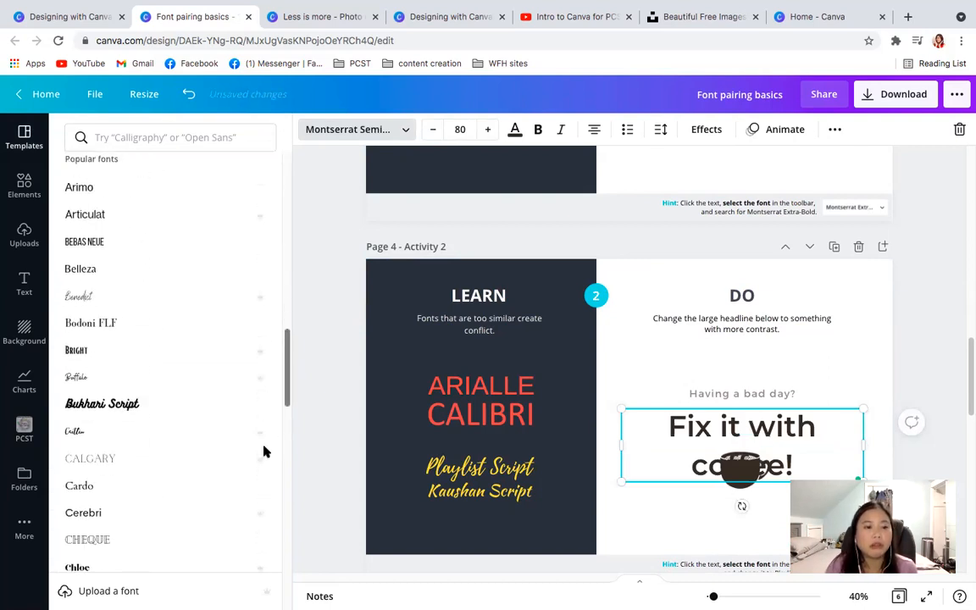
{"action": "left_click", "coordinate": [85, 404]}
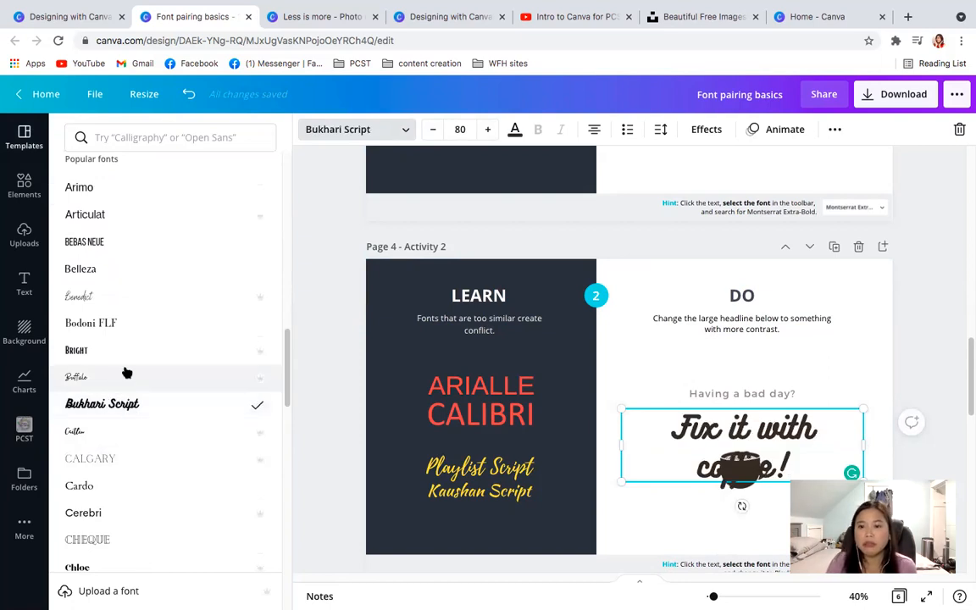
- Change the font of the "Fix it with coffee!" headline in Activity 2 to Gagalin
{"action": "left_click_drag", "start_coordinate": [289, 390], "coordinate": [301, 487]}
{"action": "right_click", "coordinate": [298, 484]}
{"action": "left_click", "coordinate": [716, 434]}
{"action": "double_click", "coordinate": [717, 433]}
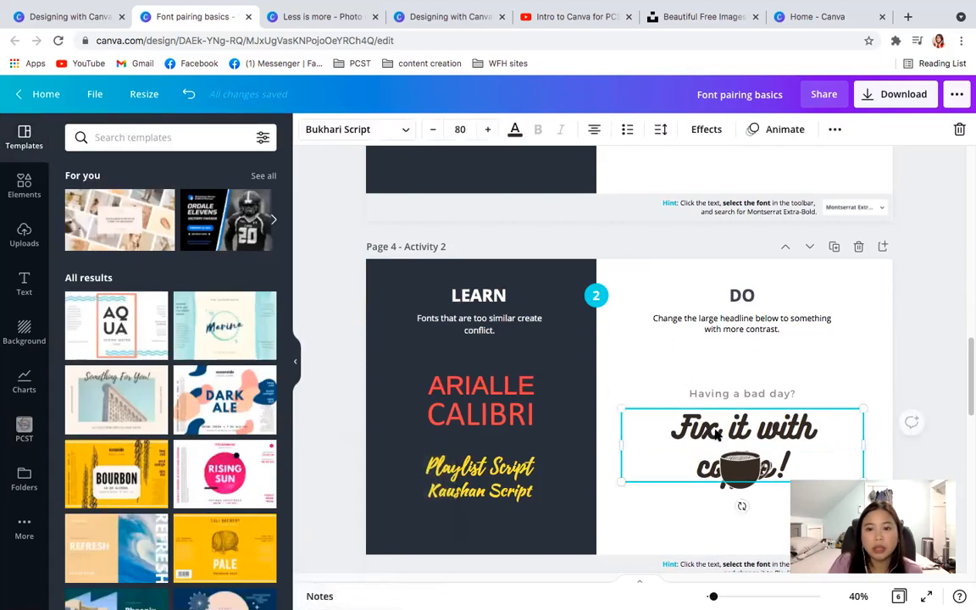
{"action": "left_click", "coordinate": [406, 130]}
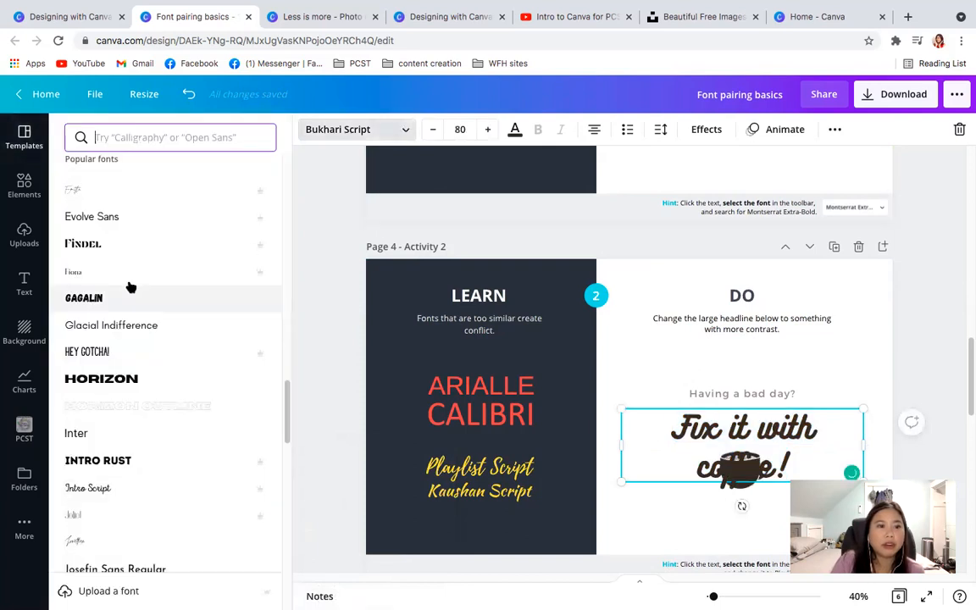
{"action": "left_click", "coordinate": [105, 300]}
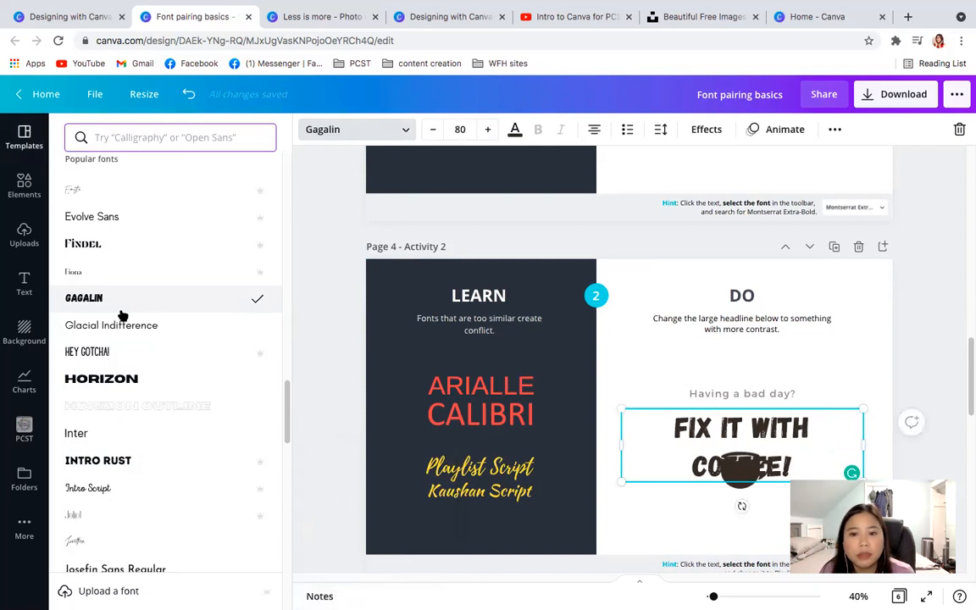
- Reduce the "Fix it with coffee!" headline's font size to 79 and deselect it
{"action": "left_click", "coordinate": [695, 437]}
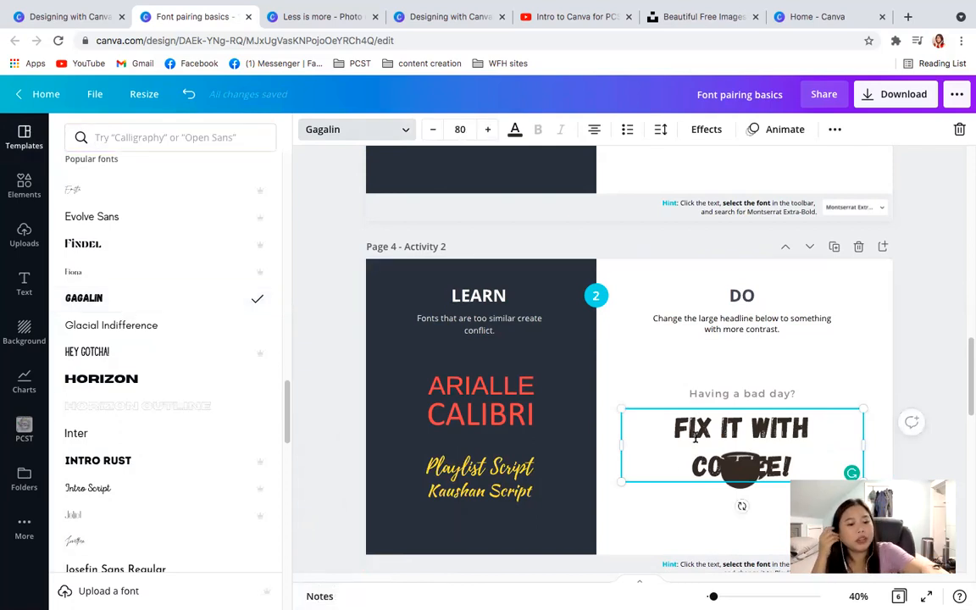
{"action": "key", "text": "ctrl+a"}
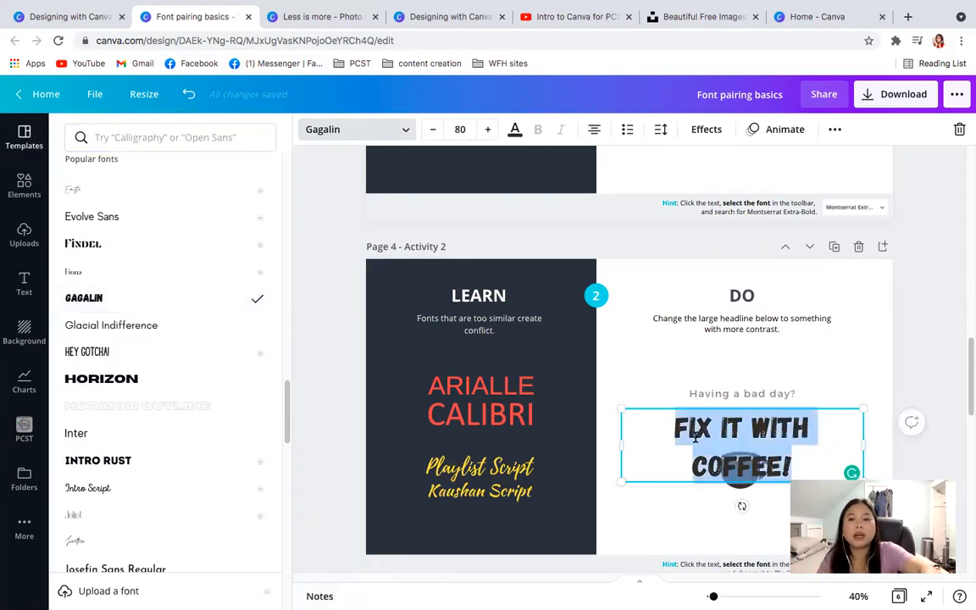
{"action": "left_click", "coordinate": [433, 129]}
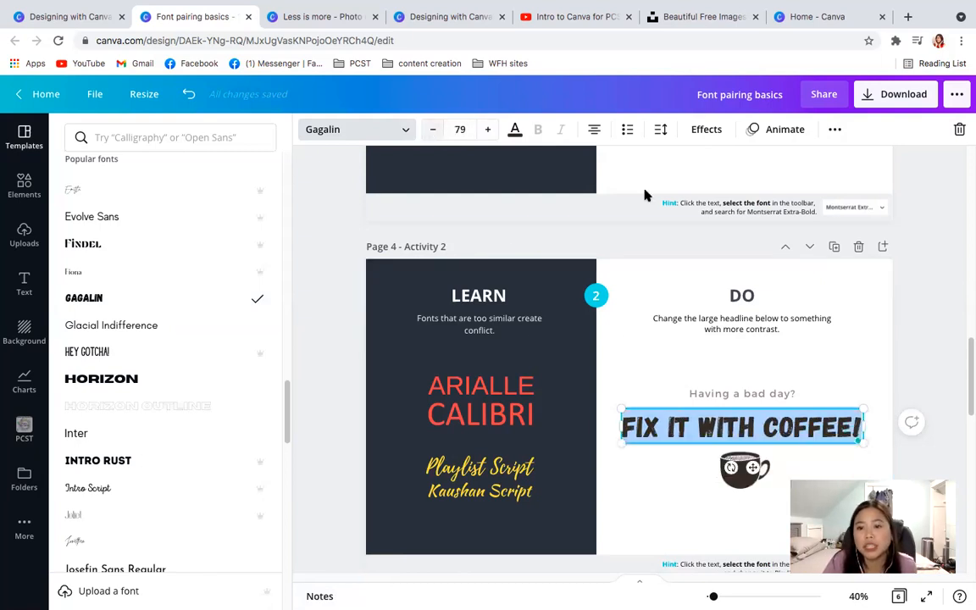
{"action": "left_click", "coordinate": [934, 281]}
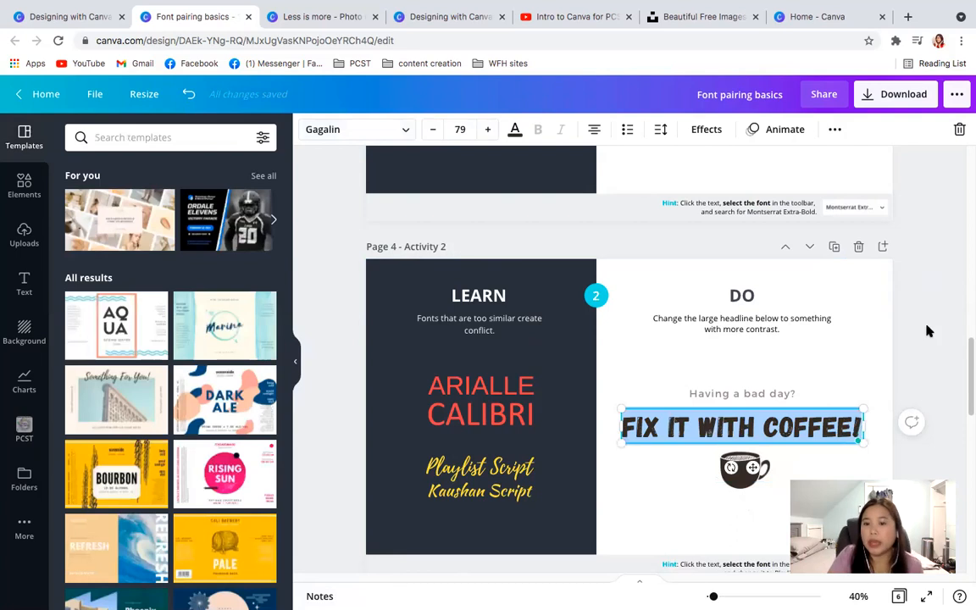
{"action": "left_click", "coordinate": [928, 330]}
- Search the fonts for "fun" and apply a playful handwritten-style font to the word "Playful" in Activity 3 on page 5
{"action": "left_click_drag", "start_coordinate": [965, 407], "coordinate": [967, 477]}
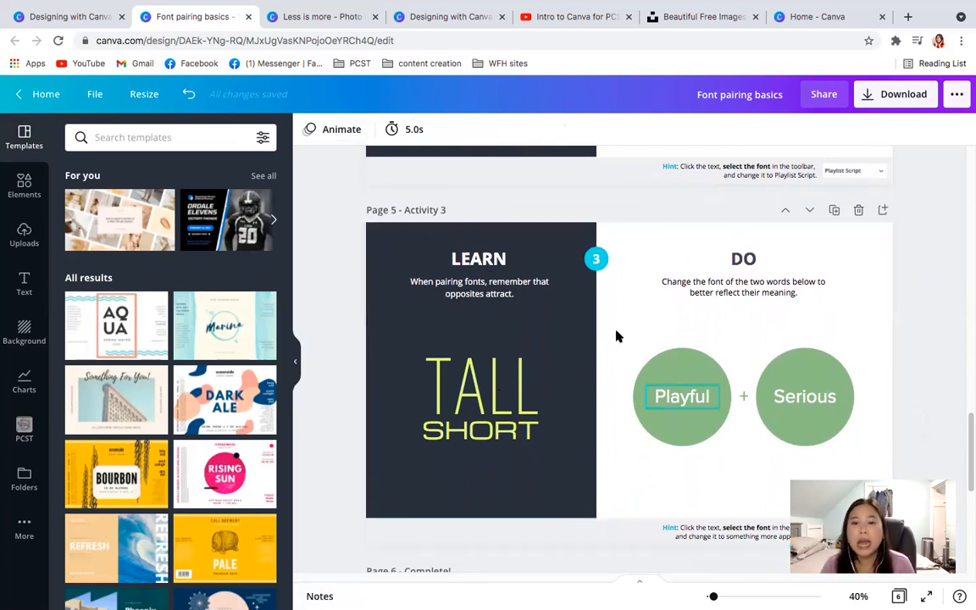
{"action": "left_click", "coordinate": [676, 398]}
{"action": "double_click", "coordinate": [676, 398]}
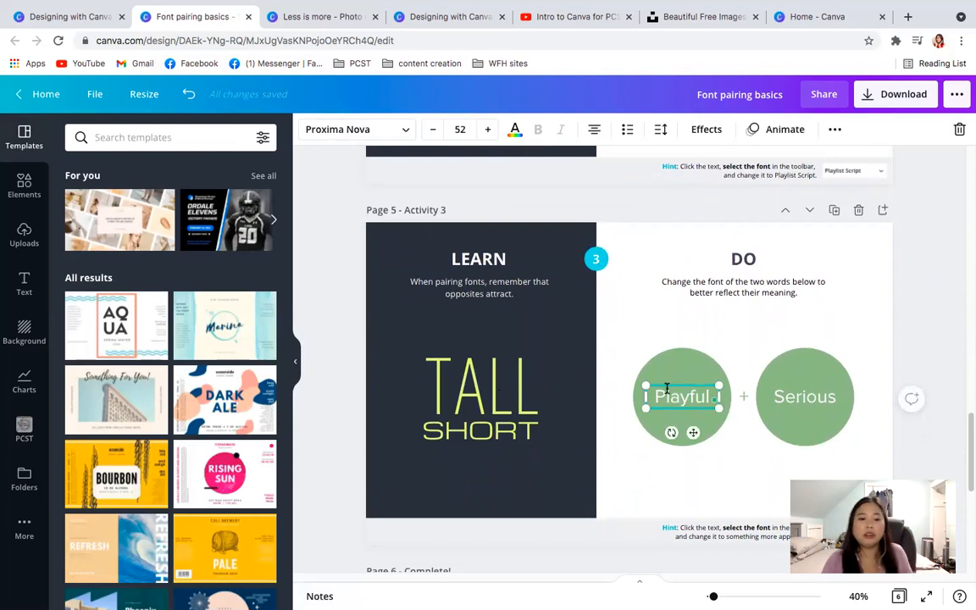
{"action": "left_click", "coordinate": [404, 132]}
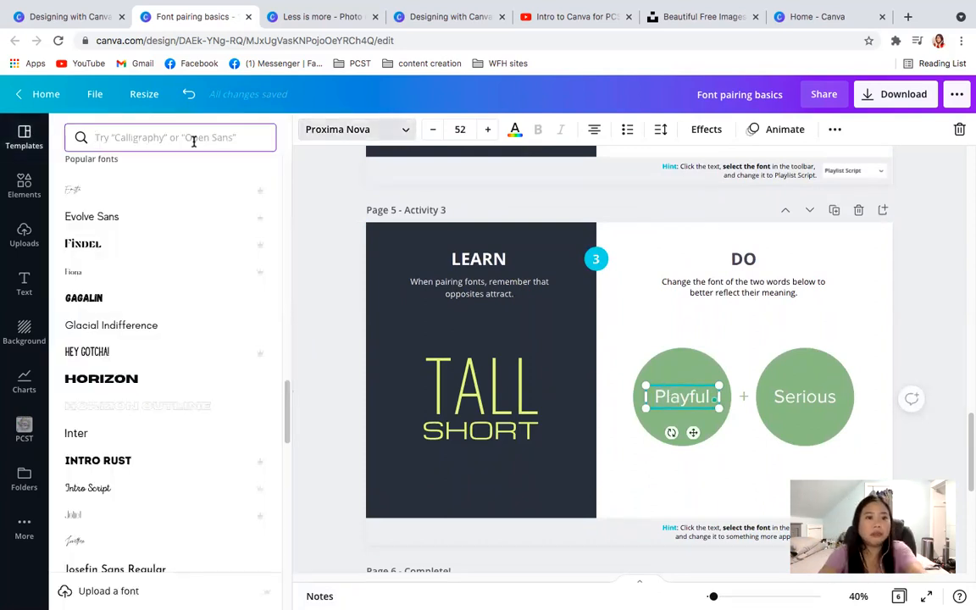
{"action": "type", "text": "fun"}
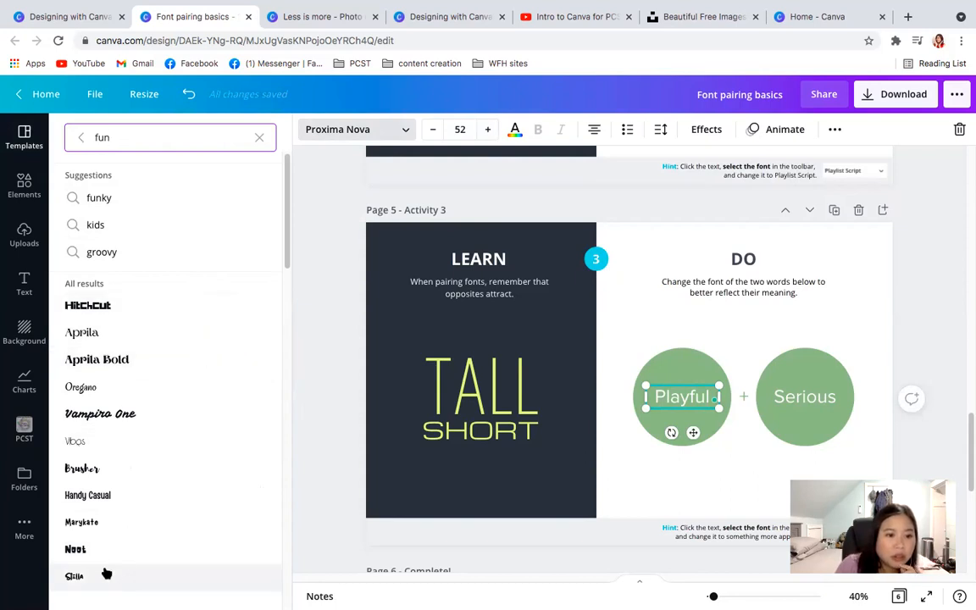
{"action": "left_click", "coordinate": [88, 579]}
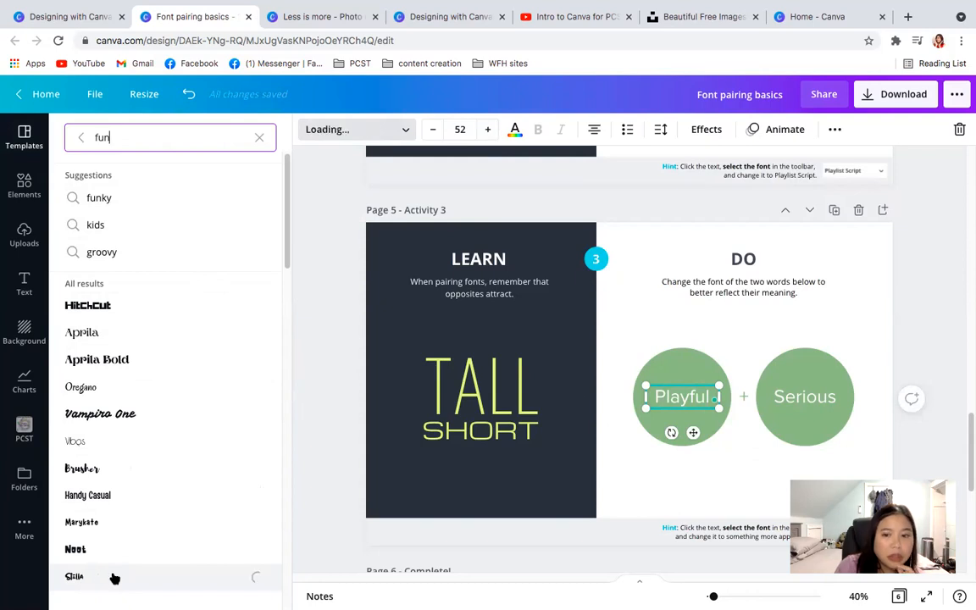
- Select the word "Serious" in Activity 3 and search the fonts for "serious"
{"action": "left_click", "coordinate": [819, 403]}
{"action": "double_click", "coordinate": [804, 398]}
{"action": "left_click", "coordinate": [258, 137]}
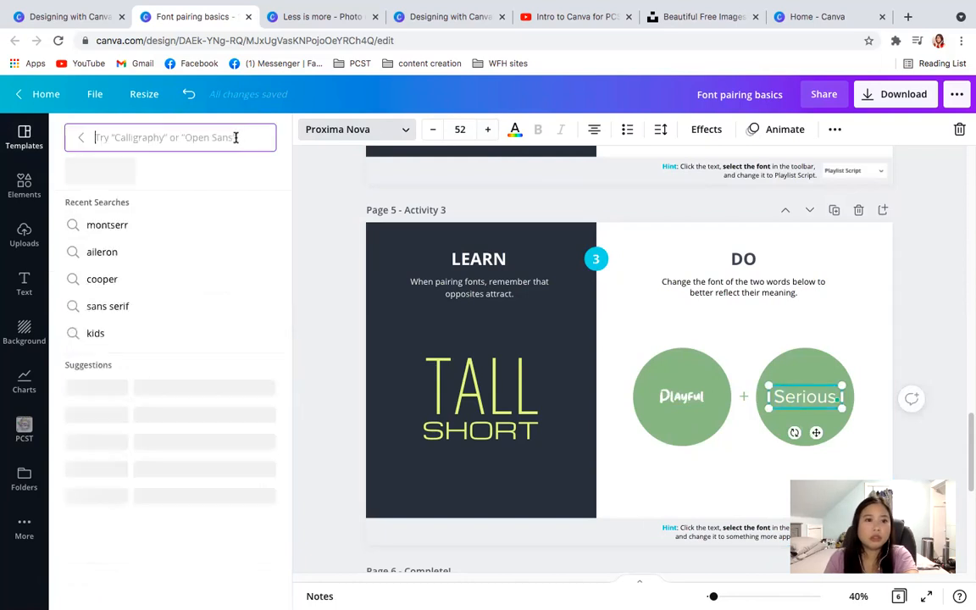
{"action": "type", "text": "serious"}
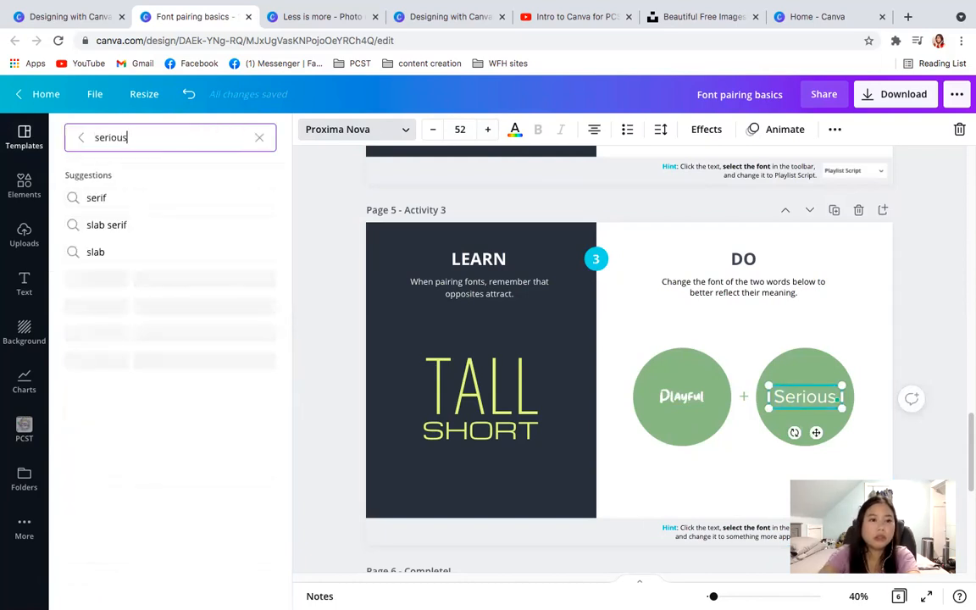
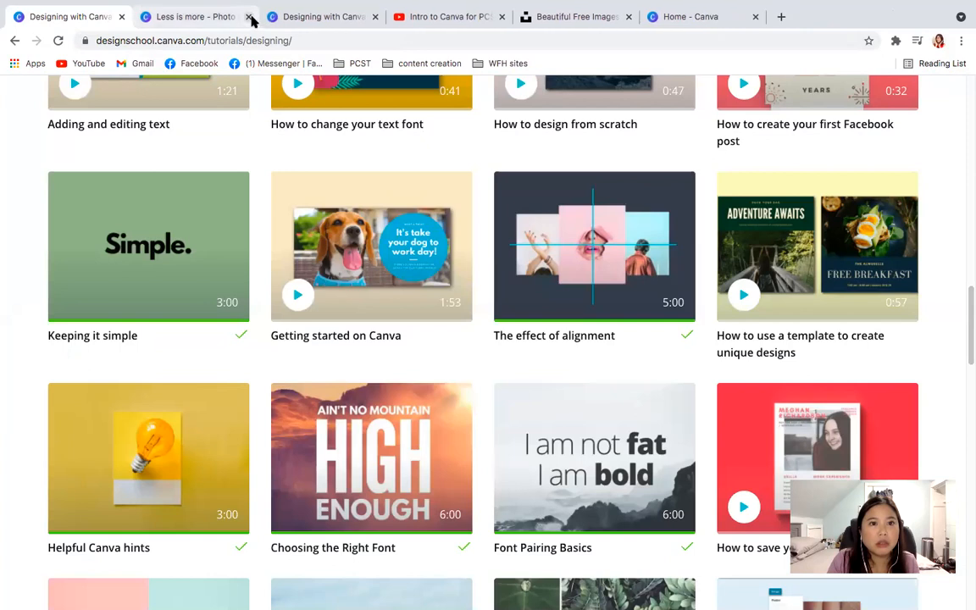
- Close the finished tutorial tabs and browse further through the Designing with Canva tutorials in Design School
{"action": "left_click", "coordinate": [246, 17]}
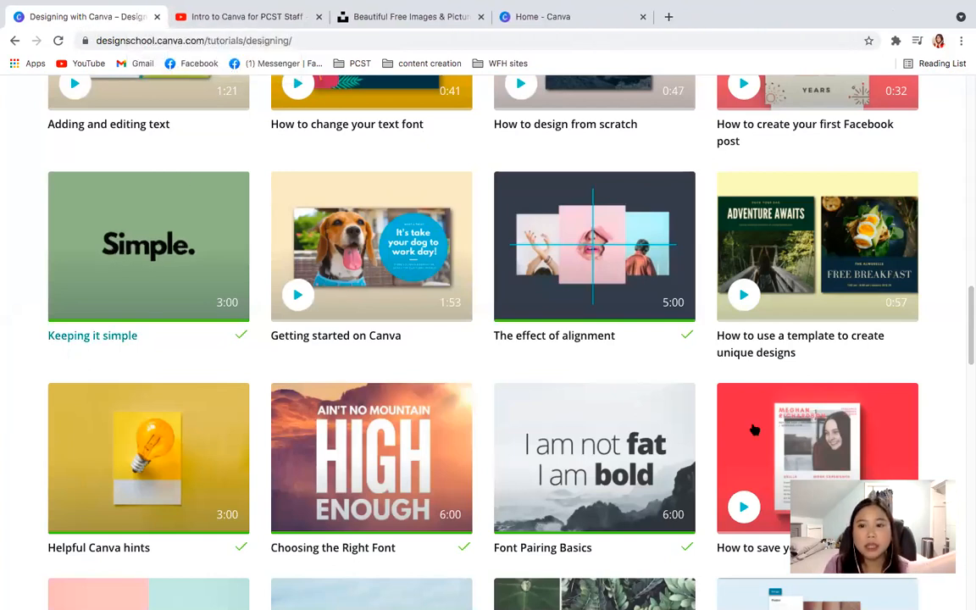
{"action": "left_click_drag", "start_coordinate": [969, 355], "coordinate": [968, 401]}
{"action": "scroll", "coordinate": [968, 400], "scroll_direction": "down", "scroll_amount": 2}
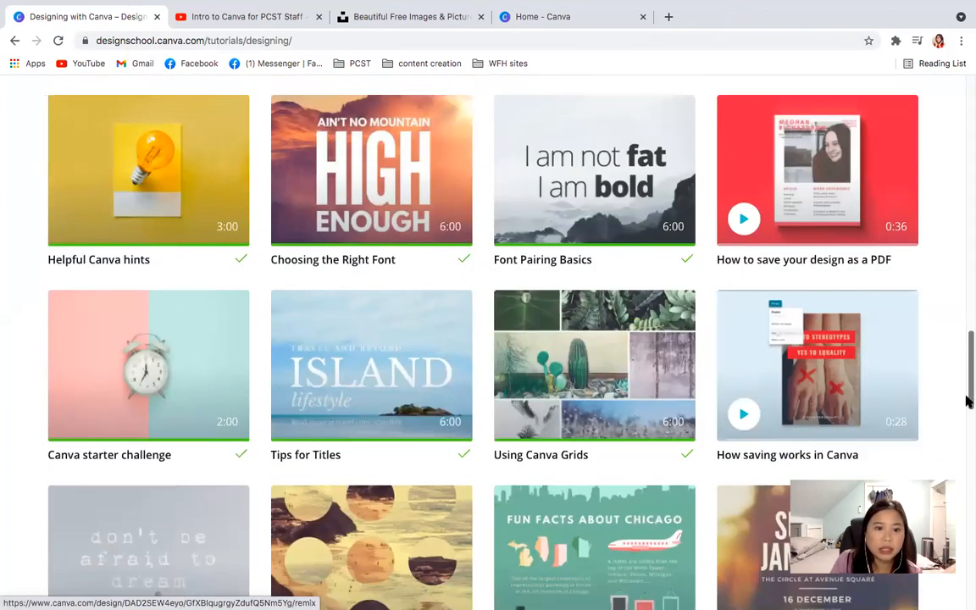
{"action": "left_click_drag", "start_coordinate": [967, 401], "coordinate": [968, 498]}
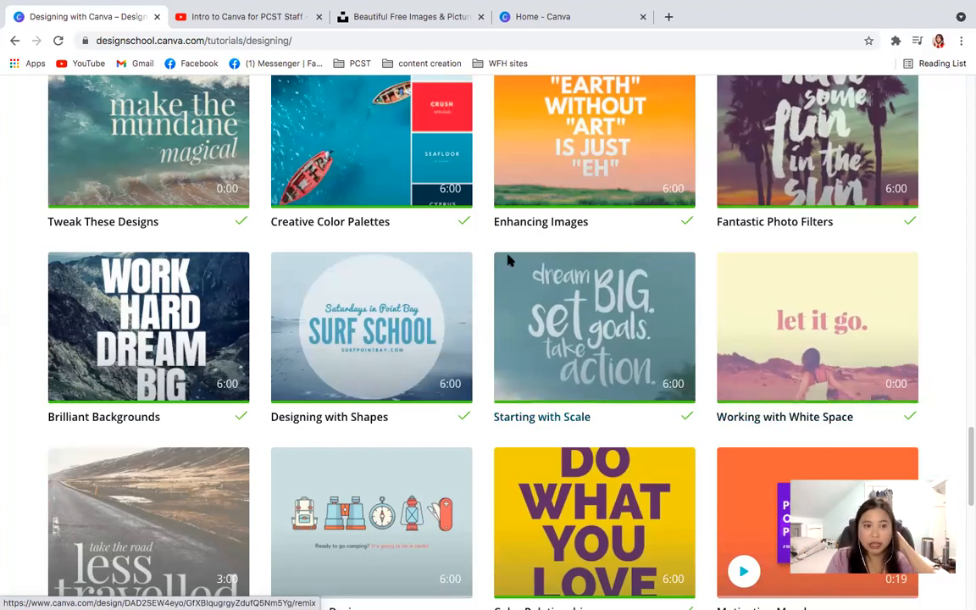
- Switch to the Canva home page and open the "for website size" design from the recent designs
{"action": "left_click", "coordinate": [584, 19]}
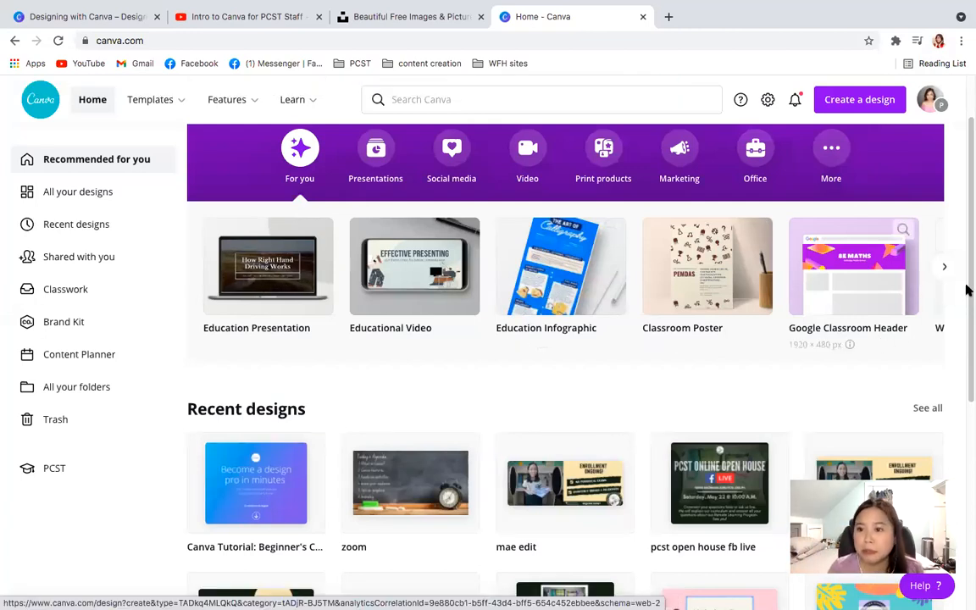
{"action": "scroll", "coordinate": [968, 336], "scroll_direction": "down", "scroll_amount": 2}
{"action": "scroll", "coordinate": [968, 336], "scroll_direction": "down", "scroll_amount": 3}
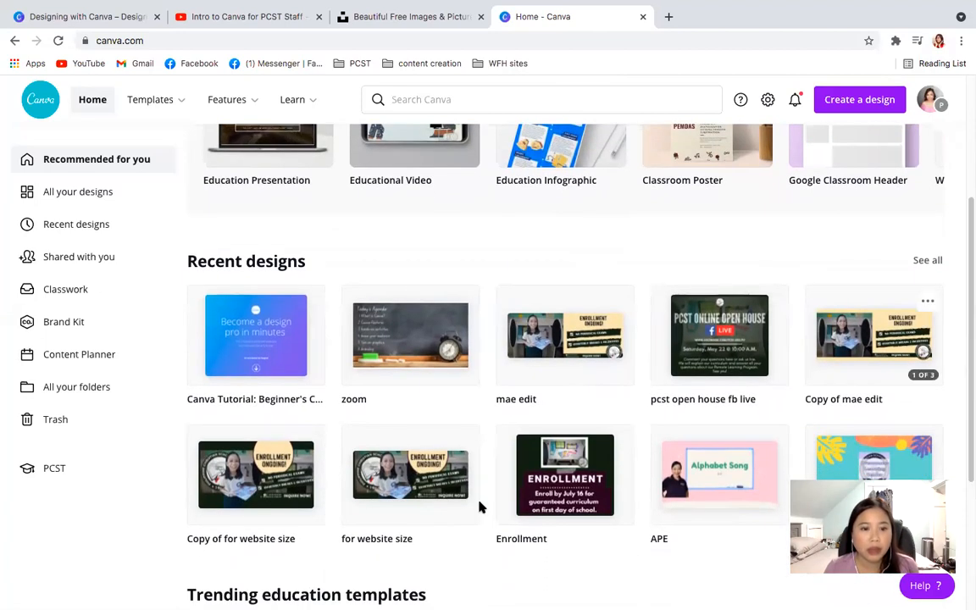
{"action": "left_click", "coordinate": [434, 507]}
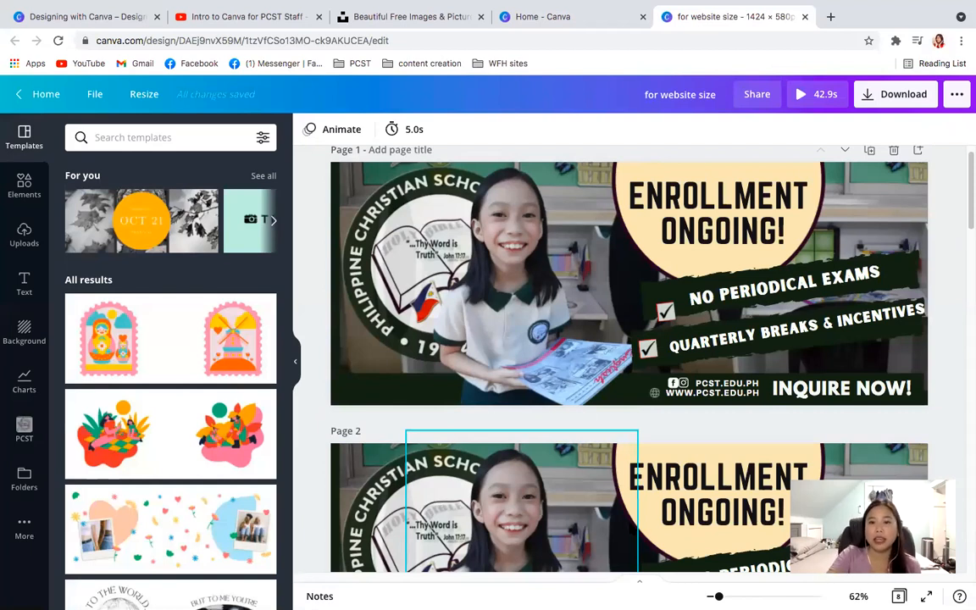
- Look through the first pages of the design, comparing the enrollment banner versions on pages 1 and 2
{"action": "scroll", "coordinate": [589, 449], "scroll_direction": "down", "scroll_amount": 1}
{"action": "scroll", "coordinate": [591, 447], "scroll_direction": "down", "scroll_amount": 3}
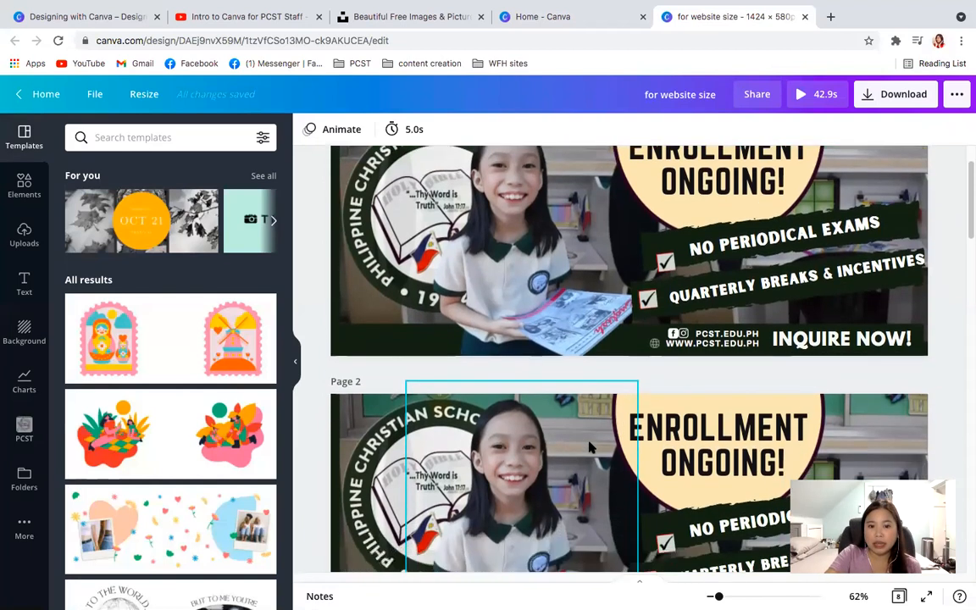
{"action": "scroll", "coordinate": [590, 447], "scroll_direction": "up", "scroll_amount": 4}
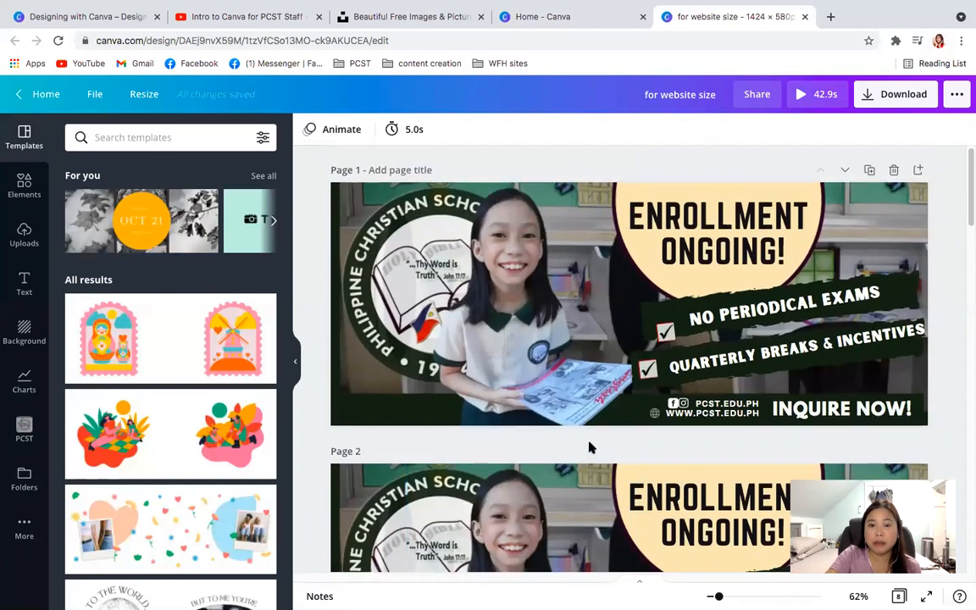
{"action": "scroll", "coordinate": [590, 448], "scroll_direction": "down", "scroll_amount": 2}
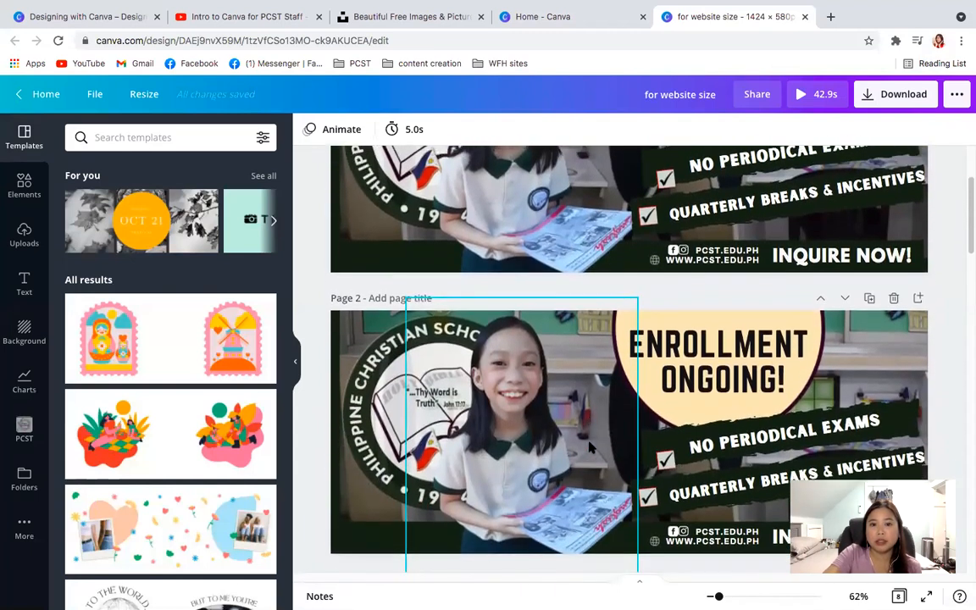
{"action": "scroll", "coordinate": [590, 447], "scroll_direction": "up", "scroll_amount": 3}
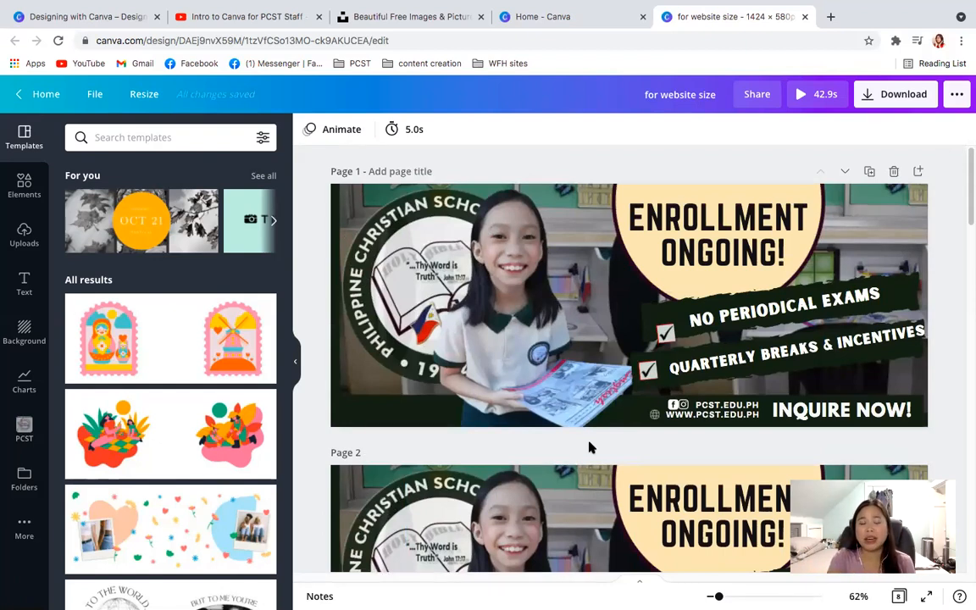
{"action": "scroll", "coordinate": [590, 447], "scroll_direction": "down", "scroll_amount": 7}
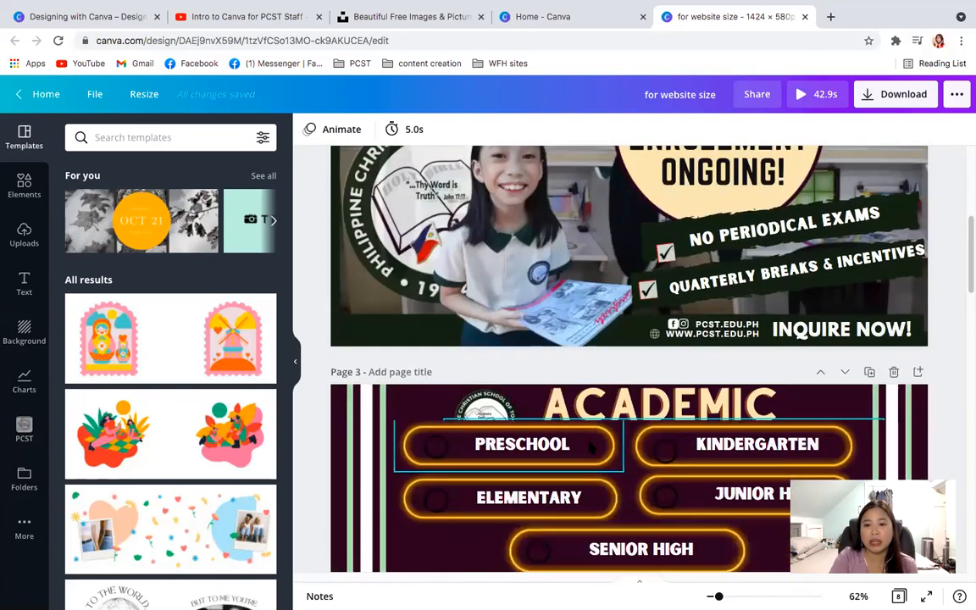
{"action": "scroll", "coordinate": [590, 447], "scroll_direction": "up", "scroll_amount": 7}
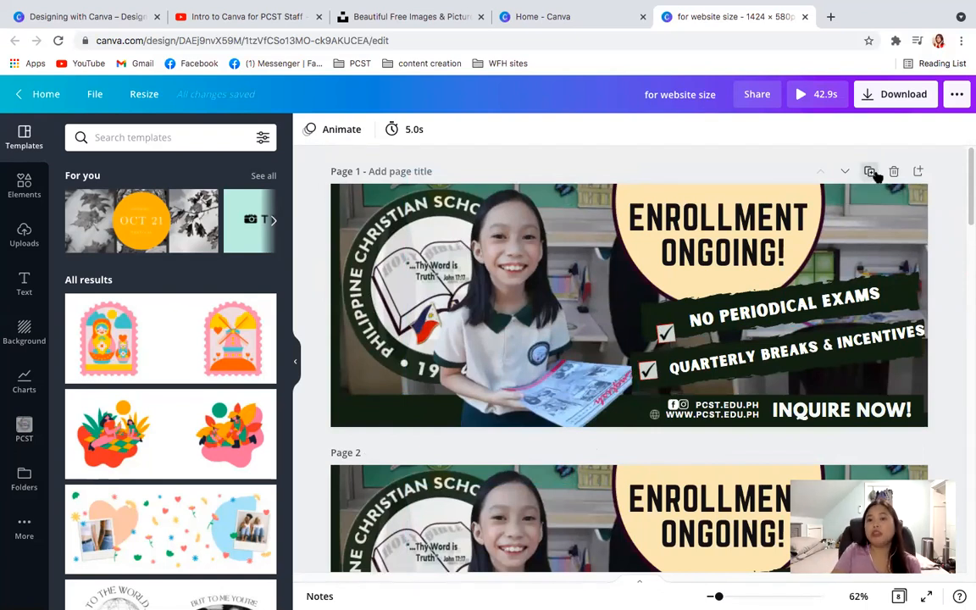
- Duplicate page 1 and delete the round school logo from the duplicated page
{"action": "left_click", "coordinate": [870, 172]}
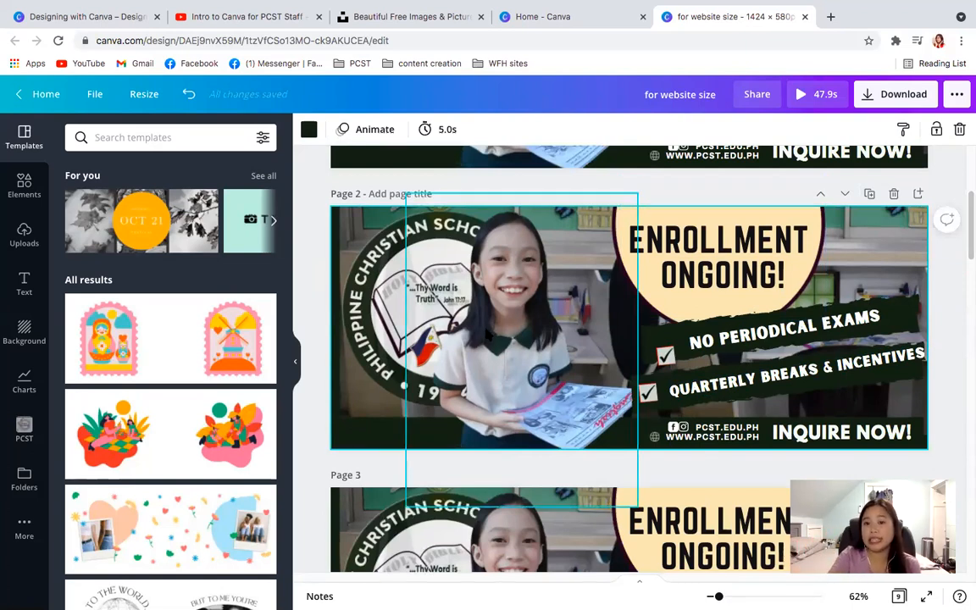
{"action": "left_click", "coordinate": [519, 306]}
{"action": "left_click", "coordinate": [372, 305]}
{"action": "key", "text": "Delete"}
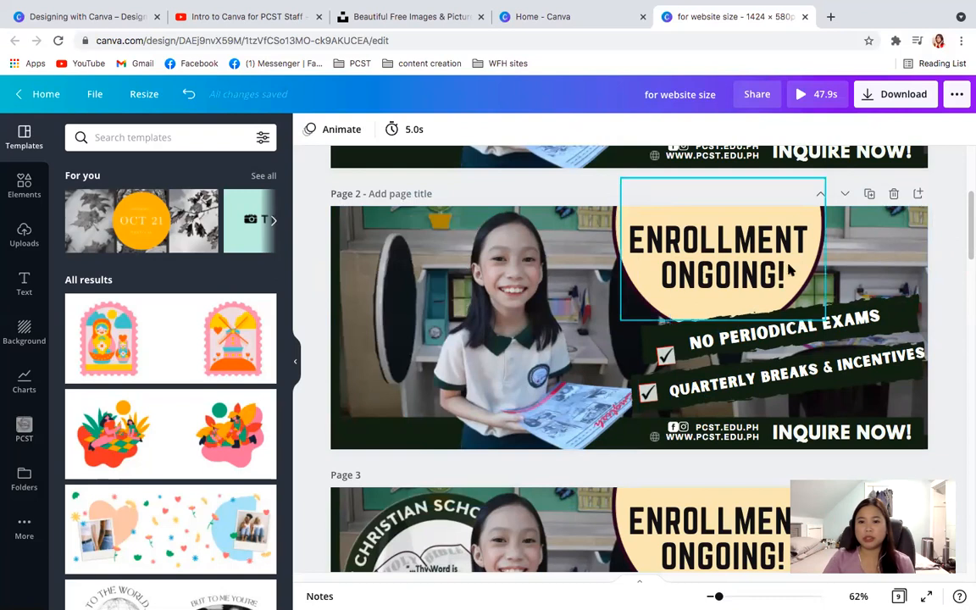
- On page 2, move the upper checkmark slightly up and shift the "ENROLLMENT ONGOING!" headline and its cream circle to the right
{"action": "left_click_drag", "start_coordinate": [665, 355], "coordinate": [667, 341]}
{"action": "left_click", "coordinate": [708, 217]}
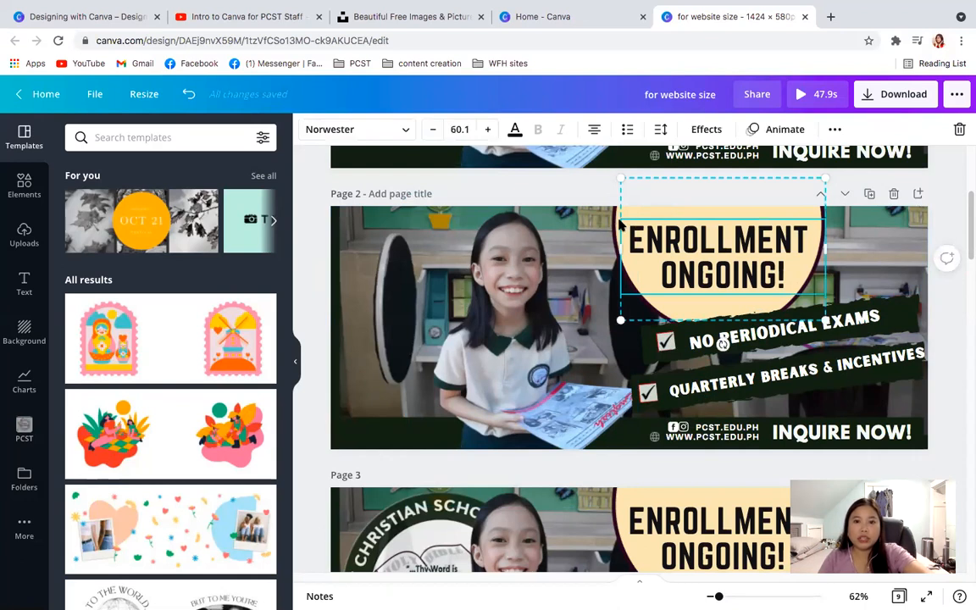
{"action": "left_click_drag", "start_coordinate": [783, 250], "coordinate": [880, 250]}
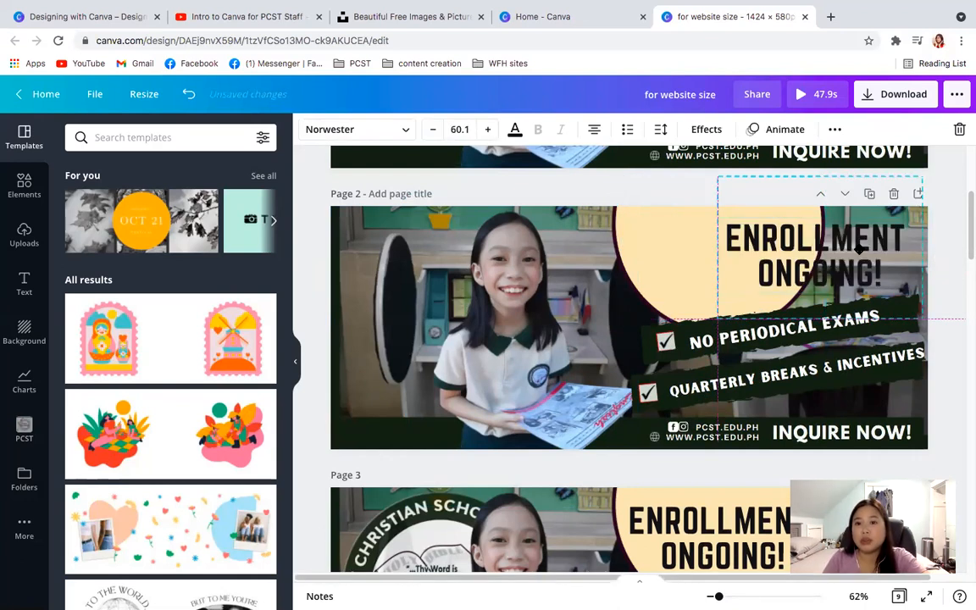
{"action": "left_click_drag", "start_coordinate": [716, 261], "coordinate": [759, 249]}
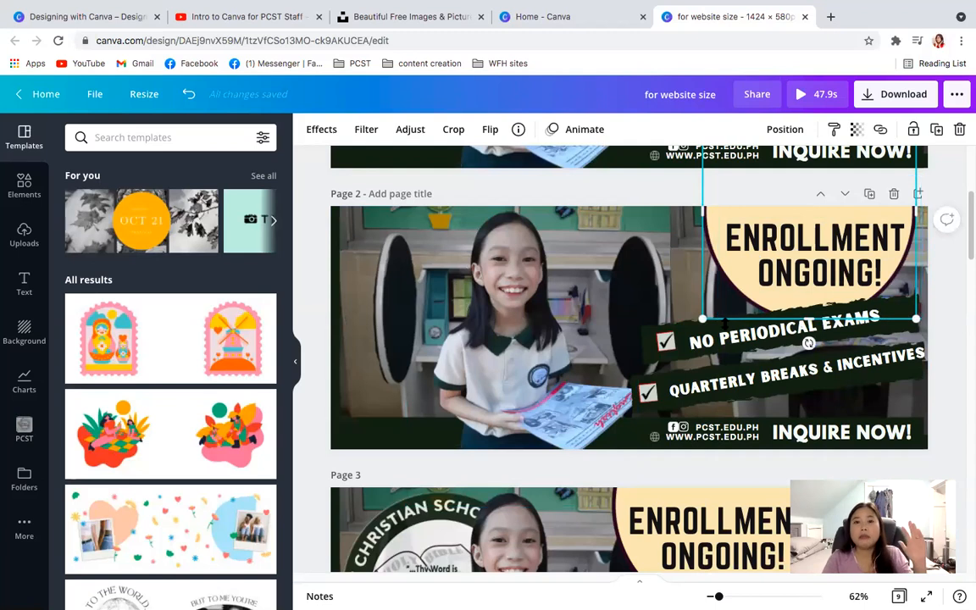
- Compare the original banner on page 1 with the edited duplicate on page 2, and close the design
{"action": "scroll", "coordinate": [967, 167], "scroll_direction": "up", "scroll_amount": 3}
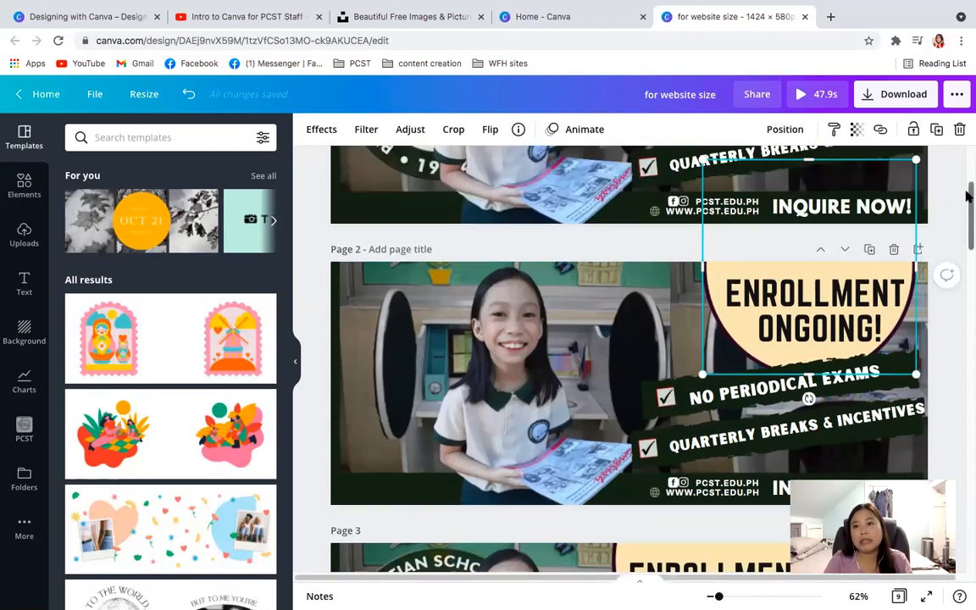
{"action": "scroll", "coordinate": [967, 167], "scroll_direction": "up", "scroll_amount": 1}
{"action": "left_click", "coordinate": [945, 175]}
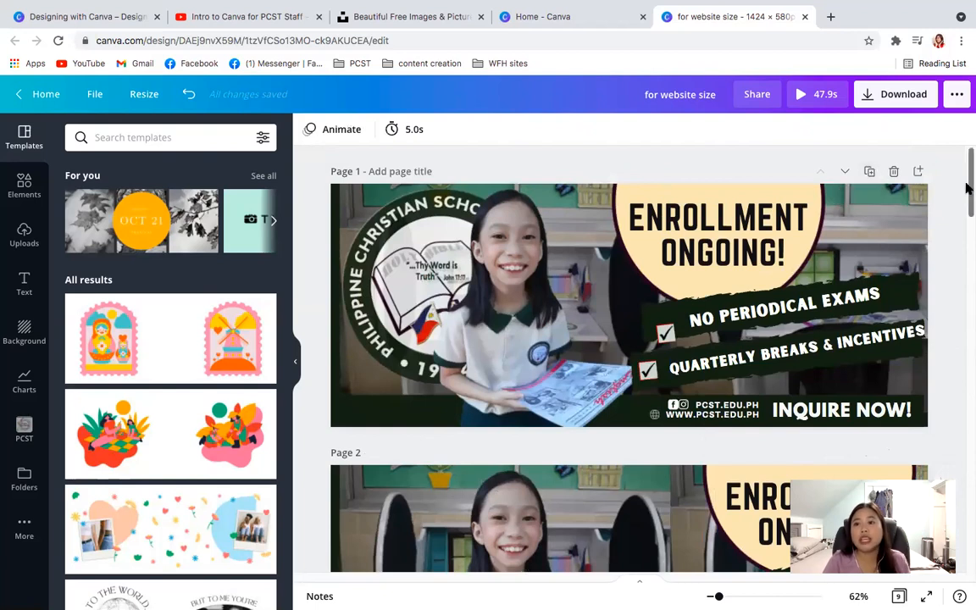
{"action": "scroll", "coordinate": [967, 228], "scroll_direction": "down", "scroll_amount": 3}
{"action": "left_click_drag", "start_coordinate": [967, 228], "coordinate": [967, 169]}
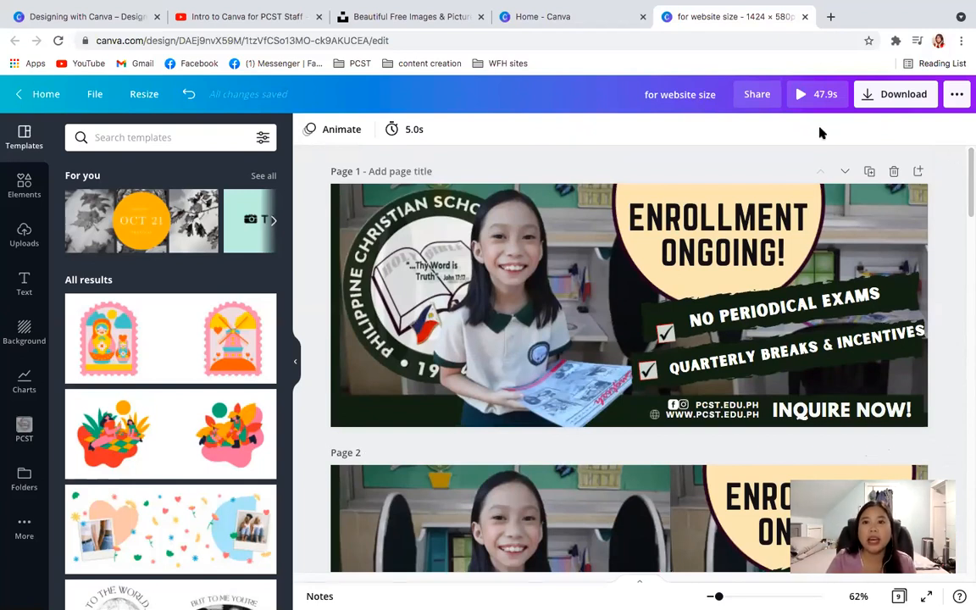
{"action": "left_click", "coordinate": [806, 17]}
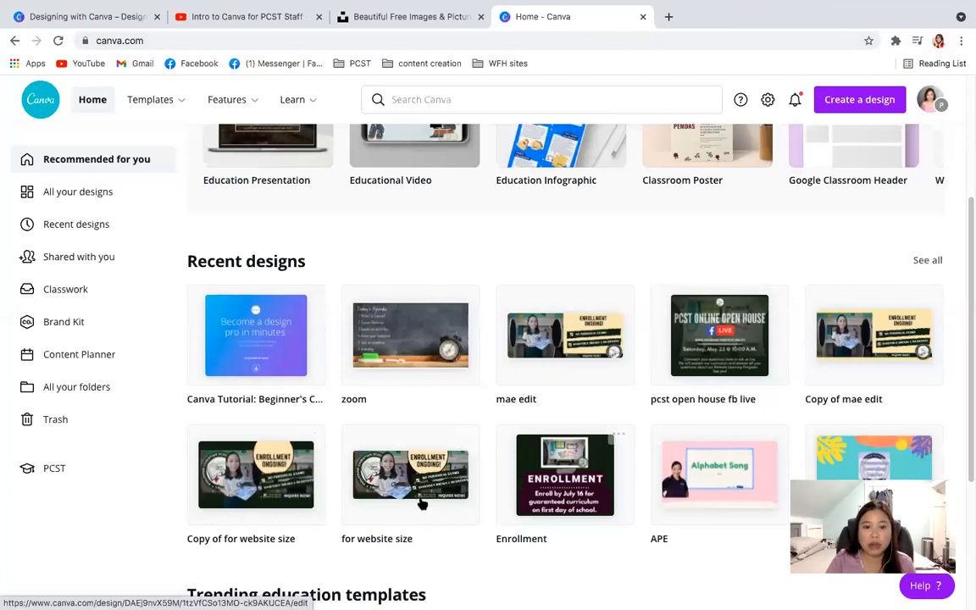
- Make a copy of the "for website size" design from the recent designs
{"action": "mouse_move", "coordinate": [419, 506]}
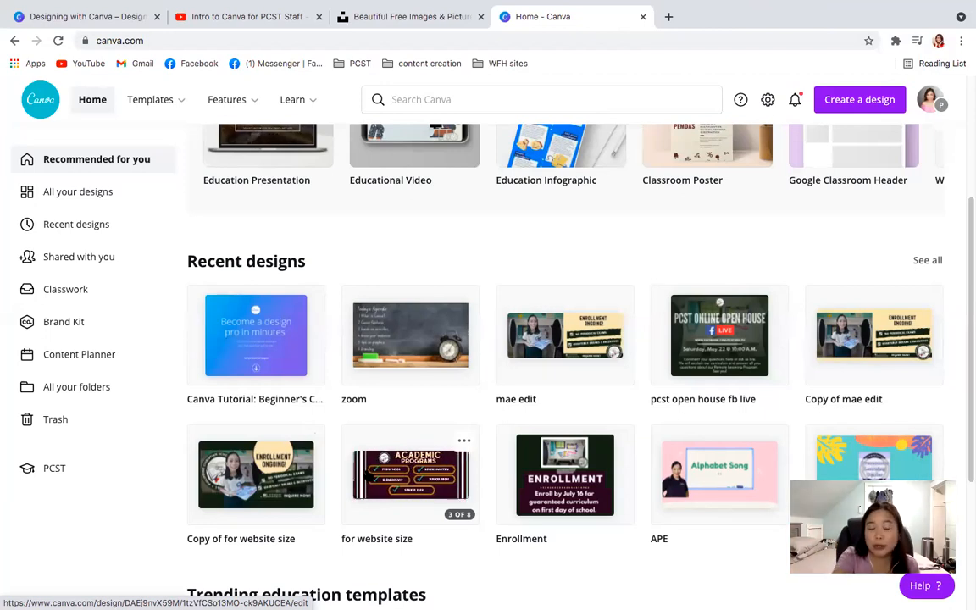
{"action": "left_click", "coordinate": [464, 442]}
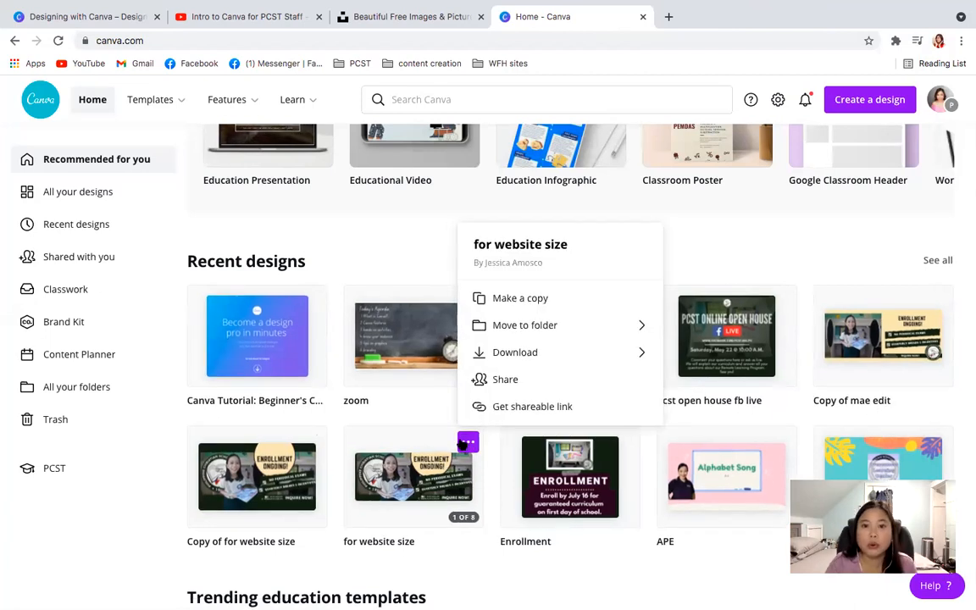
{"action": "left_click", "coordinate": [518, 303]}
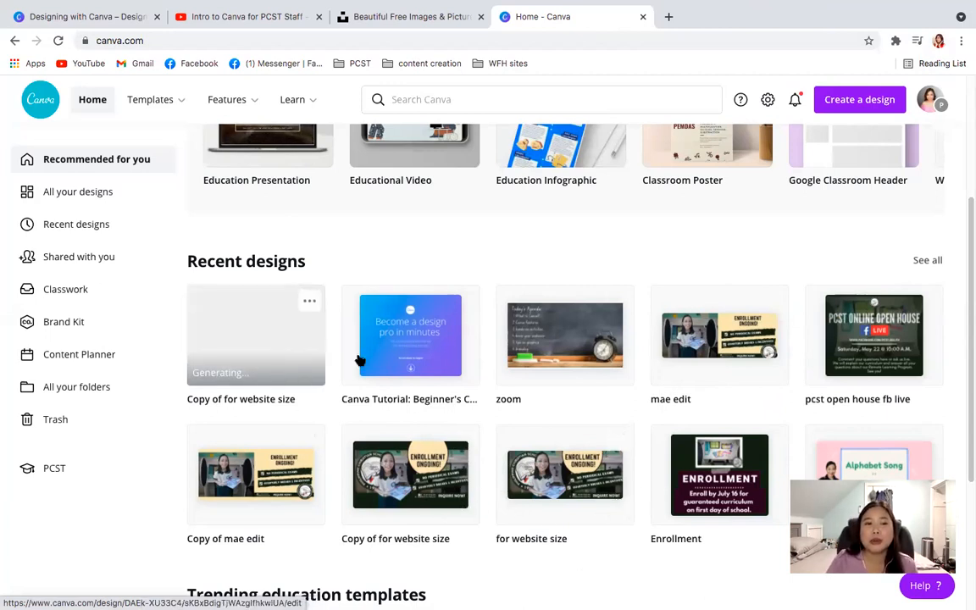
- Open the newest "Copy of for website size" design and rename it "Conquerors"
{"action": "left_click", "coordinate": [252, 338]}
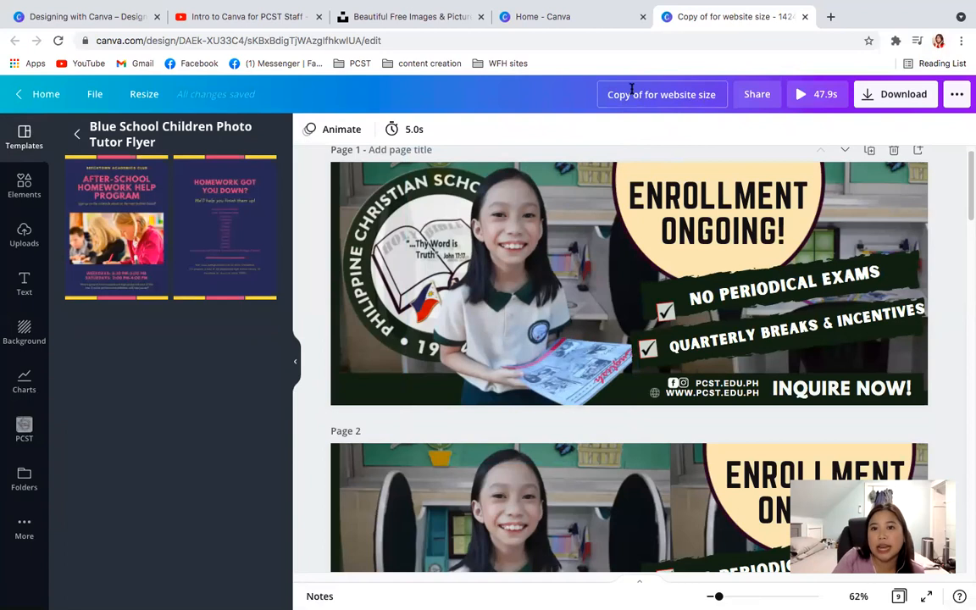
{"action": "left_click", "coordinate": [632, 94]}
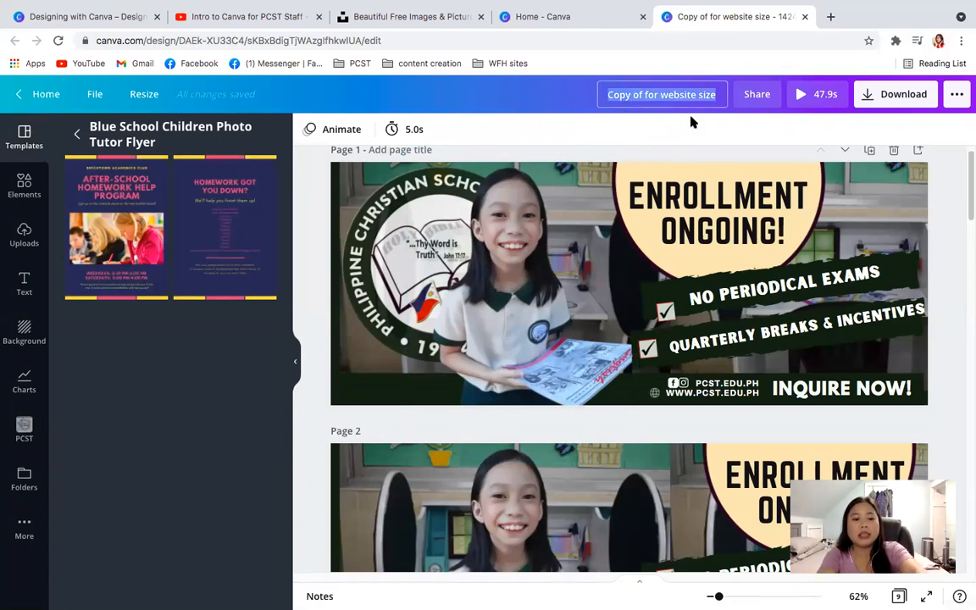
{"action": "type", "text": "Conq"}
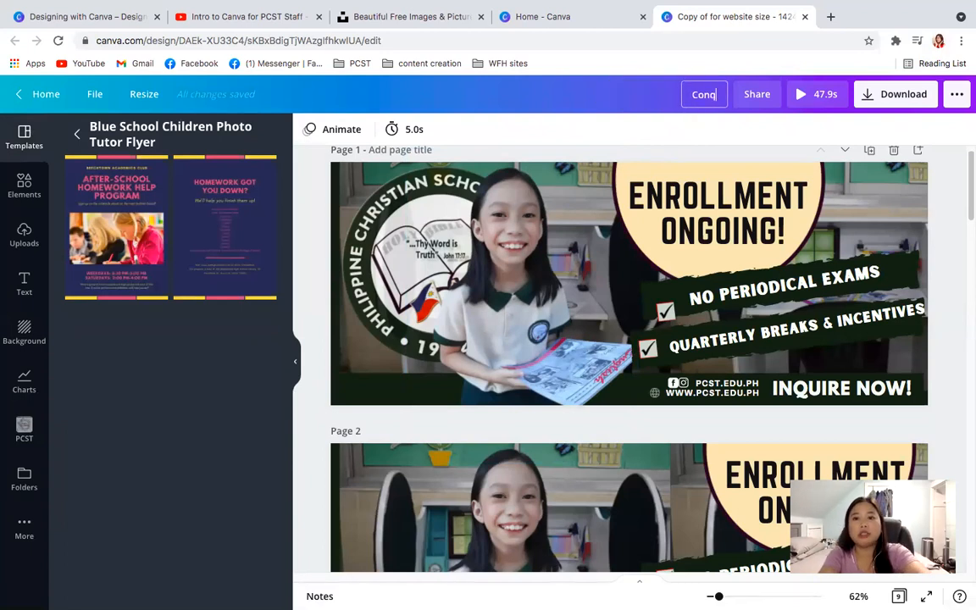
{"action": "type", "text": "uerors"}
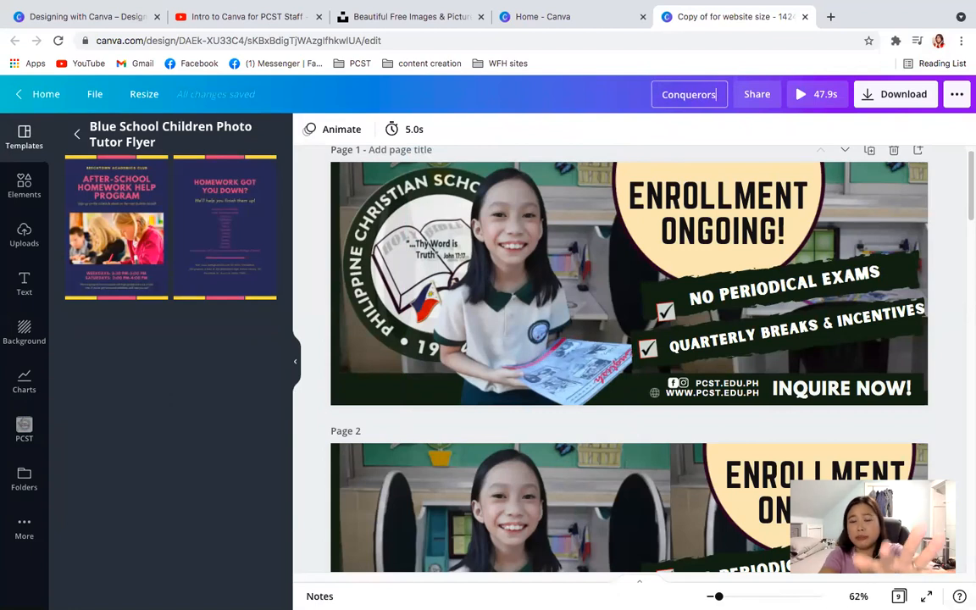
{"action": "key", "text": "Return"}
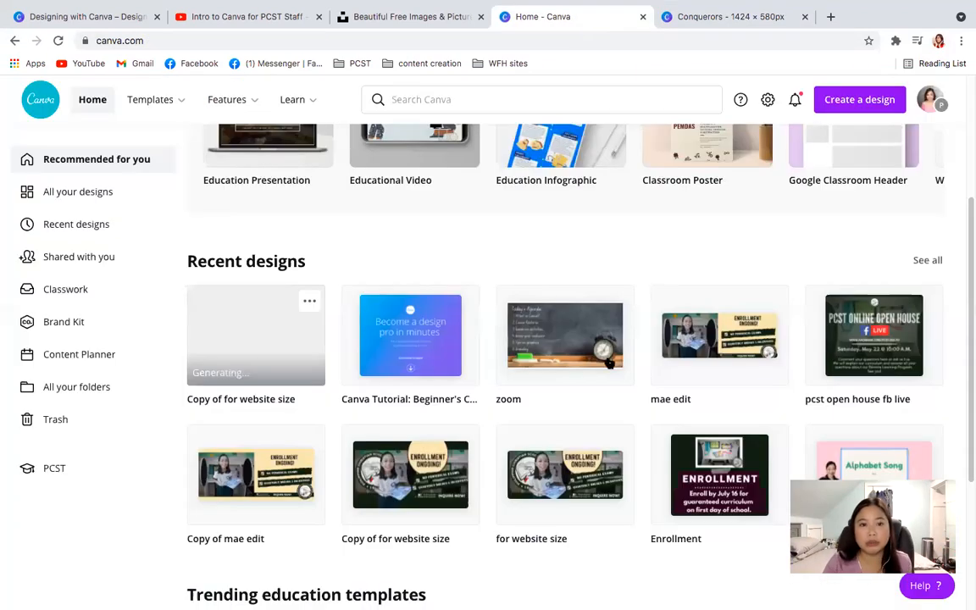
- Return to the Canva home page and move the newly copied design, still listed as "Copy of for website size", to the trash
{"action": "left_click", "coordinate": [310, 303]}
{"action": "left_click", "coordinate": [309, 301]}
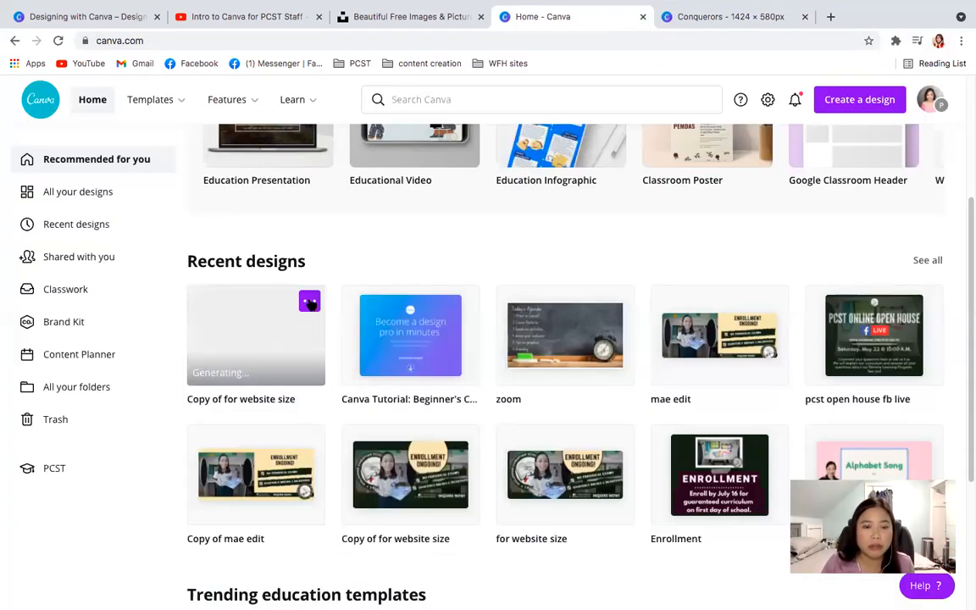
{"action": "left_click", "coordinate": [310, 303]}
{"action": "left_click", "coordinate": [309, 301]}
{"action": "left_click", "coordinate": [310, 302]}
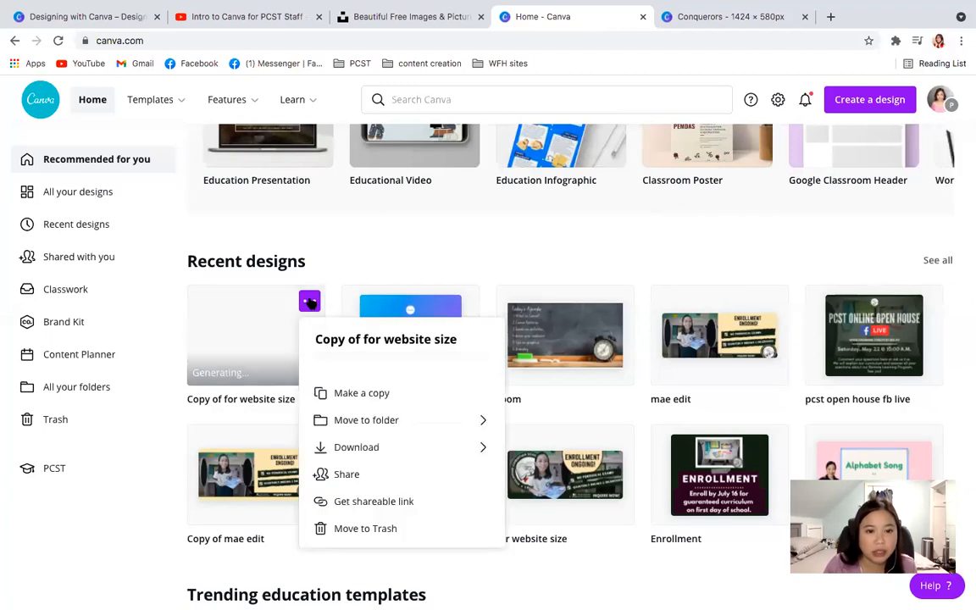
{"action": "left_click", "coordinate": [368, 526]}
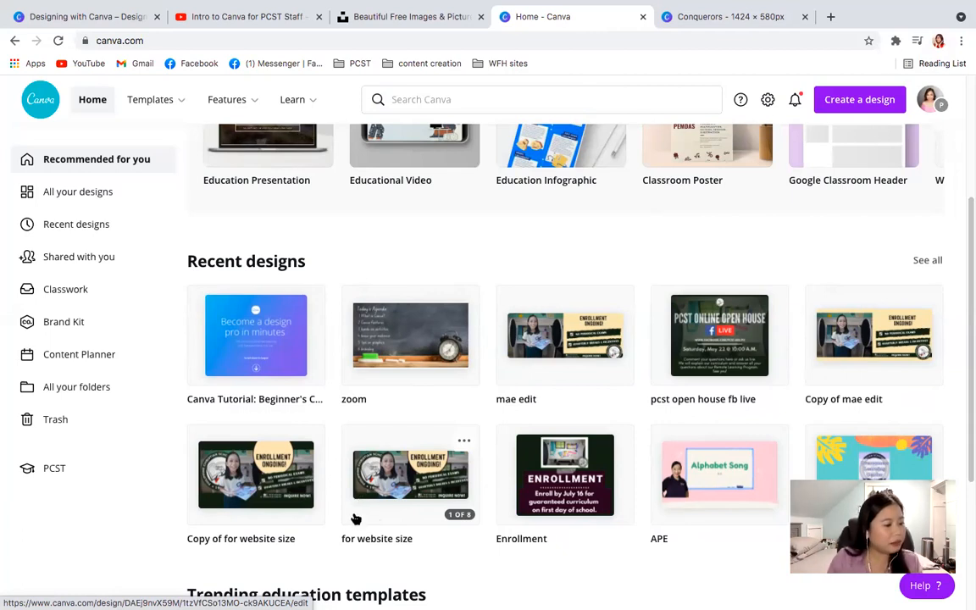
- Return to the Design School tutorials page and browse back up to the beginner tutorials
{"action": "mouse_move", "coordinate": [767, 4]}
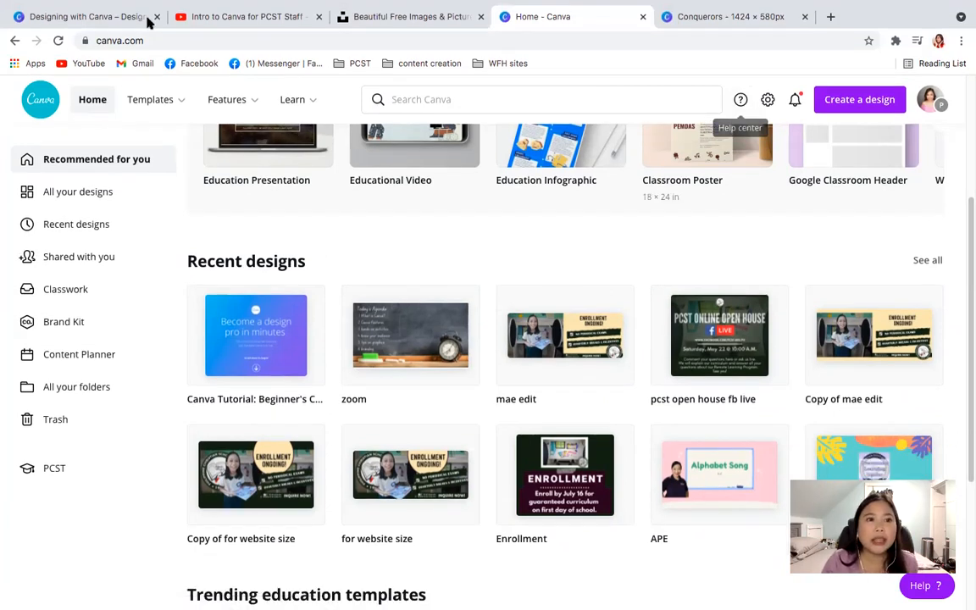
{"action": "left_click", "coordinate": [122, 19]}
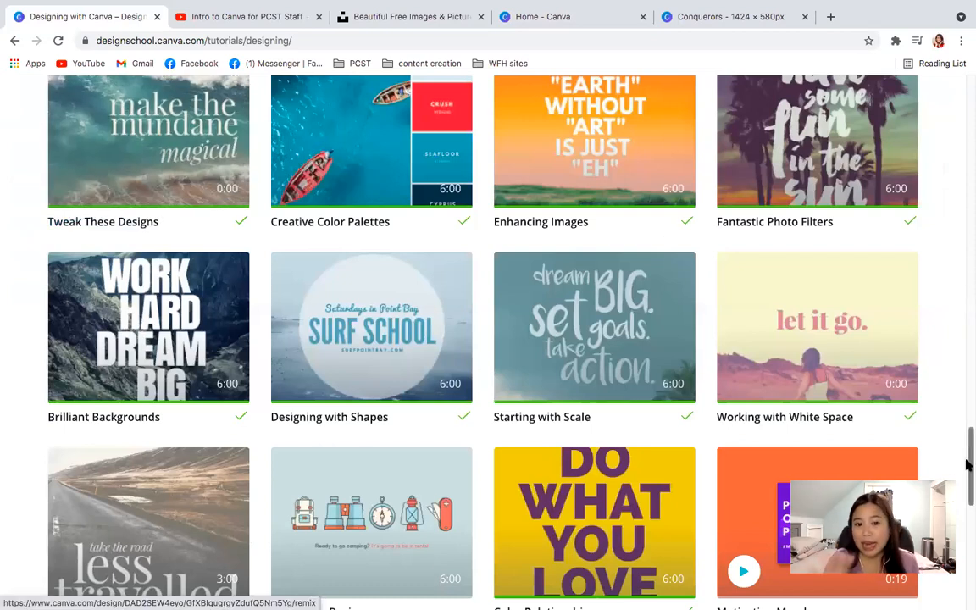
{"action": "left_click_drag", "start_coordinate": [965, 464], "coordinate": [964, 291]}
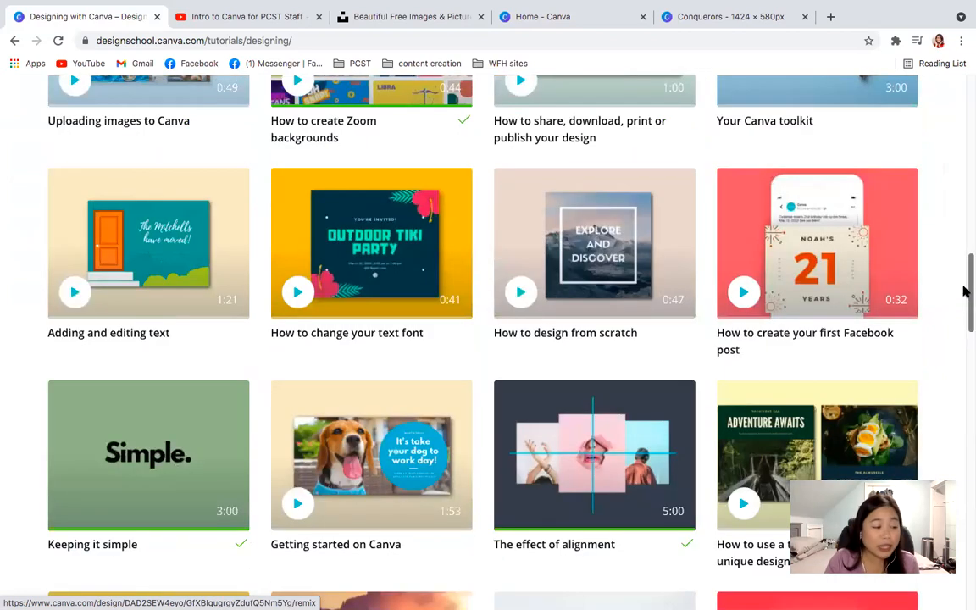
- Open the "Marrying text and Images" tutorial from the Design School list and close the Conquerors design
{"action": "scroll", "coordinate": [966, 303], "scroll_direction": "down", "scroll_amount": 3}
{"action": "left_click_drag", "start_coordinate": [968, 297], "coordinate": [966, 404]}
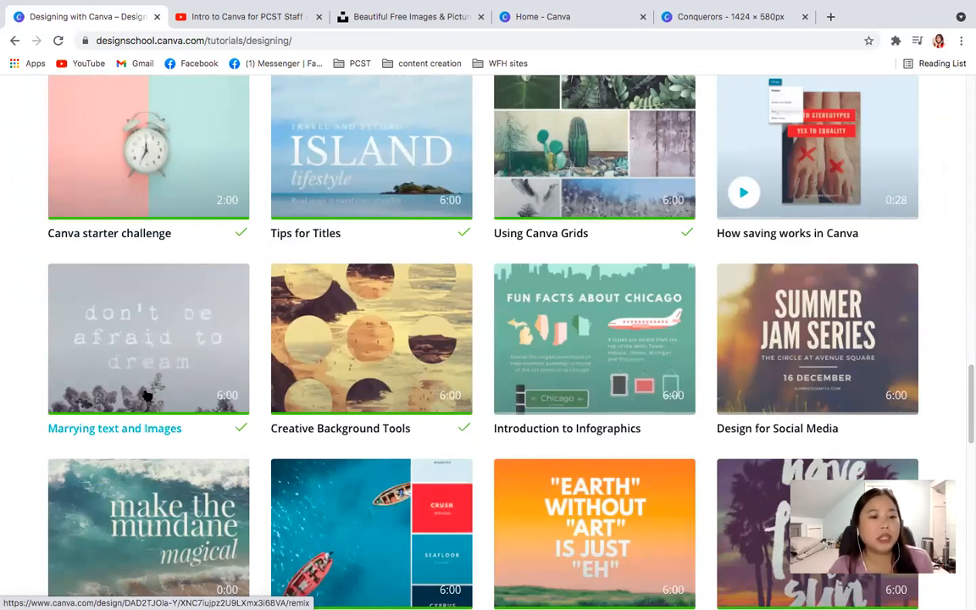
{"action": "left_click", "coordinate": [133, 347]}
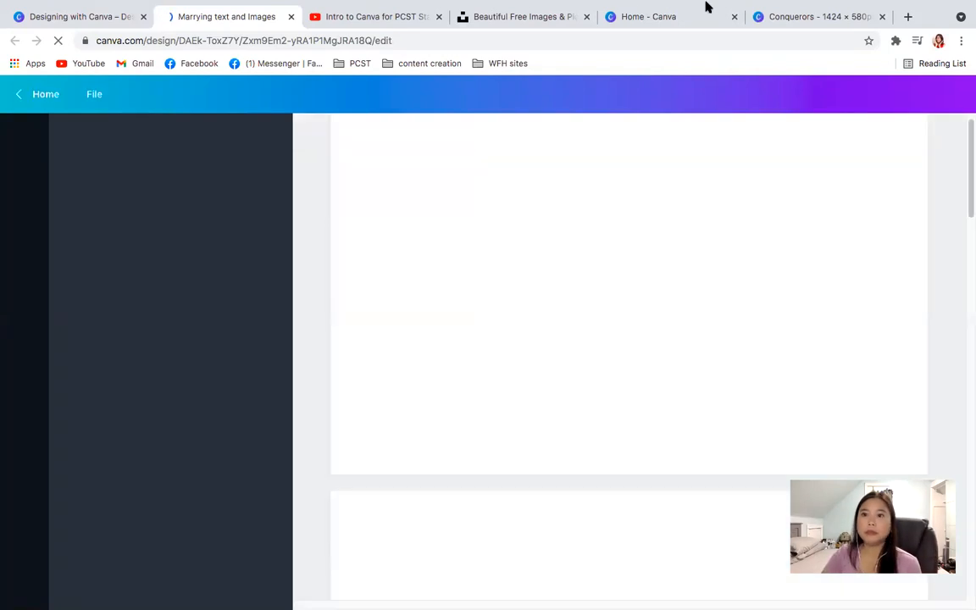
{"action": "left_click", "coordinate": [882, 16]}
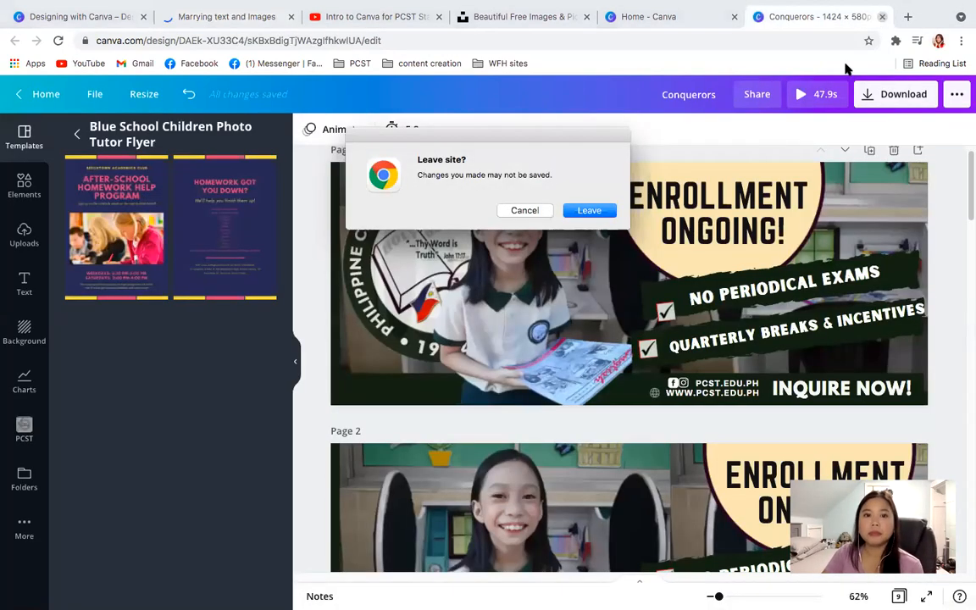
{"action": "left_click", "coordinate": [576, 211]}
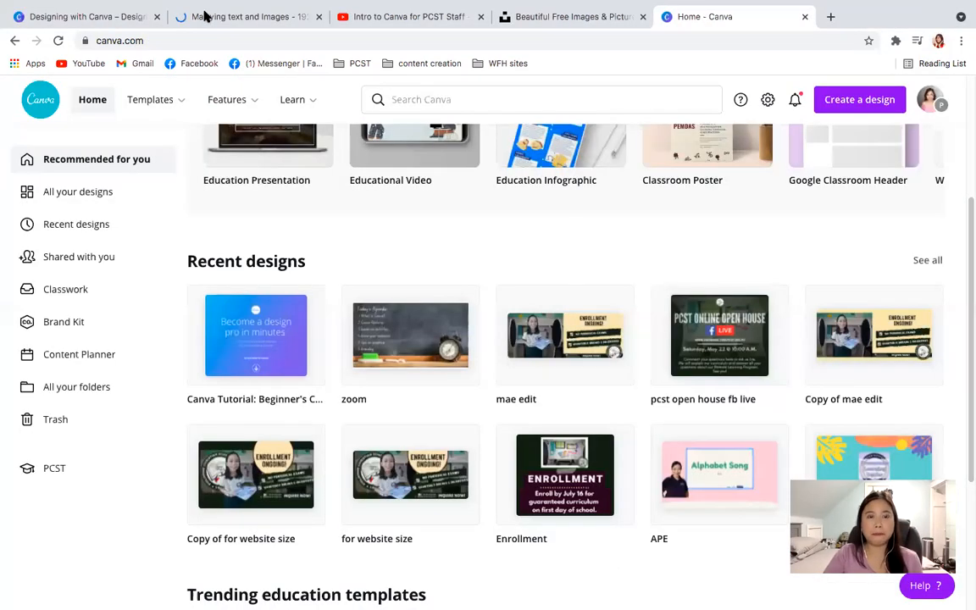
{"action": "left_click", "coordinate": [203, 16]}
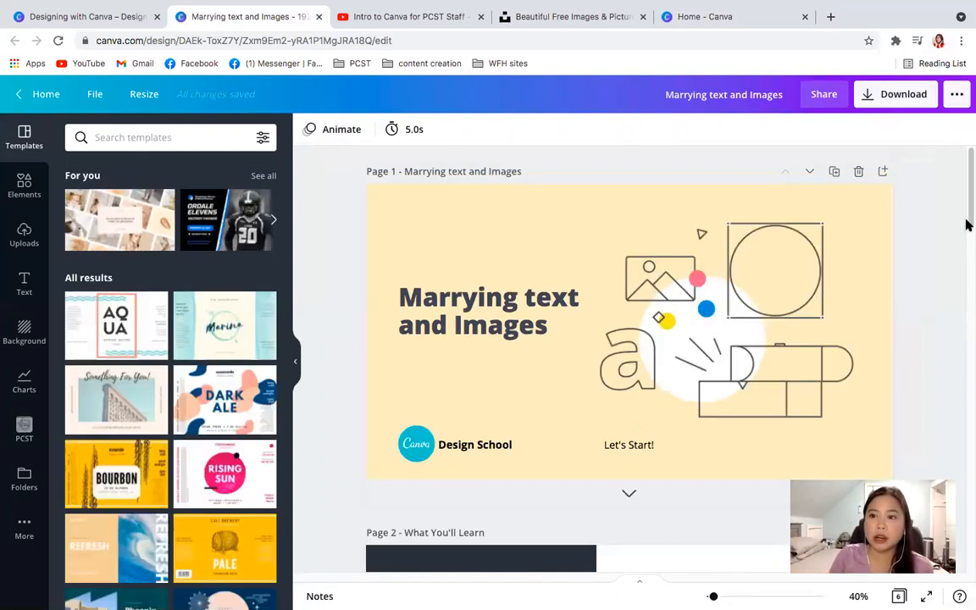
- Look through the pages of the "Marrying text and Images" tutorial as far as Activity 3
{"action": "left_click_drag", "start_coordinate": [968, 216], "coordinate": [968, 246]}
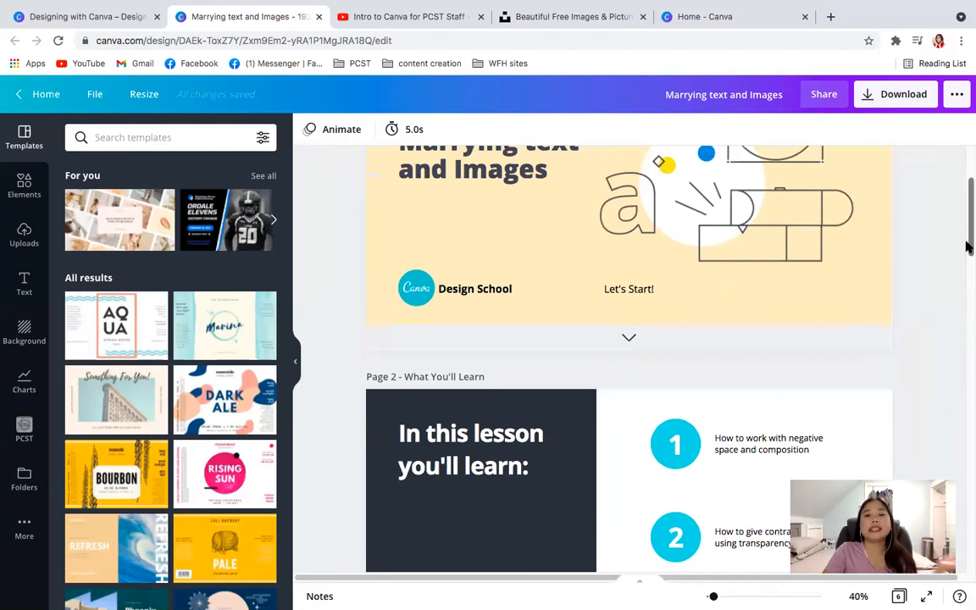
{"action": "left_click_drag", "start_coordinate": [968, 246], "coordinate": [968, 285]}
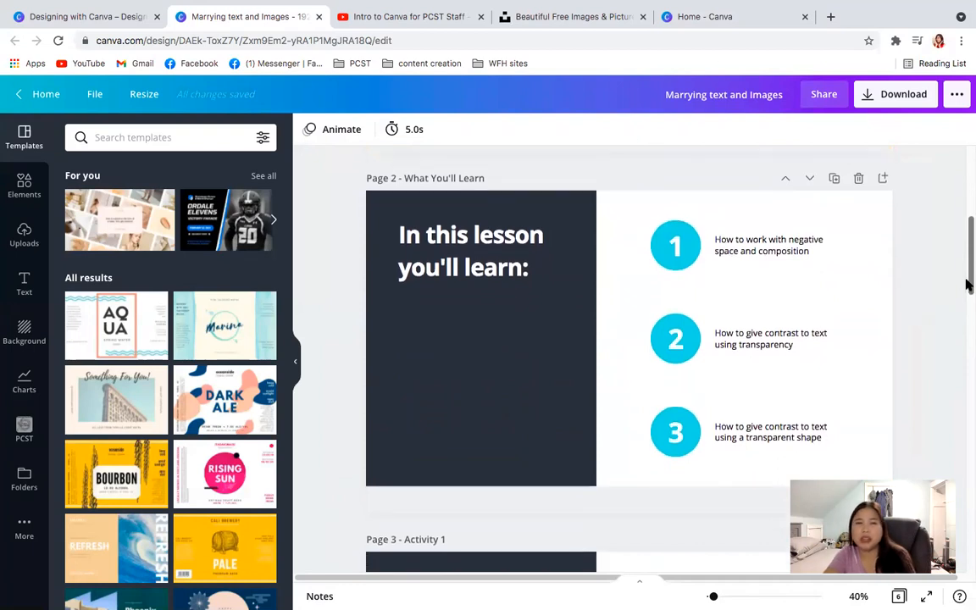
{"action": "left_click_drag", "start_coordinate": [967, 285], "coordinate": [968, 450]}
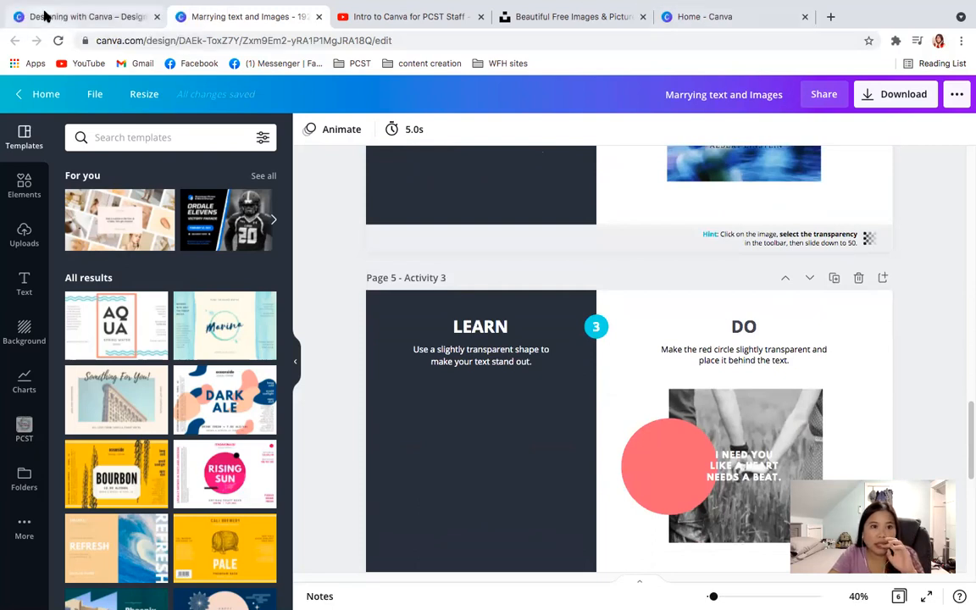
- Return to the Design School tutorials and open the "Creative Color Palettes" tutorial
{"action": "left_click", "coordinate": [42, 16]}
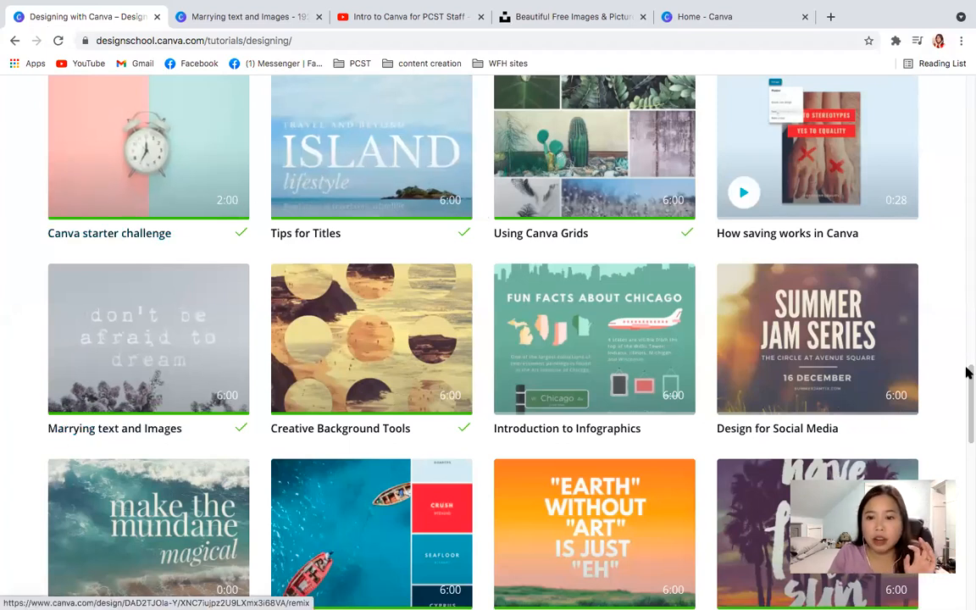
{"action": "left_click_drag", "start_coordinate": [968, 373], "coordinate": [968, 420]}
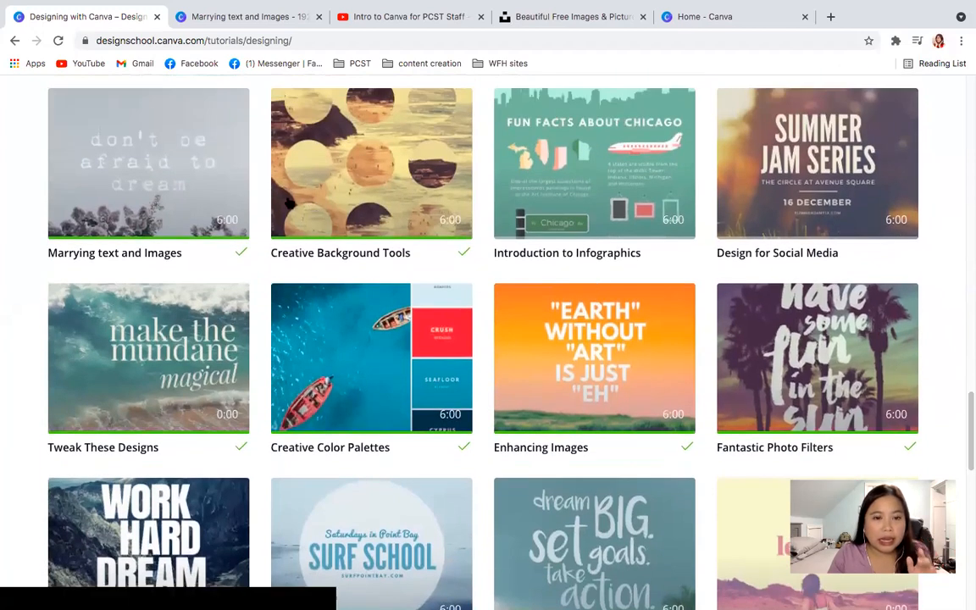
{"action": "left_click", "coordinate": [333, 359]}
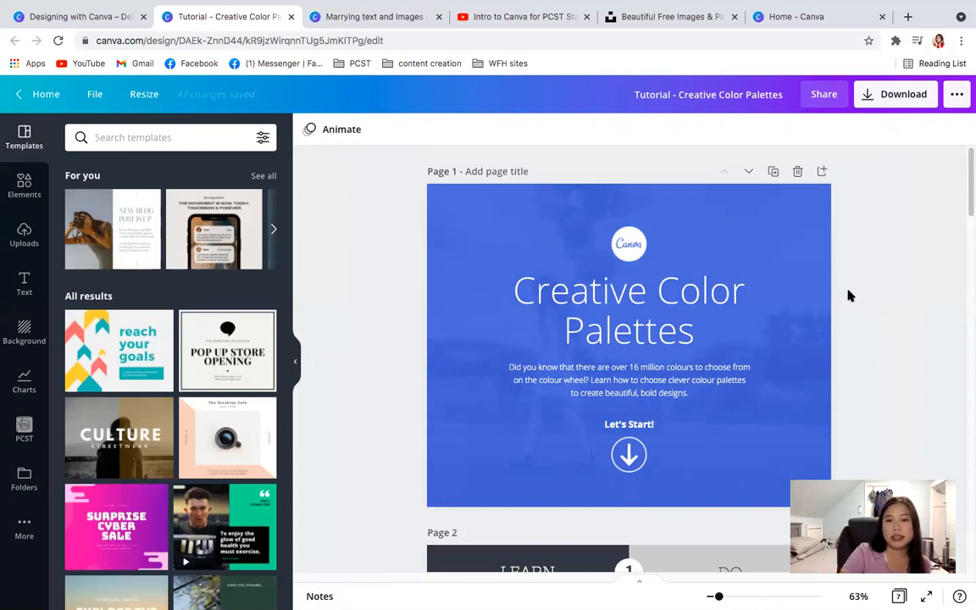
- Select the light blue background of "The Valley" on page 2 and browse the colors available for it
{"action": "scroll", "coordinate": [888, 366], "scroll_direction": "down", "scroll_amount": 1}
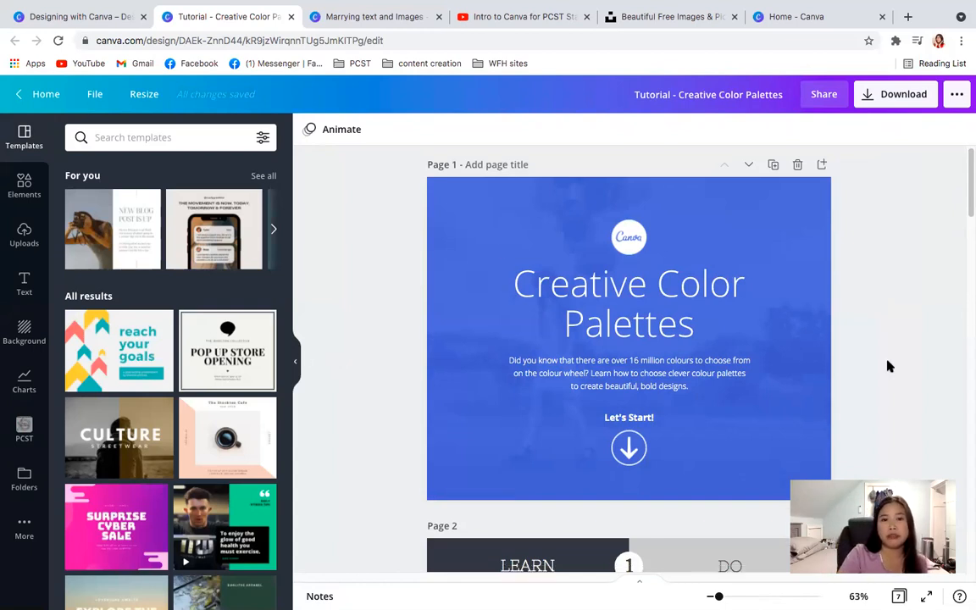
{"action": "scroll", "coordinate": [889, 366], "scroll_direction": "down", "scroll_amount": 2}
{"action": "scroll", "coordinate": [888, 366], "scroll_direction": "down", "scroll_amount": 3}
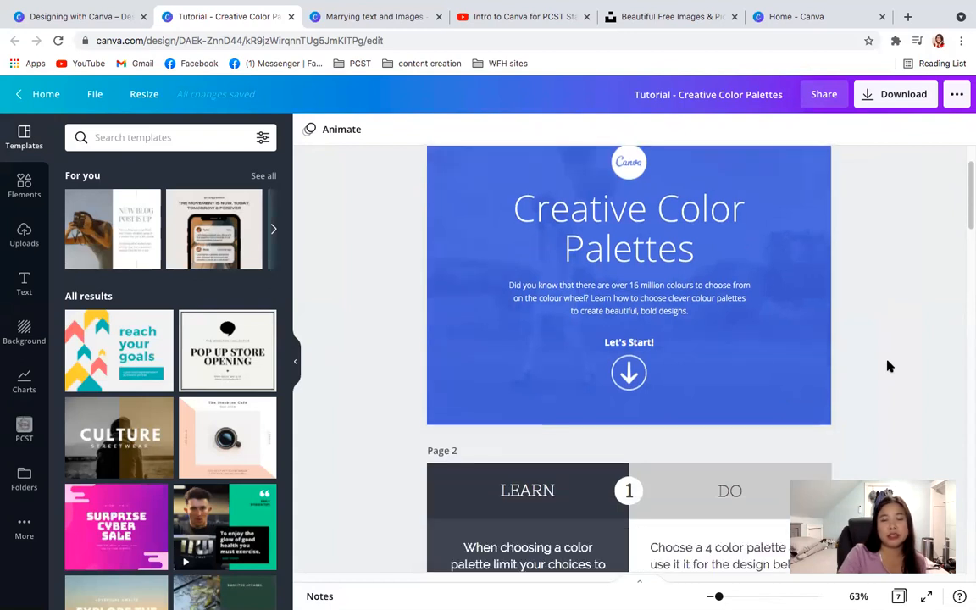
{"action": "scroll", "coordinate": [888, 366], "scroll_direction": "down", "scroll_amount": 5}
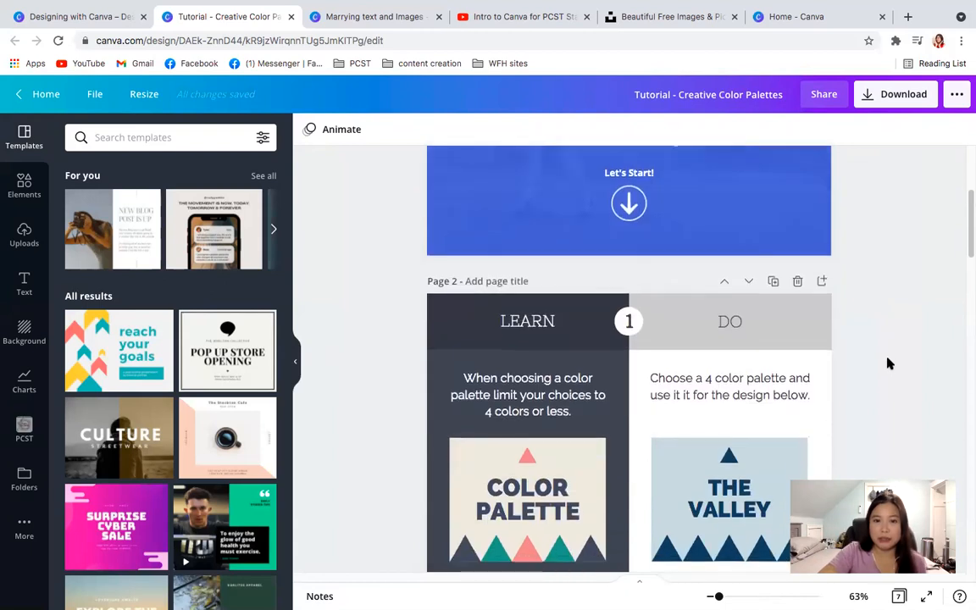
{"action": "scroll", "coordinate": [888, 363], "scroll_direction": "down", "scroll_amount": 4}
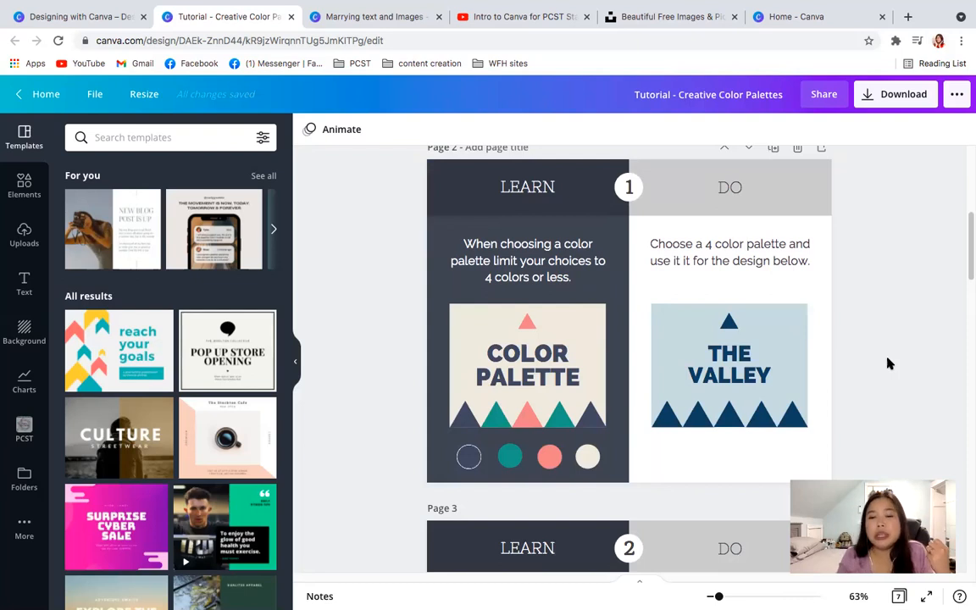
{"action": "left_click", "coordinate": [796, 362]}
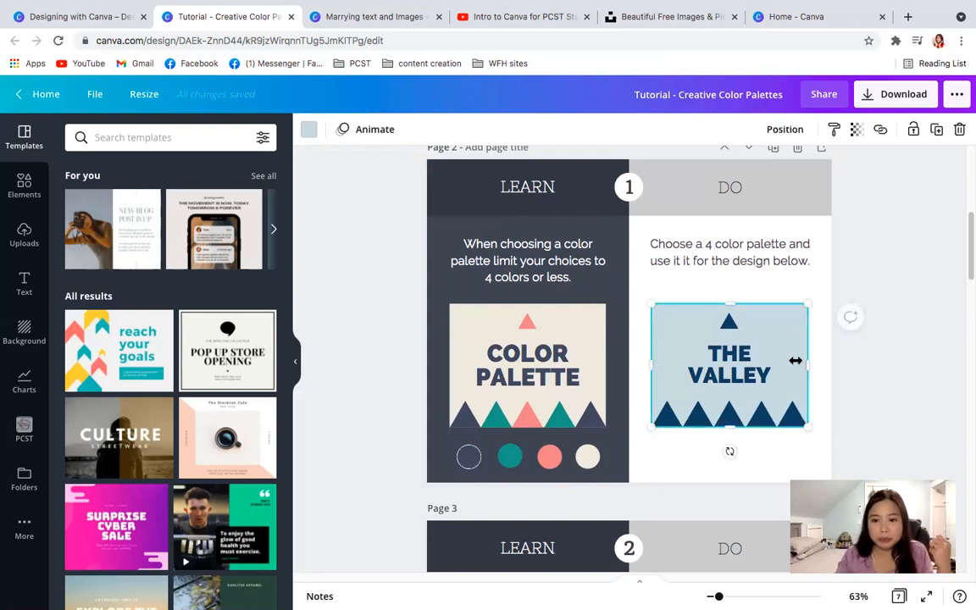
{"action": "left_click", "coordinate": [308, 130]}
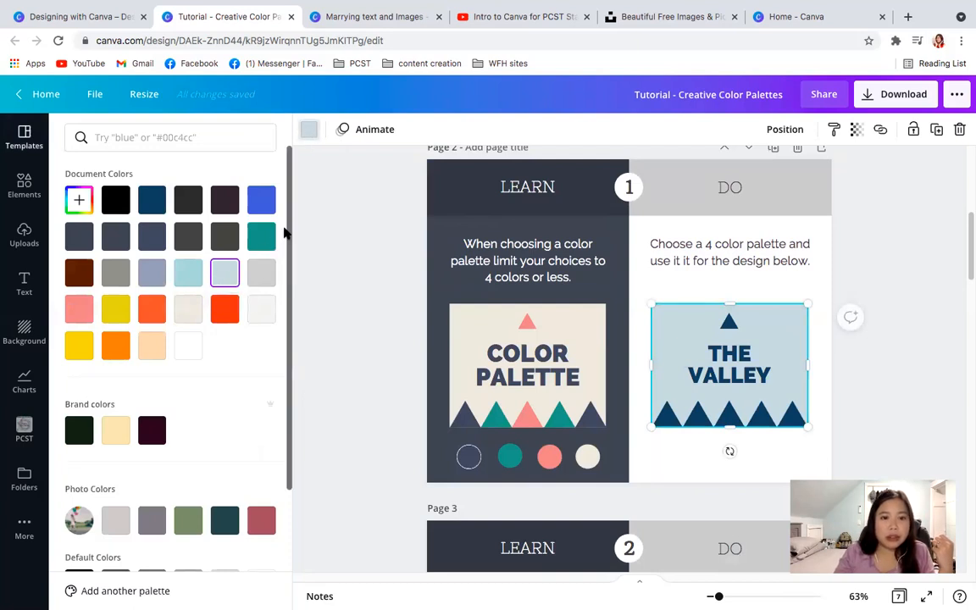
{"action": "left_click_drag", "start_coordinate": [288, 234], "coordinate": [252, 414]}
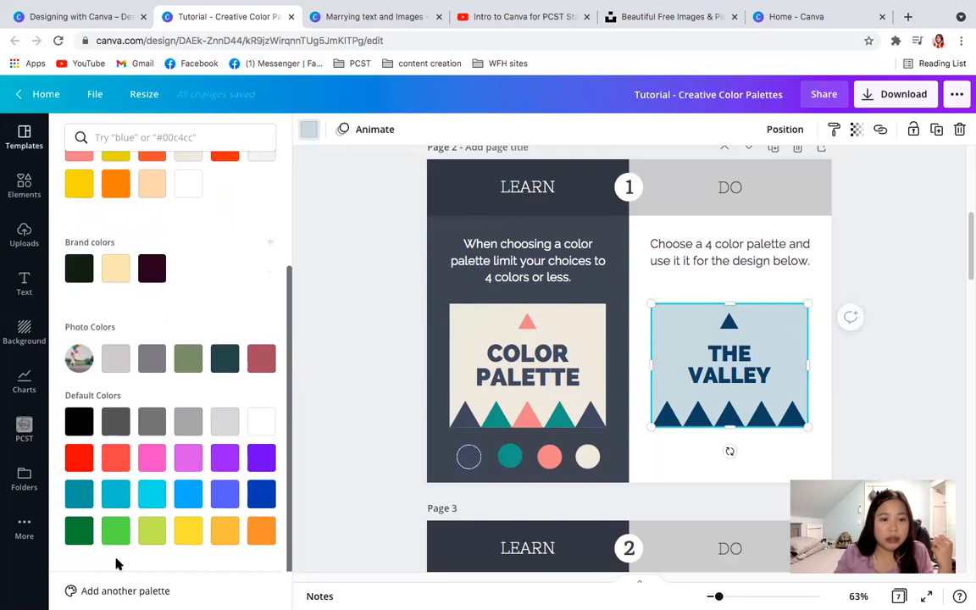
- View the Brand Kit offered for adding another palette, and return to the color options in the tutorial
{"action": "left_click", "coordinate": [105, 593]}
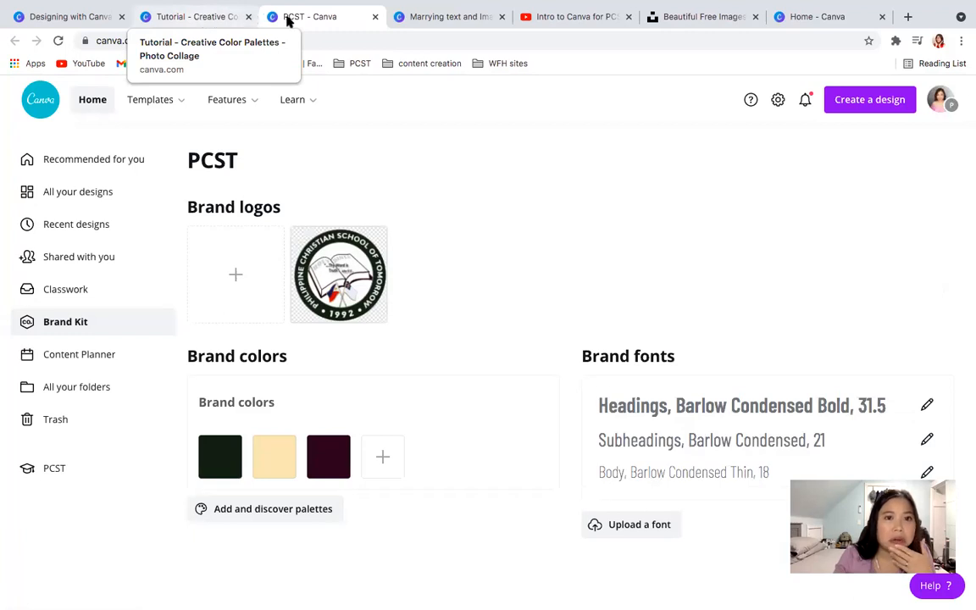
{"action": "left_click", "coordinate": [374, 17]}
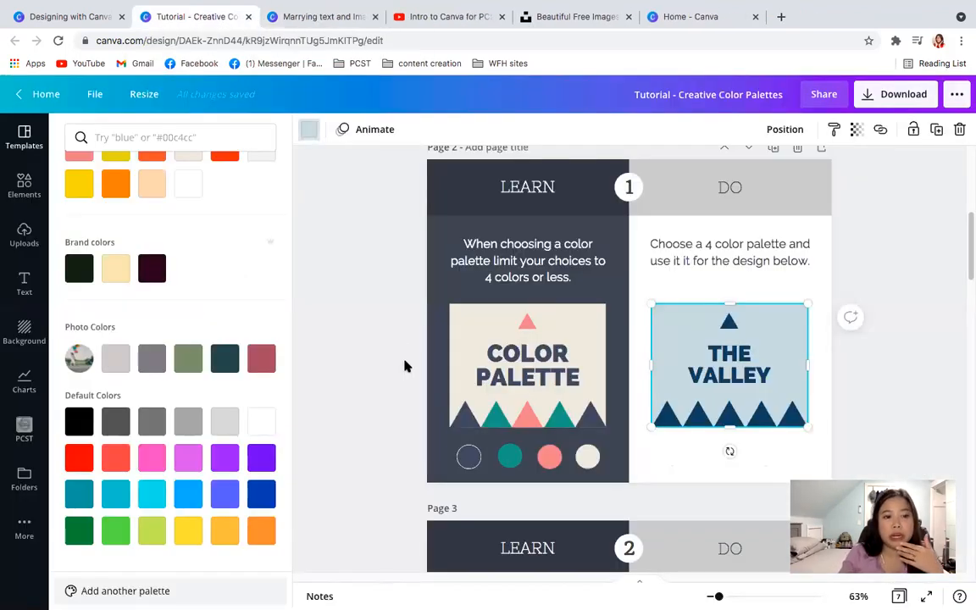
{"action": "scroll", "coordinate": [422, 362], "scroll_direction": "down", "scroll_amount": 2}
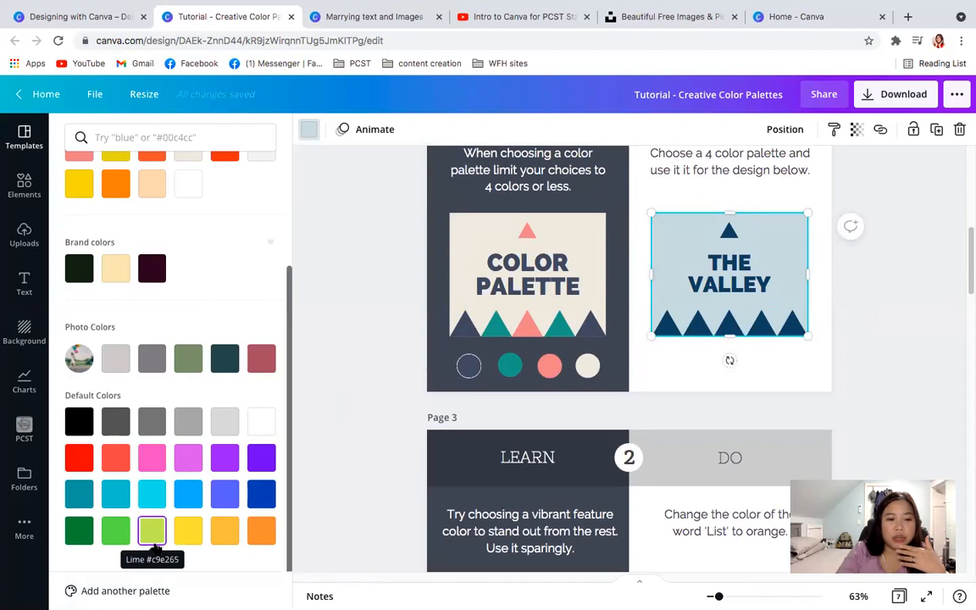
{"action": "scroll", "coordinate": [176, 455], "scroll_direction": "up", "scroll_amount": 3}
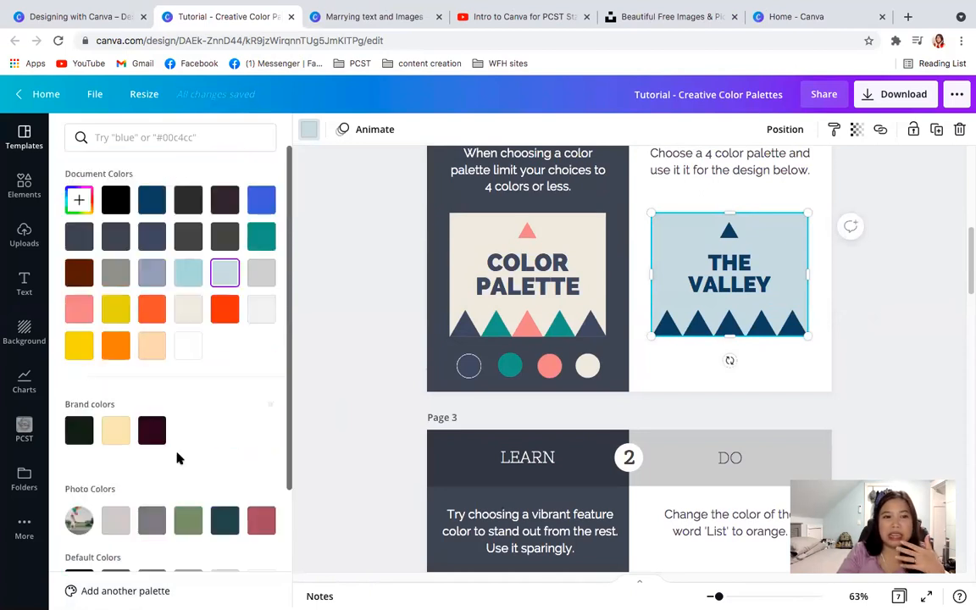
- Search the color options for "palette" and open the designer-approved styles
{"action": "left_click", "coordinate": [133, 136]}
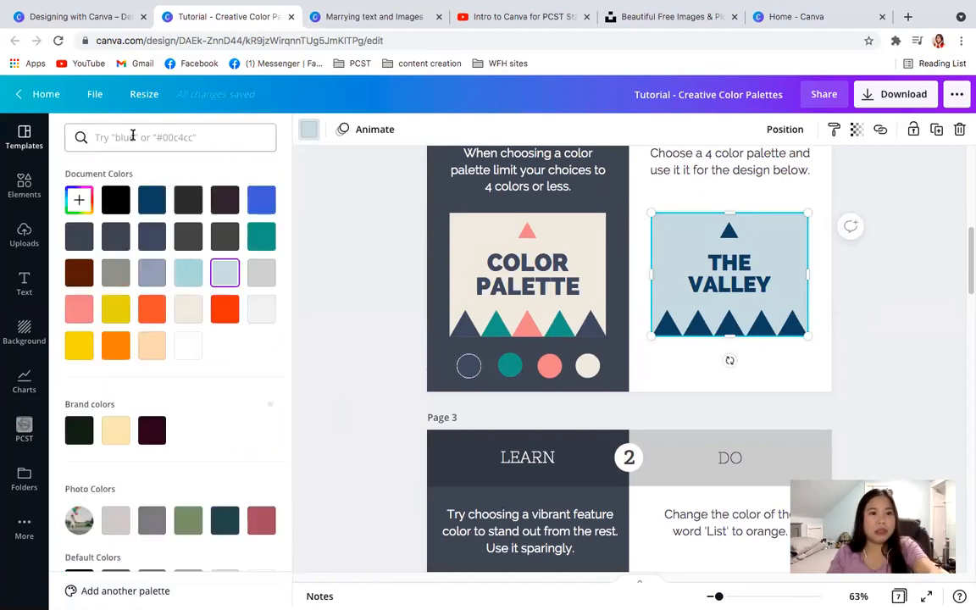
{"action": "type", "text": "palette"}
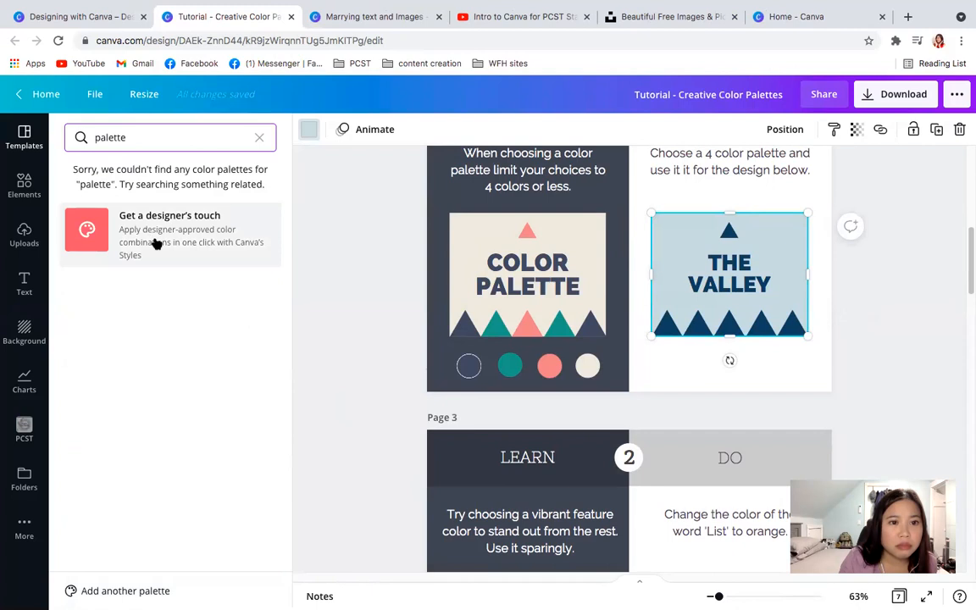
{"action": "left_click", "coordinate": [156, 243]}
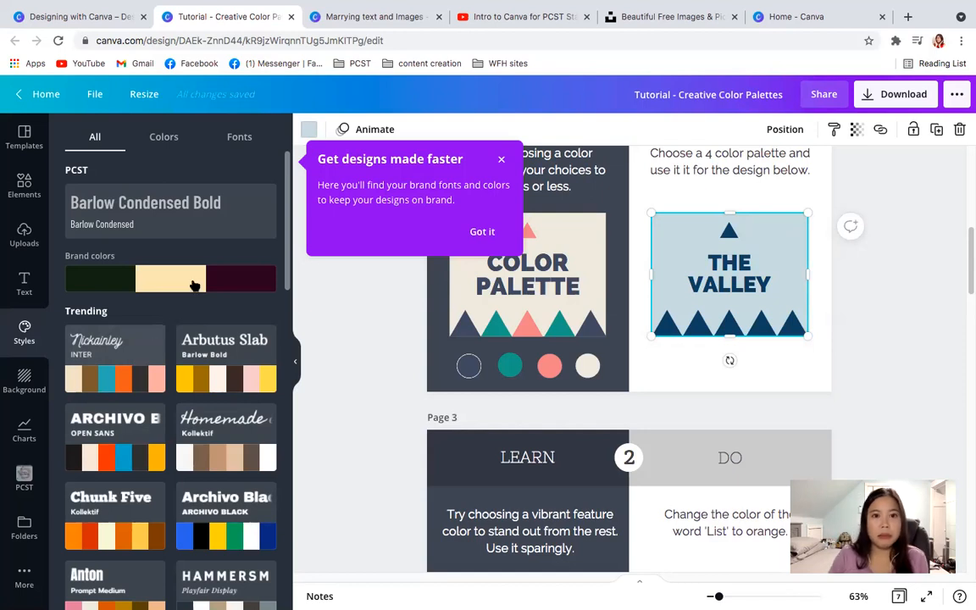
- Reopen the color options for "The Valley" background, search for "palette" again and return to the designer-approved styles
{"action": "left_click", "coordinate": [308, 130]}
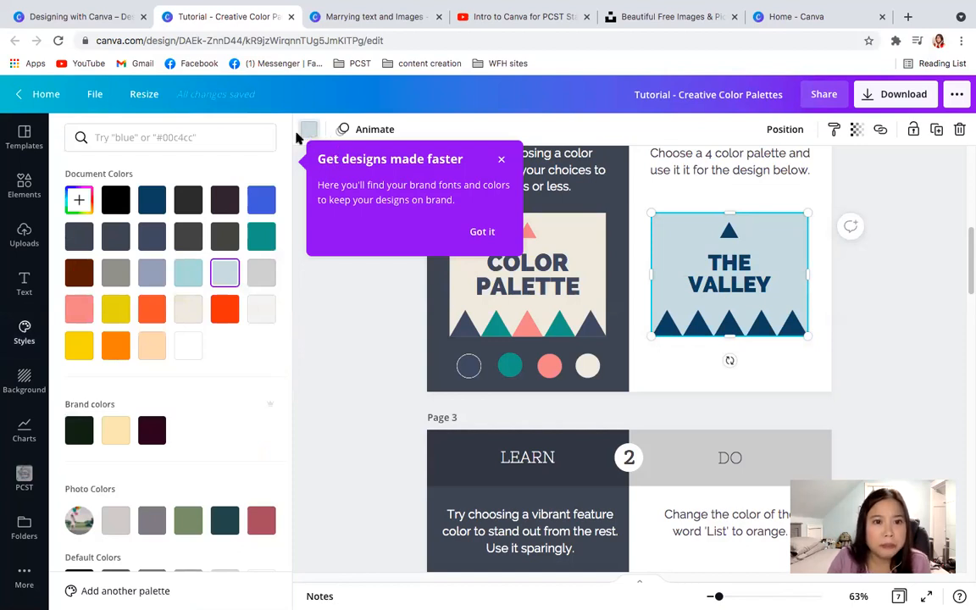
{"action": "left_click", "coordinate": [152, 137]}
{"action": "type", "text": "palette"}
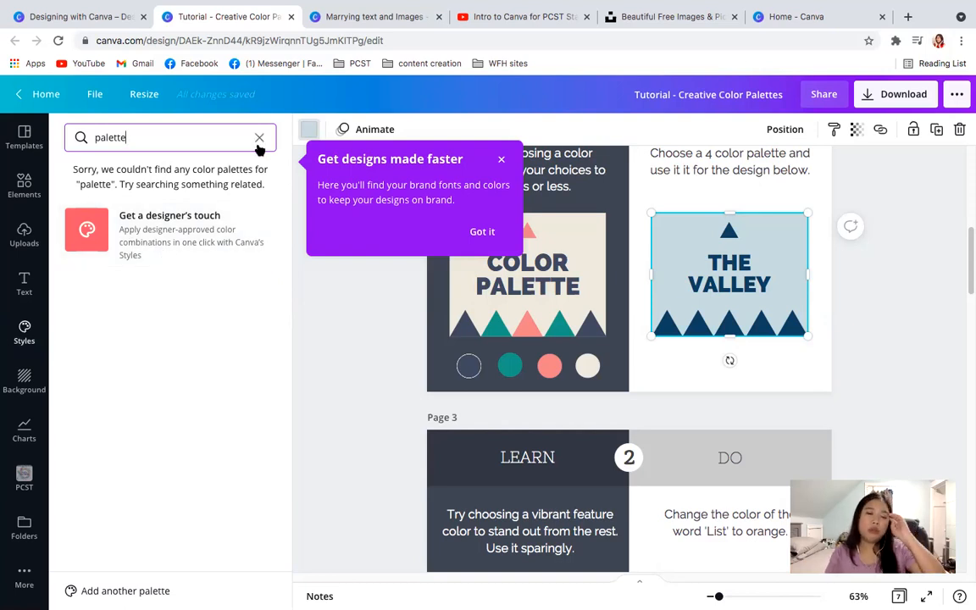
{"action": "left_click", "coordinate": [196, 242]}
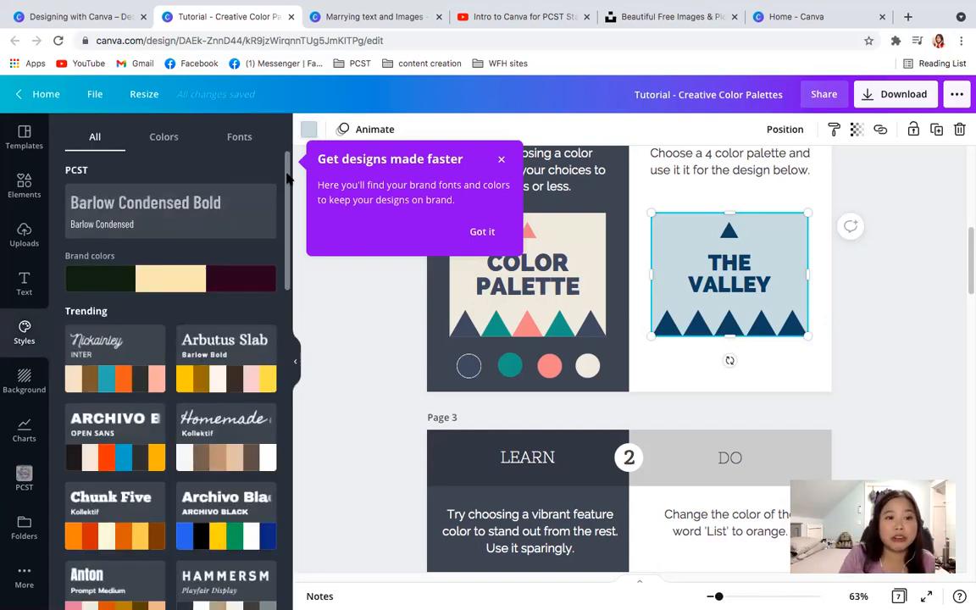
- Browse the trending styles, limit them to color palettes only and dismiss the tip about faster designs
{"action": "left_click_drag", "start_coordinate": [286, 178], "coordinate": [262, 209]}
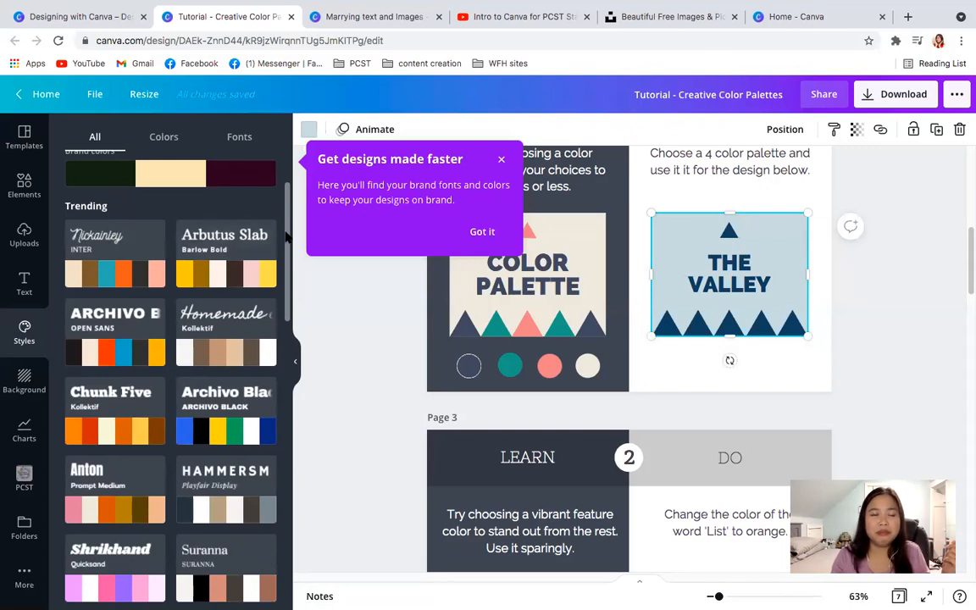
{"action": "scroll", "coordinate": [287, 218], "scroll_direction": "up", "scroll_amount": 2}
{"action": "scroll", "coordinate": [286, 217], "scroll_direction": "up", "scroll_amount": 2}
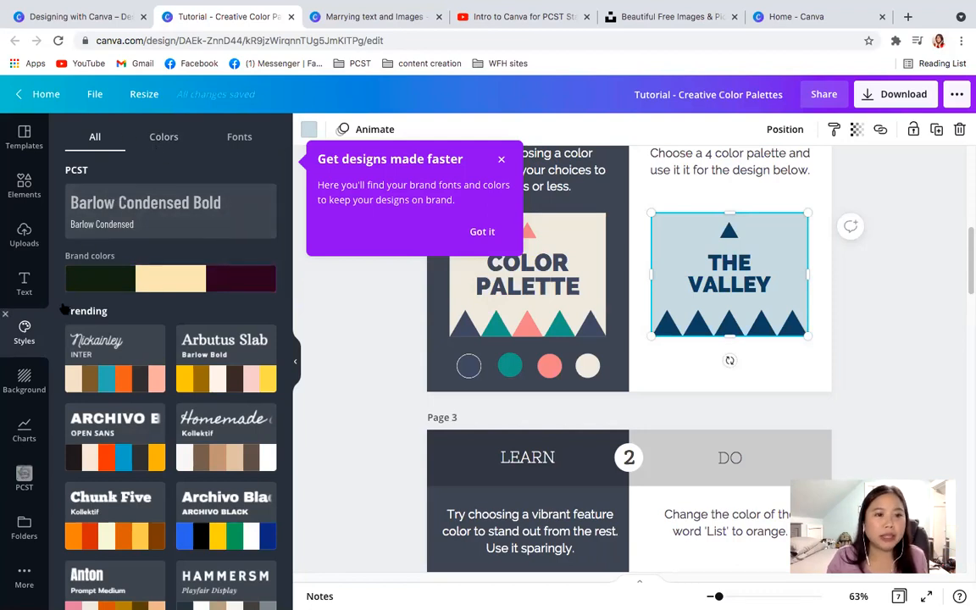
{"action": "left_click", "coordinate": [162, 134]}
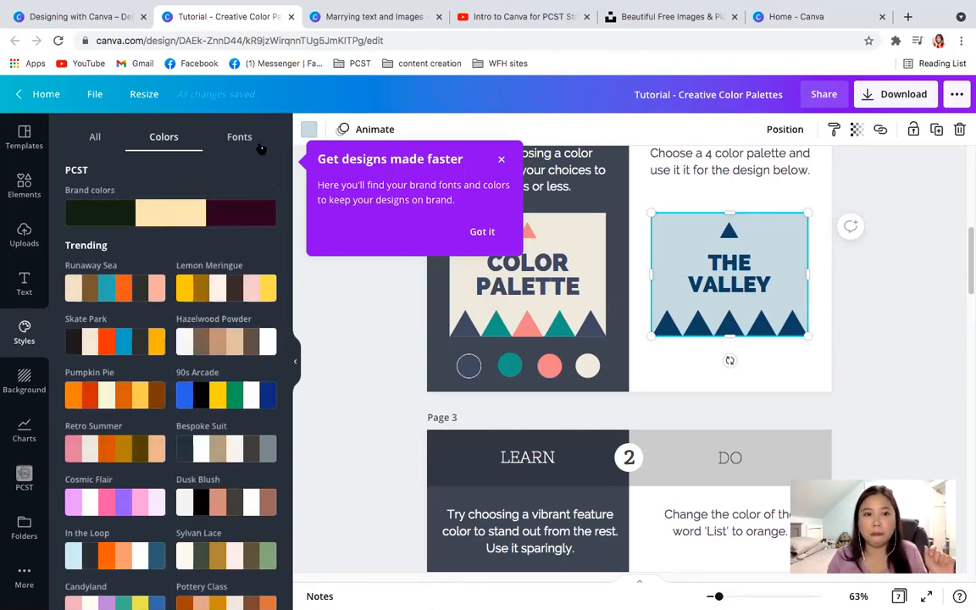
{"action": "left_click", "coordinate": [502, 160]}
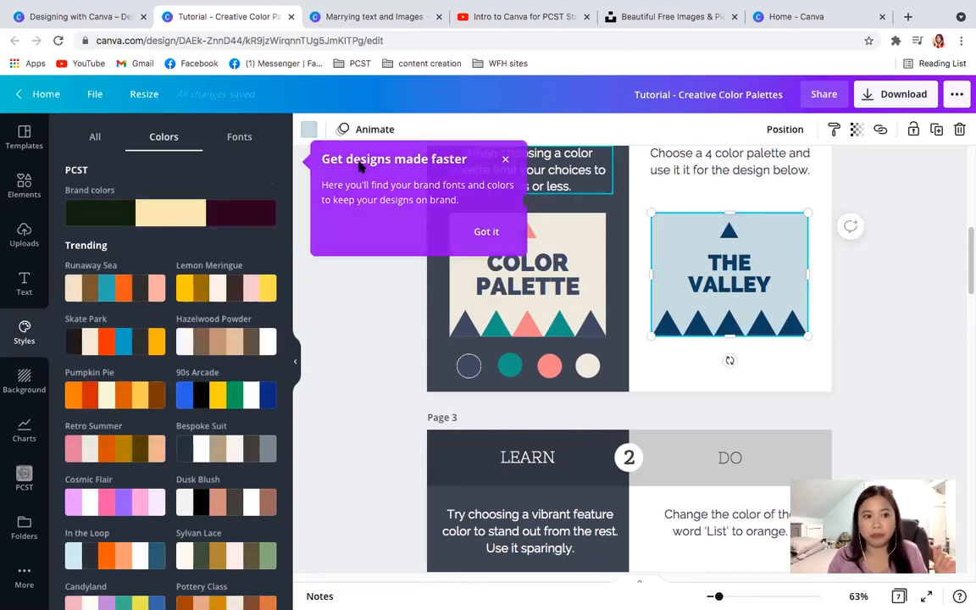
- Collapse the styles list and open the custom color picker for "The Valley" background
{"action": "left_click", "coordinate": [296, 372]}
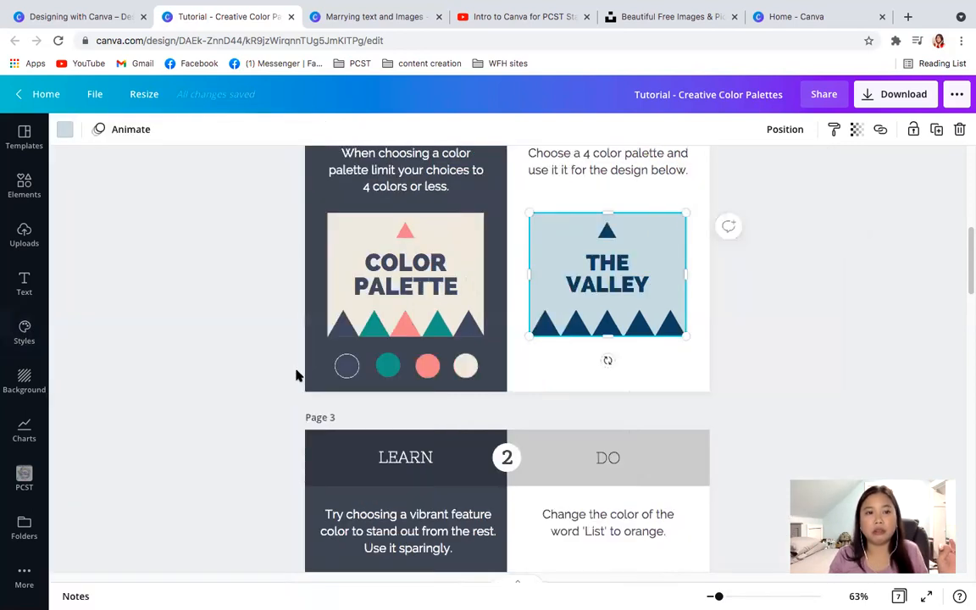
{"action": "left_click", "coordinate": [65, 130]}
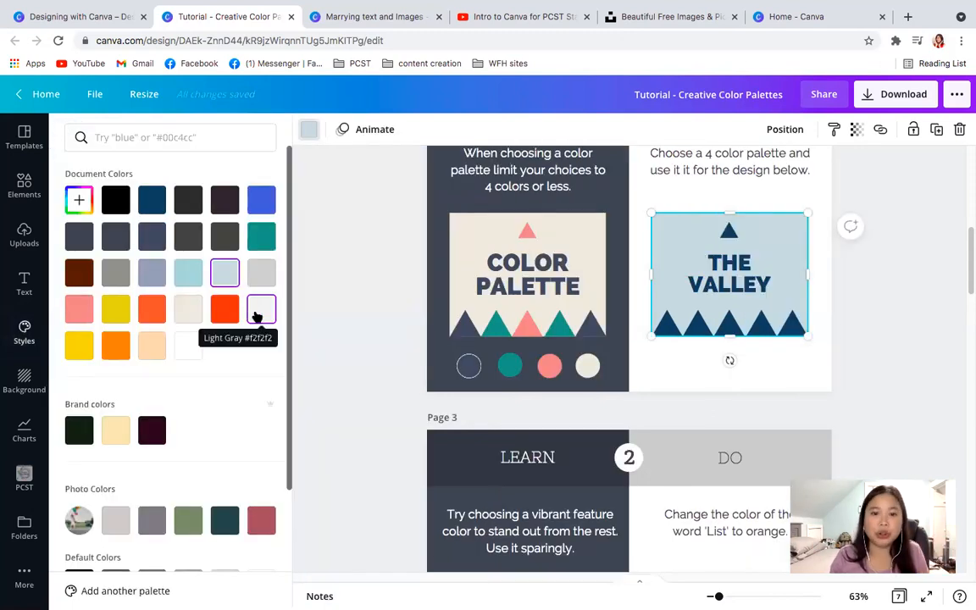
{"action": "left_click", "coordinate": [83, 202]}
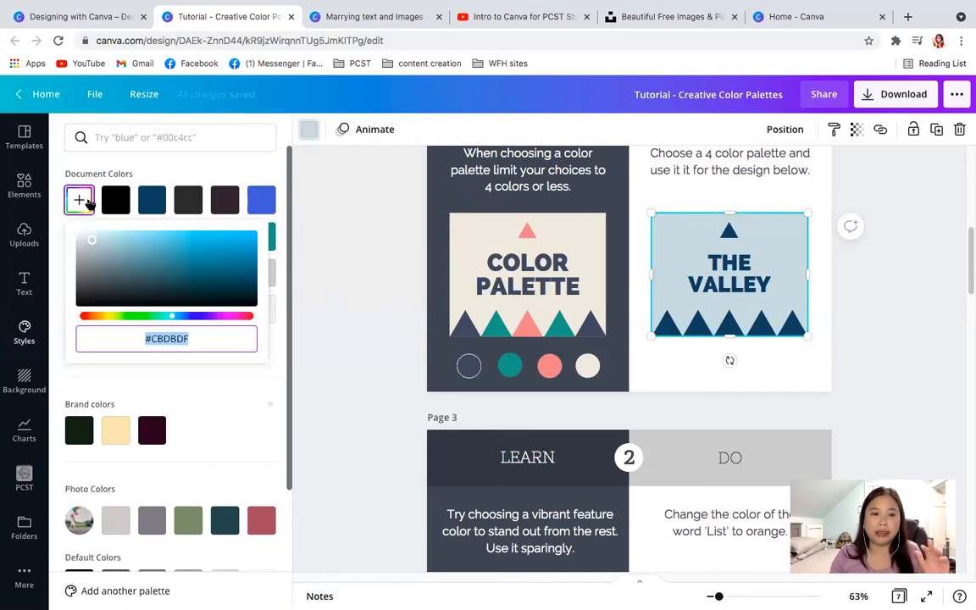
- Close the custom color picker for "The Valley" background and look through the remaining color options
{"action": "left_click", "coordinate": [85, 202]}
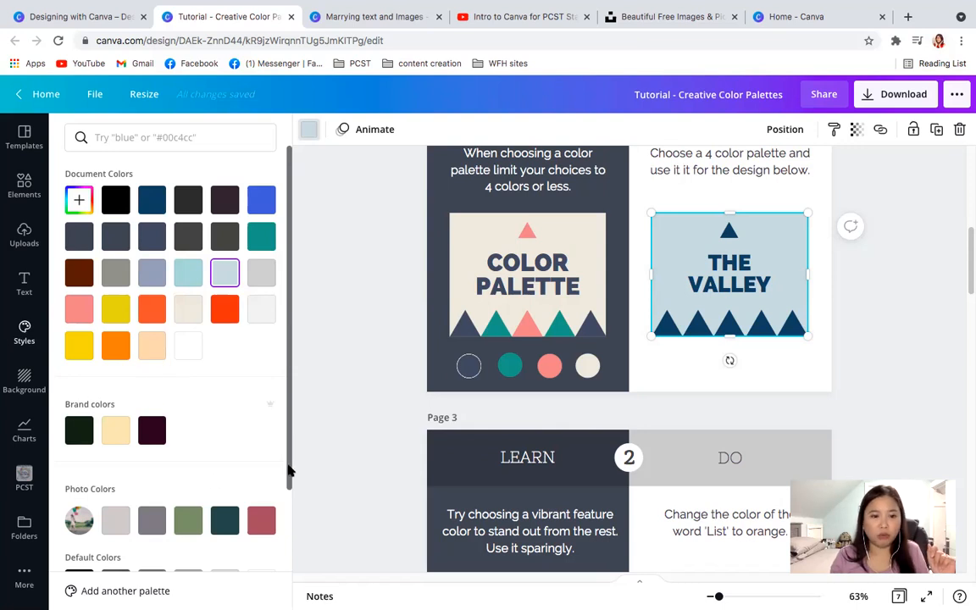
{"action": "left_click_drag", "start_coordinate": [290, 468], "coordinate": [290, 530]}
{"action": "scroll", "coordinate": [264, 401], "scroll_direction": "up", "scroll_amount": 3}
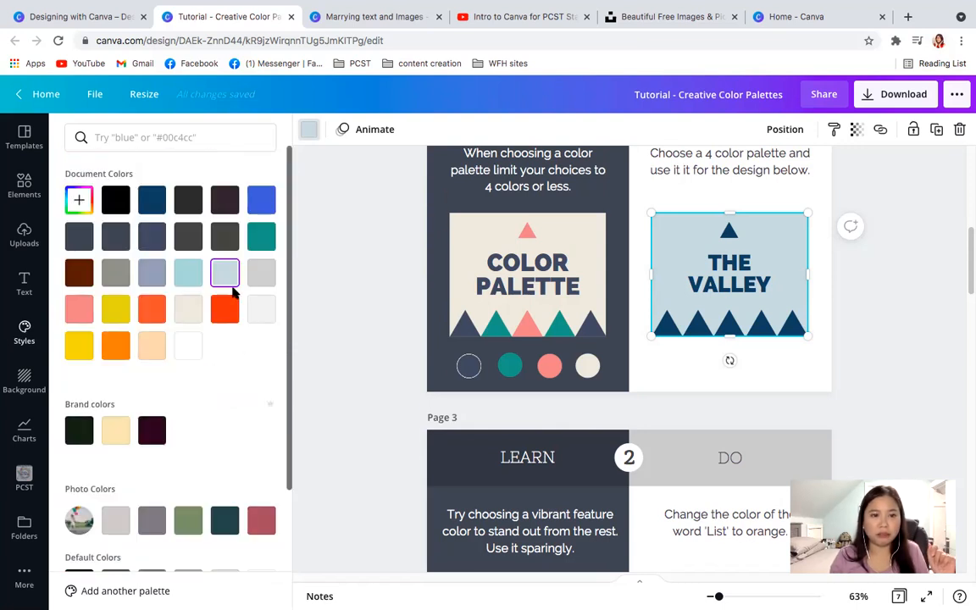
- Open the background color options for the page containing "The Valley" design
{"action": "left_click", "coordinate": [662, 339]}
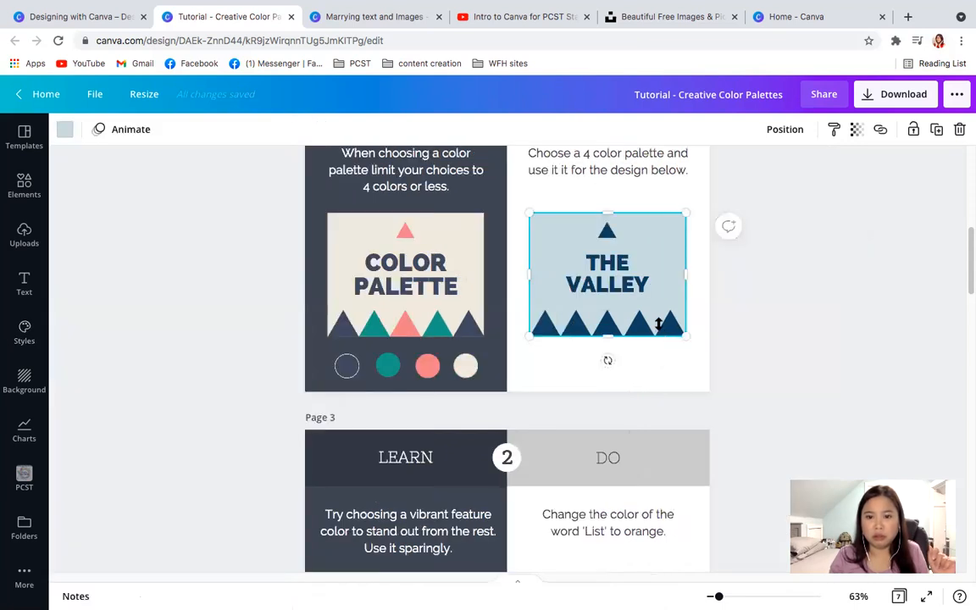
{"action": "left_click", "coordinate": [670, 326]}
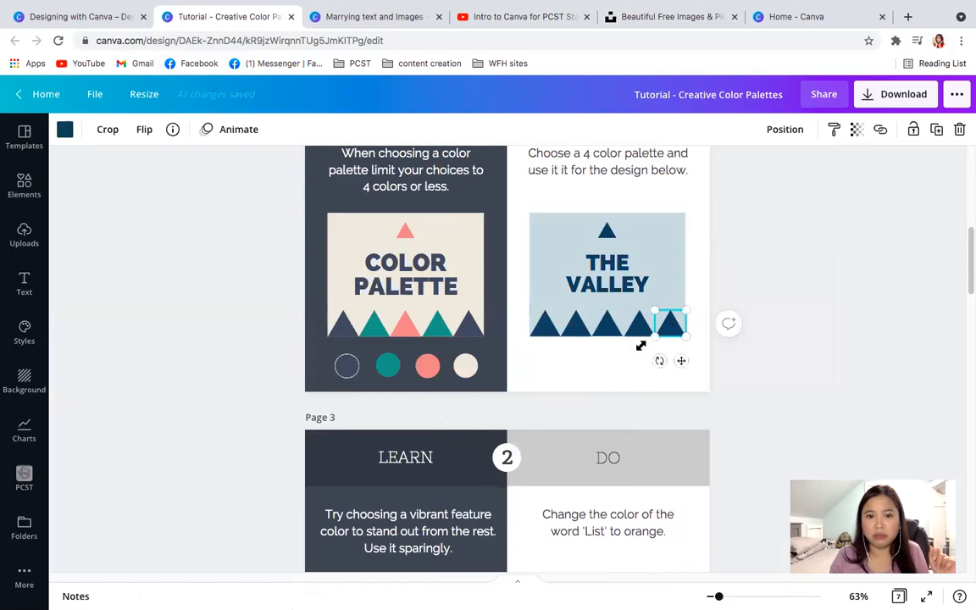
{"action": "left_click", "coordinate": [591, 383]}
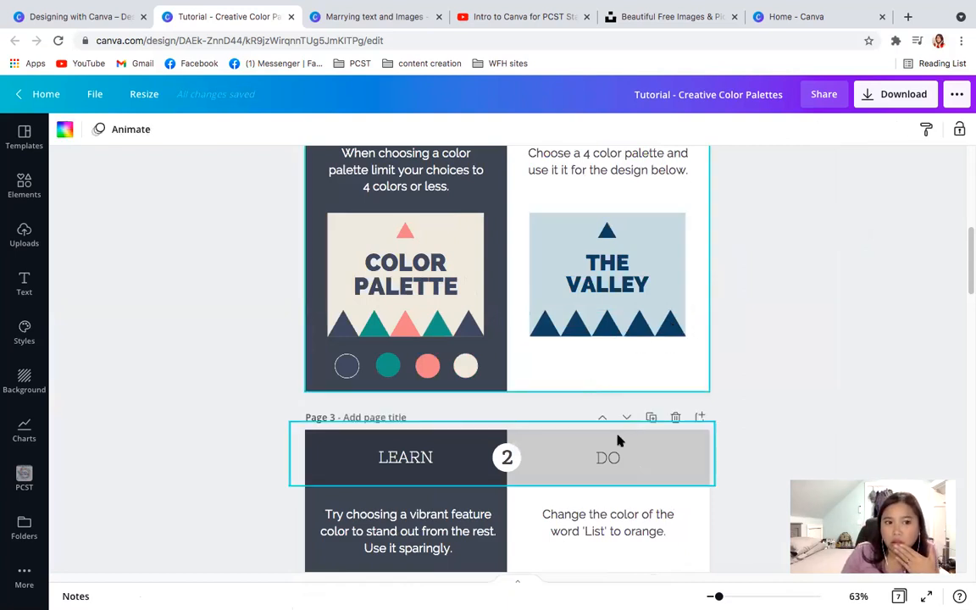
{"action": "left_click", "coordinate": [64, 131]}
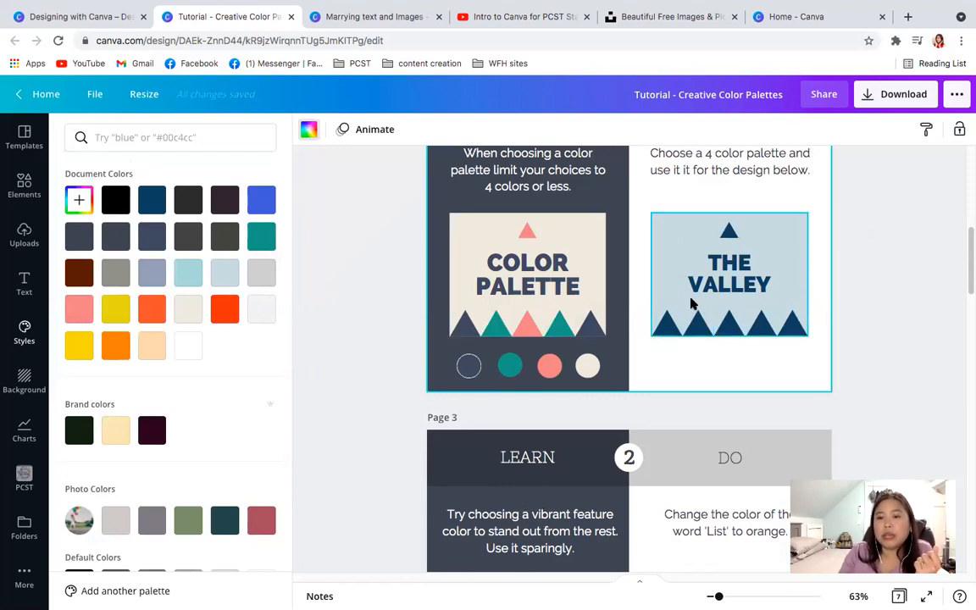
- Recolor the second triangle in the bottom row of "The Valley" design to the salmon pink document color
{"action": "left_click", "coordinate": [694, 326]}
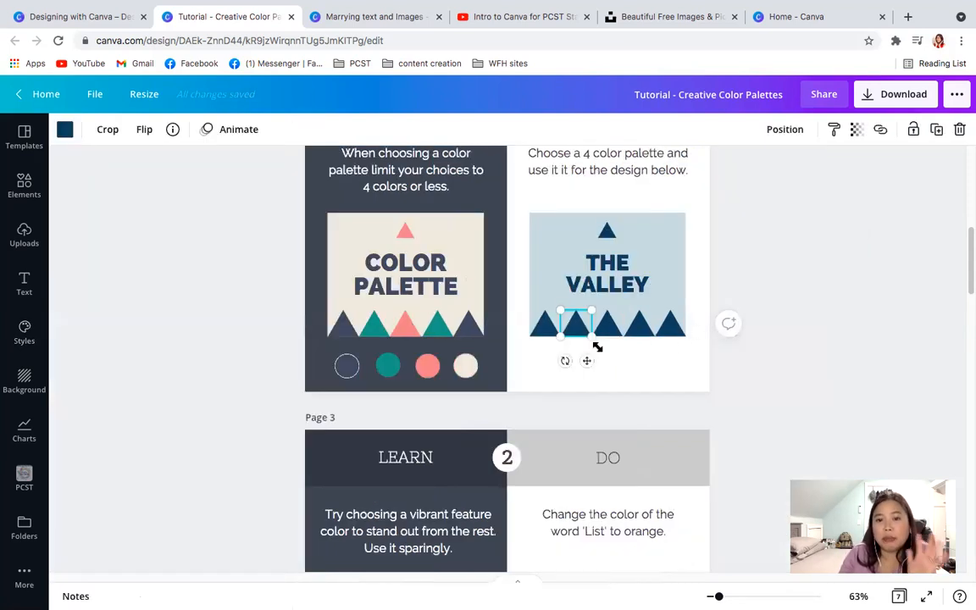
{"action": "left_click", "coordinate": [65, 130]}
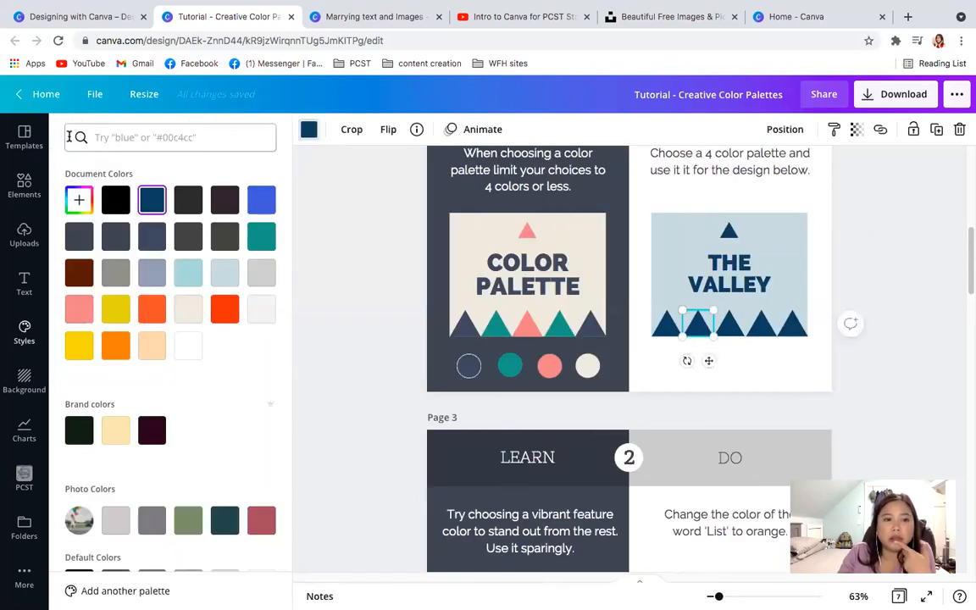
{"action": "left_click", "coordinate": [216, 278]}
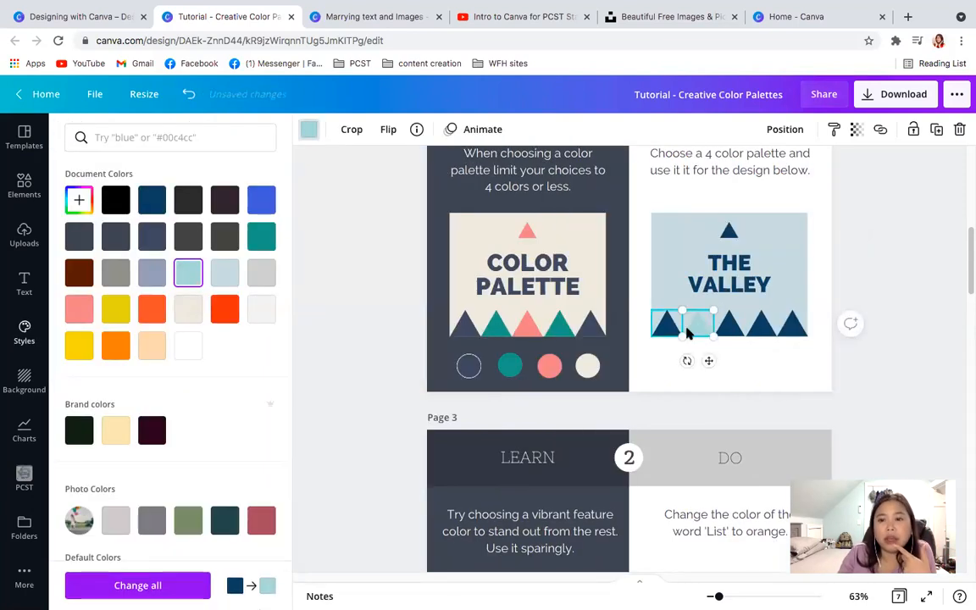
{"action": "left_click", "coordinate": [79, 308]}
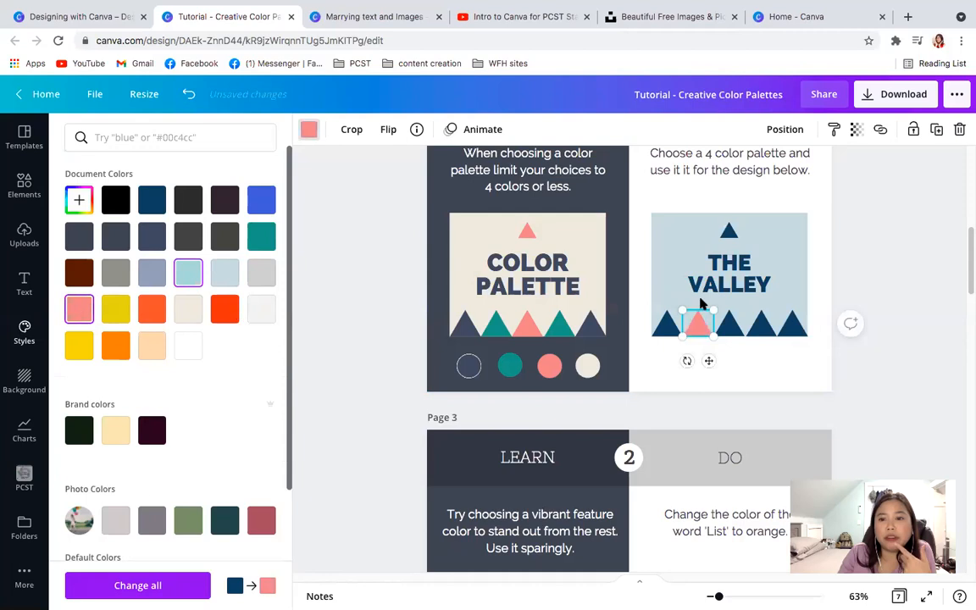
- Recolor the third triangle in the bottom row teal and the fourth with the pale yellow brand color
{"action": "left_click", "coordinate": [731, 330]}
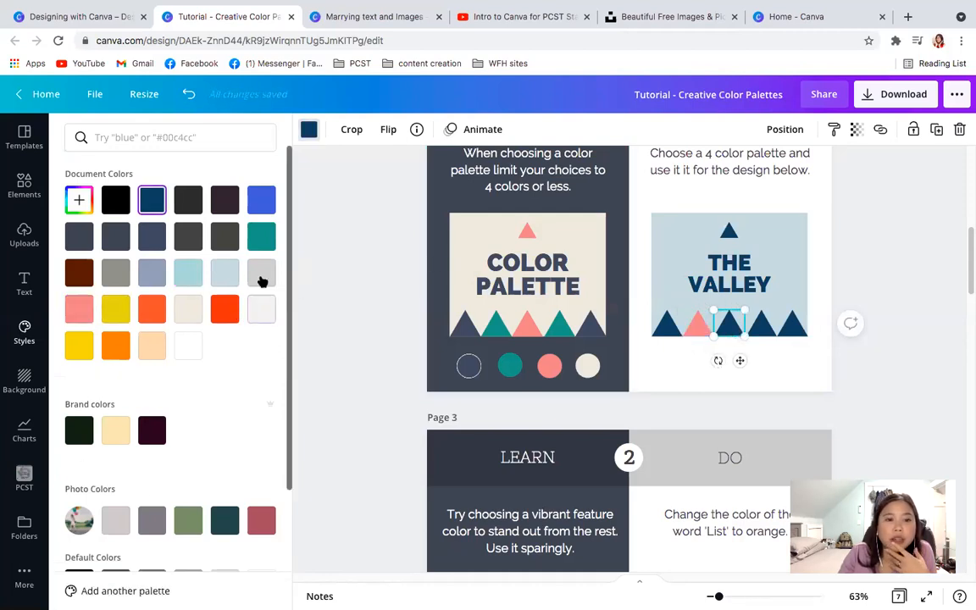
{"action": "left_click", "coordinate": [260, 240]}
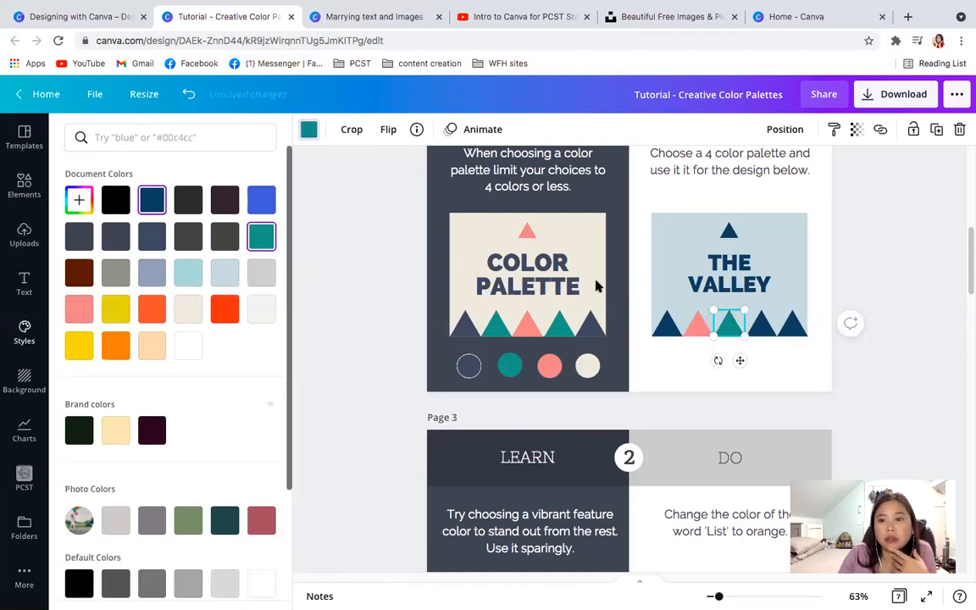
{"action": "left_click", "coordinate": [760, 326]}
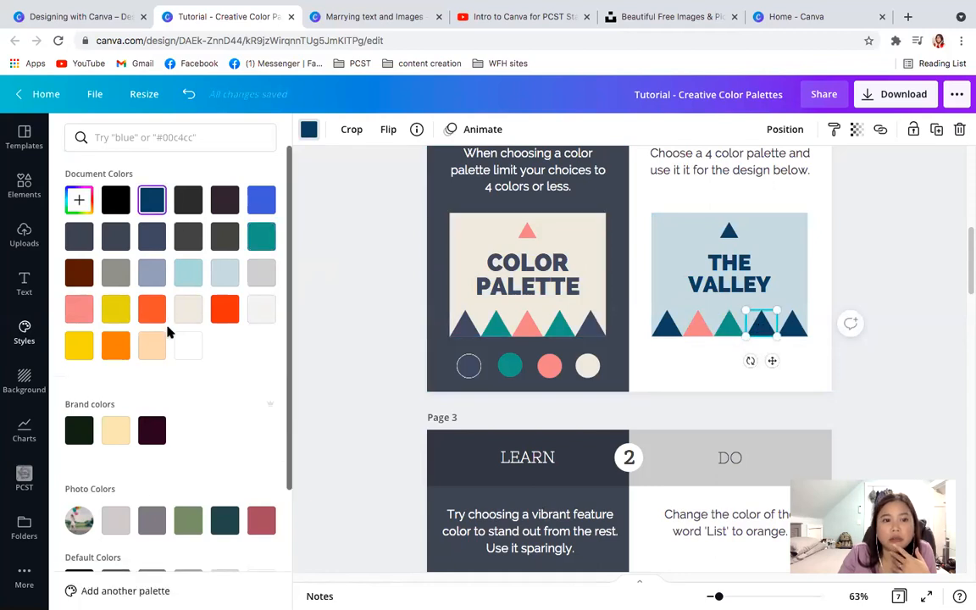
{"action": "left_click", "coordinate": [116, 429]}
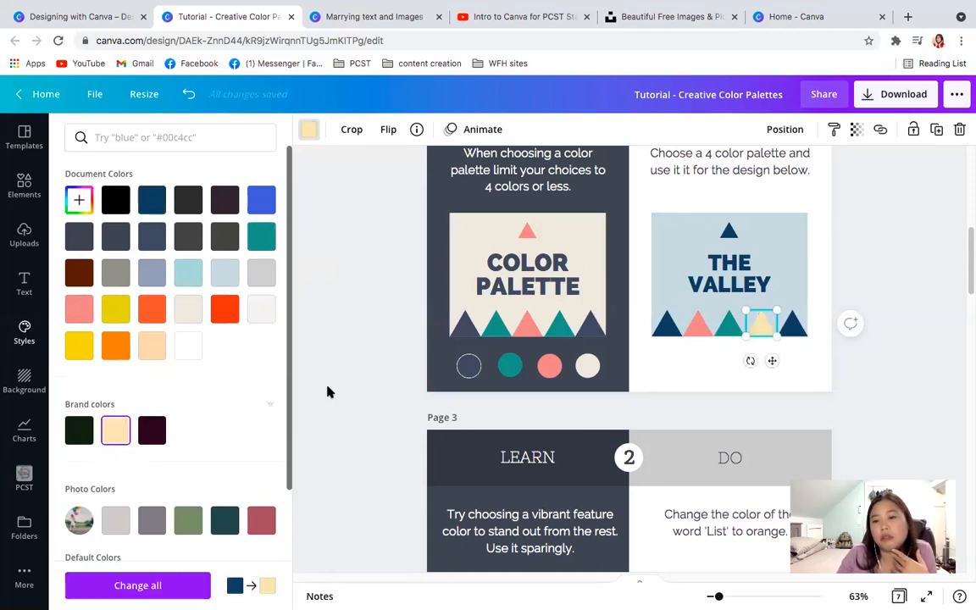
- Look through the color options for the small triangle above "THE VALLEY" and check the page for adding another palette
{"action": "left_click", "coordinate": [728, 234]}
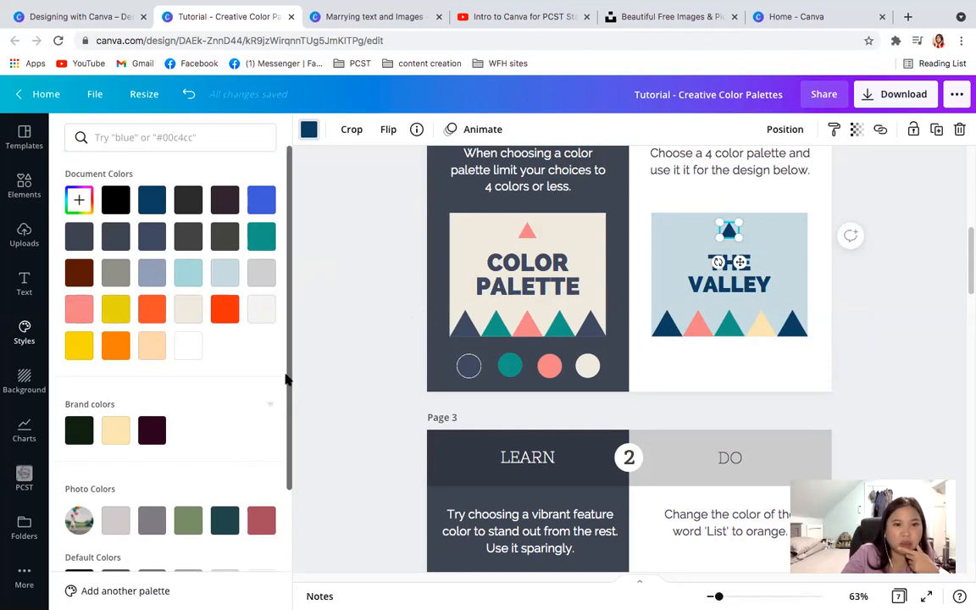
{"action": "left_click_drag", "start_coordinate": [290, 439], "coordinate": [288, 581]}
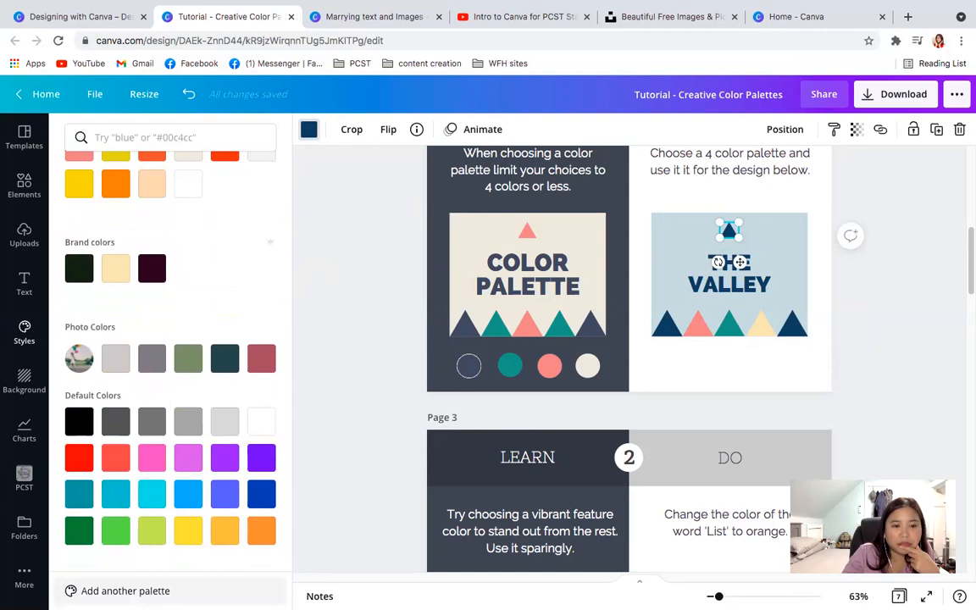
{"action": "left_click", "coordinate": [152, 590]}
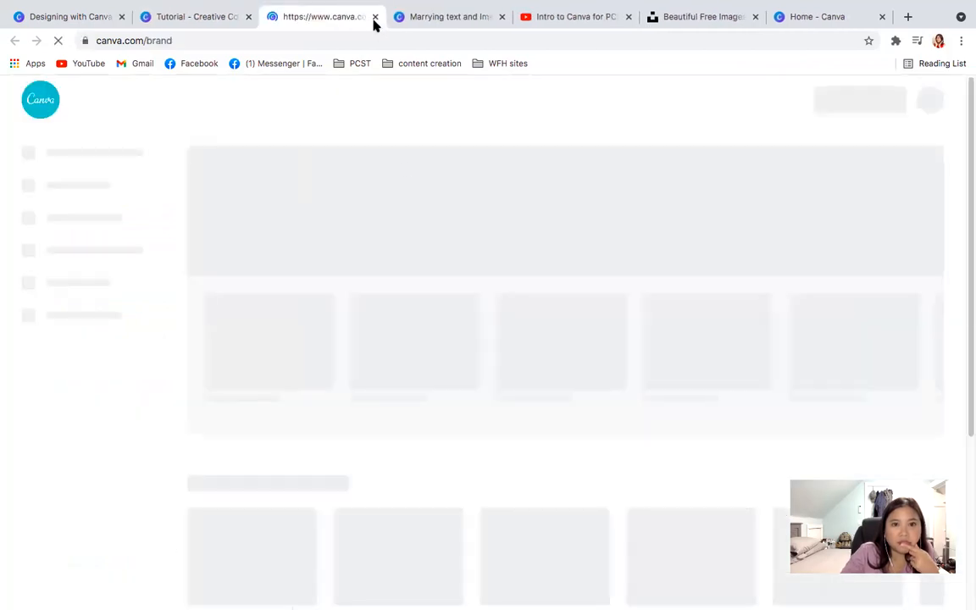
{"action": "key", "text": "super+w"}
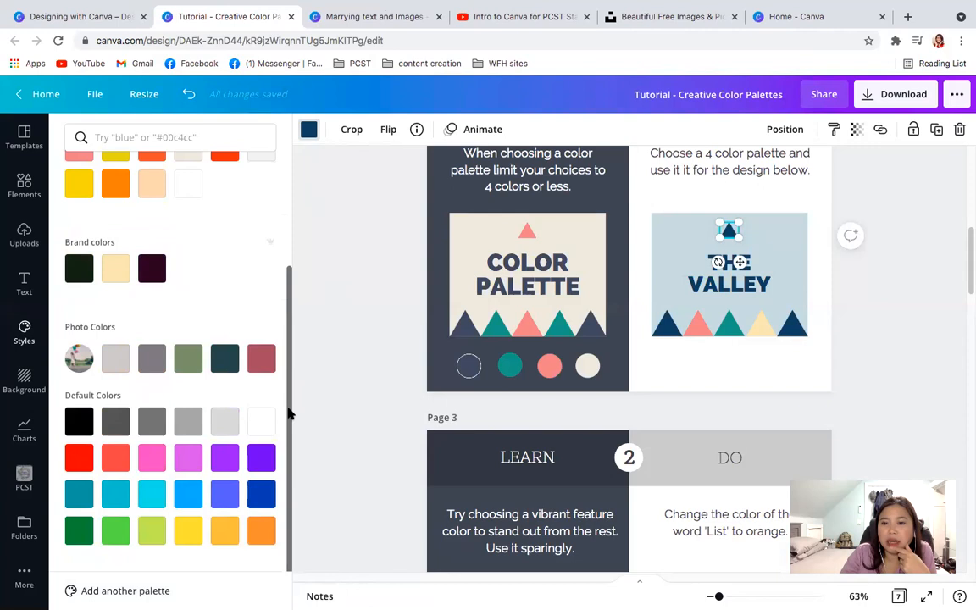
{"action": "left_click", "coordinate": [769, 338]}
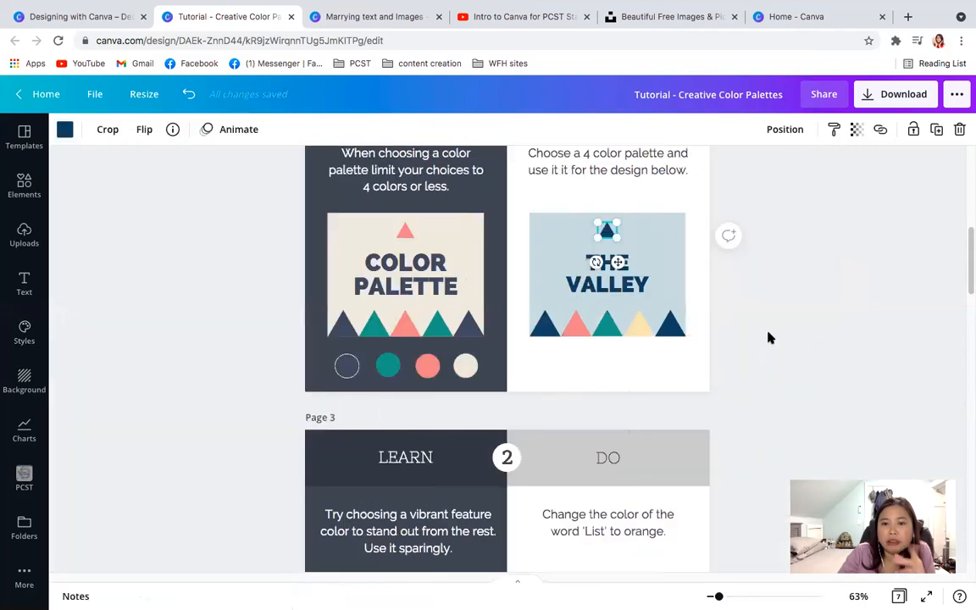
{"action": "left_click", "coordinate": [781, 385]}
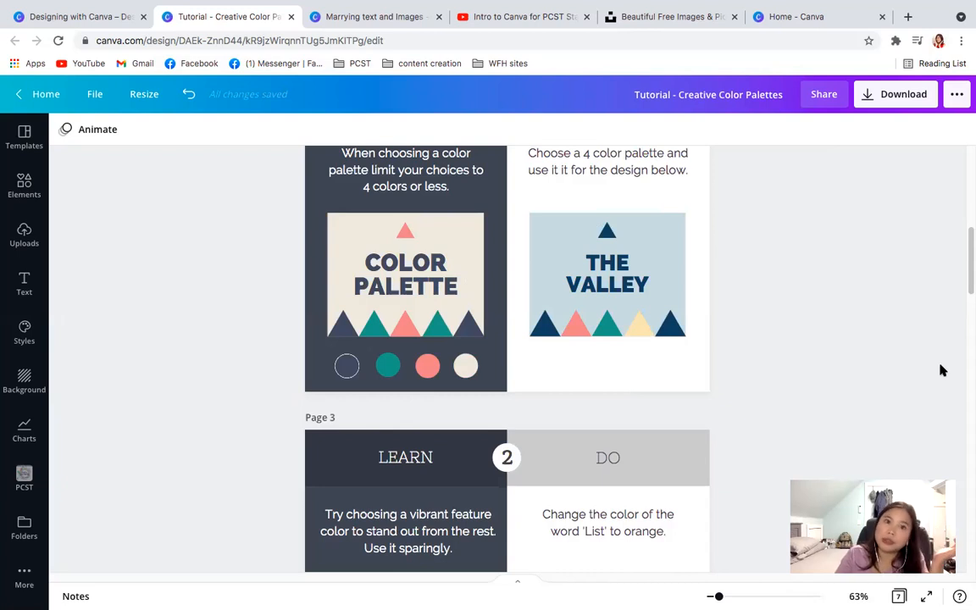
- Change the color of the word "LIST" on page 3 to the orange document color
{"action": "left_click_drag", "start_coordinate": [967, 276], "coordinate": [967, 313]}
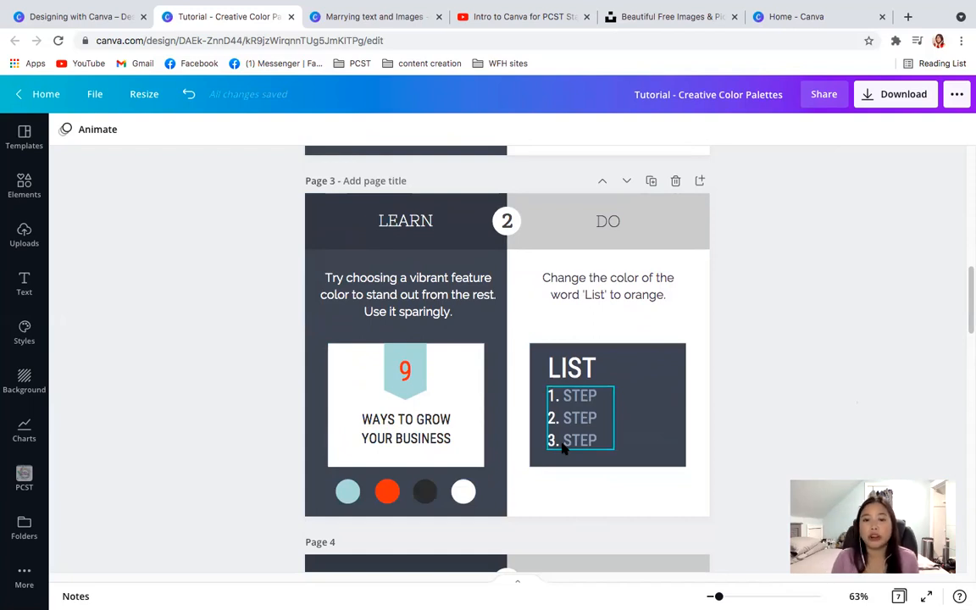
{"action": "left_click", "coordinate": [566, 368]}
{"action": "left_click", "coordinate": [566, 369]}
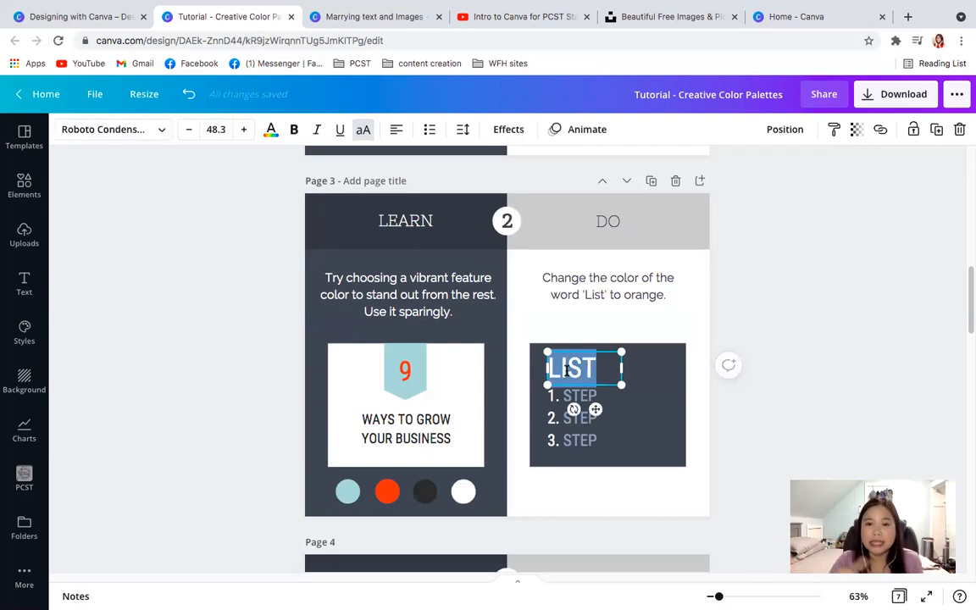
{"action": "left_click", "coordinate": [271, 129]}
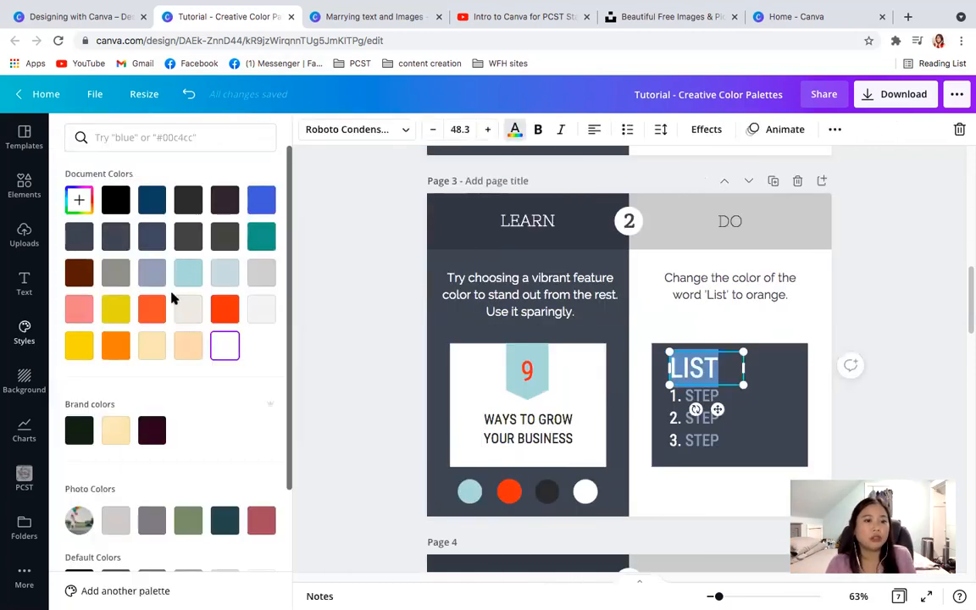
{"action": "left_click", "coordinate": [116, 345]}
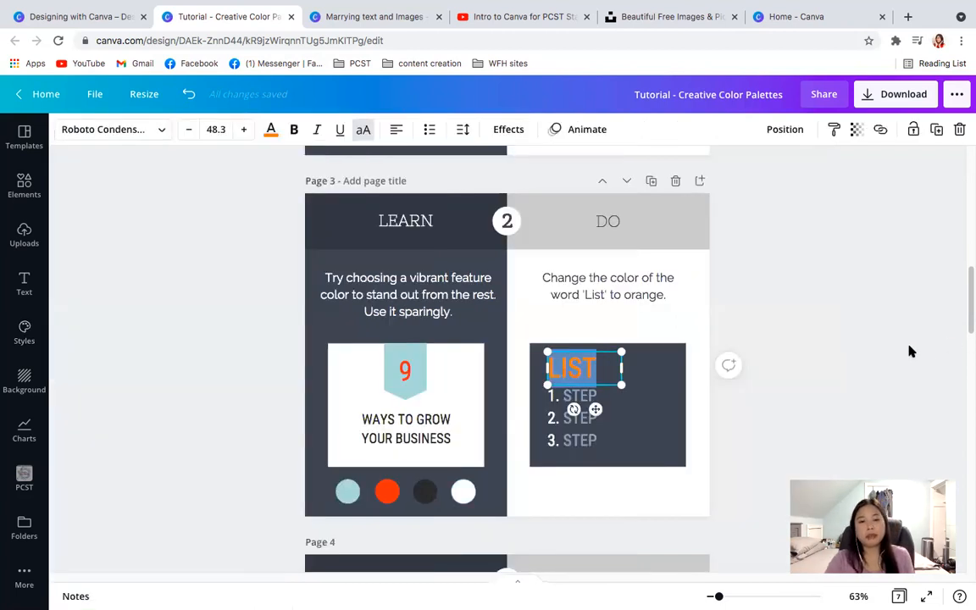
{"action": "left_click", "coordinate": [911, 351]}
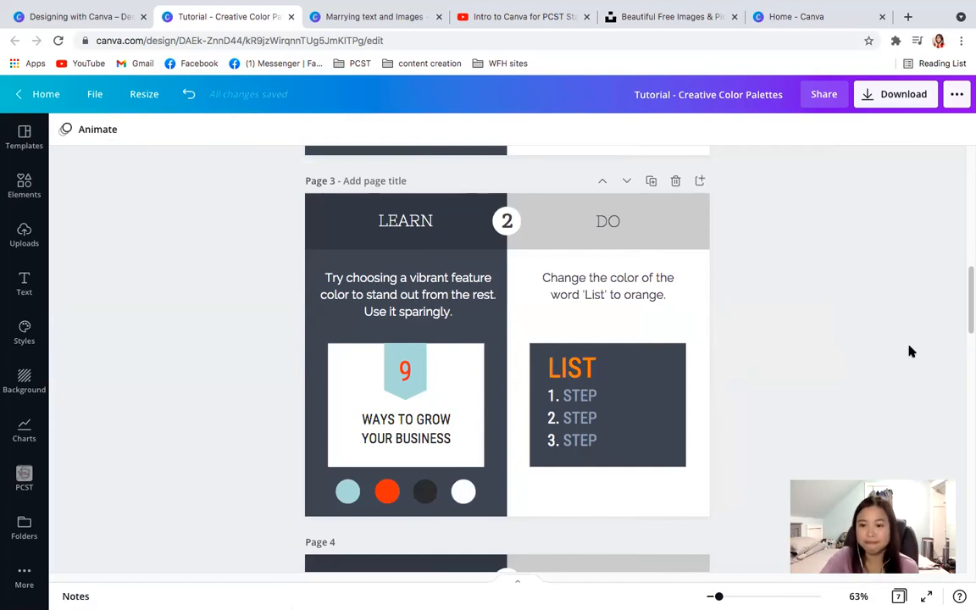
- Compare the feature color exercise on page 3 with the three-color exercise on page 4
{"action": "scroll", "coordinate": [782, 413], "scroll_direction": "down", "scroll_amount": 4}
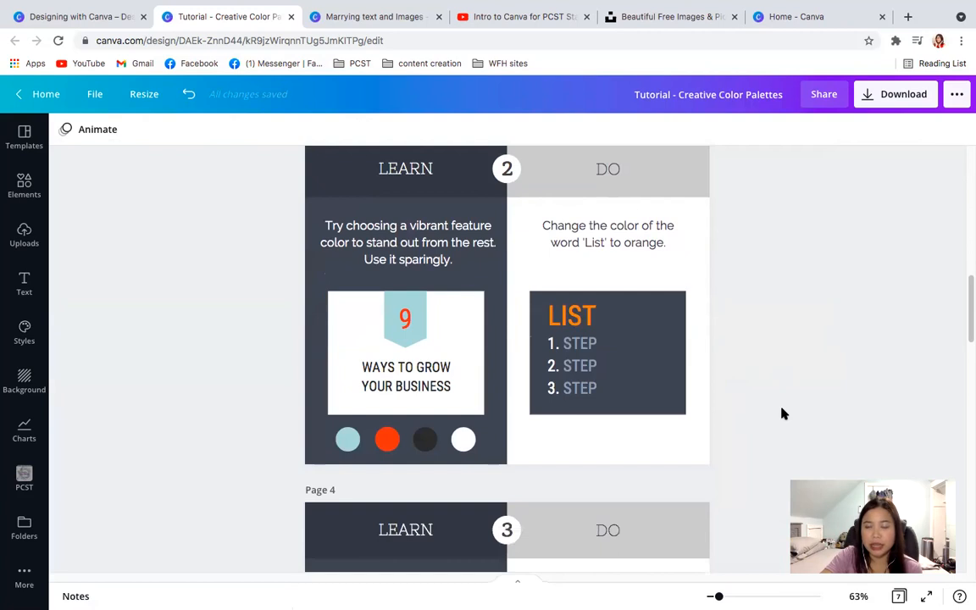
{"action": "scroll", "coordinate": [783, 414], "scroll_direction": "down", "scroll_amount": 1}
{"action": "scroll", "coordinate": [783, 414], "scroll_direction": "up", "scroll_amount": 1}
{"action": "scroll", "coordinate": [783, 413], "scroll_direction": "down", "scroll_amount": 1}
{"action": "scroll", "coordinate": [783, 413], "scroll_direction": "down", "scroll_amount": 4}
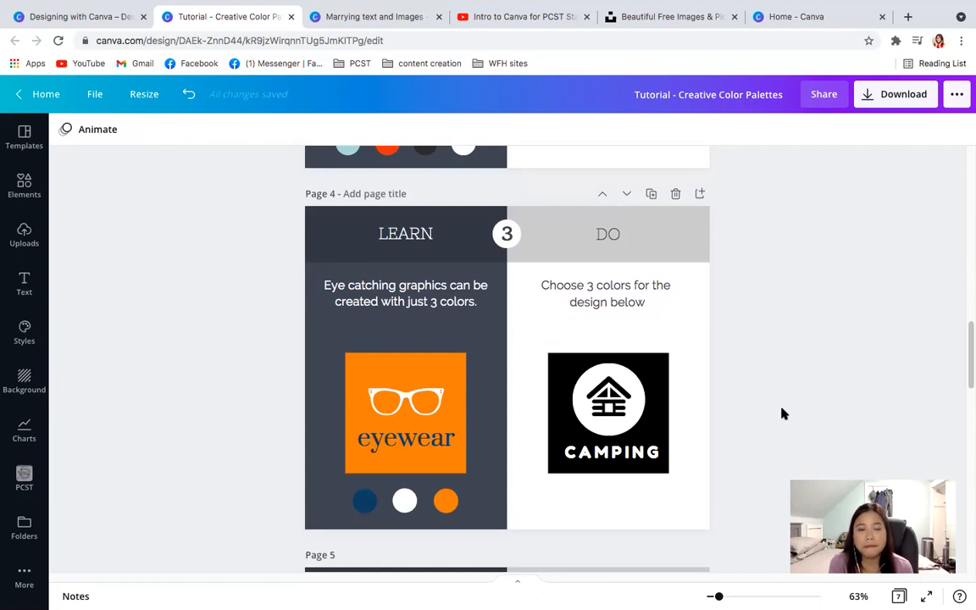
{"action": "scroll", "coordinate": [782, 414], "scroll_direction": "up", "scroll_amount": 5}
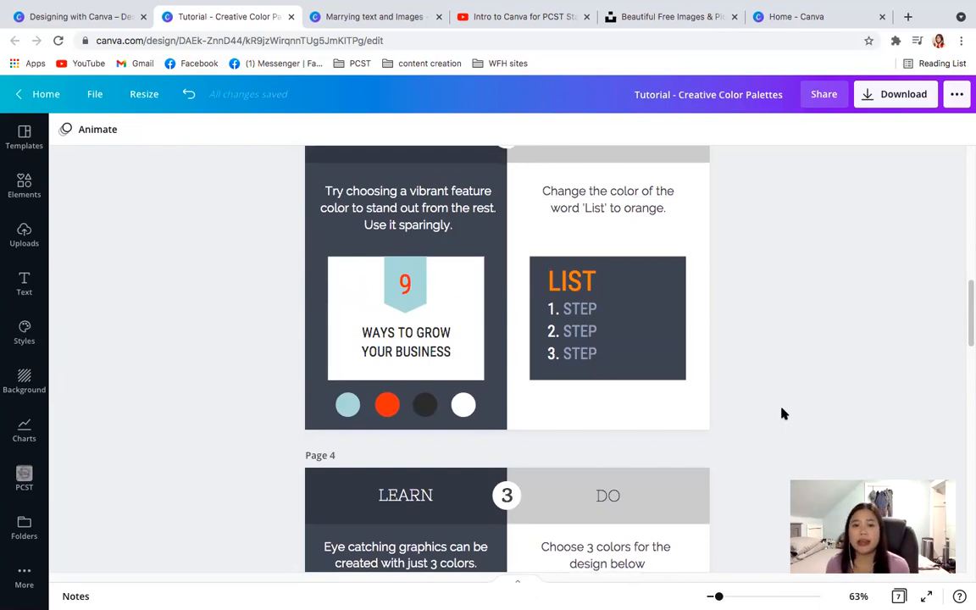
{"action": "scroll", "coordinate": [781, 413], "scroll_direction": "down", "scroll_amount": 5}
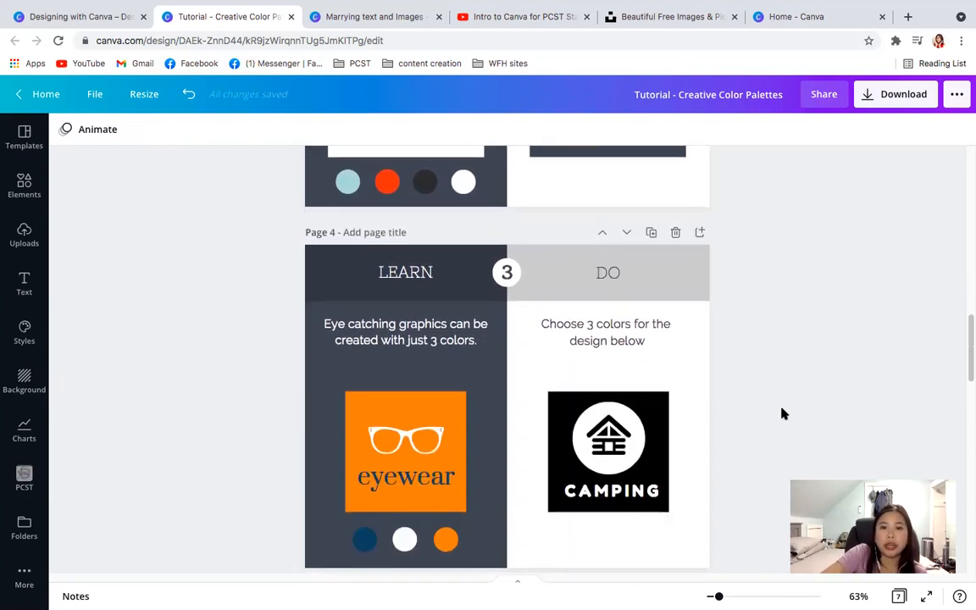
{"action": "scroll", "coordinate": [782, 413], "scroll_direction": "down", "scroll_amount": 1}
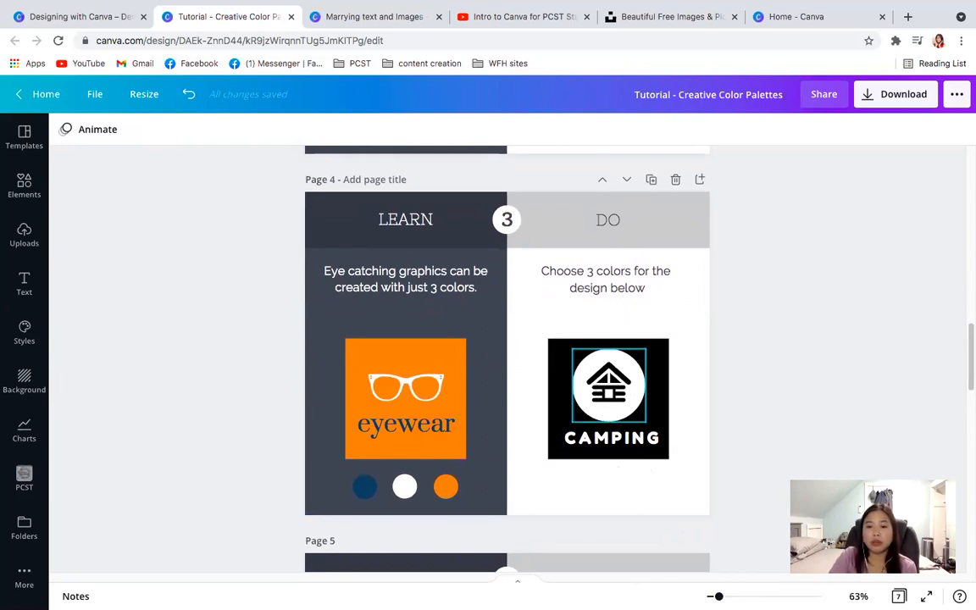
- Change the black background square of the "CAMPING" design on page 4 to the bright blue document color
{"action": "left_click", "coordinate": [608, 398]}
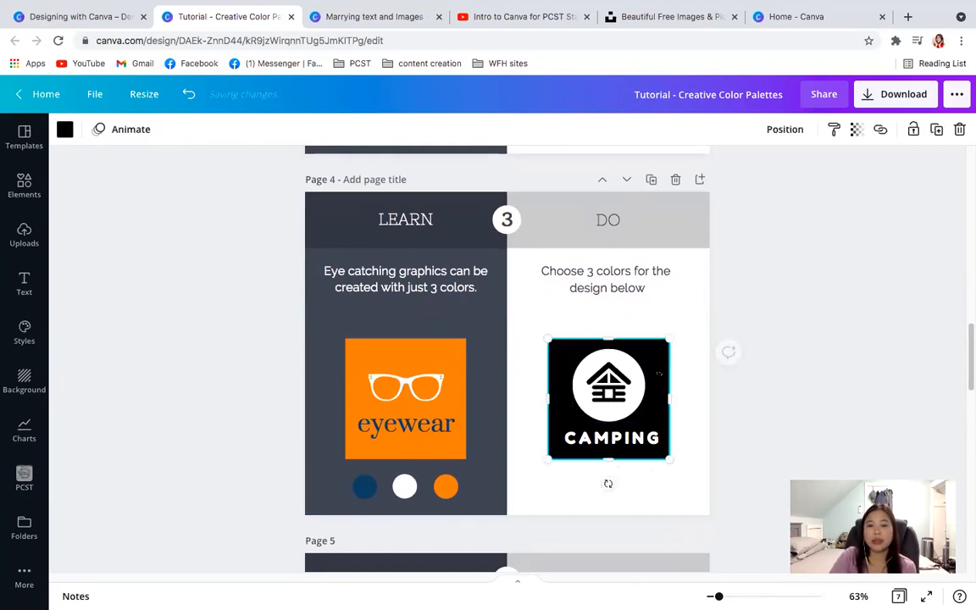
{"action": "left_click", "coordinate": [65, 129]}
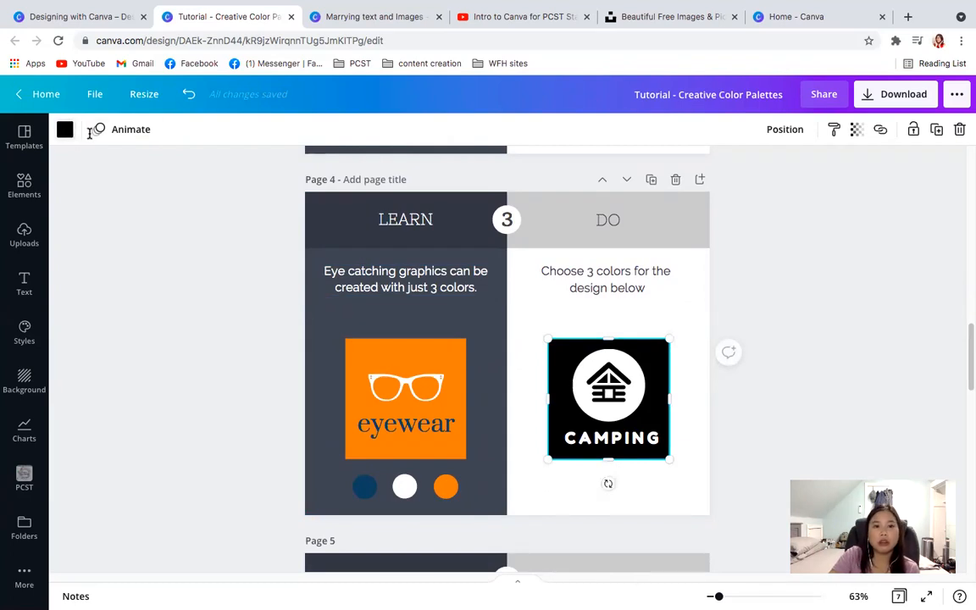
{"action": "left_click", "coordinate": [261, 199]}
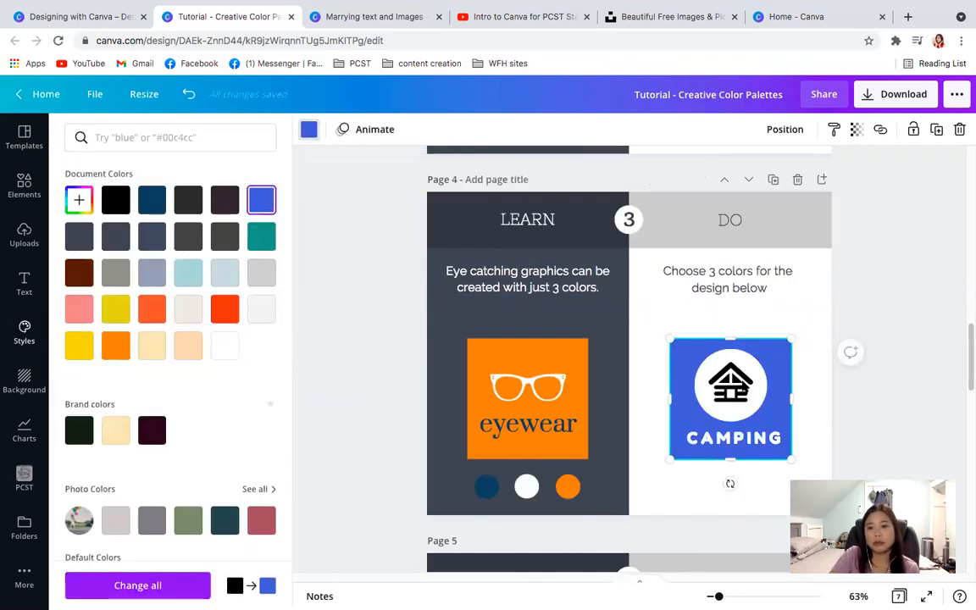
- Recolor the "CAMPING" cabin icon on page 4, making its black lines bright blue and its white circle mustard yellow from the document colors
{"action": "left_click", "coordinate": [733, 392]}
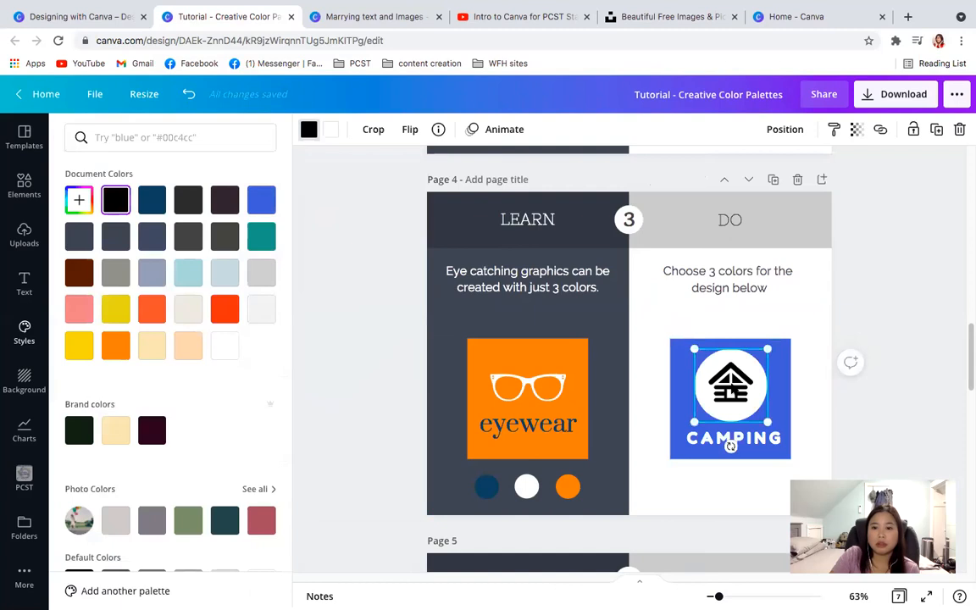
{"action": "left_click", "coordinate": [733, 388]}
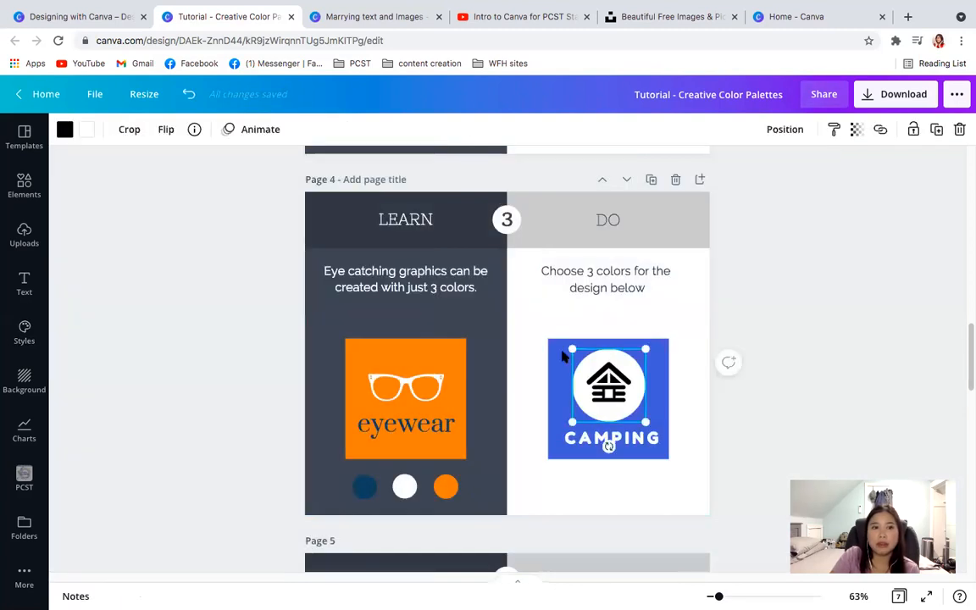
{"action": "left_click", "coordinate": [65, 129]}
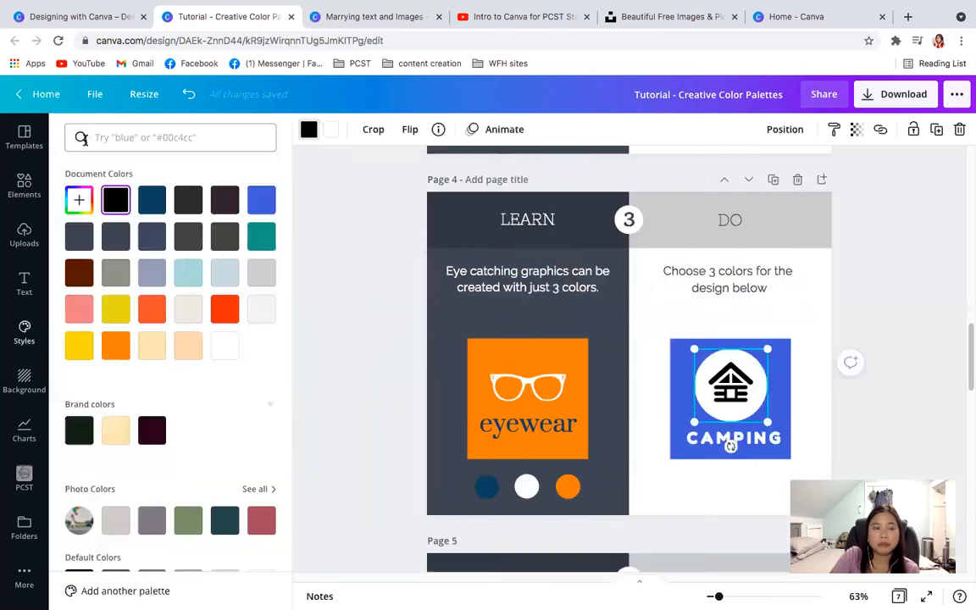
{"action": "left_click", "coordinate": [260, 199]}
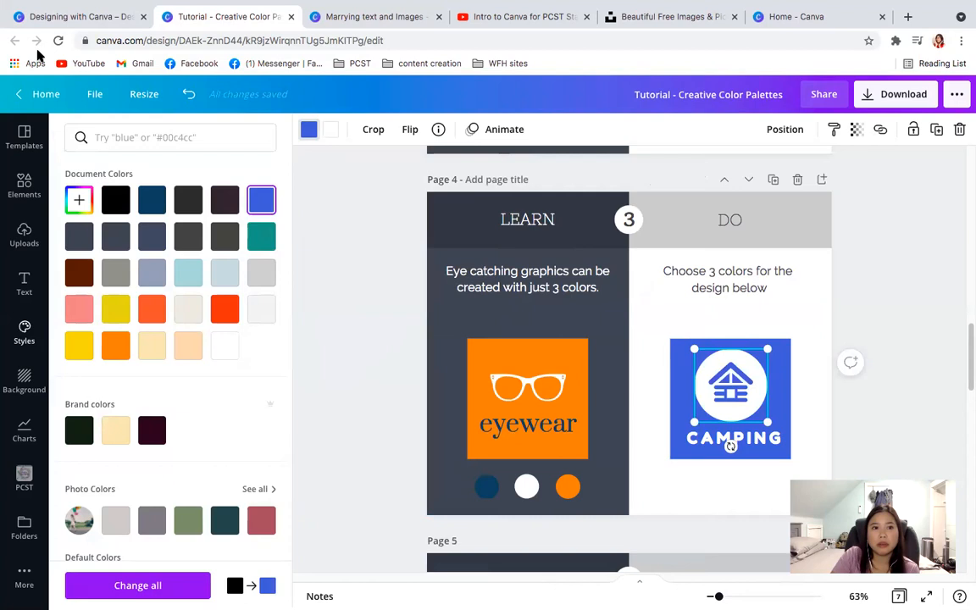
{"action": "left_click", "coordinate": [329, 131]}
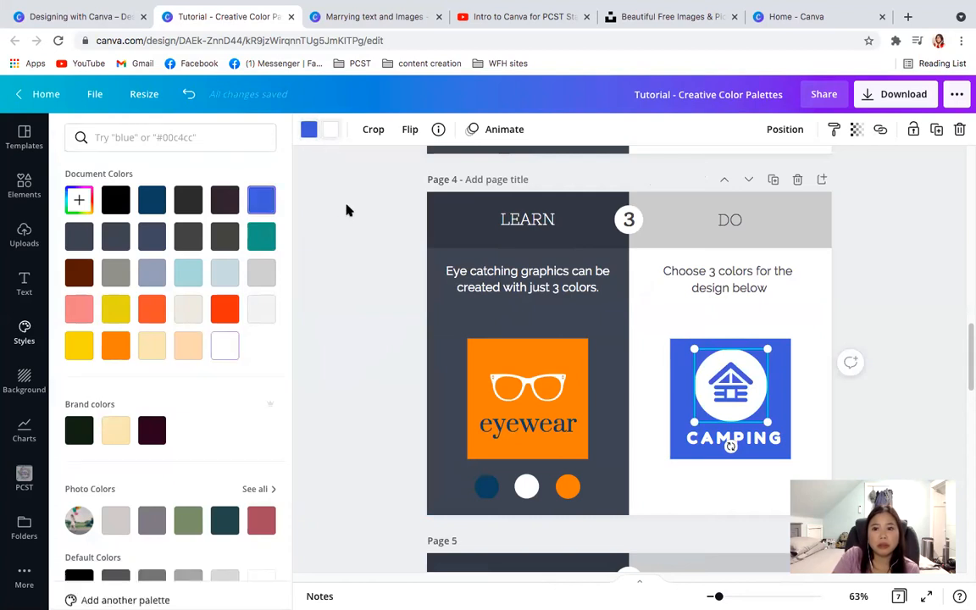
{"action": "left_click", "coordinate": [116, 310]}
- Check the text color options for the word "CAMPING" on page 4
{"action": "left_click", "coordinate": [728, 438]}
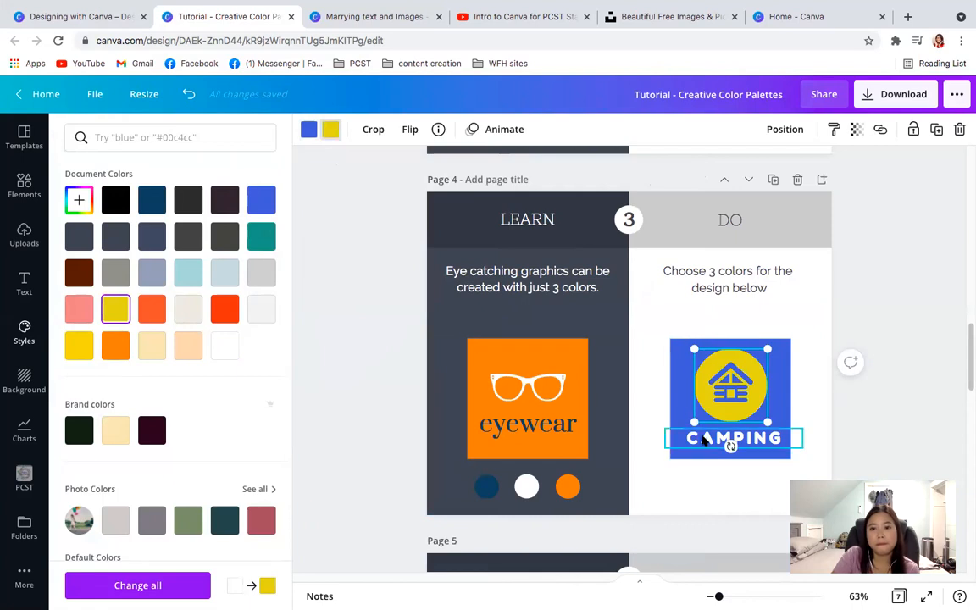
{"action": "left_click", "coordinate": [701, 438]}
{"action": "double_click", "coordinate": [641, 447]}
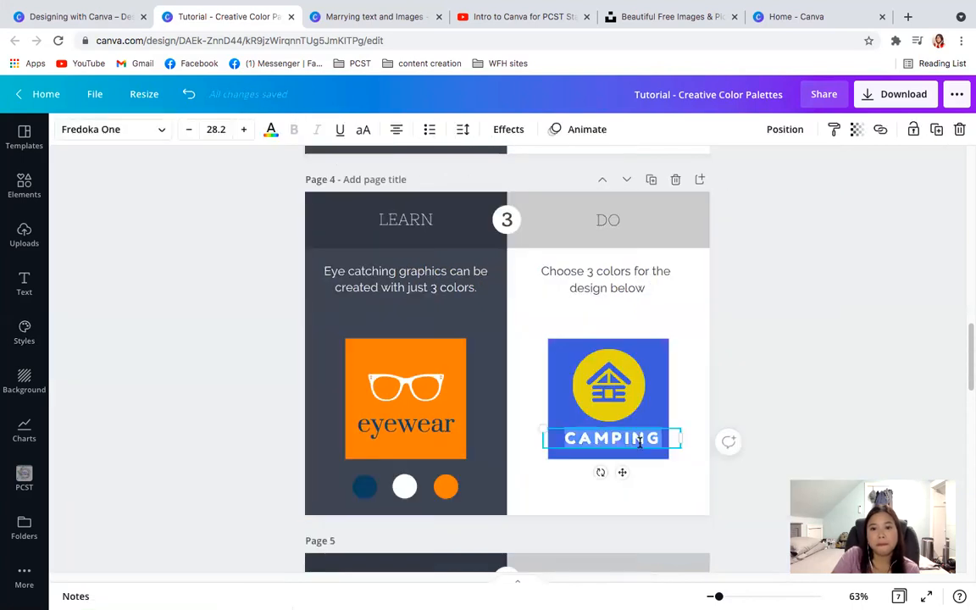
{"action": "left_click", "coordinate": [272, 129]}
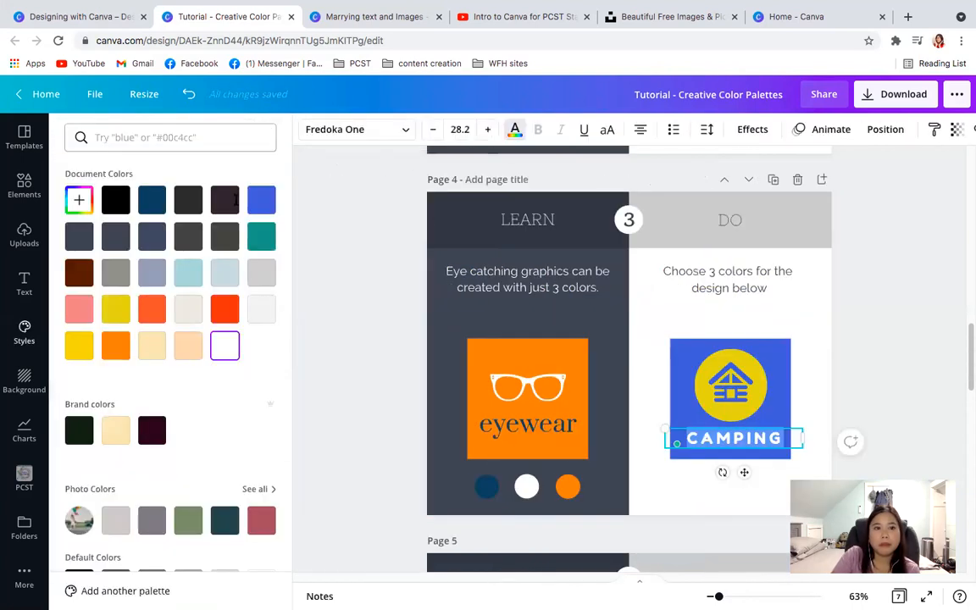
{"action": "left_click", "coordinate": [911, 310]}
{"action": "left_click", "coordinate": [911, 306]}
- Change the dark background of the "YOU GIVE ME Fever" design on page 5 to the red document color
{"action": "left_click_drag", "start_coordinate": [967, 348], "coordinate": [968, 412]}
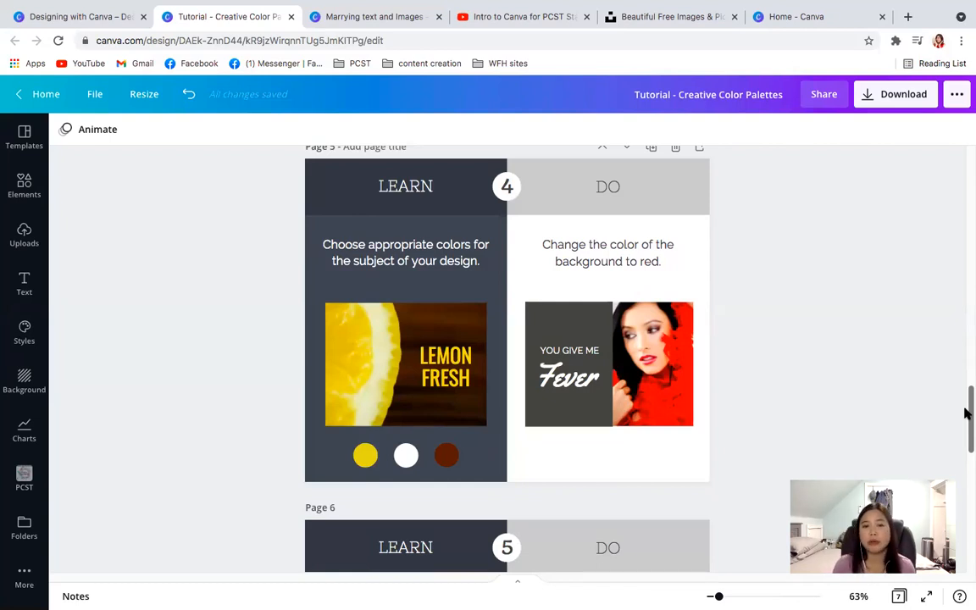
{"action": "left_click", "coordinate": [684, 386]}
{"action": "left_click", "coordinate": [576, 332]}
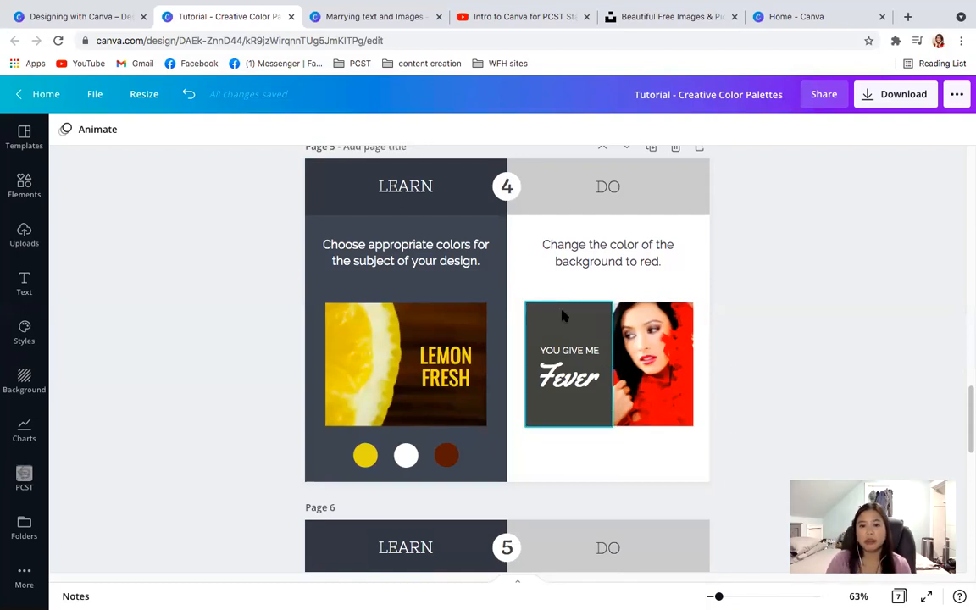
{"action": "left_click", "coordinate": [561, 315]}
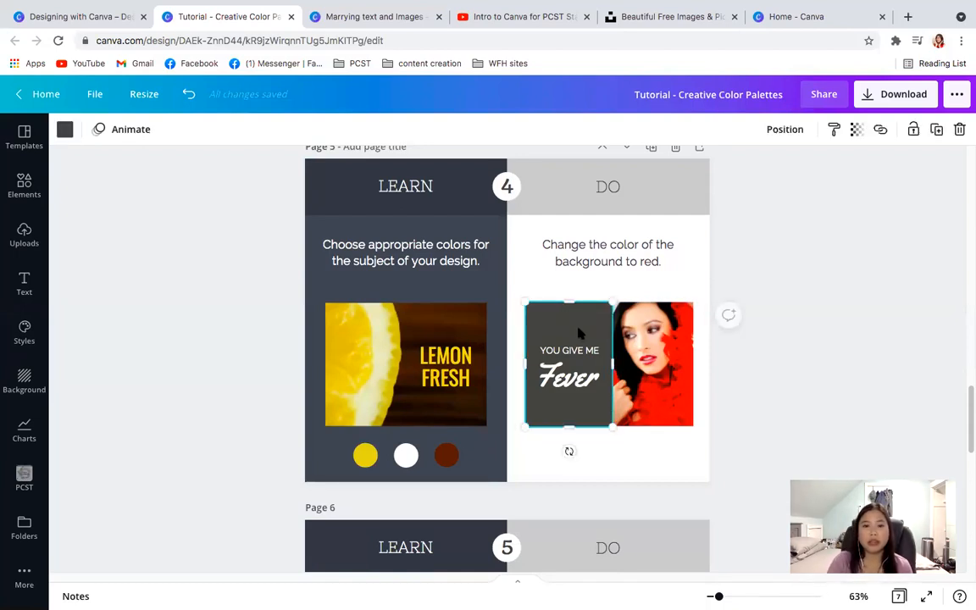
{"action": "left_click", "coordinate": [64, 128]}
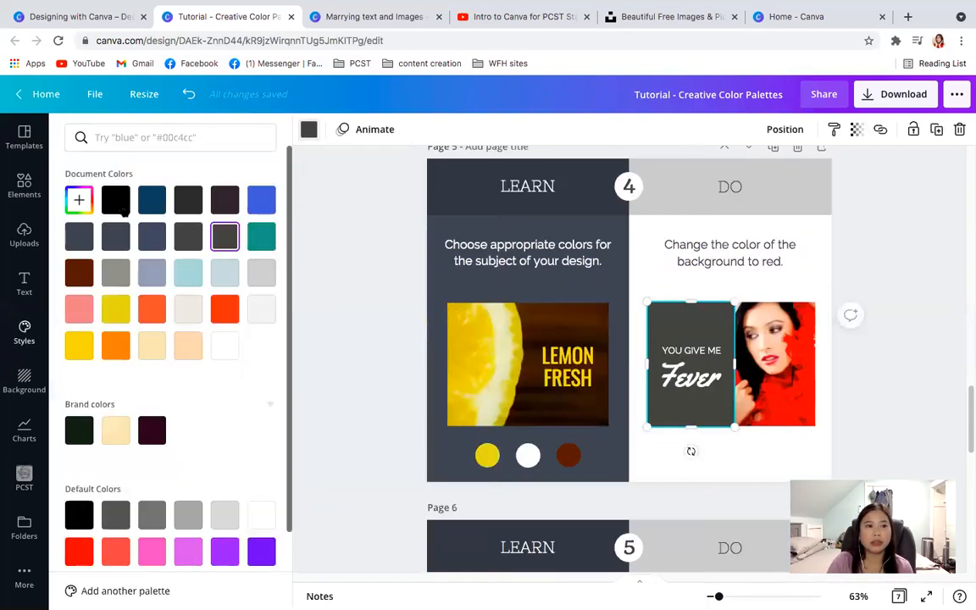
{"action": "left_click", "coordinate": [224, 308]}
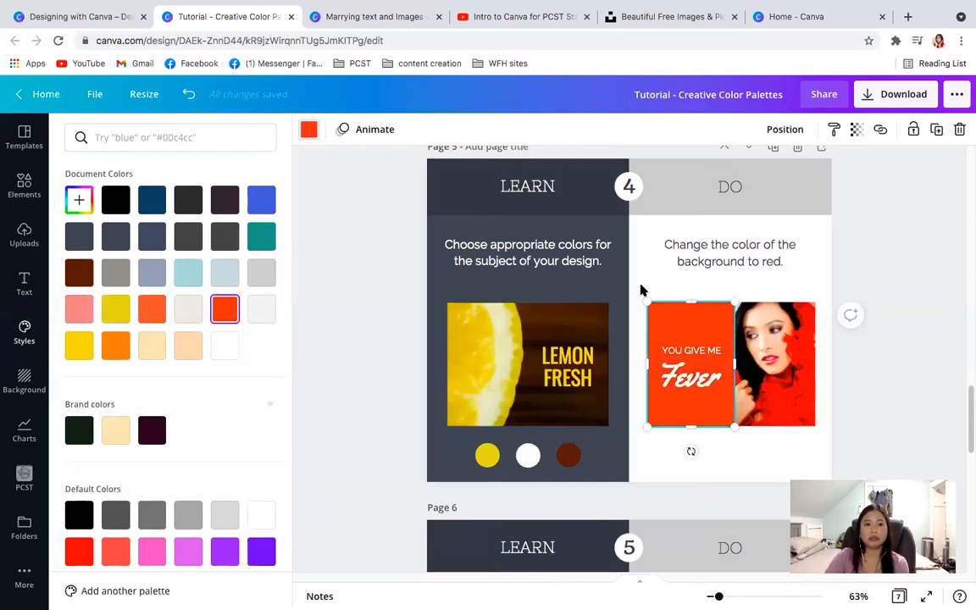
{"action": "left_click", "coordinate": [898, 360]}
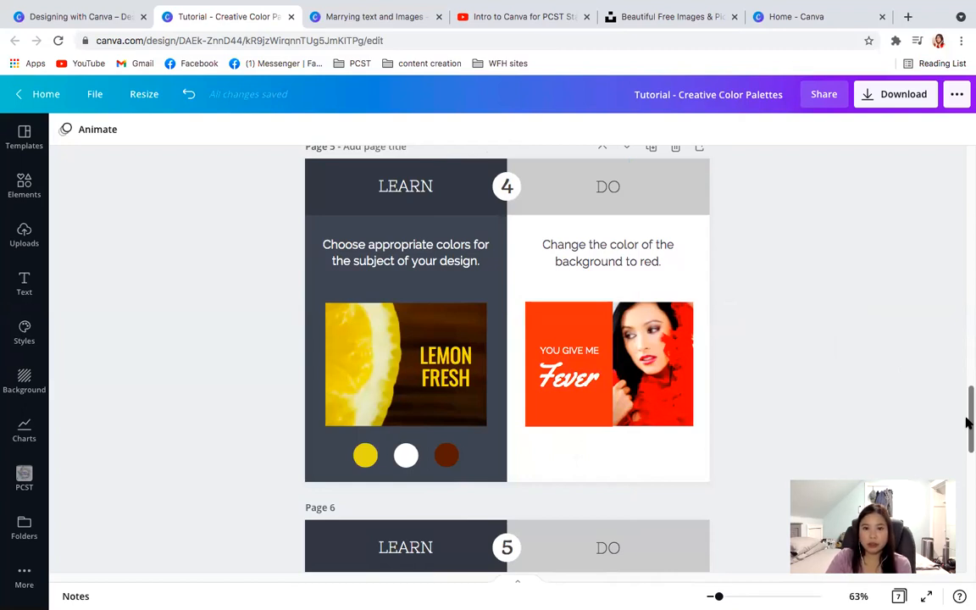
{"action": "left_click", "coordinate": [557, 325]}
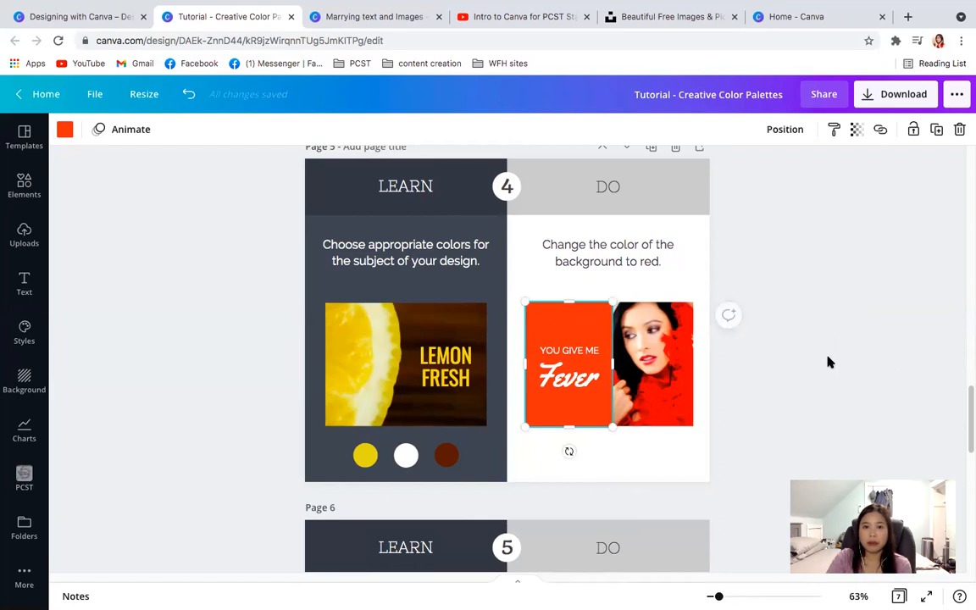
{"action": "left_click_drag", "start_coordinate": [968, 400], "coordinate": [968, 395]}
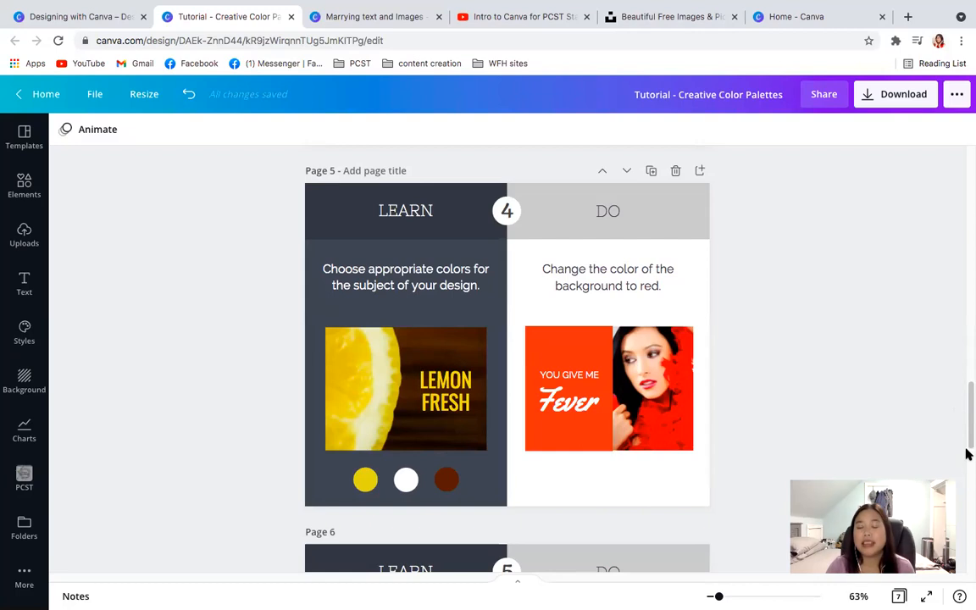
- Change the gray panel behind "The Flower Show" text on page 6 to the light lilac from the flower image's photo colors
{"action": "left_click_drag", "start_coordinate": [968, 423], "coordinate": [962, 483]}
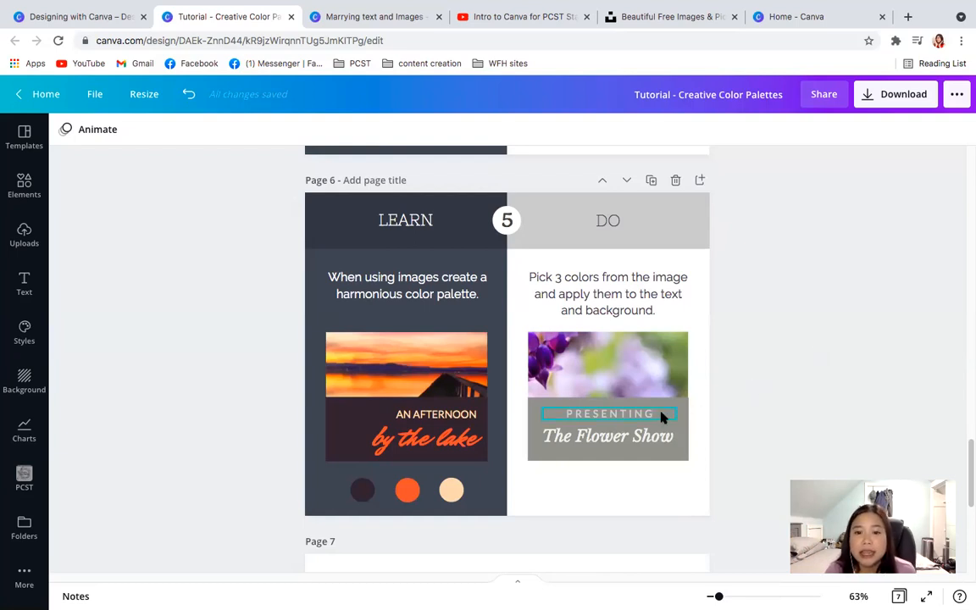
{"action": "left_click", "coordinate": [678, 422]}
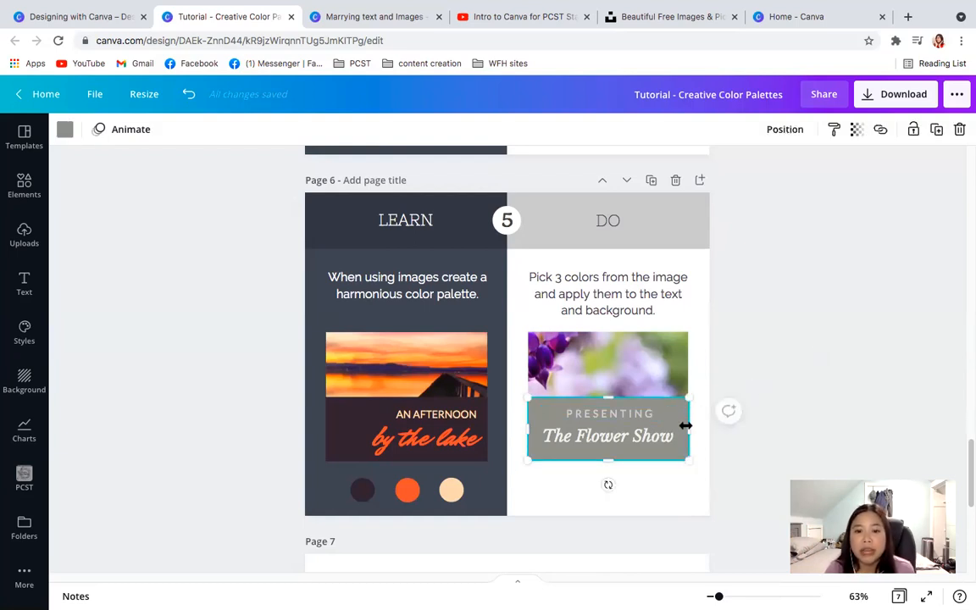
{"action": "left_click", "coordinate": [64, 129]}
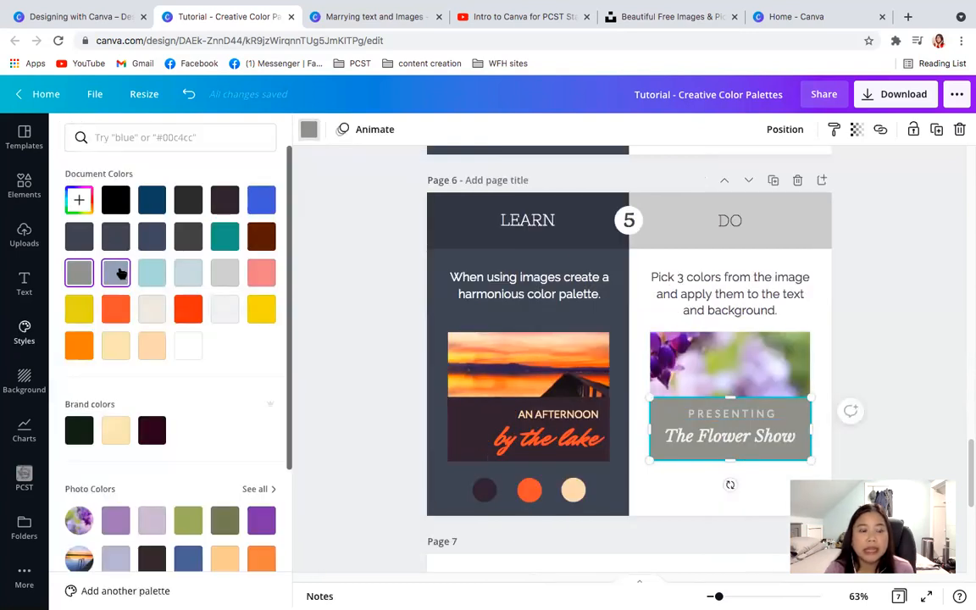
{"action": "left_click_drag", "start_coordinate": [287, 200], "coordinate": [254, 311]}
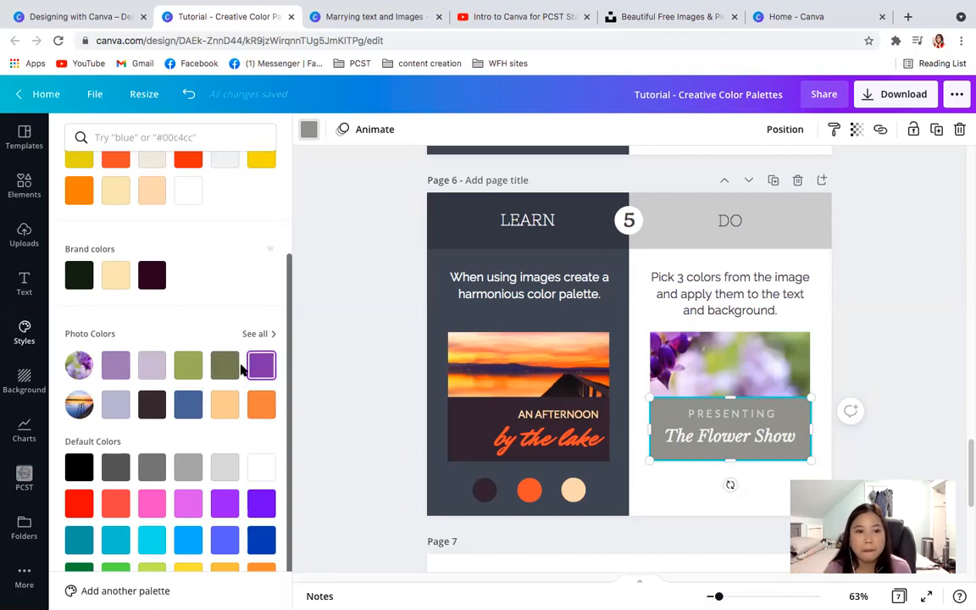
{"action": "left_click", "coordinate": [155, 369]}
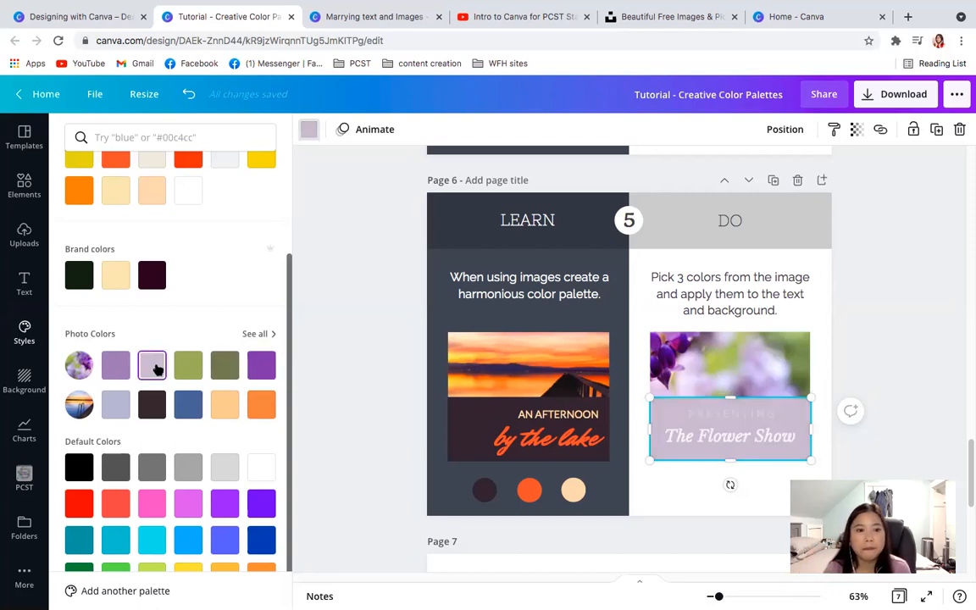
- Change the color of the word "PRESENTING" on page 6 to the dark olive green from the flower image's photo colors
{"action": "left_click", "coordinate": [719, 415]}
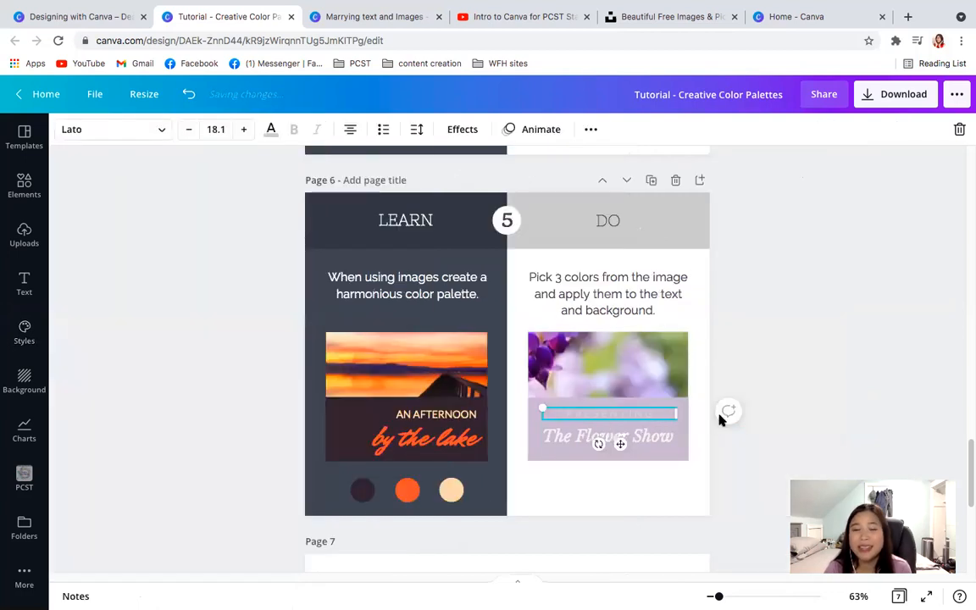
{"action": "left_click", "coordinate": [719, 418]}
{"action": "left_click", "coordinate": [723, 385]}
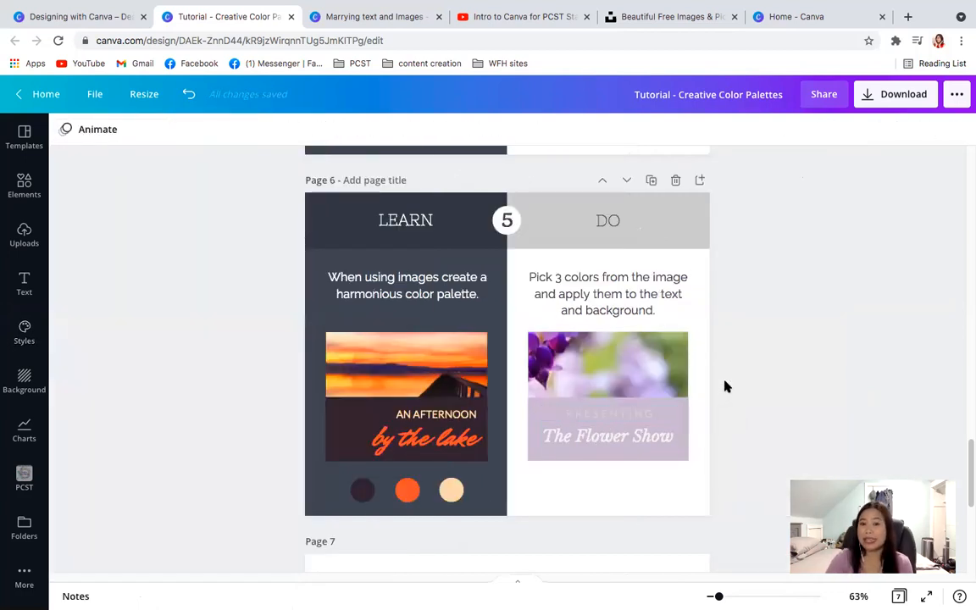
{"action": "left_click", "coordinate": [604, 411]}
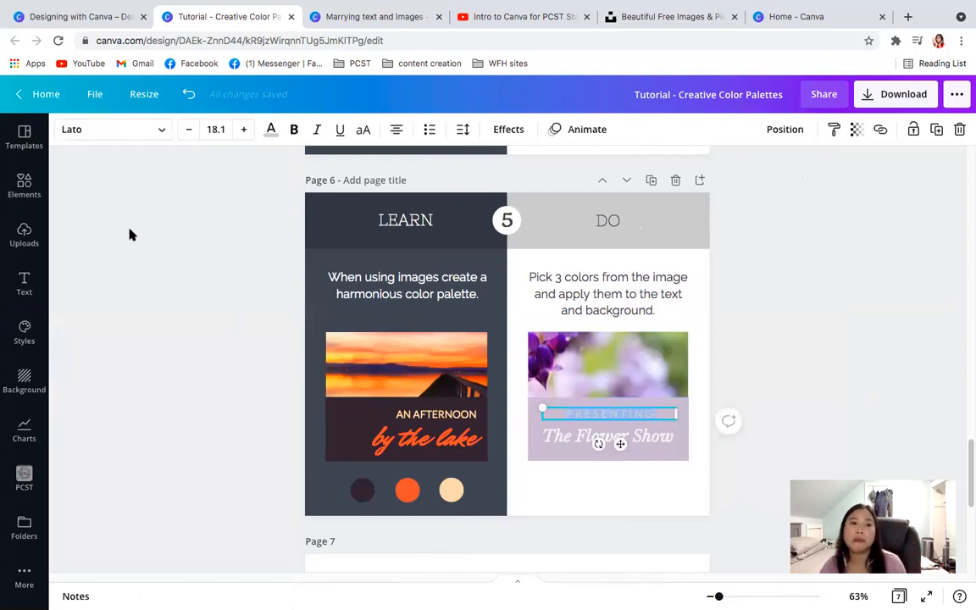
{"action": "left_click", "coordinate": [271, 129]}
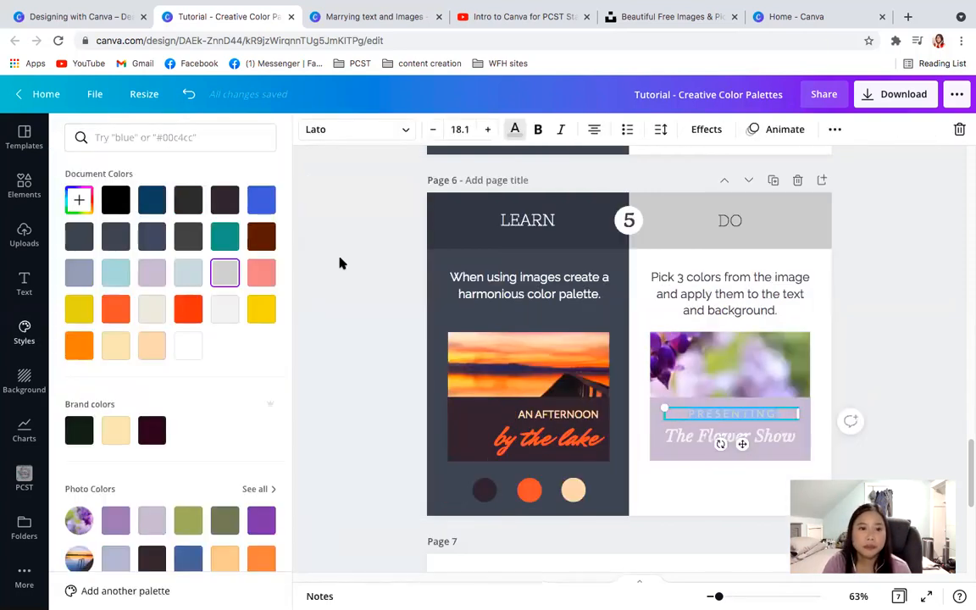
{"action": "left_click", "coordinate": [222, 518]}
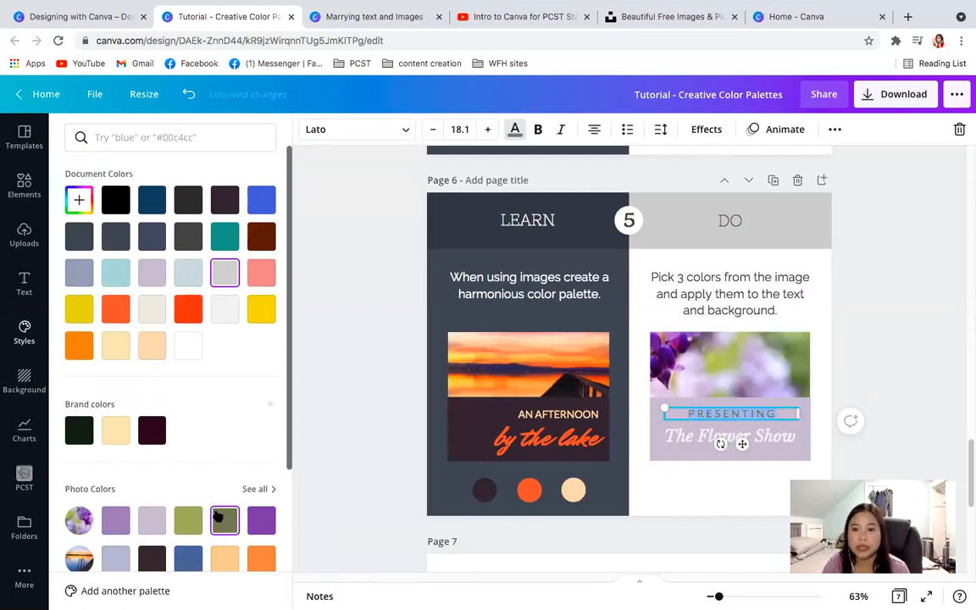
- Change the color of "The Flower Show" text on page 6 to the purple #9b80b4 from the flower image's photo colors
{"action": "double_click", "coordinate": [694, 435]}
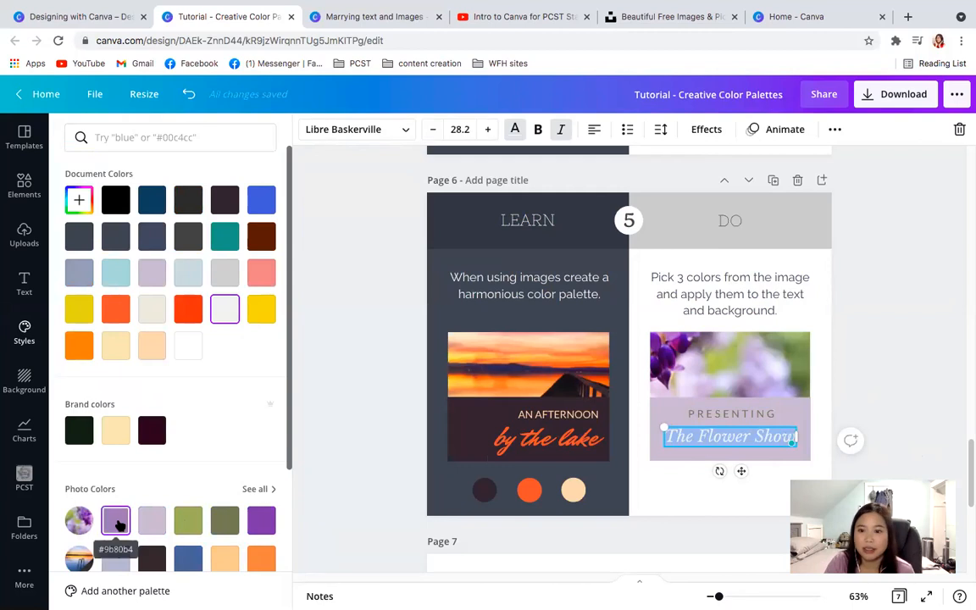
{"action": "left_click", "coordinate": [117, 521]}
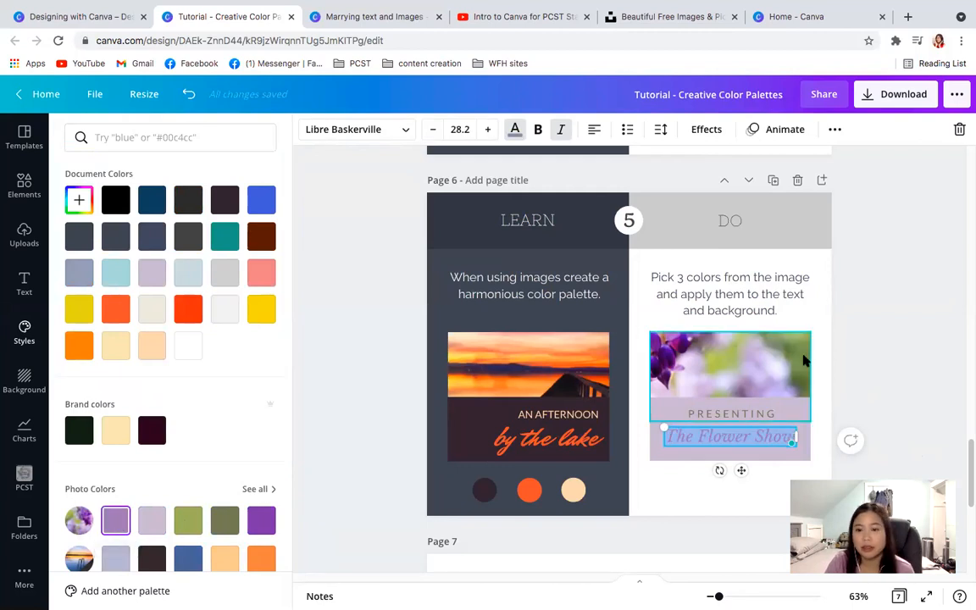
{"action": "left_click", "coordinate": [930, 355]}
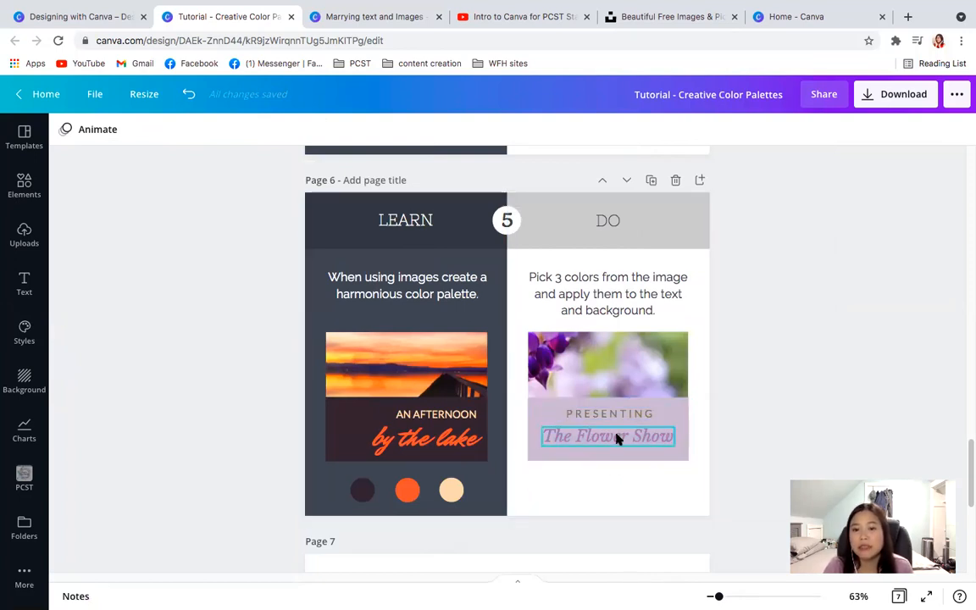
- Examine the photo color palettes offered for the lilac panel behind "The Flower Show" on page 6
{"action": "left_click", "coordinate": [681, 411]}
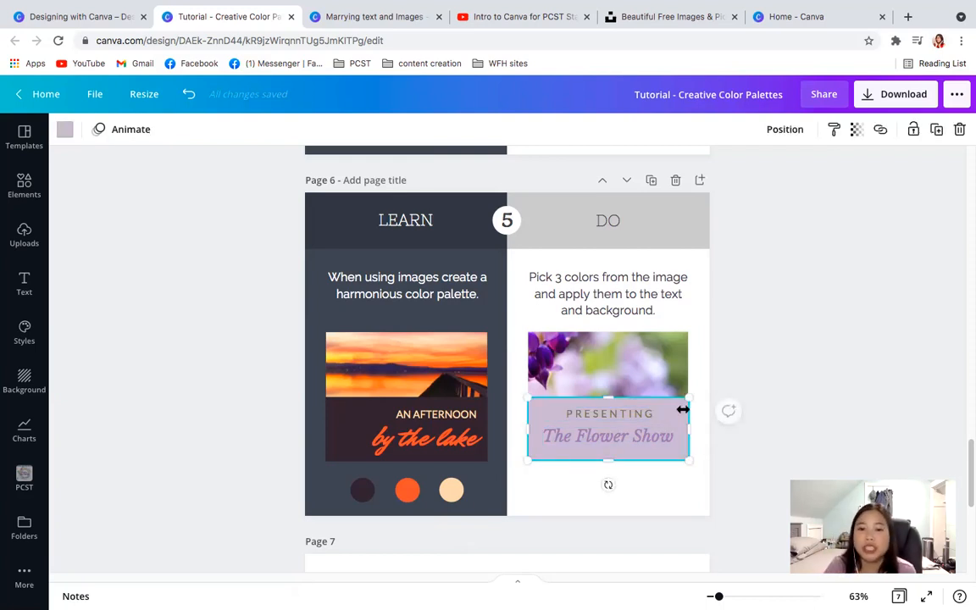
{"action": "left_click", "coordinate": [66, 129]}
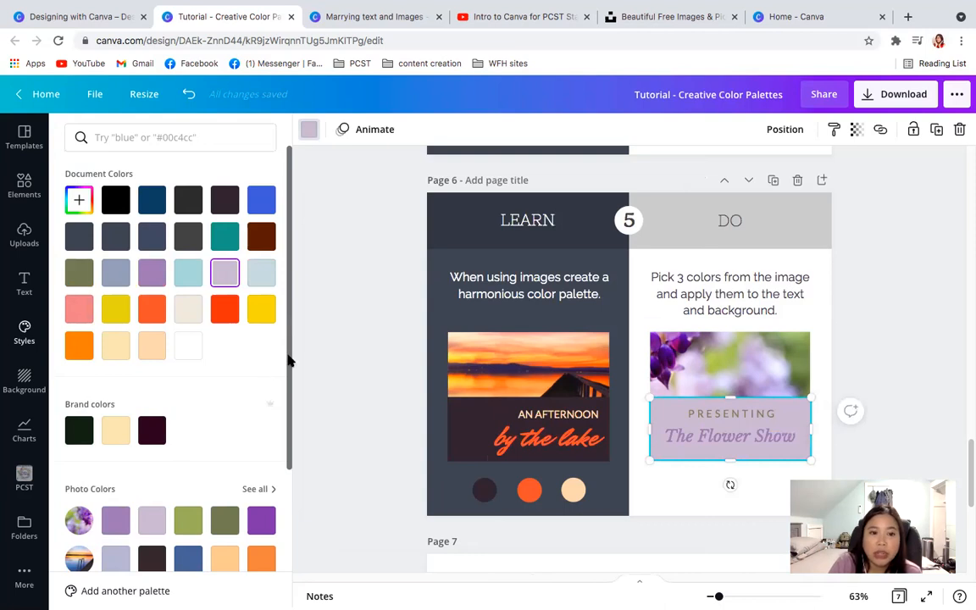
{"action": "scroll", "coordinate": [287, 359], "scroll_direction": "down", "scroll_amount": 2}
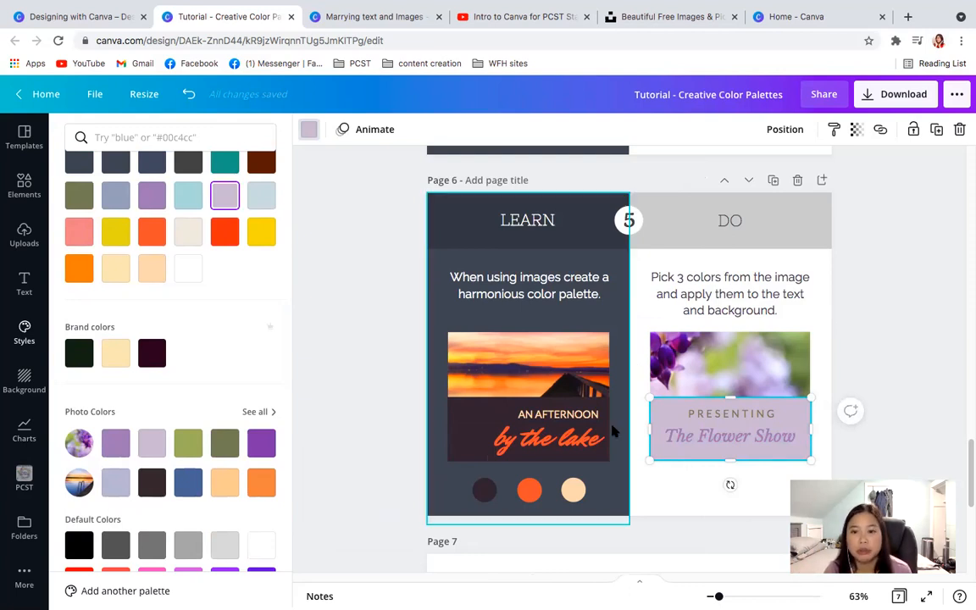
{"action": "mouse_move", "coordinate": [967, 446]}
{"action": "left_mouse_down"}
{"action": "mouse_move", "coordinate": [968, 487]}
{"action": "mouse_move", "coordinate": [962, 429]}
{"action": "left_mouse_up"}
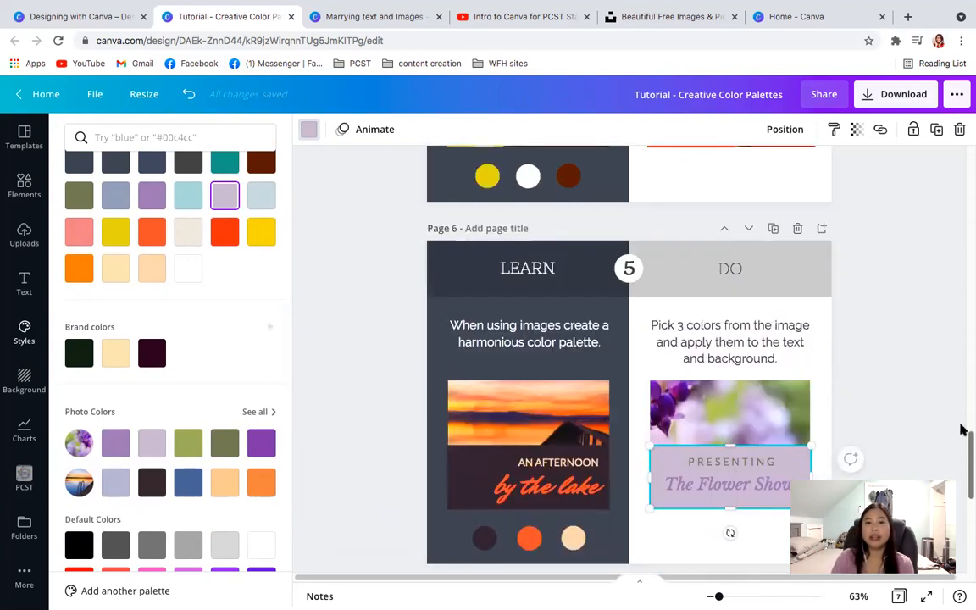
{"action": "left_click", "coordinate": [308, 129]}
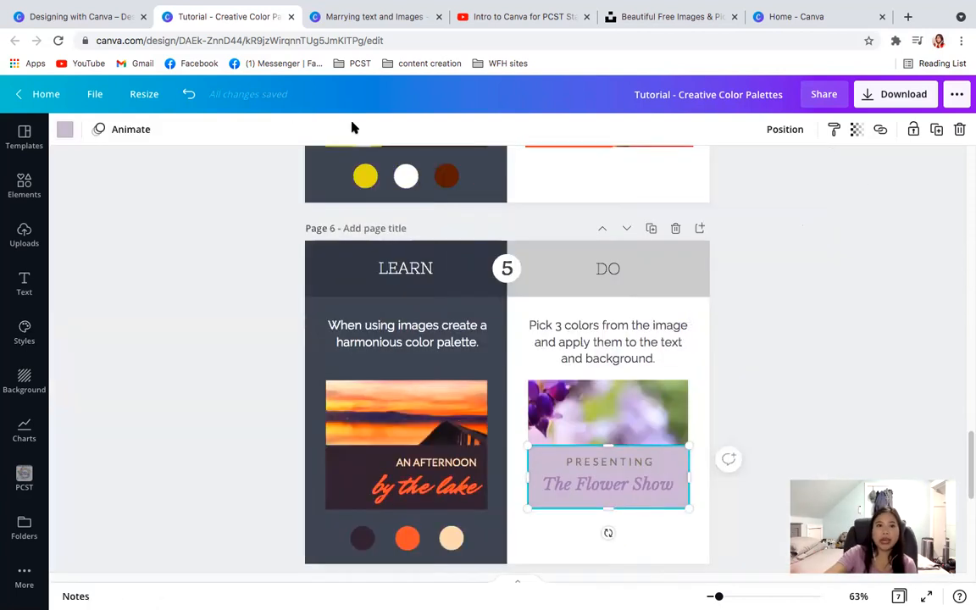
- Close the Creative Color Palettes tutorial to move on to the "Marrying text and Images" design
{"action": "left_click", "coordinate": [291, 18]}
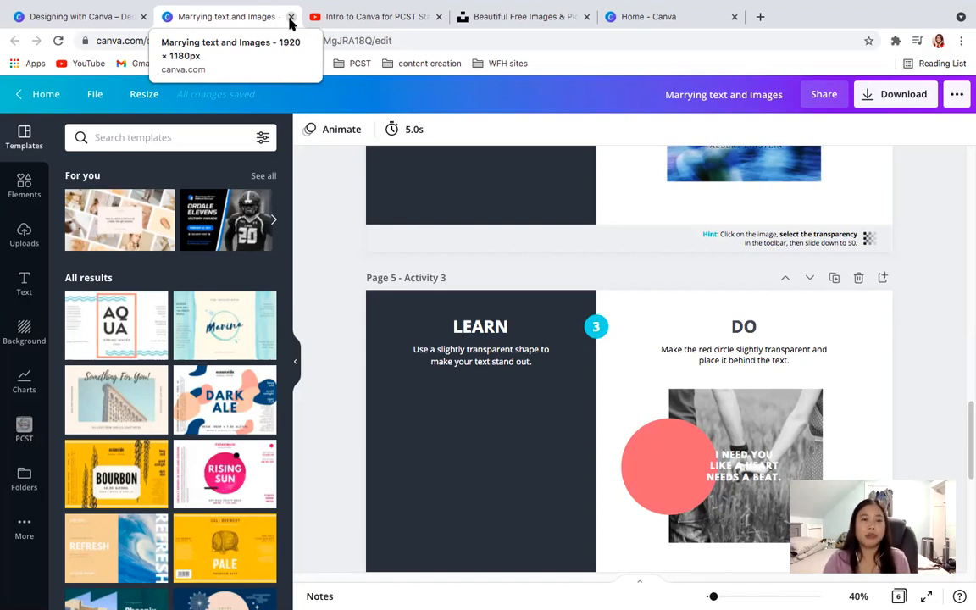
- Return to the Design School tutorials list and open the "Enhancing Images" tutorial
{"action": "mouse_move", "coordinate": [729, 4]}
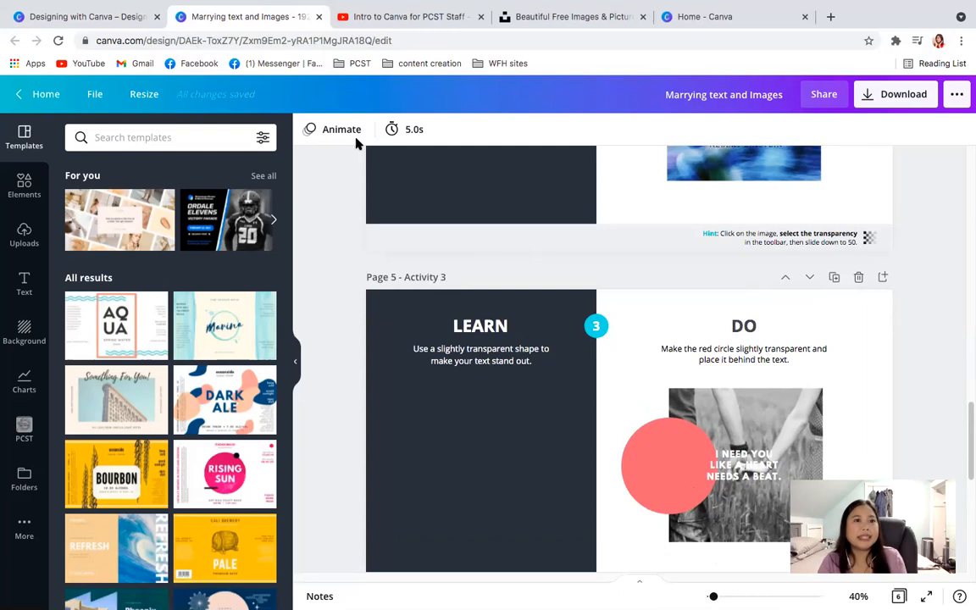
{"action": "left_click", "coordinate": [84, 20]}
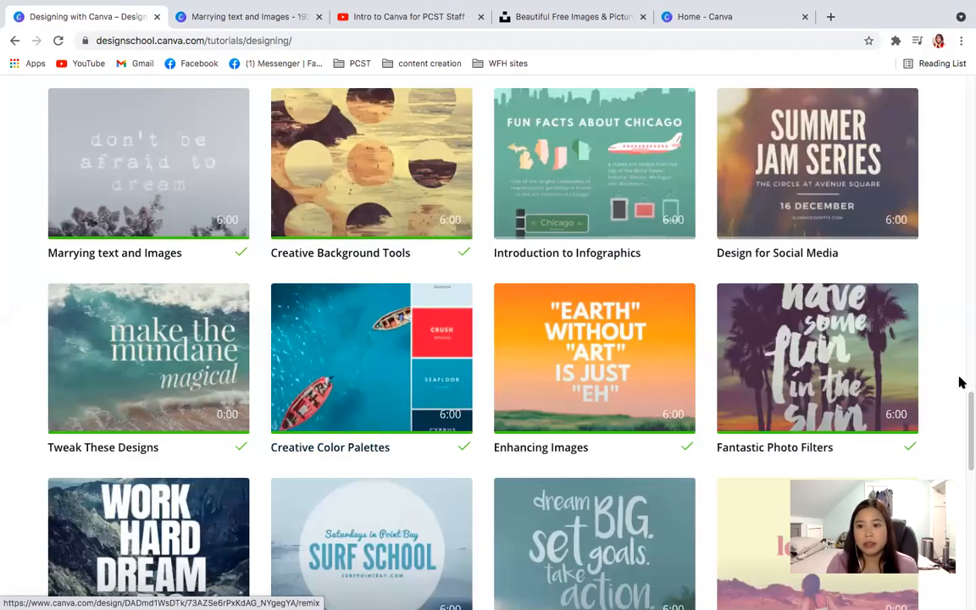
{"action": "mouse_move", "coordinate": [967, 439]}
{"action": "left_mouse_down"}
{"action": "mouse_move", "coordinate": [968, 512]}
{"action": "mouse_move", "coordinate": [968, 449]}
{"action": "left_mouse_up"}
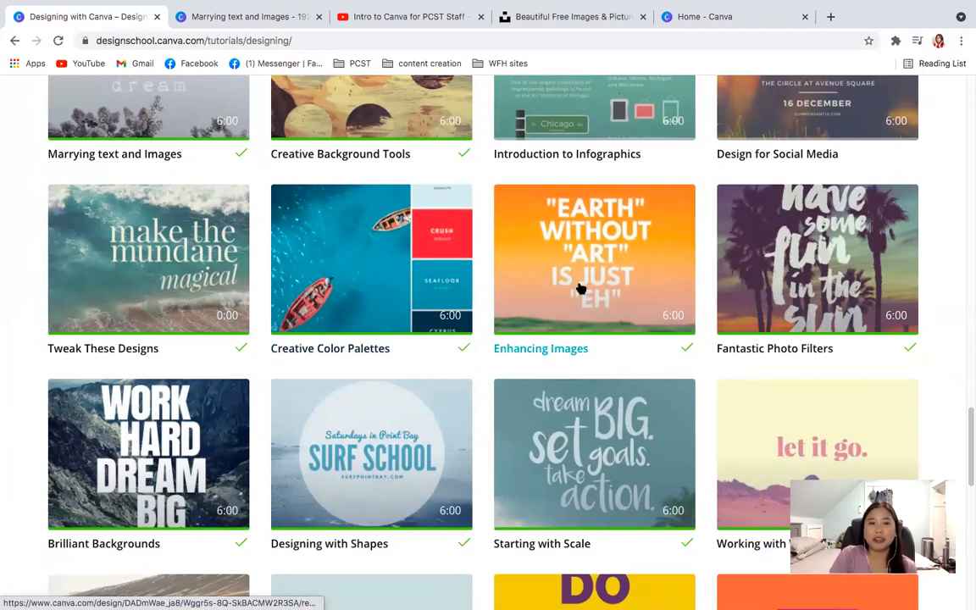
{"action": "left_click", "coordinate": [573, 280]}
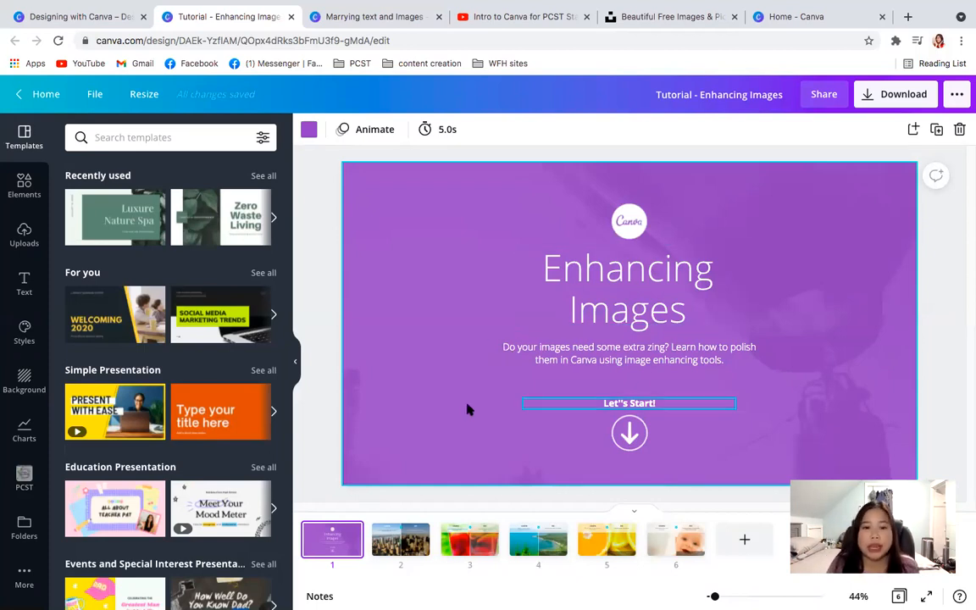
- Set the brightness of the dark city image in the DO half of page 2 to 42
{"action": "left_click", "coordinate": [400, 542]}
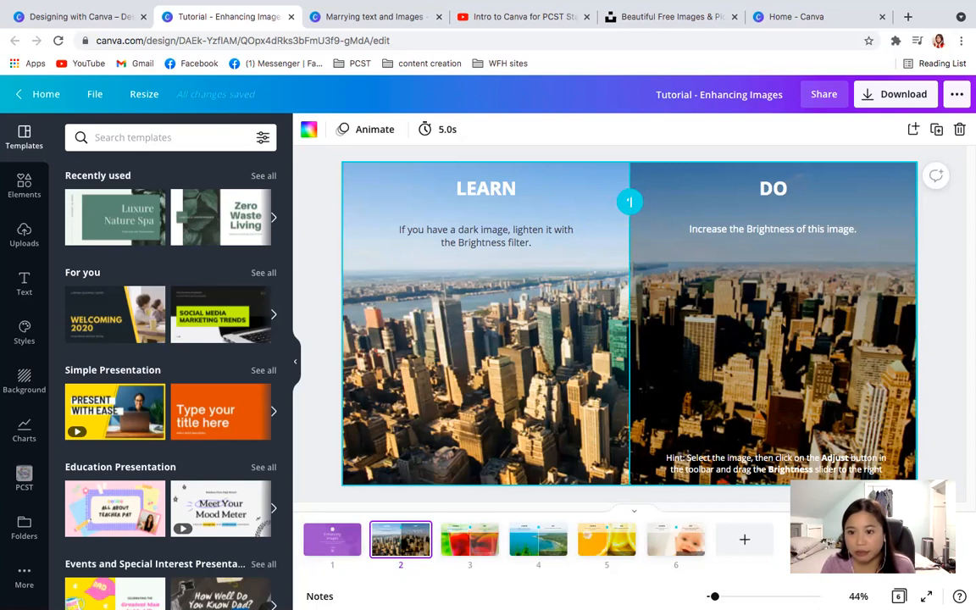
{"action": "left_click", "coordinate": [677, 254]}
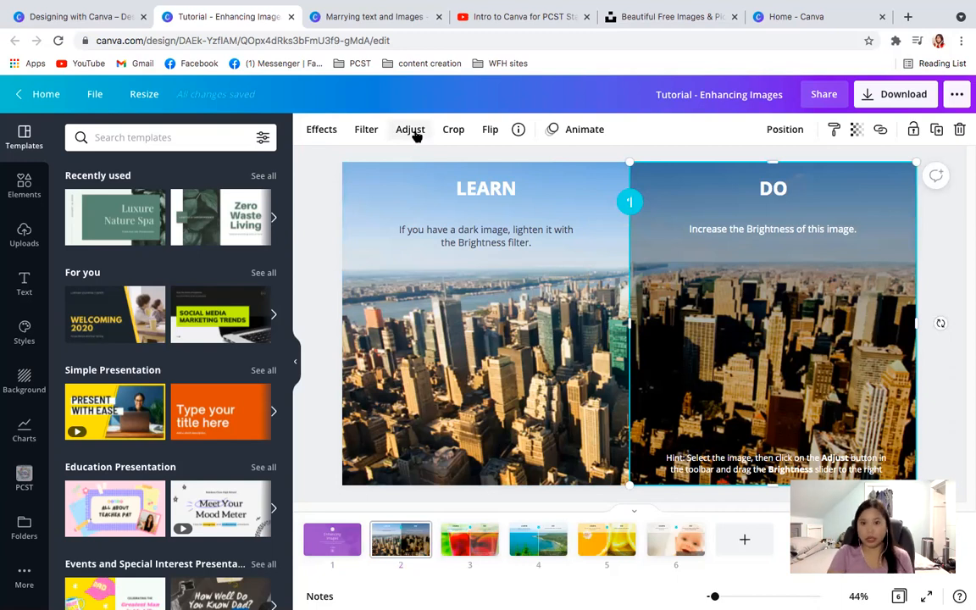
{"action": "left_click", "coordinate": [80, 17]}
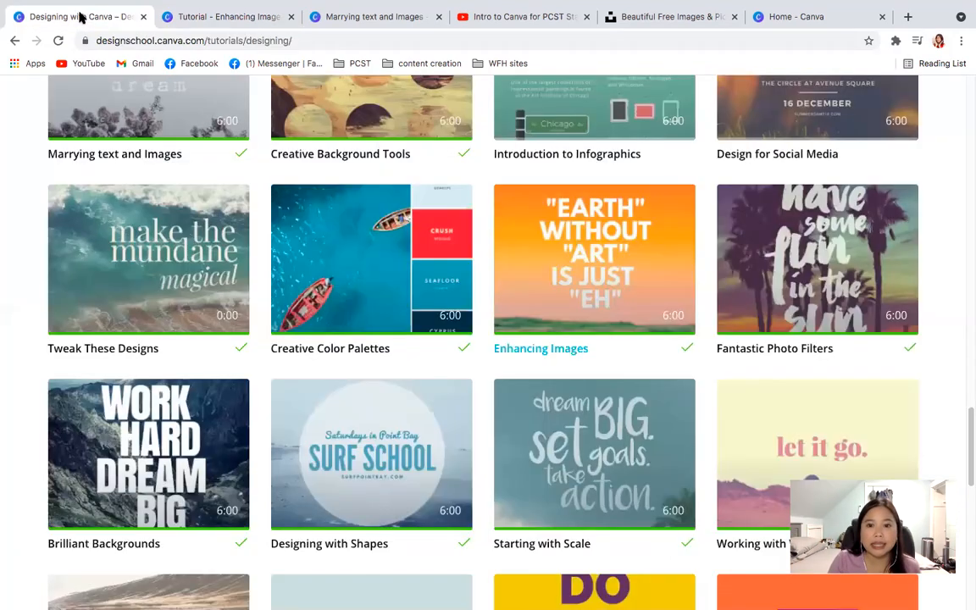
{"action": "left_click", "coordinate": [185, 20]}
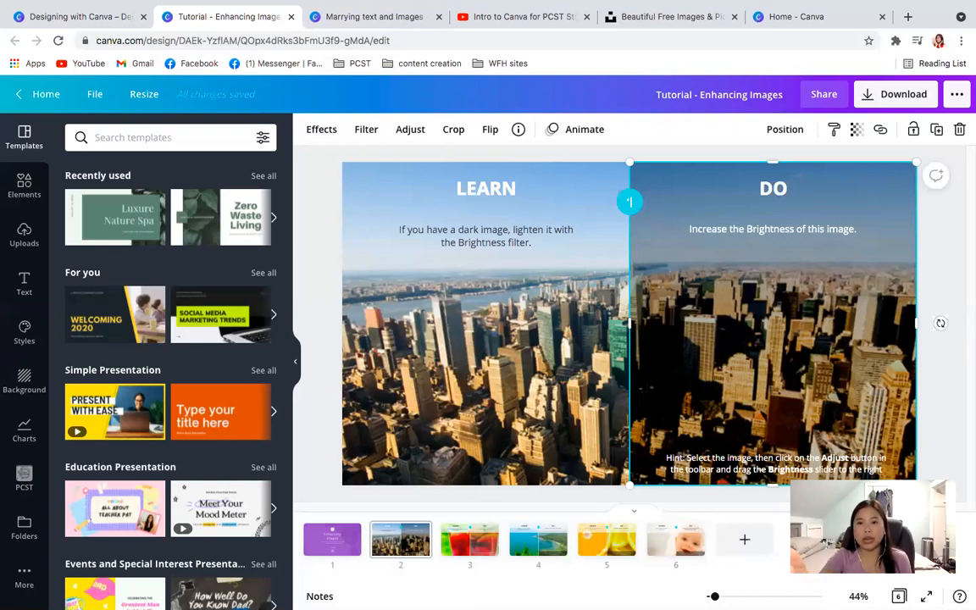
{"action": "left_click", "coordinate": [412, 132]}
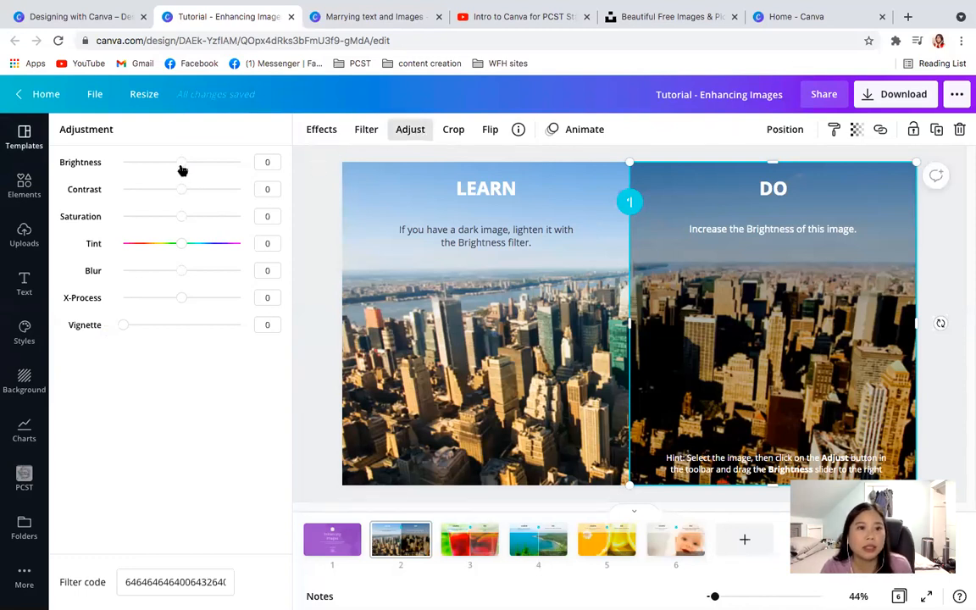
{"action": "left_click_drag", "start_coordinate": [181, 167], "coordinate": [205, 163]}
{"action": "right_click", "coordinate": [206, 163]}
{"action": "left_click", "coordinate": [130, 381]}
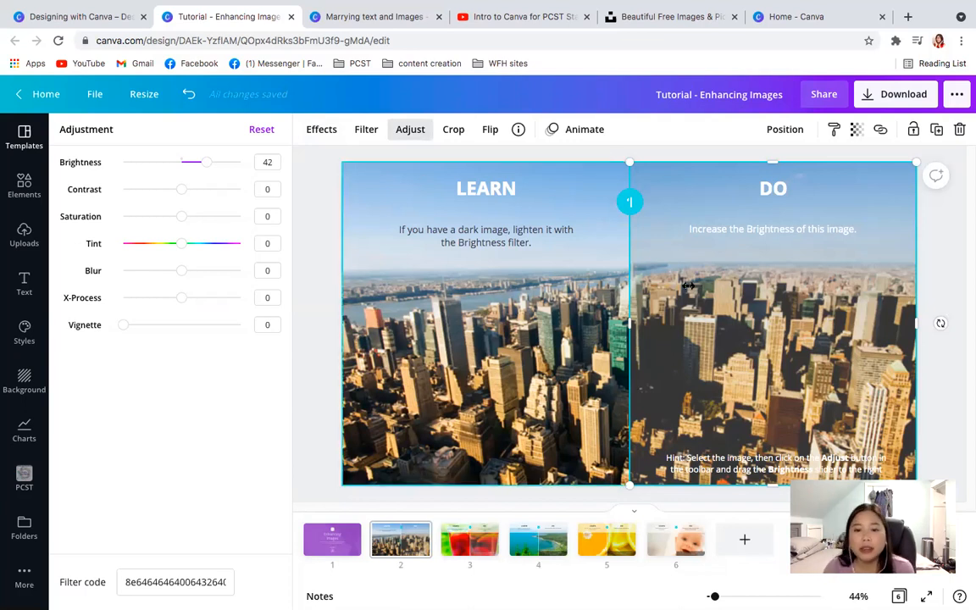
- Set the contrast of the dull drink image in the DO half of page 3 to 66
{"action": "left_click", "coordinate": [474, 555]}
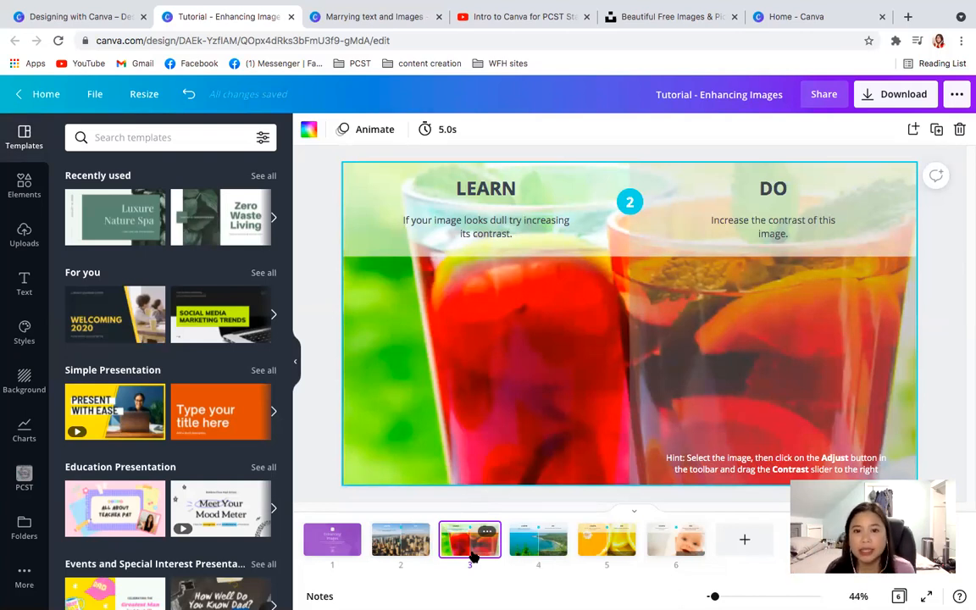
{"action": "left_click", "coordinate": [823, 425]}
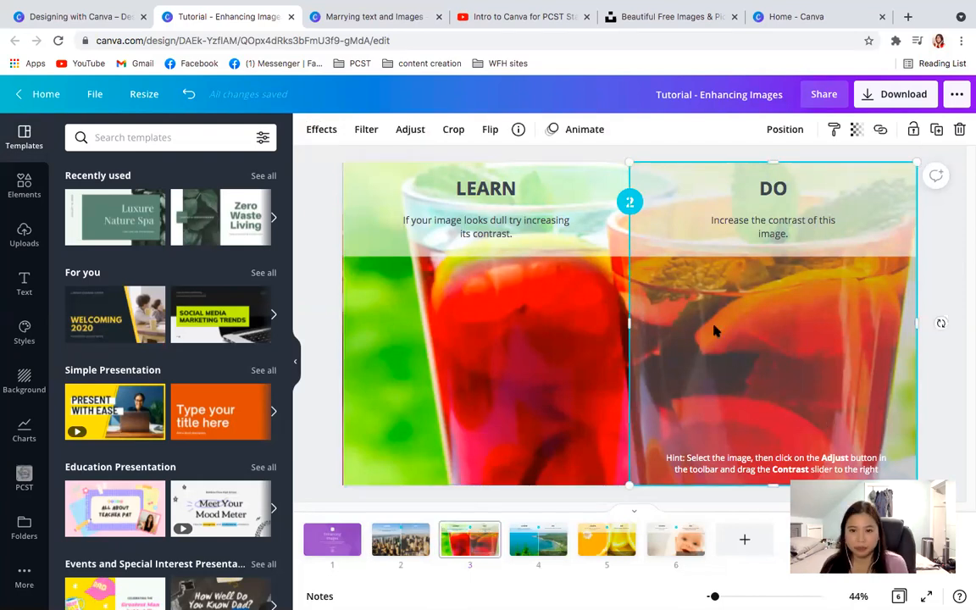
{"action": "left_click", "coordinate": [405, 130]}
{"action": "left_click_drag", "start_coordinate": [182, 191], "coordinate": [207, 193]}
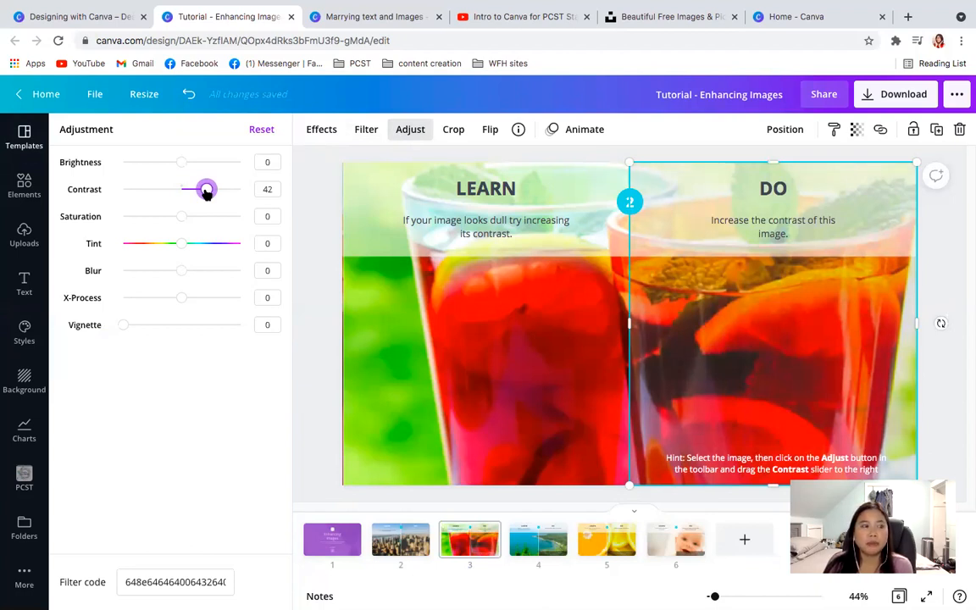
{"action": "left_click_drag", "start_coordinate": [207, 192], "coordinate": [209, 193]}
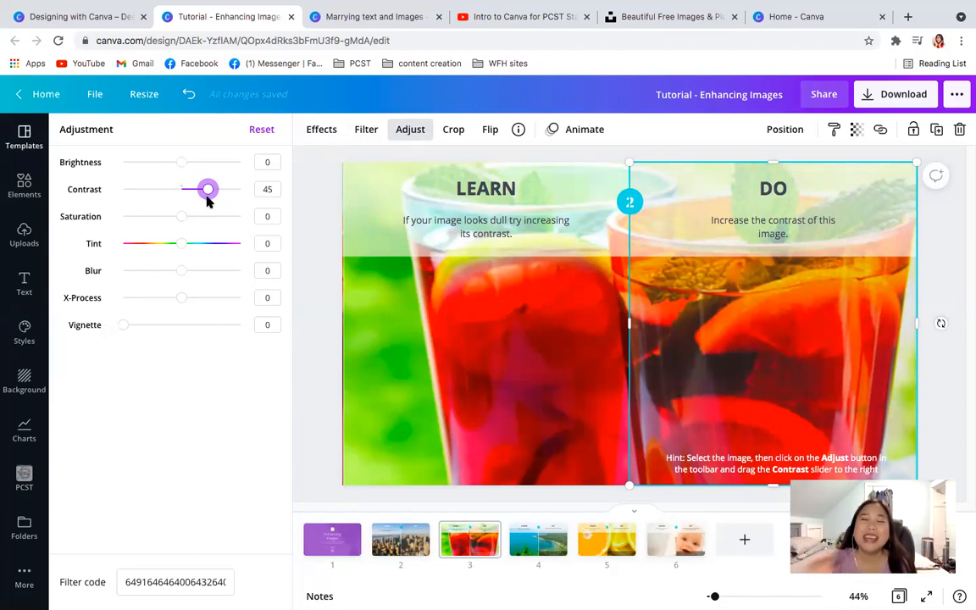
{"action": "left_click_drag", "start_coordinate": [208, 199], "coordinate": [221, 192]}
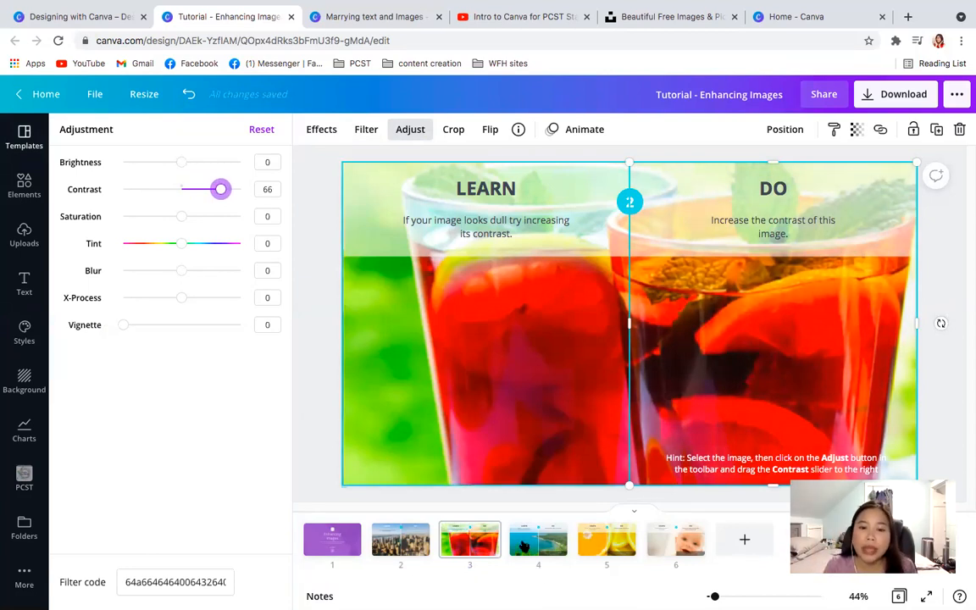
- Set the saturation of the coastline image in the DO half of page 4 to 100
{"action": "left_click", "coordinate": [531, 553]}
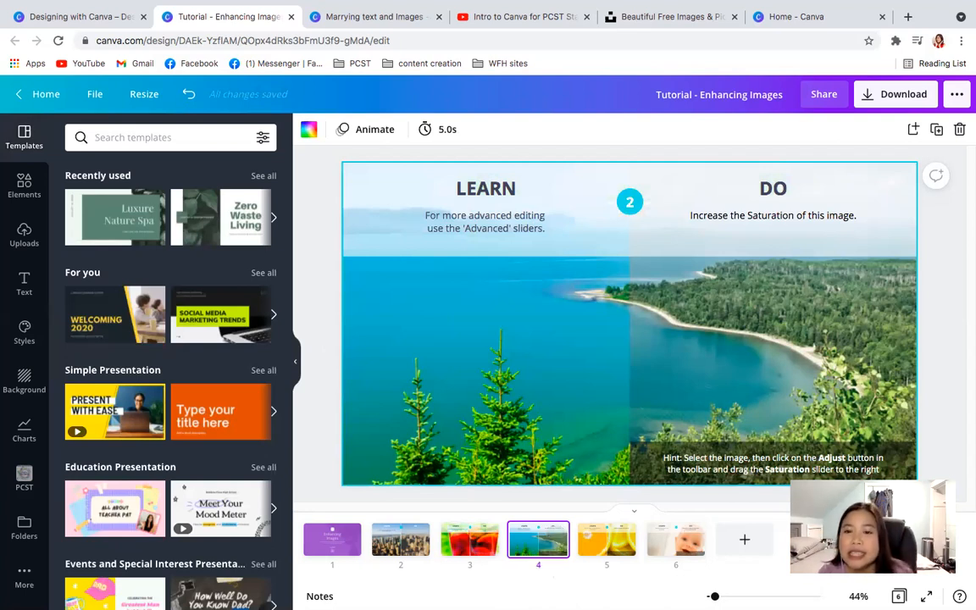
{"action": "left_click", "coordinate": [773, 396]}
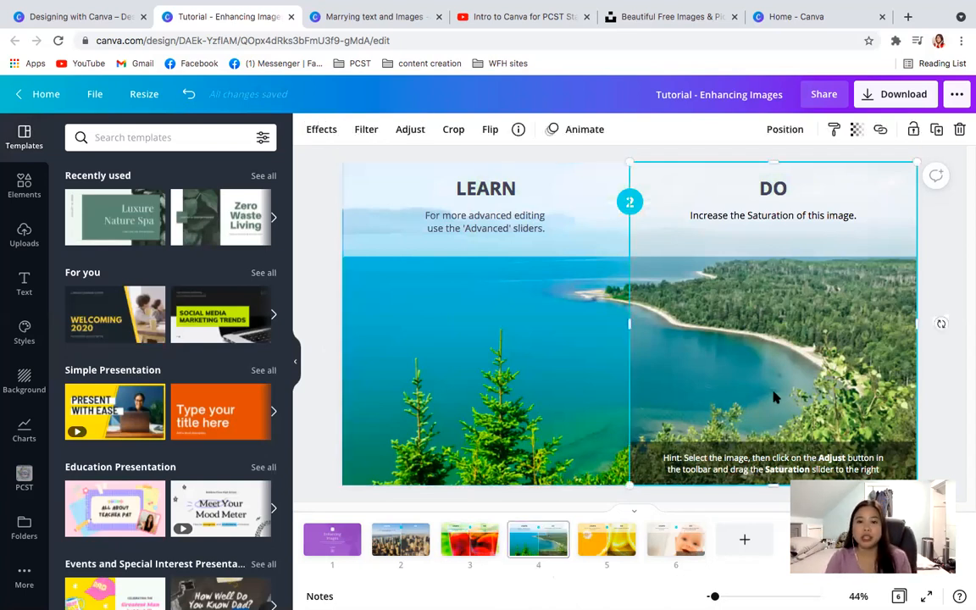
{"action": "left_click", "coordinate": [410, 128]}
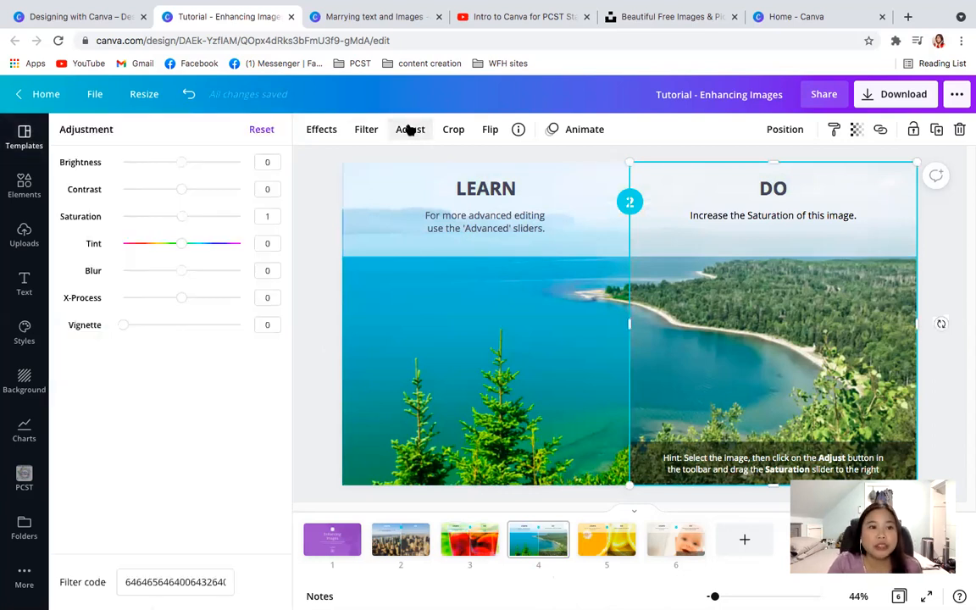
{"action": "mouse_move", "coordinate": [182, 219]}
{"action": "left_mouse_down"}
{"action": "mouse_move", "coordinate": [279, 216]}
{"action": "mouse_move", "coordinate": [175, 219]}
{"action": "left_mouse_up"}
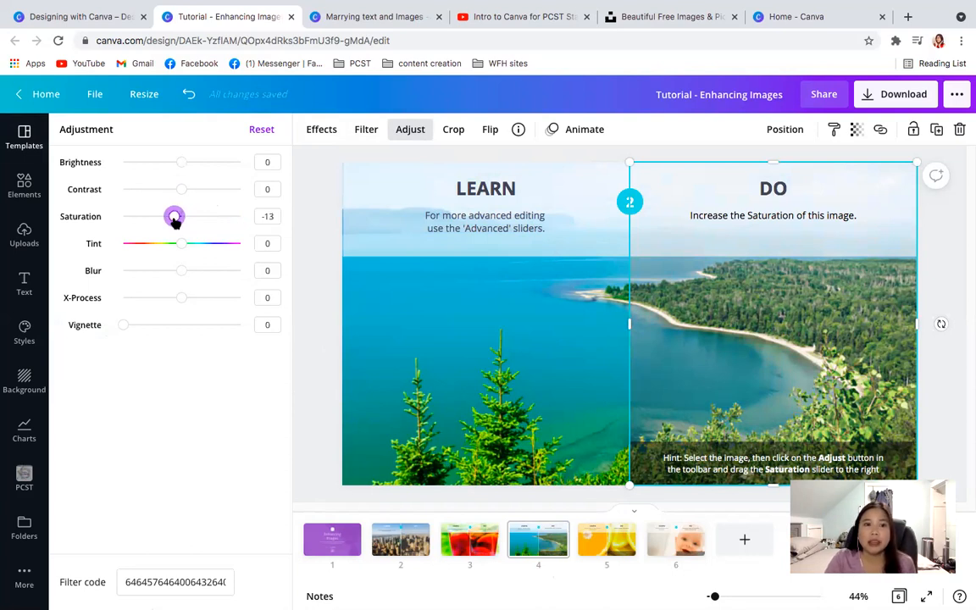
{"action": "left_click_drag", "start_coordinate": [174, 217], "coordinate": [287, 220]}
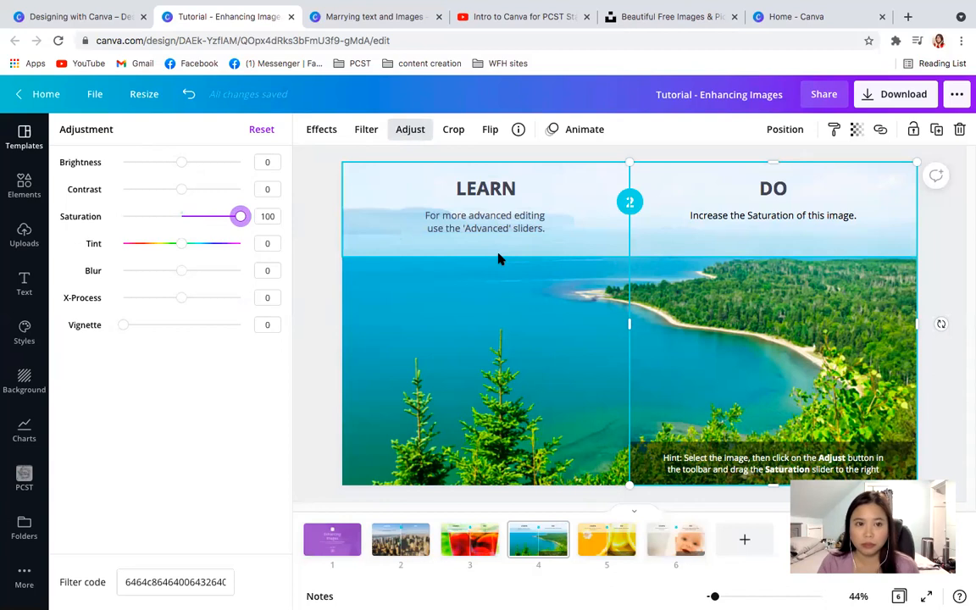
{"action": "left_click_drag", "start_coordinate": [239, 216], "coordinate": [270, 225]}
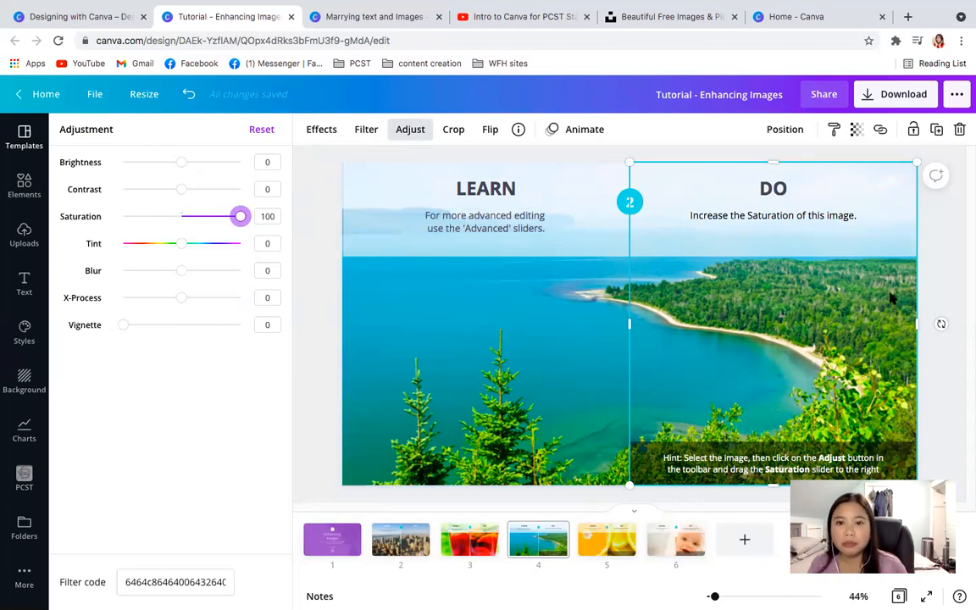
- Set the tint of the orange slices image in the DO half of page 5 to -100
{"action": "left_click", "coordinate": [598, 559]}
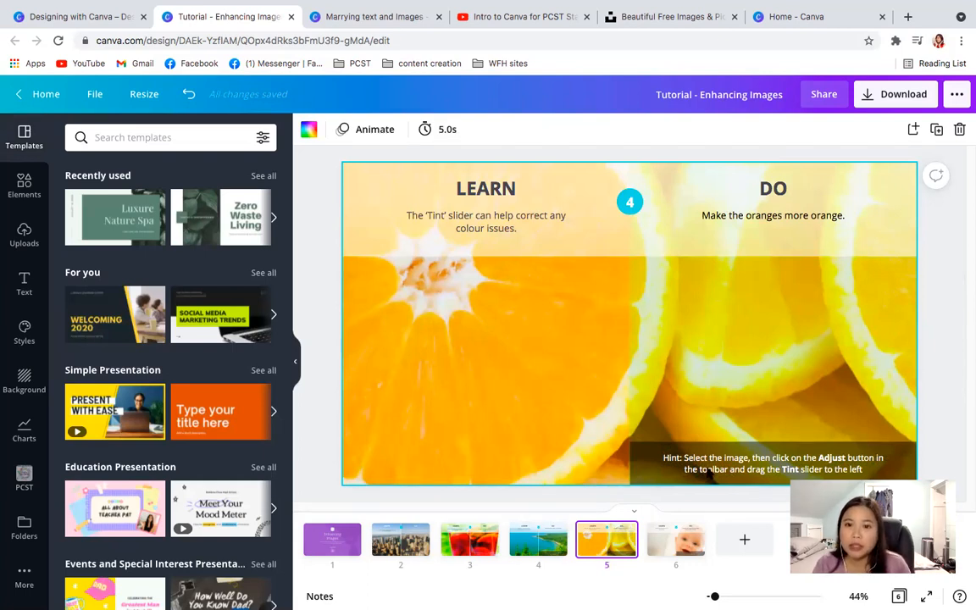
{"action": "left_click", "coordinate": [722, 389]}
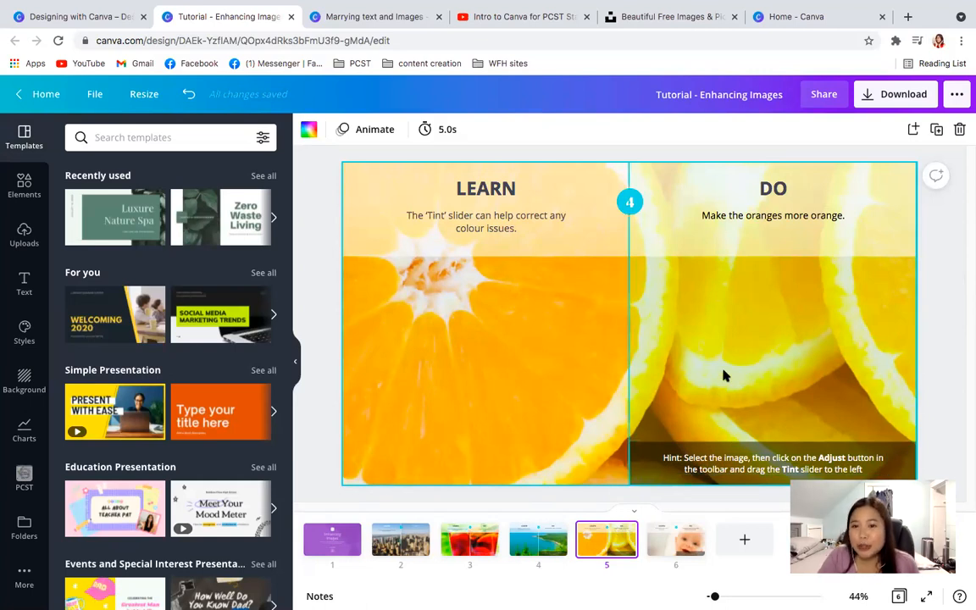
{"action": "left_click", "coordinate": [725, 366]}
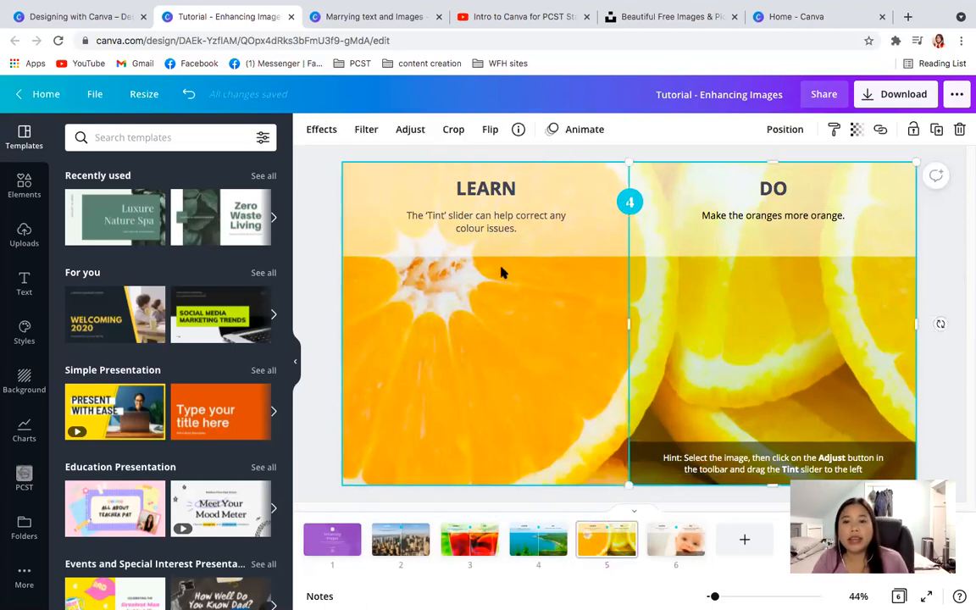
{"action": "left_click", "coordinate": [410, 129]}
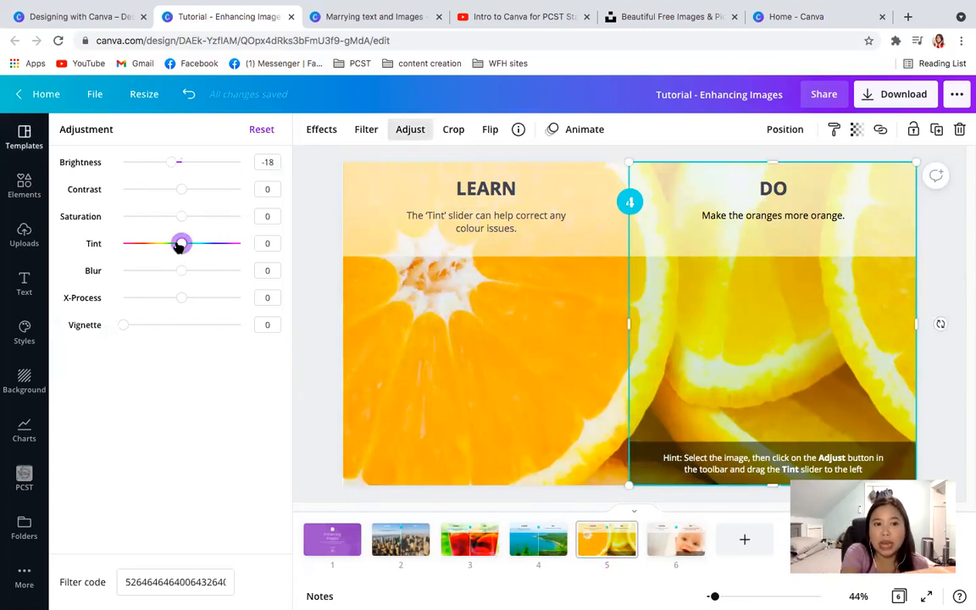
{"action": "left_click_drag", "start_coordinate": [183, 243], "coordinate": [130, 238]}
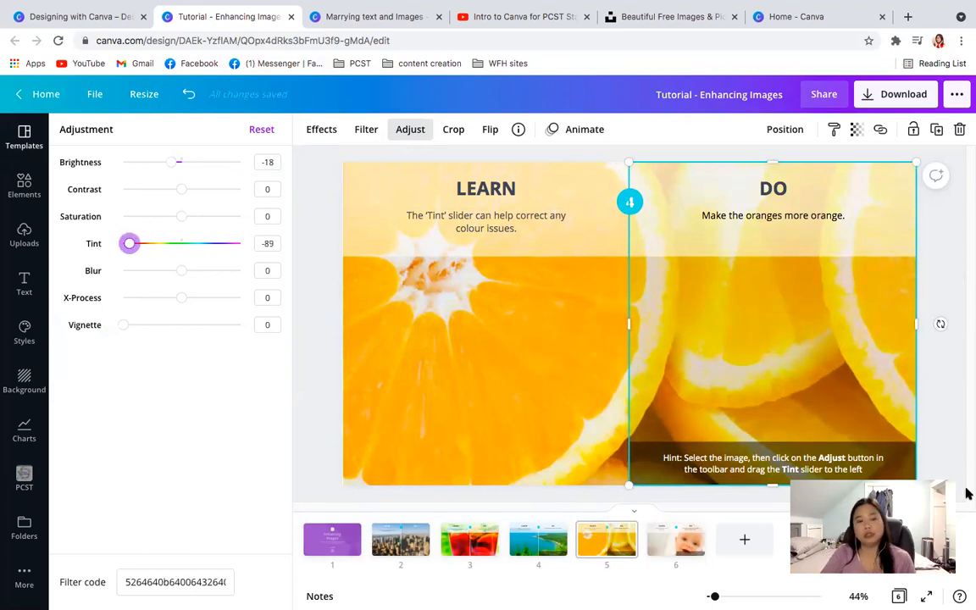
{"action": "left_click", "coordinate": [950, 435]}
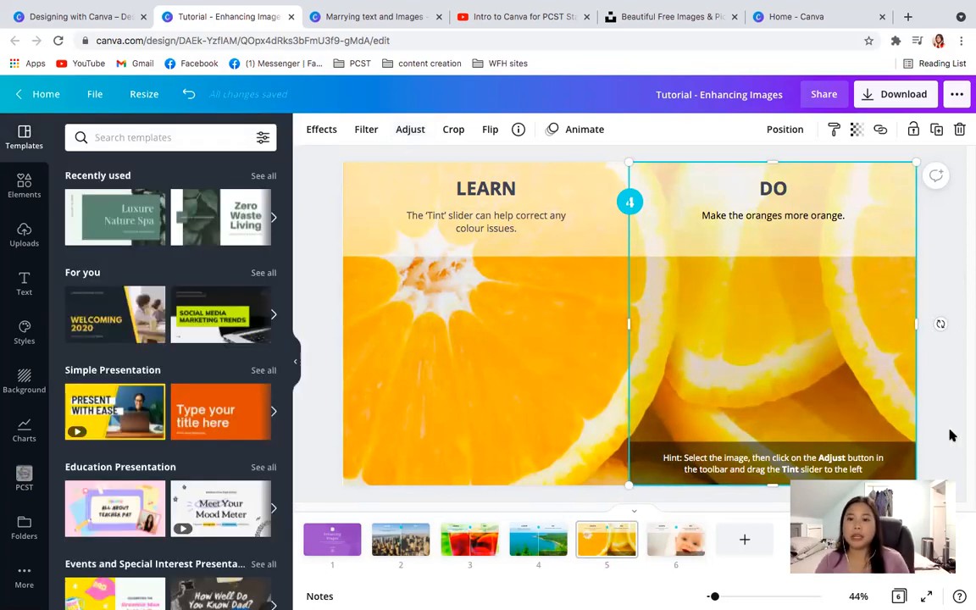
{"action": "left_click", "coordinate": [950, 435]}
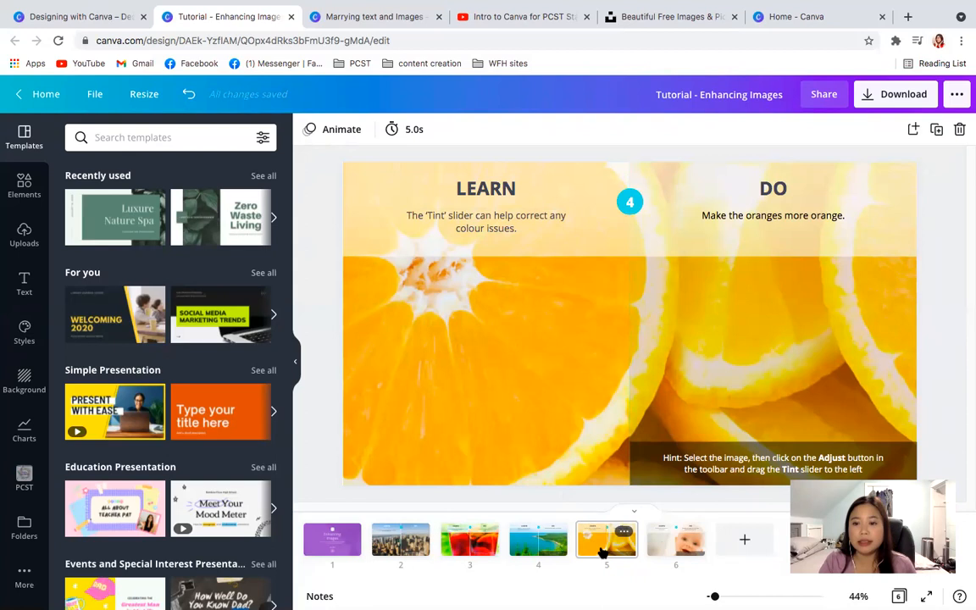
{"action": "left_click", "coordinate": [680, 392]}
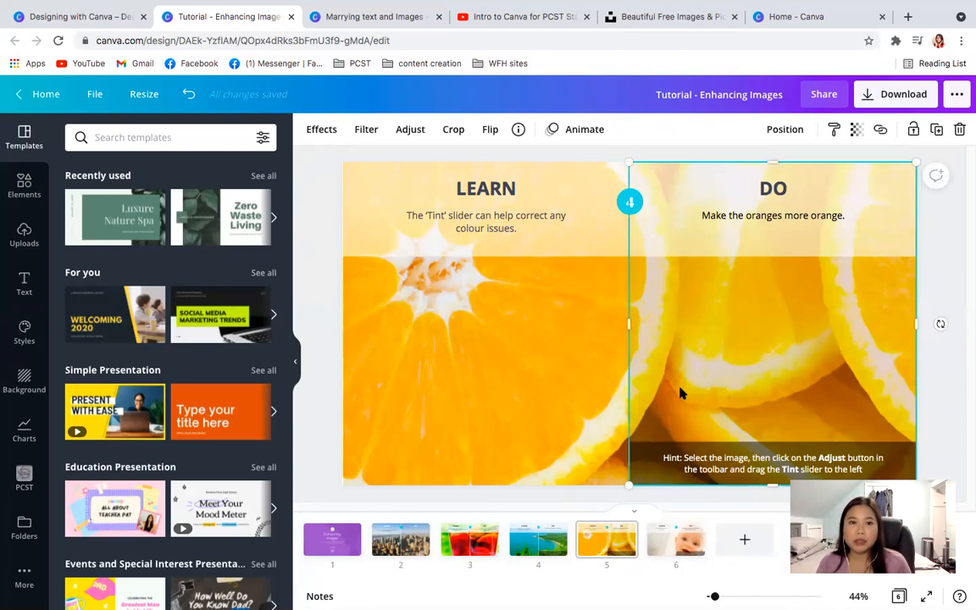
{"action": "left_click", "coordinate": [412, 131]}
{"action": "left_click_drag", "start_coordinate": [207, 246], "coordinate": [85, 233]}
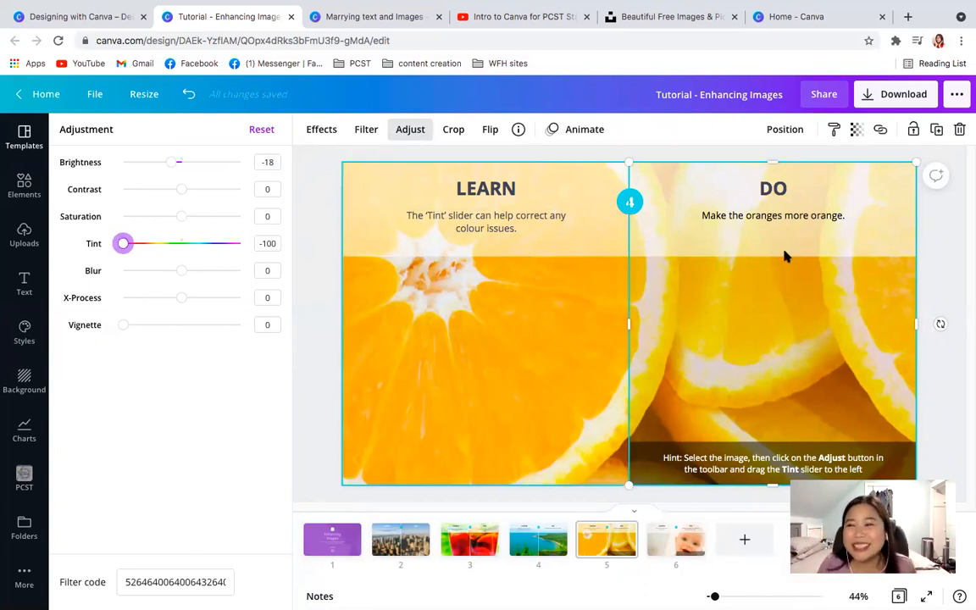
{"action": "left_click", "coordinate": [947, 271]}
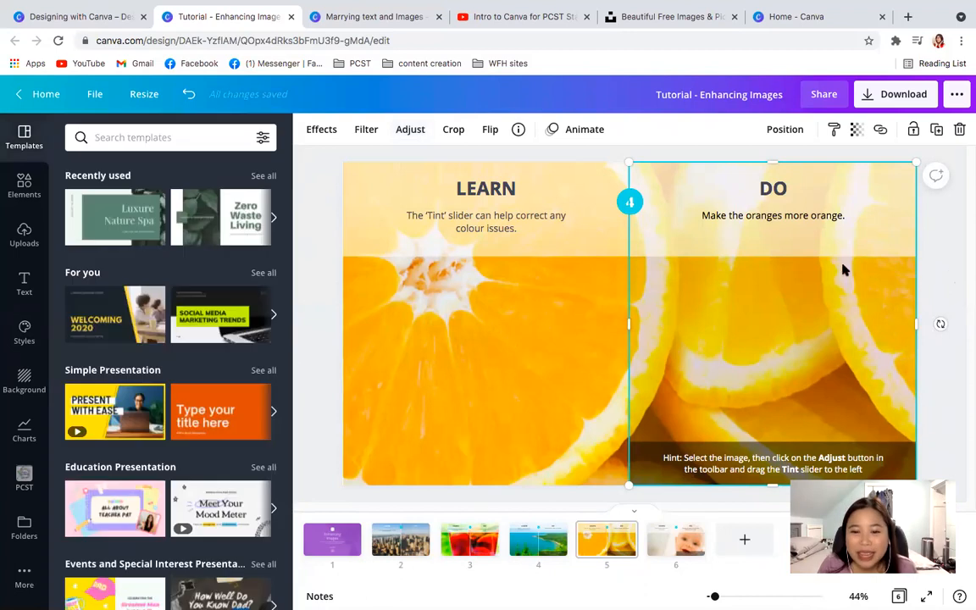
- Sharpen the baby background photo on page 6 by setting its blur to -100
{"action": "left_click", "coordinate": [675, 546]}
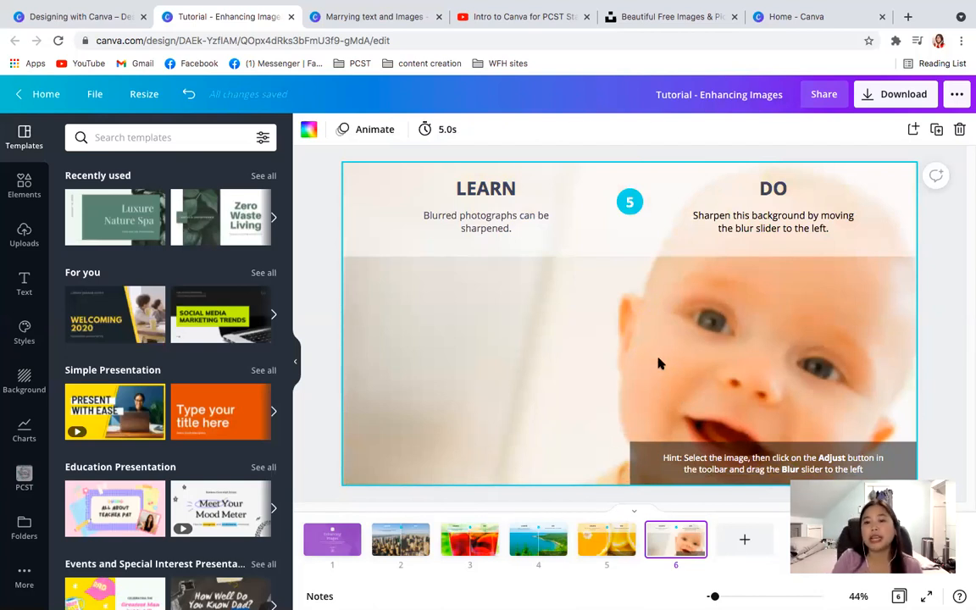
{"action": "left_click", "coordinate": [663, 391]}
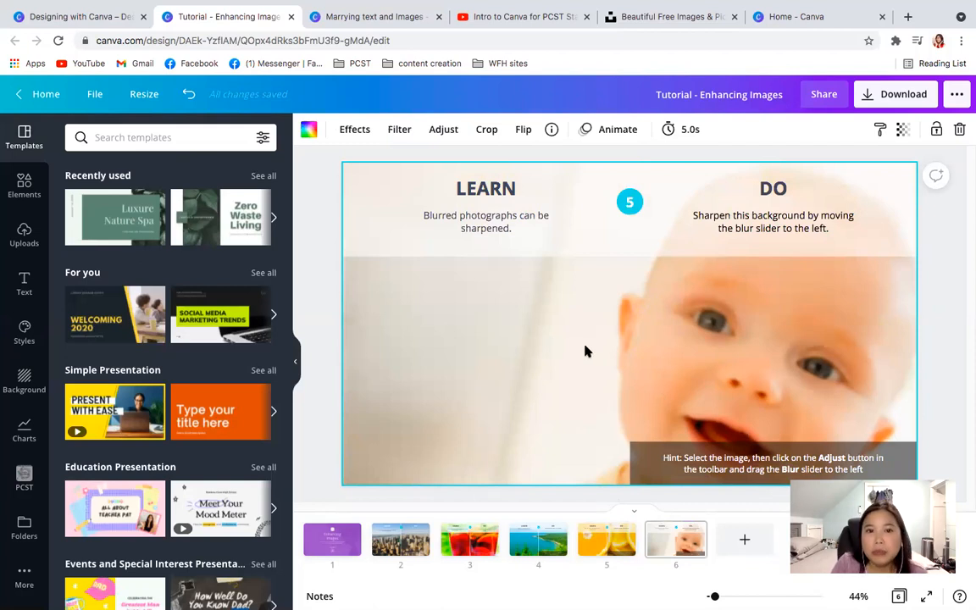
{"action": "left_click", "coordinate": [441, 131]}
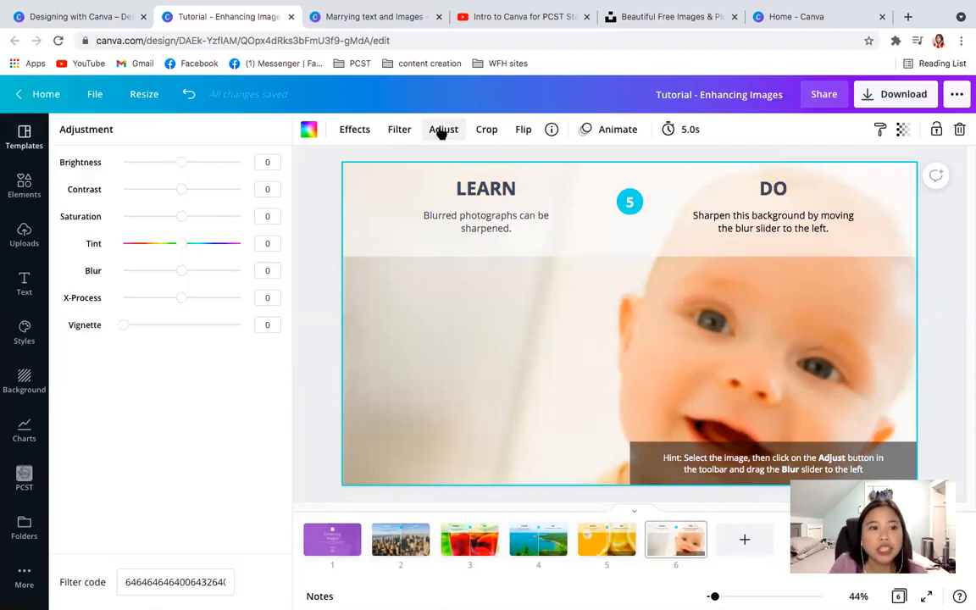
{"action": "left_click_drag", "start_coordinate": [181, 273], "coordinate": [223, 271]}
{"action": "left_click_drag", "start_coordinate": [103, 275], "coordinate": [79, 271]}
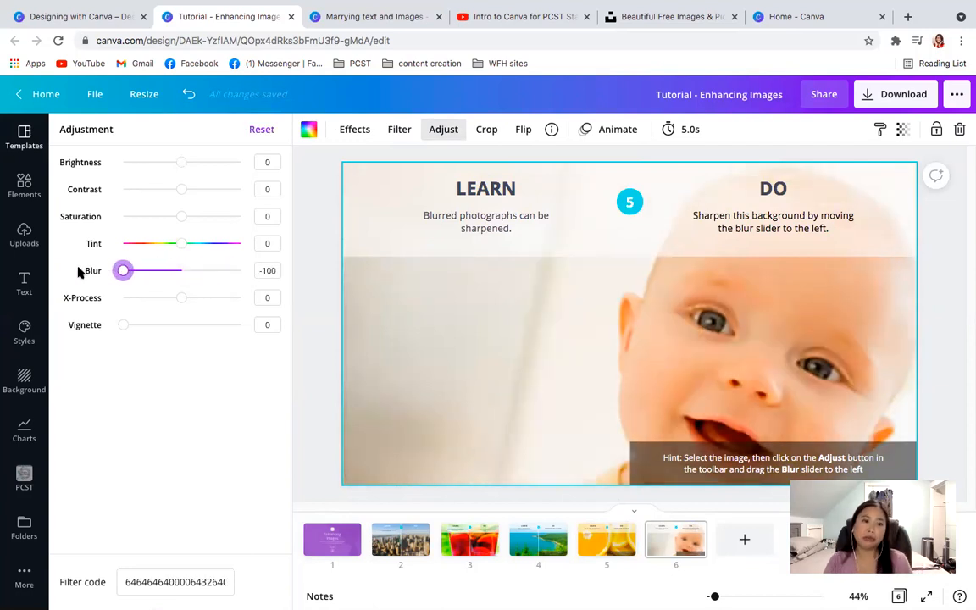
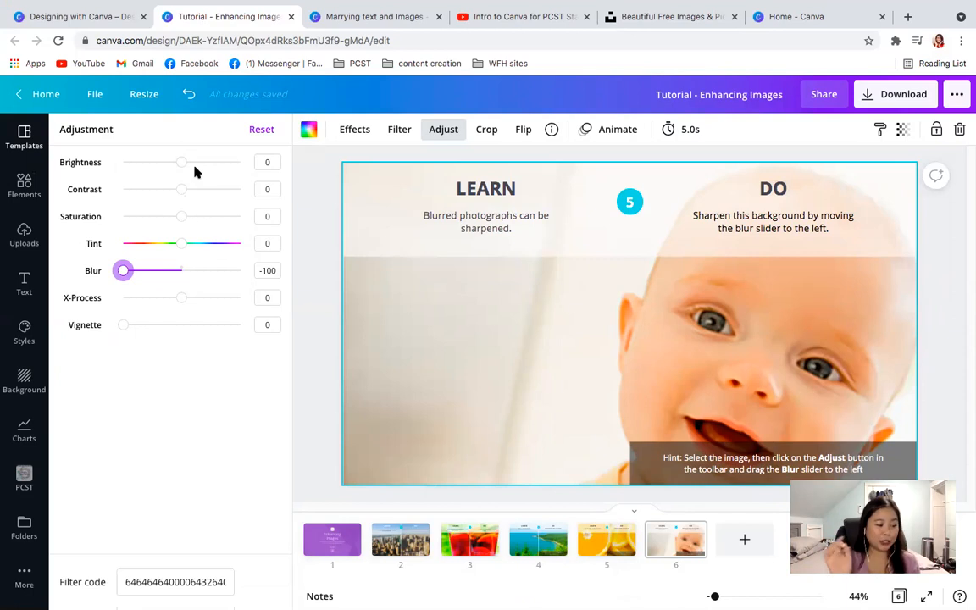
- Open the Fantastic Photo Filters tutorial from the Design School list of designing tutorials
{"action": "left_click", "coordinate": [73, 17]}
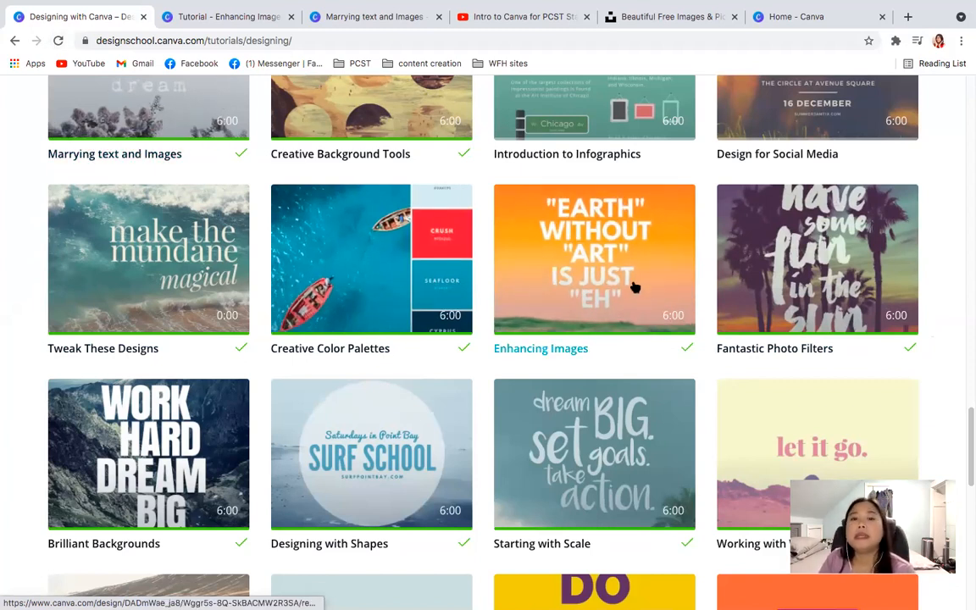
{"action": "left_click", "coordinate": [792, 275]}
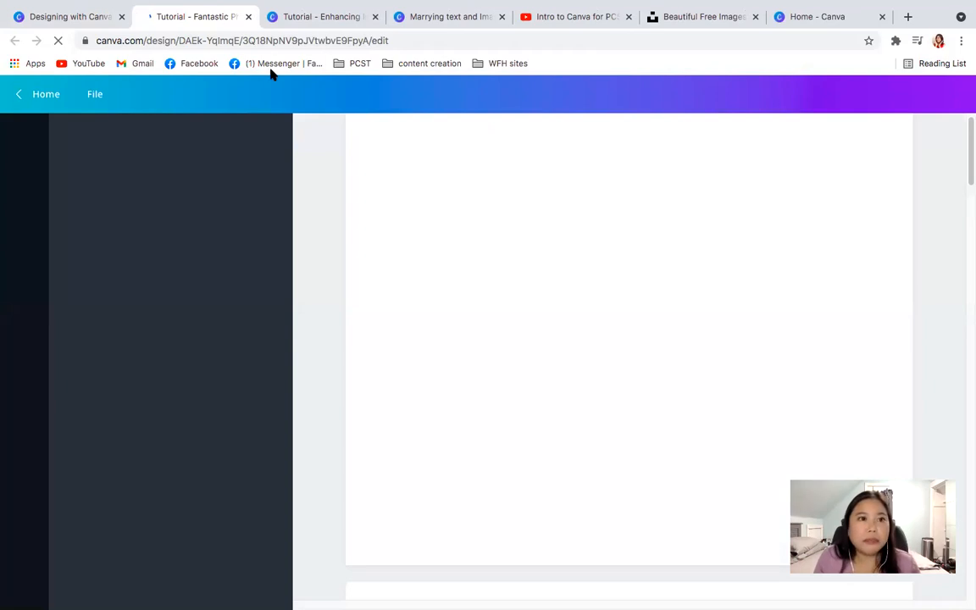
{"action": "left_click", "coordinate": [83, 17]}
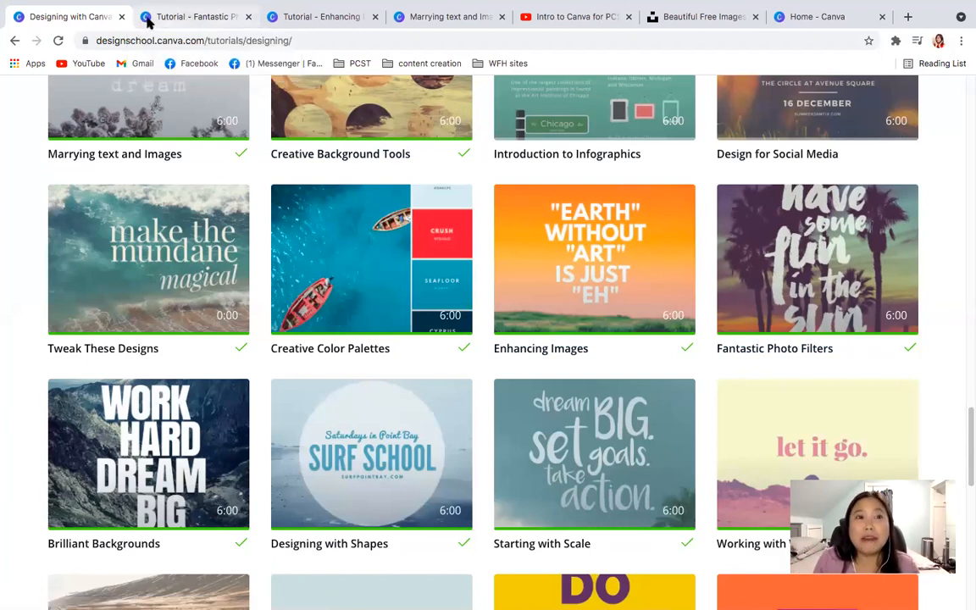
{"action": "left_click", "coordinate": [150, 20]}
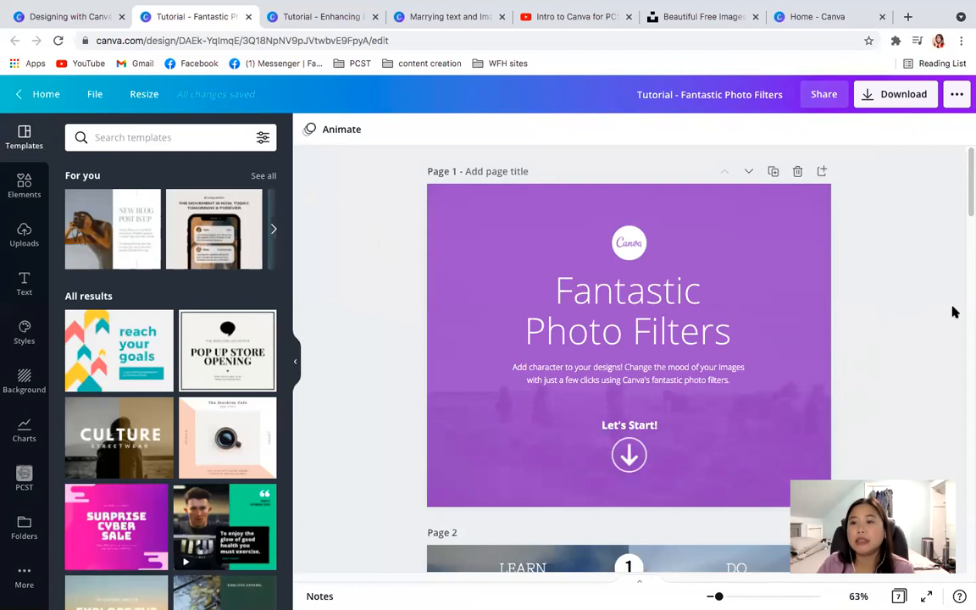
- Apply the Drama filter to the harbour sunset image in the DO half of page 2
{"action": "left_click_drag", "start_coordinate": [965, 193], "coordinate": [966, 250]}
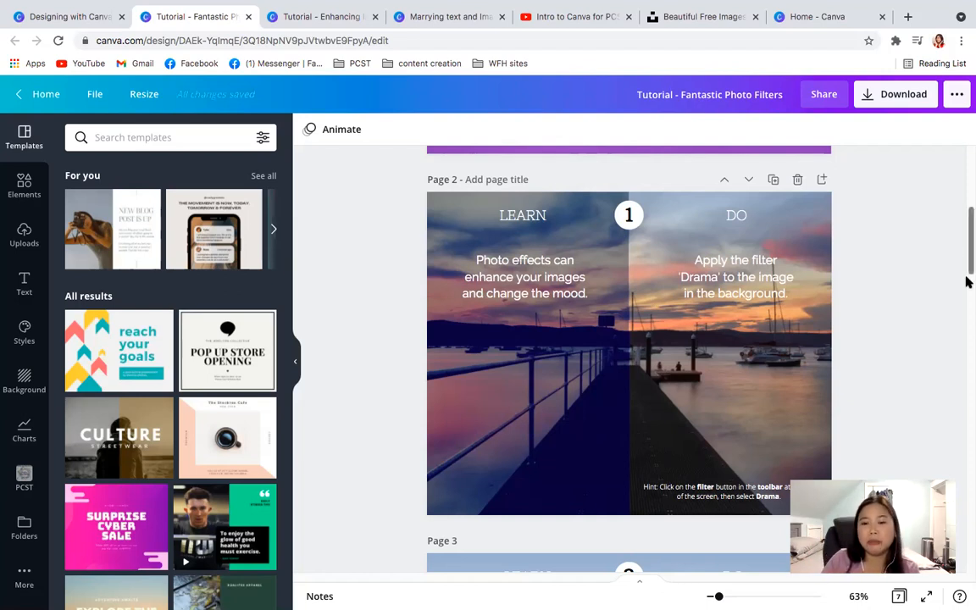
{"action": "left_click", "coordinate": [684, 230]}
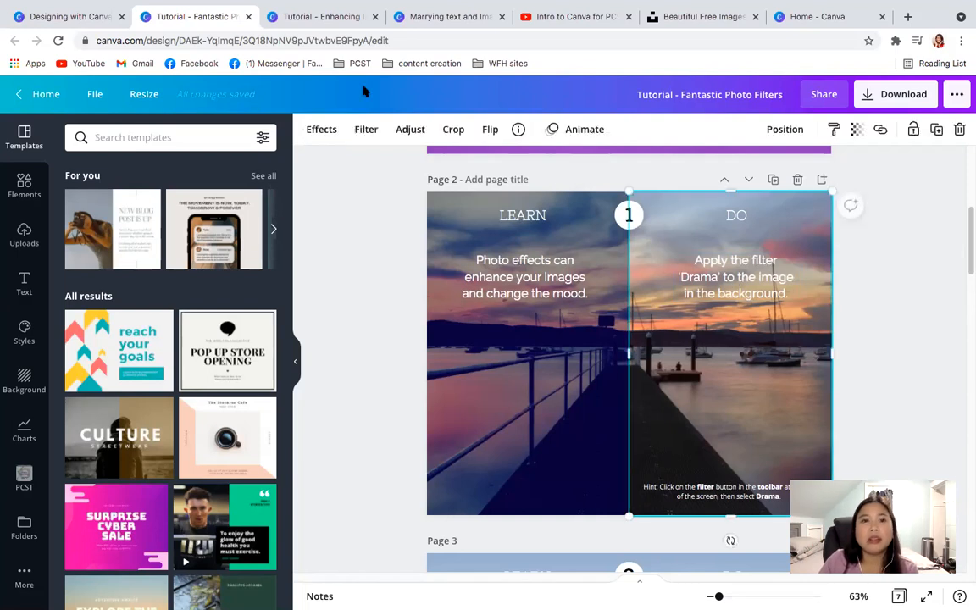
{"action": "left_click", "coordinate": [366, 129]}
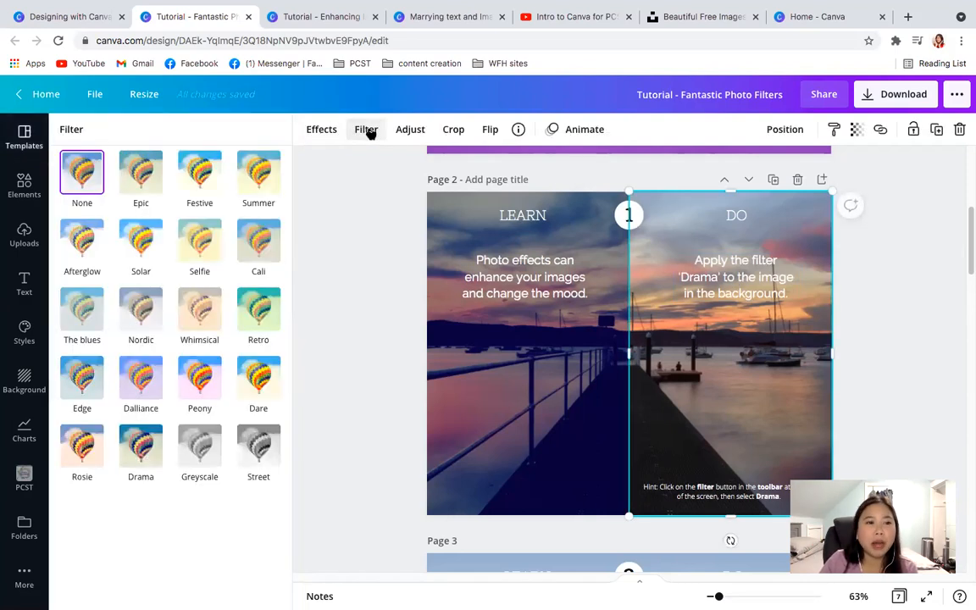
{"action": "left_click", "coordinate": [147, 453]}
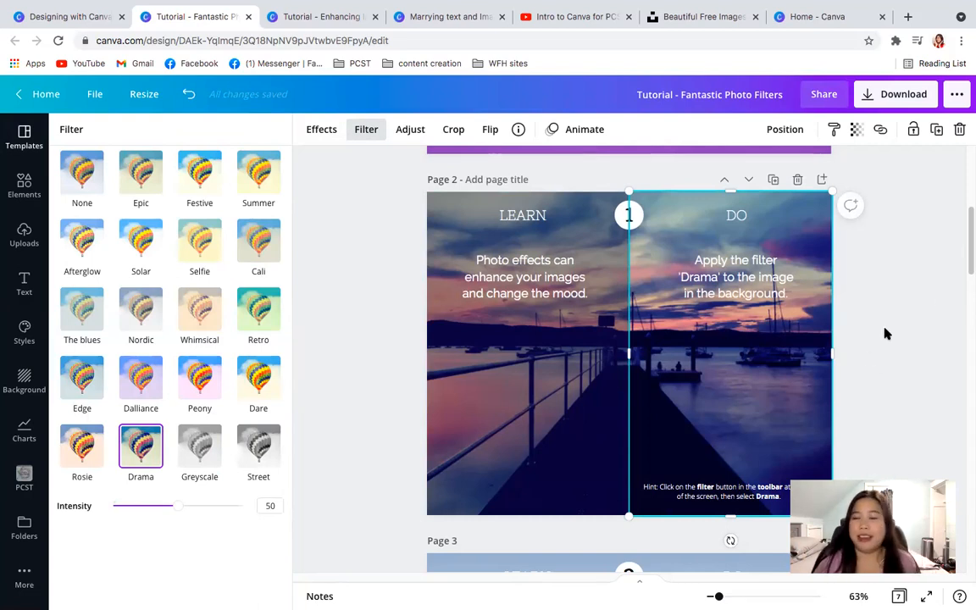
- Copy the filter code of the mountain image in the LEARN half of page 3
{"action": "left_click_drag", "start_coordinate": [965, 246], "coordinate": [968, 305]}
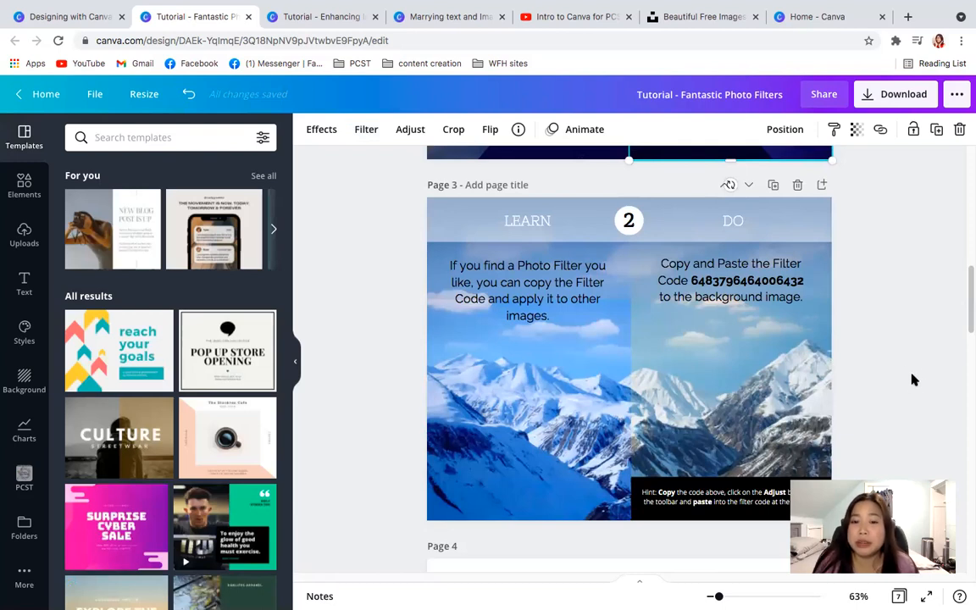
{"action": "left_click", "coordinate": [569, 390]}
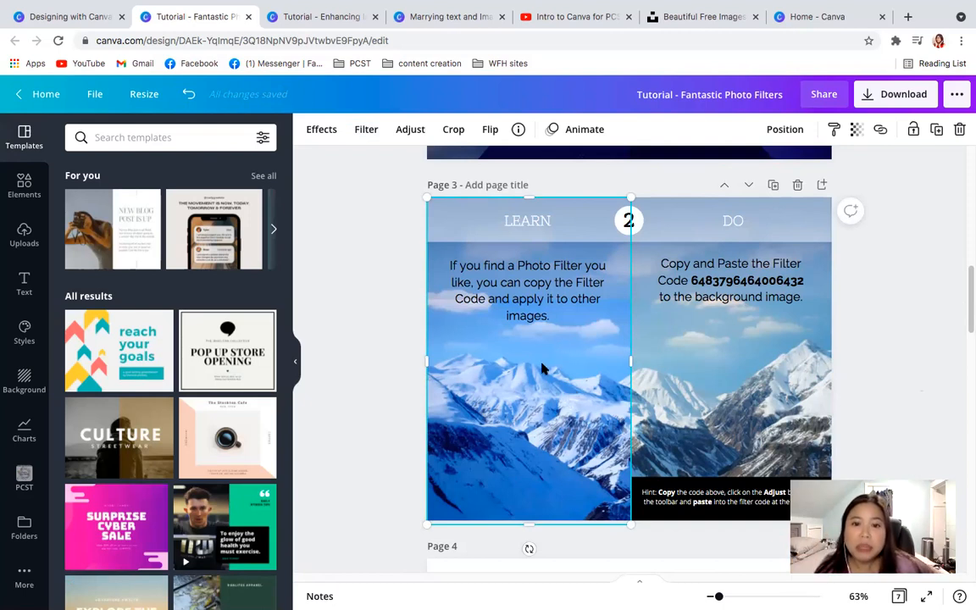
{"action": "left_click", "coordinate": [413, 130]}
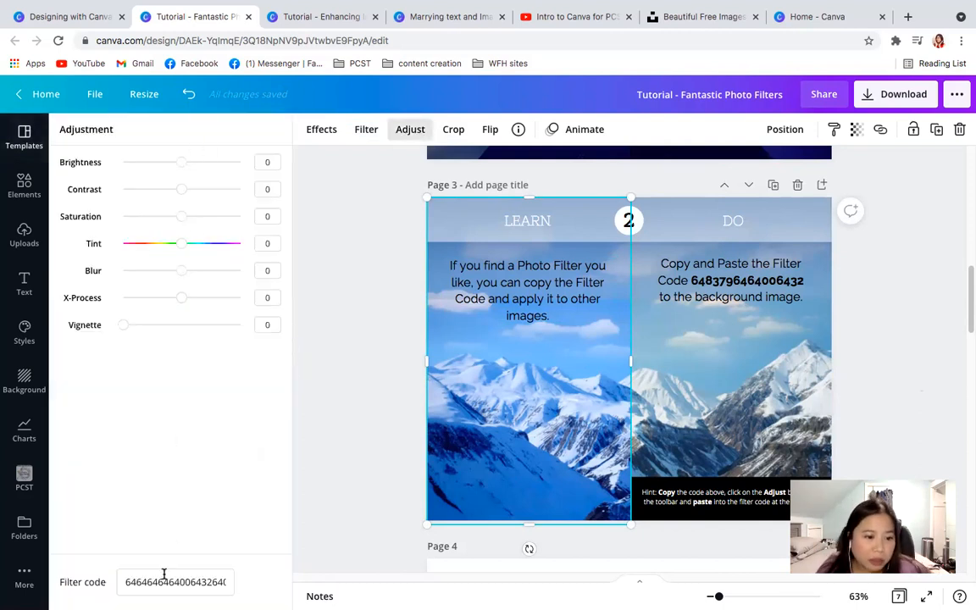
{"action": "left_click_drag", "start_coordinate": [126, 582], "coordinate": [208, 592]}
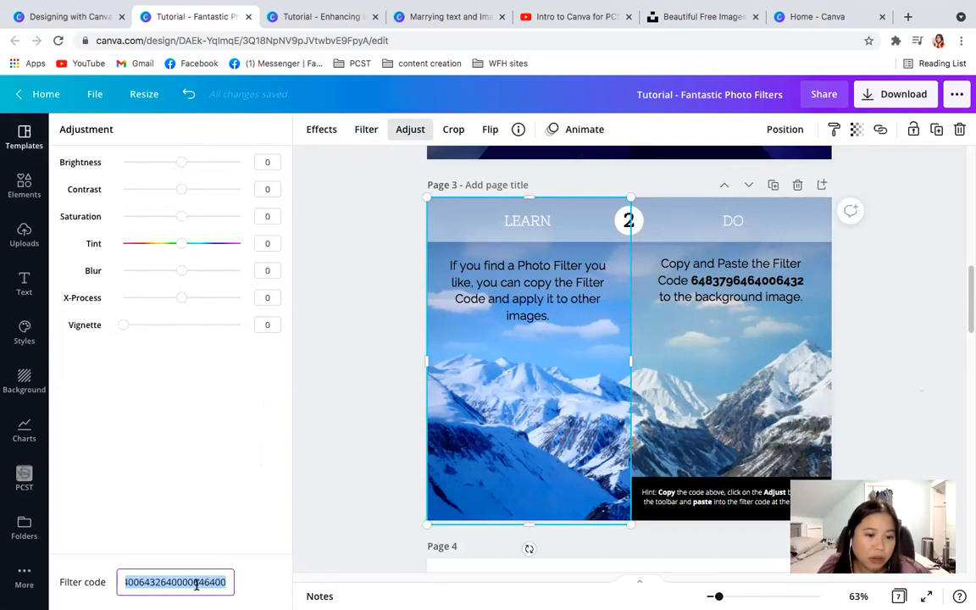
{"action": "right_click", "coordinate": [197, 582]}
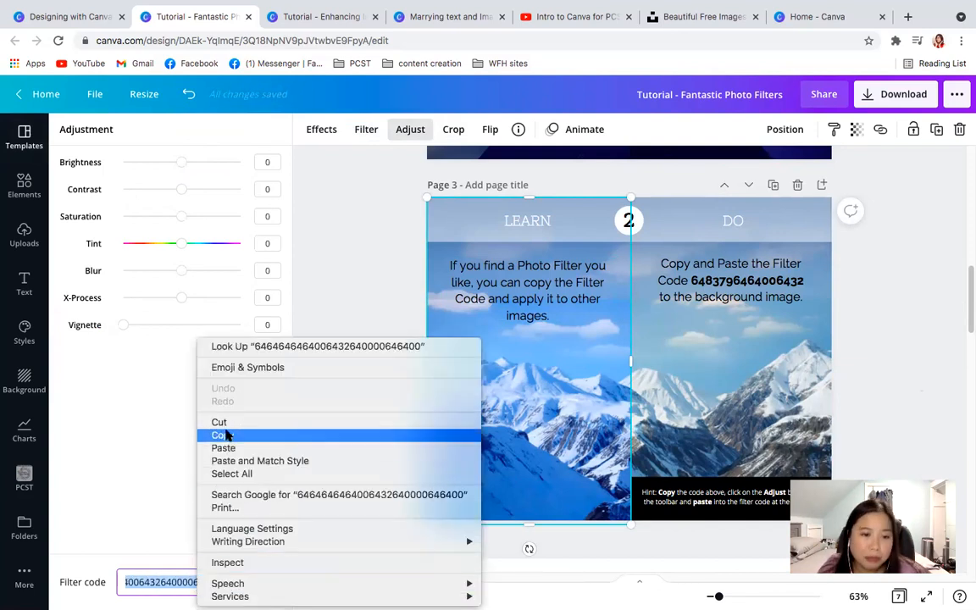
{"action": "left_click", "coordinate": [223, 435]}
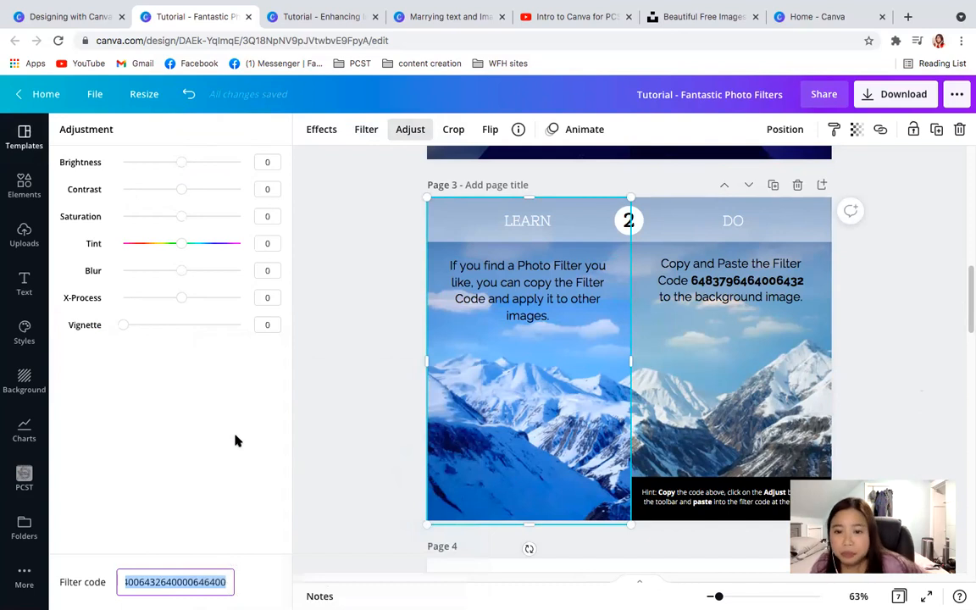
- Try to apply the LEARN image's copied filter code to the mountain image in the DO half of page 3
{"action": "left_click", "coordinate": [708, 401]}
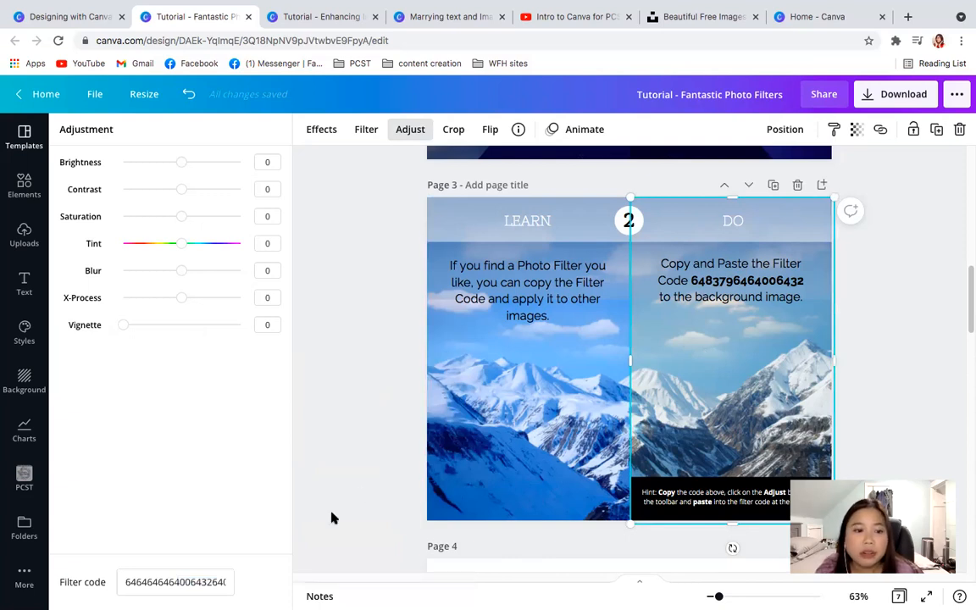
{"action": "left_click", "coordinate": [188, 582]}
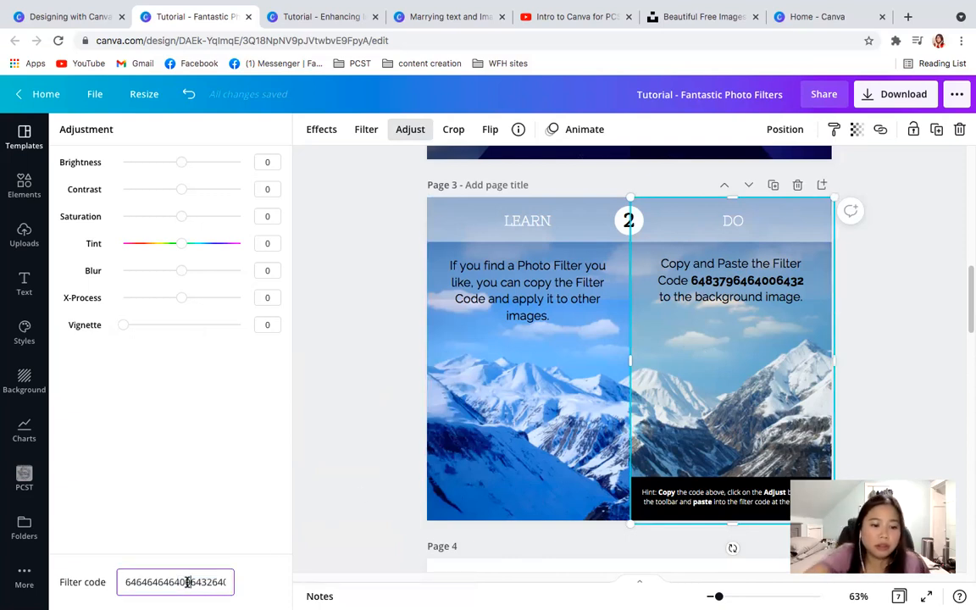
{"action": "key", "text": "super+a"}
{"action": "key", "text": "super+v"}
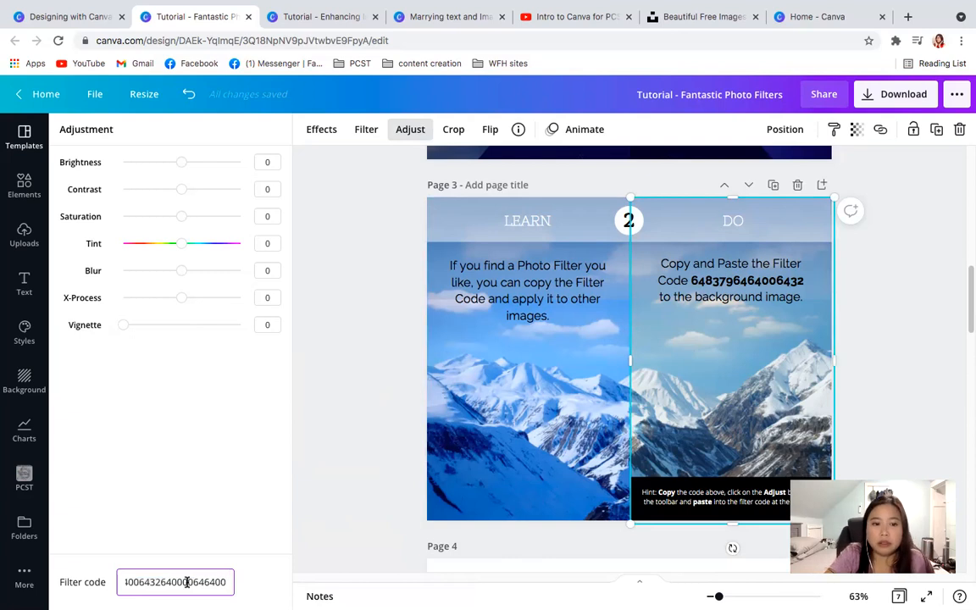
{"action": "left_click", "coordinate": [658, 370]}
{"action": "left_click", "coordinate": [911, 287]}
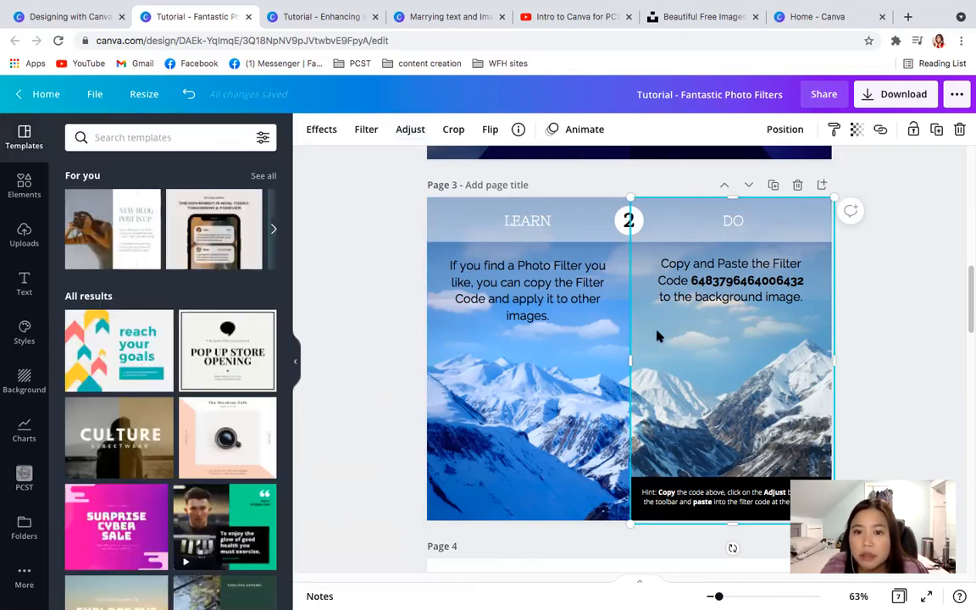
{"action": "left_click", "coordinate": [702, 287]}
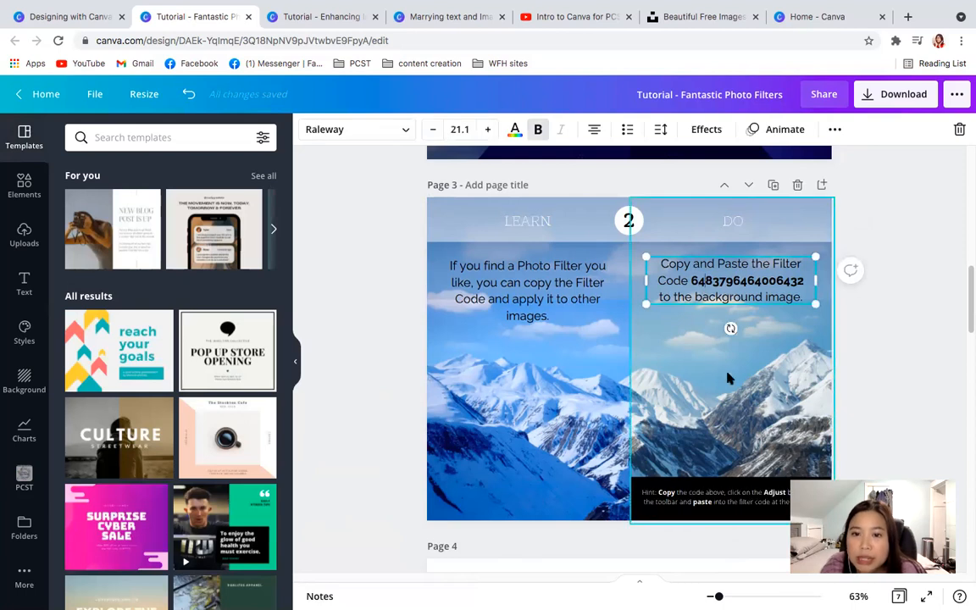
{"action": "left_click", "coordinate": [670, 359]}
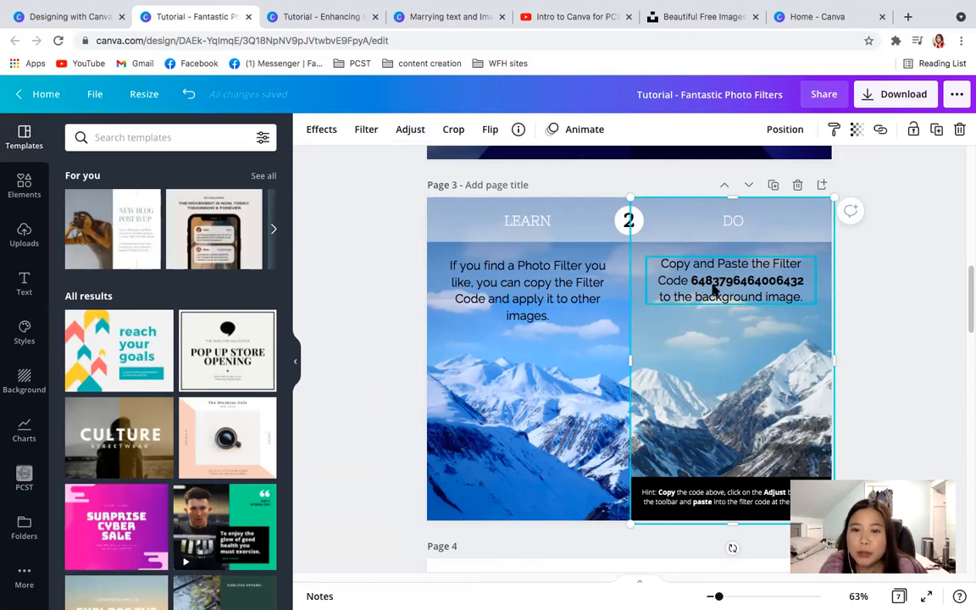
{"action": "left_click", "coordinate": [710, 289]}
{"action": "left_click", "coordinate": [708, 281]}
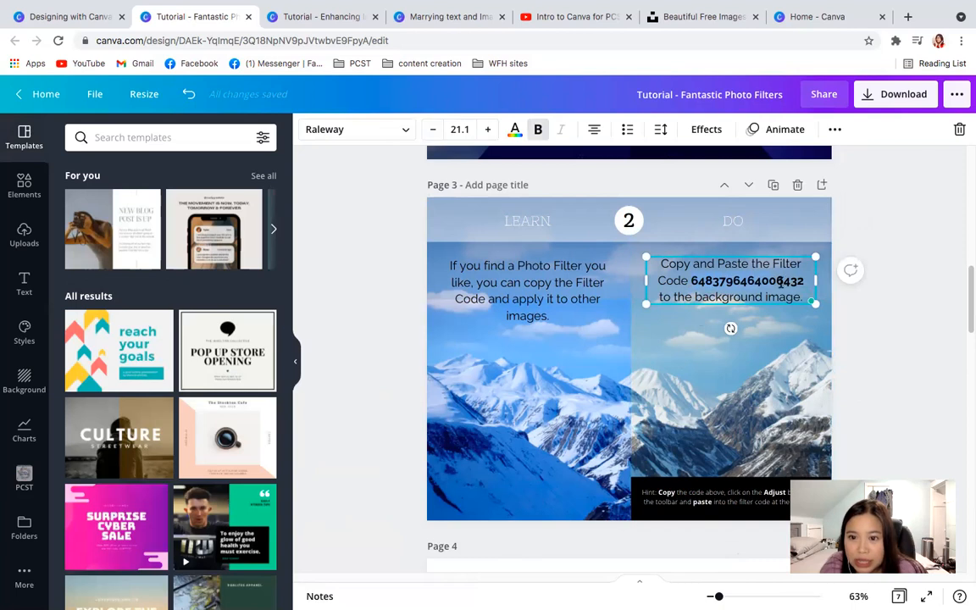
{"action": "right_click", "coordinate": [742, 280]}
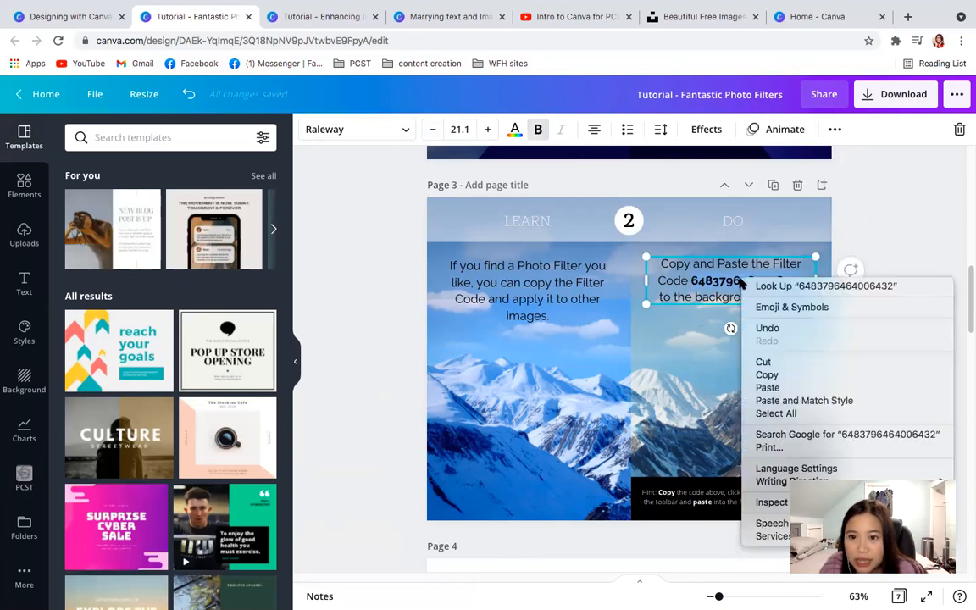
{"action": "left_click", "coordinate": [783, 375]}
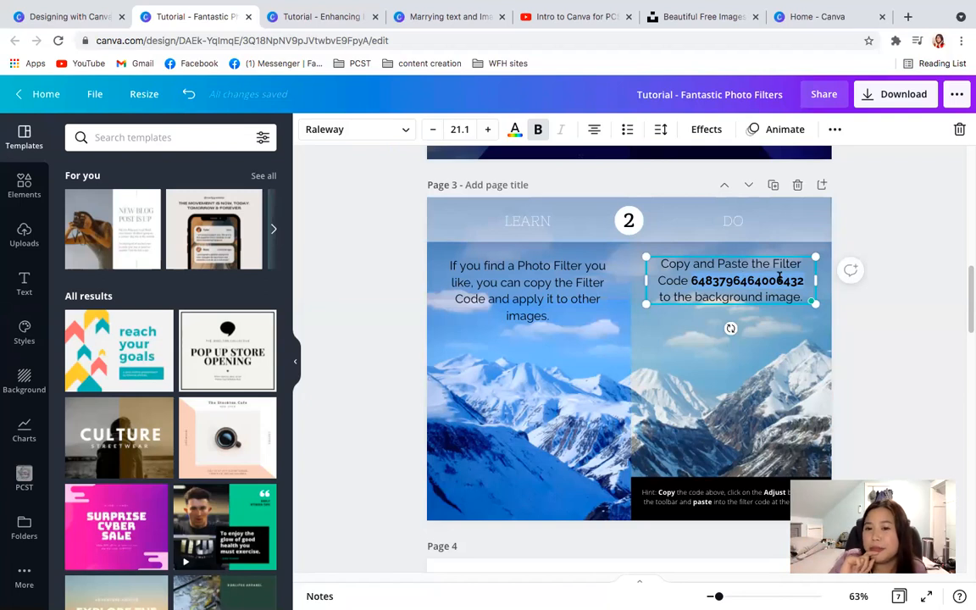
{"action": "left_click", "coordinate": [897, 341]}
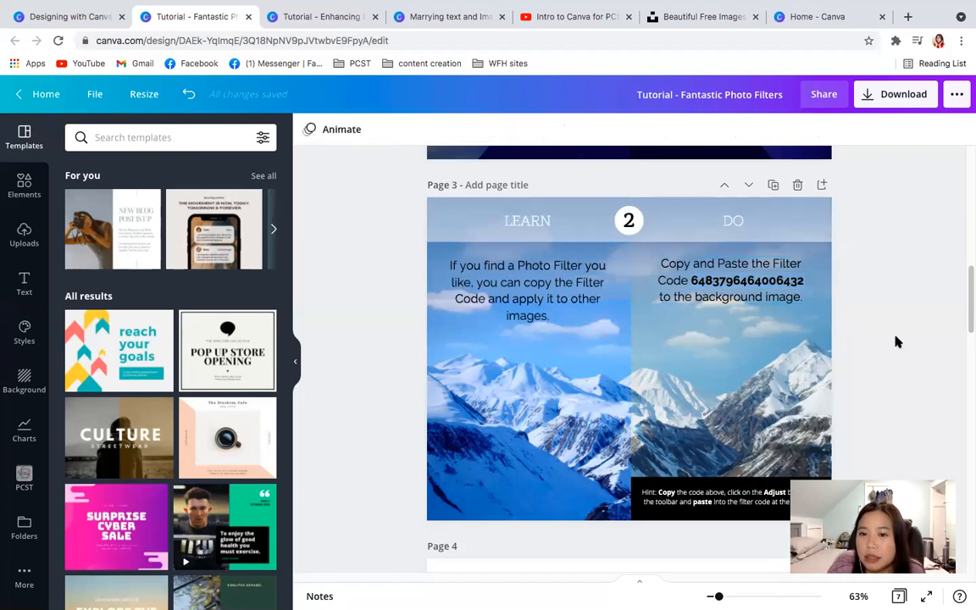
{"action": "left_click", "coordinate": [705, 277]}
{"action": "left_click", "coordinate": [913, 376]}
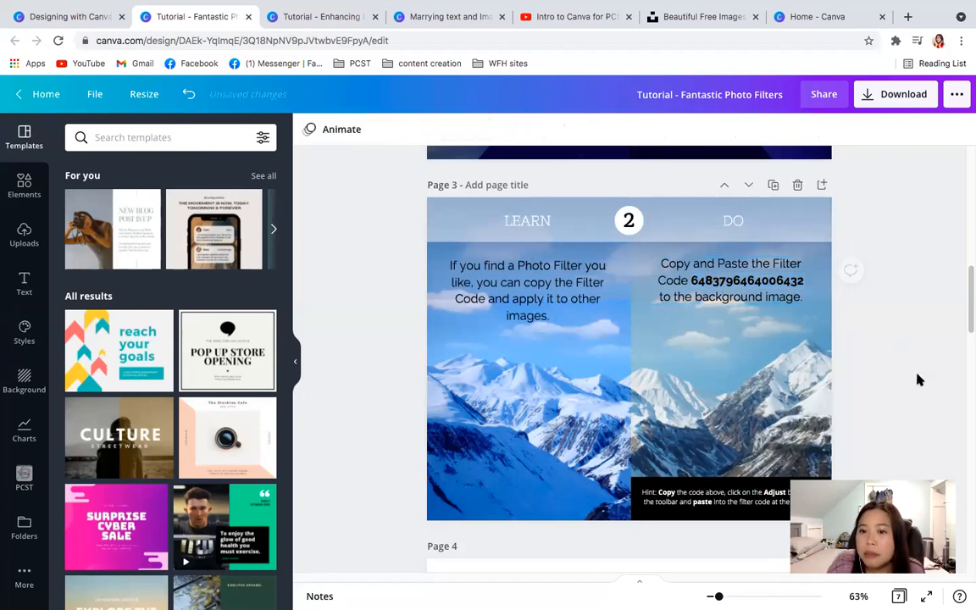
{"action": "left_click", "coordinate": [708, 280]}
{"action": "left_click", "coordinate": [690, 281]}
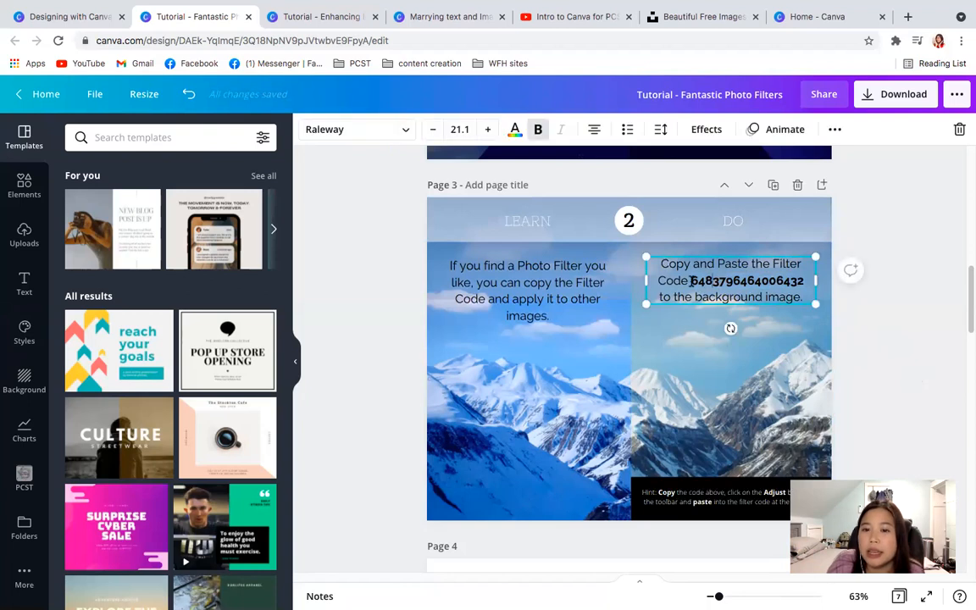
{"action": "right_click", "coordinate": [793, 282]}
{"action": "left_click", "coordinate": [653, 384]}
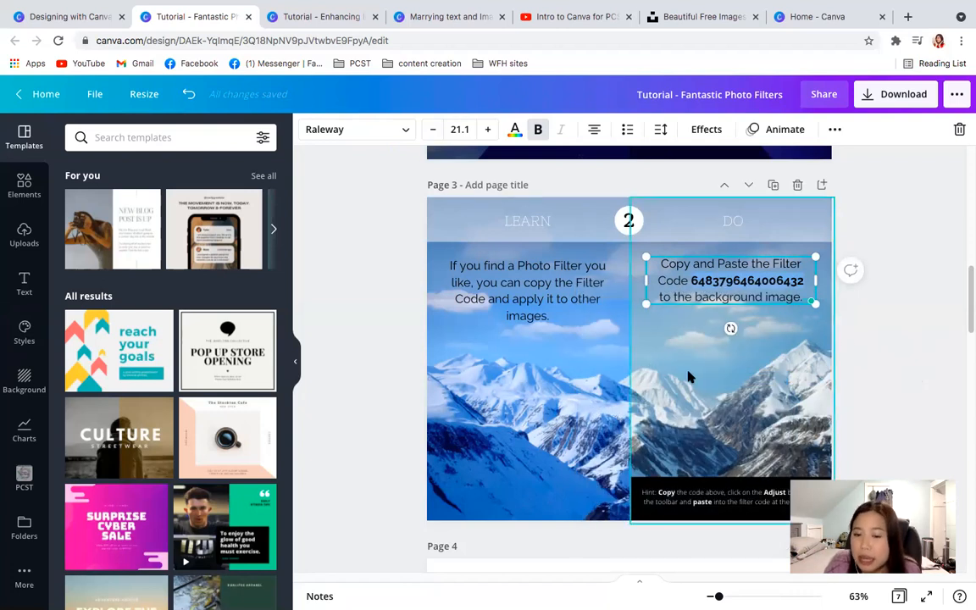
{"action": "left_click", "coordinate": [688, 376]}
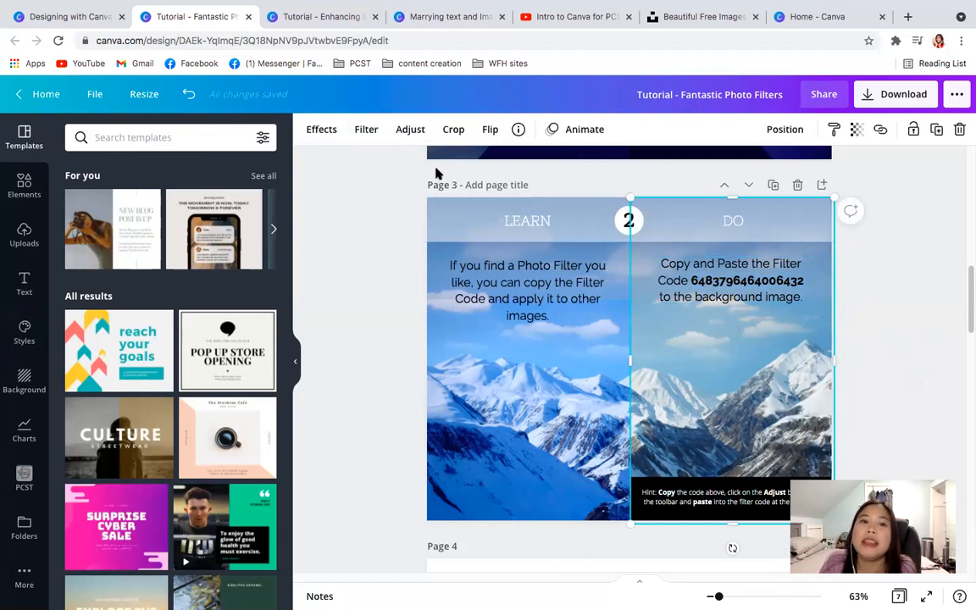
{"action": "left_click", "coordinate": [405, 130]}
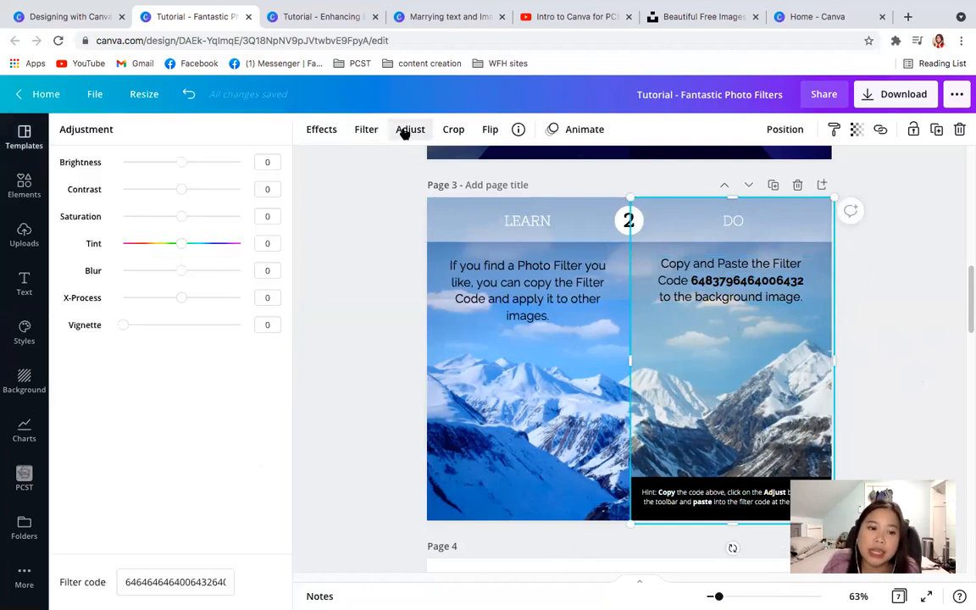
{"action": "triple_click", "coordinate": [153, 580]}
{"action": "key", "text": "super+v"}
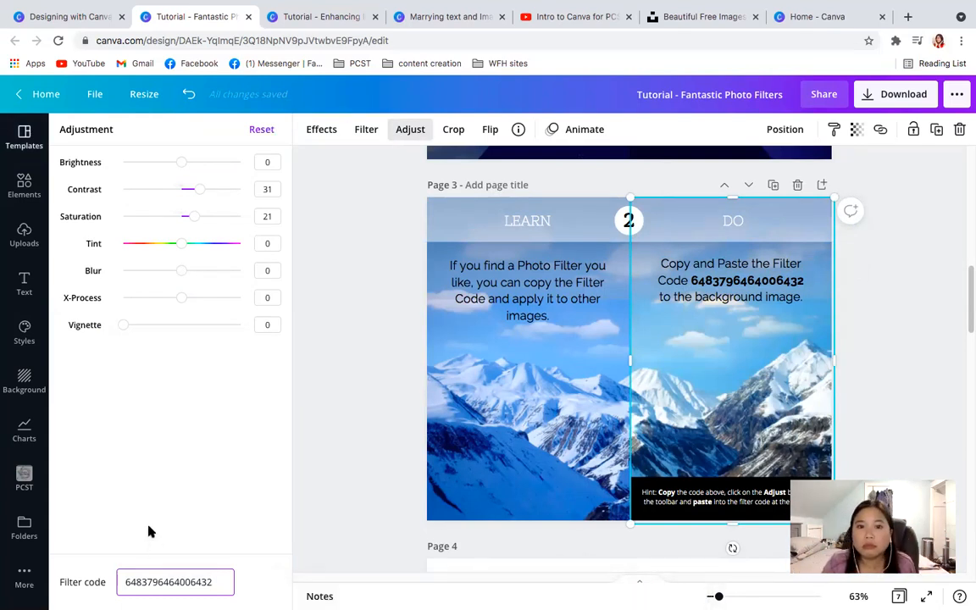
{"action": "left_click", "coordinate": [283, 455]}
{"action": "left_click", "coordinate": [222, 581]}
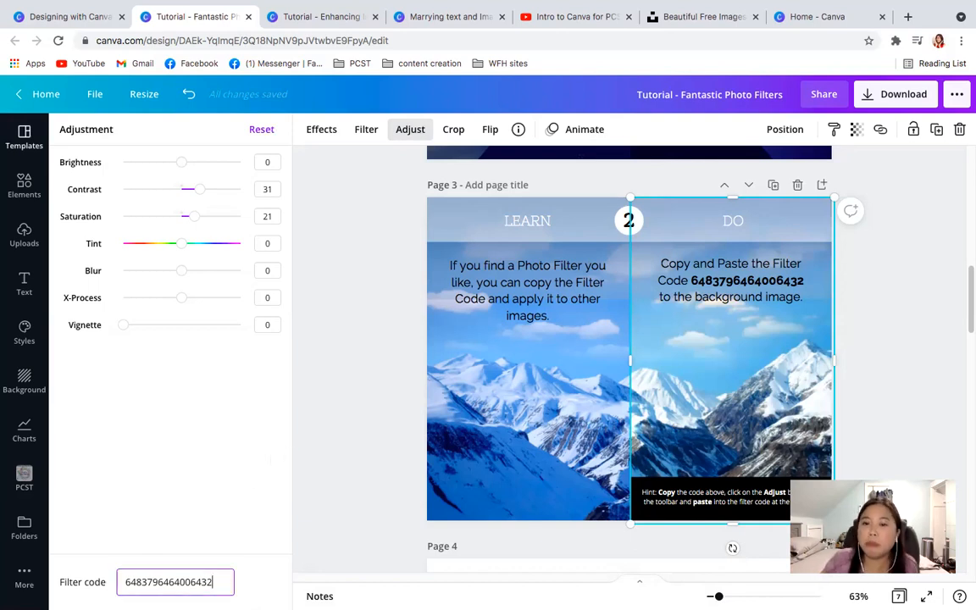
{"action": "left_click", "coordinate": [873, 311]}
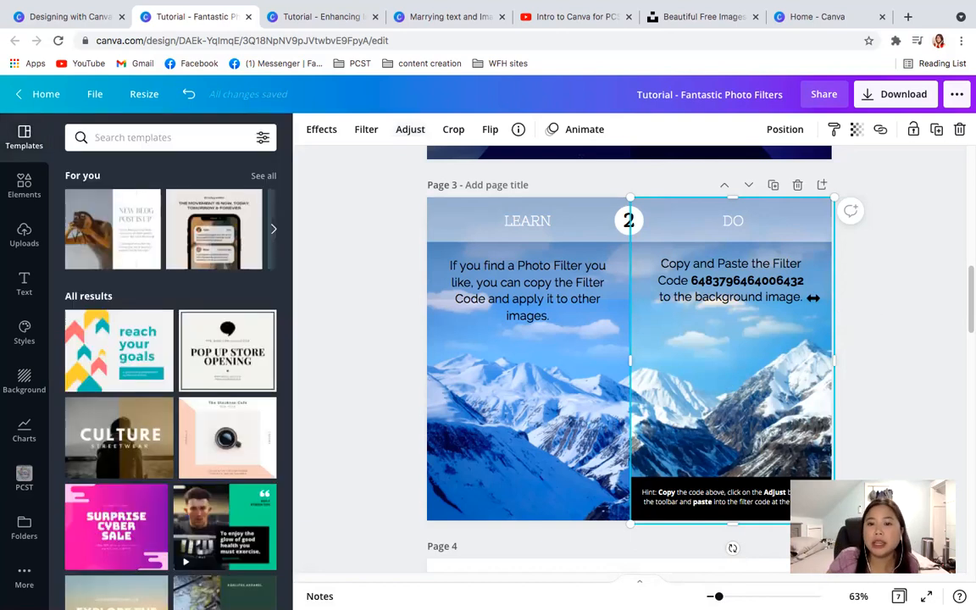
{"action": "left_click", "coordinate": [733, 246]}
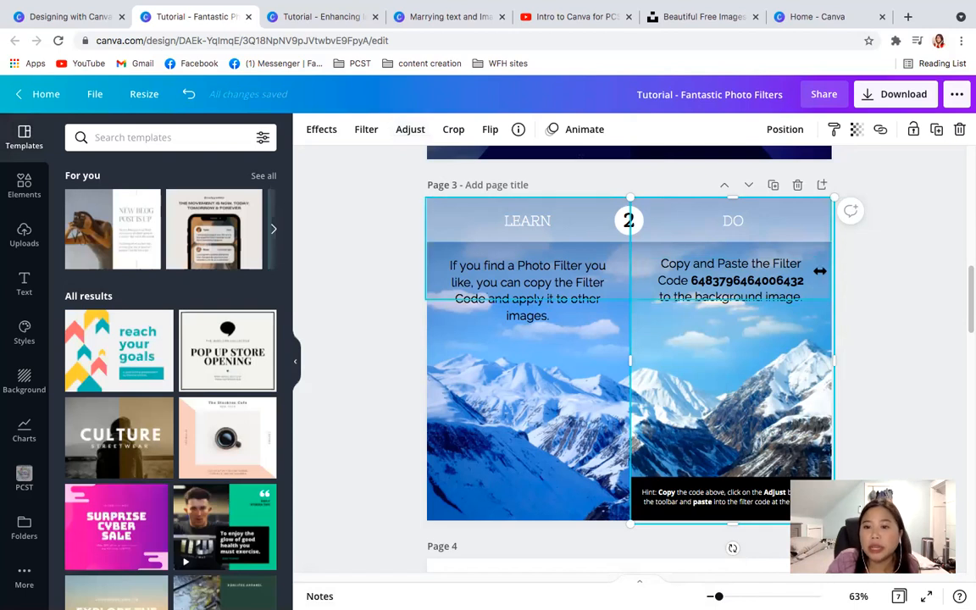
{"action": "left_click", "coordinate": [892, 359]}
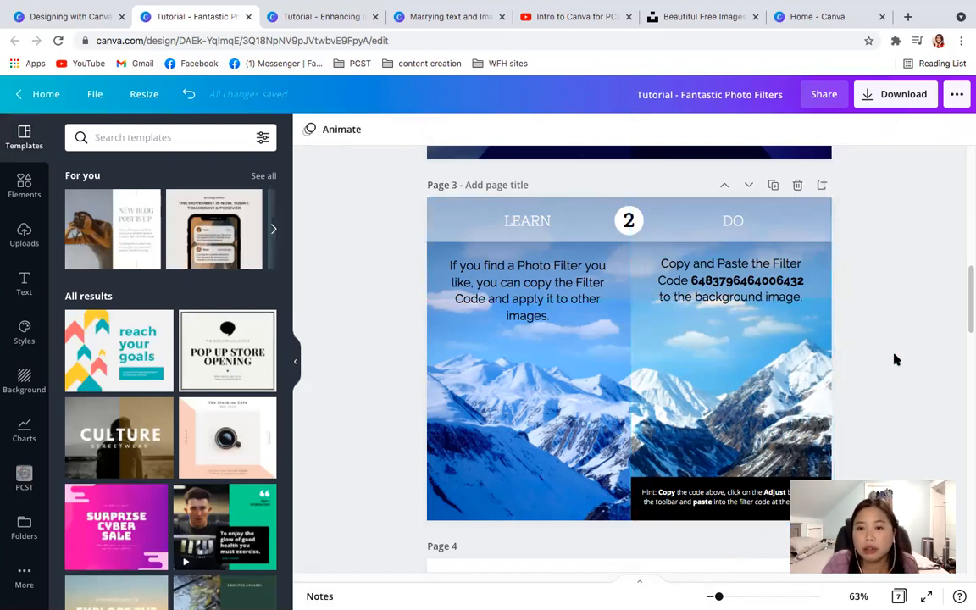
{"action": "left_click", "coordinate": [800, 389]}
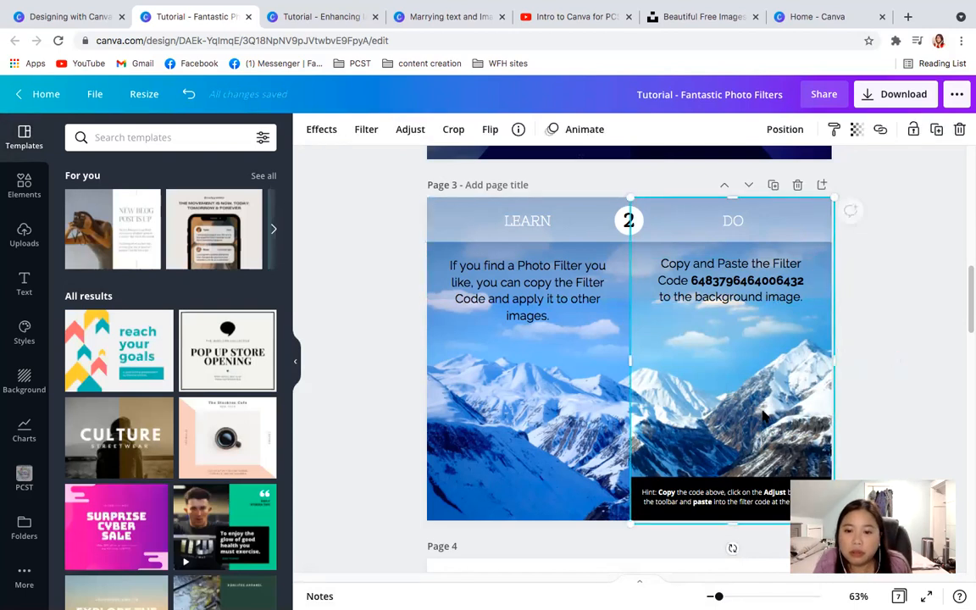
{"action": "left_click", "coordinate": [897, 390]}
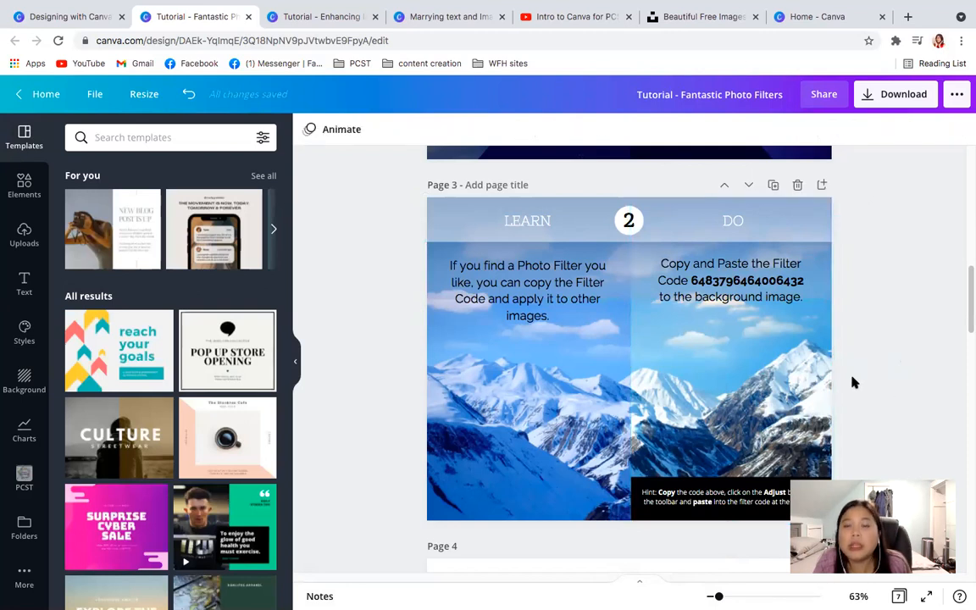
{"action": "left_click", "coordinate": [695, 286]}
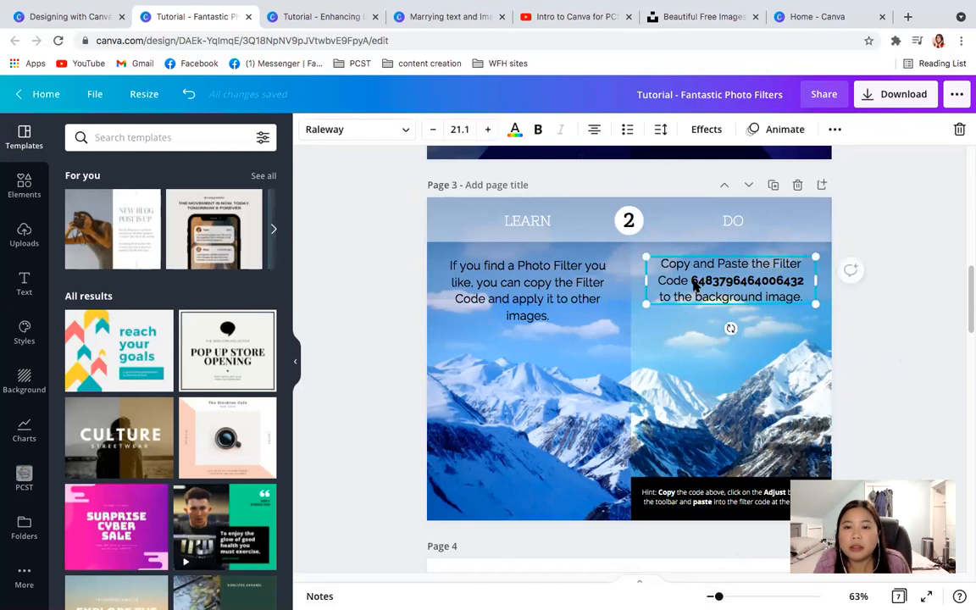
{"action": "left_click", "coordinate": [873, 366]}
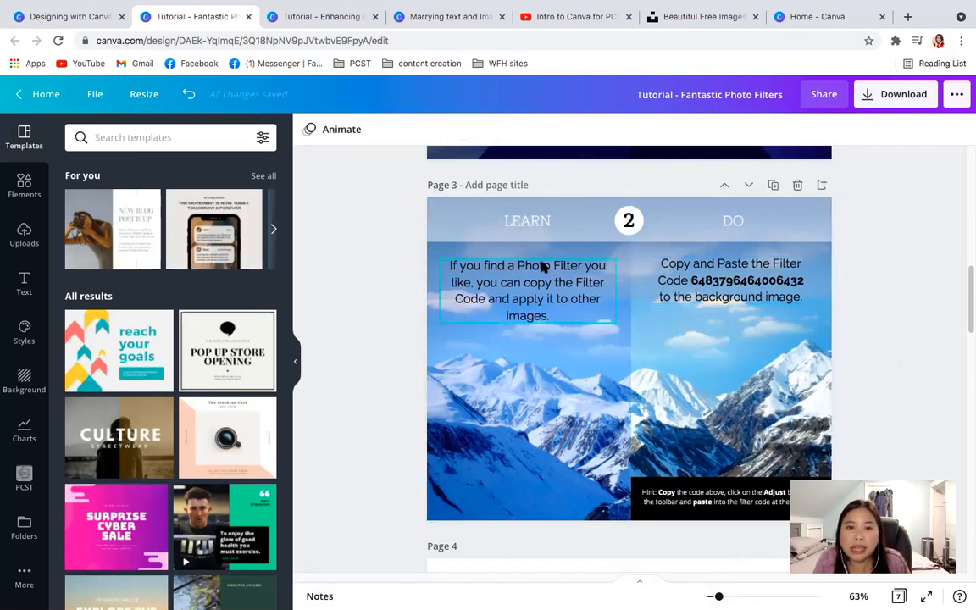
{"action": "left_click", "coordinate": [637, 280]}
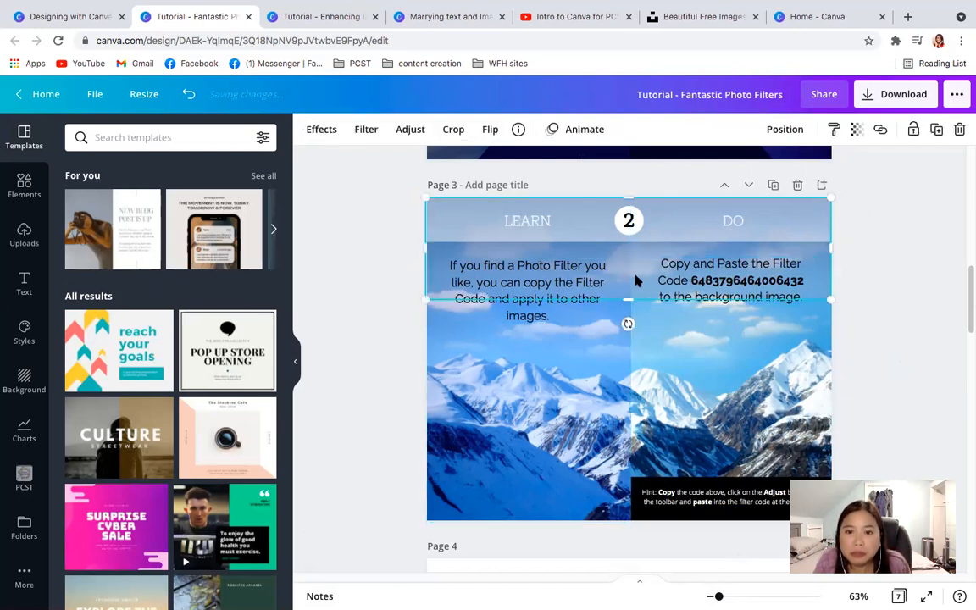
{"action": "left_click", "coordinate": [923, 364]}
- Set the Vignette adjustment to 100 on the seed bowls image in the DO half of page 4
{"action": "left_click_drag", "start_coordinate": [968, 323], "coordinate": [966, 387]}
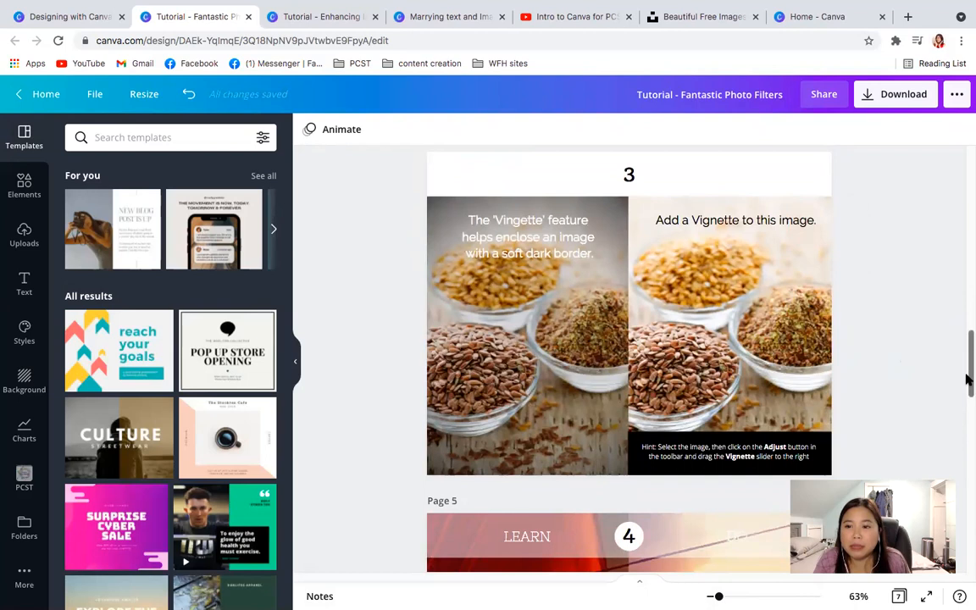
{"action": "left_click_drag", "start_coordinate": [968, 377], "coordinate": [967, 369]}
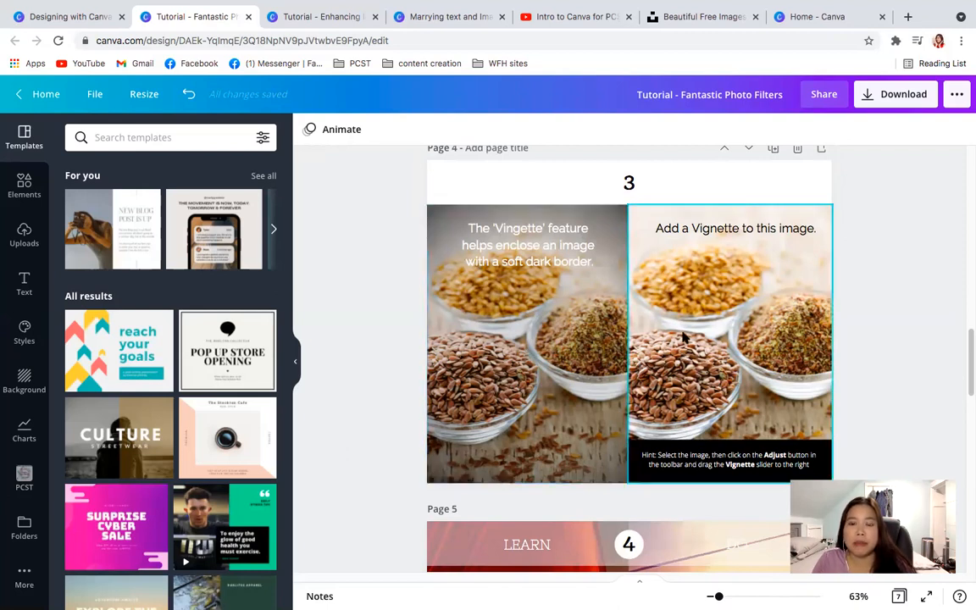
{"action": "left_click", "coordinate": [741, 320]}
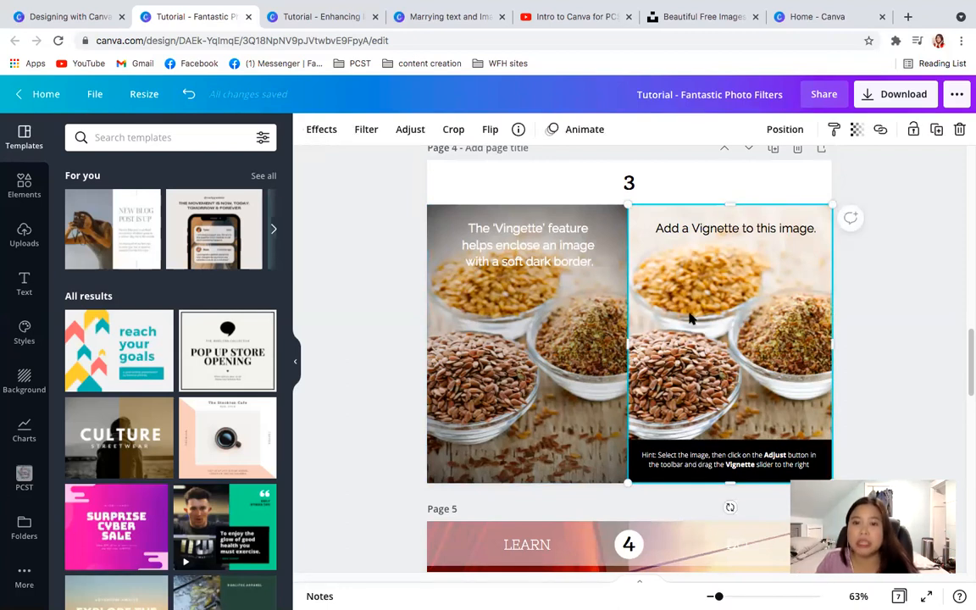
{"action": "left_click", "coordinate": [409, 128]}
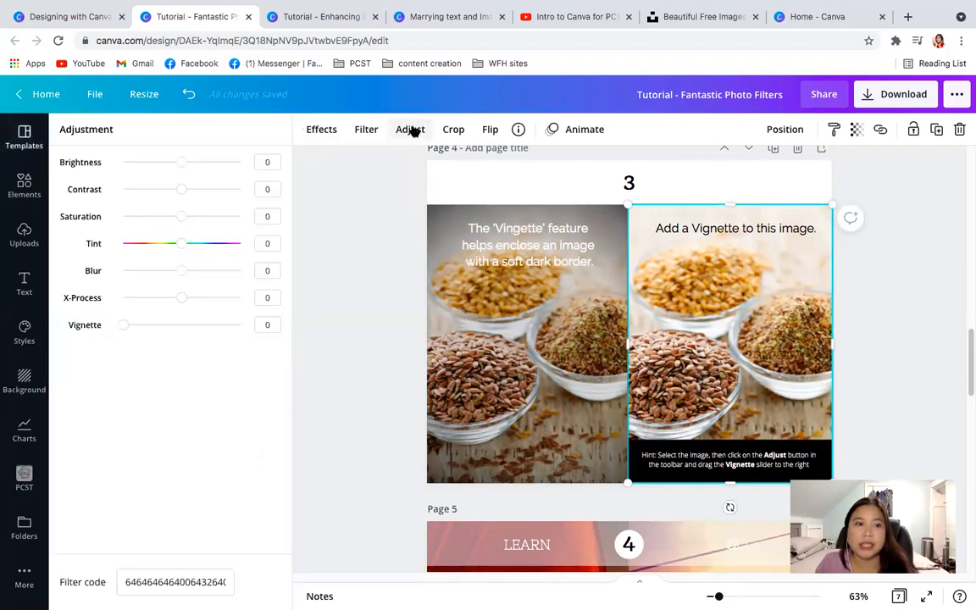
{"action": "left_click_drag", "start_coordinate": [129, 328], "coordinate": [218, 327]}
{"action": "left_click_drag", "start_coordinate": [308, 332], "coordinate": [348, 320]}
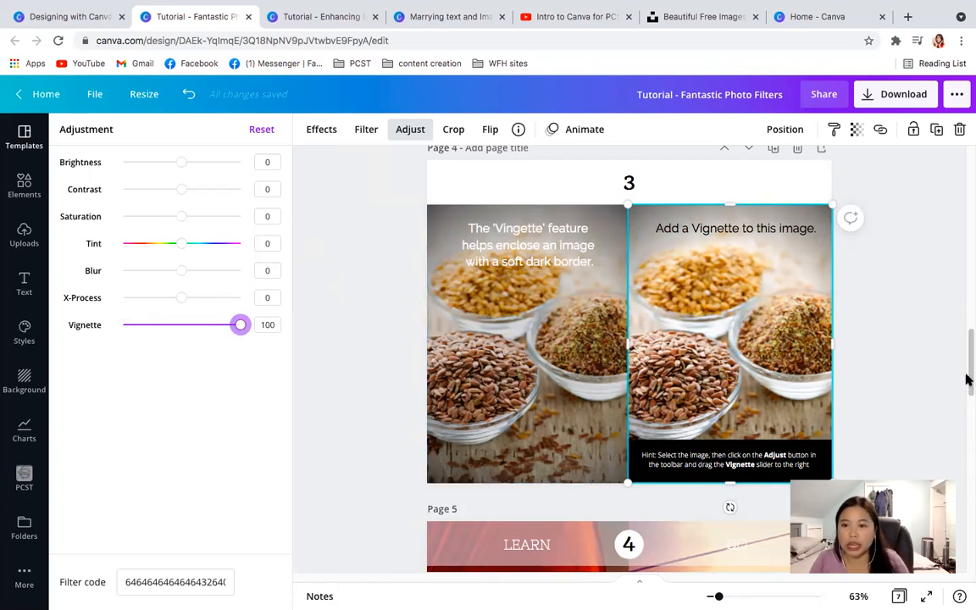
- Reset all adjustments of the sunset boat image in the DO half of page 5 to normal
{"action": "scroll", "coordinate": [968, 381], "scroll_direction": "down", "scroll_amount": 1}
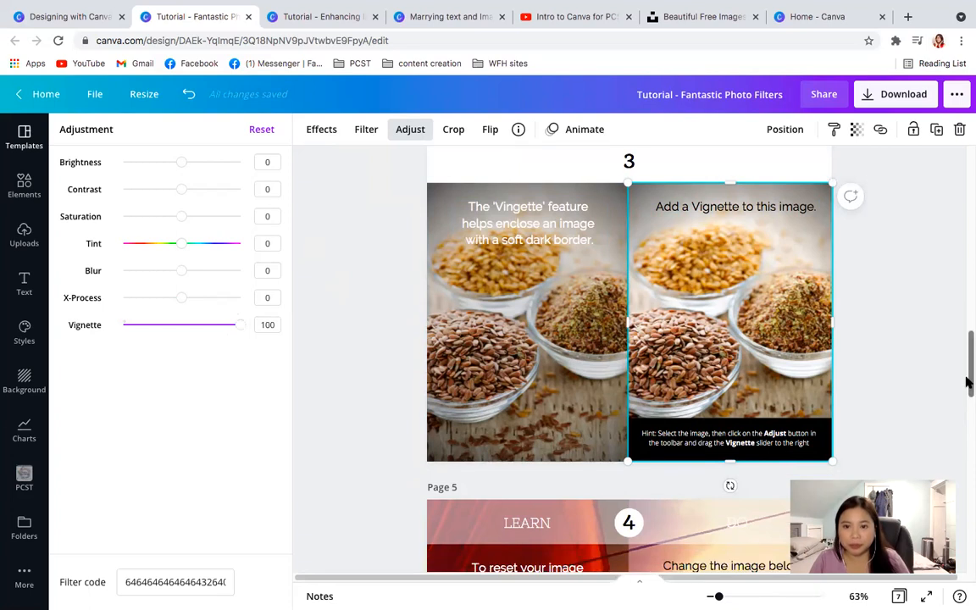
{"action": "scroll", "coordinate": [968, 383], "scroll_direction": "down", "scroll_amount": 2}
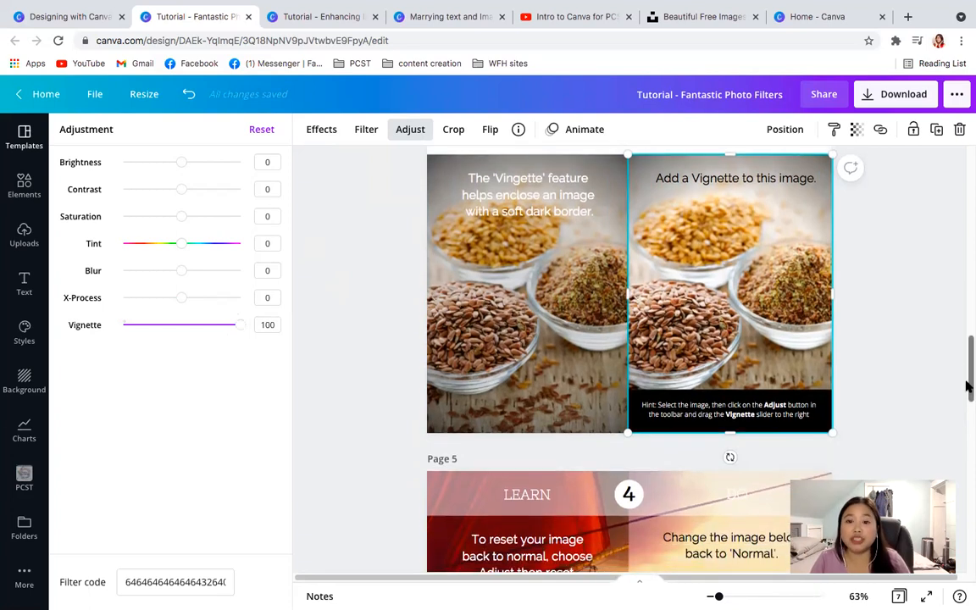
{"action": "left_click_drag", "start_coordinate": [968, 386], "coordinate": [968, 432]}
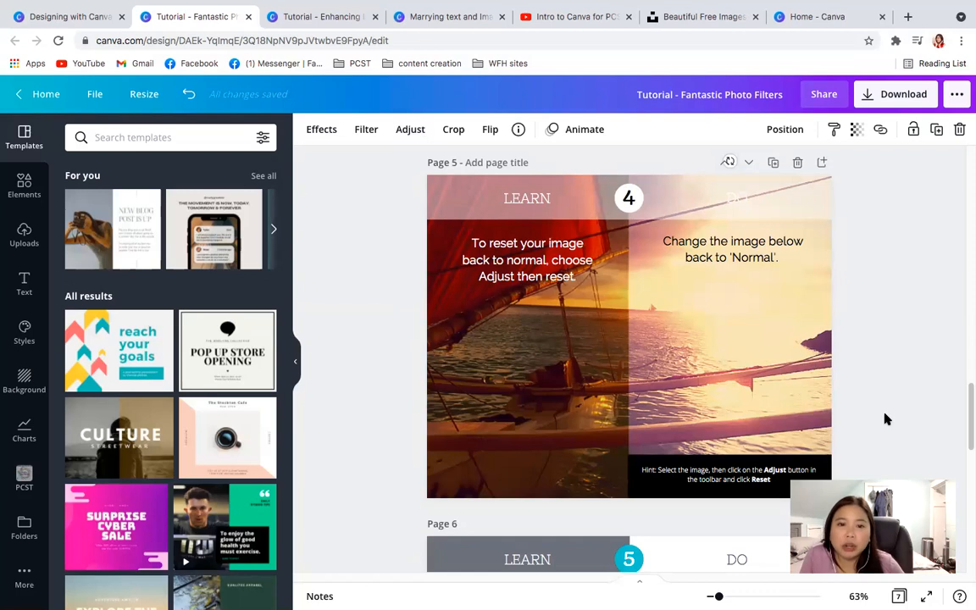
{"action": "left_click", "coordinate": [709, 374]}
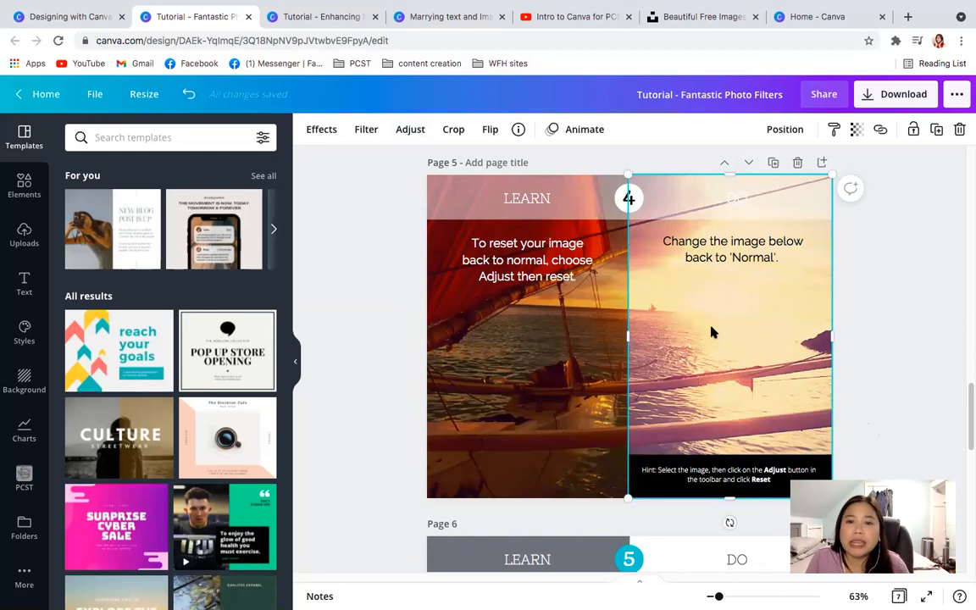
{"action": "left_click", "coordinate": [407, 133]}
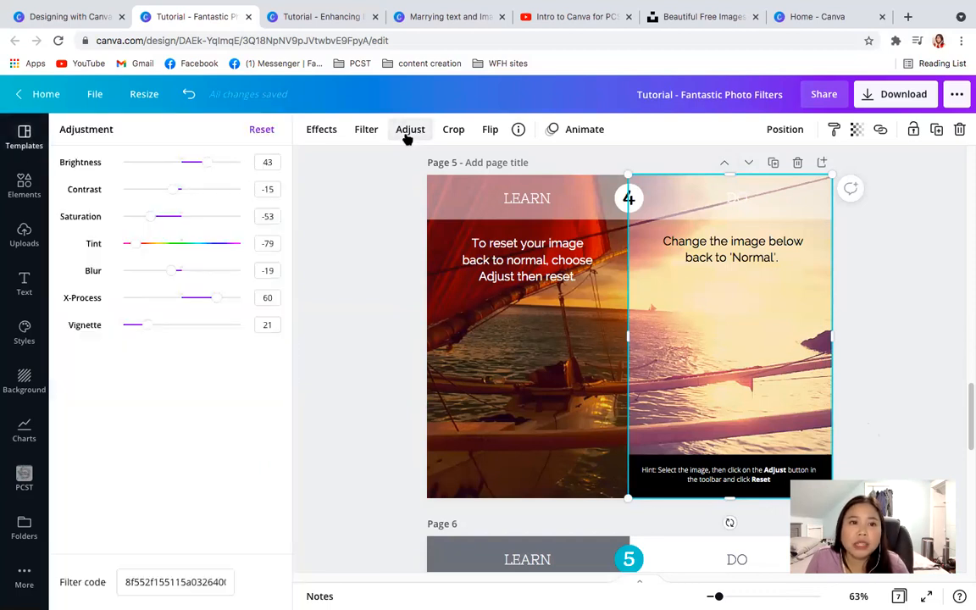
{"action": "left_click", "coordinate": [259, 132]}
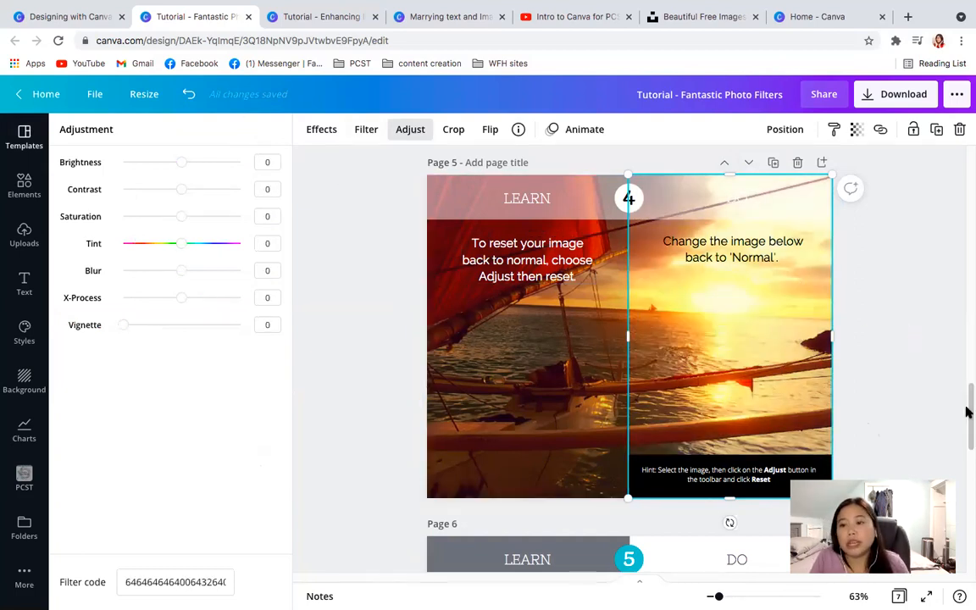
- Apply the Drama filter to all three images of the photo grid in the DO half of page 6
{"action": "left_click_drag", "start_coordinate": [967, 412], "coordinate": [968, 462]}
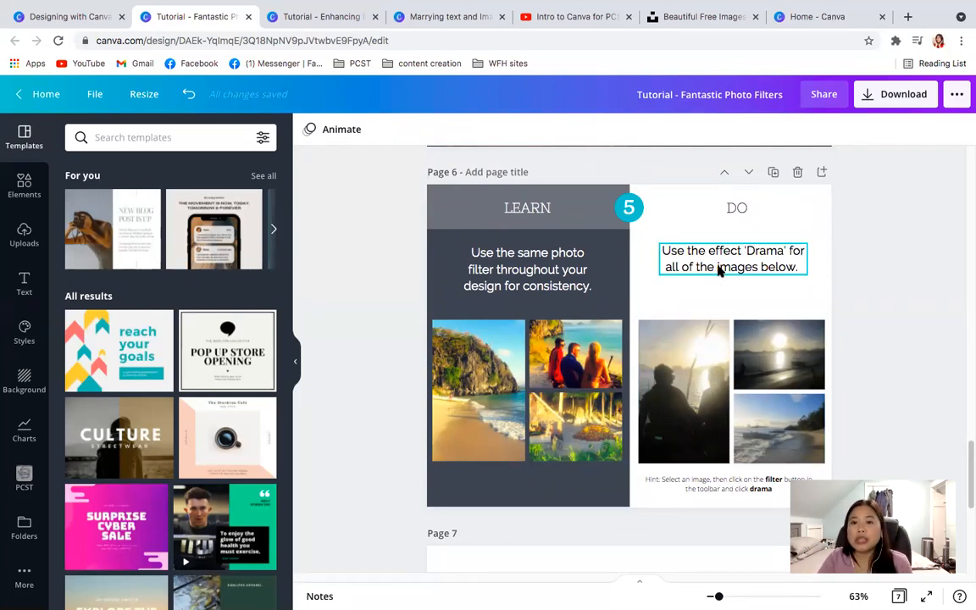
{"action": "left_click", "coordinate": [703, 379]}
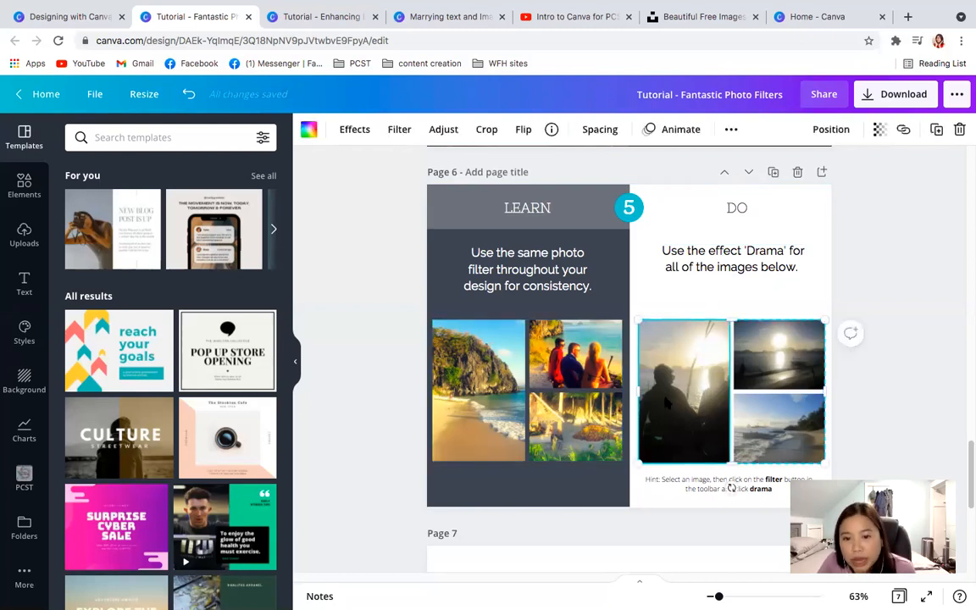
{"action": "left_click", "coordinate": [436, 133]}
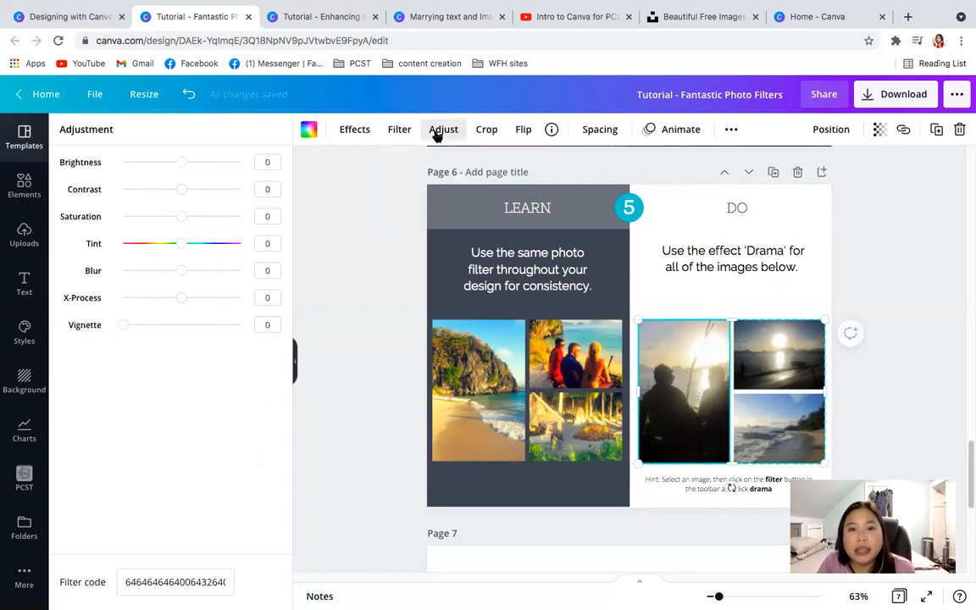
{"action": "left_click", "coordinate": [398, 131]}
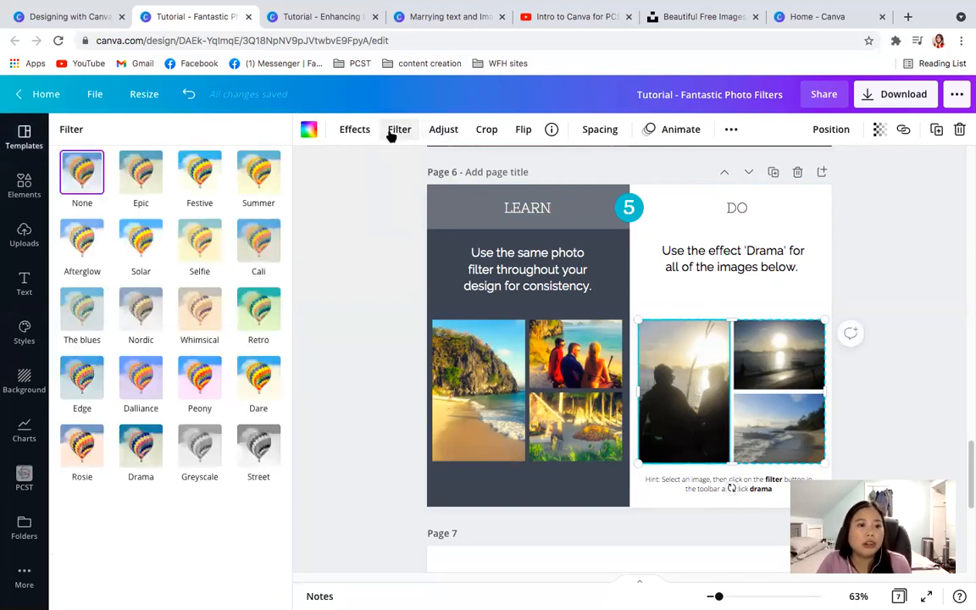
{"action": "left_click", "coordinate": [137, 444]}
{"action": "left_click", "coordinate": [783, 377]}
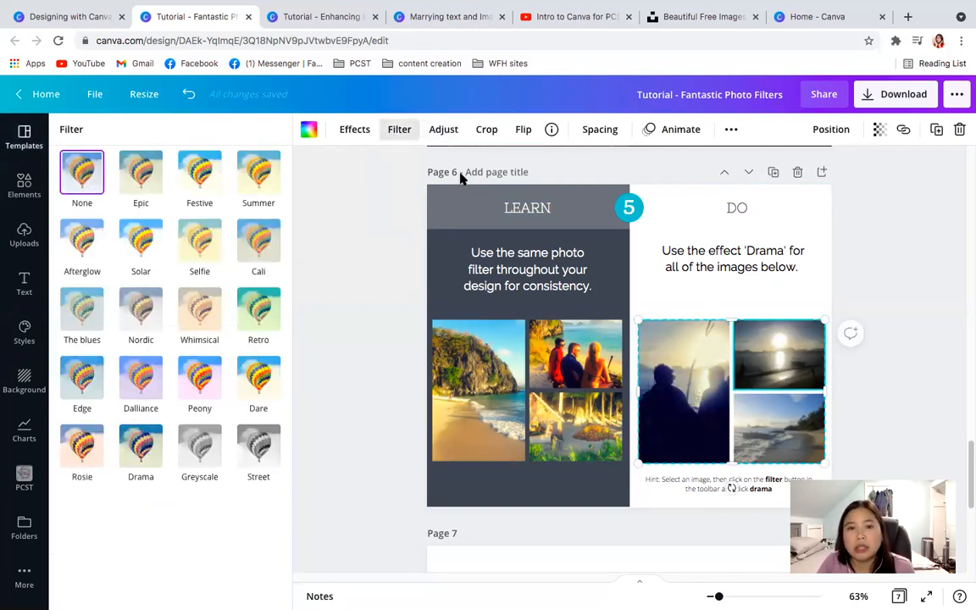
{"action": "left_click", "coordinate": [142, 444]}
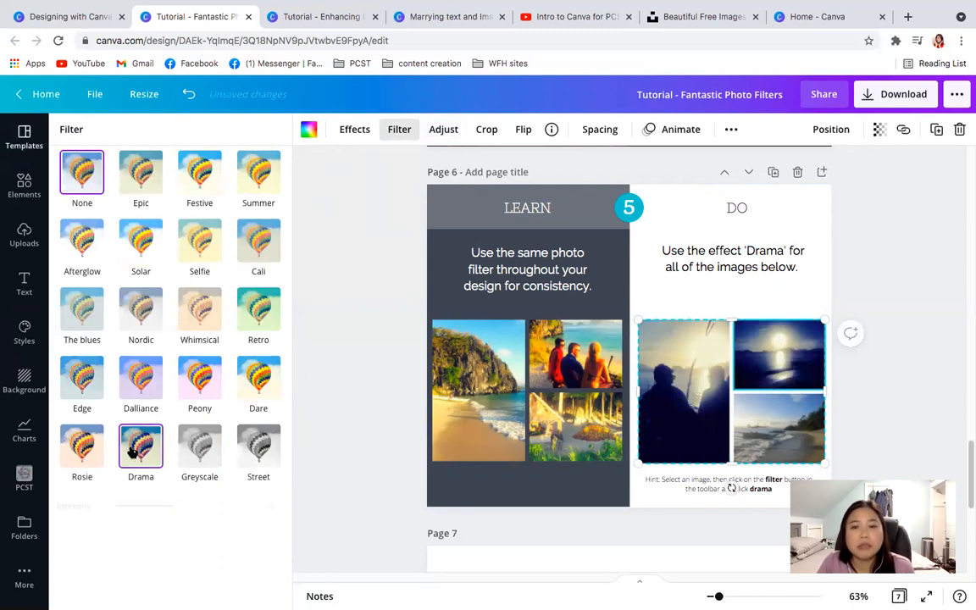
{"action": "left_click", "coordinate": [769, 425]}
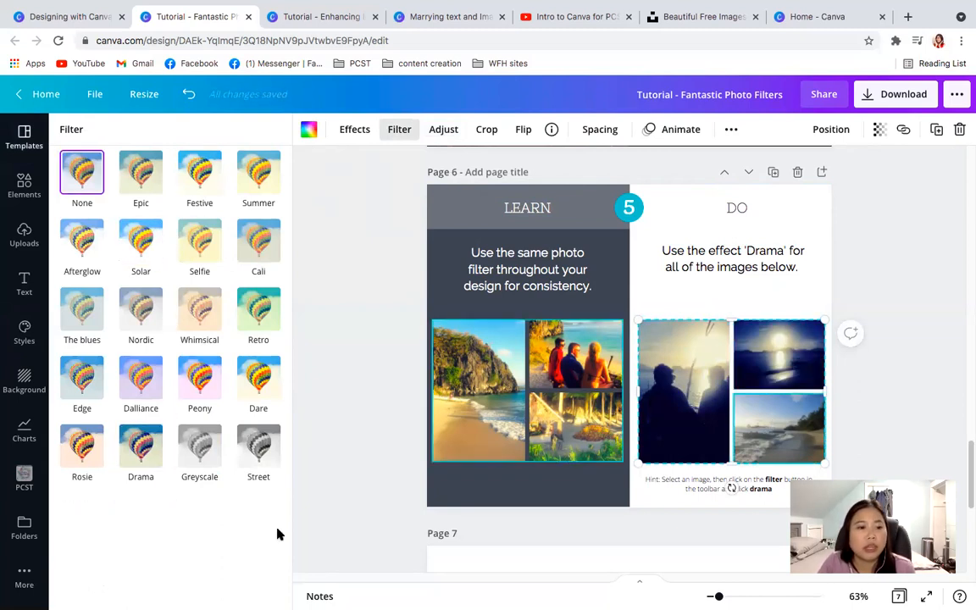
{"action": "left_click", "coordinate": [141, 445]}
{"action": "left_click", "coordinate": [896, 409]}
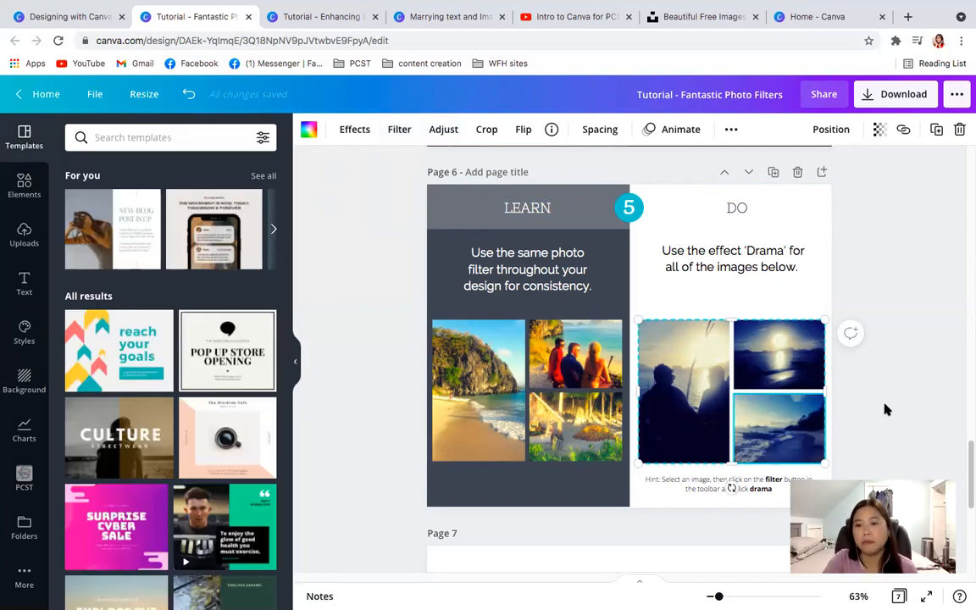
- Close the Fantastic Photo Filters, Enhancing Images and Marrying text and Images tutorials
{"action": "scroll", "coordinate": [891, 415], "scroll_direction": "down", "scroll_amount": 2}
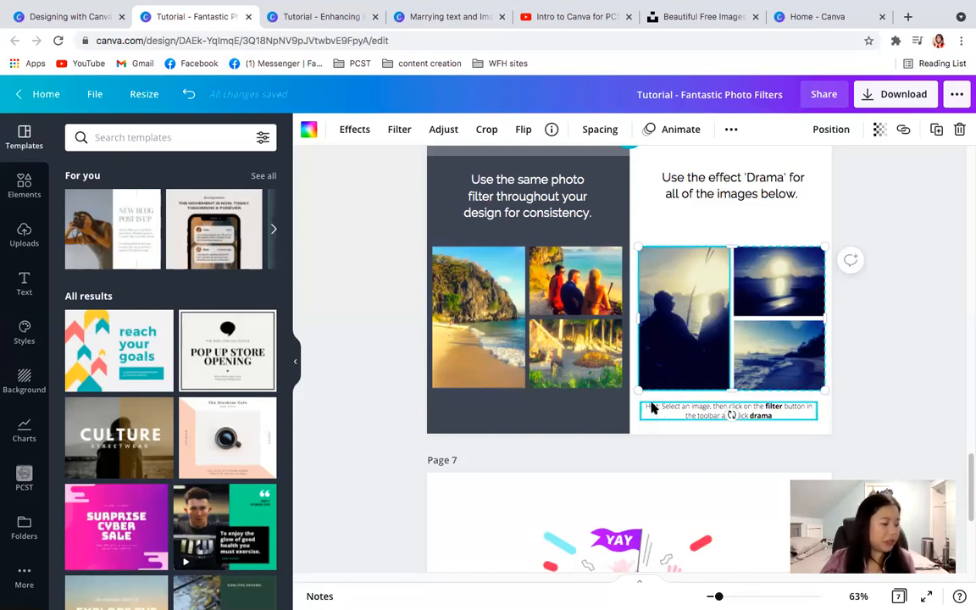
{"action": "left_click", "coordinate": [248, 16]}
{"action": "left_click", "coordinate": [197, 16]}
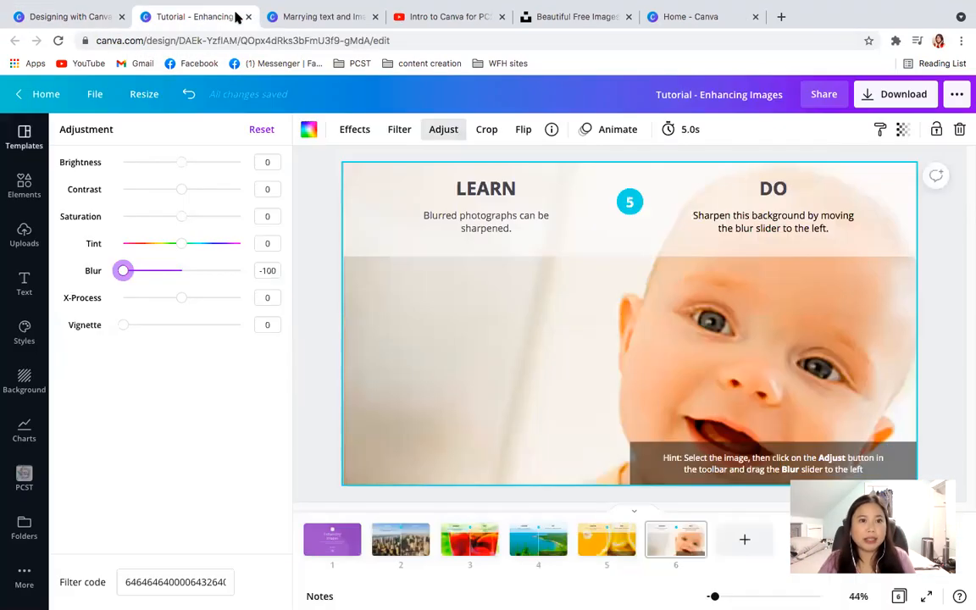
{"action": "left_click", "coordinate": [248, 16]}
{"action": "left_click", "coordinate": [248, 16]}
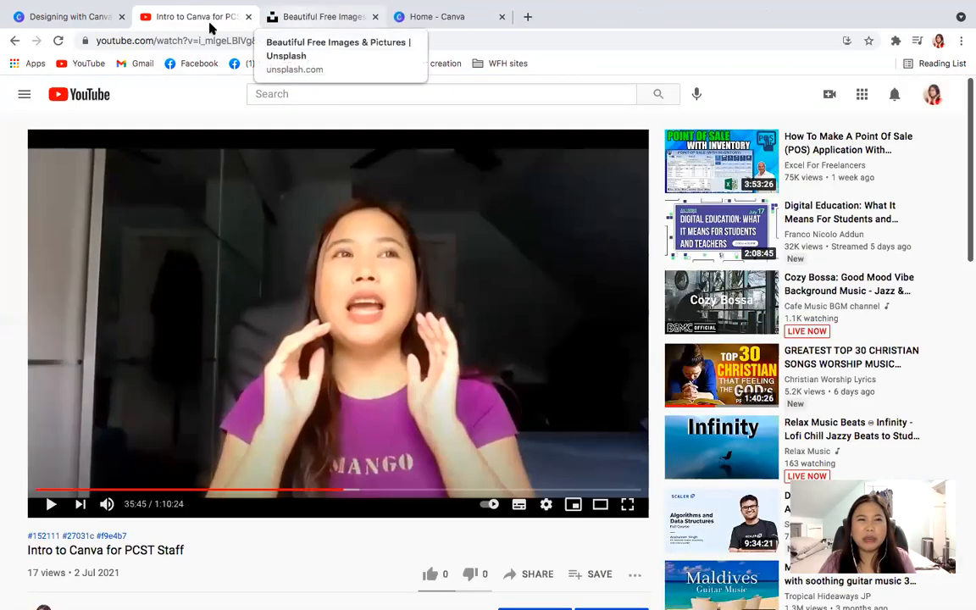
- Return to the Designing with Canva tutorials page and review it from the beginning of the list
{"action": "left_click", "coordinate": [73, 19]}
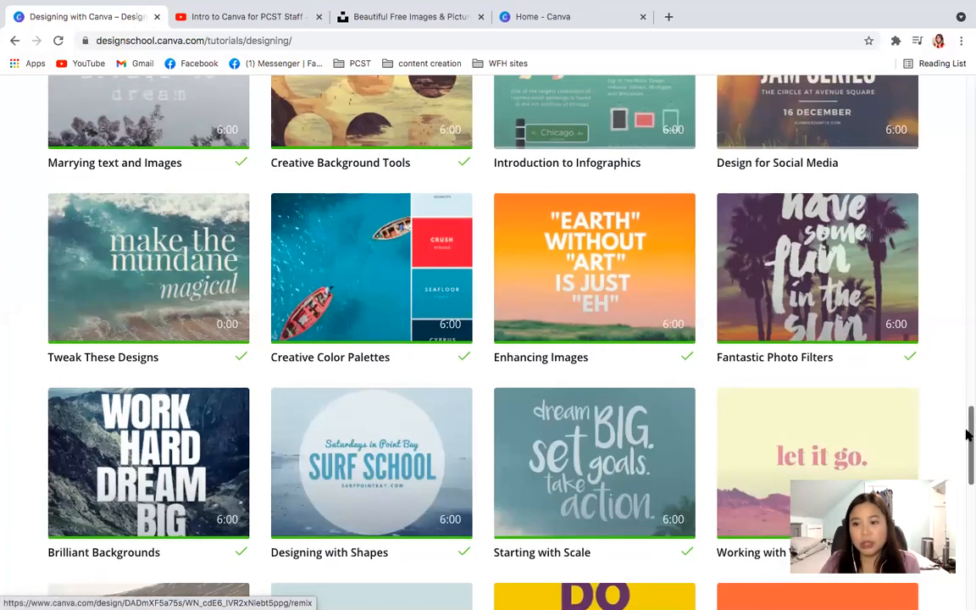
{"action": "left_click_drag", "start_coordinate": [968, 437], "coordinate": [966, 149]}
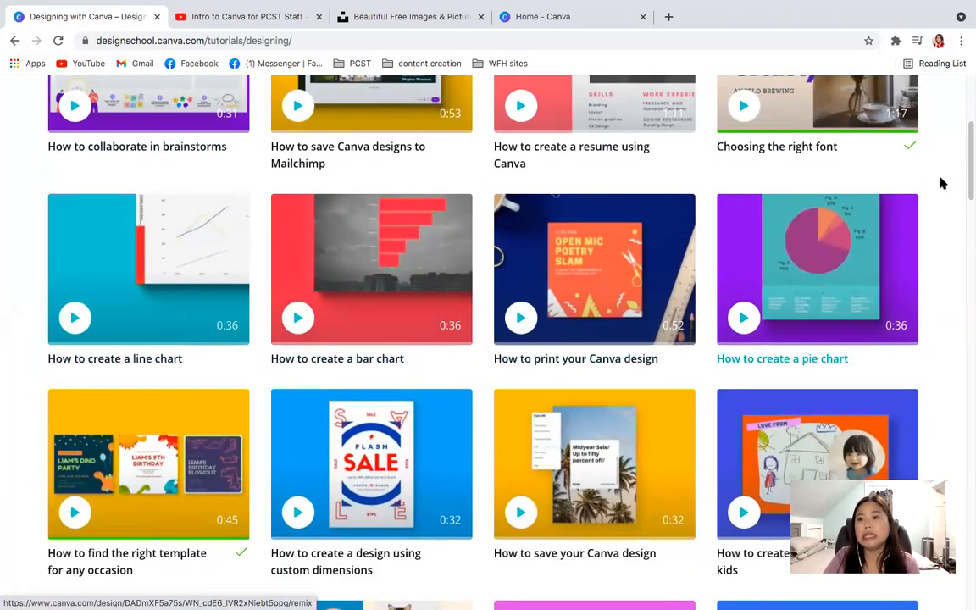
{"action": "left_click_drag", "start_coordinate": [968, 150], "coordinate": [968, 81]}
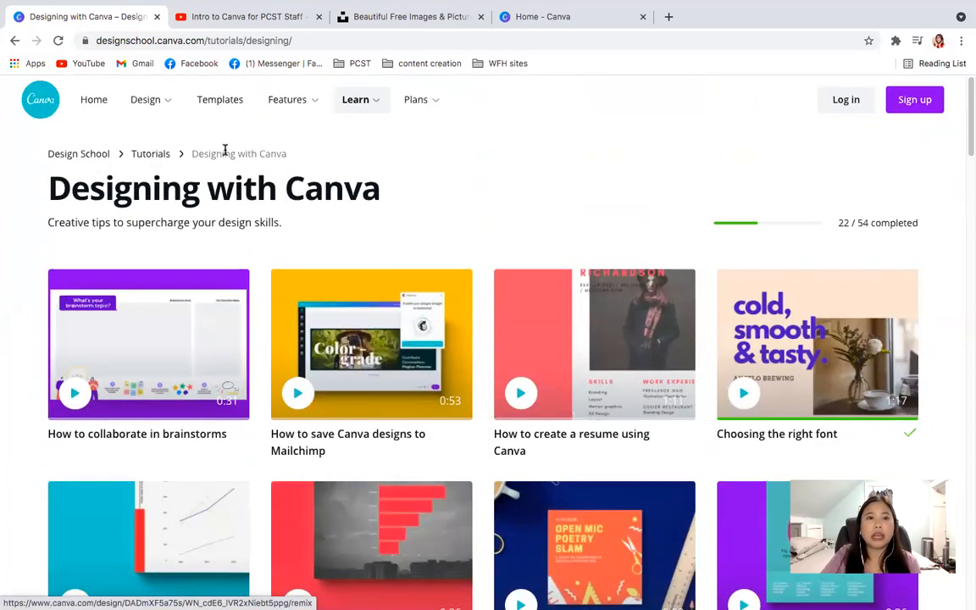
{"action": "mouse_move", "coordinate": [359, 106]}
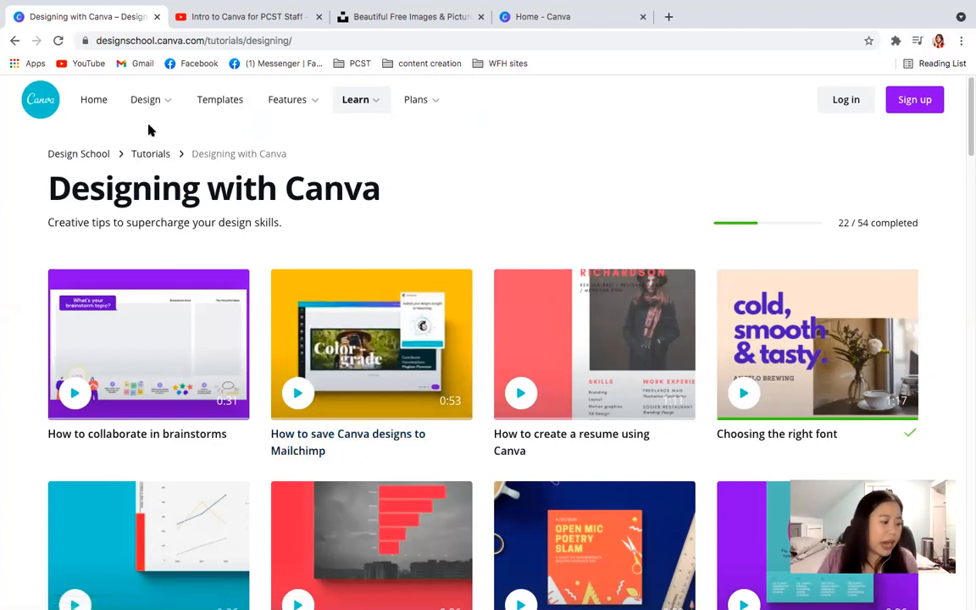
{"action": "mouse_move", "coordinate": [148, 126]}
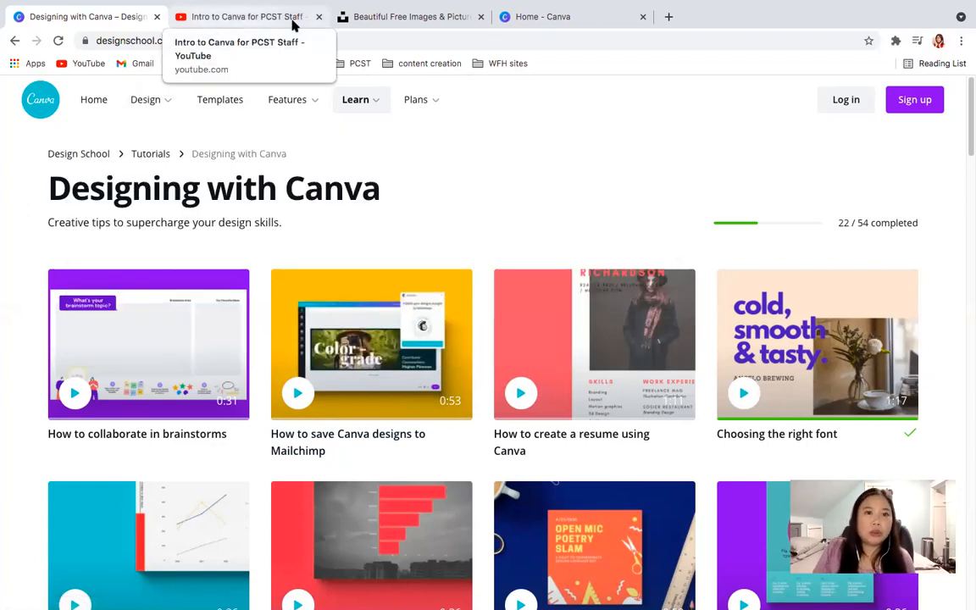
- Switch to the YouTube video Intro to Canva for PCST Staff and play it in full screen
{"action": "left_click", "coordinate": [260, 26]}
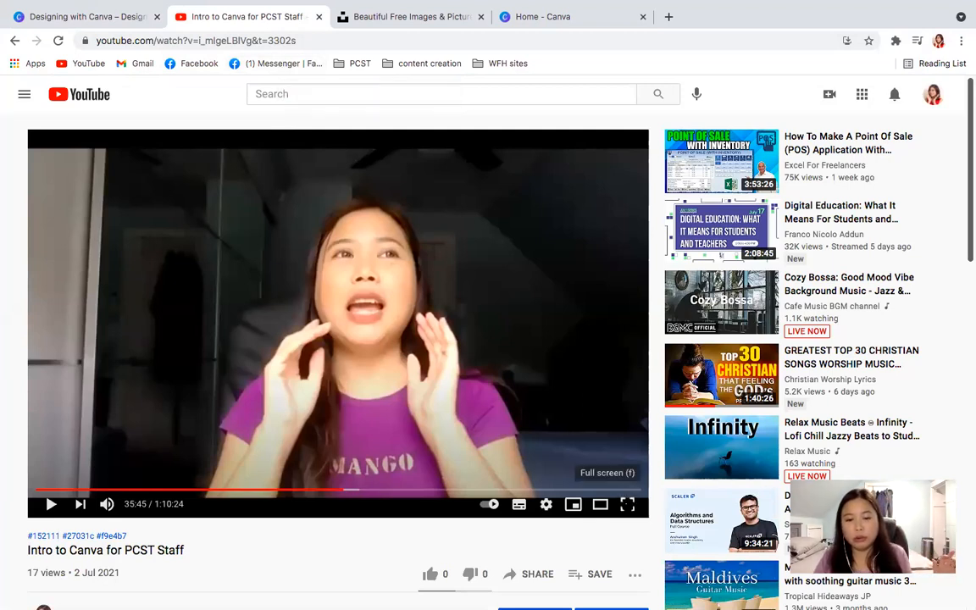
{"action": "left_click", "coordinate": [626, 504]}
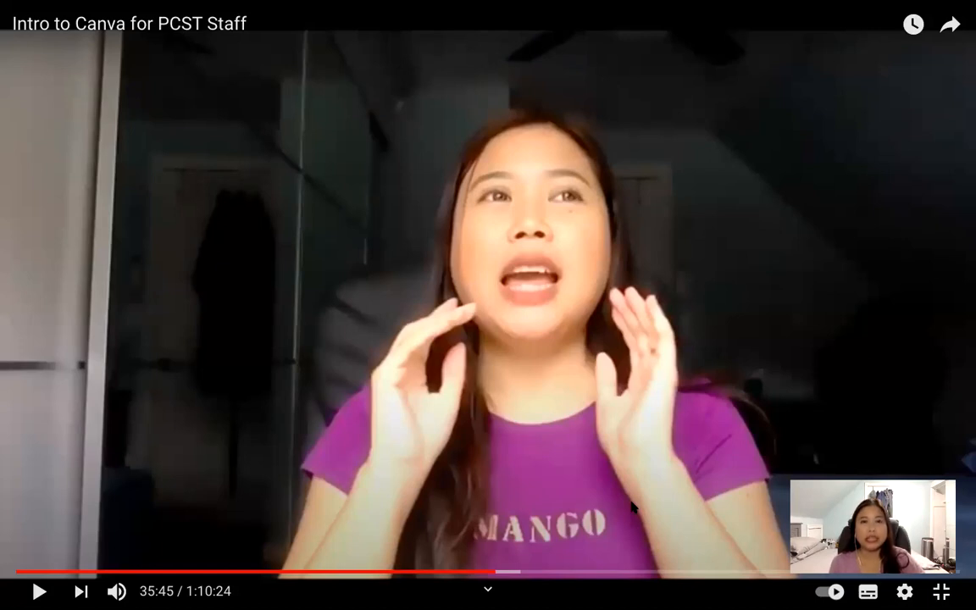
{"action": "left_click", "coordinate": [39, 590]}
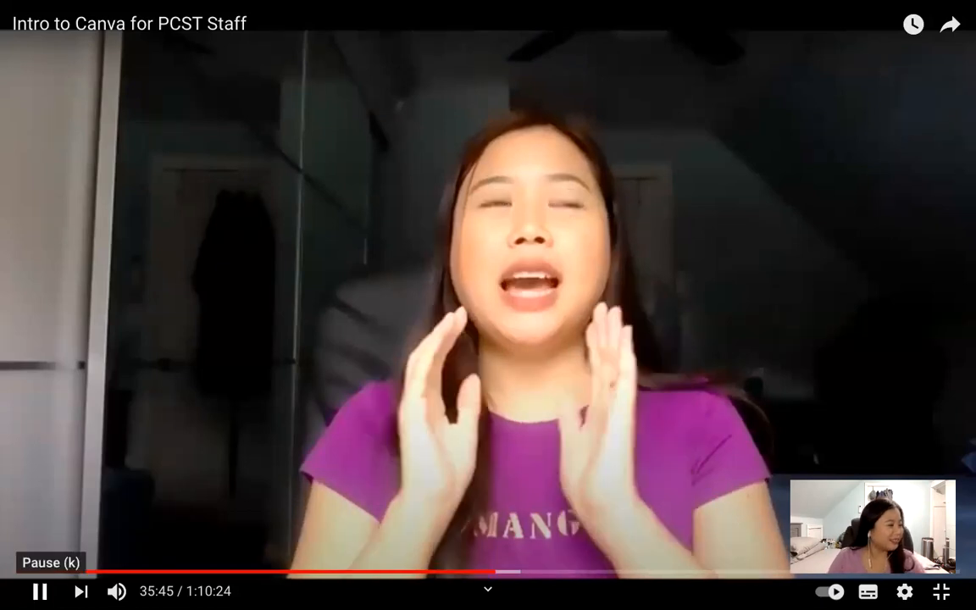
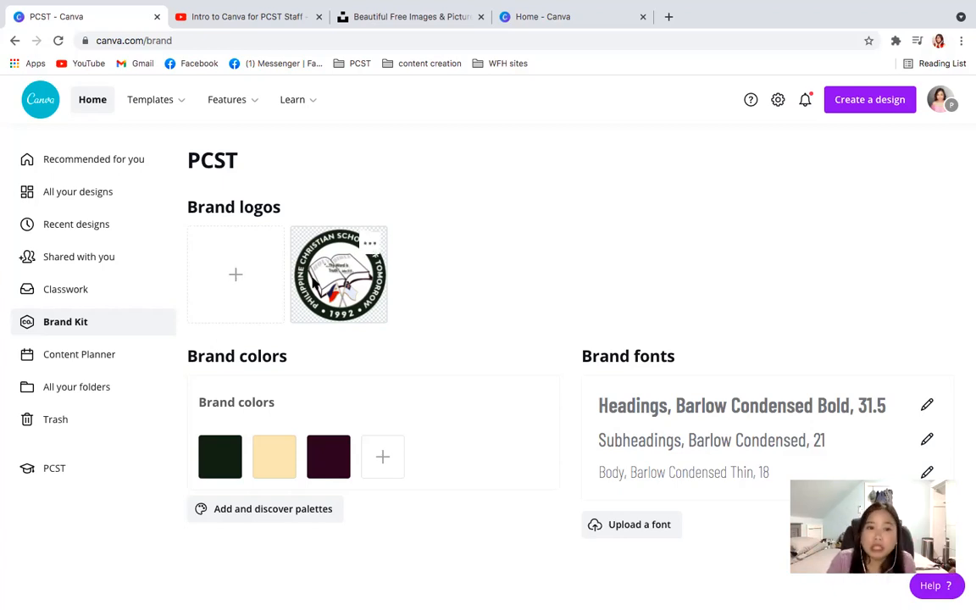
- Check the options of the PCST brand logo and open the pcst open house fb live design from the recent designs
{"action": "left_click", "coordinate": [368, 244]}
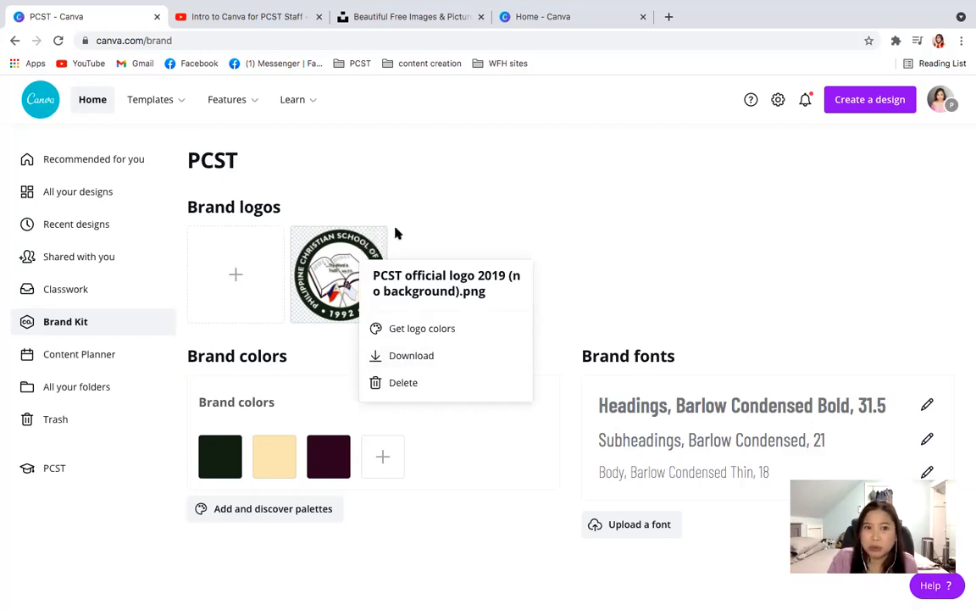
{"action": "left_click", "coordinate": [448, 206]}
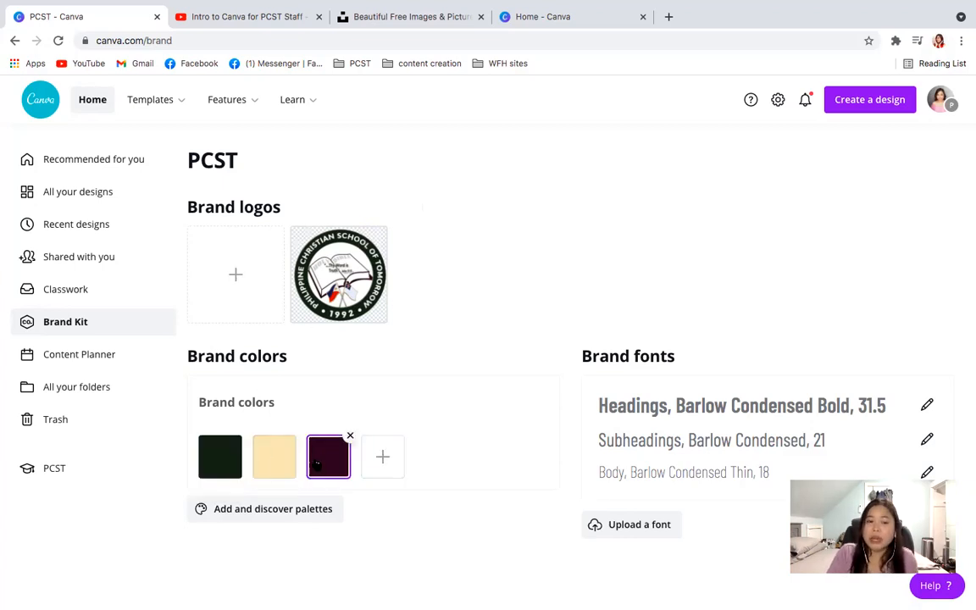
{"action": "left_click", "coordinate": [559, 24]}
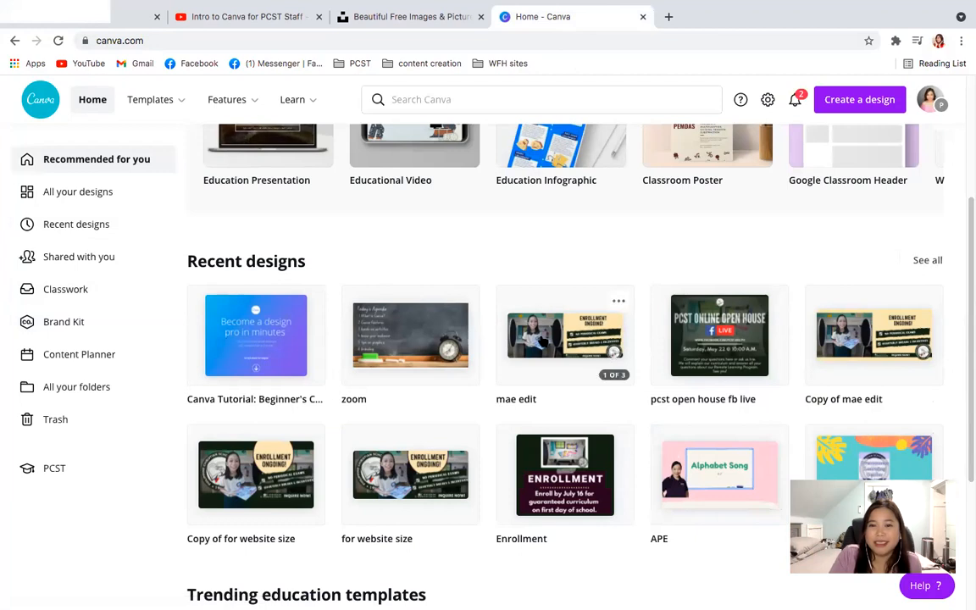
{"action": "left_click", "coordinate": [747, 341]}
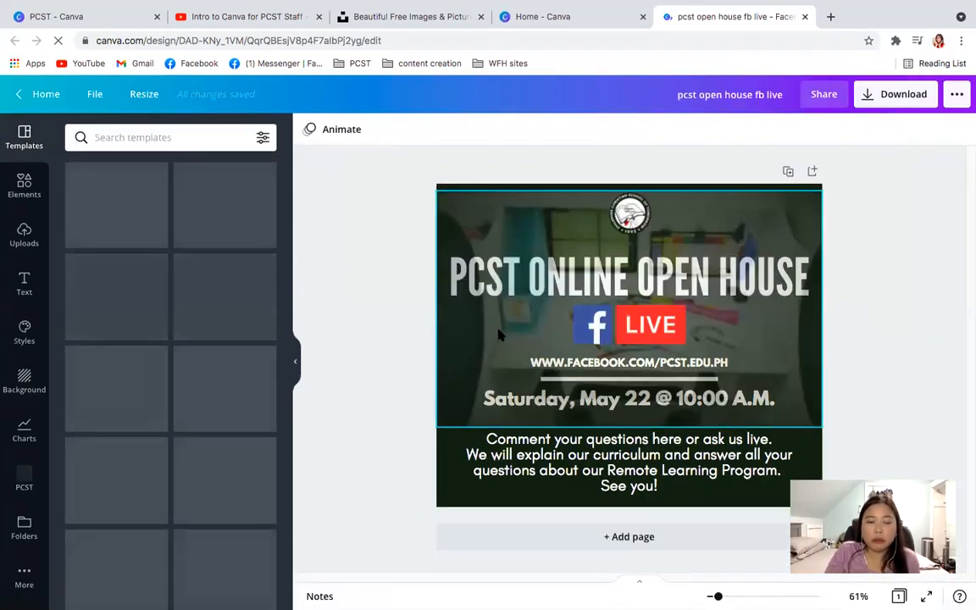
- Try the brand kit's maroon and cream as the page background, and return it to the brand's dark green
{"action": "left_click", "coordinate": [451, 473]}
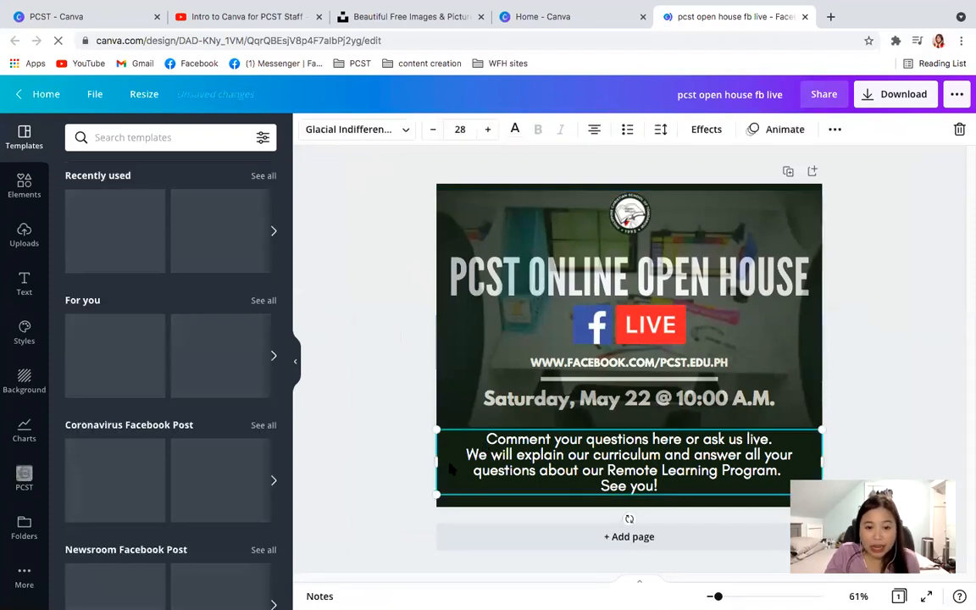
{"action": "left_click", "coordinate": [489, 503]}
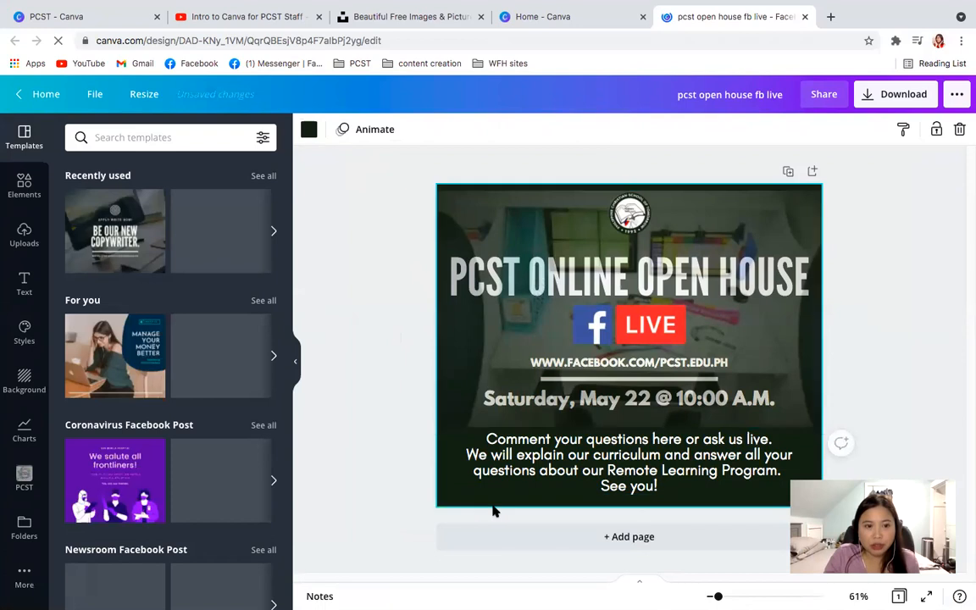
{"action": "left_click", "coordinate": [785, 181]}
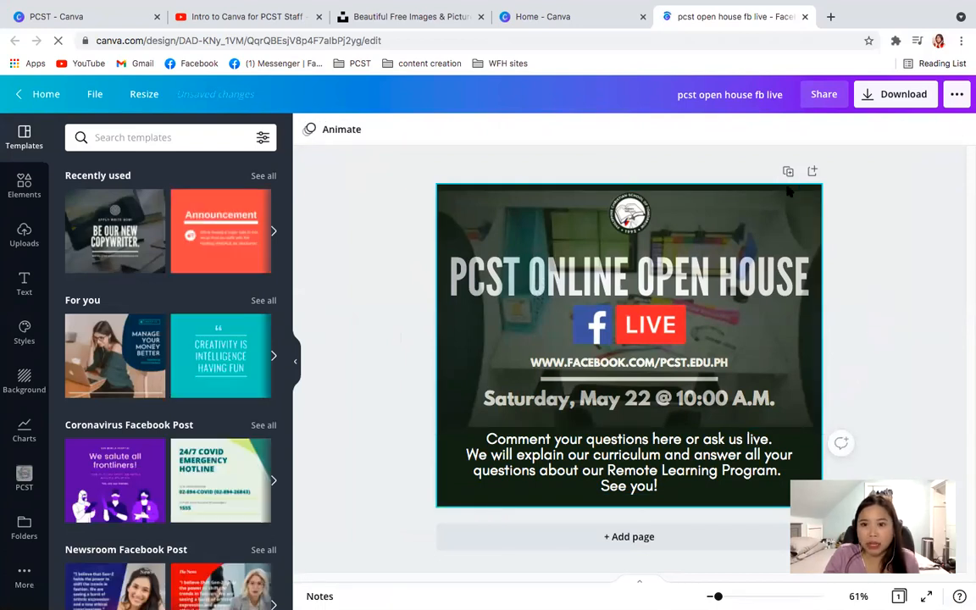
{"action": "left_click", "coordinate": [768, 188]}
{"action": "left_click", "coordinate": [308, 130]}
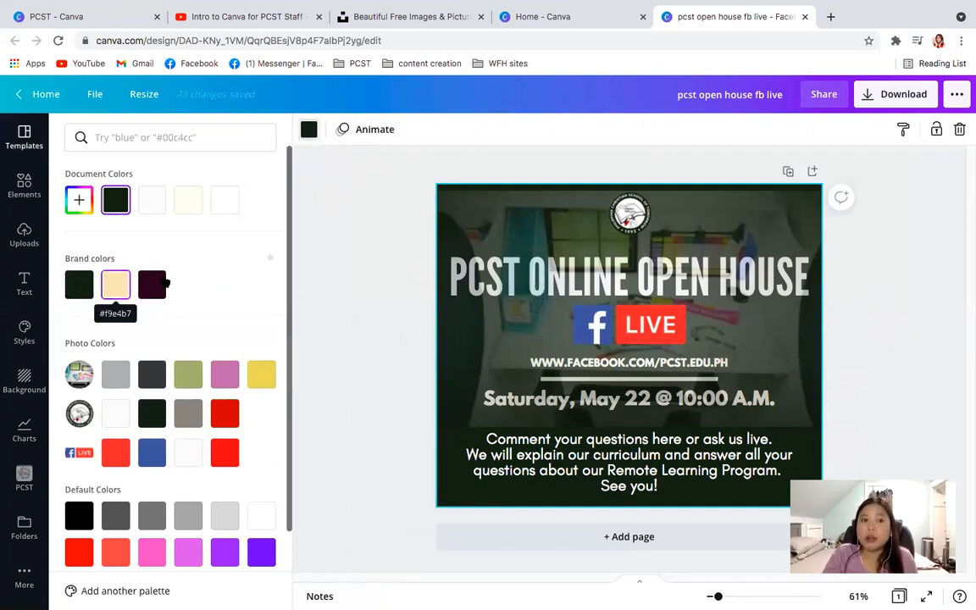
{"action": "left_click", "coordinate": [116, 137]}
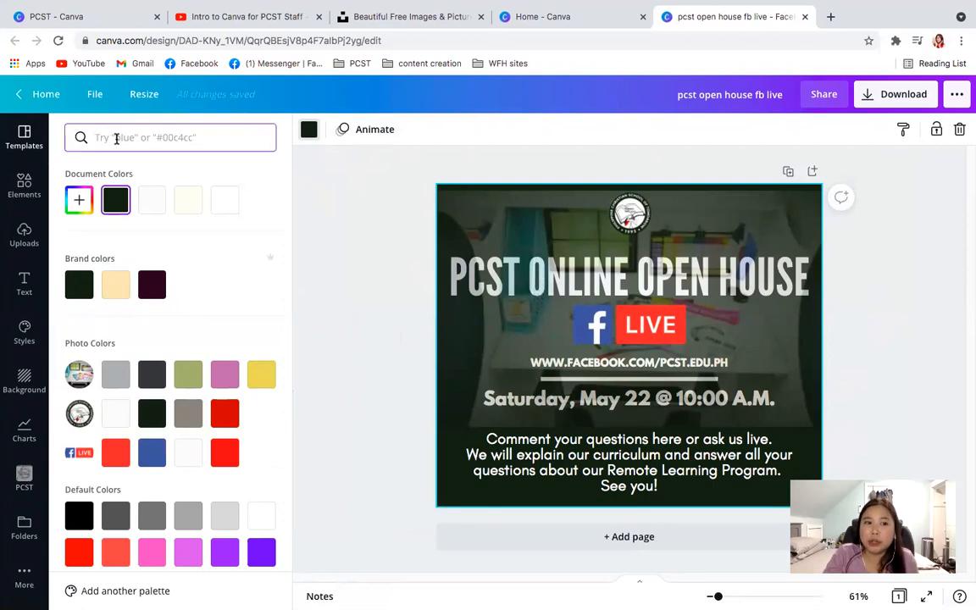
{"action": "left_click", "coordinate": [152, 283]}
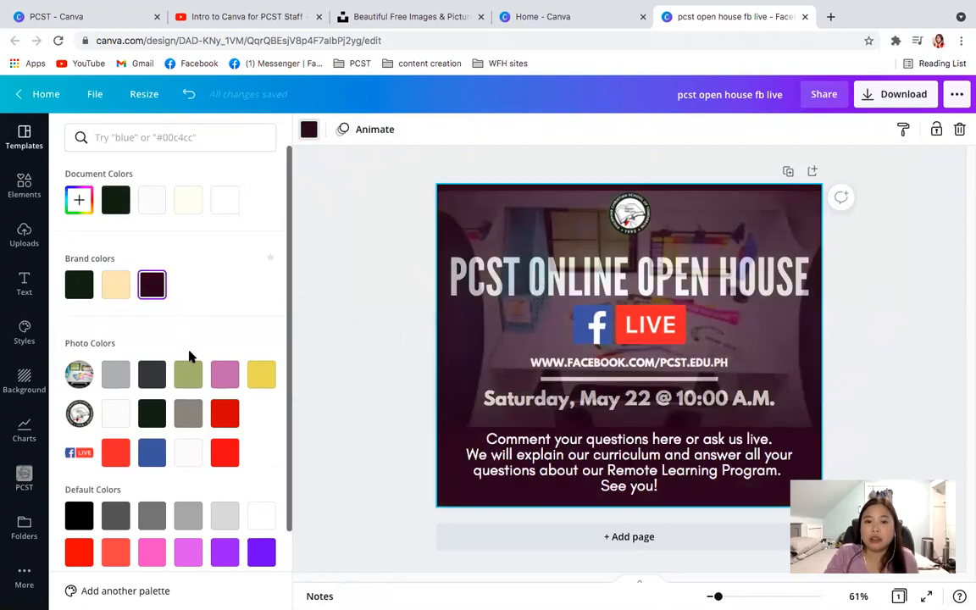
{"action": "left_click", "coordinate": [118, 286]}
{"action": "left_click", "coordinate": [76, 285]}
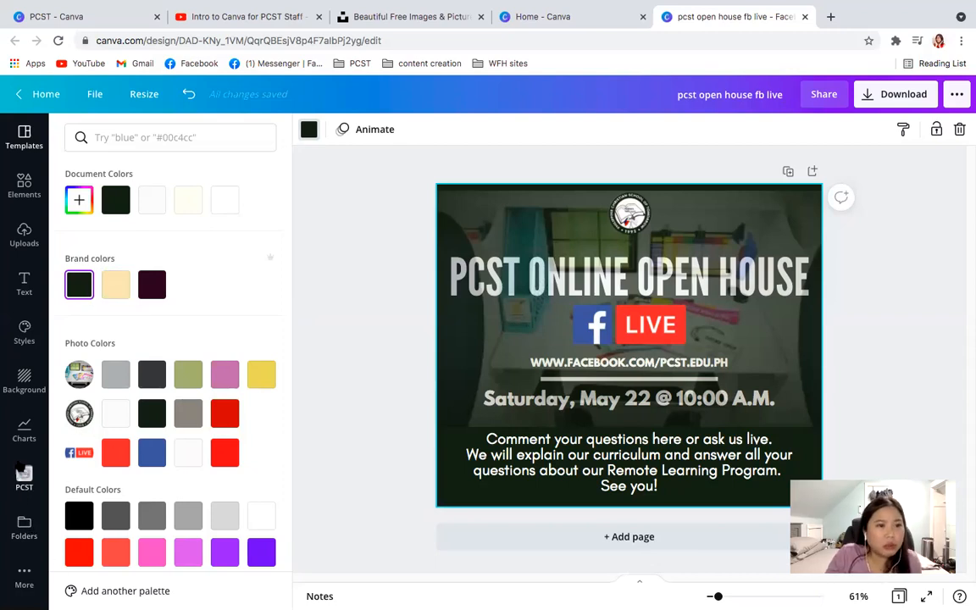
- Look through the uploaded images and the additional Canva apps, and revisit the Brand Kit page
{"action": "left_click", "coordinate": [23, 234]}
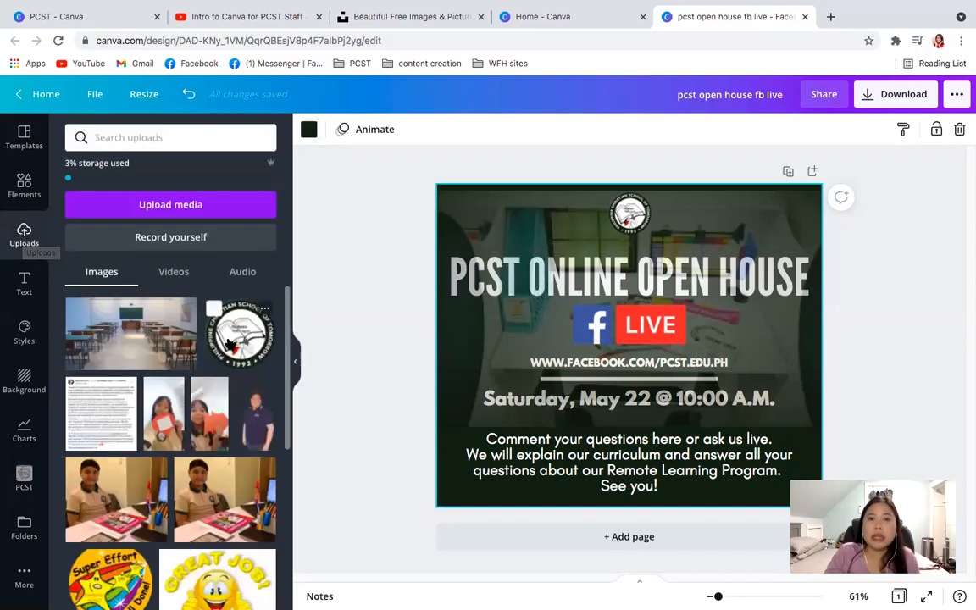
{"action": "left_click", "coordinate": [24, 574]}
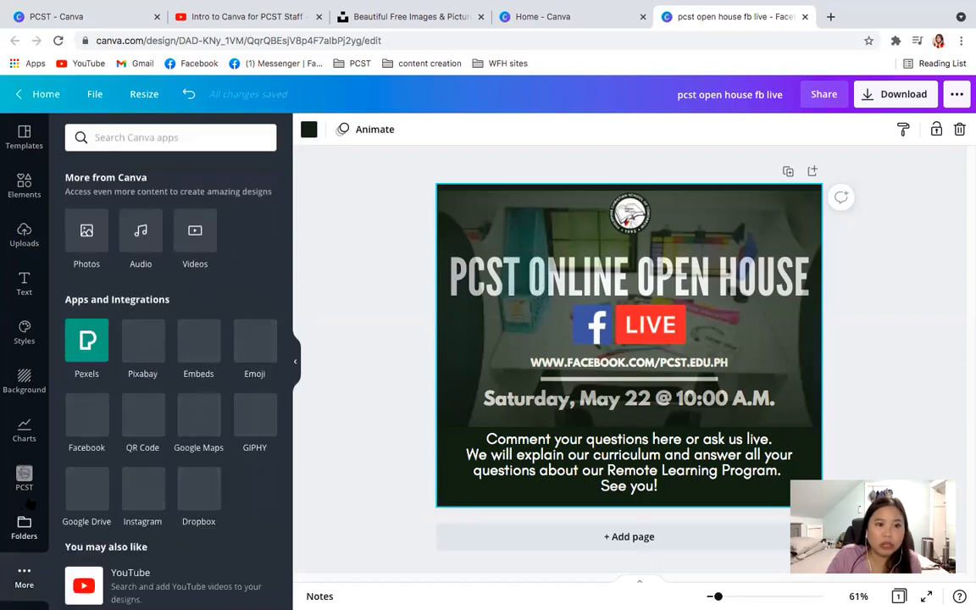
{"action": "left_click", "coordinate": [109, 16]}
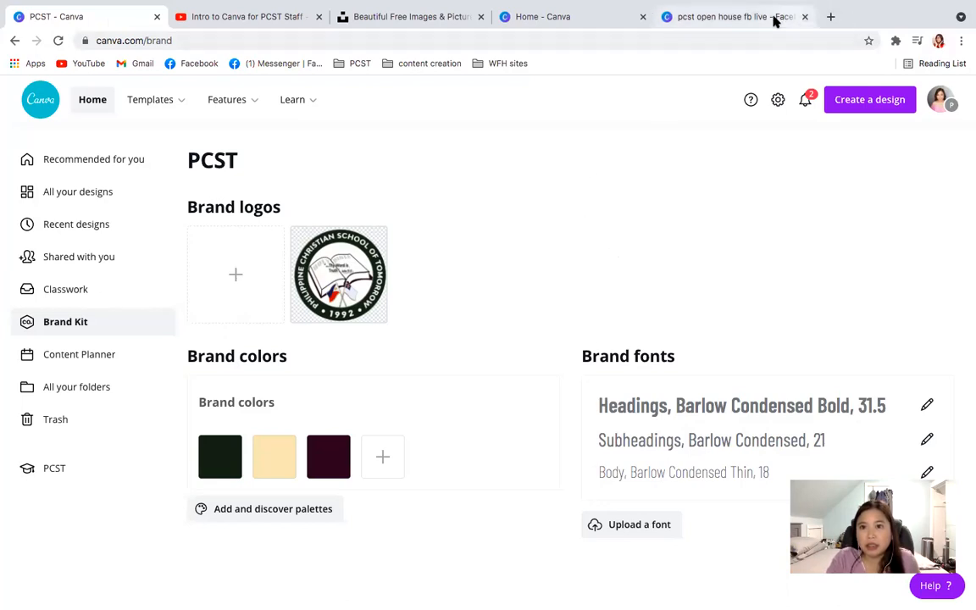
{"action": "left_click", "coordinate": [831, 17]}
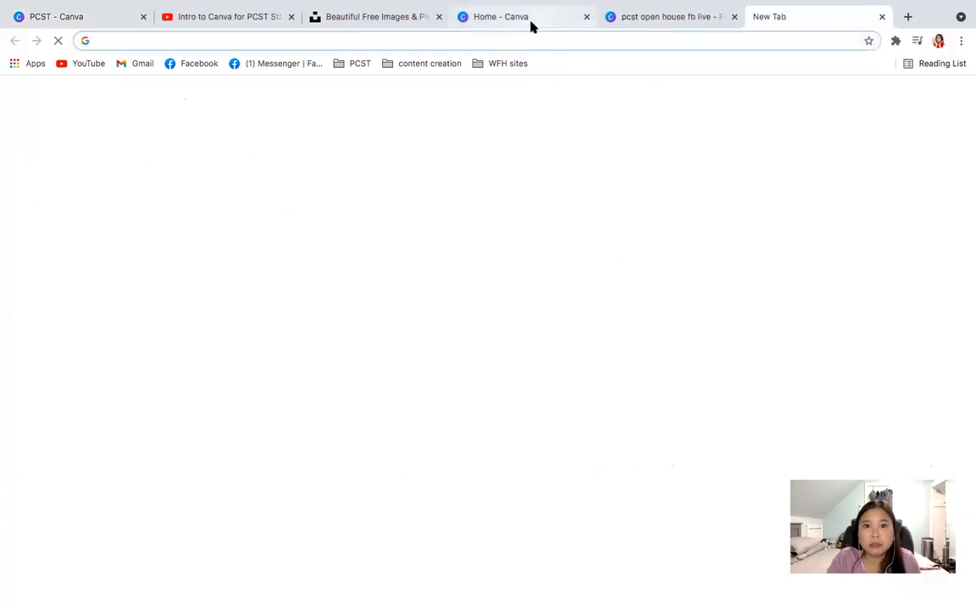
{"action": "left_click", "coordinate": [531, 26]}
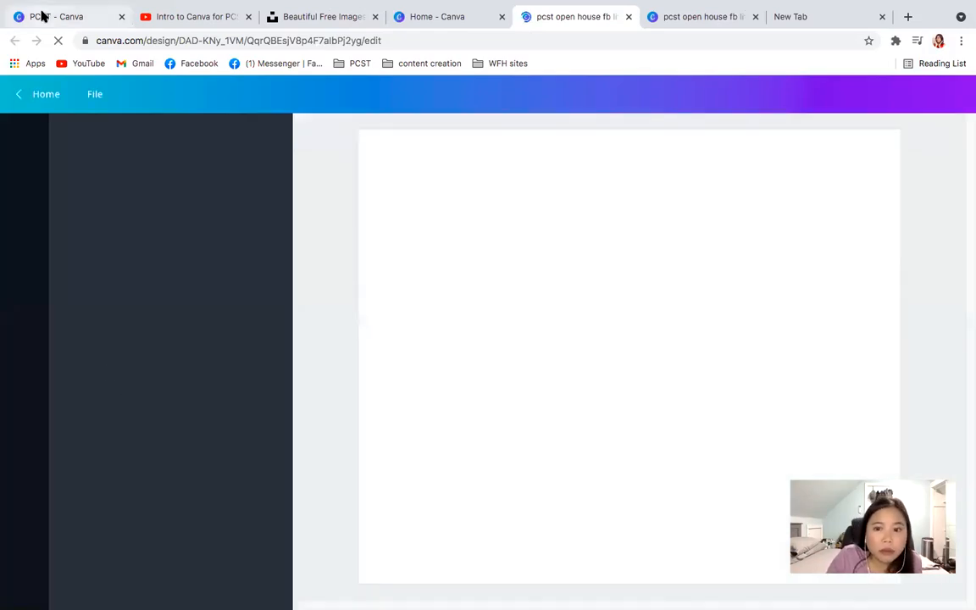
{"action": "left_click", "coordinate": [42, 15]}
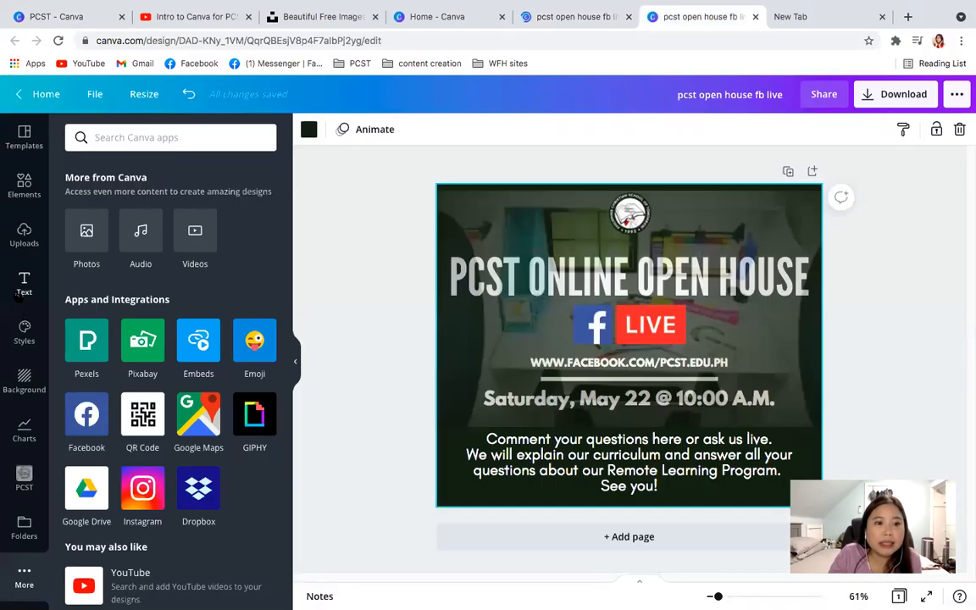
- Duplicate the open house page and delete the Facebook Live image, background photo, title and web address from page 2
{"action": "left_click", "coordinate": [22, 284]}
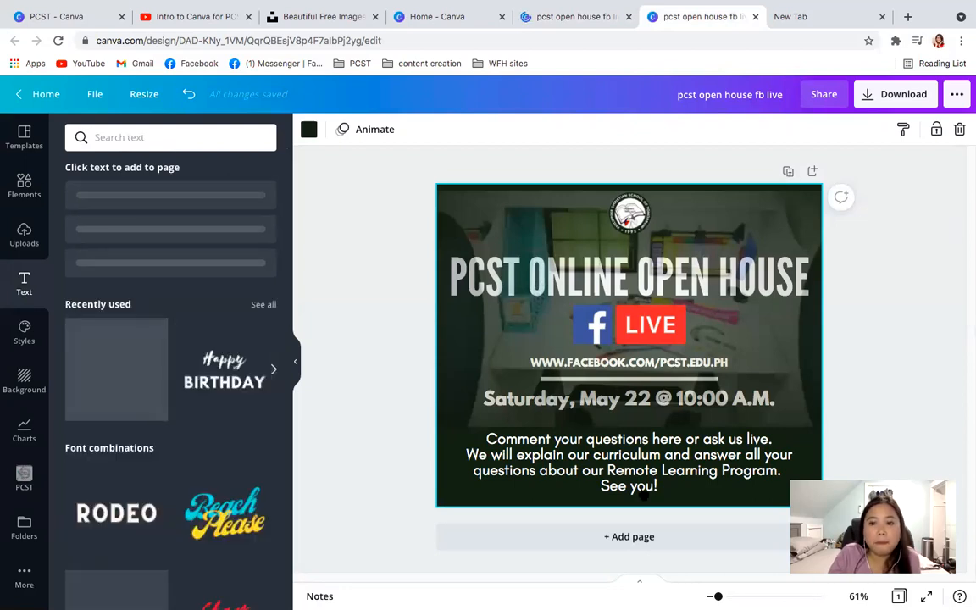
{"action": "key", "text": "super+d"}
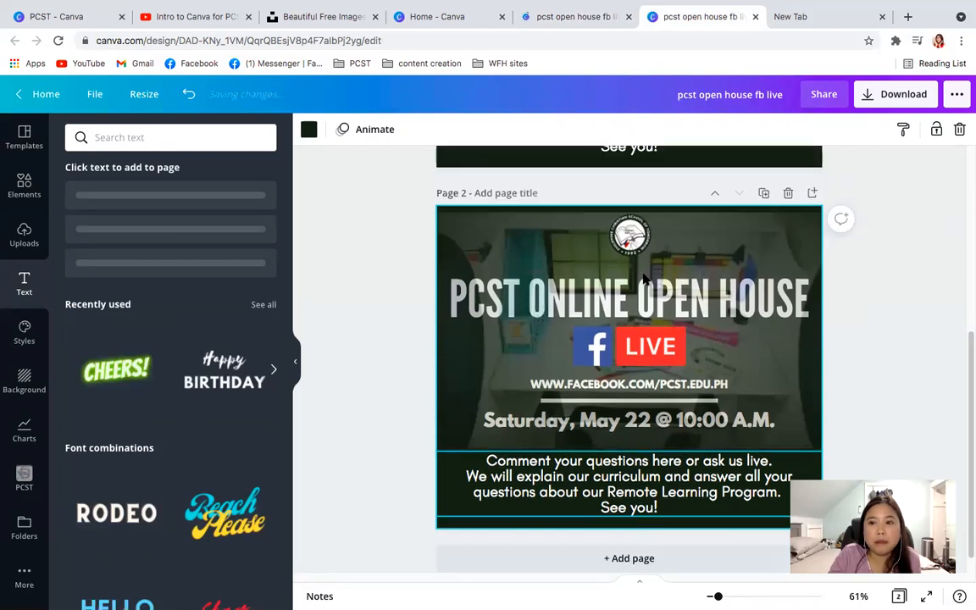
{"action": "left_click", "coordinate": [613, 310]}
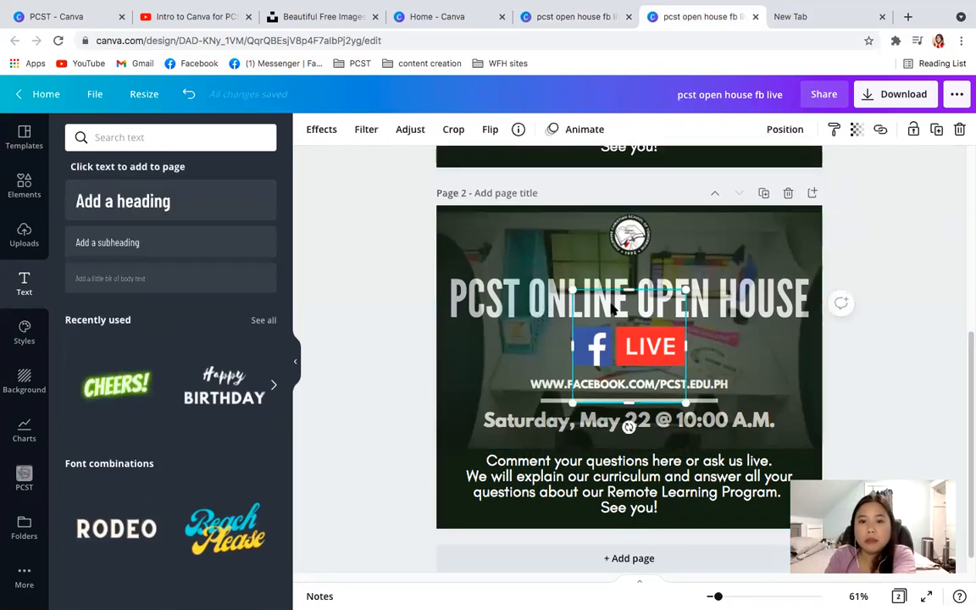
{"action": "key", "text": "Delete"}
{"action": "left_click", "coordinate": [694, 234]}
{"action": "key", "text": "Delete"}
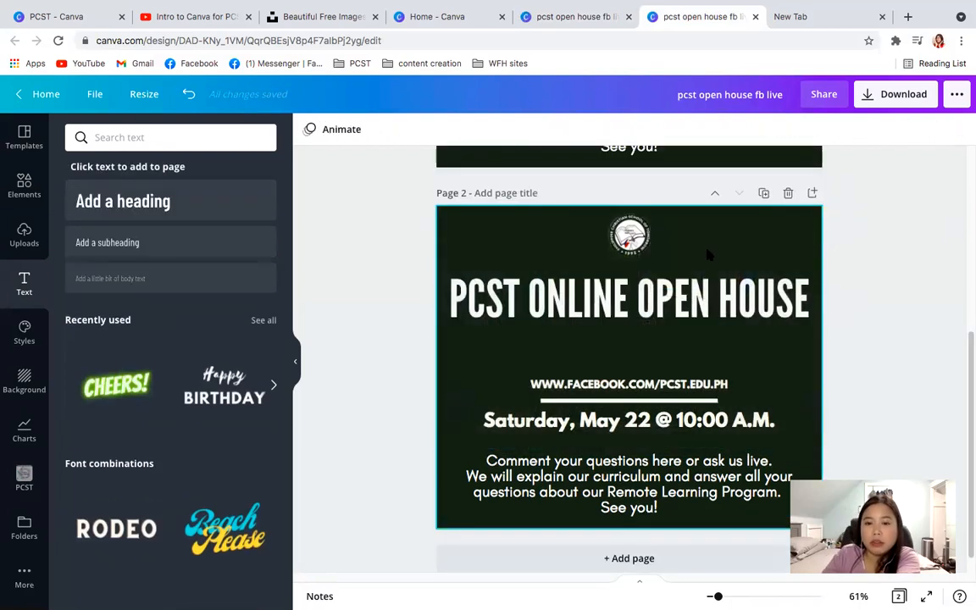
{"action": "left_click", "coordinate": [701, 295]}
{"action": "key", "text": "Delete"}
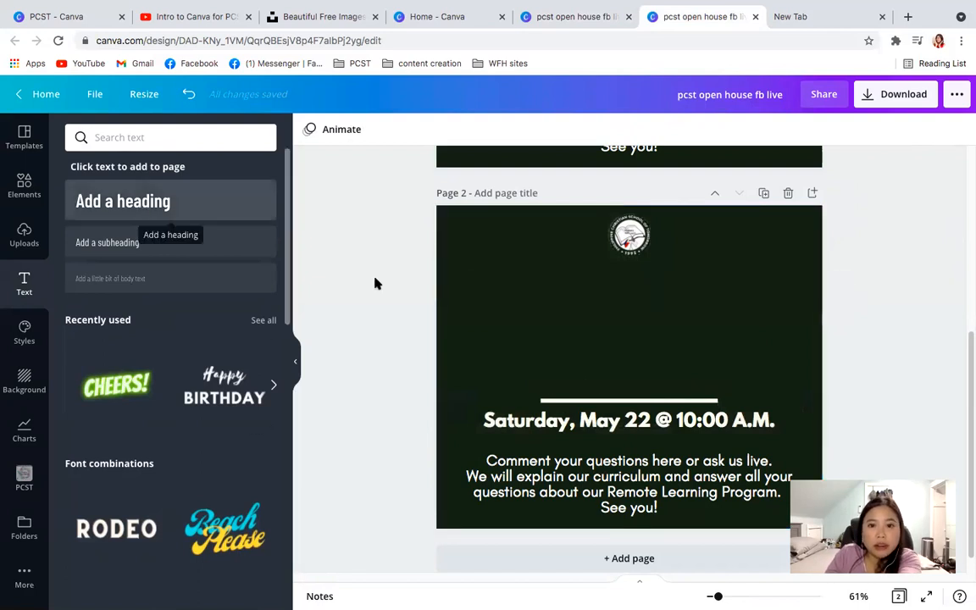
- Add a heading text box to page 2 and compare its font choices with the fonts on the Brand Kit page
{"action": "left_click_drag", "start_coordinate": [376, 283], "coordinate": [563, 354]}
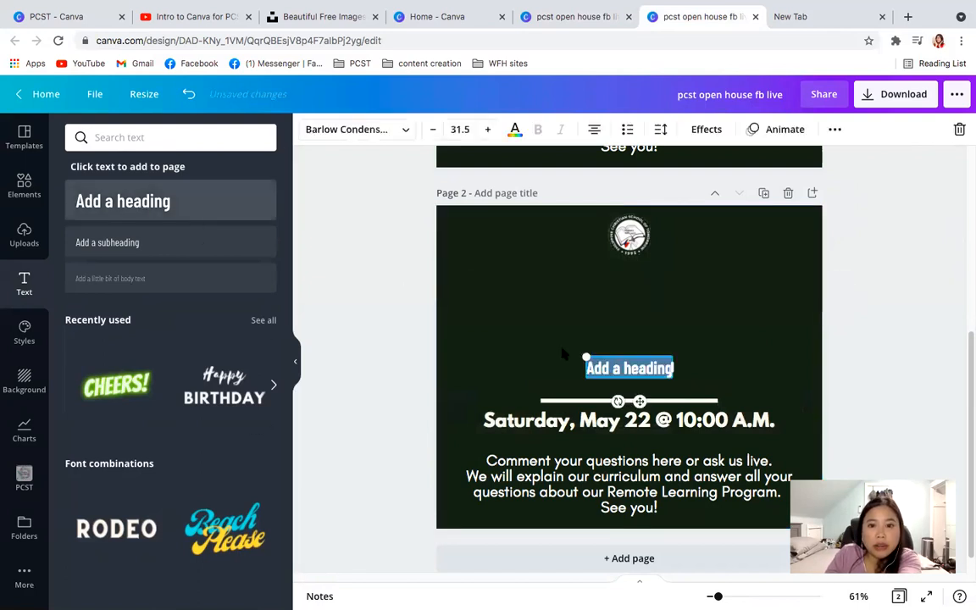
{"action": "left_click", "coordinate": [390, 131]}
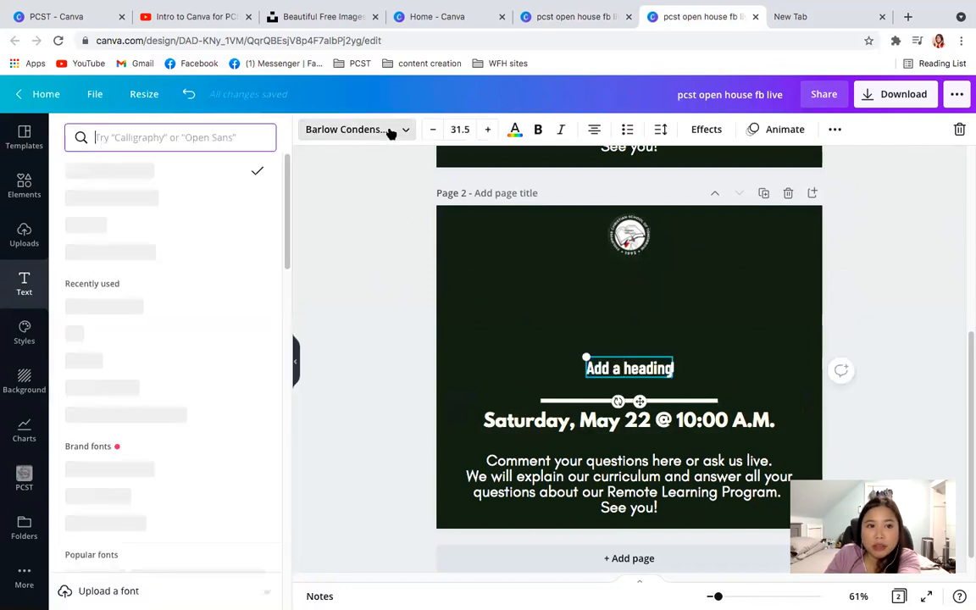
{"action": "left_click", "coordinate": [624, 365]}
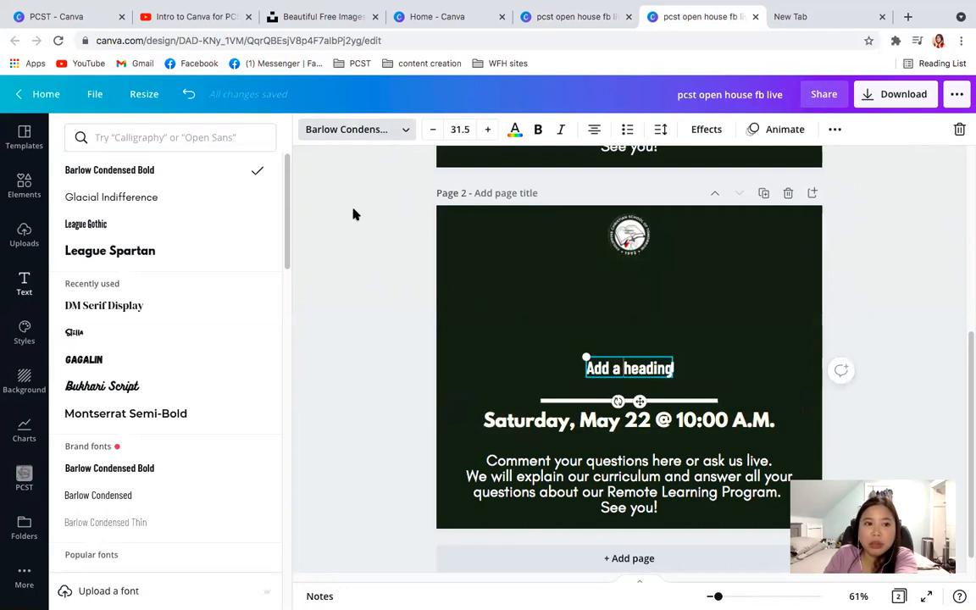
{"action": "left_click", "coordinate": [54, 17]}
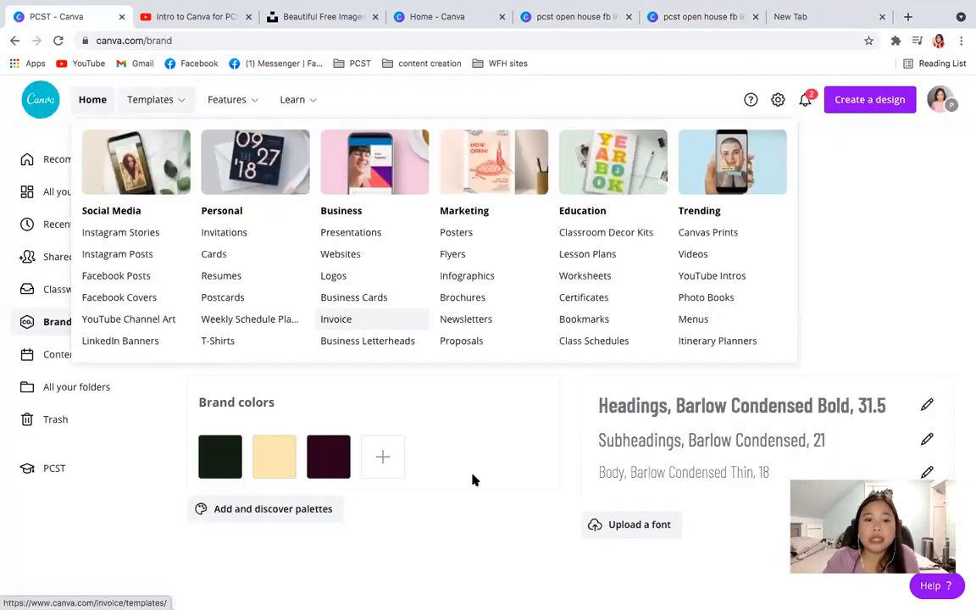
{"action": "mouse_move", "coordinate": [310, 481]}
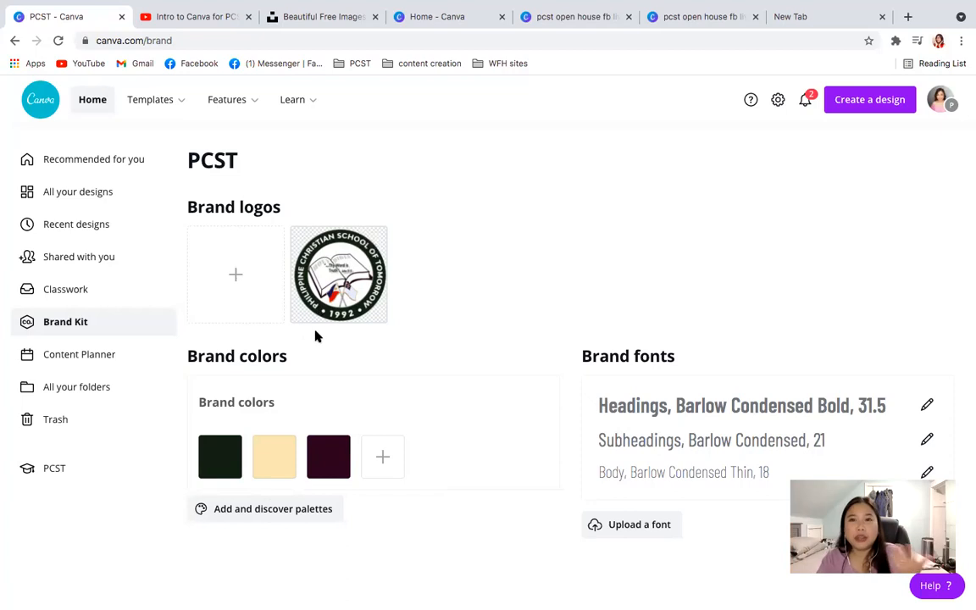
- Enlarge the school logo on page 2, shrink it again and place it in the page's upper-left corner
{"action": "left_click", "coordinate": [699, 15]}
{"action": "left_click", "coordinate": [635, 235]}
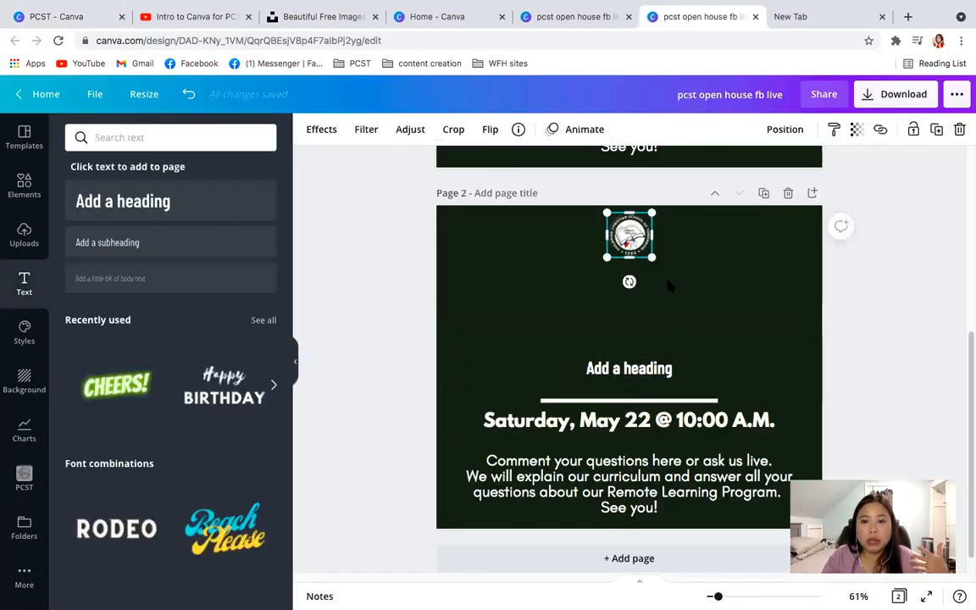
{"action": "left_click_drag", "start_coordinate": [651, 256], "coordinate": [761, 367]}
{"action": "left_click_drag", "start_coordinate": [728, 313], "coordinate": [793, 313]}
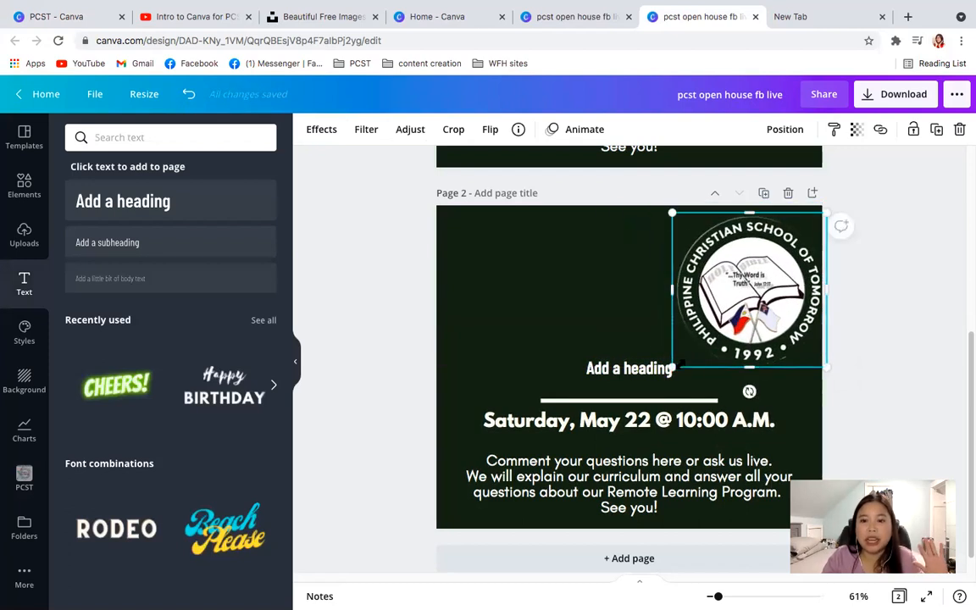
{"action": "left_click_drag", "start_coordinate": [672, 367], "coordinate": [468, 236]}
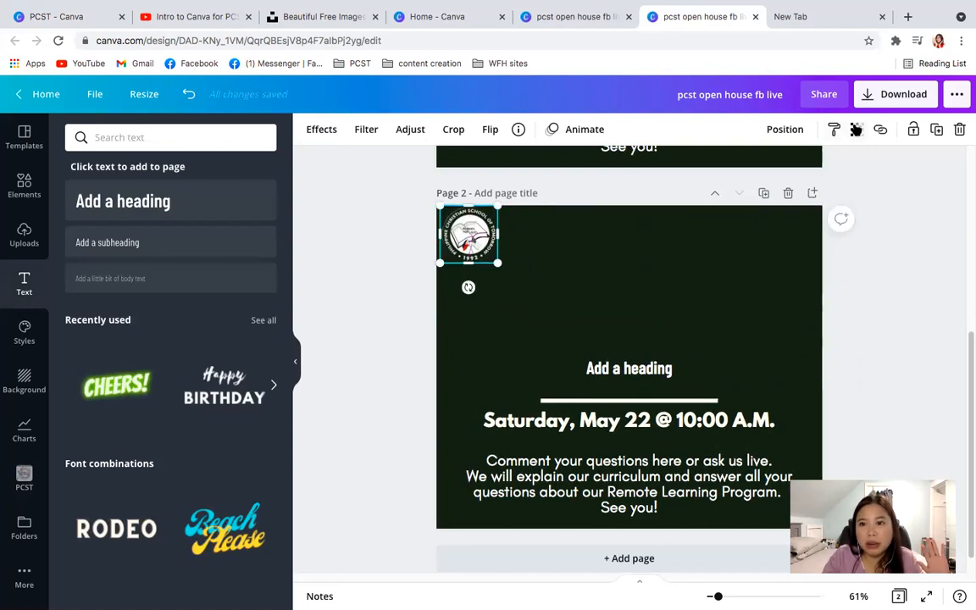
- Set the transparency of the small school logo on page 2 to 31
{"action": "left_click", "coordinate": [856, 128]}
{"action": "left_click_drag", "start_coordinate": [809, 171], "coordinate": [751, 185]}
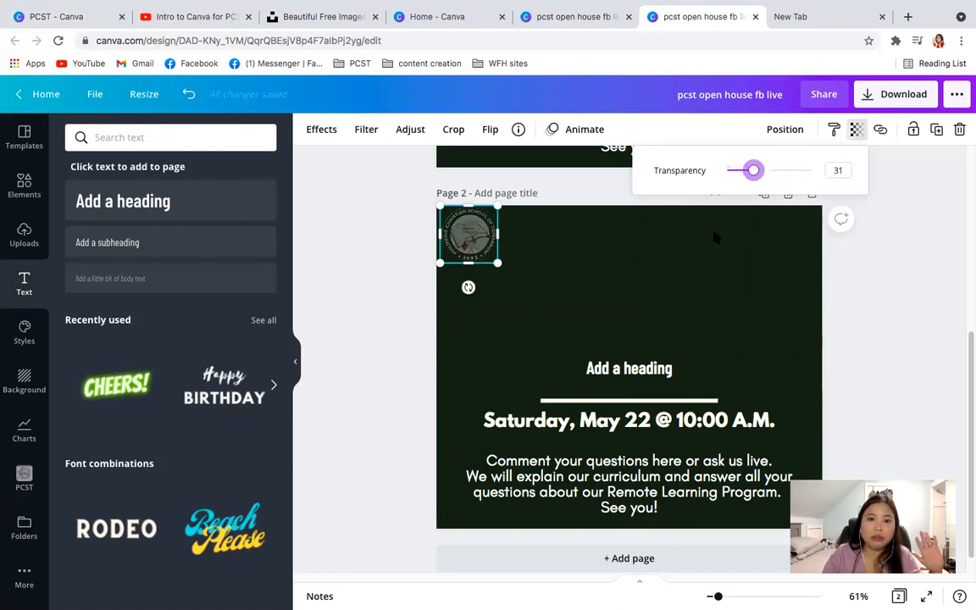
{"action": "left_click", "coordinate": [887, 342]}
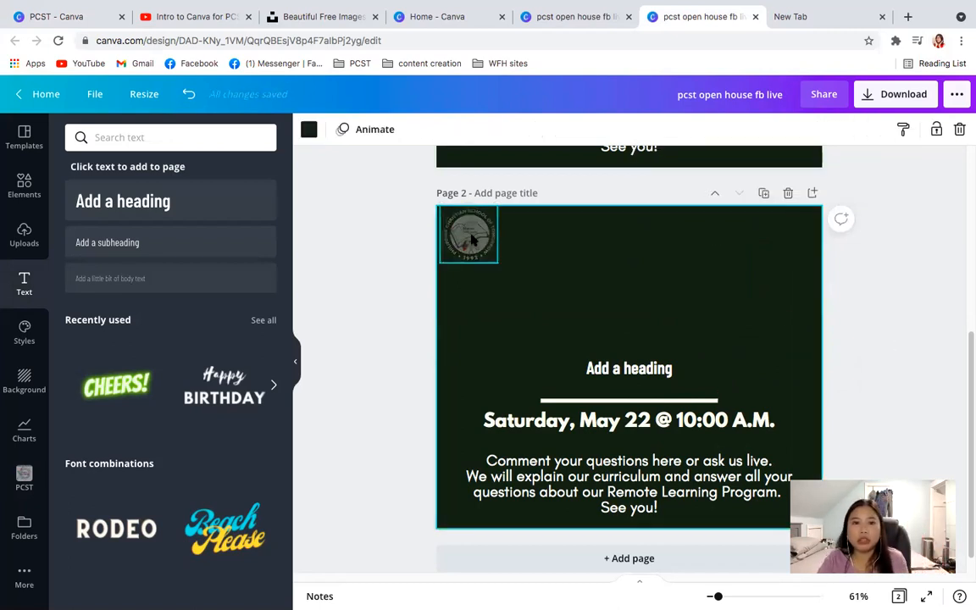
- Enlarge the faded school logo to nearly the full height of page 2 and center it on the page
{"action": "left_click_drag", "start_coordinate": [520, 281], "coordinate": [661, 395]}
{"action": "left_click_drag", "start_coordinate": [607, 371], "coordinate": [758, 523]}
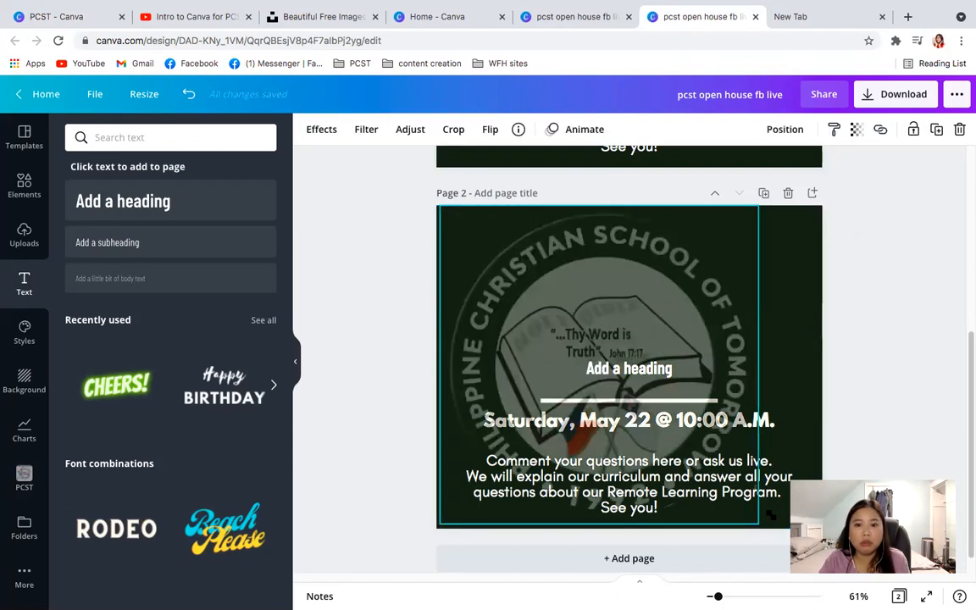
{"action": "left_click_drag", "start_coordinate": [633, 293], "coordinate": [666, 293]}
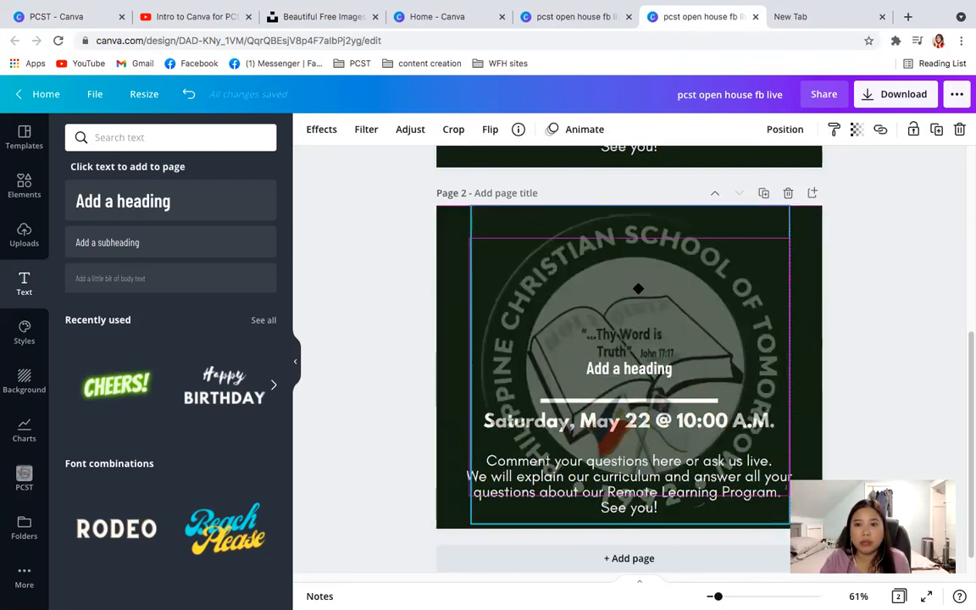
- Set the enlarged logo's transparency to 6 to make it a faint watermark behind the text
{"action": "left_click", "coordinate": [856, 129]}
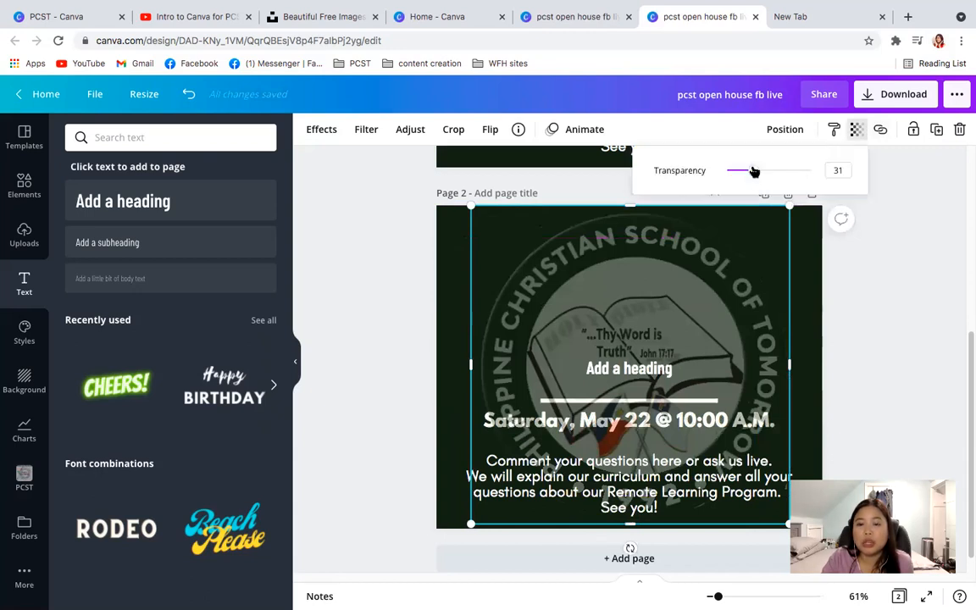
{"action": "left_click_drag", "start_coordinate": [758, 172], "coordinate": [733, 174]}
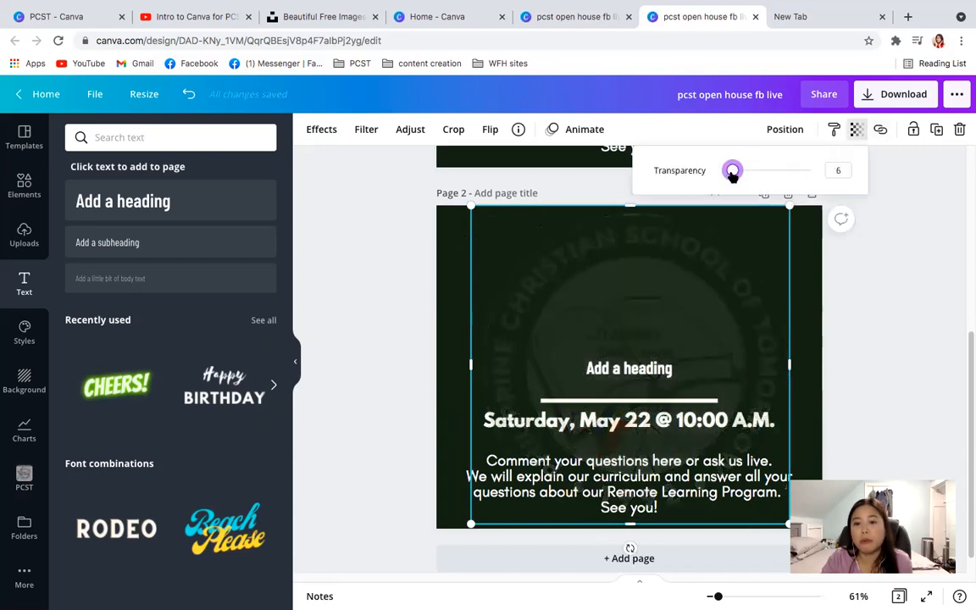
{"action": "left_click", "coordinate": [893, 342]}
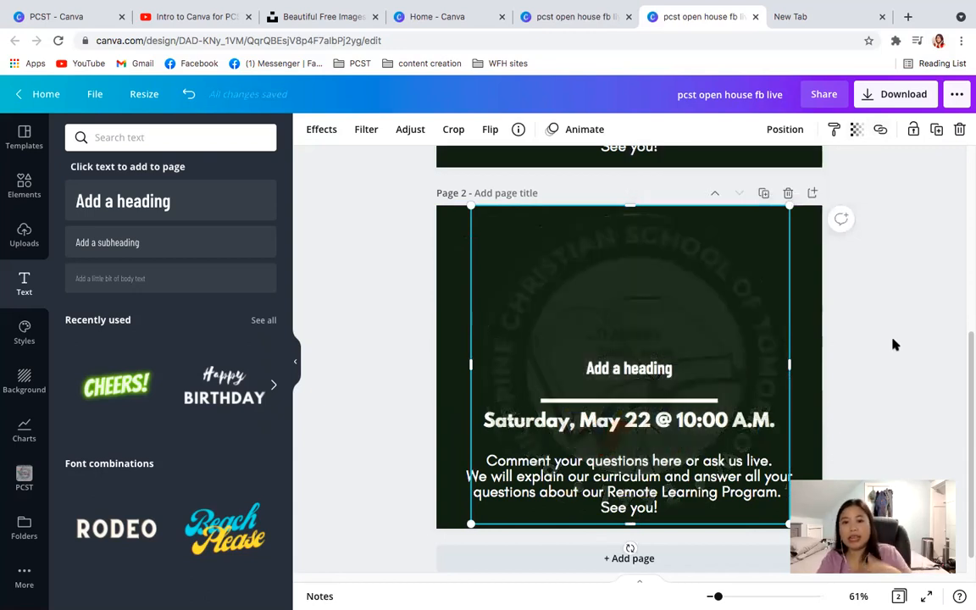
{"action": "left_click", "coordinate": [892, 344]}
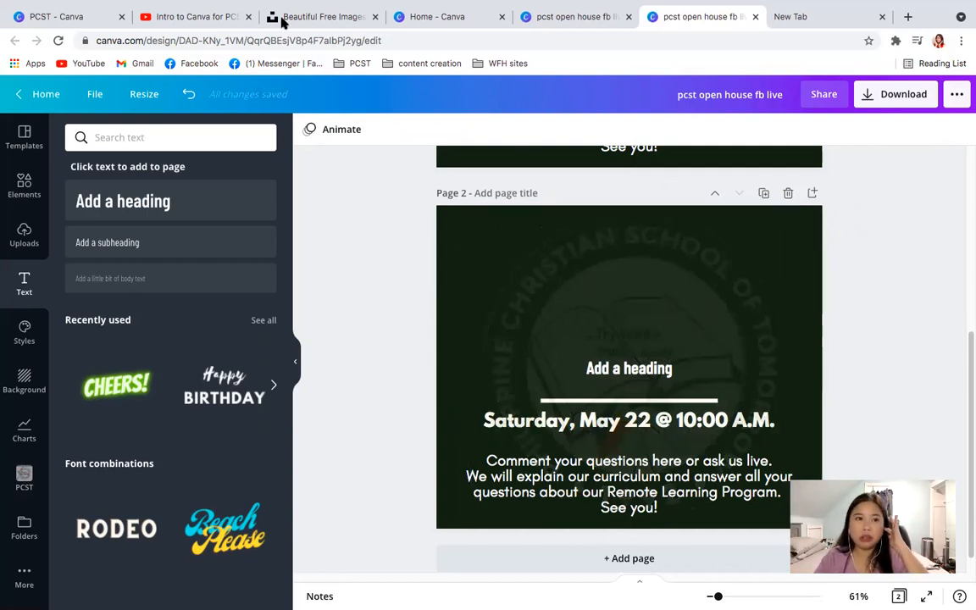
- Return to the Brand Kit page with the school's logo, colors and fonts
{"action": "left_click", "coordinate": [74, 15]}
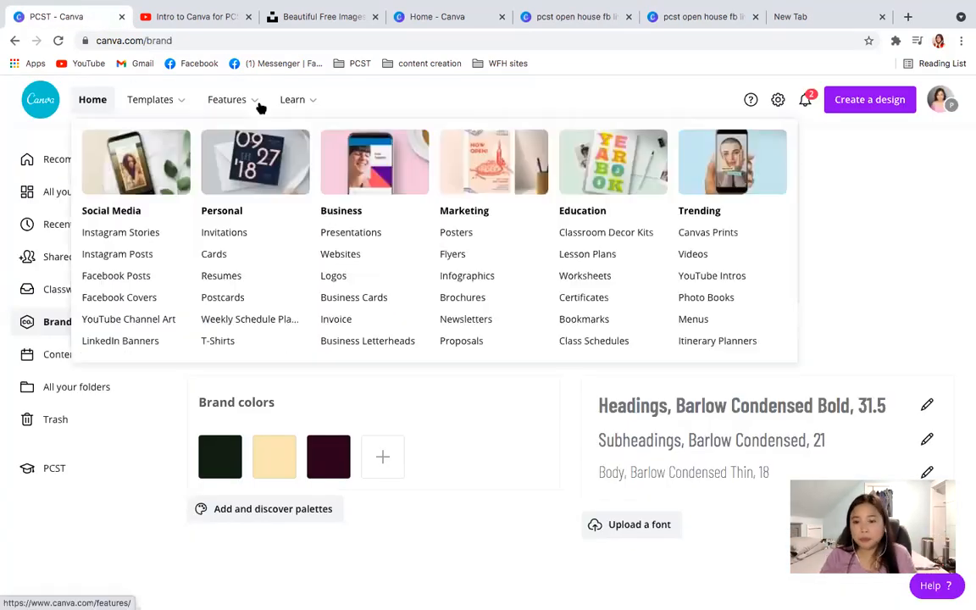
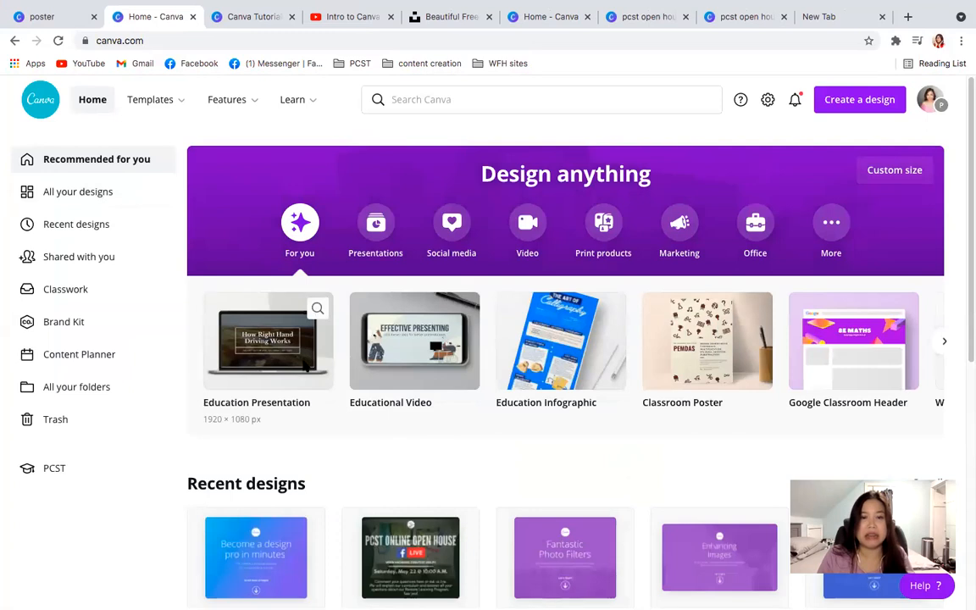
- Create a blank Education Presentation design and look over its file options
{"action": "left_click", "coordinate": [305, 364]}
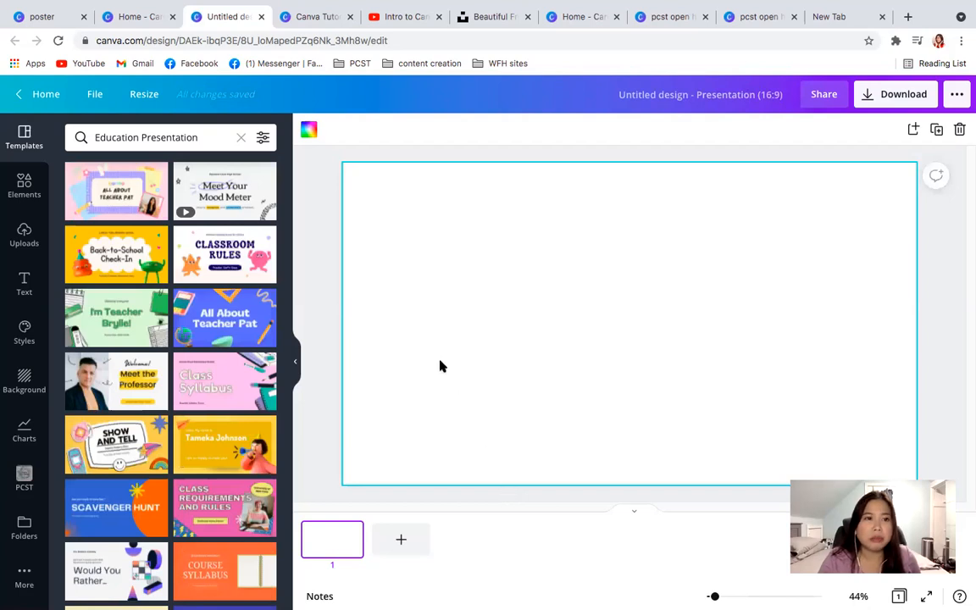
{"action": "left_click", "coordinate": [93, 94]}
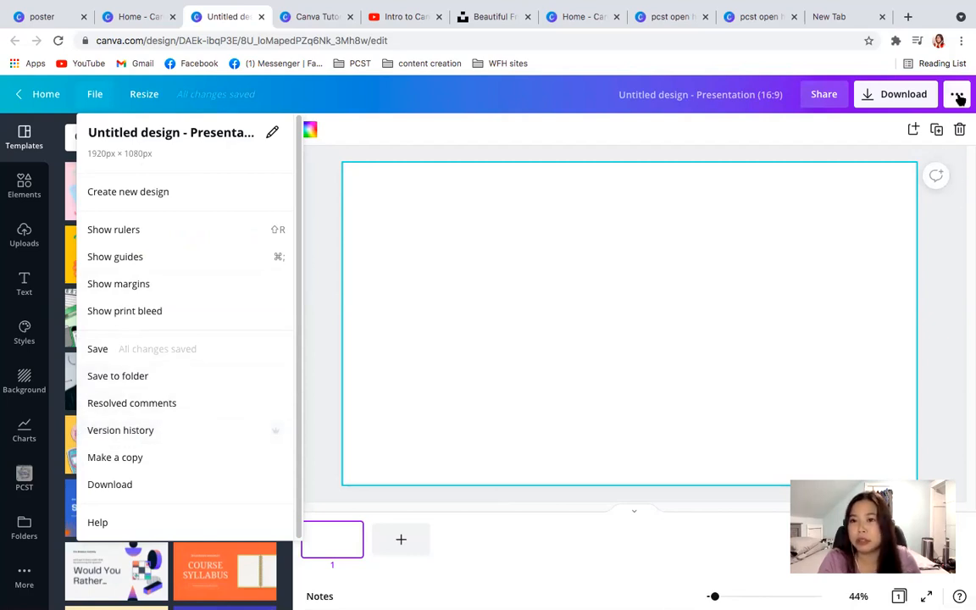
{"action": "left_click", "coordinate": [952, 312]}
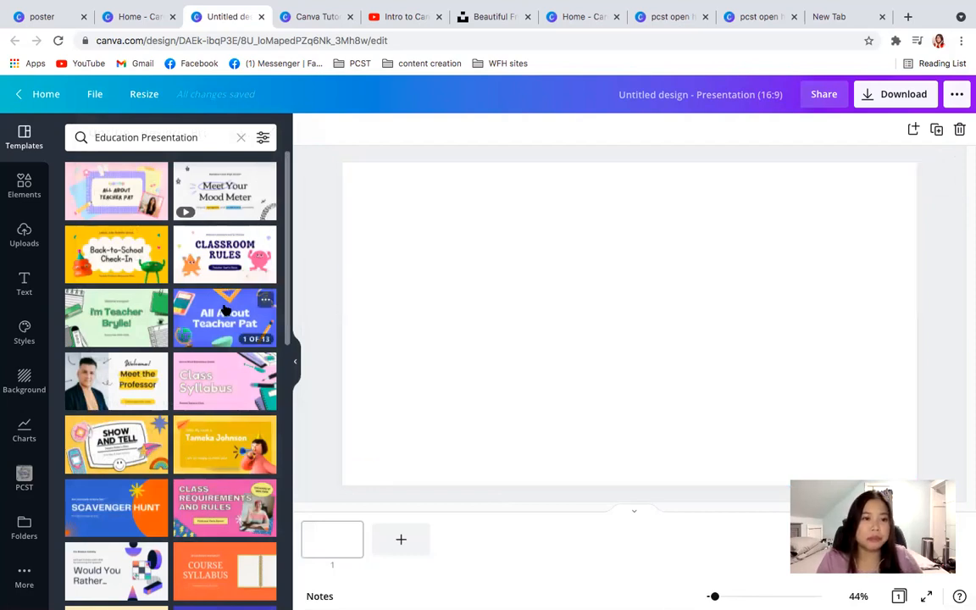
- Show the download file types available for the "pcst open house fb live" design
{"action": "left_click", "coordinate": [760, 26]}
{"action": "left_click", "coordinate": [682, 22]}
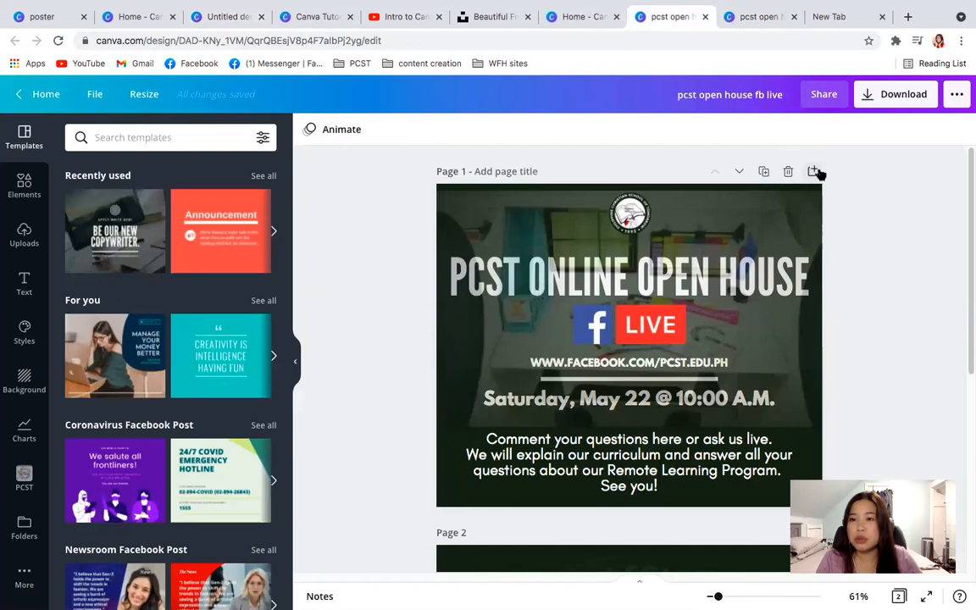
{"action": "left_click", "coordinate": [869, 102]}
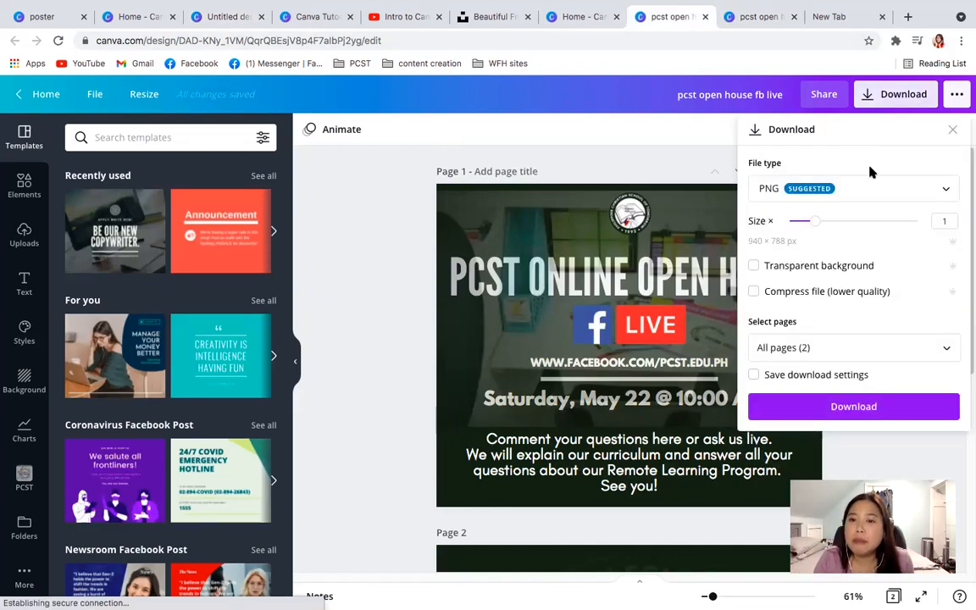
{"action": "left_click", "coordinate": [854, 196]}
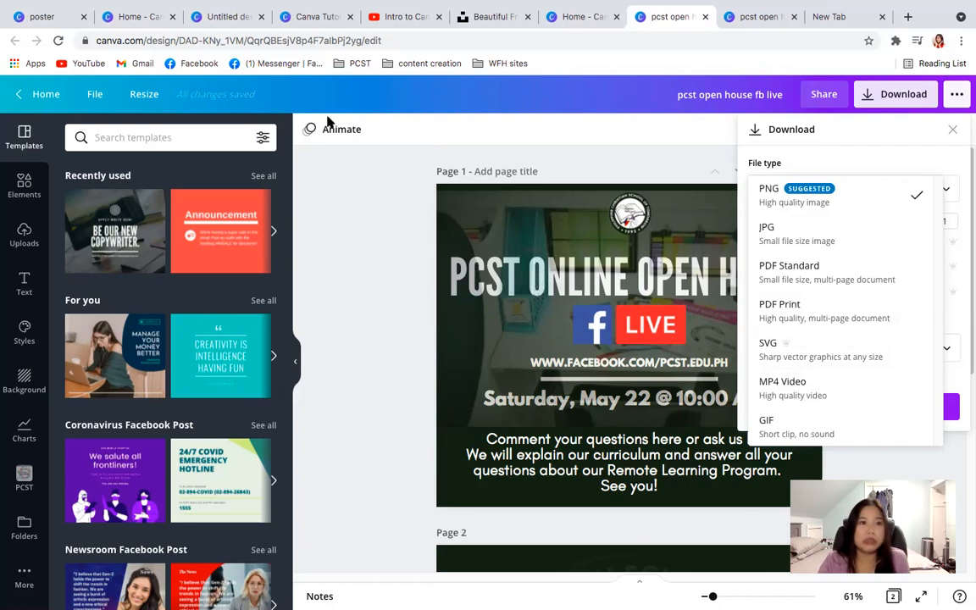
- Return to the Canva home page and switch the account to the LIFETIME team
{"action": "left_click", "coordinate": [127, 16]}
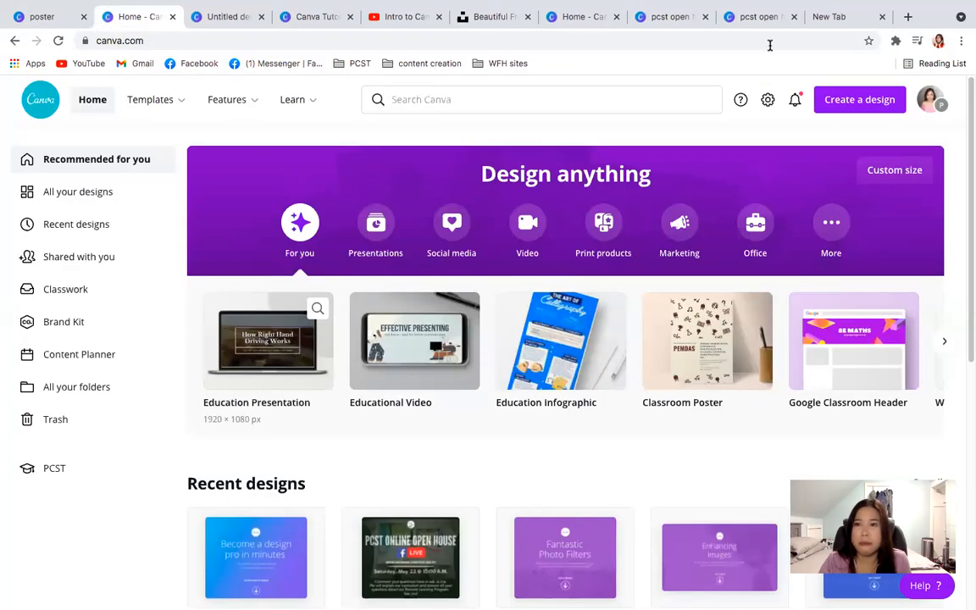
{"action": "left_click", "coordinate": [930, 102]}
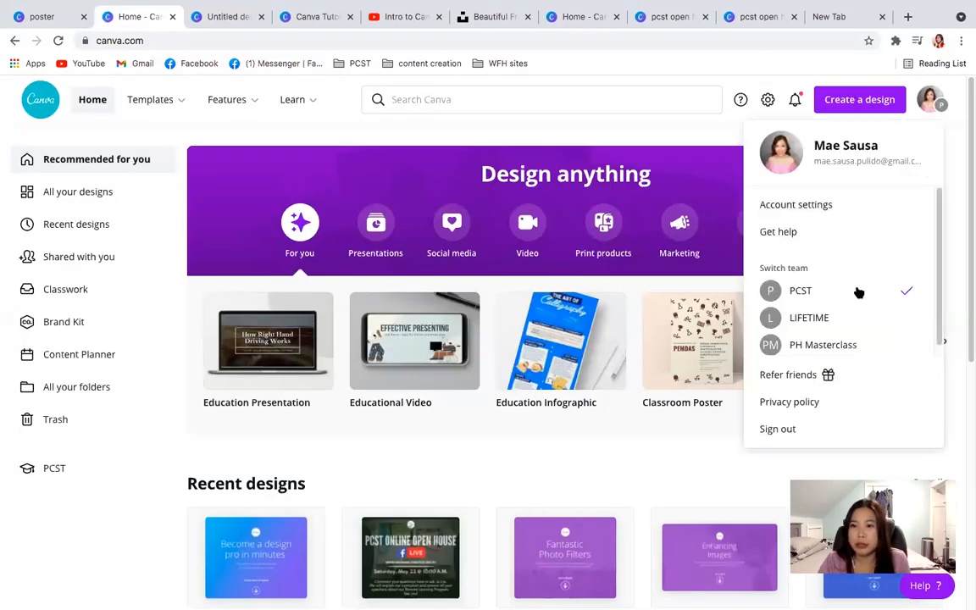
{"action": "left_click", "coordinate": [813, 317]}
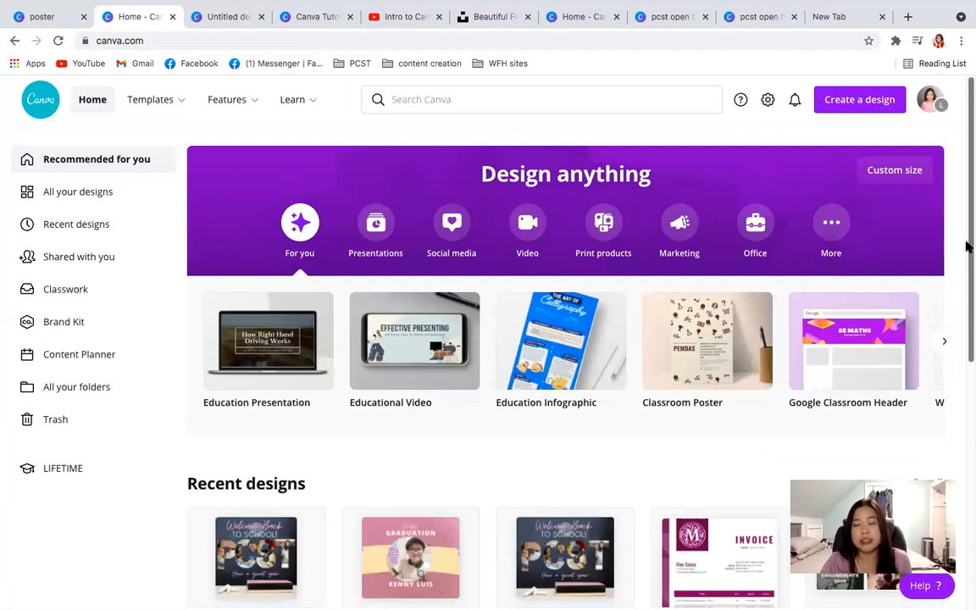
- Open the full list of the LIFETIME team's recent designs from the home page
{"action": "scroll", "coordinate": [966, 245], "scroll_direction": "down", "scroll_amount": 2}
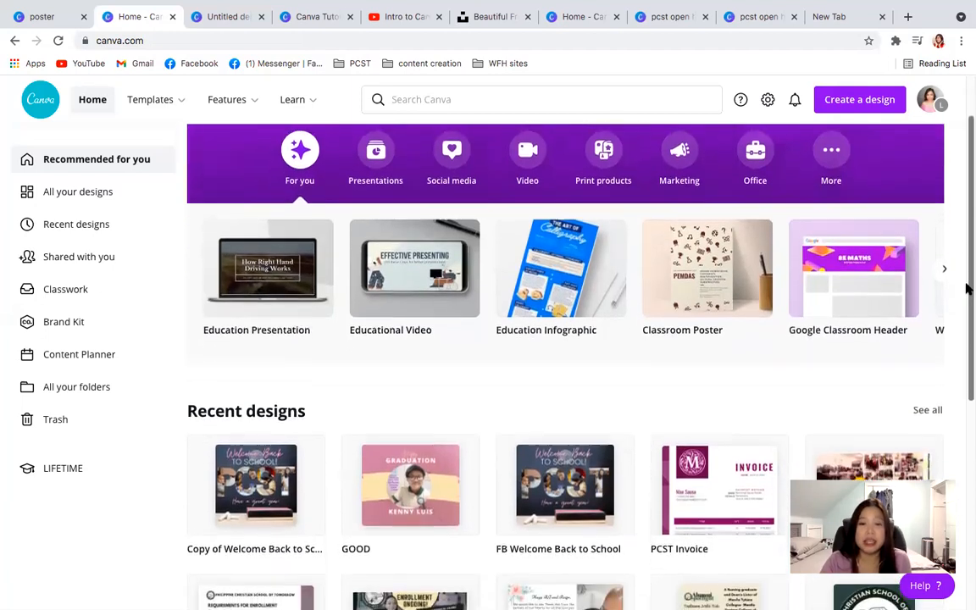
{"action": "scroll", "coordinate": [965, 325], "scroll_direction": "down", "scroll_amount": 2}
{"action": "scroll", "coordinate": [965, 364], "scroll_direction": "down", "scroll_amount": 2}
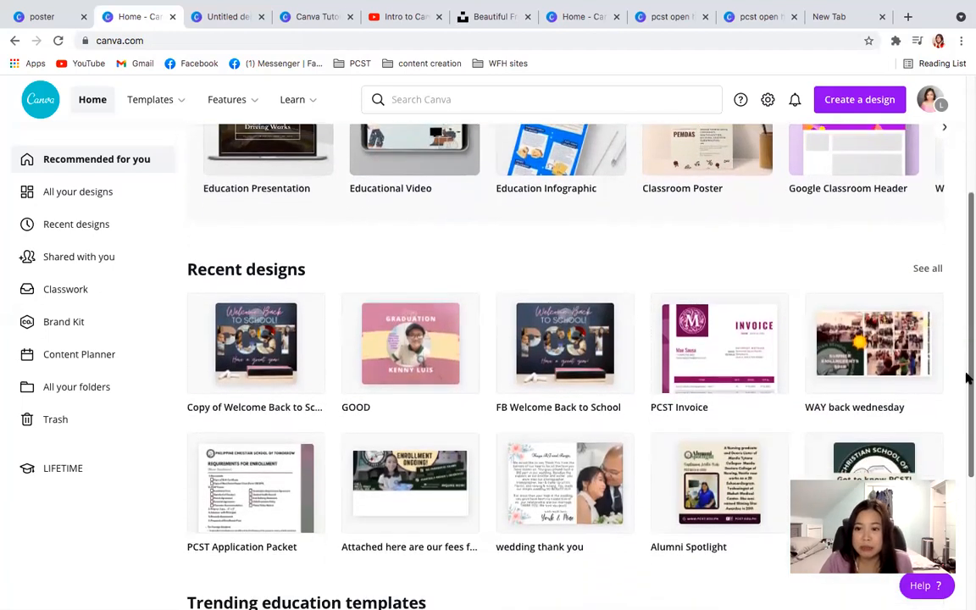
{"action": "scroll", "coordinate": [965, 394], "scroll_direction": "down", "scroll_amount": 2}
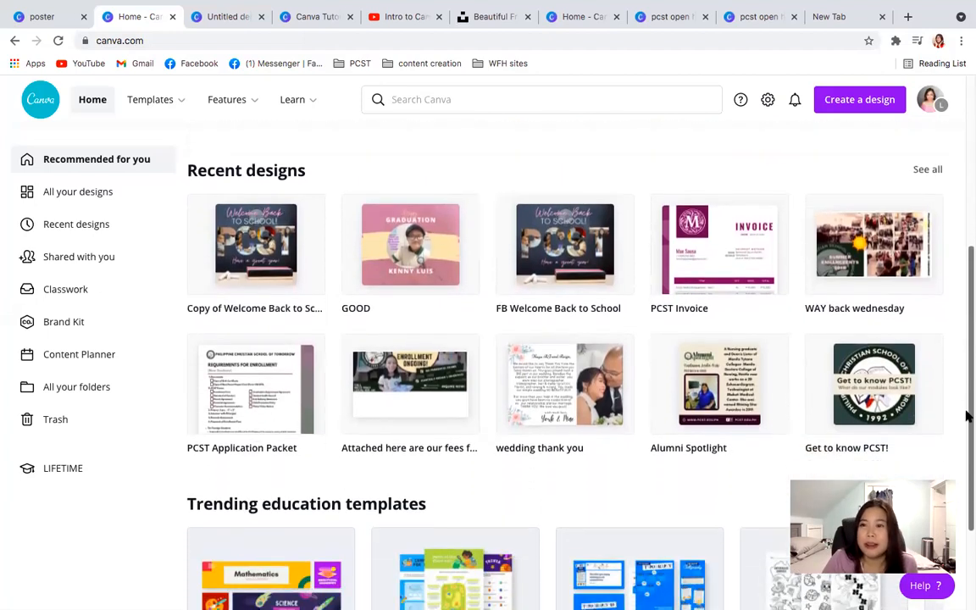
{"action": "left_click", "coordinate": [928, 177]}
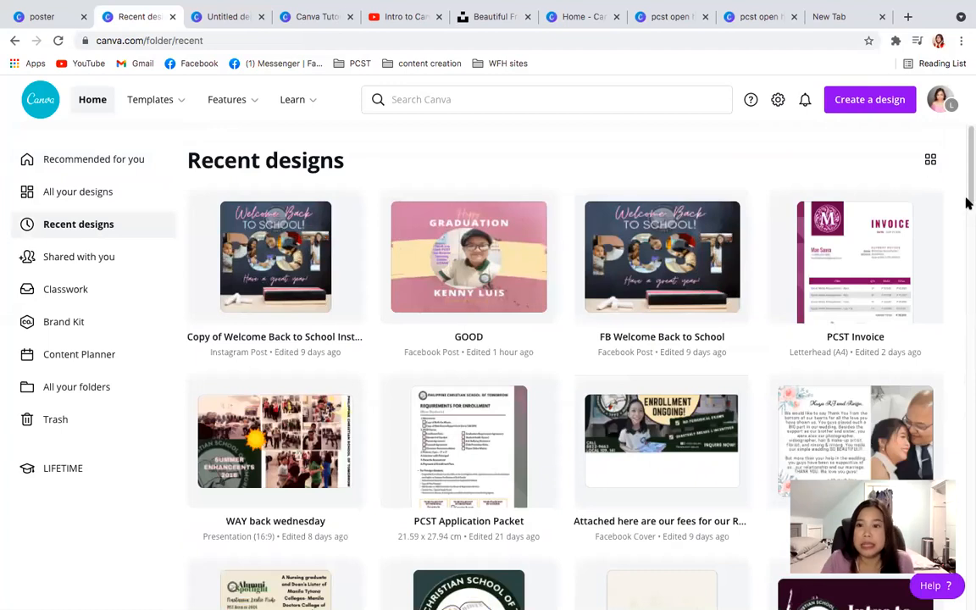
- Browse the recent designs and open the "3rd Qtr PTF SY 2020-2021" presentation
{"action": "left_click_drag", "start_coordinate": [966, 192], "coordinate": [967, 357]}
{"action": "scroll", "coordinate": [966, 357], "scroll_direction": "down", "scroll_amount": 5}
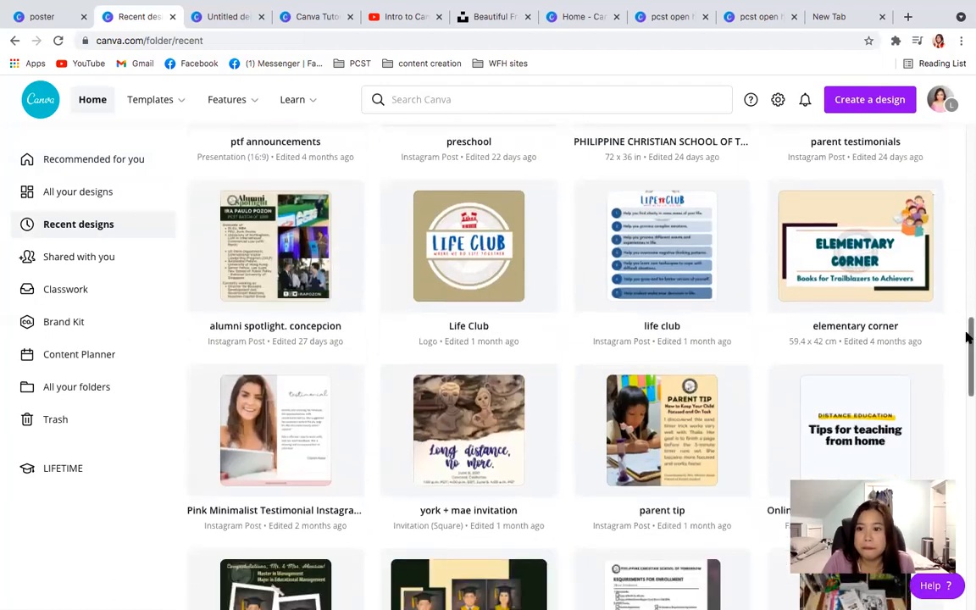
{"action": "scroll", "coordinate": [966, 358], "scroll_direction": "down", "scroll_amount": 6}
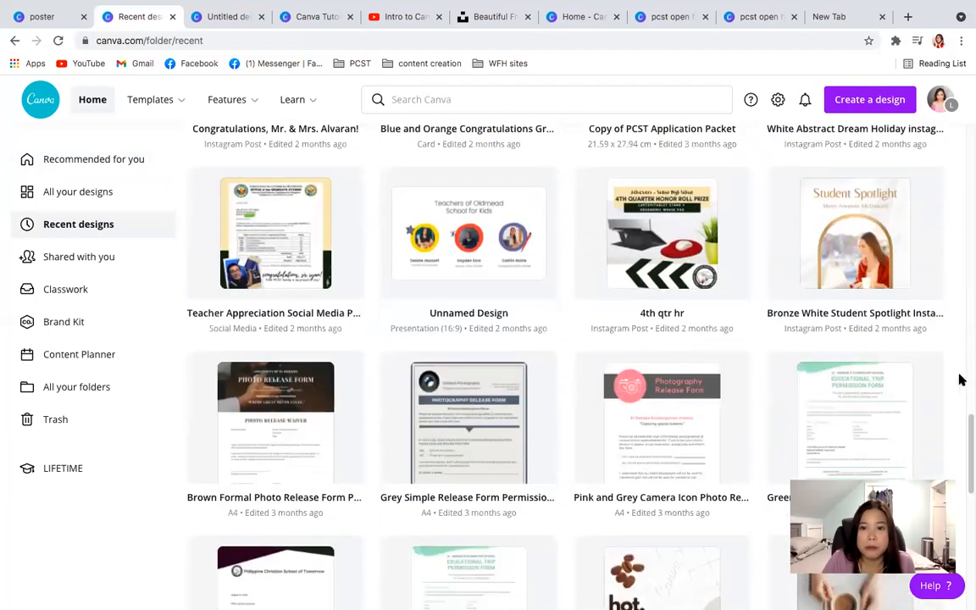
{"action": "left_click_drag", "start_coordinate": [967, 424], "coordinate": [967, 494]}
{"action": "scroll", "coordinate": [966, 494], "scroll_direction": "down", "scroll_amount": 8}
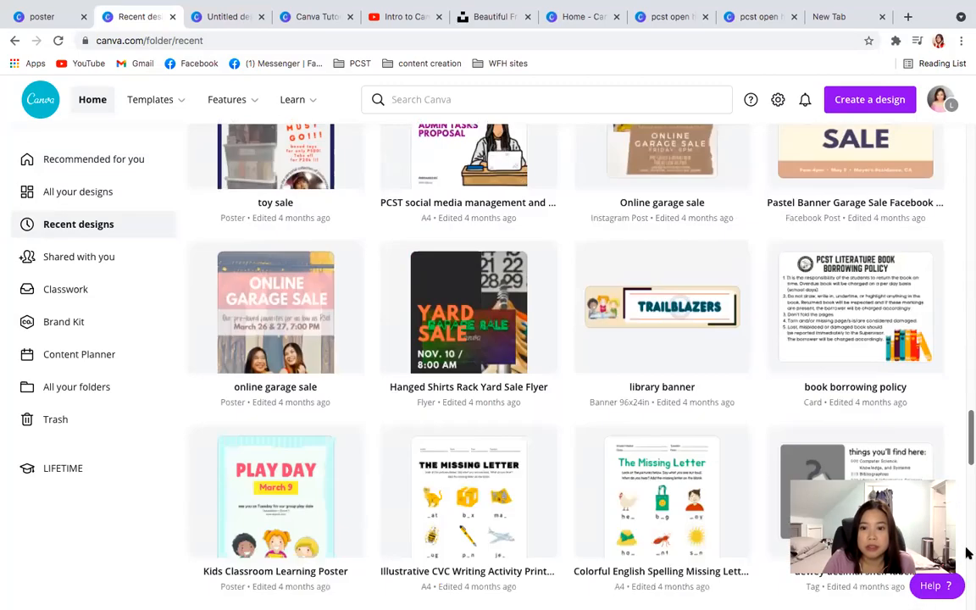
{"action": "scroll", "coordinate": [966, 525], "scroll_direction": "down", "scroll_amount": 3}
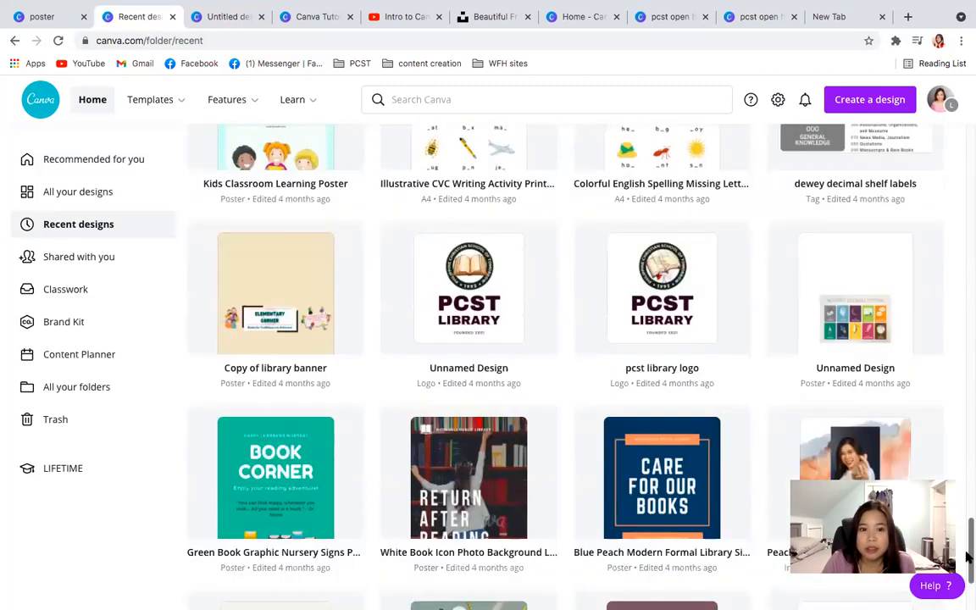
{"action": "left_click_drag", "start_coordinate": [966, 572], "coordinate": [967, 237]}
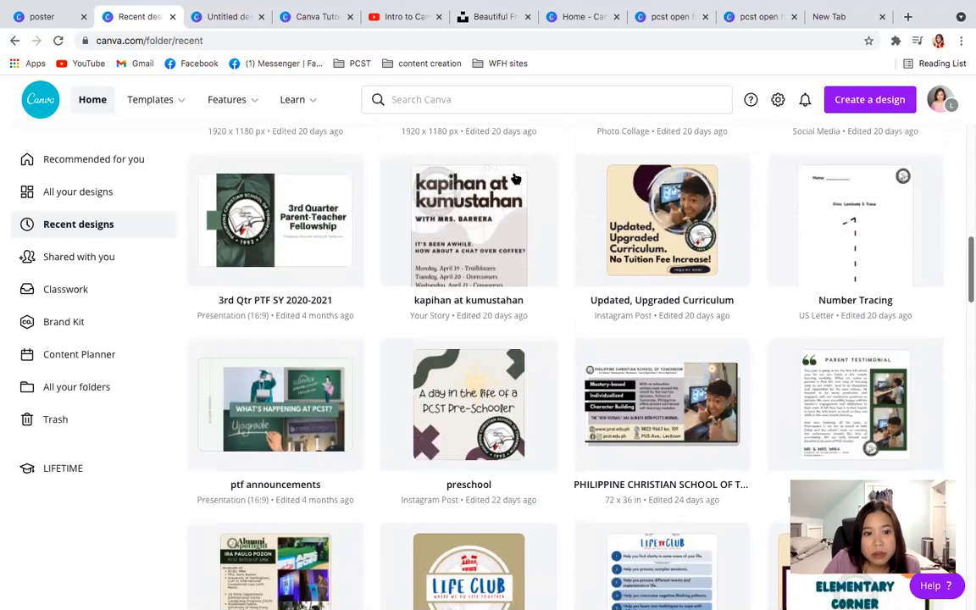
{"action": "left_click", "coordinate": [296, 231]}
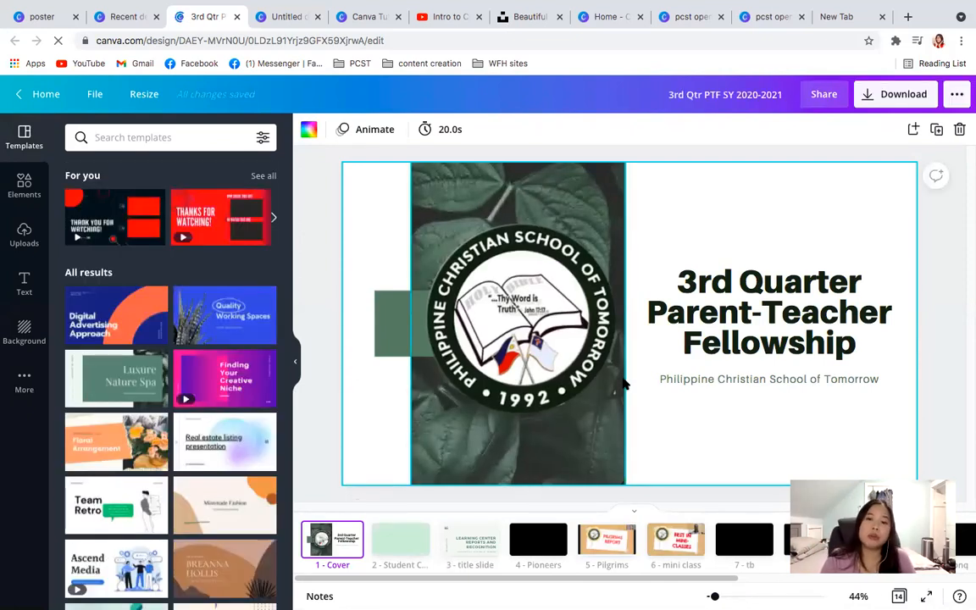
- Look at the presentation's cover text and briefly play the Student Council video on page 2
{"action": "left_click", "coordinate": [707, 296]}
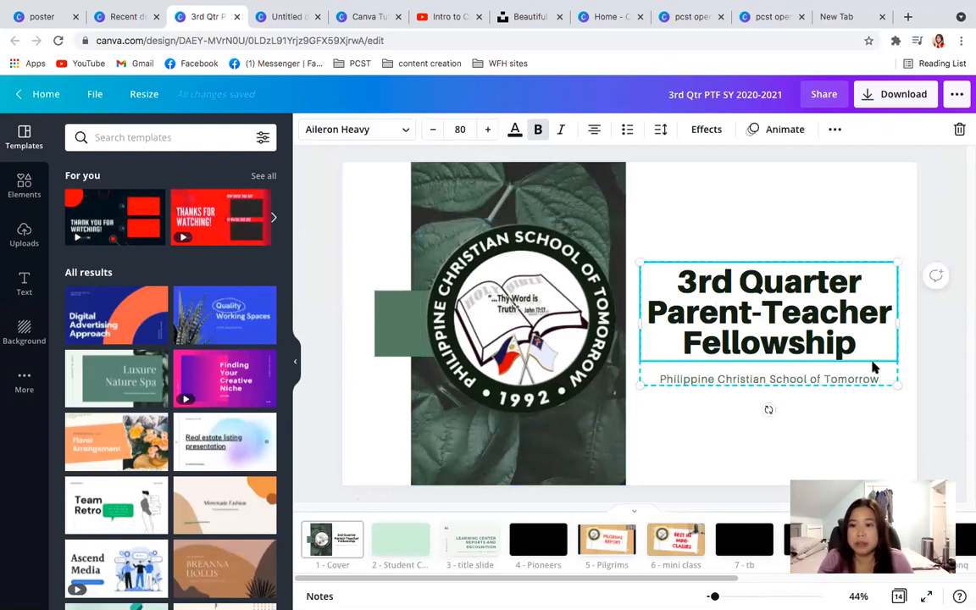
{"action": "left_click", "coordinate": [415, 547]}
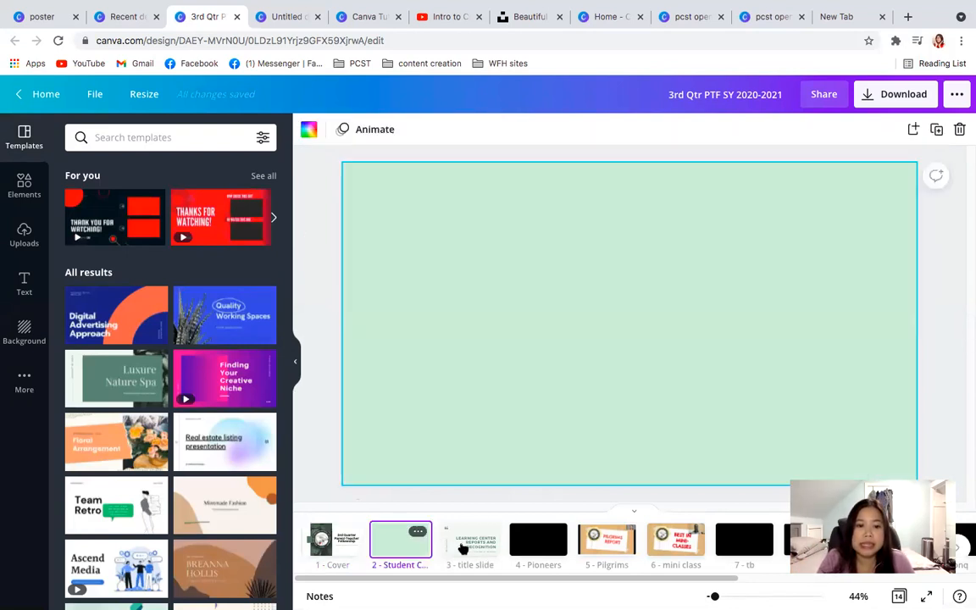
{"action": "left_click", "coordinate": [540, 388]}
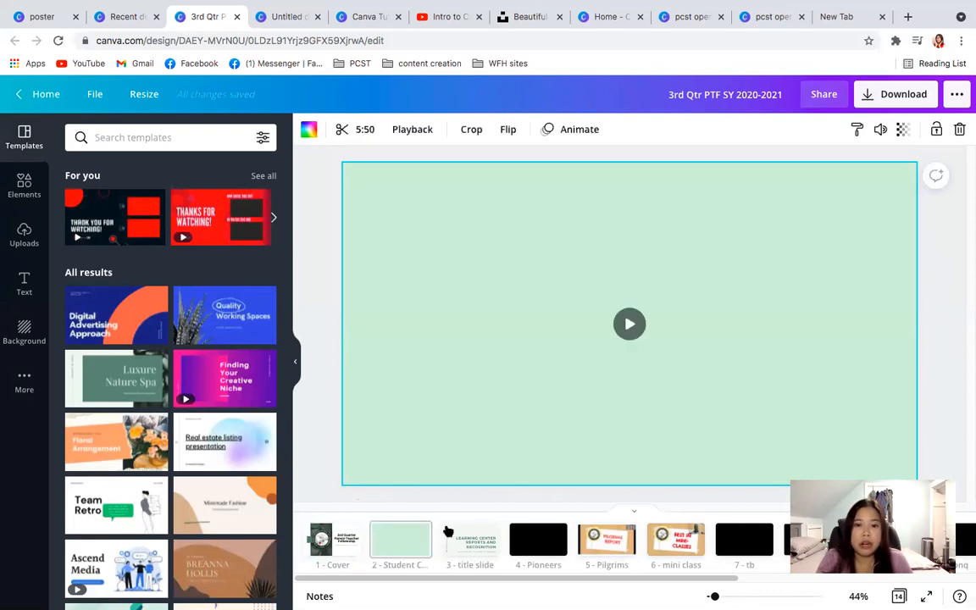
{"action": "left_click", "coordinate": [385, 556]}
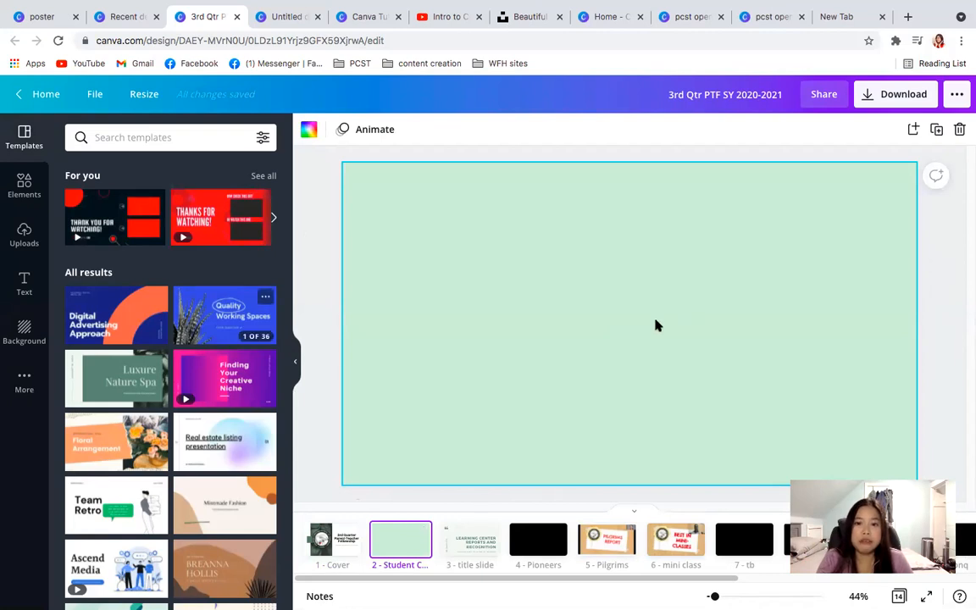
{"action": "left_click", "coordinate": [631, 329]}
{"action": "left_click", "coordinate": [629, 326]}
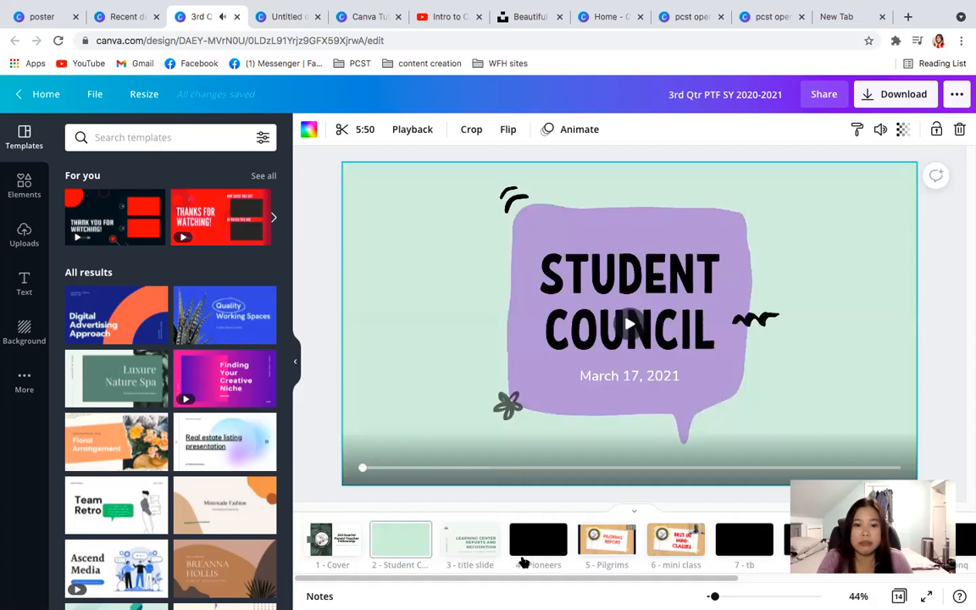
- View the title slide on page 3 and briefly play the Pioneers video on page 4
{"action": "left_click", "coordinate": [479, 549]}
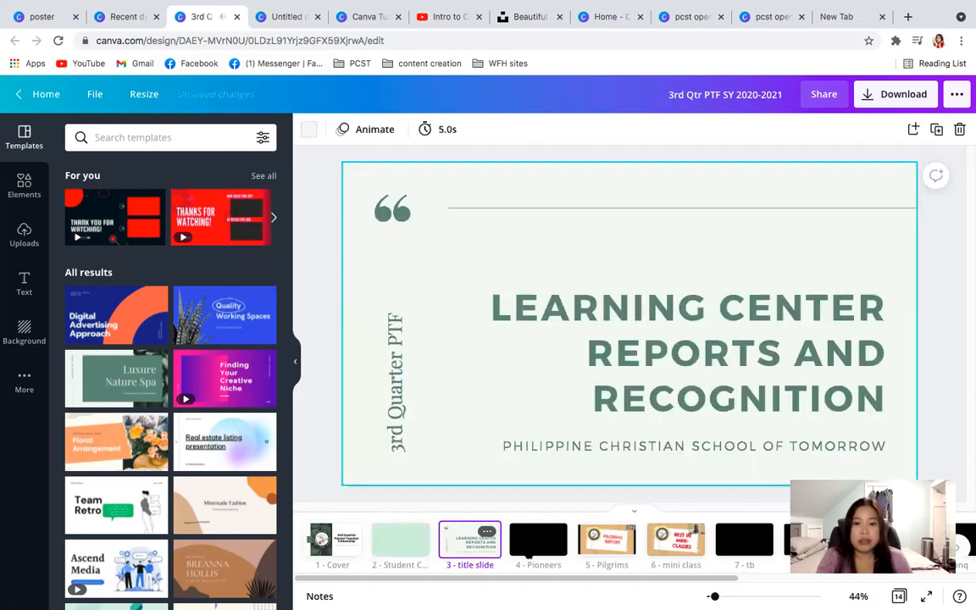
{"action": "left_click", "coordinate": [538, 540]}
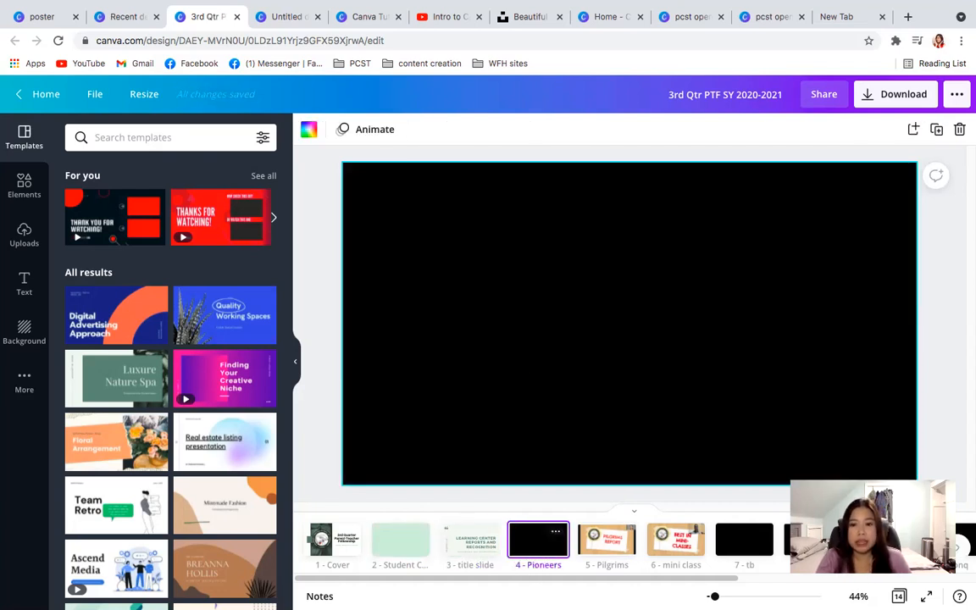
{"action": "left_click", "coordinate": [622, 333]}
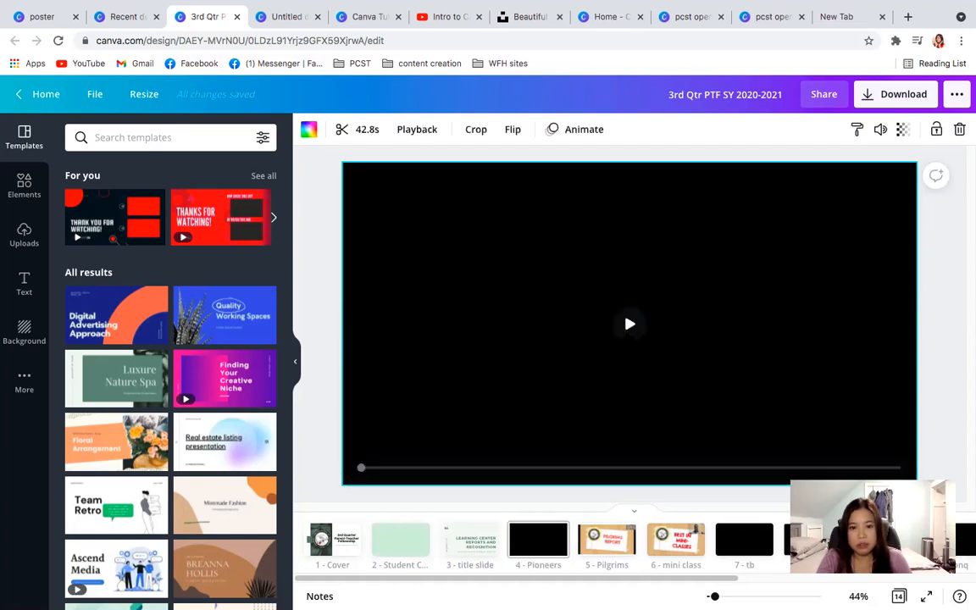
{"action": "left_click", "coordinate": [629, 323]}
{"action": "left_click", "coordinate": [630, 326]}
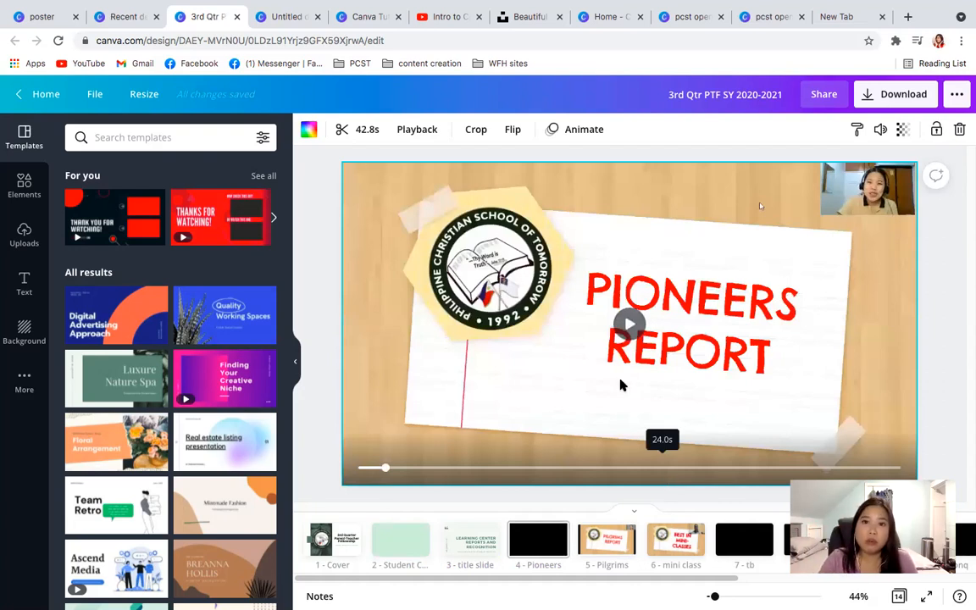
- Make a copy of the "3rd Qtr PTF SY 2020-2021" presentation from the recent designs list
{"action": "left_click", "coordinate": [124, 17]}
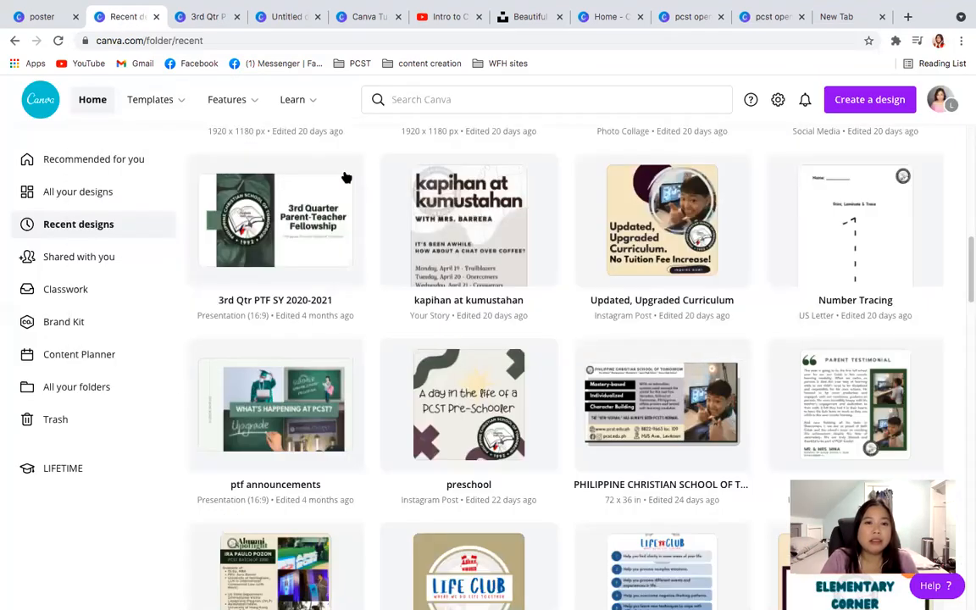
{"action": "left_click", "coordinate": [347, 173]}
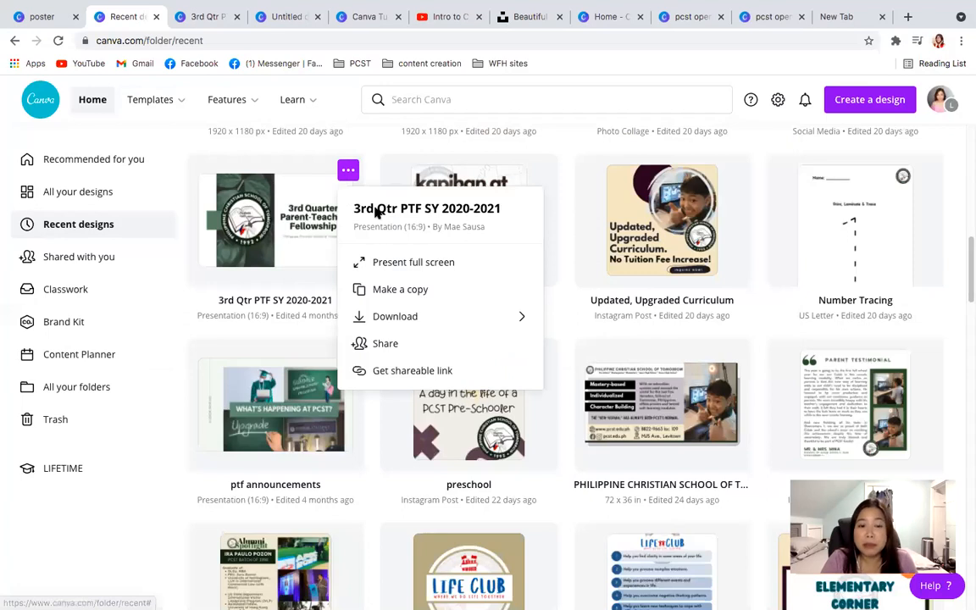
{"action": "left_click", "coordinate": [398, 290]}
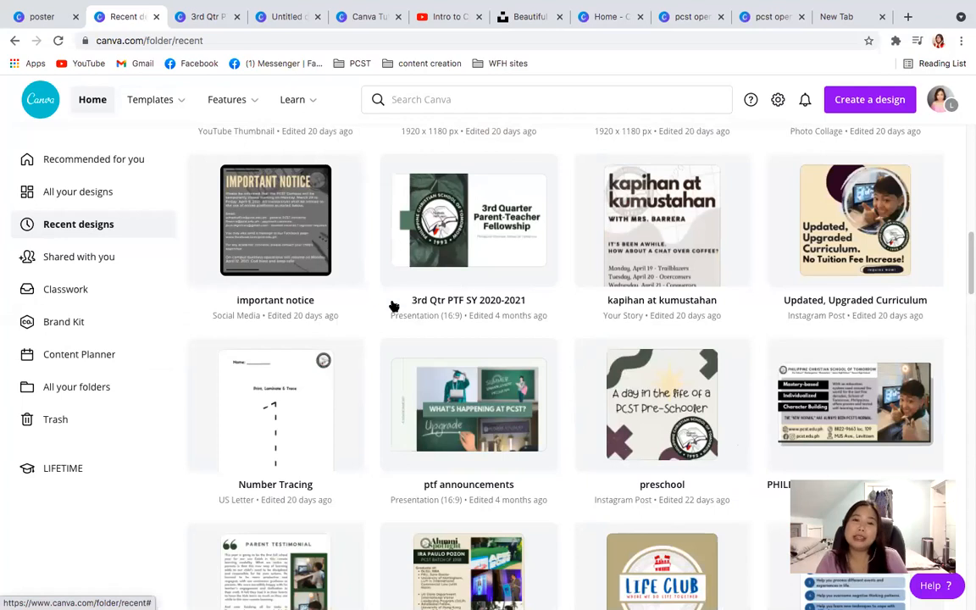
{"action": "scroll", "coordinate": [409, 308], "scroll_direction": "down", "scroll_amount": 1}
{"action": "scroll", "coordinate": [410, 311], "scroll_direction": "up", "scroll_amount": 1}
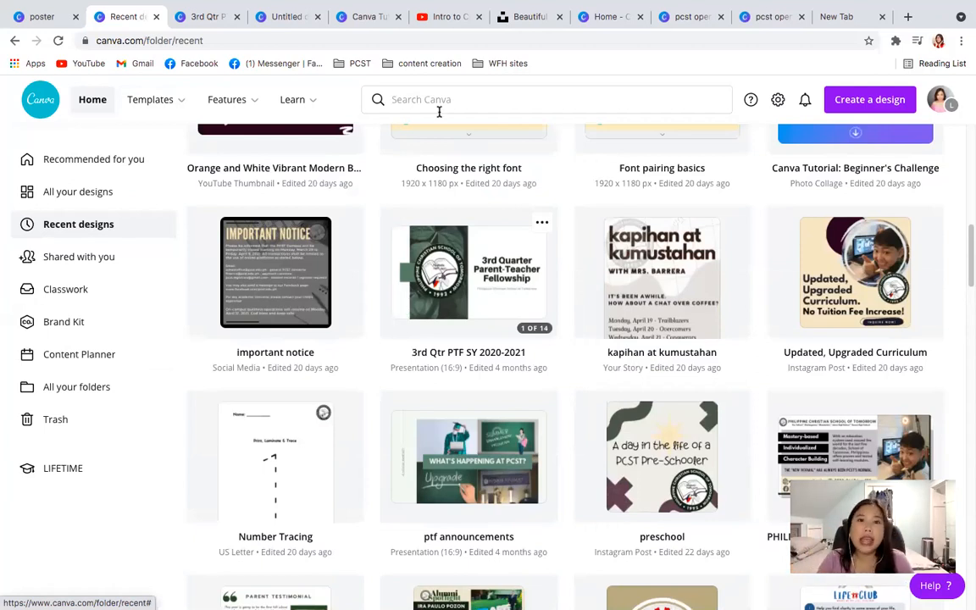
- Return to the open "3rd Qtr PTF SY 2020-2021" presentation and download all 14 pages as an MP4 video
{"action": "left_click", "coordinate": [203, 17]}
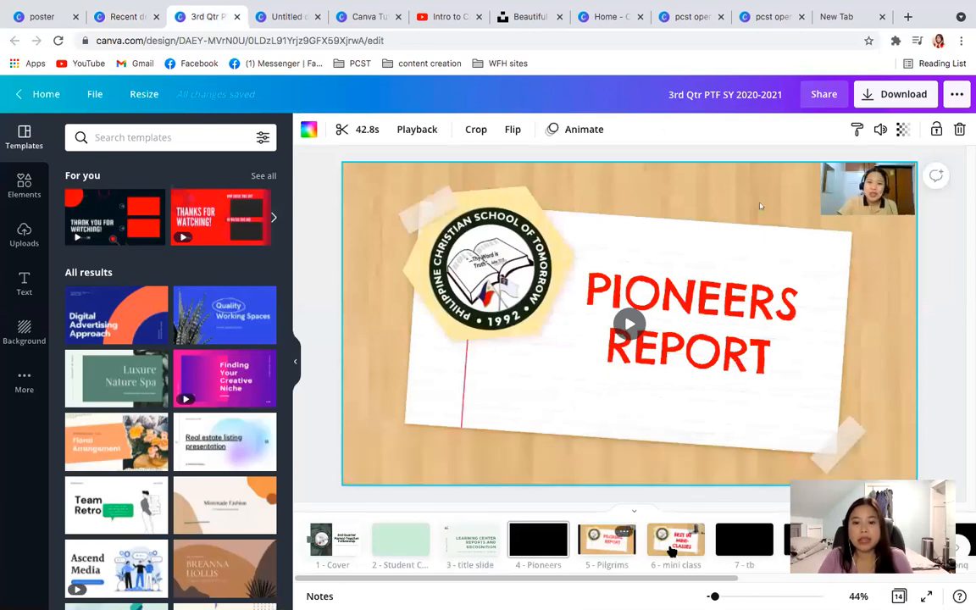
{"action": "left_click", "coordinate": [673, 546]}
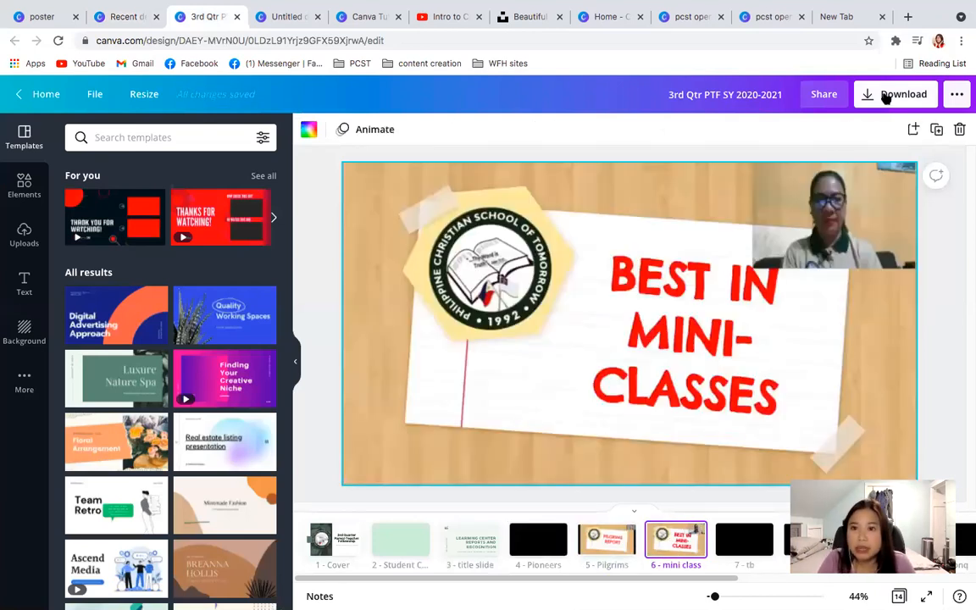
{"action": "left_click", "coordinate": [885, 96]}
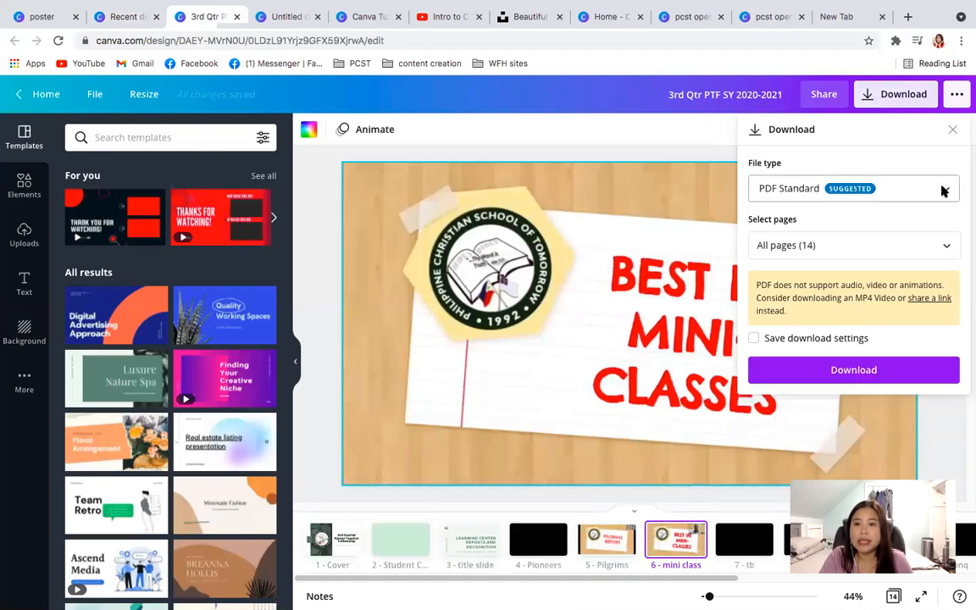
{"action": "left_click", "coordinate": [943, 190]}
{"action": "left_click", "coordinate": [796, 319]}
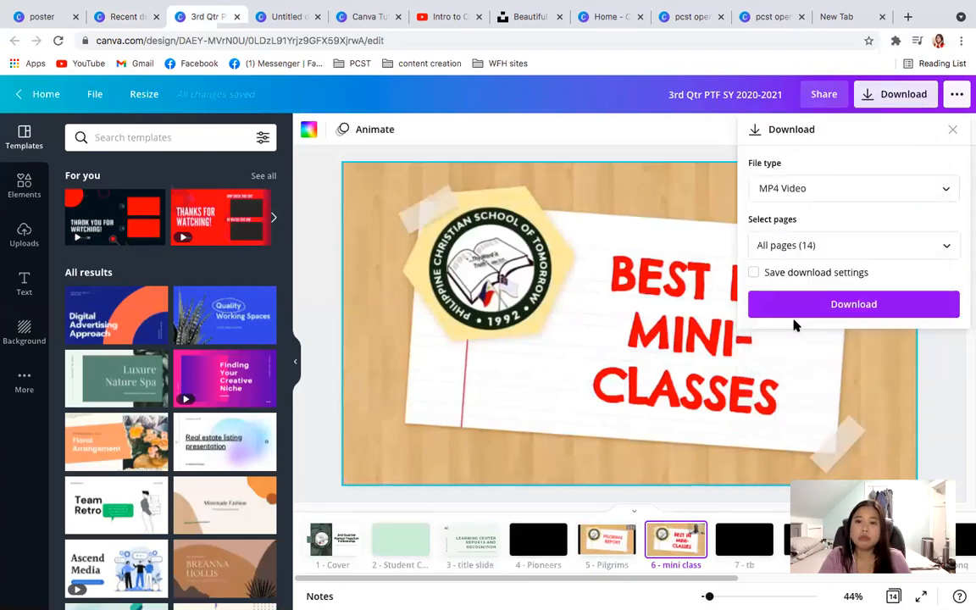
{"action": "left_click", "coordinate": [941, 249]}
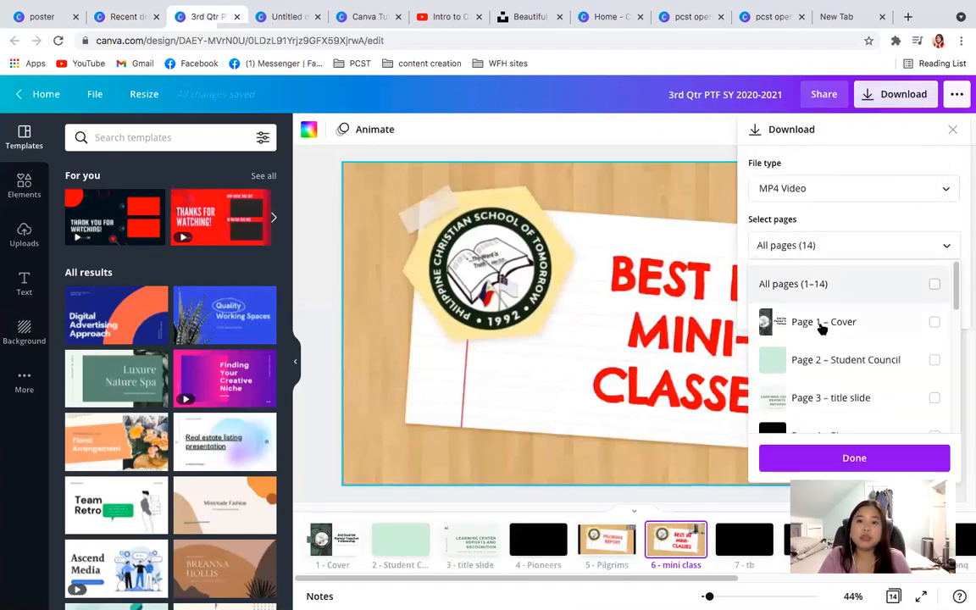
{"action": "left_click", "coordinate": [933, 285]}
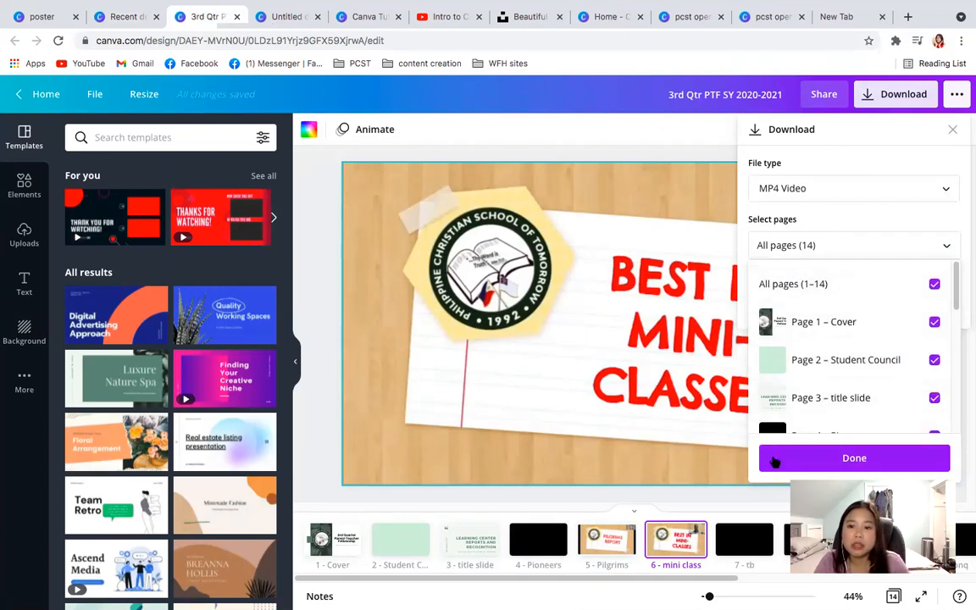
{"action": "left_click", "coordinate": [771, 457]}
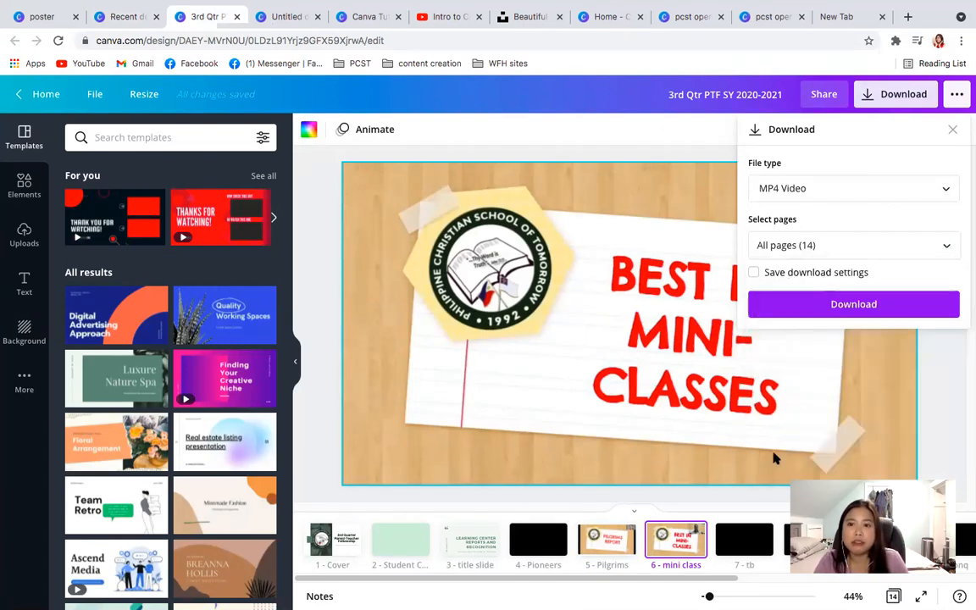
{"action": "left_click", "coordinate": [847, 307]}
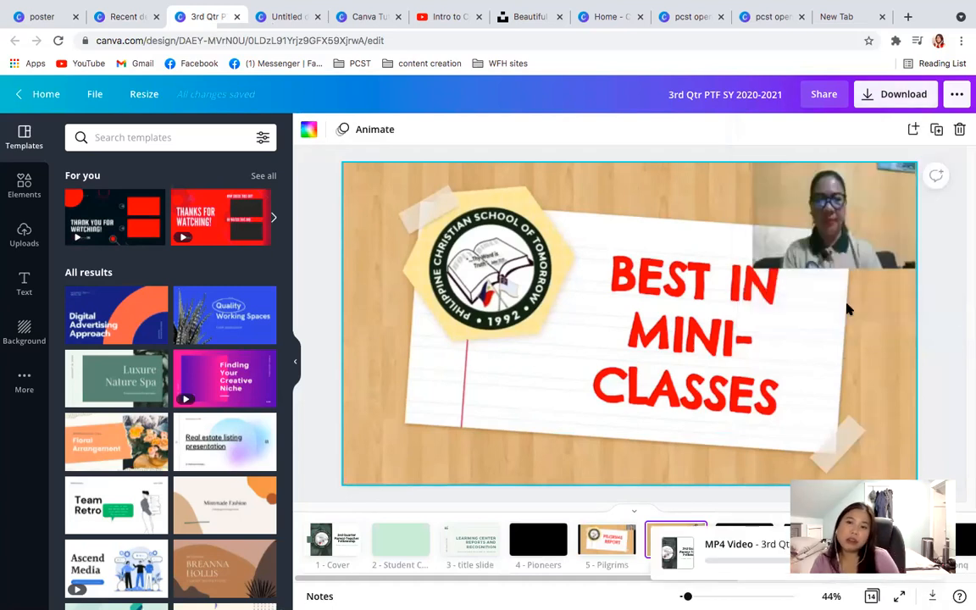